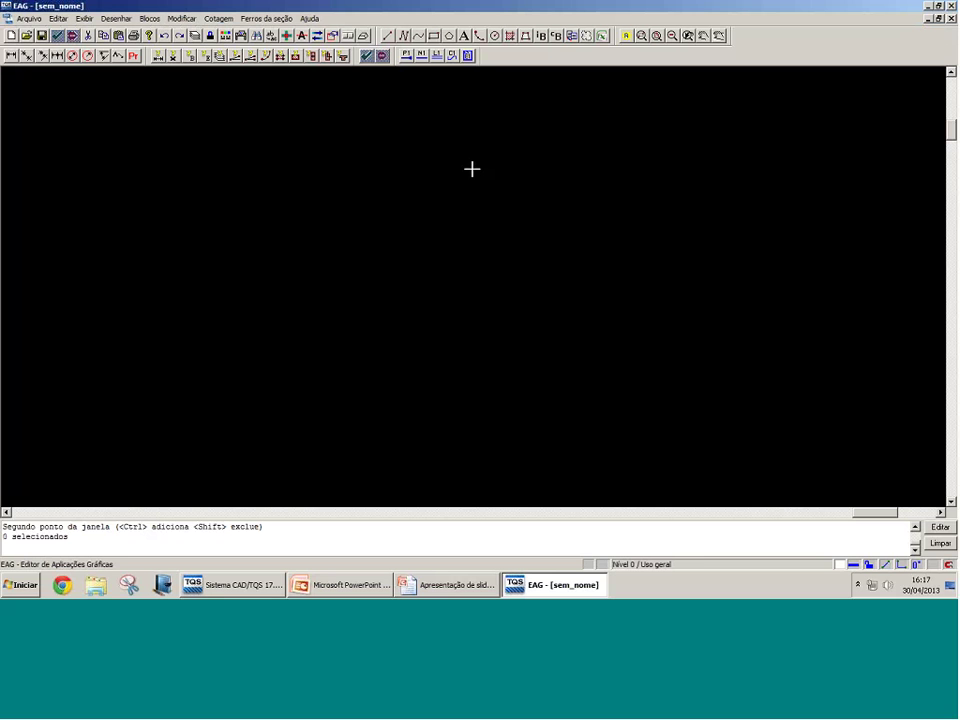
Step: Draw a closed rectangle 40 wide and 70 high with a multiple line from 0,0, using orthogonal mode
left_click(116, 18)
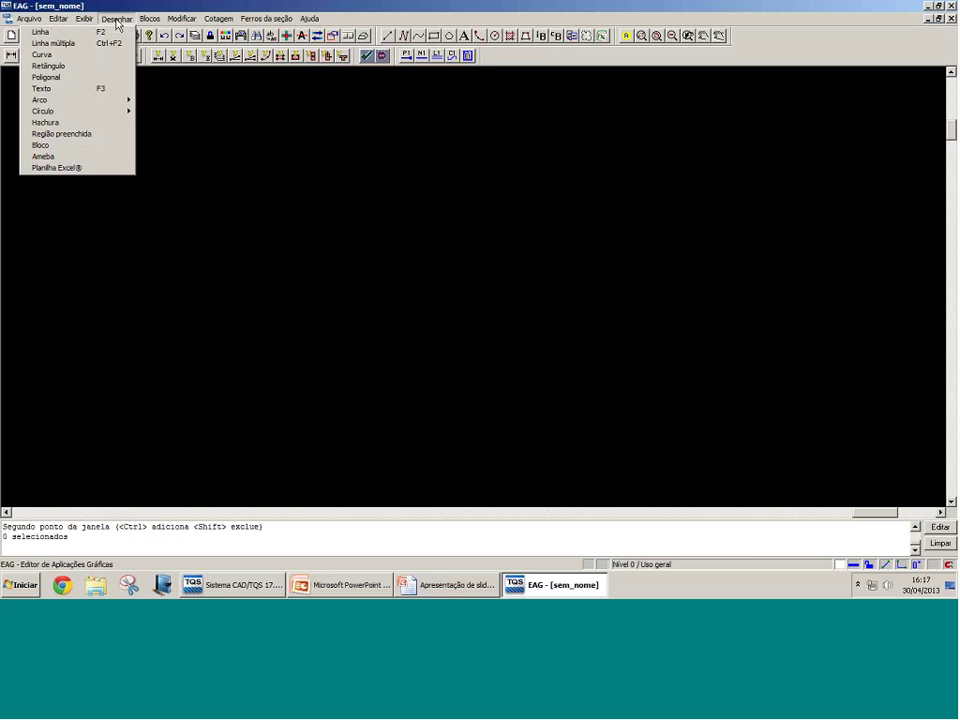
left_click(88, 44)
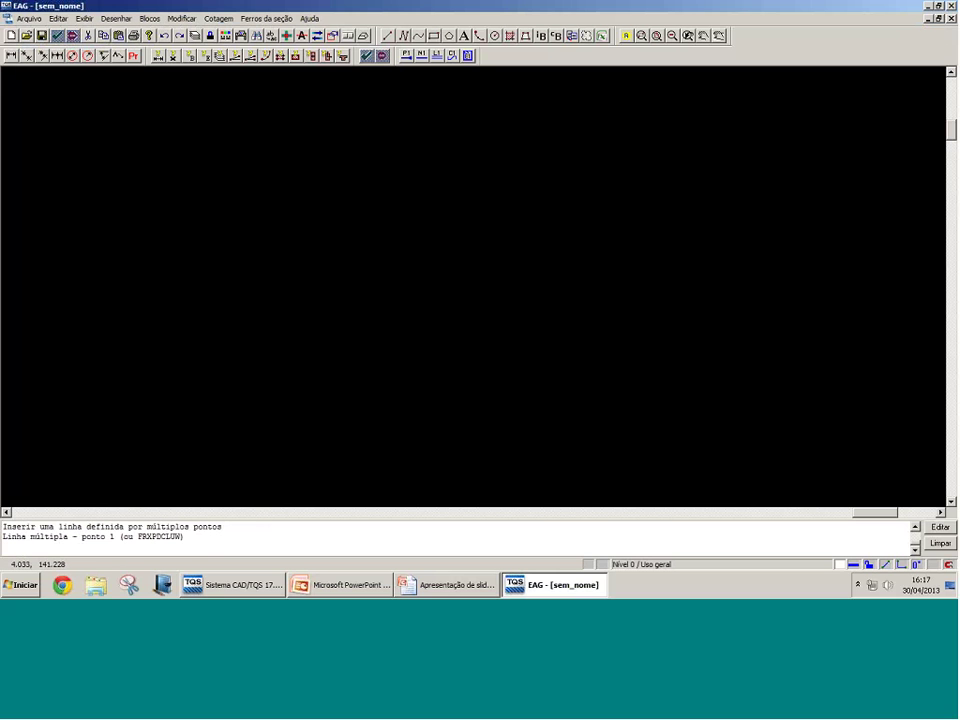
type("0,0")
key("Return")
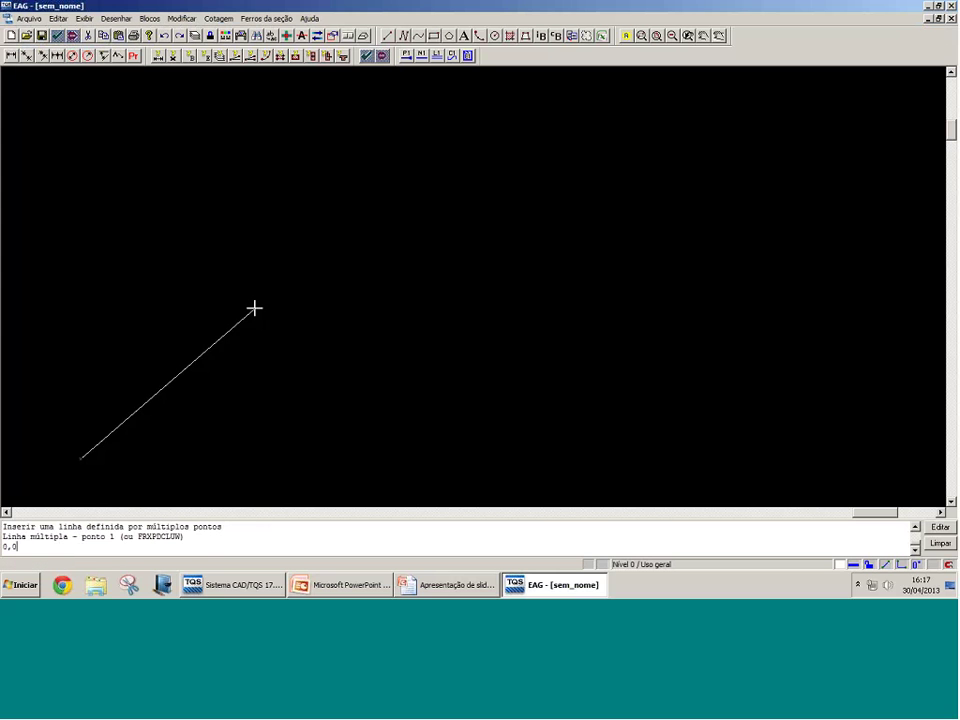
key("F8")
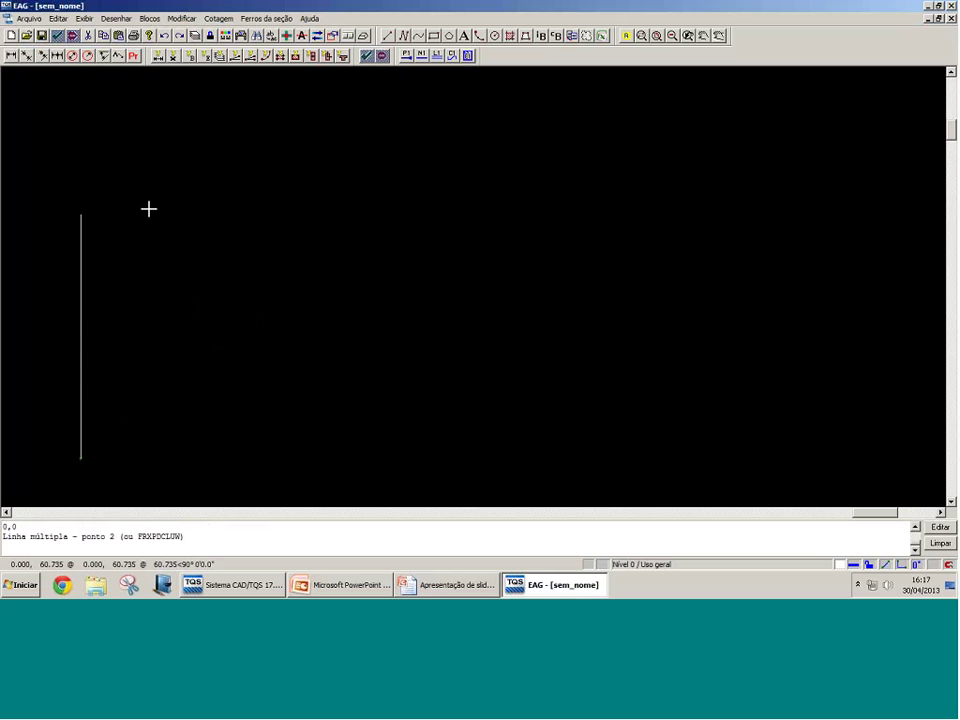
type("70")
key("Return")
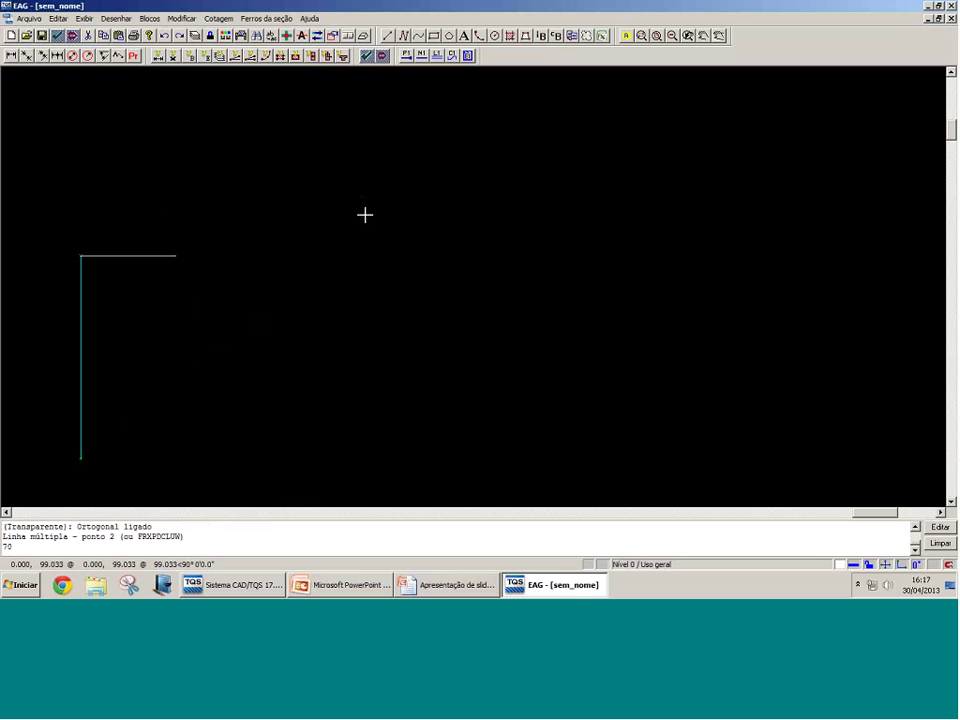
type("40")
key("Return")
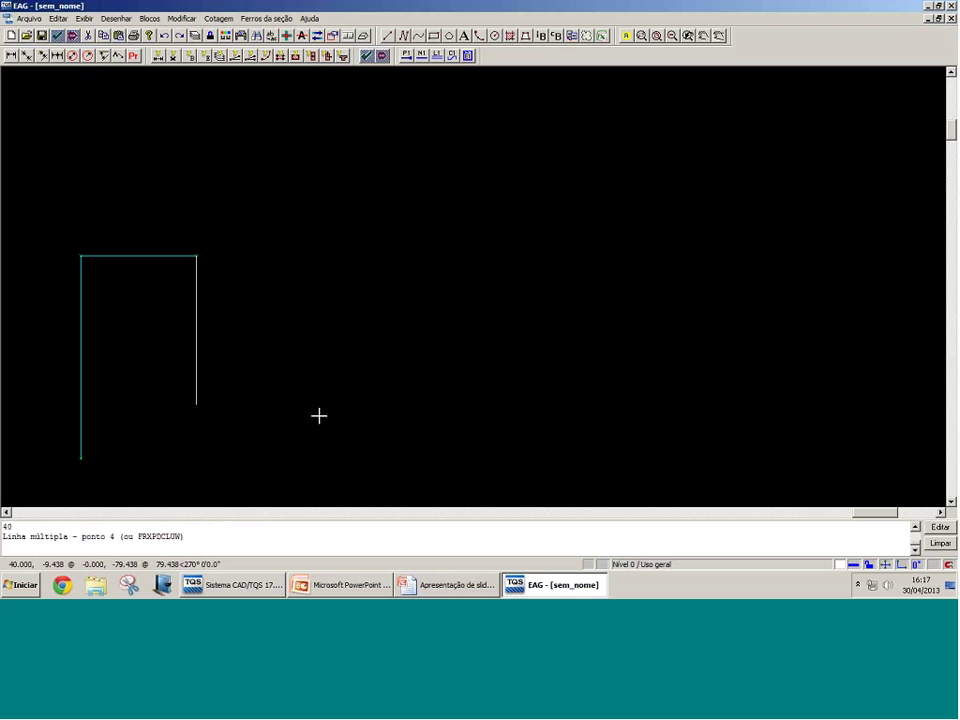
type("70")
key("Return")
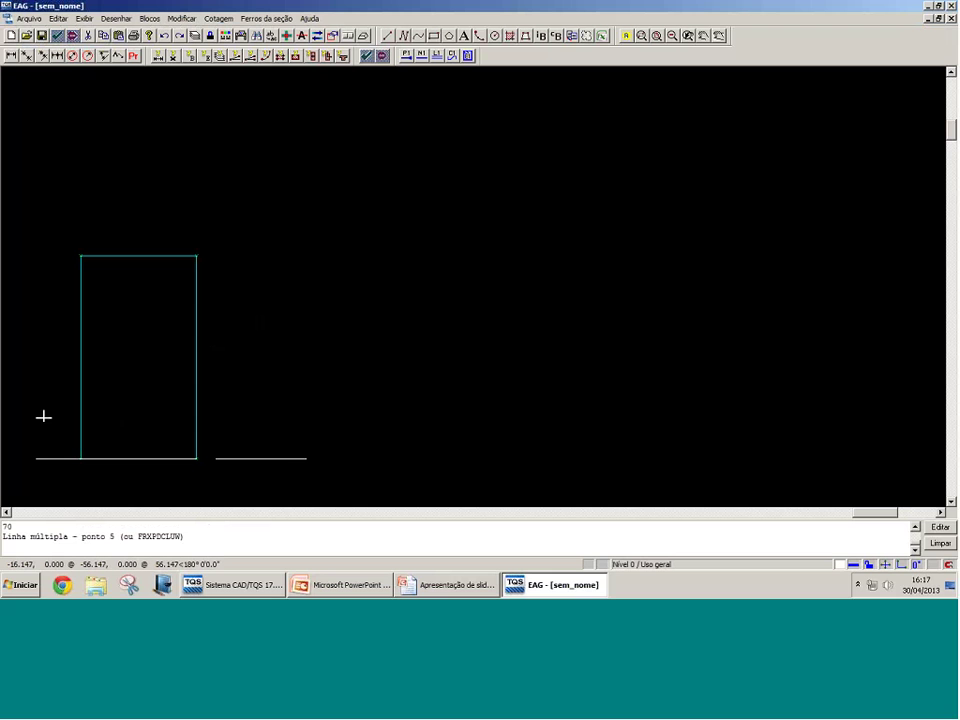
key("f")
scroll(276, 259, "down", 3)
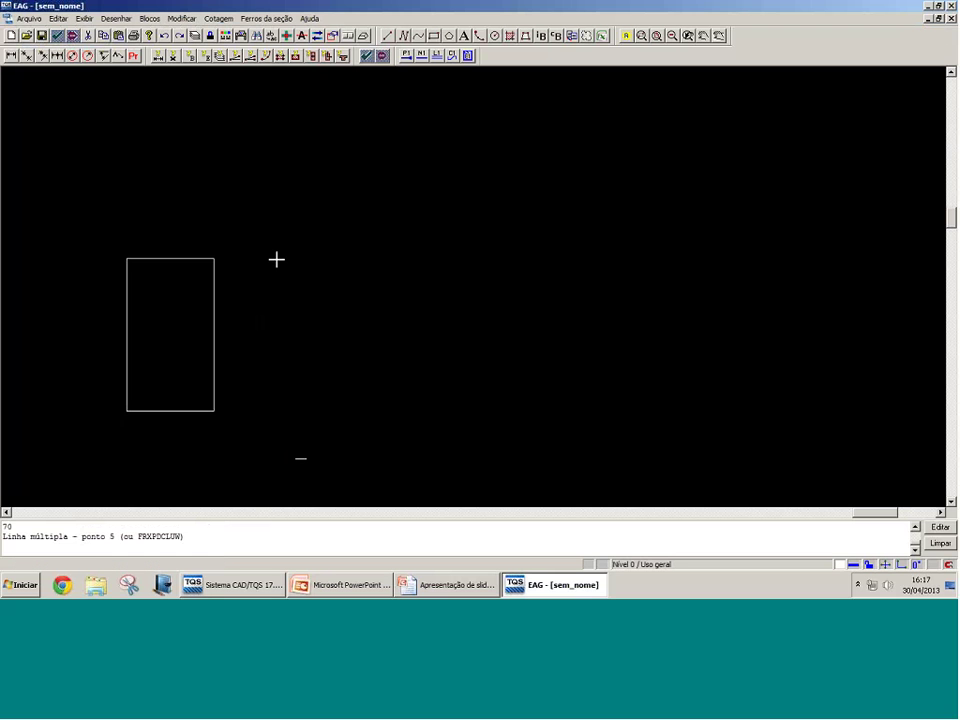
scroll(133, 354, "up", 1)
key("shift+F8")
middle_click_drag(120, 298, 214, 296)
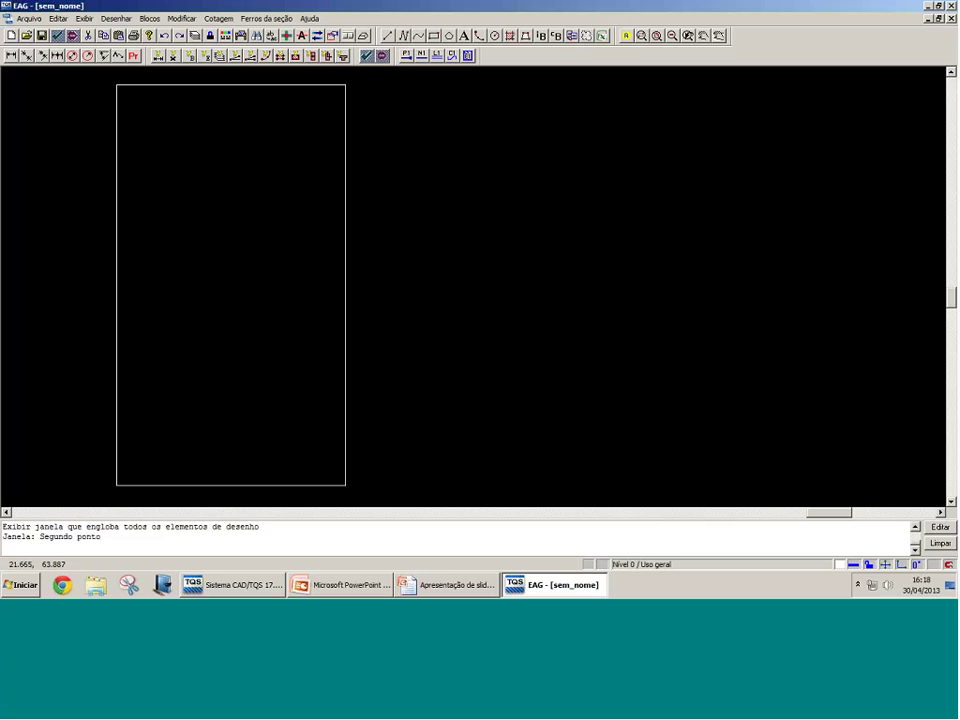
key("l")
left_click(225, 117)
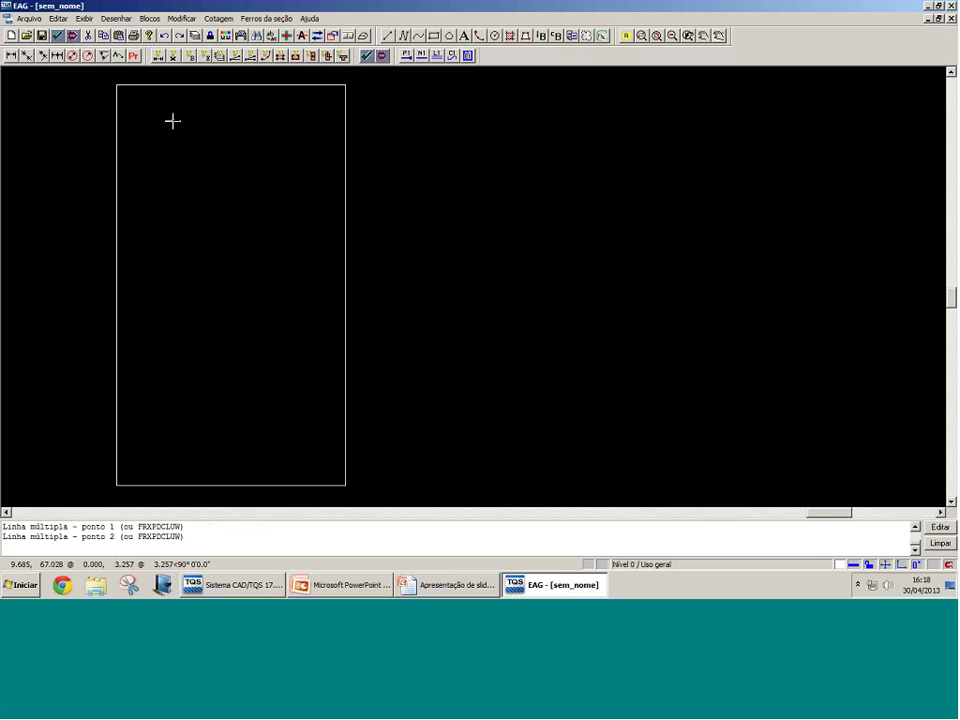
key("Escape")
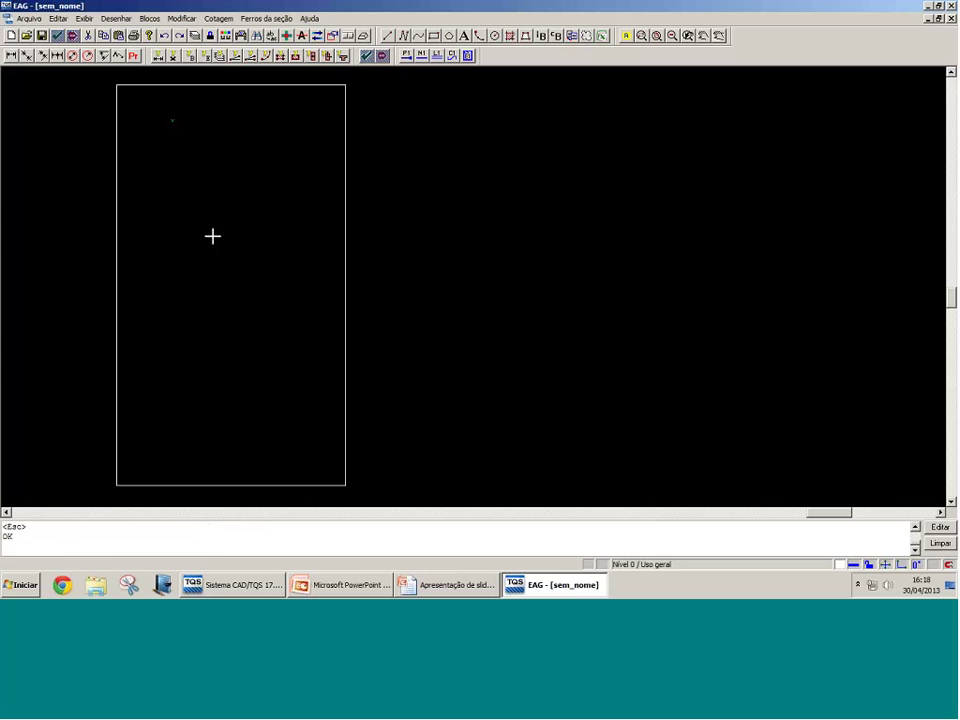
key("l")
scroll(176, 131, "up", 1)
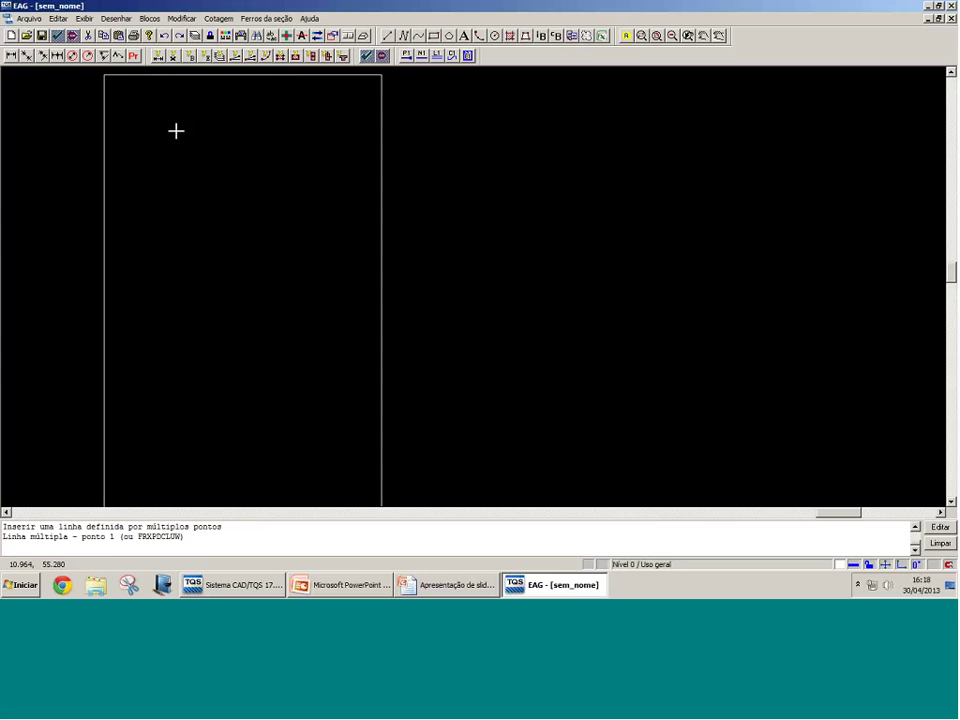
scroll(176, 131, "down", 2)
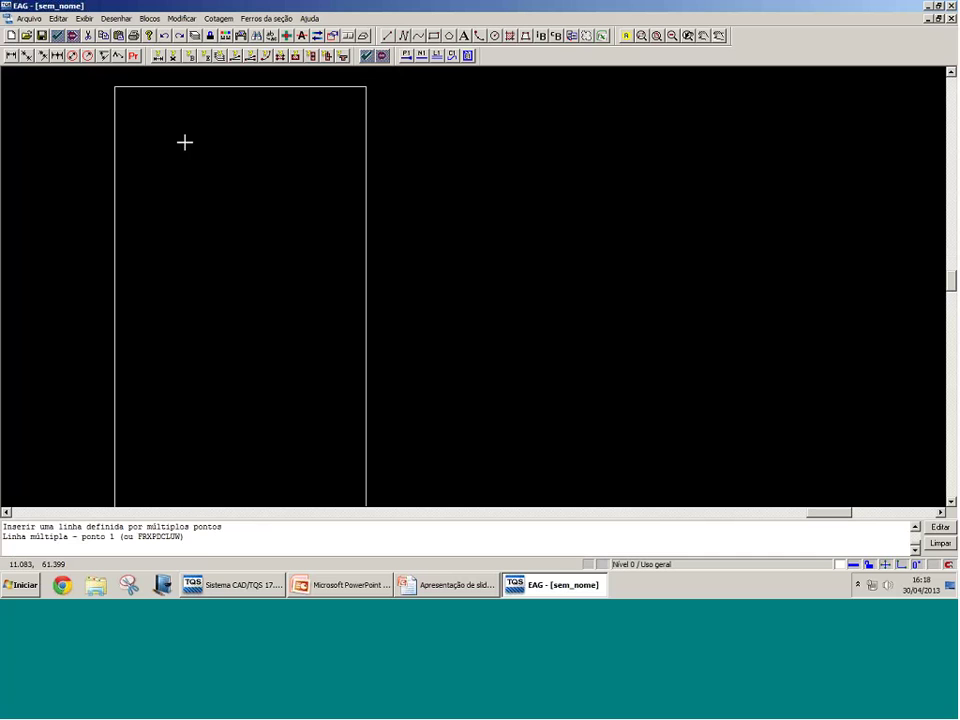
key("Escape")
scroll(231, 117, "down", 1)
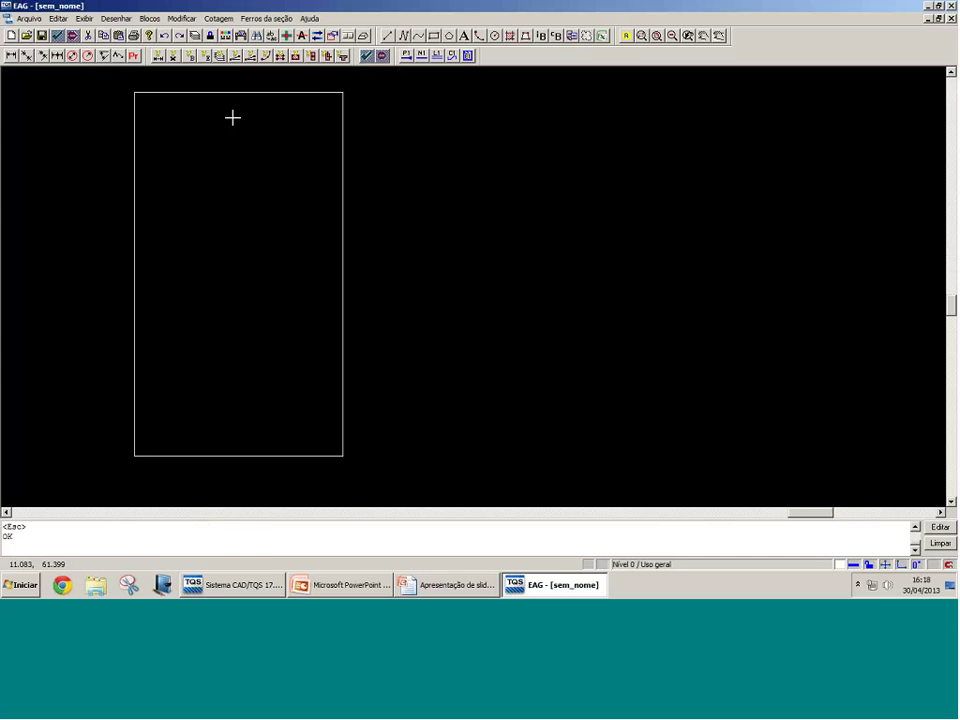
key("Return")
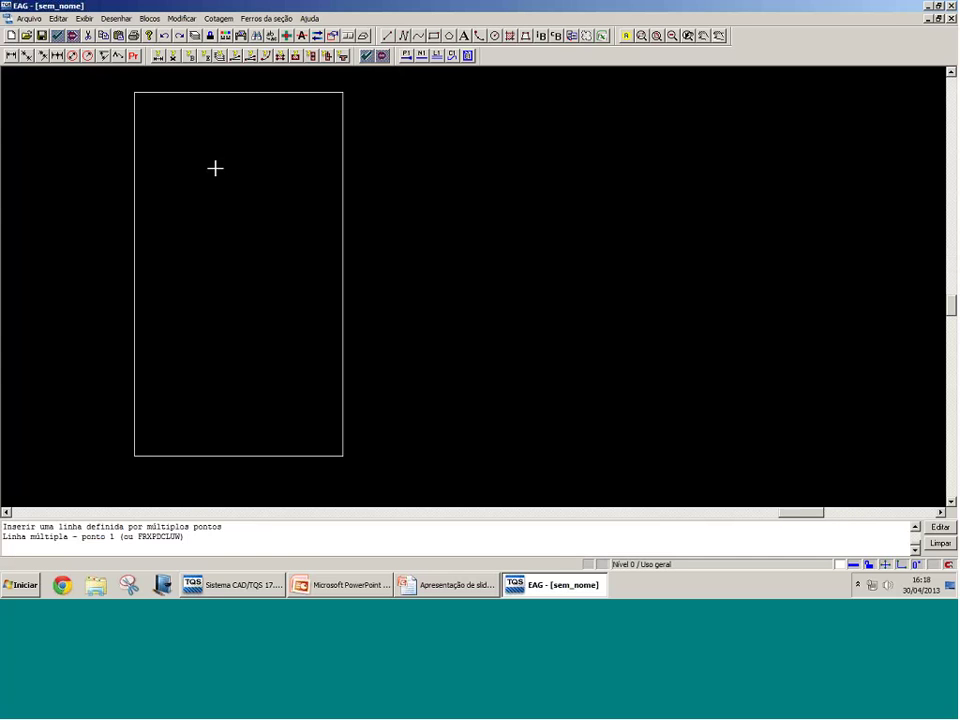
key("Escape")
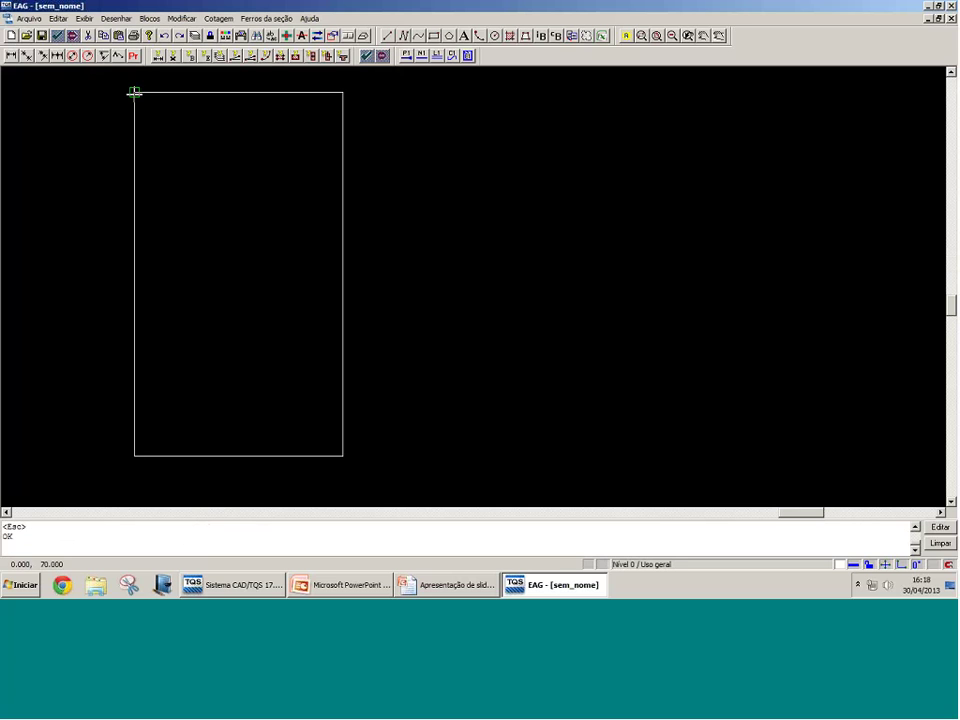
Step: Draw auxiliary lines offset 2 inward from the rectangle's top, bottom, left and right sides
left_click(134, 93)
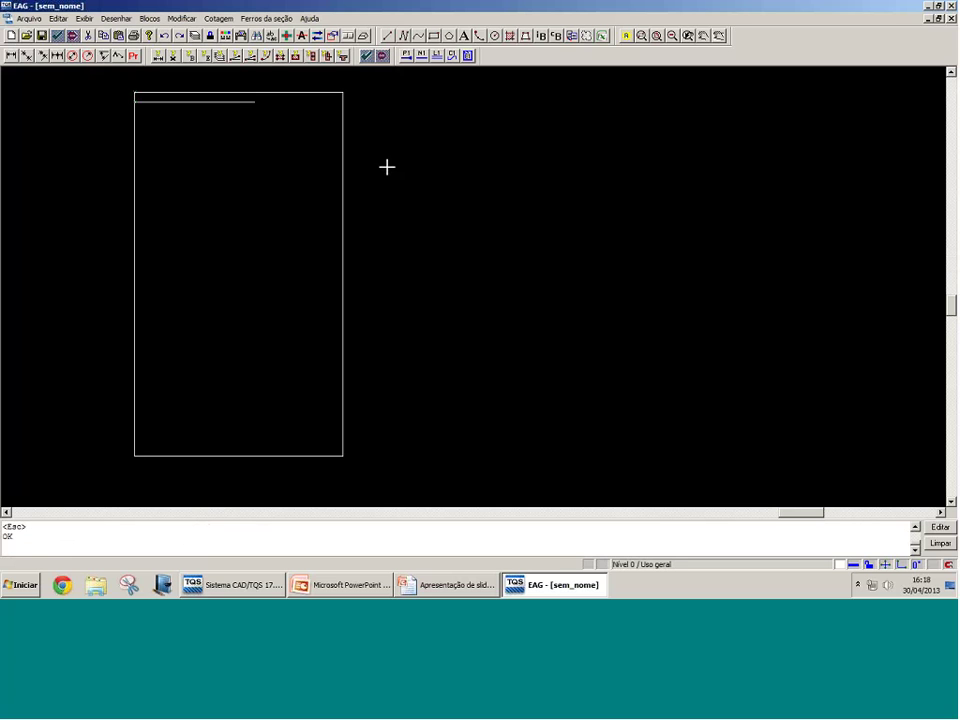
key("a")
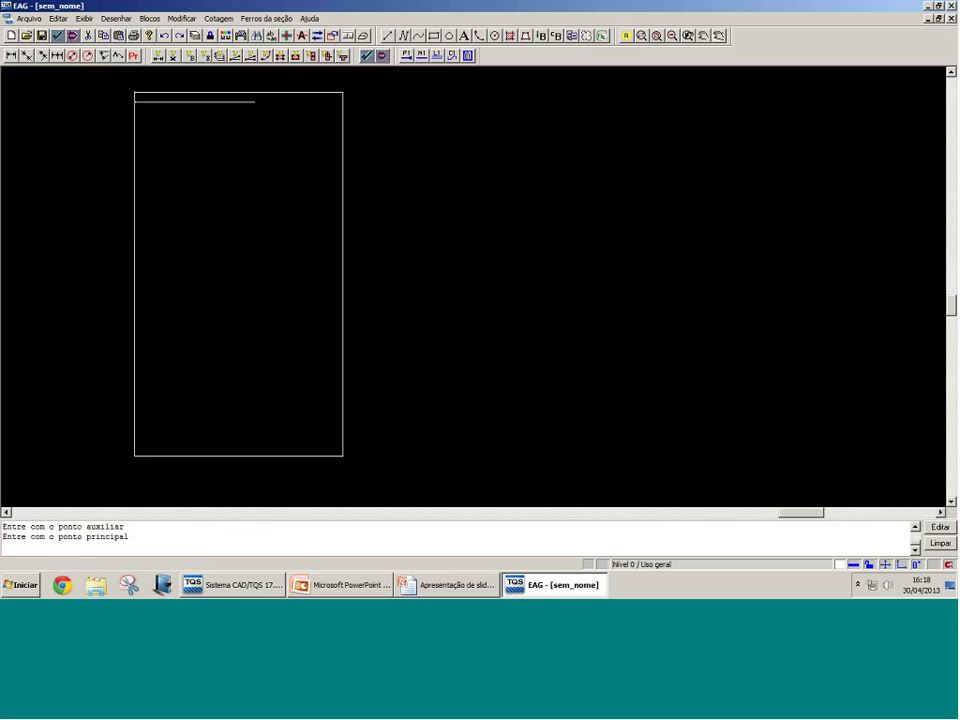
left_click(134, 445)
left_click(529, 445)
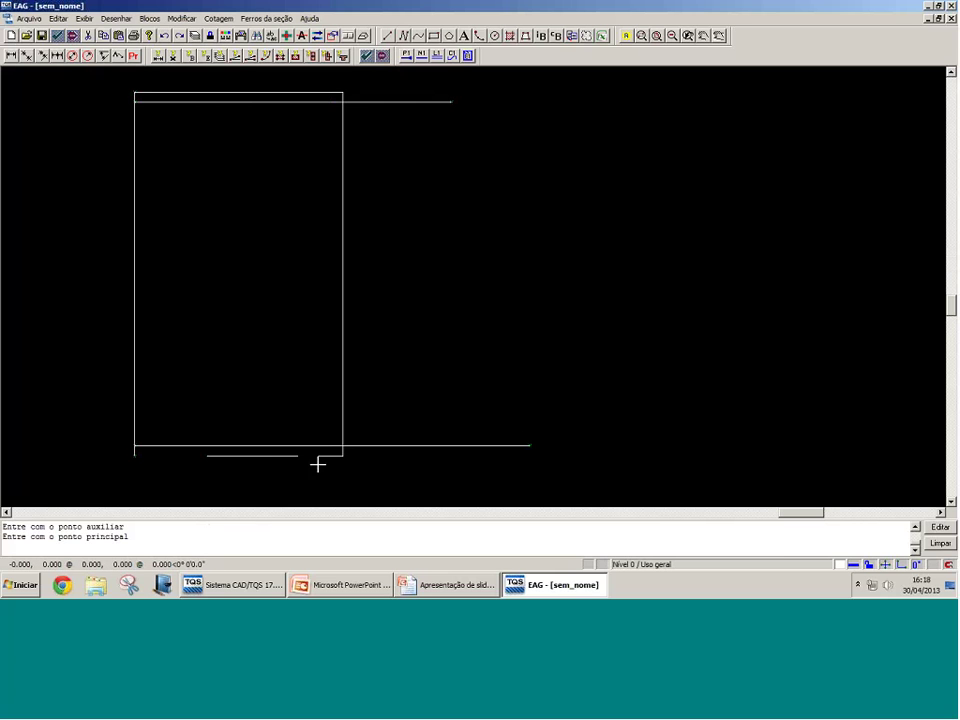
left_click(145, 456)
left_click(145, 92)
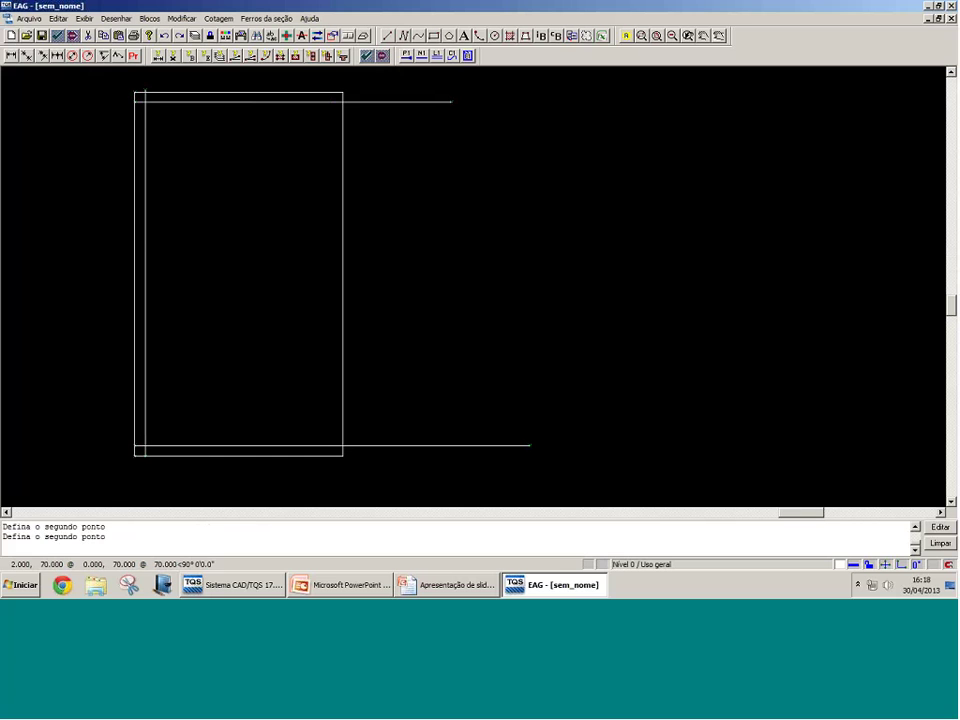
left_click(342, 456)
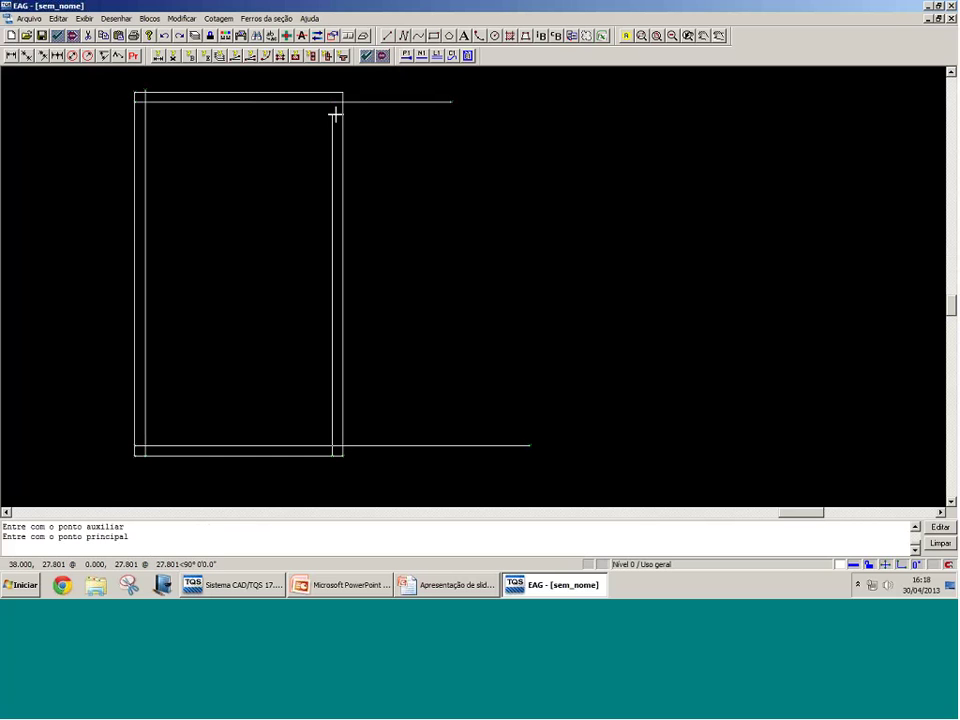
type("2")
key("Return")
type("3")
middle_click_drag(184, 111, 198, 195)
key("Return")
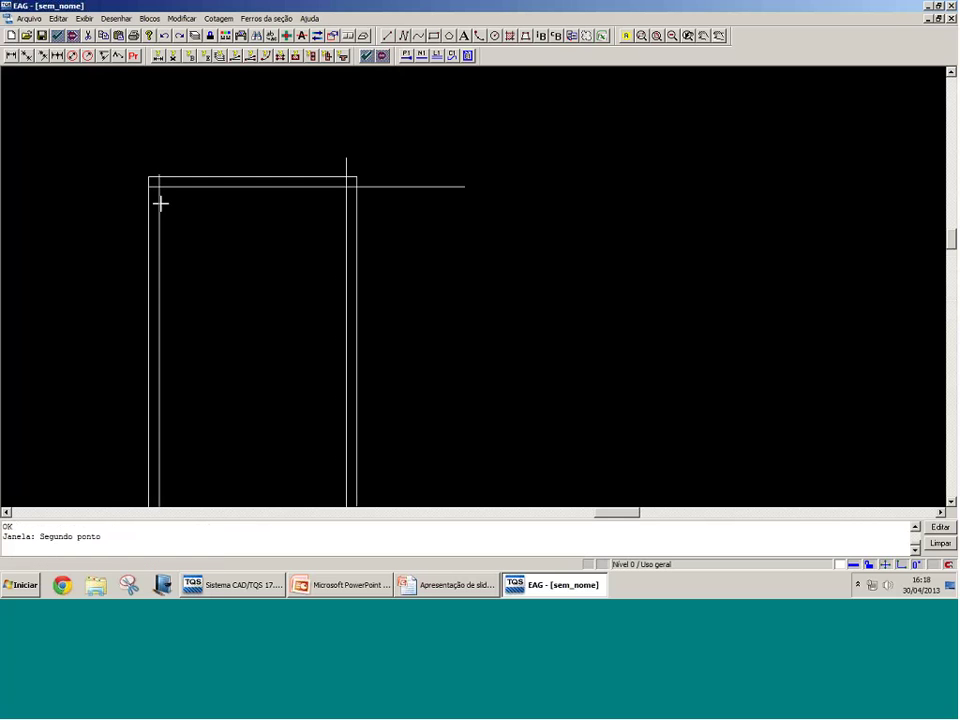
Step: Stretch the upper end of the left auxiliary line upward beyond the rectangle's top edge
left_click(160, 204)
left_click(159, 175)
scroll(289, 145, "down", 2)
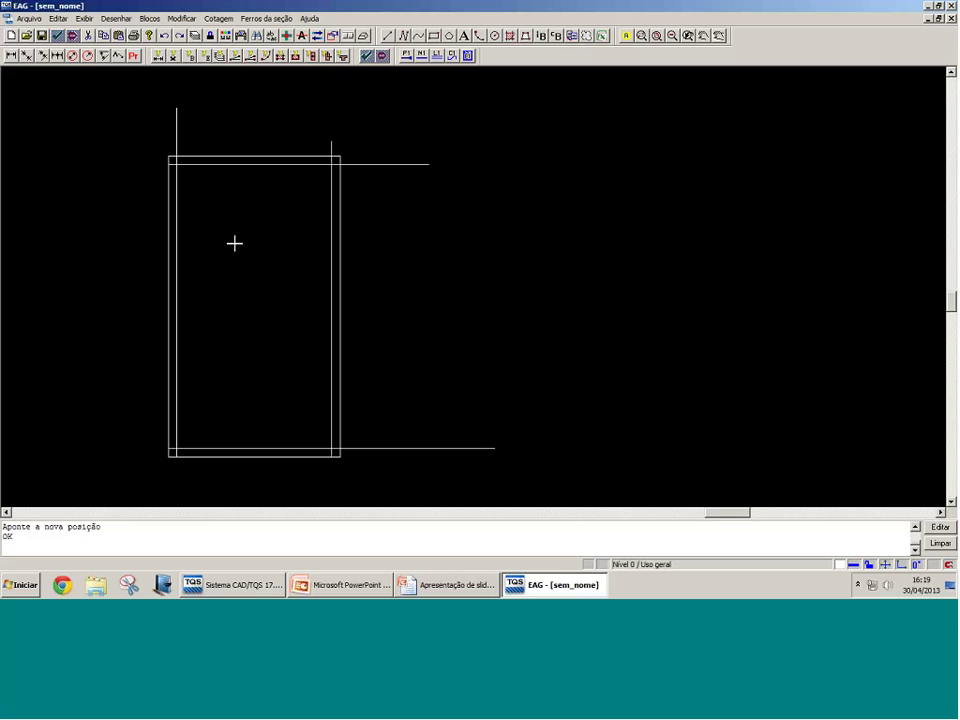
Step: Start a multiple line with a diagonal hook about 8.4 long meeting the top auxiliary line, and continue to the upper-left intersection
key("l")
scroll(201, 193, "up", 5)
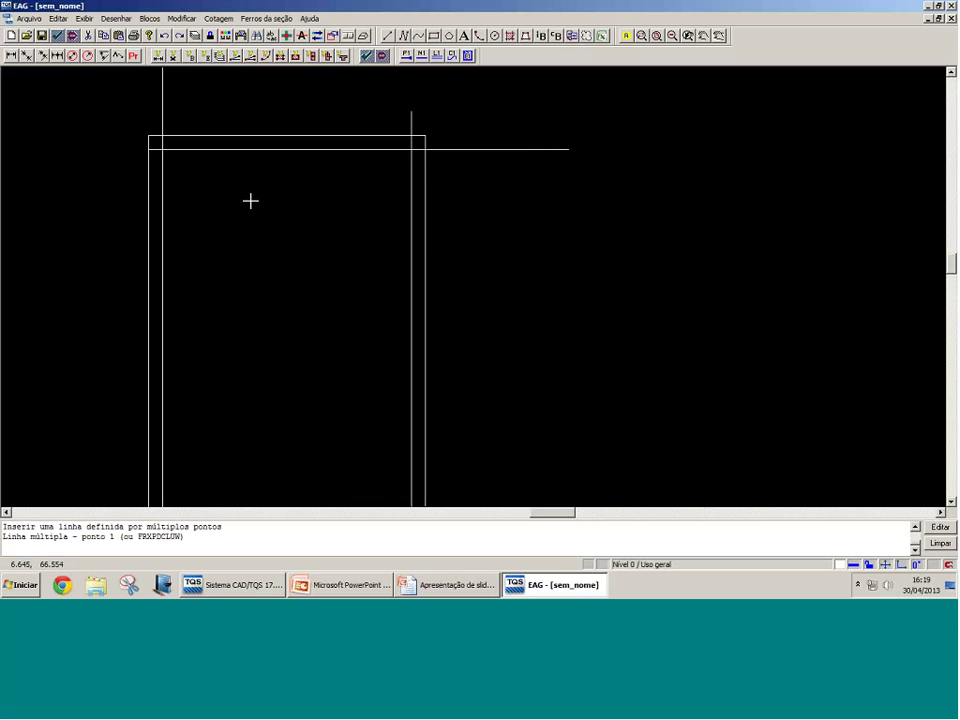
left_click(220, 202)
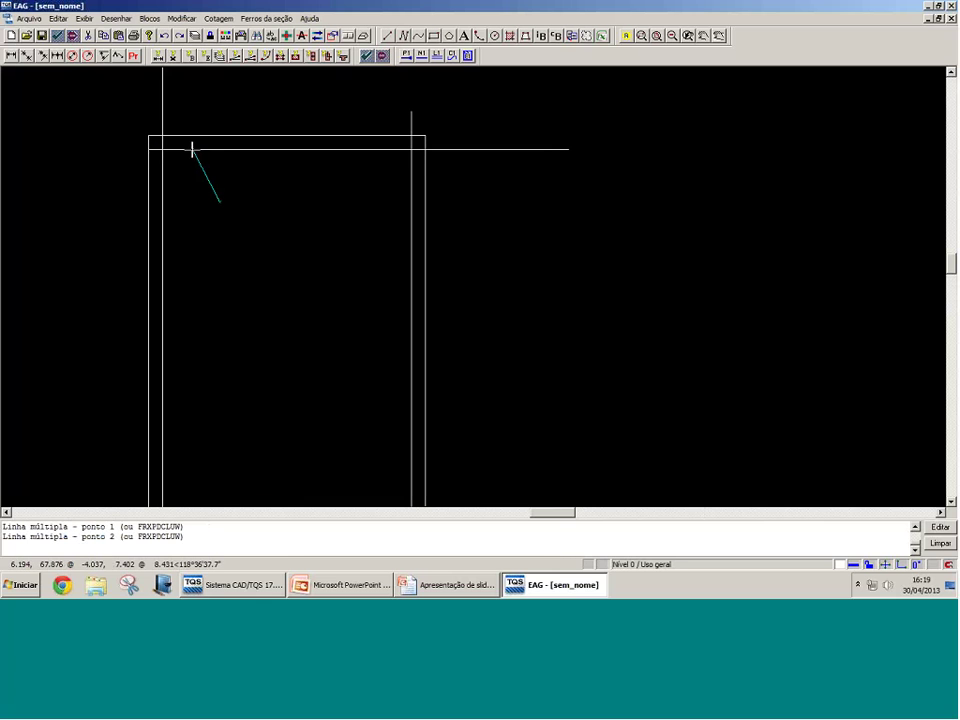
key("s")
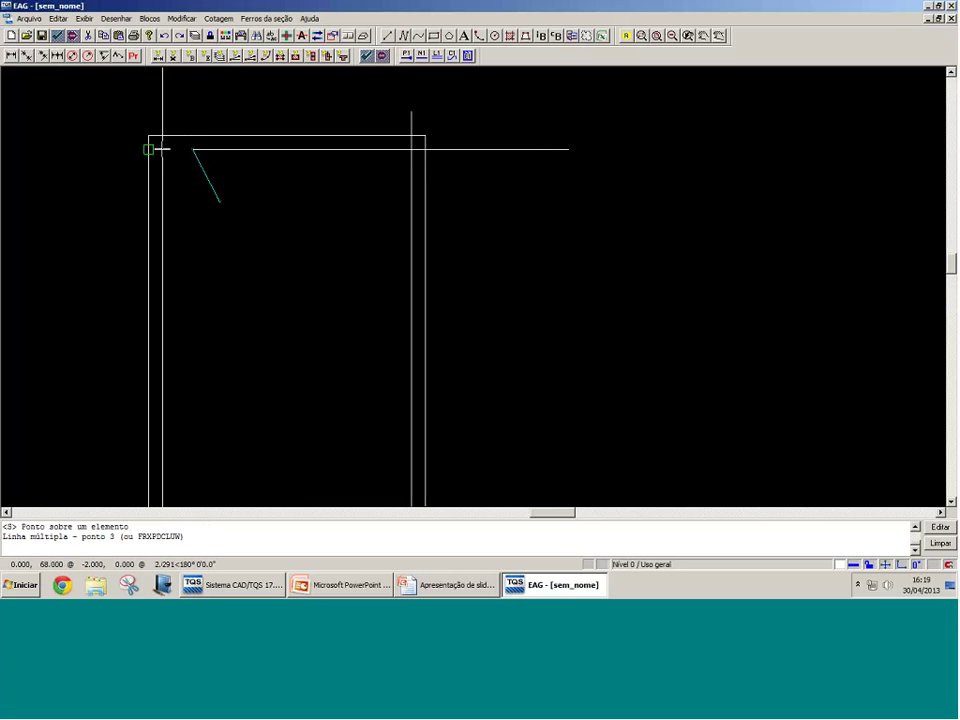
key("i")
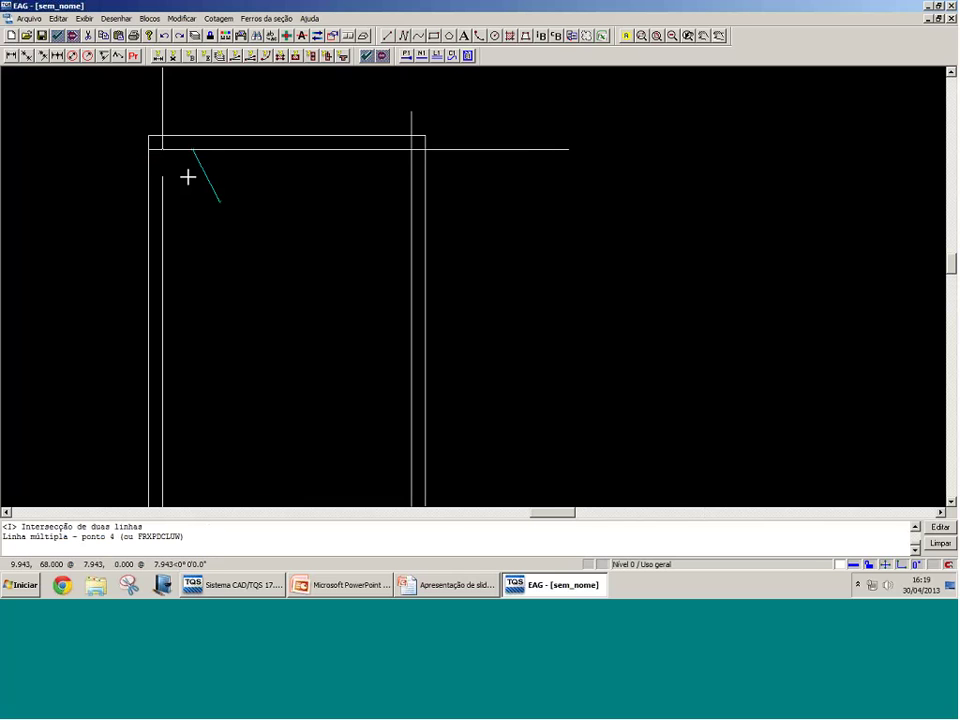
Step: Continue the multiple line through the lower-left, lower-right and upper-right auxiliary-line intersections and back to the upper-left one
scroll(163, 130, "down", 3)
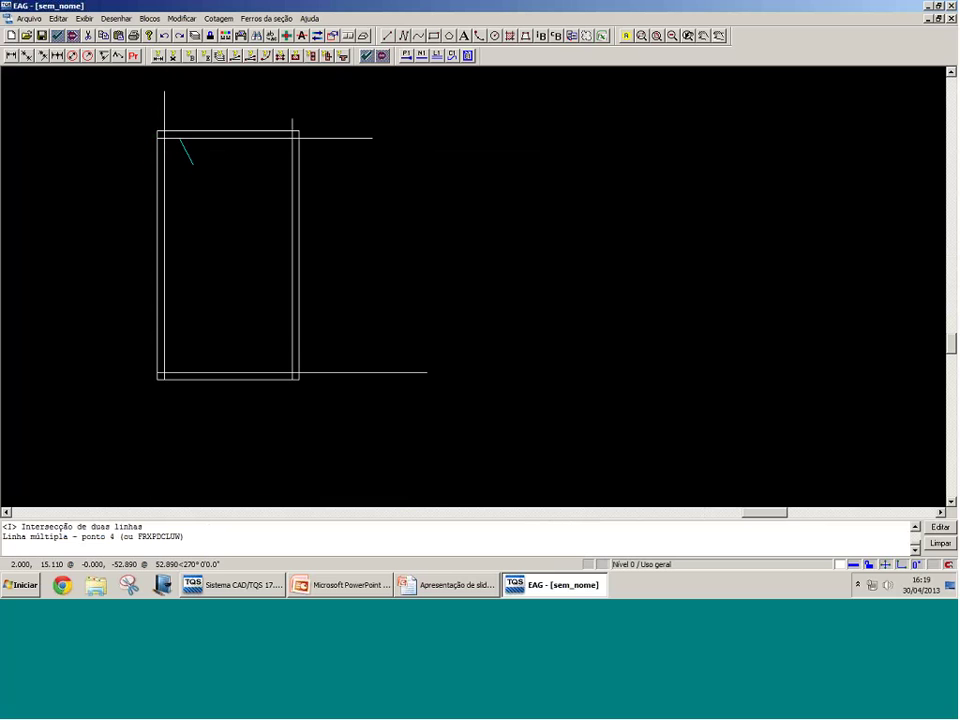
key("s")
key("s")
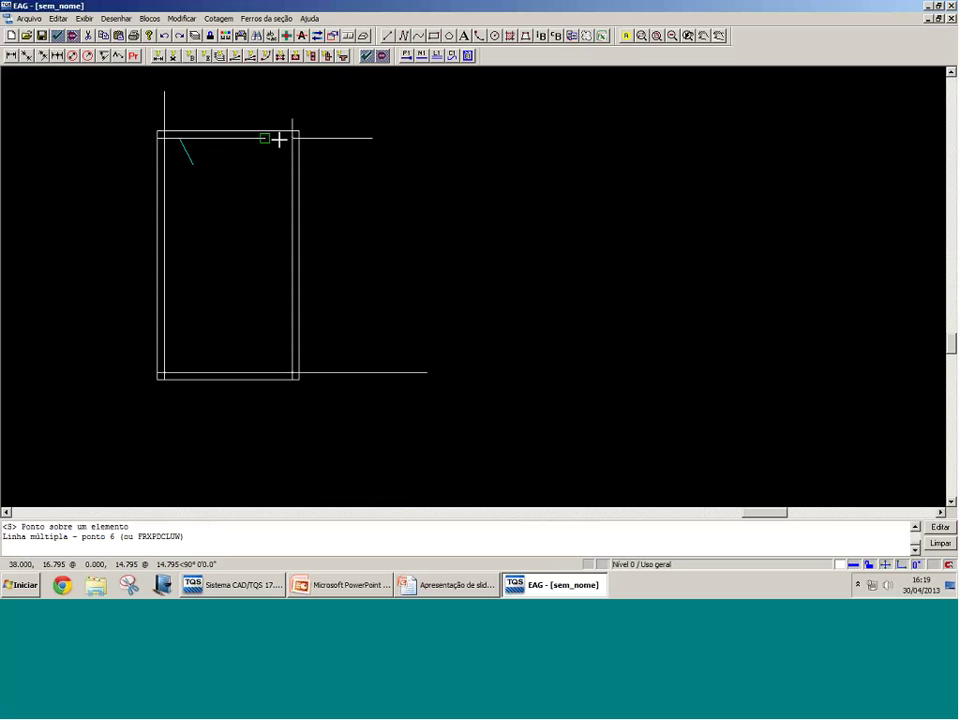
scroll(193, 129, "up", 2)
scroll(176, 138, "up", 8)
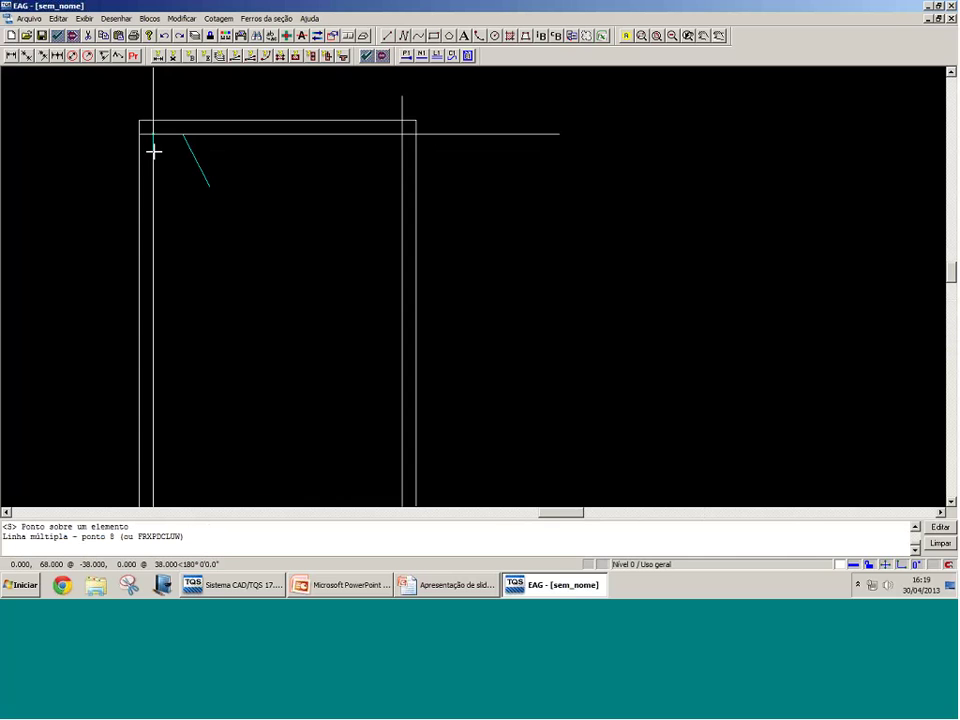
Step: Finish the multiple line with a point down the left auxiliary line and a second diagonal hook about 8.4 long pointing inward
key("s")
left_click(153, 166)
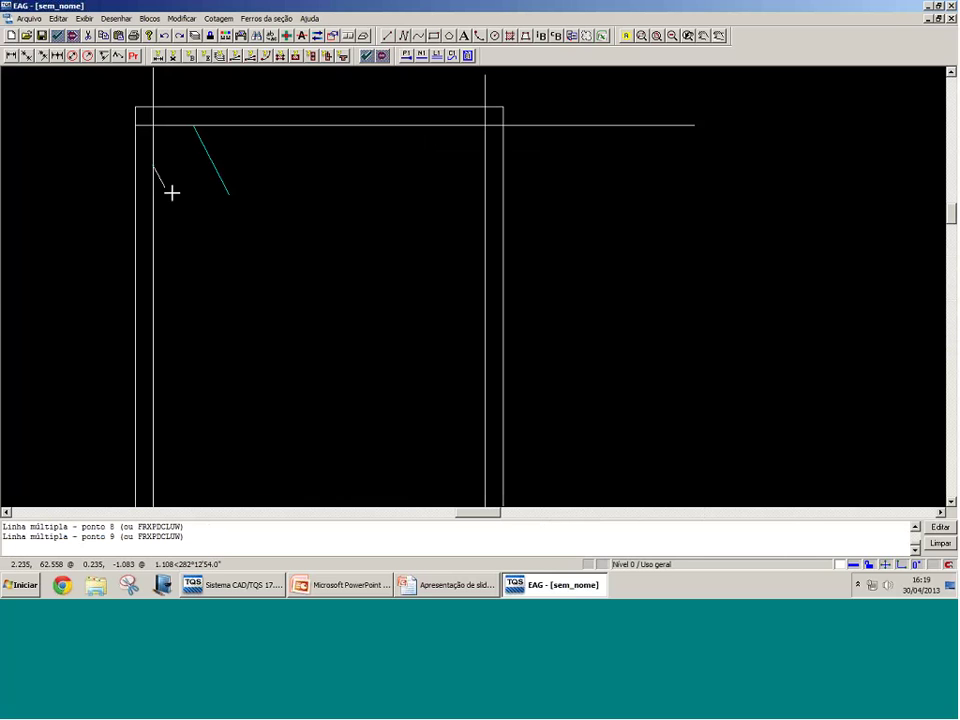
left_click(189, 226)
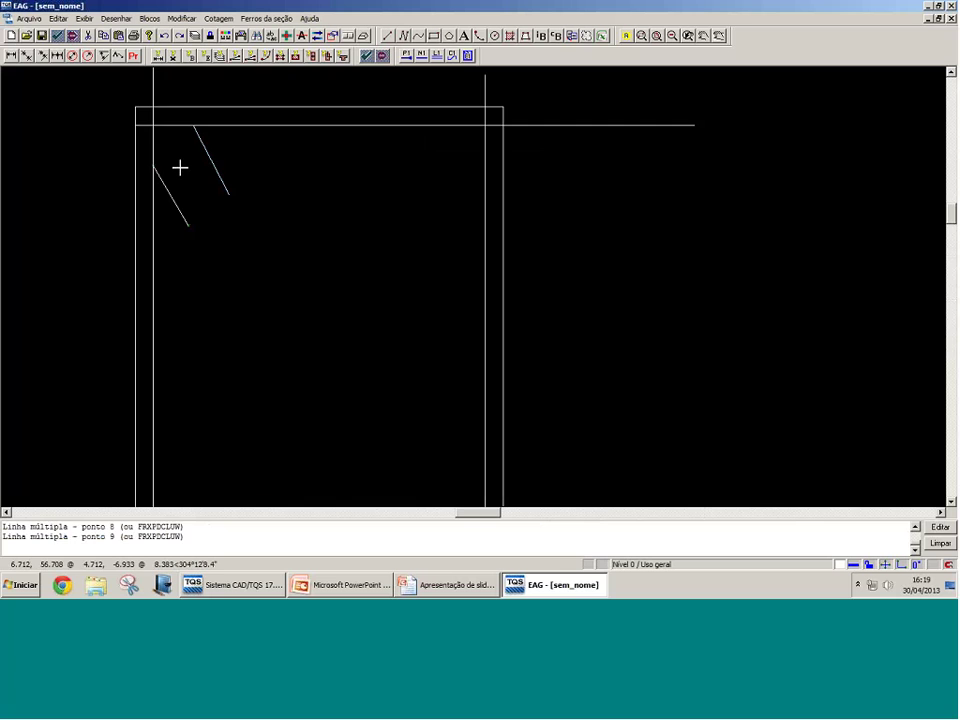
key("Return")
Step: Delete the auxiliary lines, keeping the outer rectangle and the hooked inner outline
scroll(188, 162, "down", 2)
scroll(335, 123, "down", 1)
left_click(508, 450)
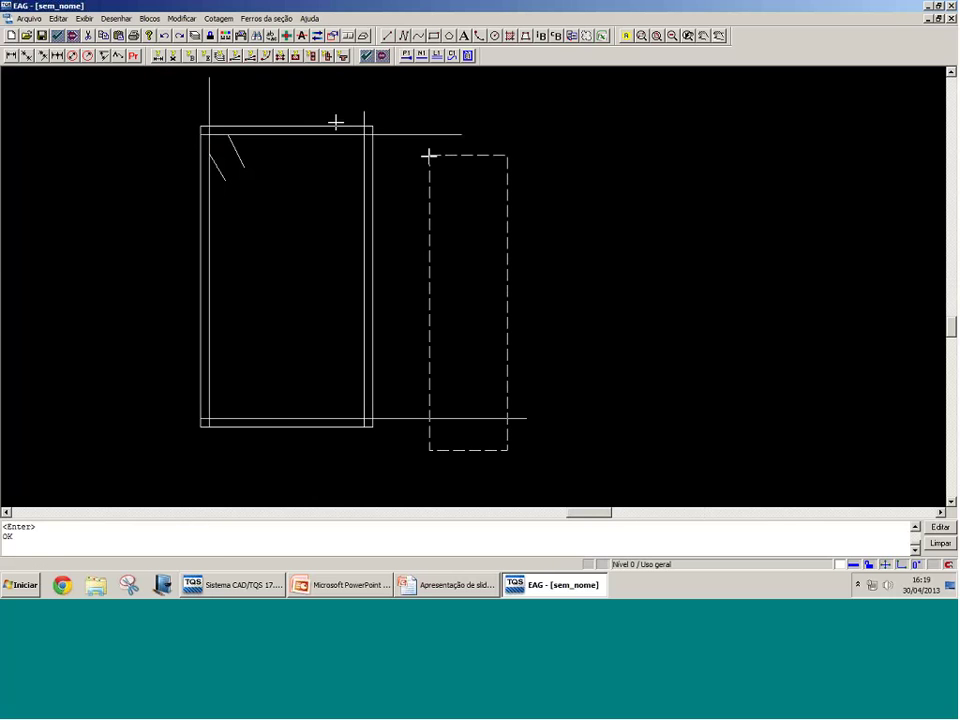
left_click(427, 128)
key("Delete")
left_click(388, 117)
left_click(172, 96)
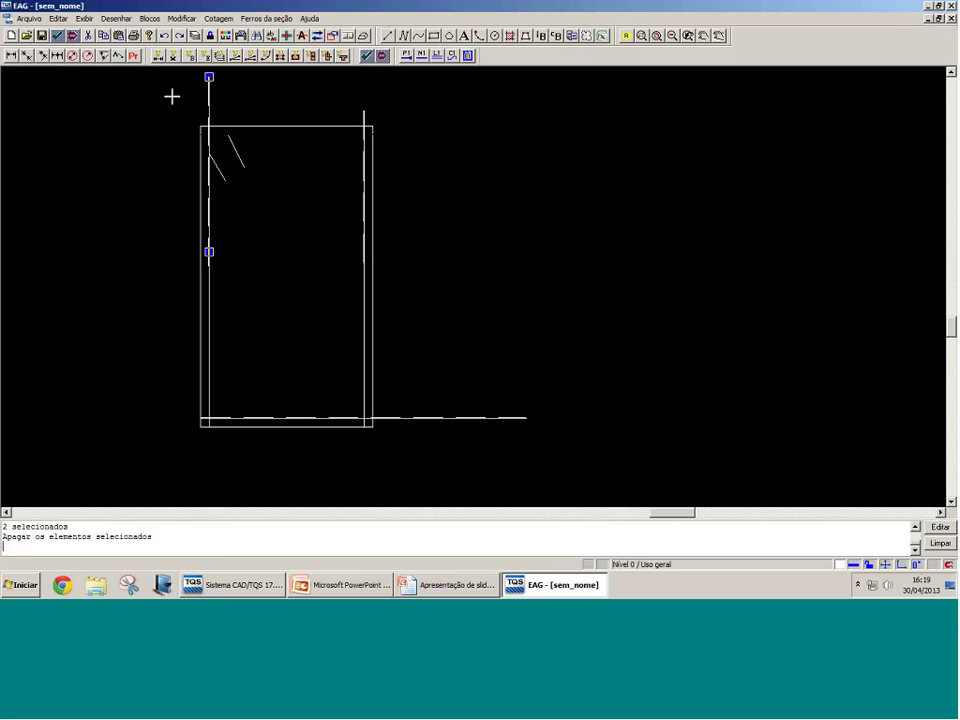
Step: Select the hooked inner outline inside the rectangle
scroll(242, 200, "down", 1)
scroll(229, 154, "up", 3)
left_click(238, 153)
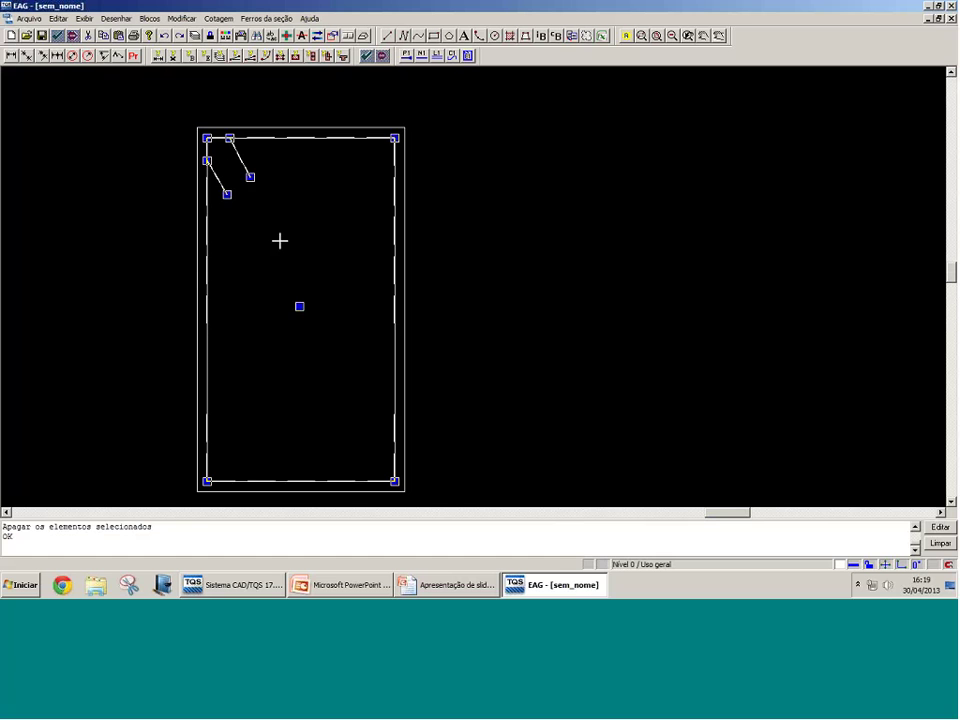
Step: Delete the hooked inner outline, keeping only the outer rectangle
key("Escape")
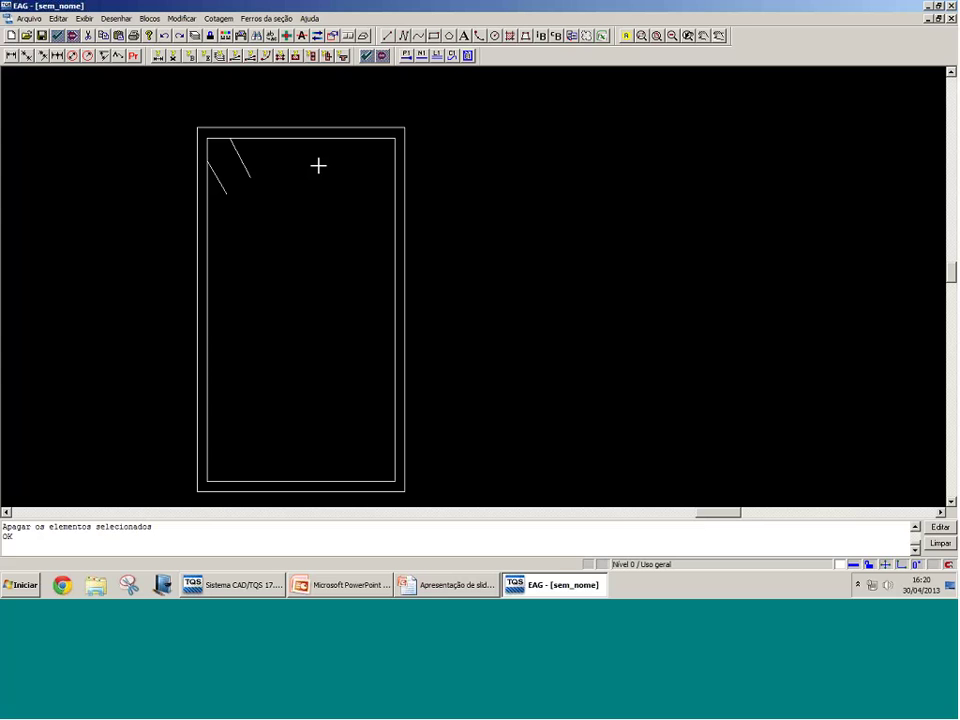
scroll(235, 142, "up", 4)
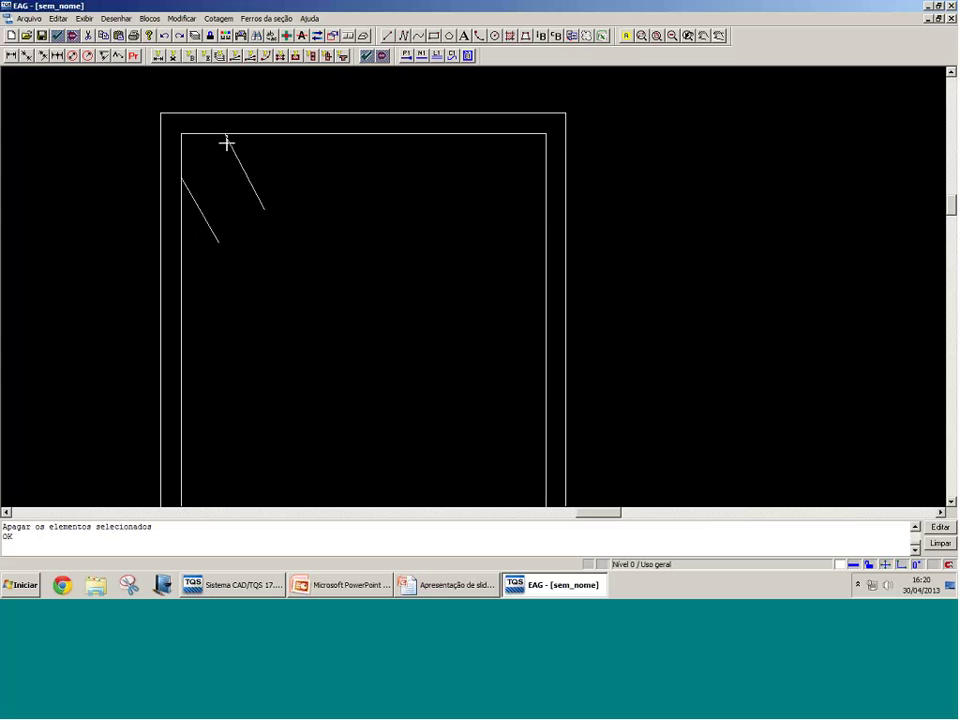
left_click(227, 143)
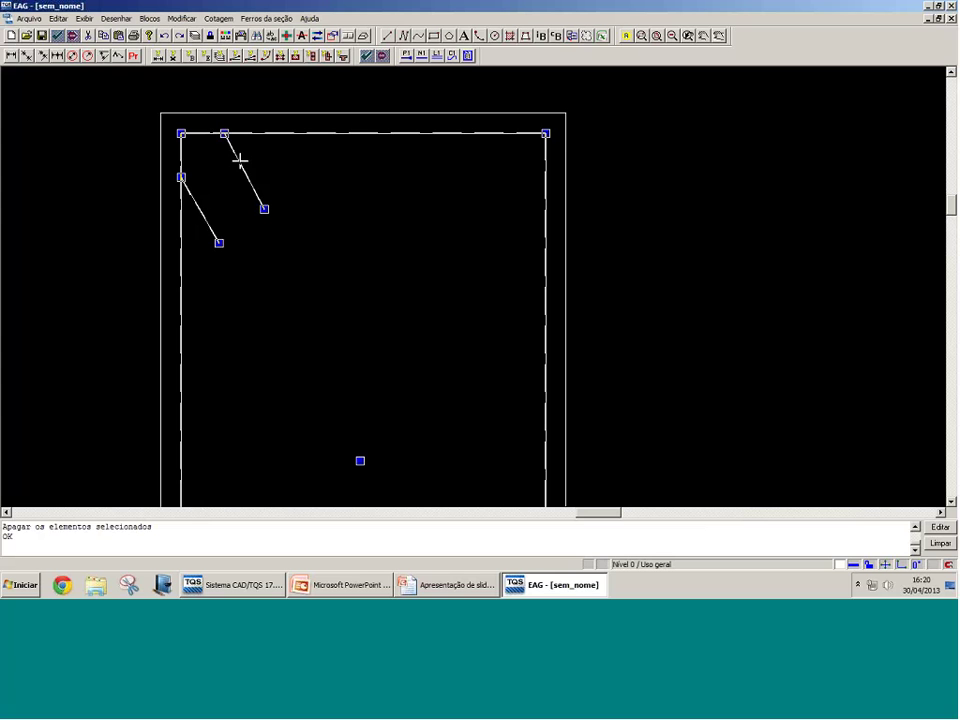
scroll(240, 159, "down", 3)
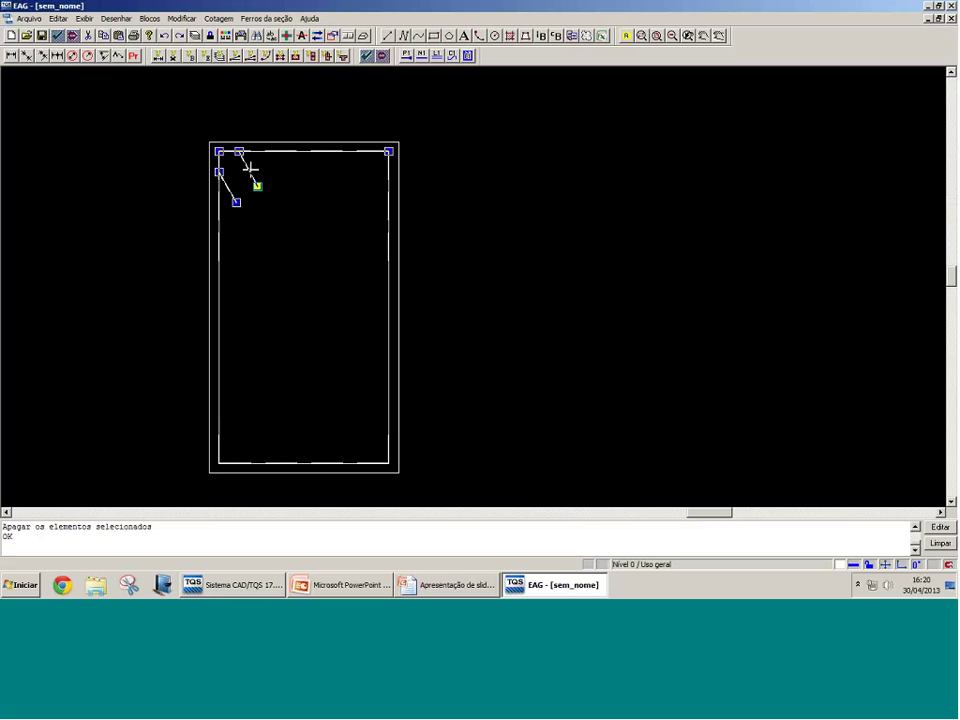
key("Delete")
scroll(255, 199, "up", 1)
scroll(249, 178, "down", 2)
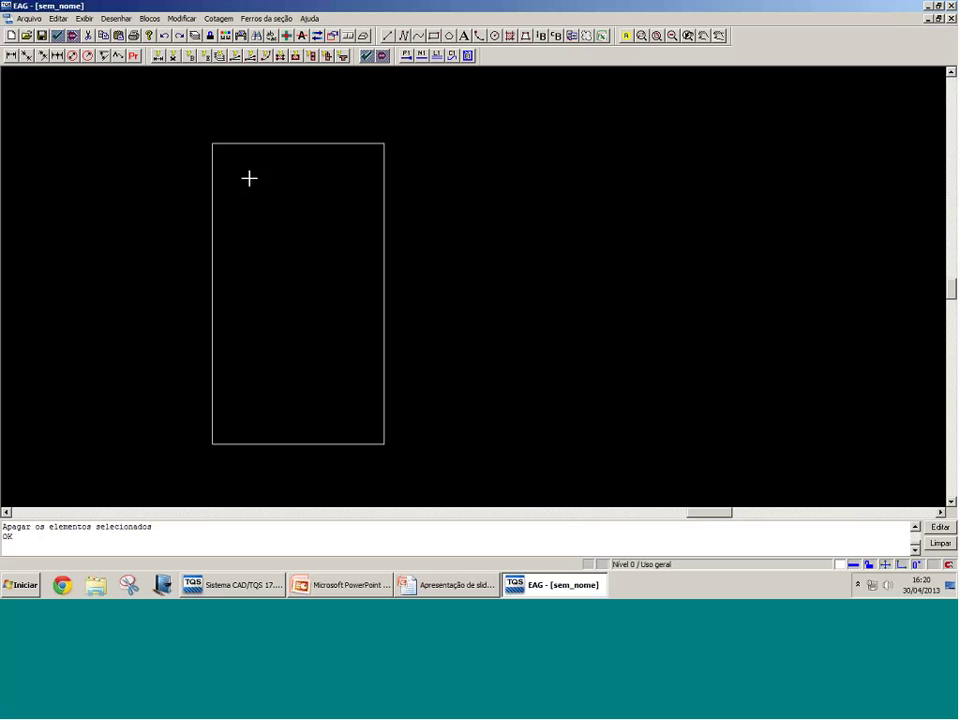
Step: Draw a closed multiple line without hooks inside the rectangle, offset 2 from its edges
key("equal")
left_click(214, 444)
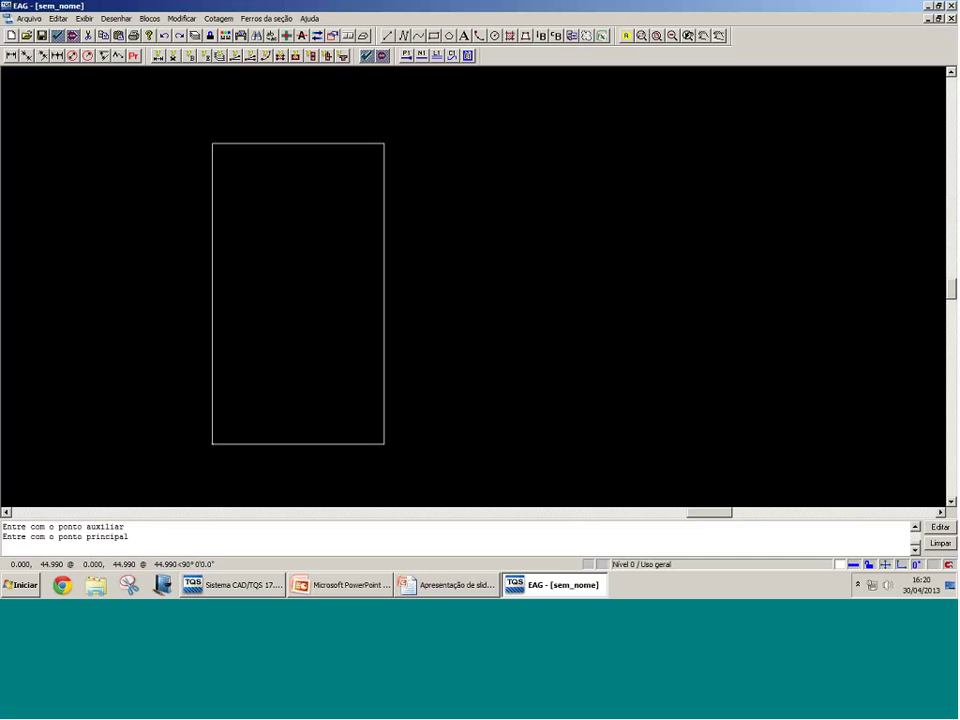
type("2")
key("Return")
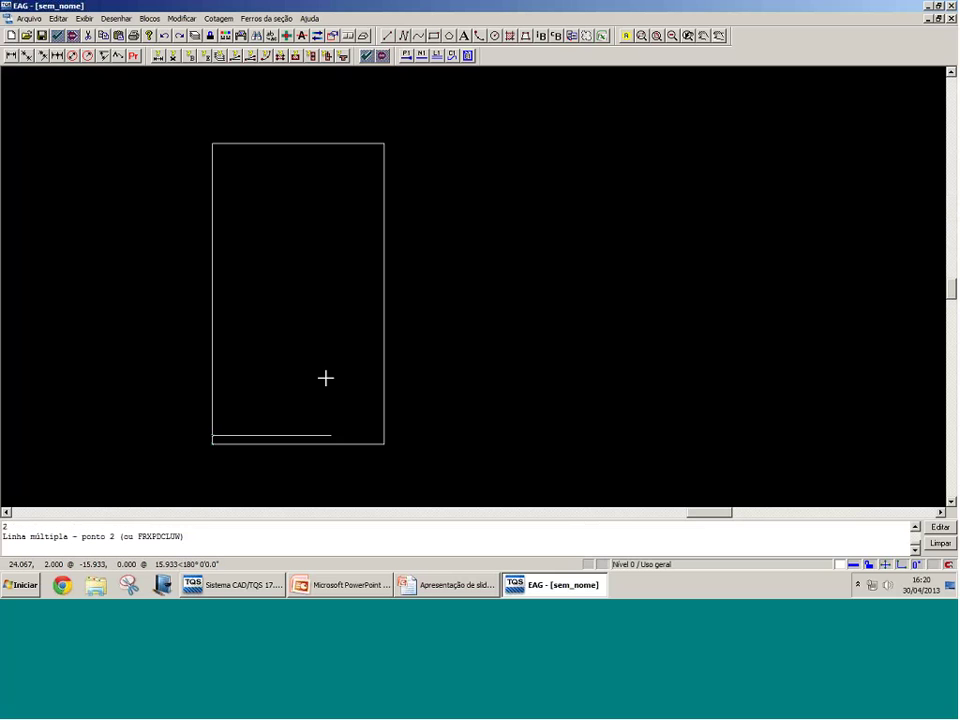
left_click(375, 430)
left_click(362, 150)
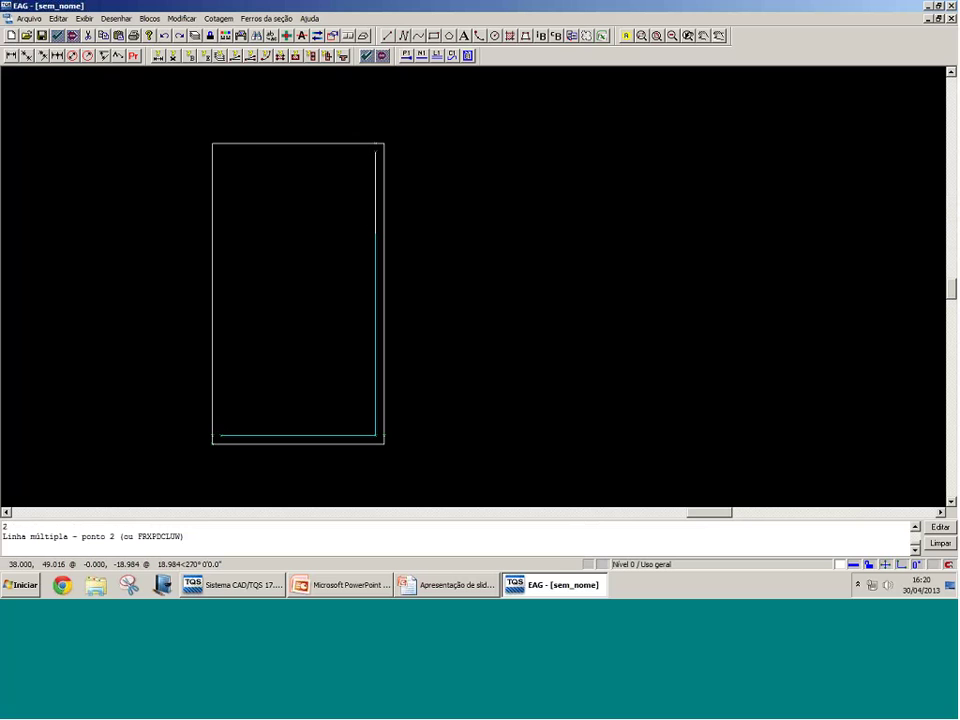
left_click(213, 152)
type("ae")
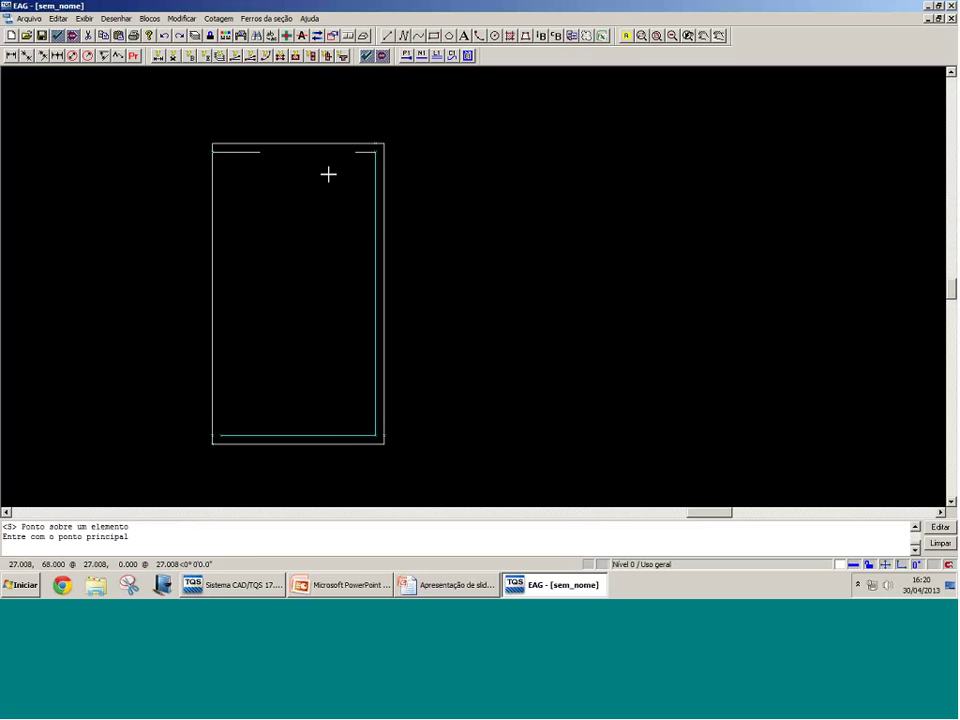
type("2")
key("Return")
key("a")
key("Return")
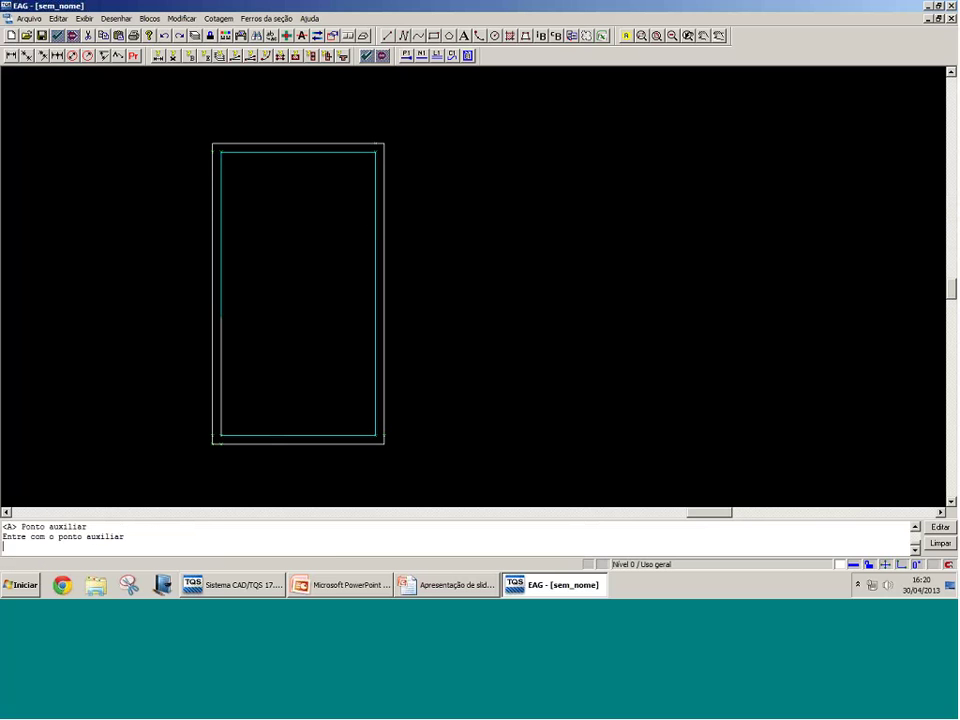
Step: Move the plain inner outline out of the section, into the empty area to its right
scroll(294, 347, "down", 1)
left_click(305, 346)
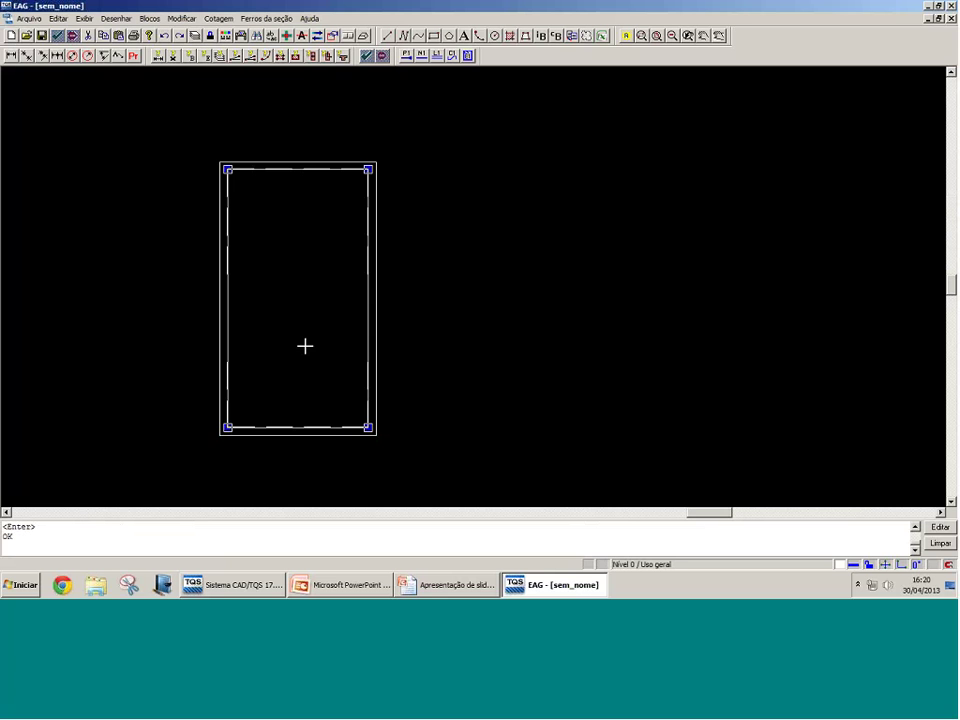
key("Escape")
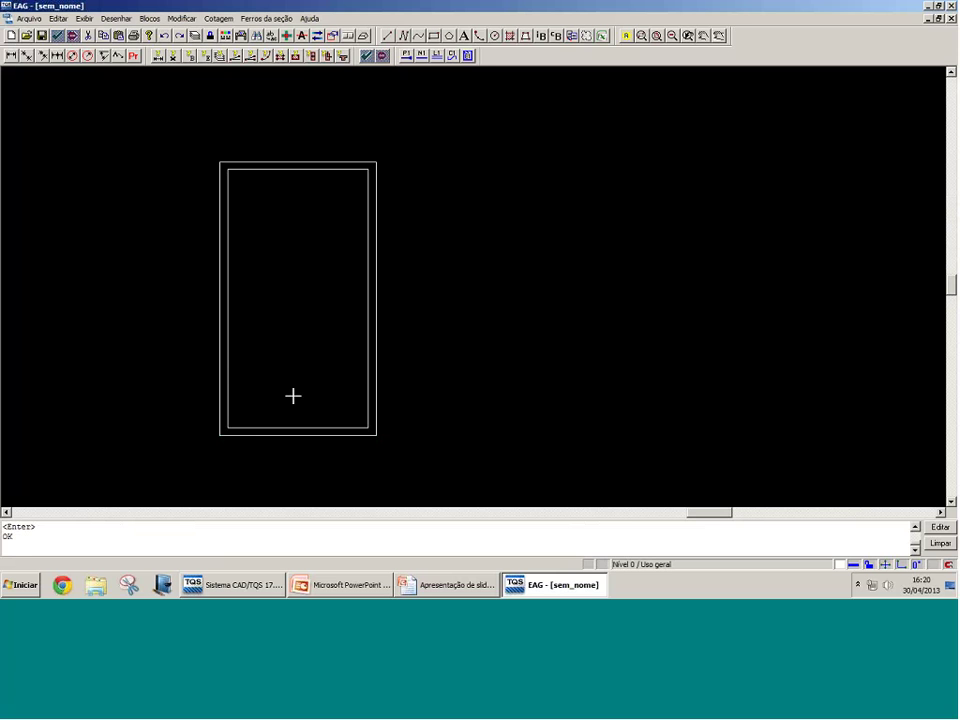
left_click(279, 418)
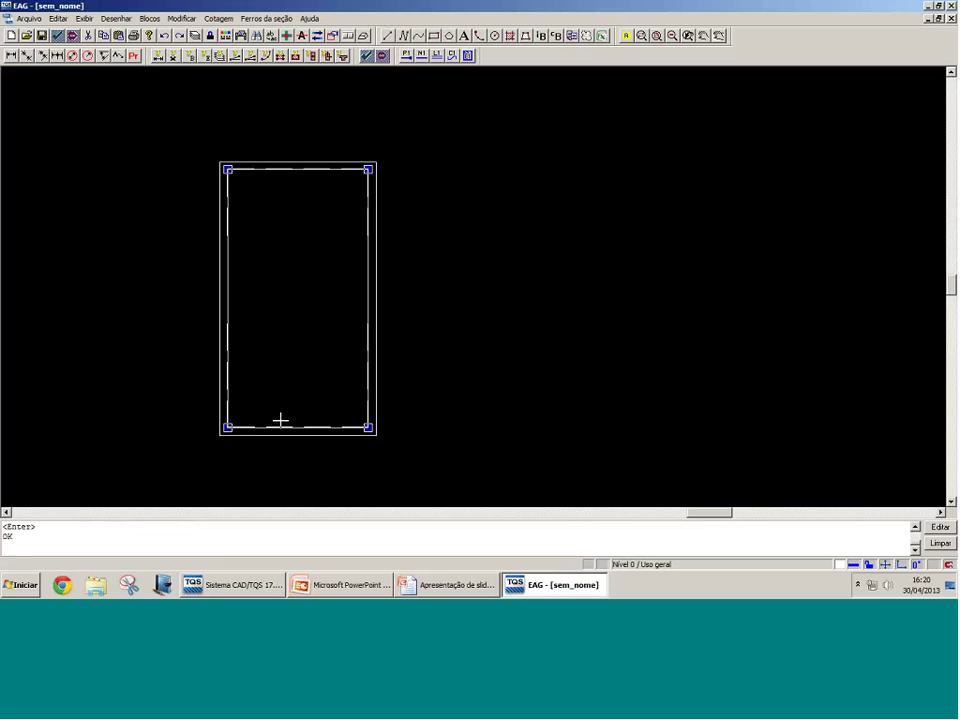
mouse_move(277, 426)
left_mouse_down()
mouse_move(641, 345)
mouse_move(646, 367)
left_mouse_up()
scroll(576, 424, "down", 3)
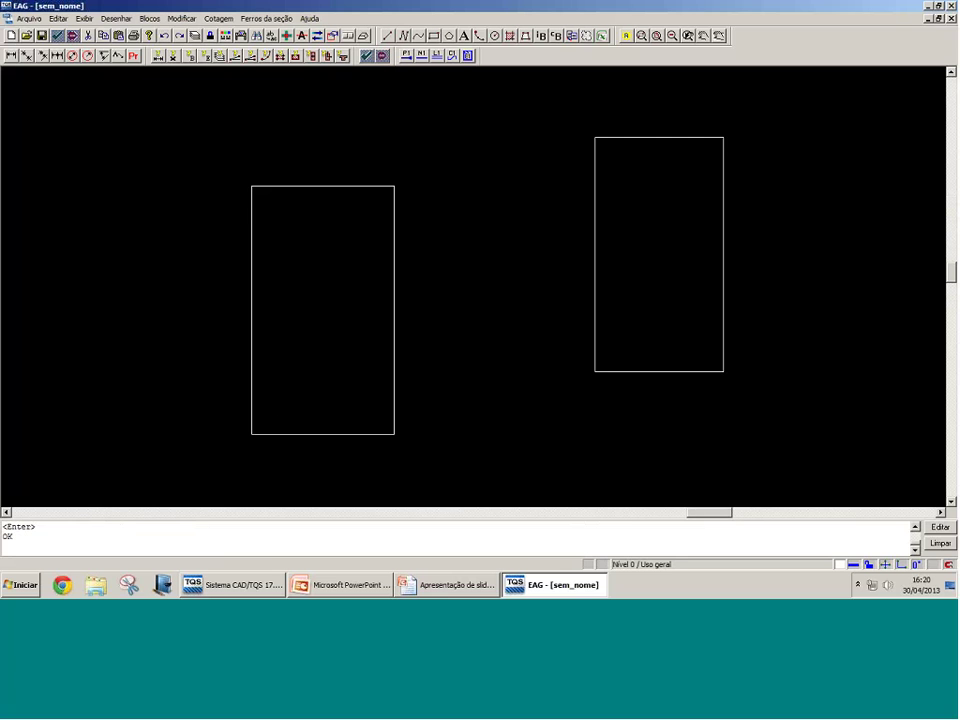
Step: Shift the endpoint at the moved outline's lower-left corner downward to open the outline
left_click(591, 315)
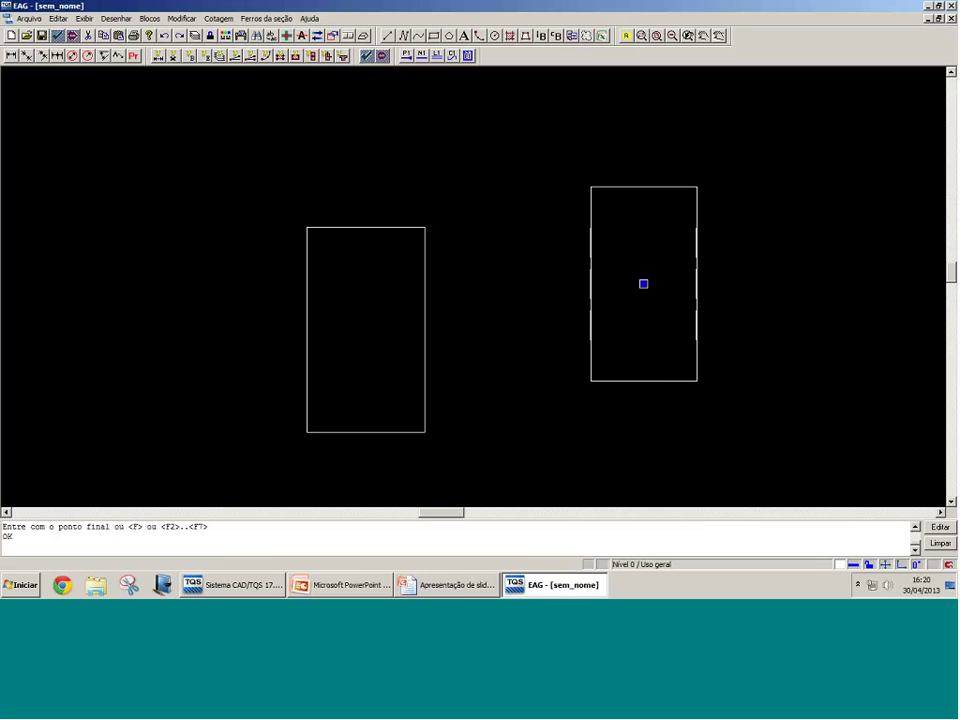
left_click(591, 380)
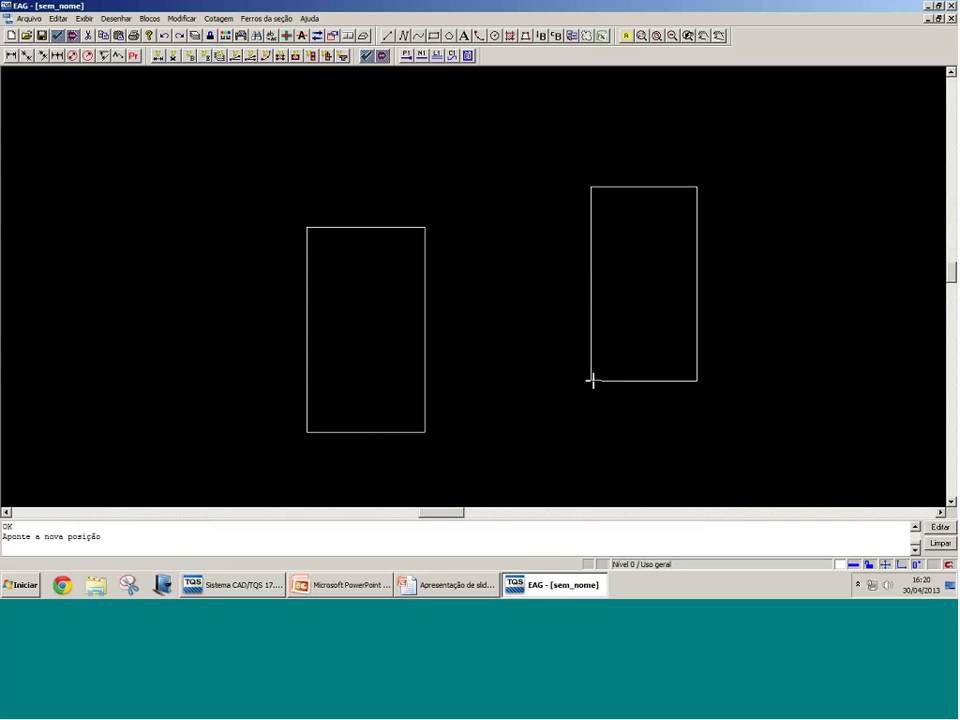
left_click(594, 404)
scroll(597, 390, "down", 1)
scroll(597, 390, "up", 2)
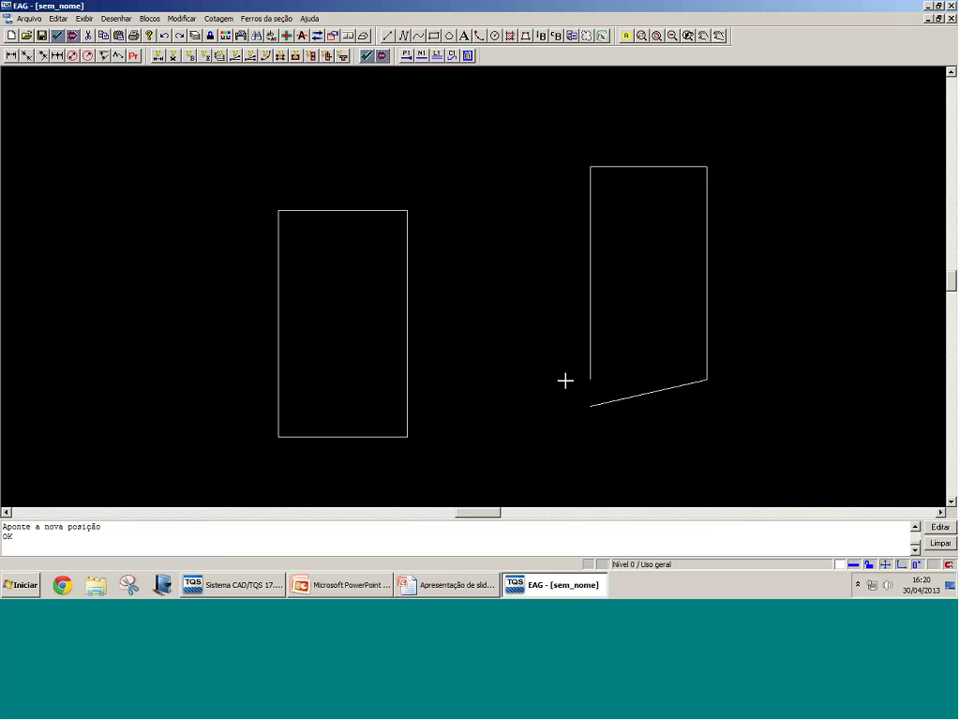
Step: Undo the plain-outline edits and the deletion to restore the hooked inner outline in the section
key("ctrl+z")
key("ctrl+z")
key("ctrl+z")
scroll(398, 310, "down", 1)
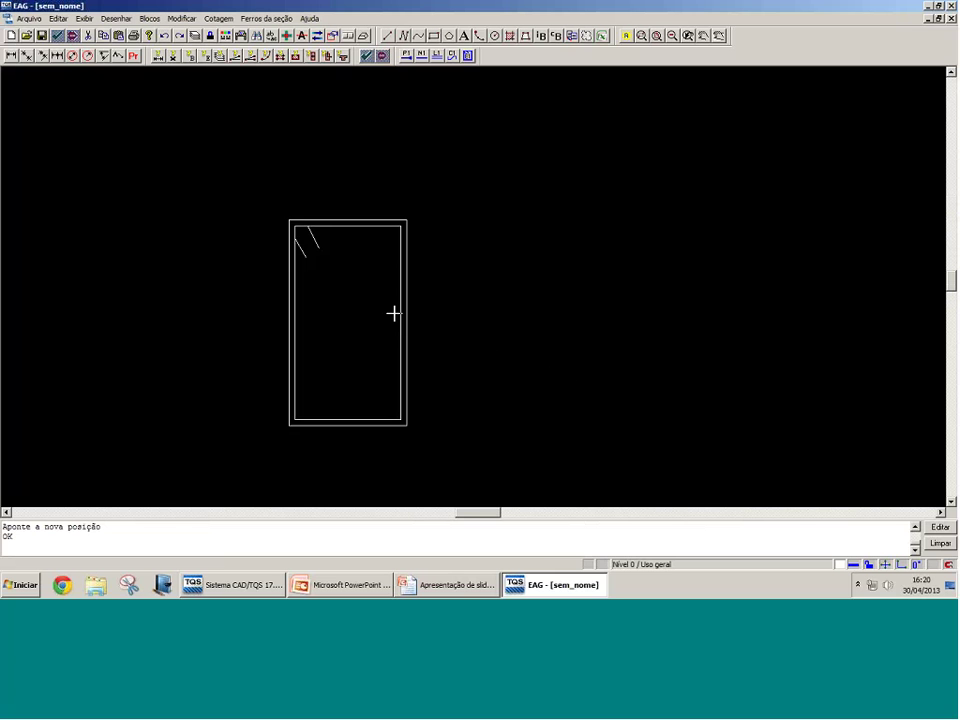
Step: Begin inserting a stirrup at position 1 with 2 branches in assembly and 2 in the finished structure
scroll(393, 306, "up", 2)
scroll(294, 218, "up", 3)
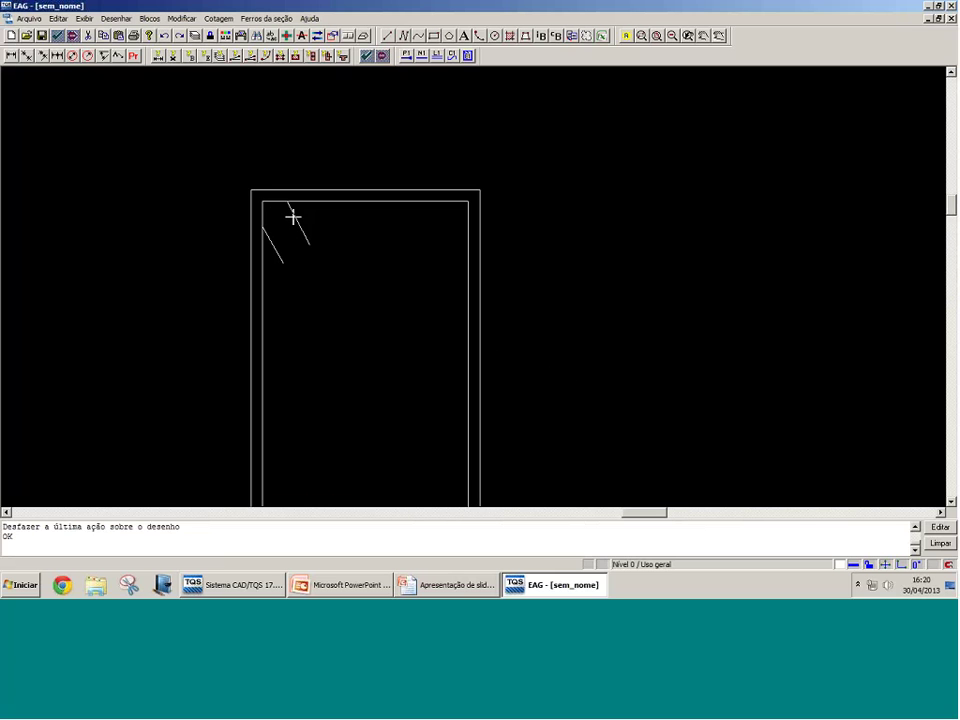
scroll(319, 230, "down", 2)
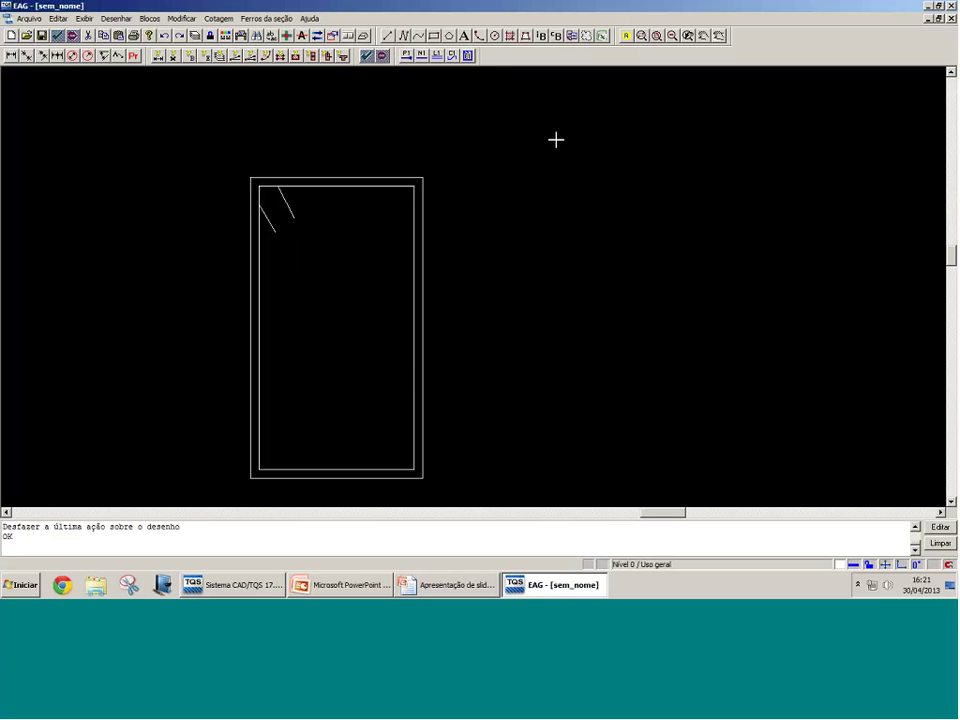
left_click(469, 56)
left_click_drag(478, 56, 437, 54)
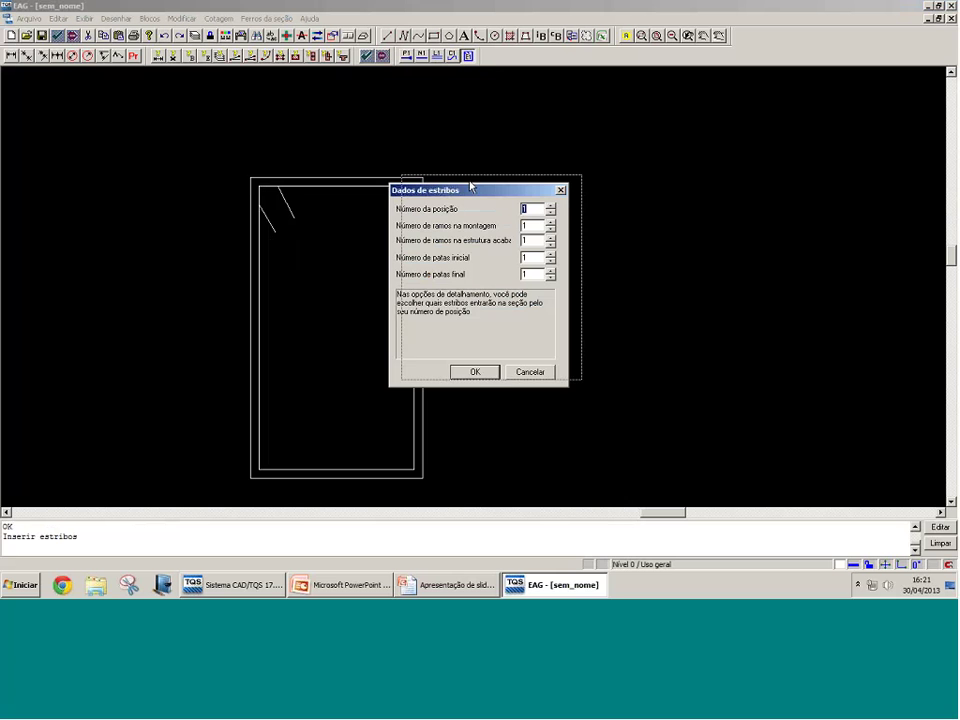
left_click_drag(417, 185, 556, 128)
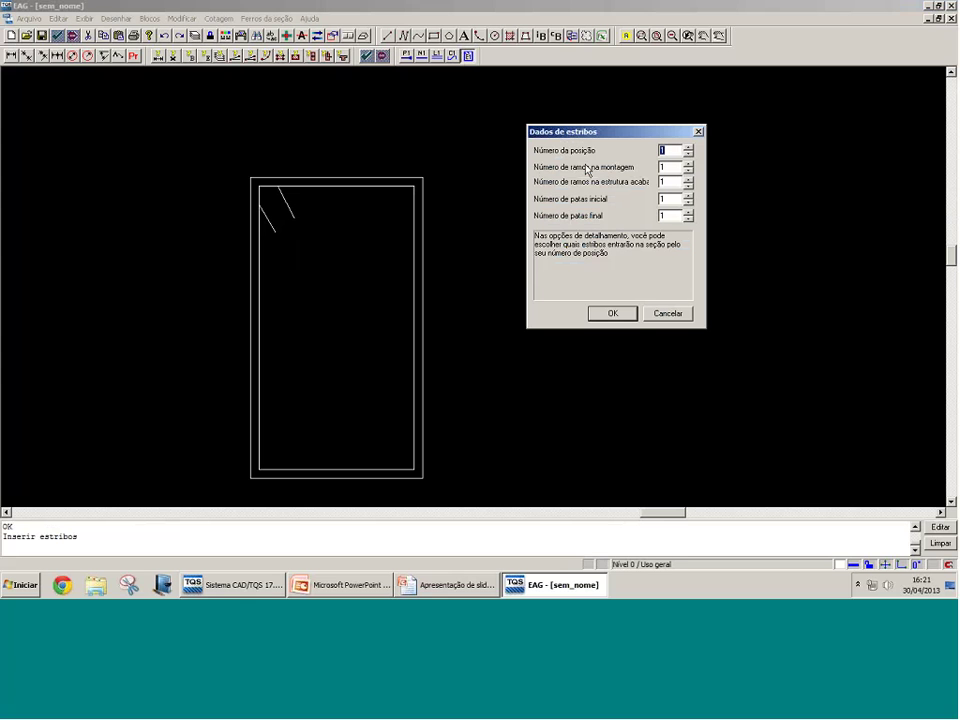
key("Tab")
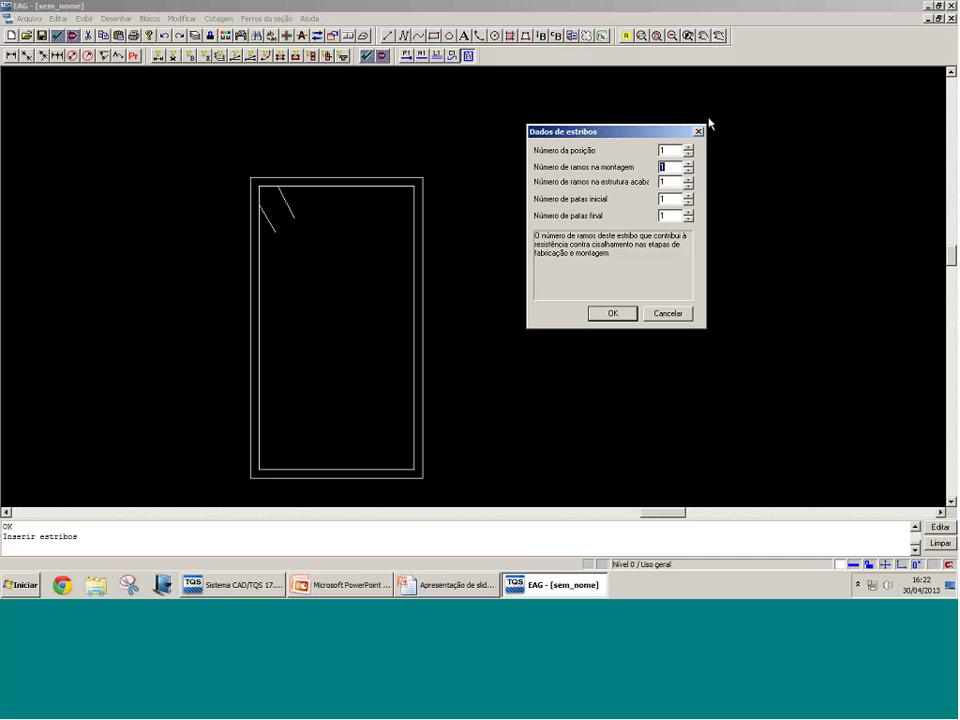
type("2")
key("Tab")
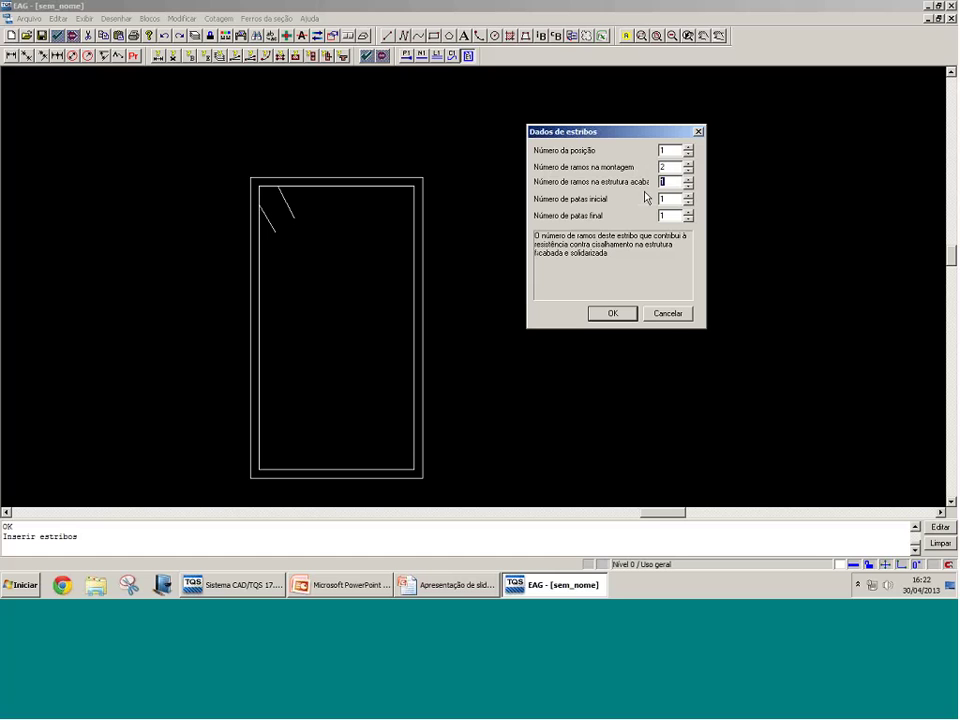
type("2")
key("Tab")
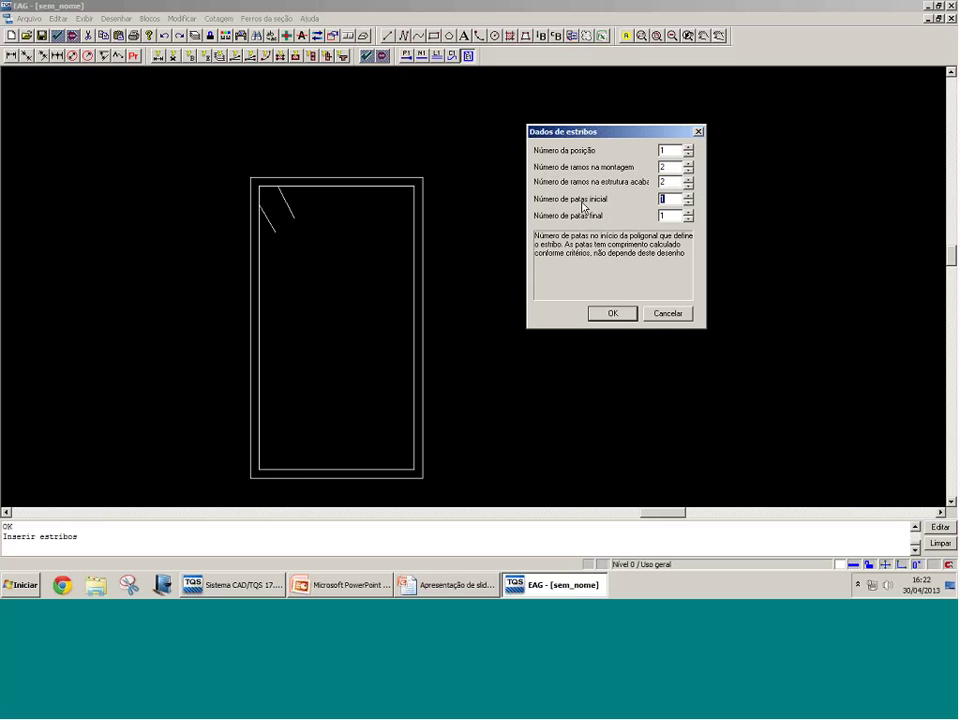
Step: Set 2 initial and 2 final legs for the stirrup and assign it to the hooked inner outline
type("2")
key("Tab")
type("2")
left_click(614, 314)
left_click(417, 288)
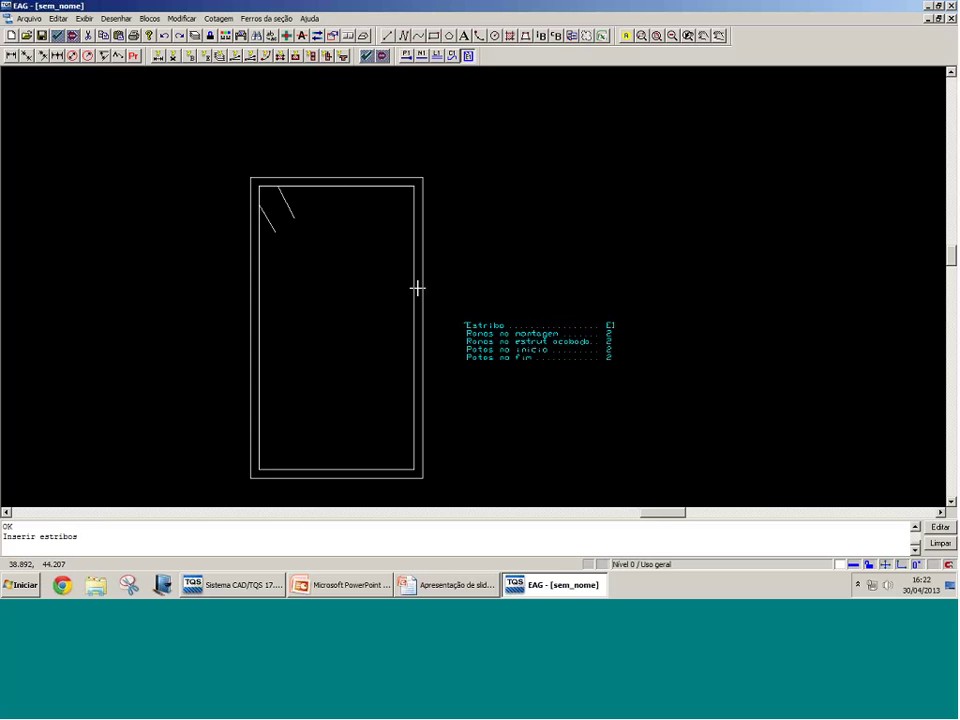
scroll(336, 248, "down", 1)
scroll(297, 205, "down", 1)
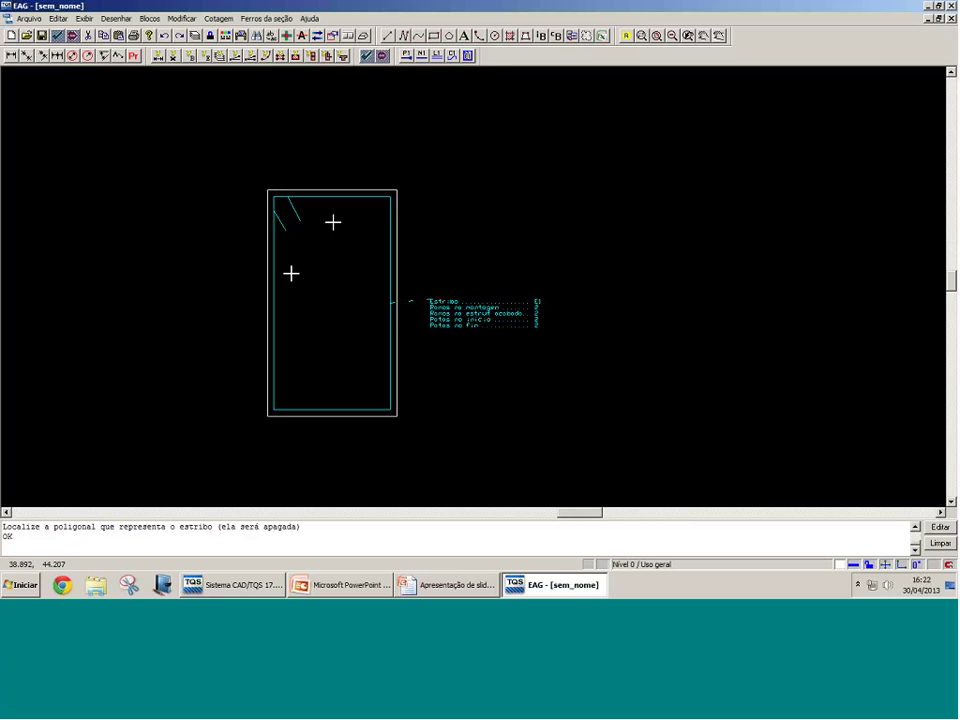
Step: Place the stirrup's data label outside the section, beside the right edge at about mid-height
left_click(300, 220)
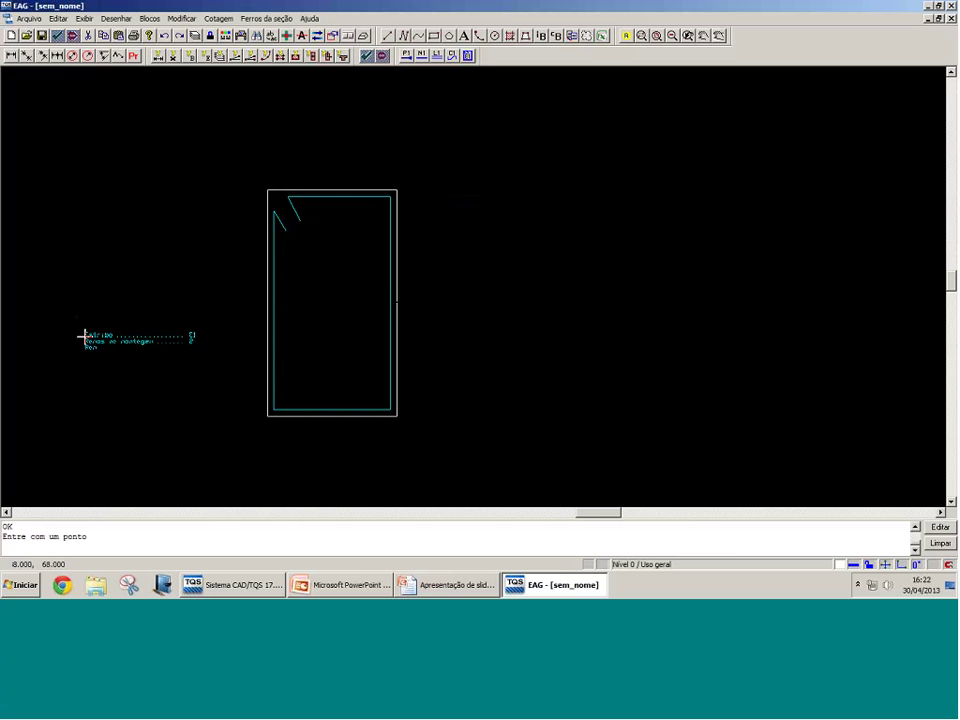
left_click(428, 298)
scroll(432, 340, "down", 2)
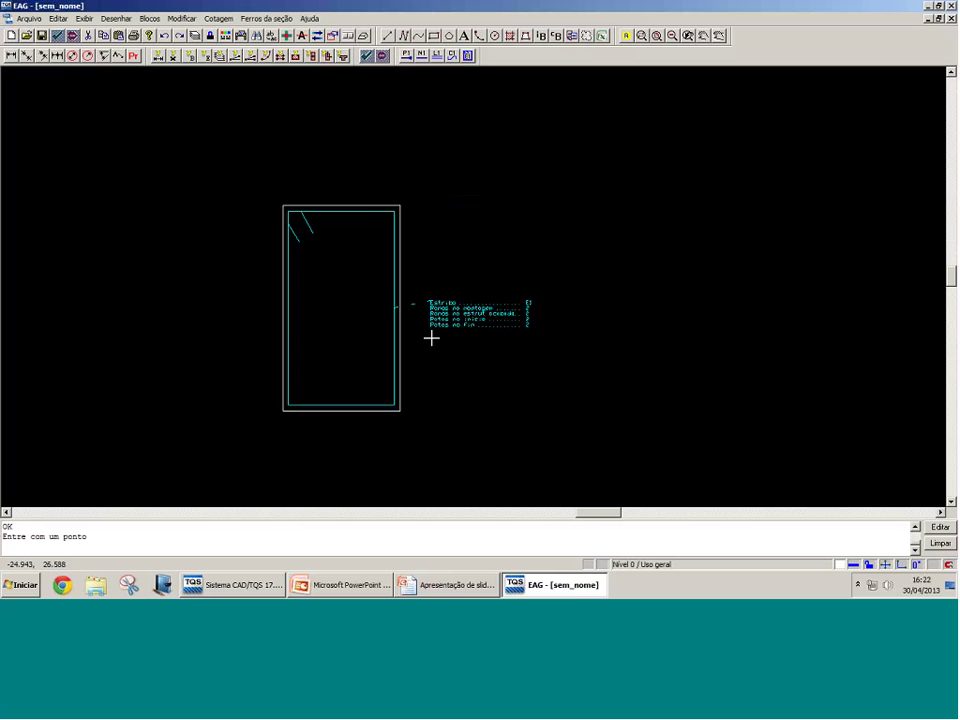
scroll(382, 356, "up", 5)
scroll(368, 351, "up", 1)
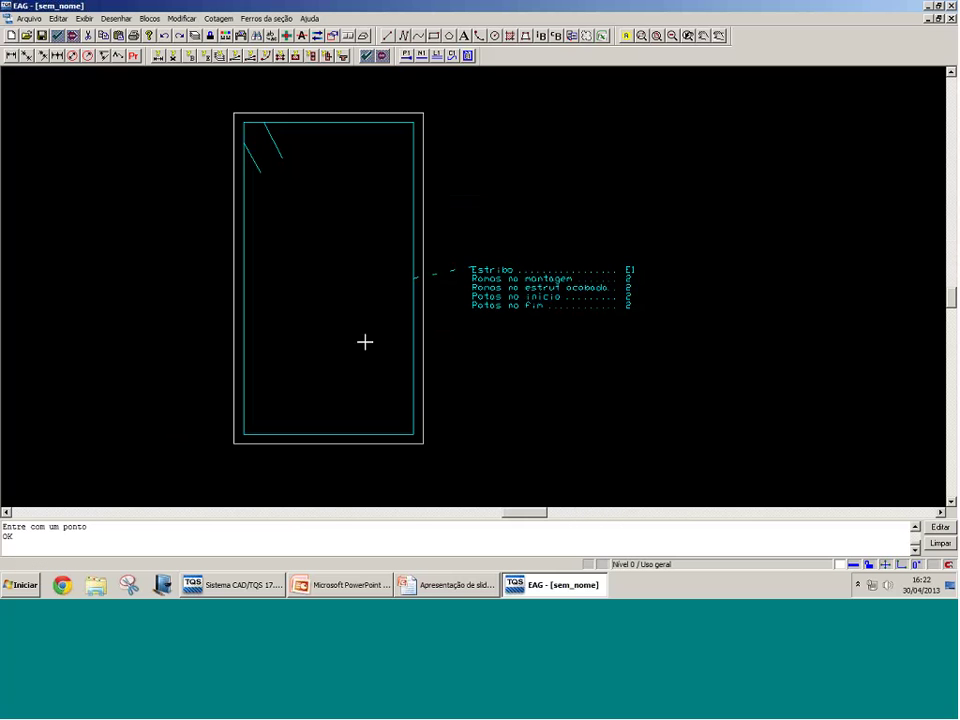
scroll(365, 342, "down", 2)
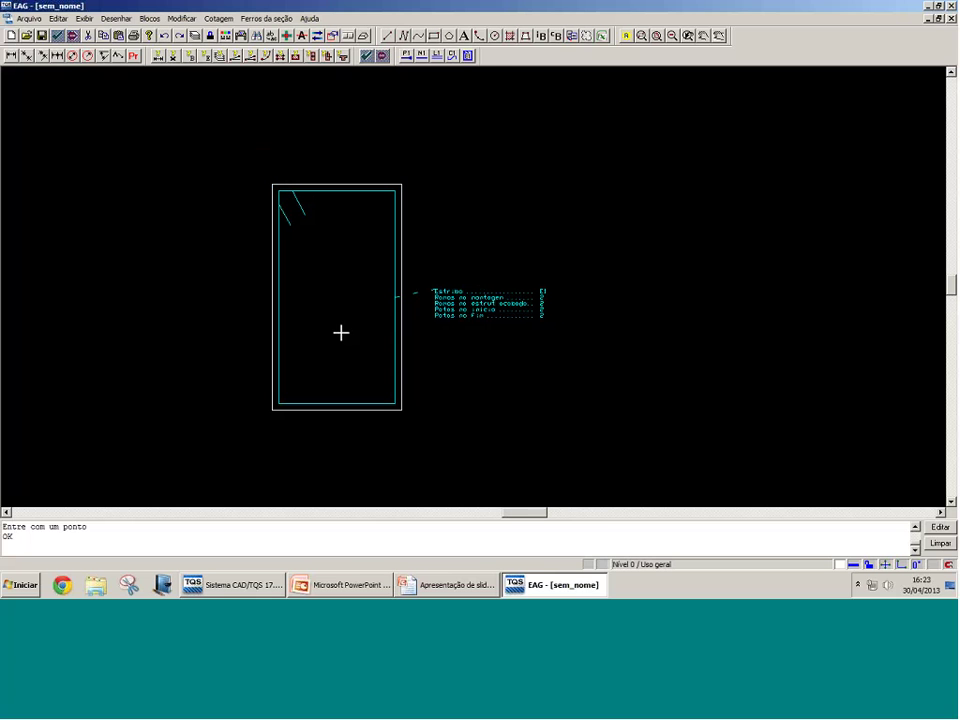
Step: Switch to the PowerPoint slide show and review the Exemplo 1 section requirements and the Exemplo 2 title
right_click(433, 587)
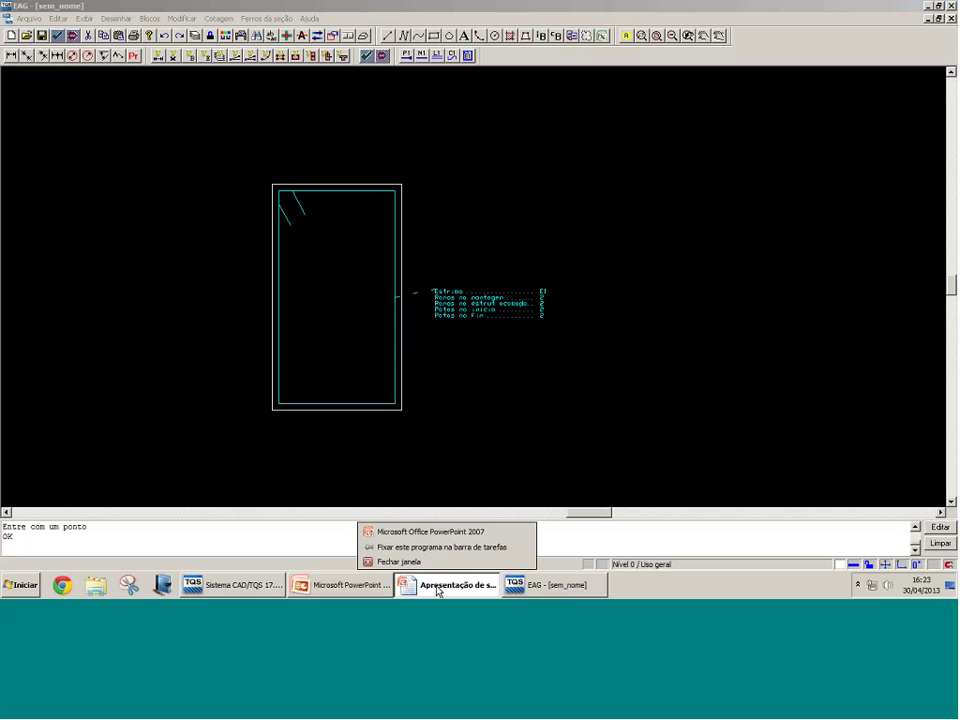
left_click(433, 588)
mouse_move(431, 591)
left_click(425, 556)
left_click(407, 454)
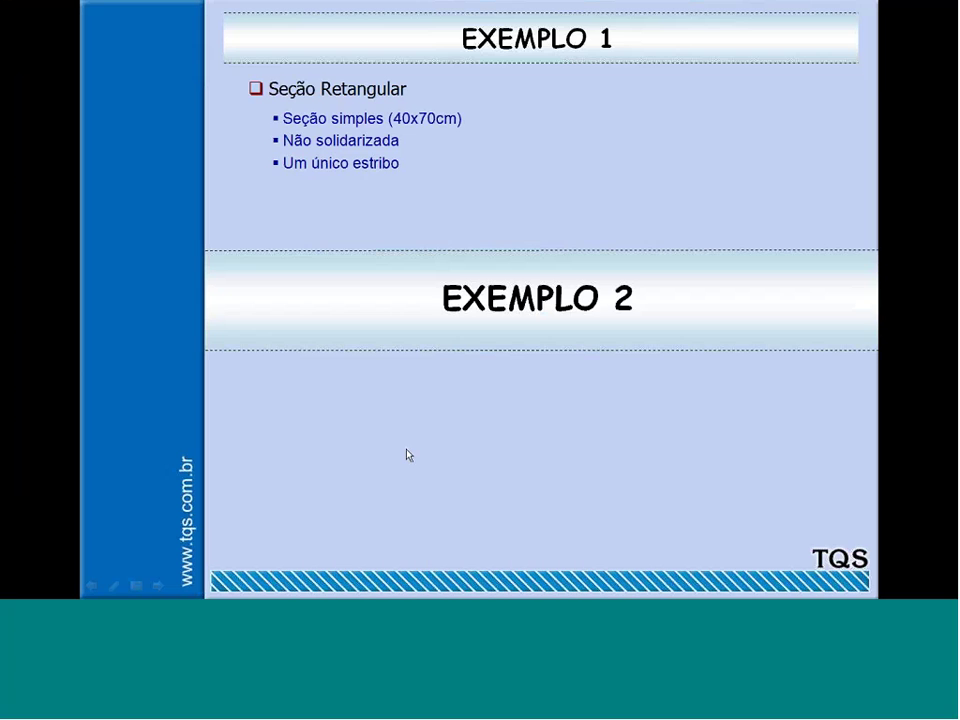
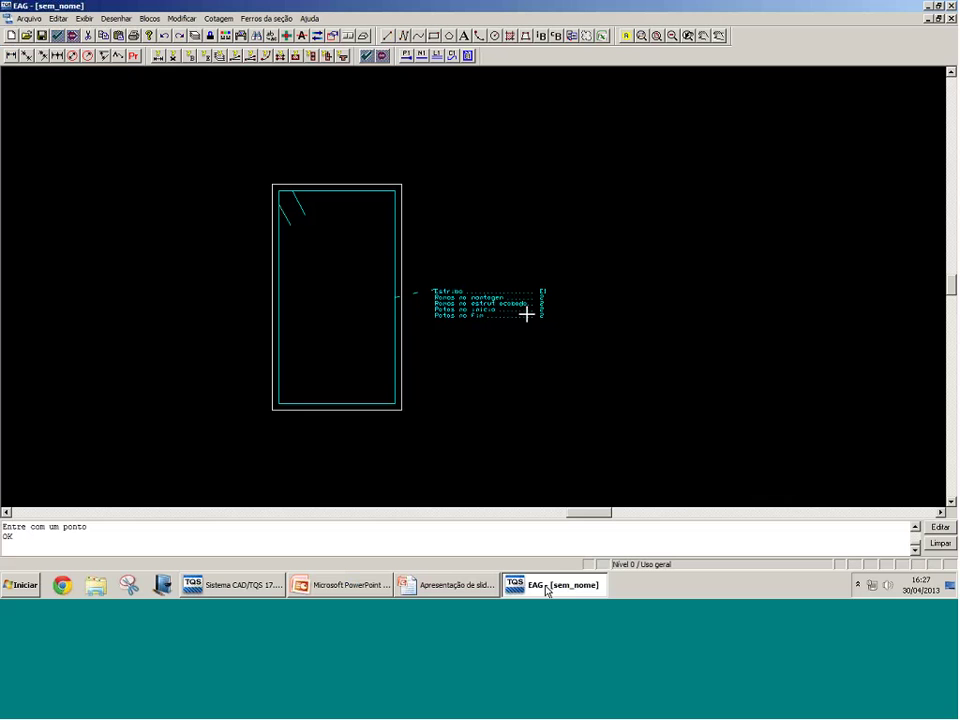
scroll(480, 320, "up", 1)
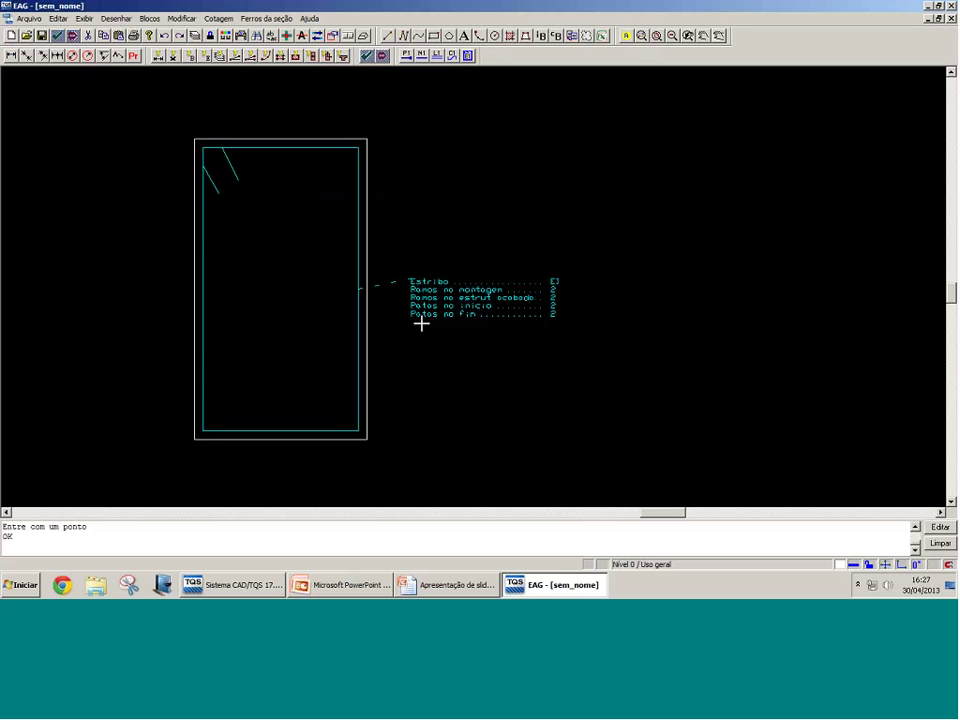
Step: Insert a flexural bar with position number 1 inside the stirrup's lower-left corner, offset 3 from the section's outer edges
mouse_move(421, 323)
middle_mouse_down()
mouse_move(424, 310)
mouse_move(453, 299)
middle_mouse_up()
scroll(225, 334, "up", 2)
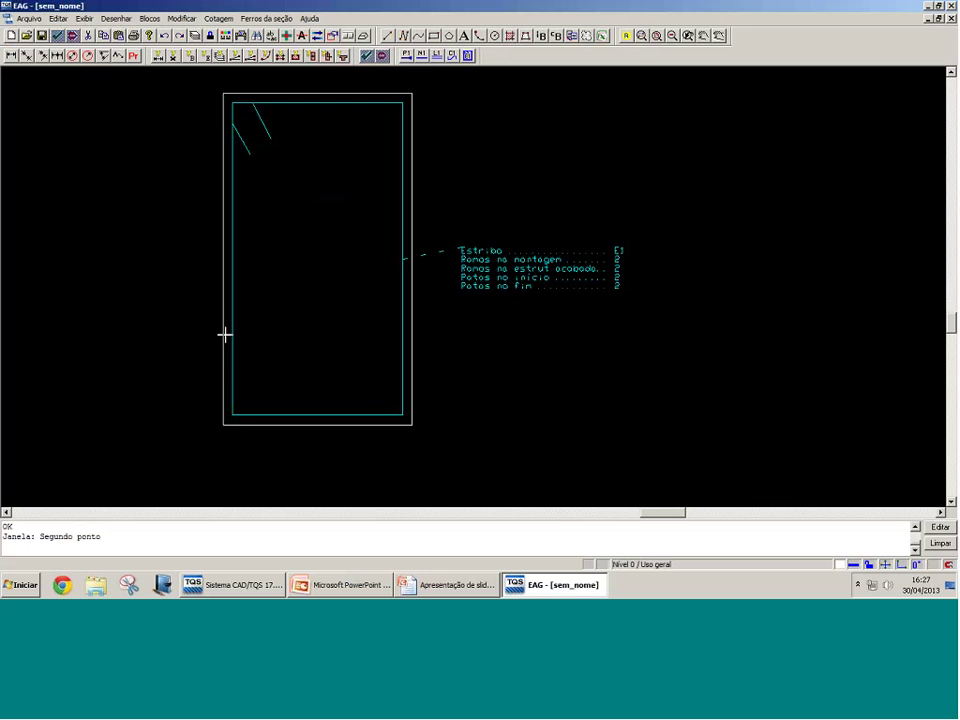
scroll(225, 334, "down", 1)
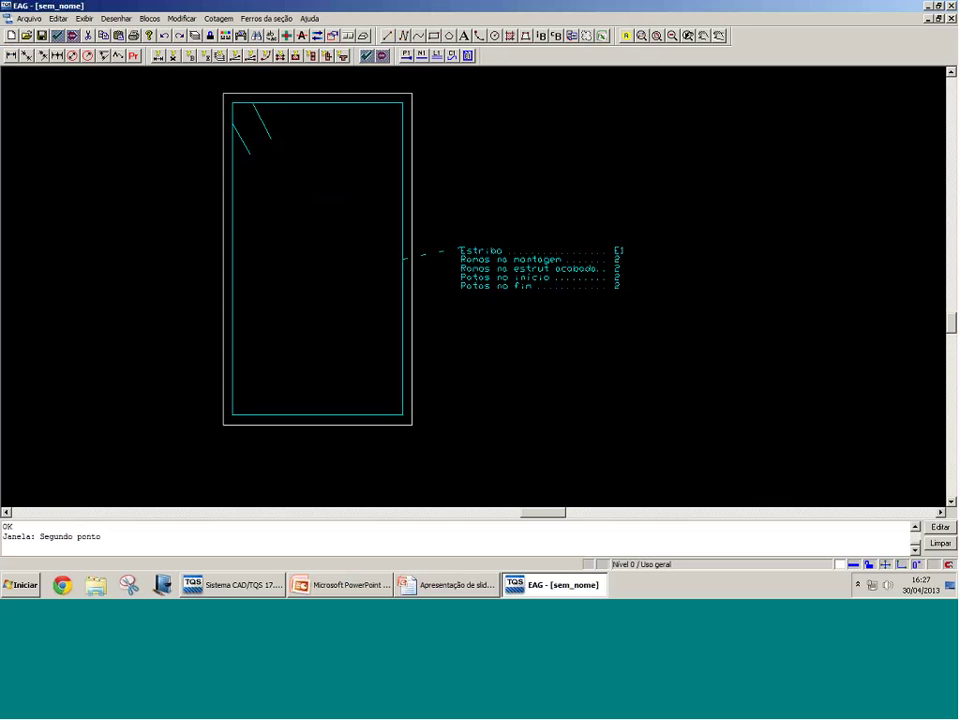
left_click(424, 58)
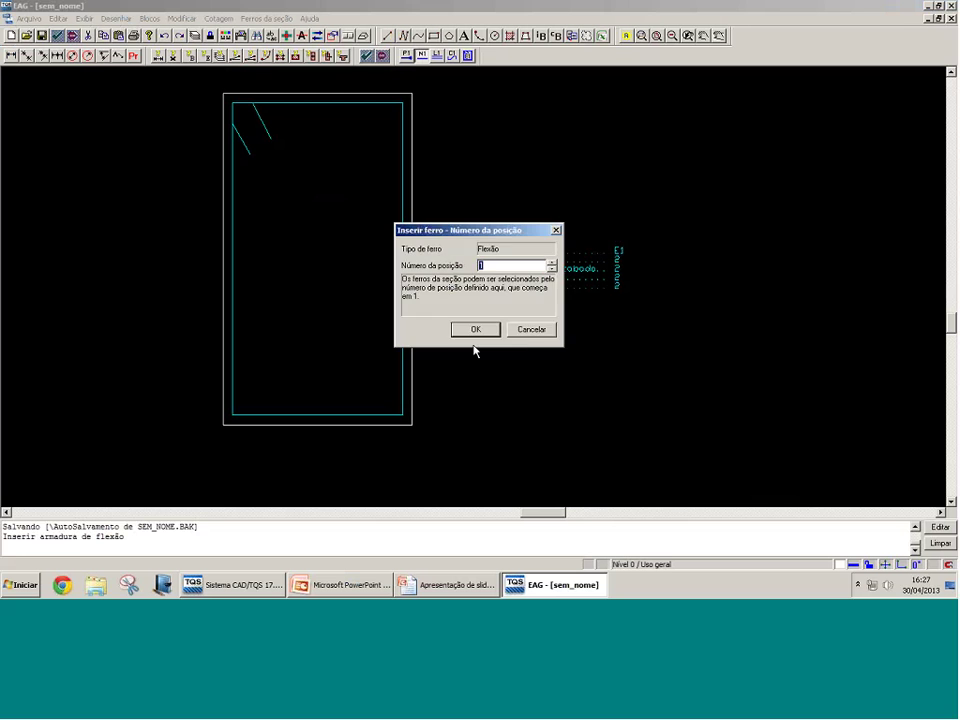
left_click(469, 328)
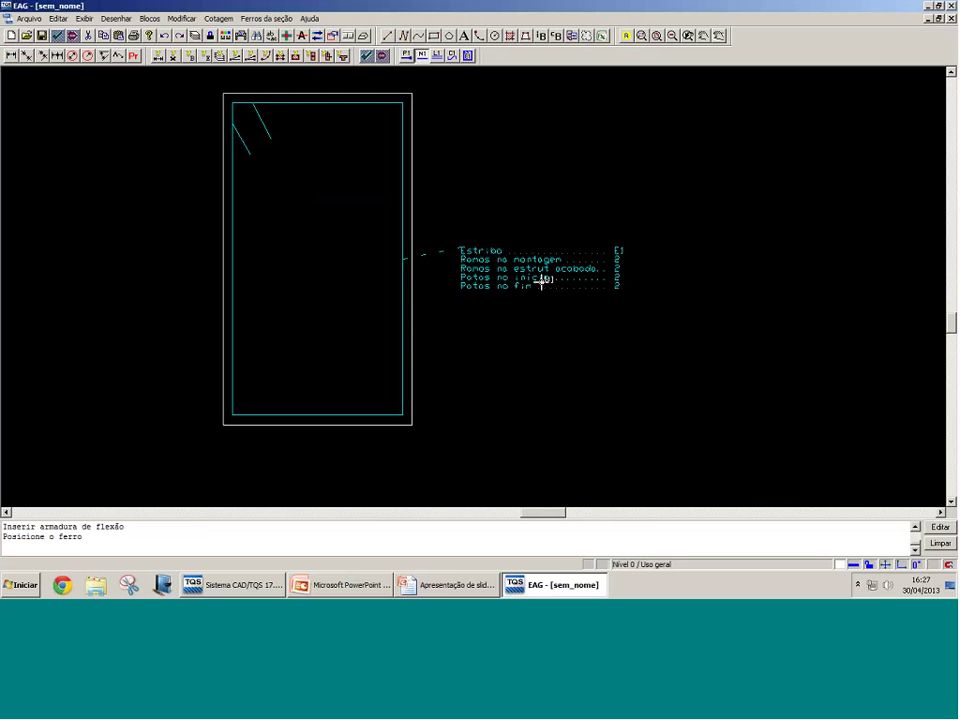
scroll(274, 396, "up", 5)
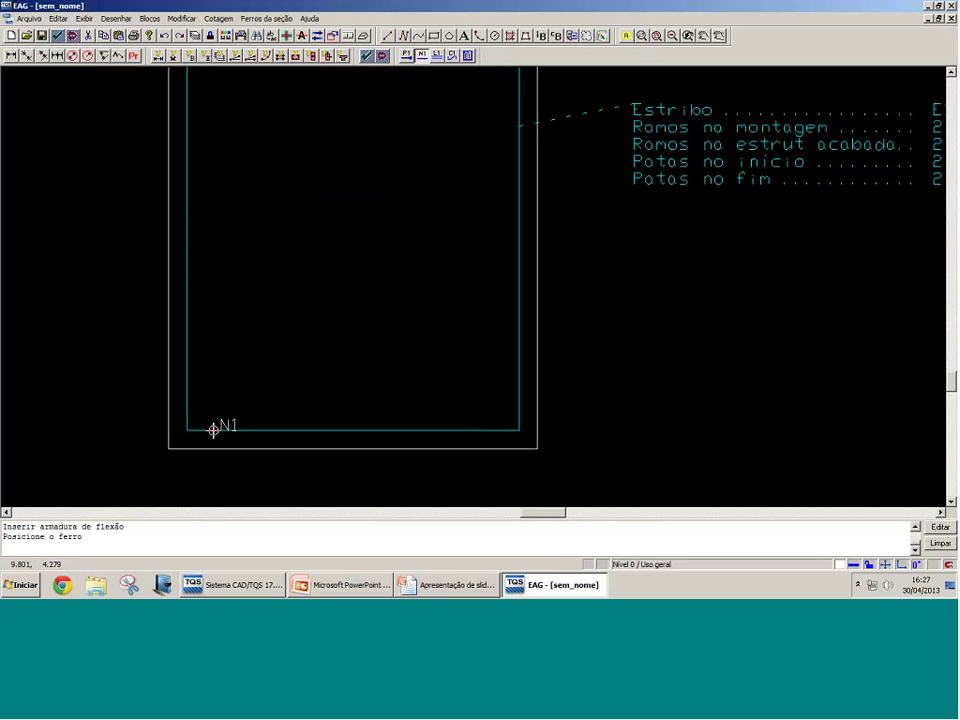
scroll(199, 418, "up", 1)
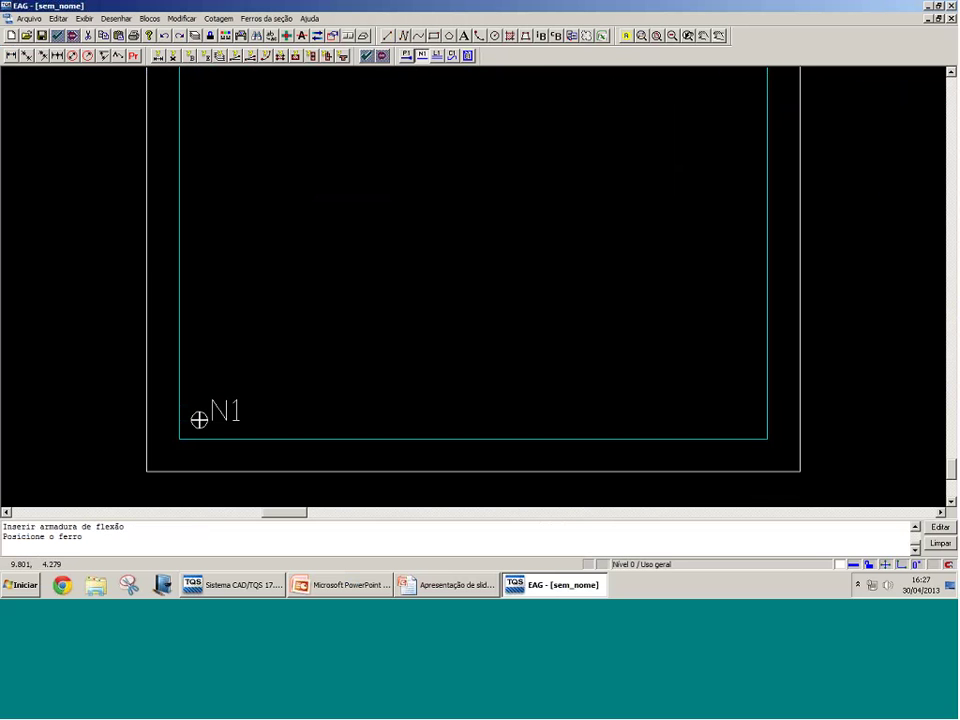
left_click(153, 461)
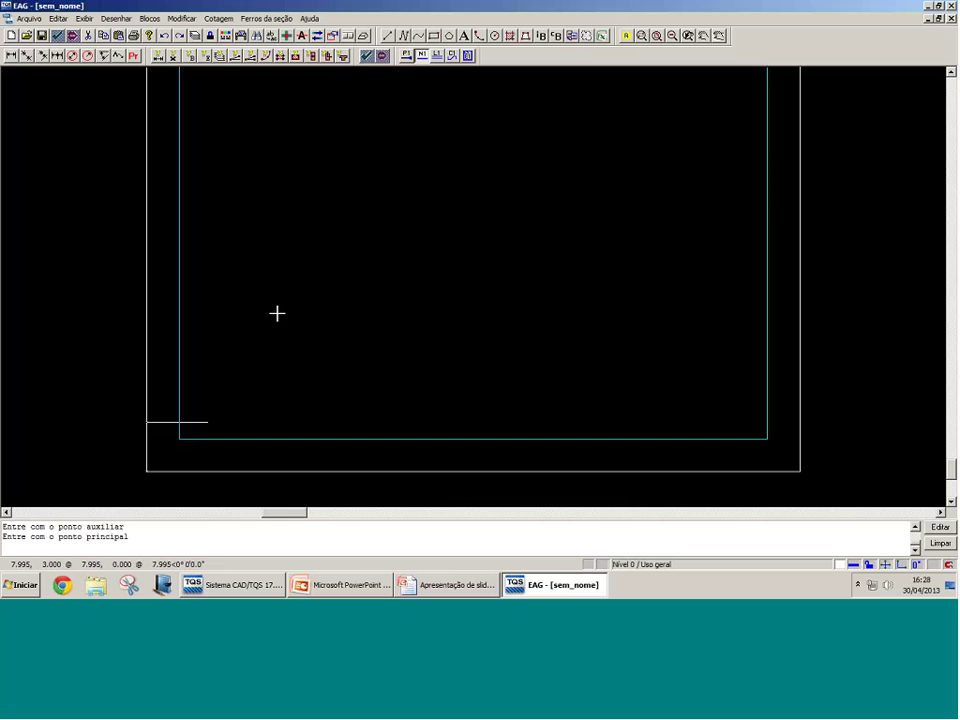
type("3")
key("Return")
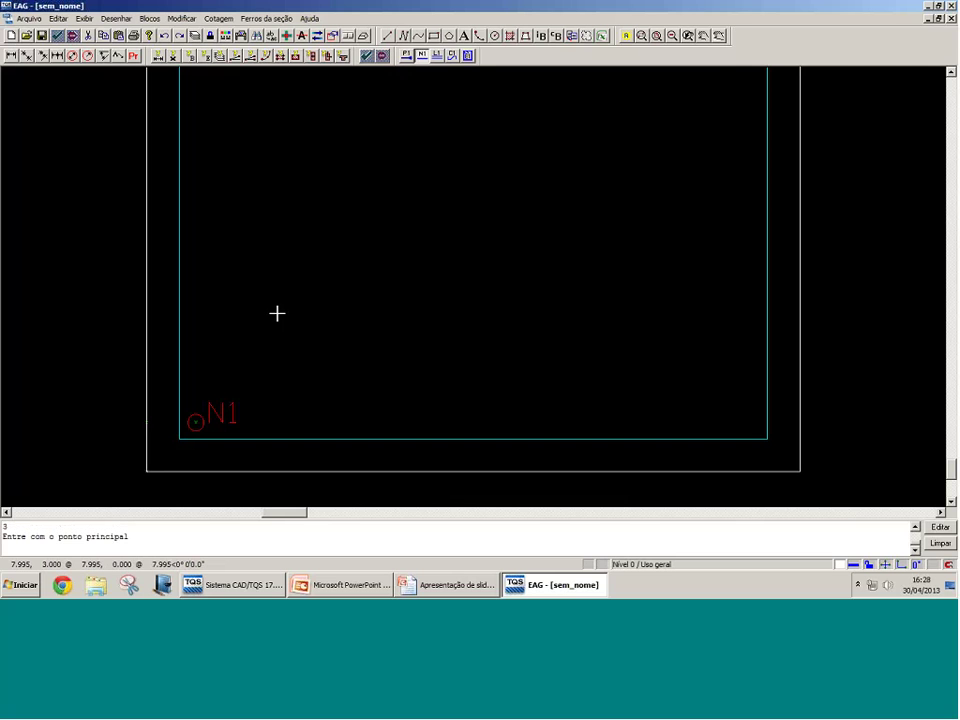
Step: Place a second N1 bar inside the stirrup's lower-right corner, positioned relative to the section's outer corner
scroll(211, 303, "down", 1)
key("a")
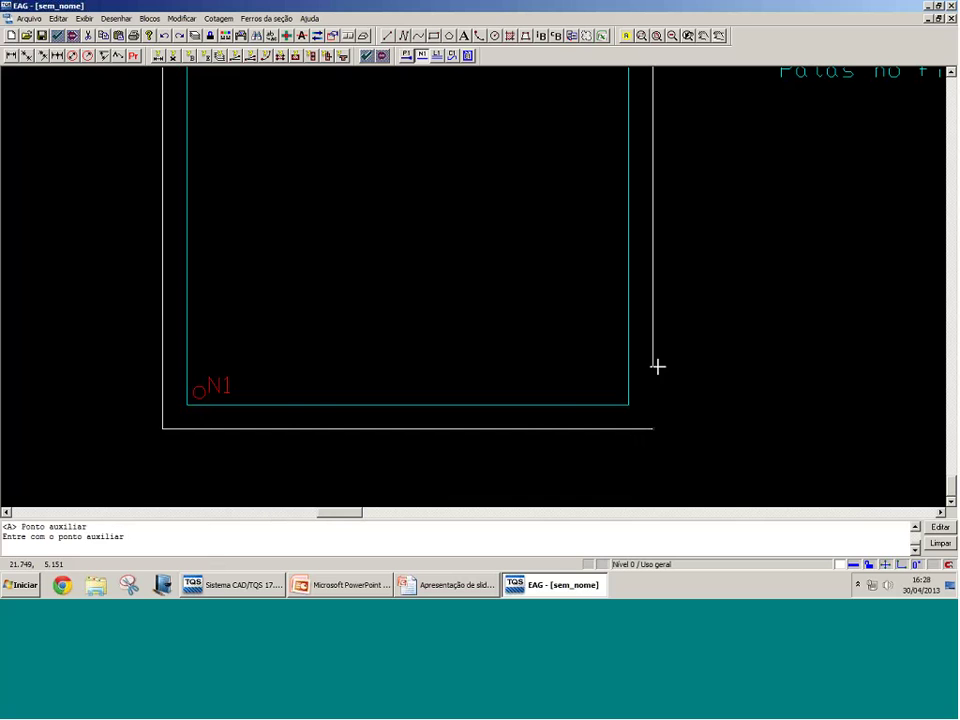
left_click(671, 255)
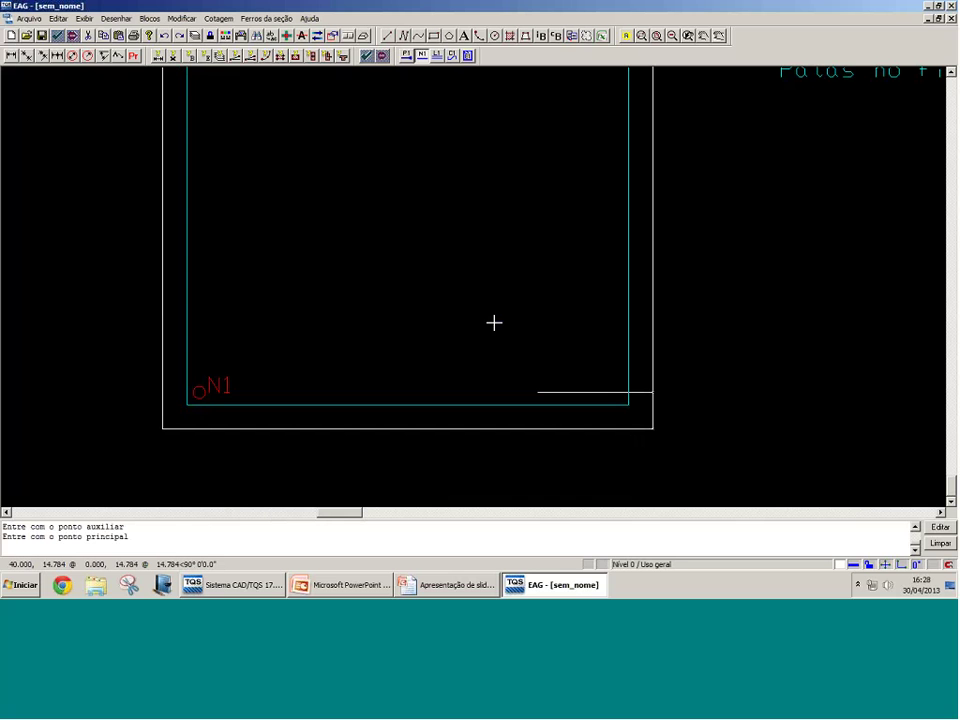
left_click(381, 349)
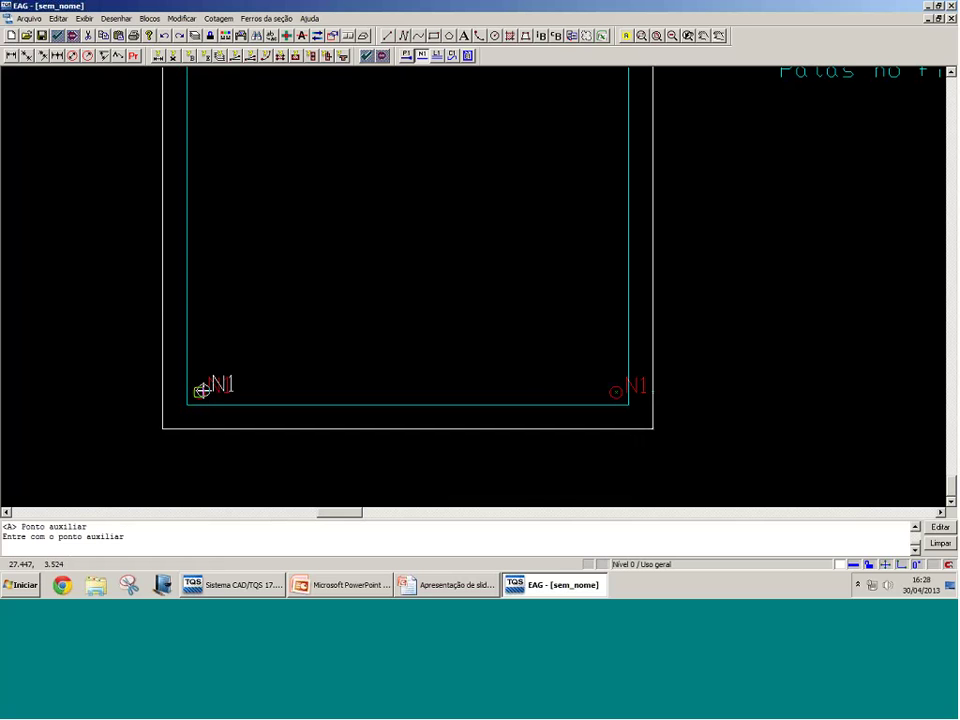
Step: Place a third N1 bar at the midpoint between the two bottom corner bars and finish the insertion
left_click(202, 390)
key("m")
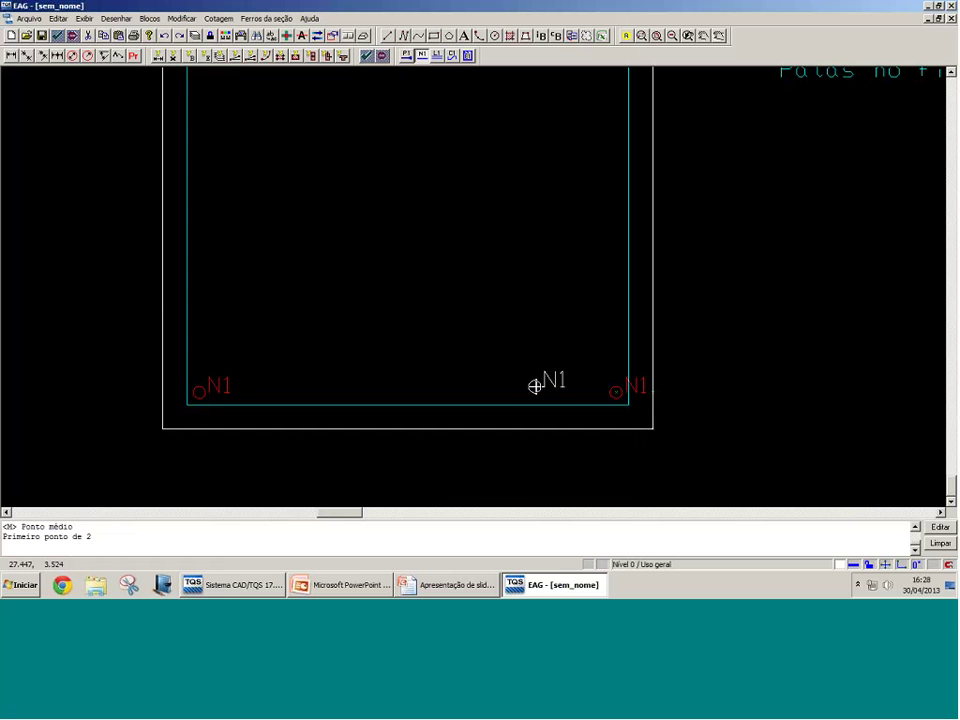
left_click(210, 386)
left_click(615, 390)
scroll(306, 308, "down", 1)
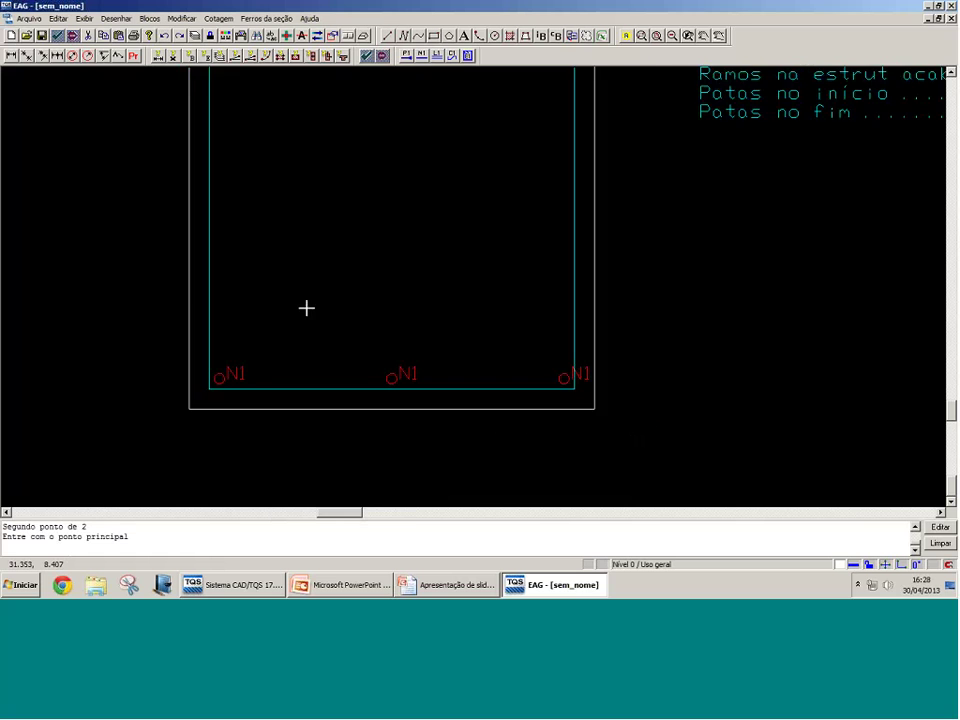
scroll(306, 308, "down", 1)
key("Return")
Step: Measure the vertical distance from the section's bottom edge to the middle N1 bar
scroll(313, 298, "down", 1)
scroll(313, 314, "up", 3)
scroll(420, 354, "down", 1)
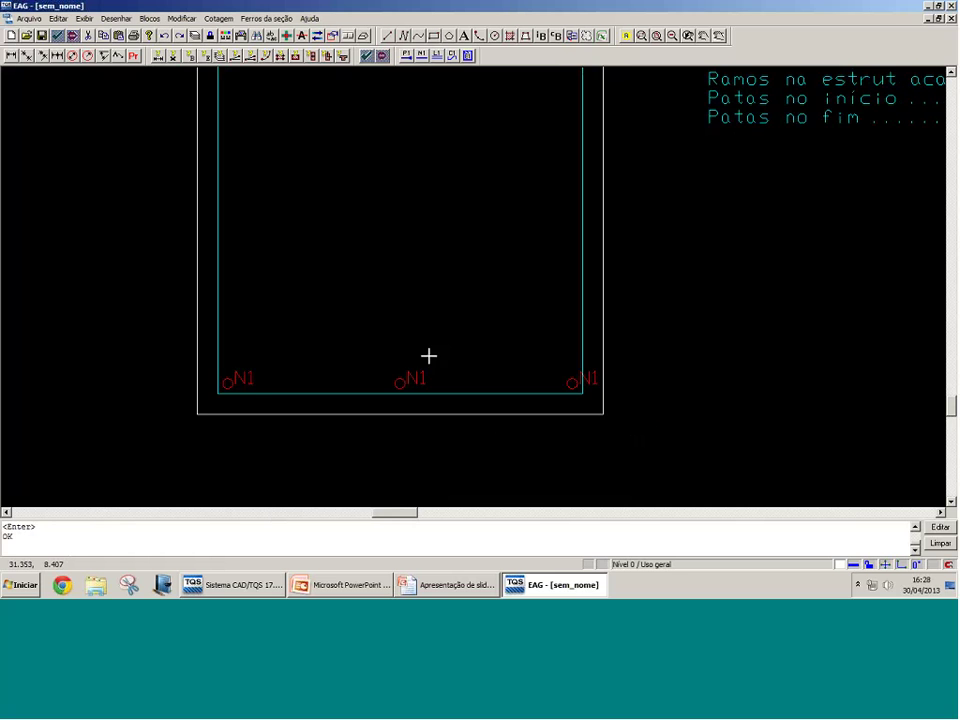
scroll(362, 370, "up", 1)
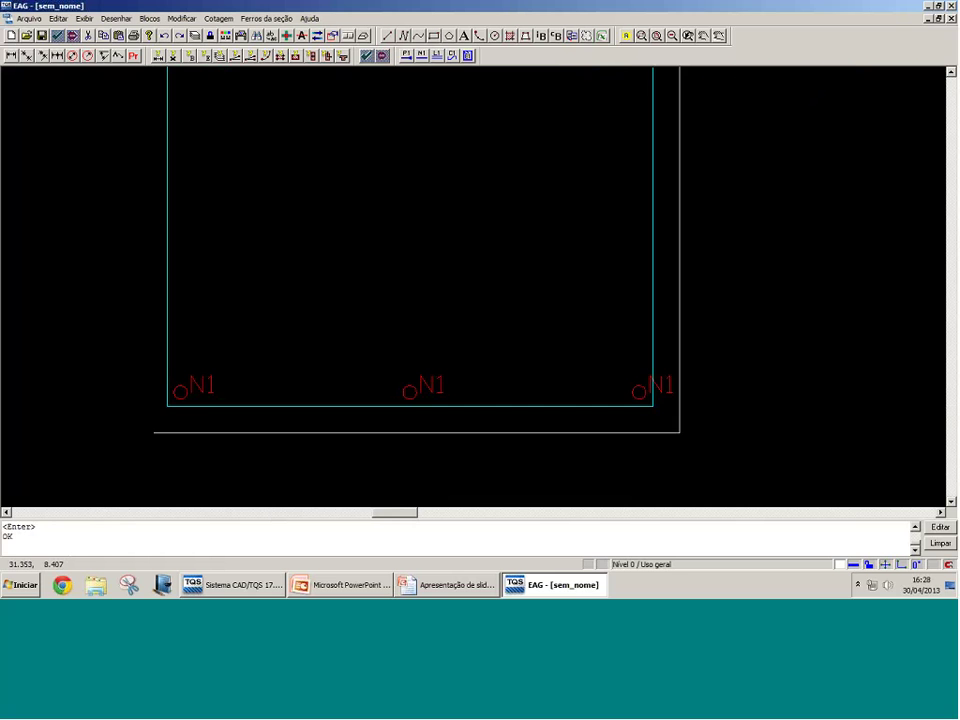
left_click(423, 387)
scroll(418, 440, "up", 2)
scroll(418, 440, "up", 4)
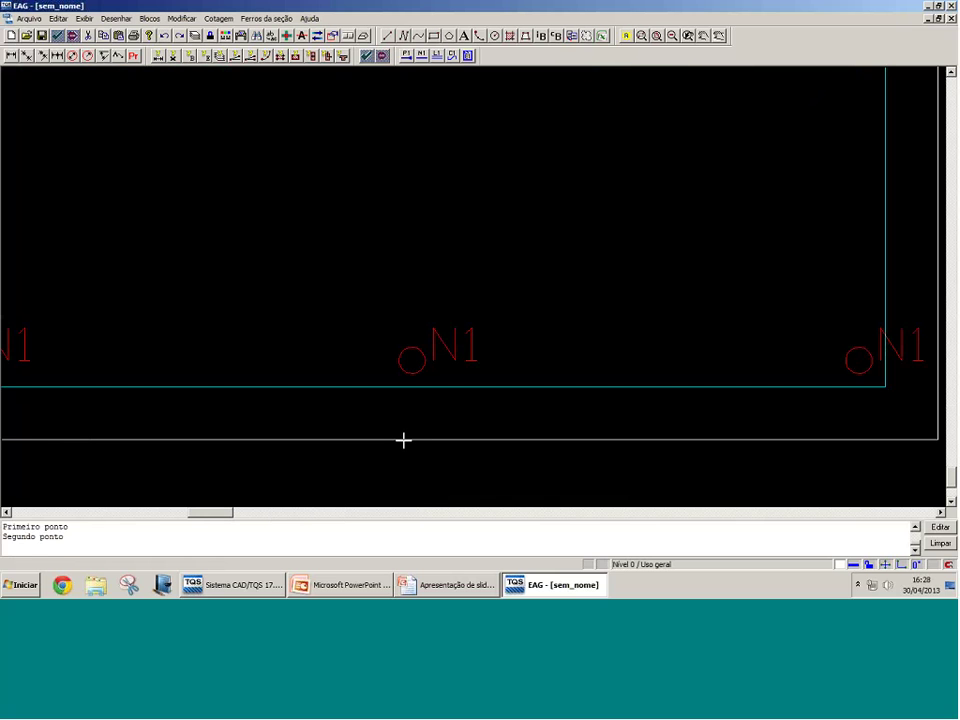
key("Return")
left_click(414, 440)
scroll(426, 359, "up", 3)
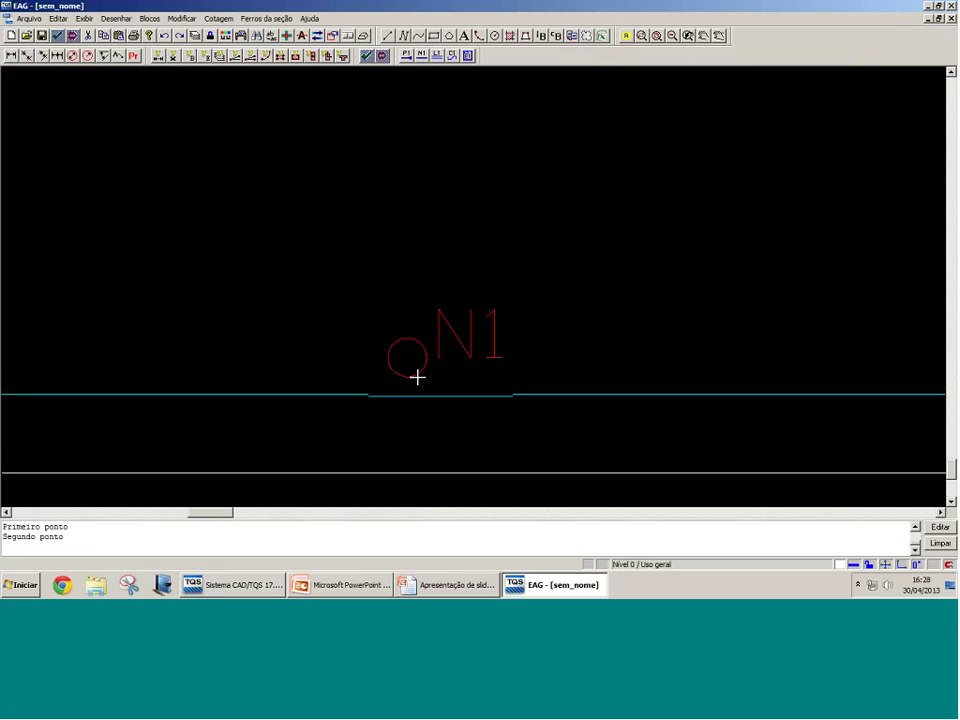
left_click(416, 377)
scroll(400, 395, "down", 3)
scroll(388, 408, "down", 1)
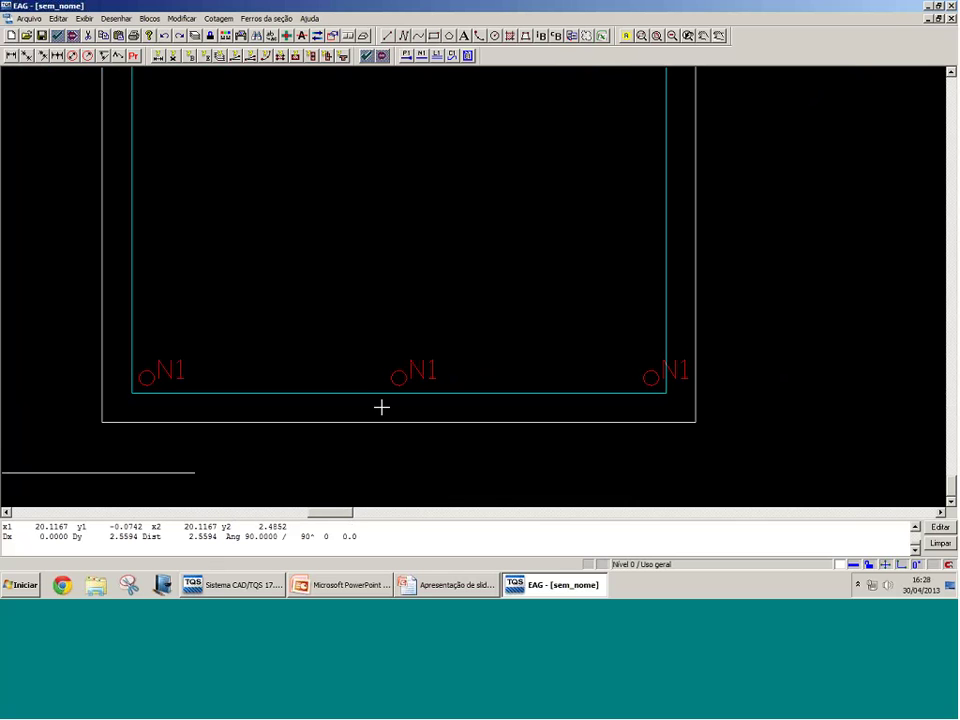
Step: Stretch the stirrup's bottom side and the three N1 bars upward to a cover of 4 from the section's bottom edge
scroll(420, 412, "up", 1)
scroll(420, 412, "up", 1)
scroll(413, 411, "down", 1)
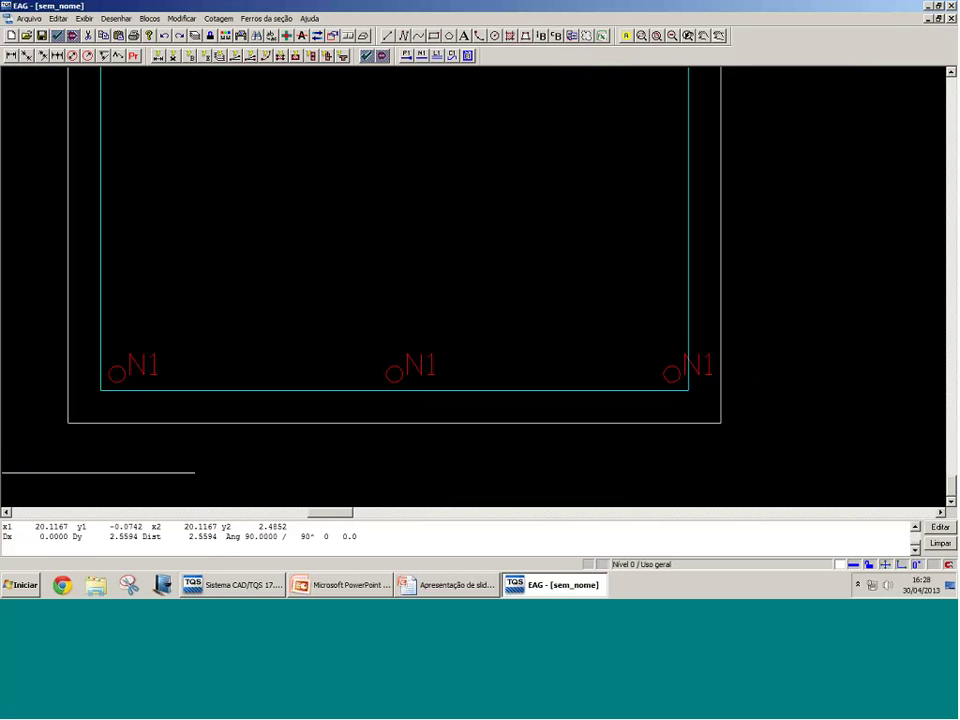
left_click(746, 404)
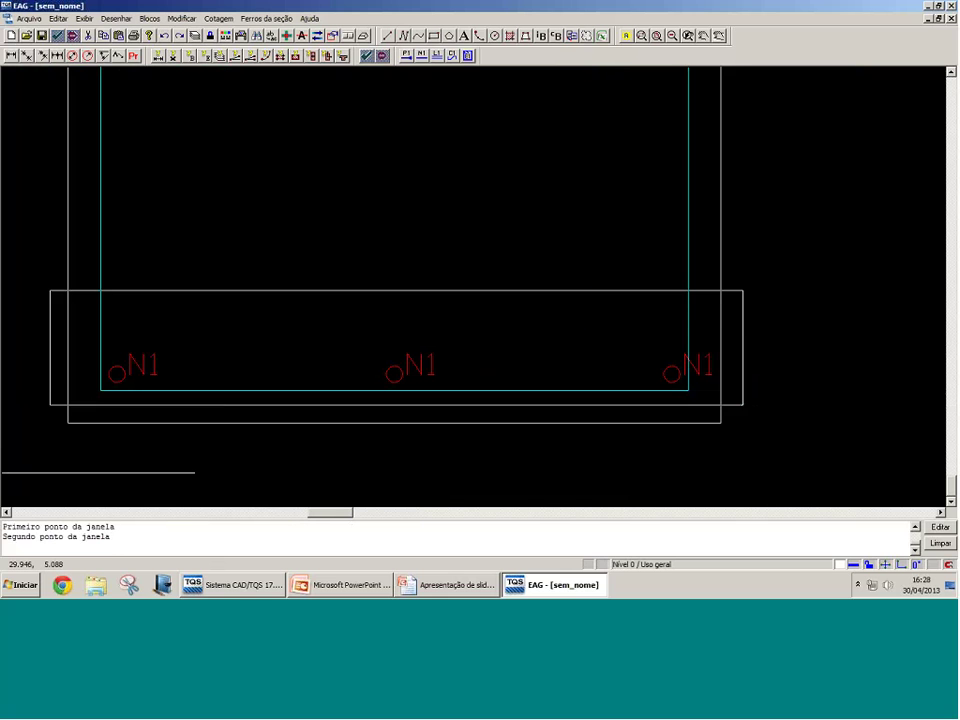
left_click(50, 290)
type("sobre um elemento")
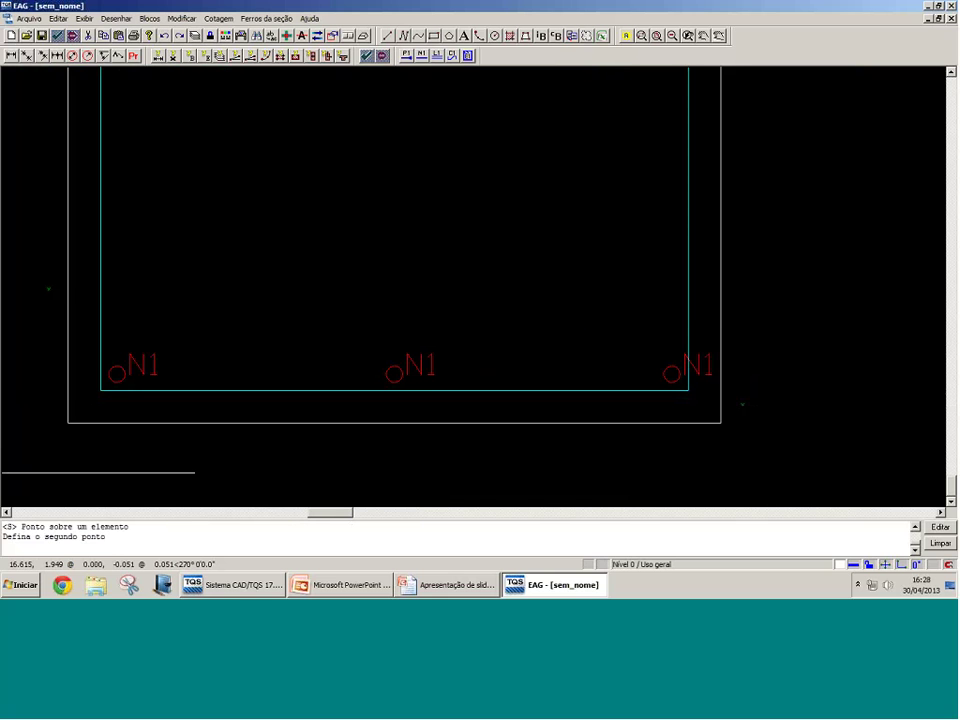
type("4")
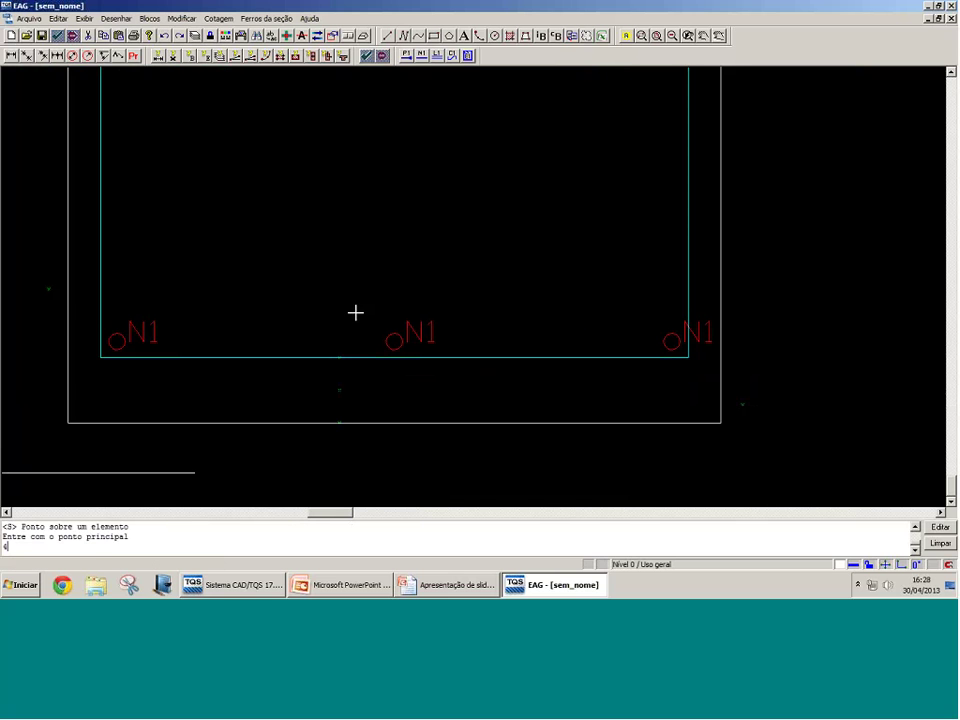
scroll(340, 345, "down", 2)
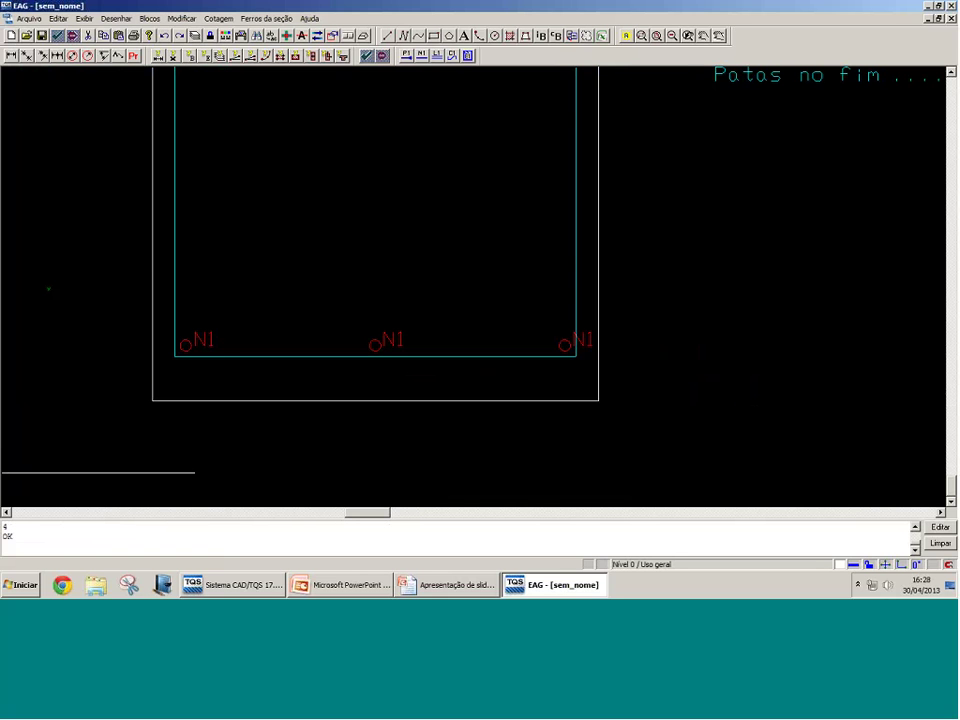
scroll(296, 418, "down", 1)
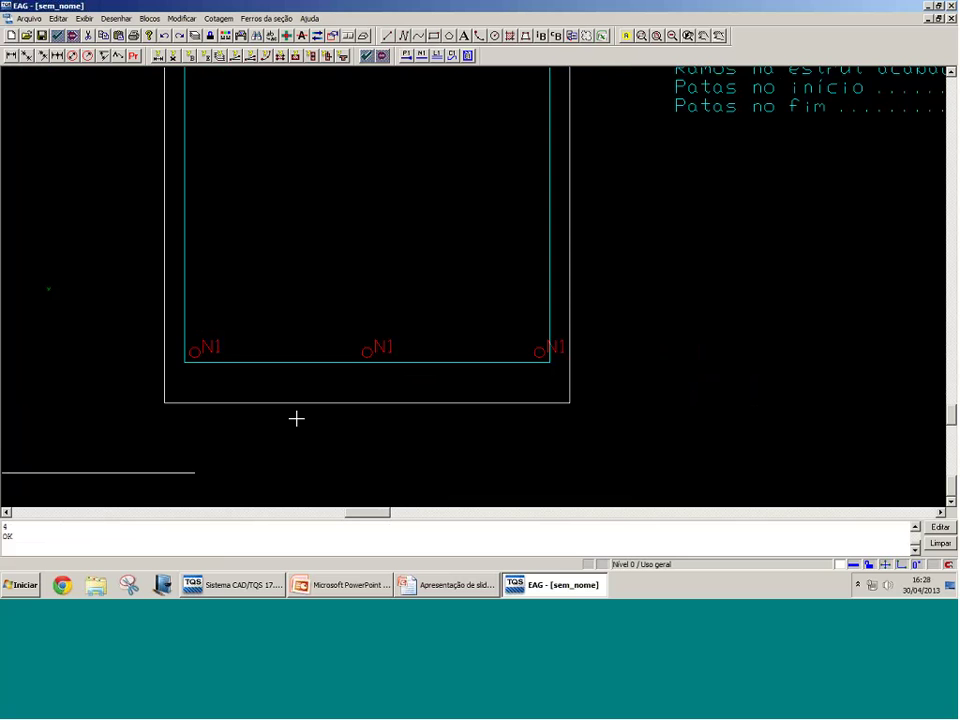
Step: Undo the last stretch of the stirrup's bottom side and its bars
scroll(296, 418, "down", 5)
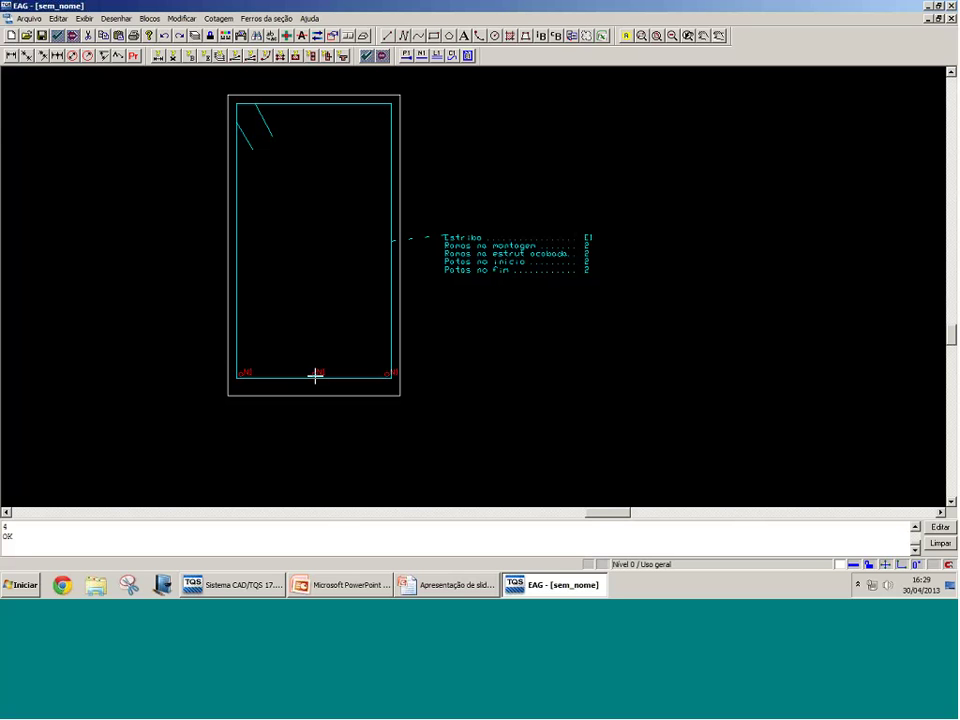
scroll(300, 377, "up", 4)
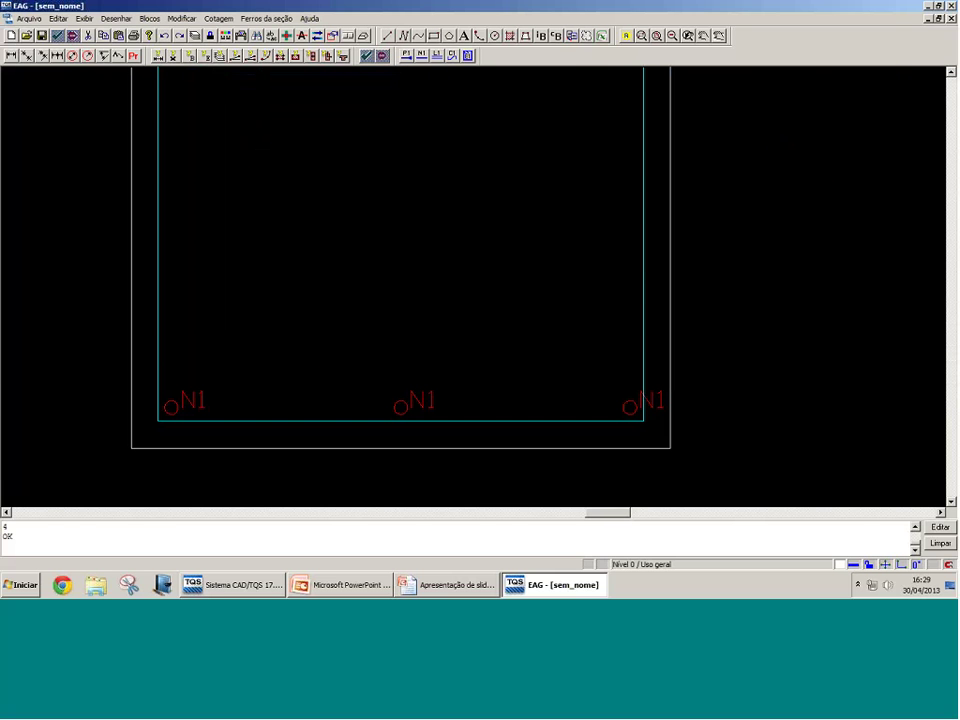
key("ctrl+z")
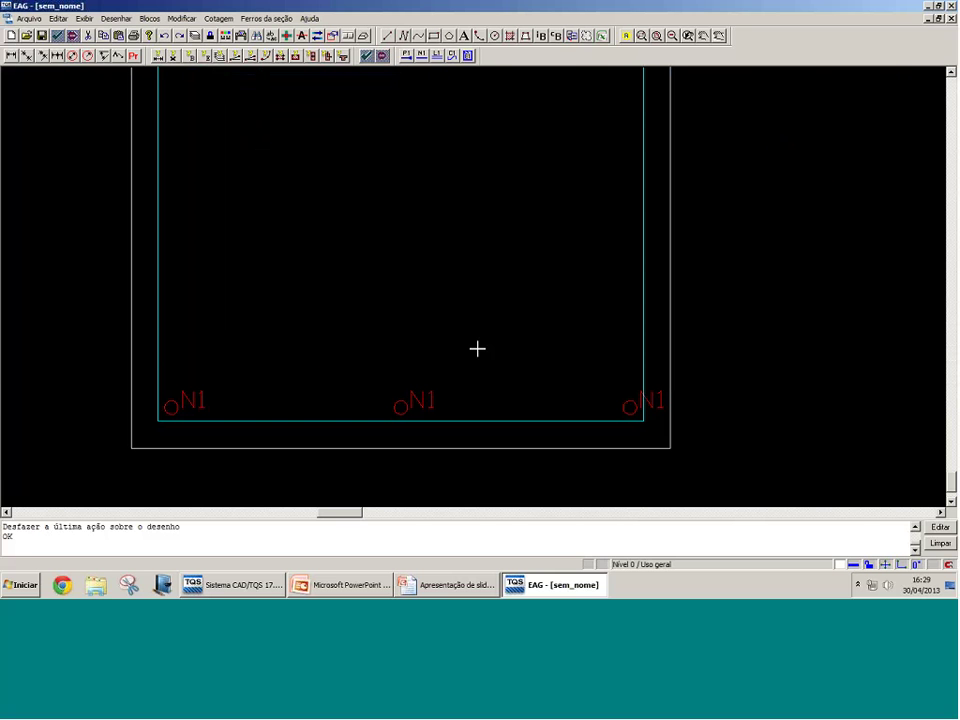
Step: Delete the middle N1 bar between the two bottom corner bars
left_click_drag(358, 317, 484, 416)
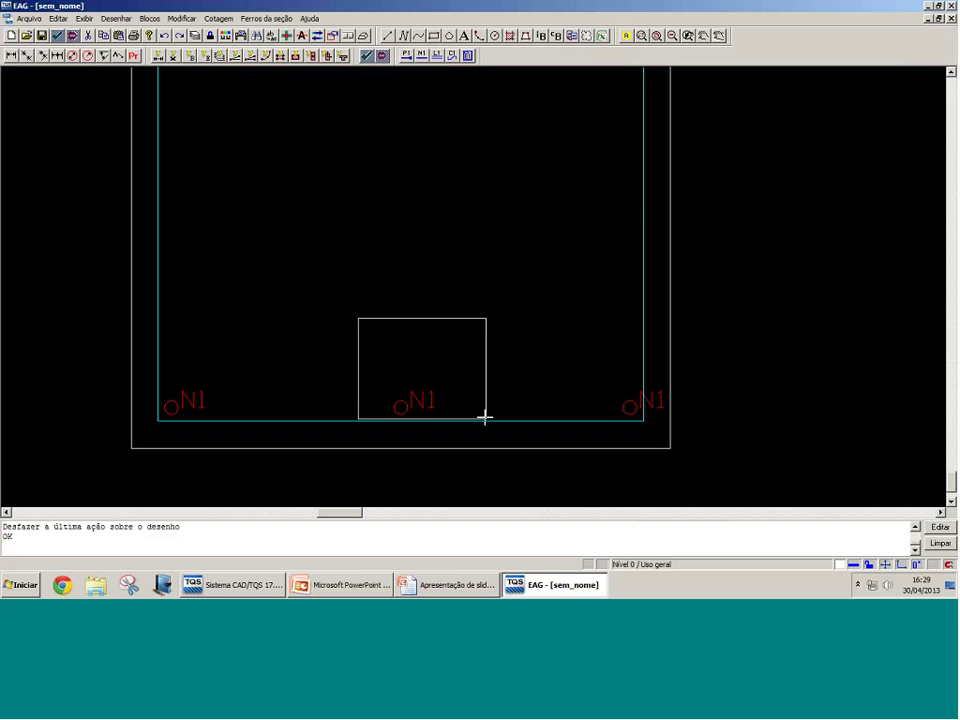
key("Delete")
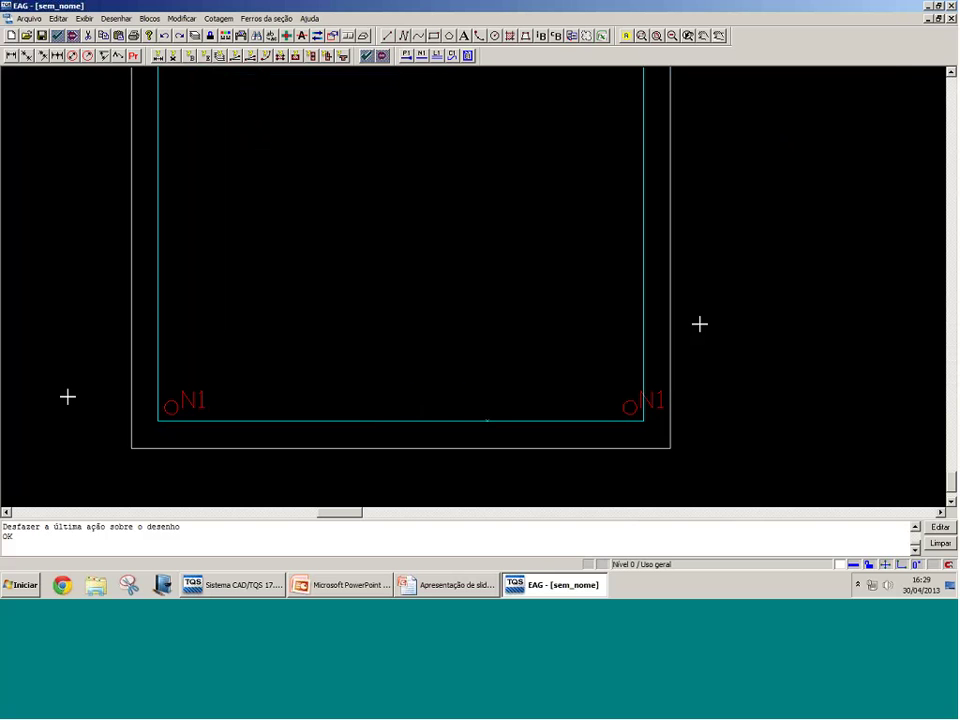
scroll(211, 410, "down", 1)
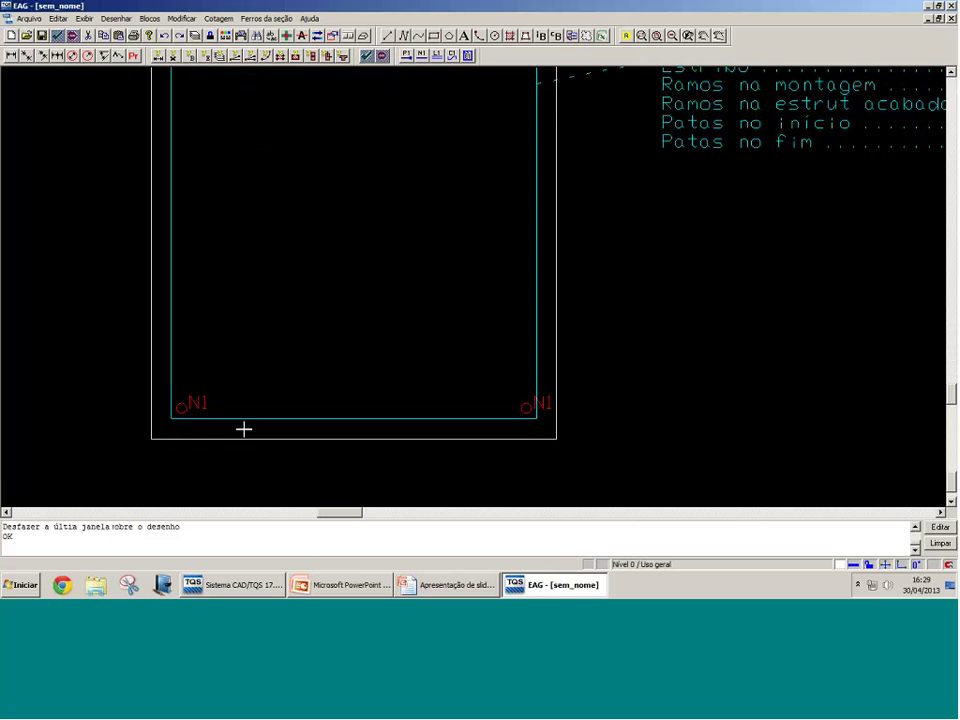
scroll(193, 405, "down", 1)
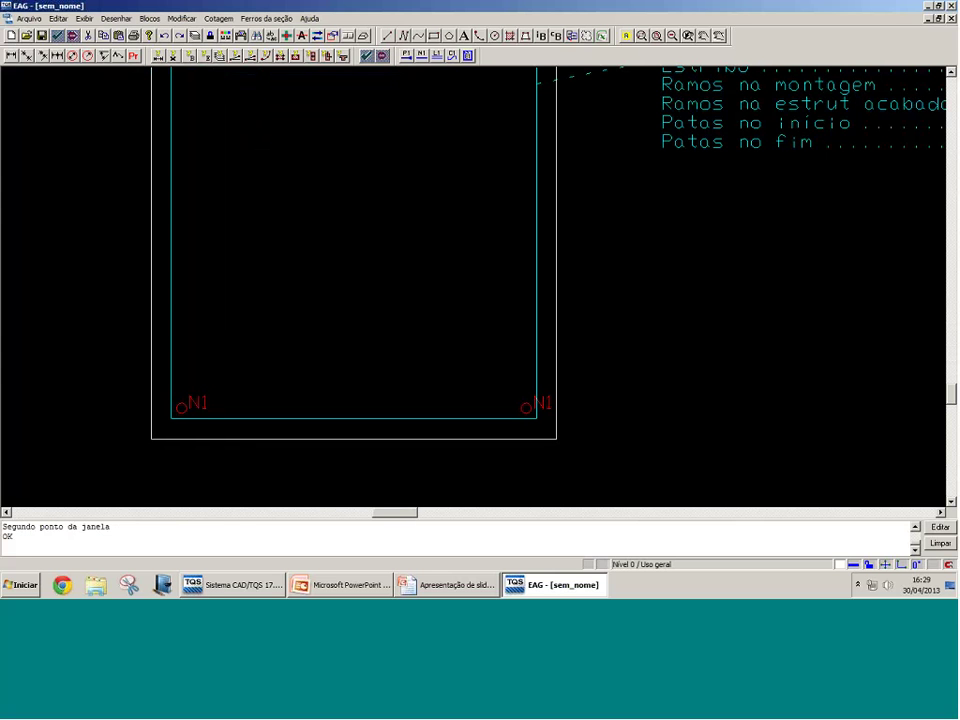
left_click(3, 407)
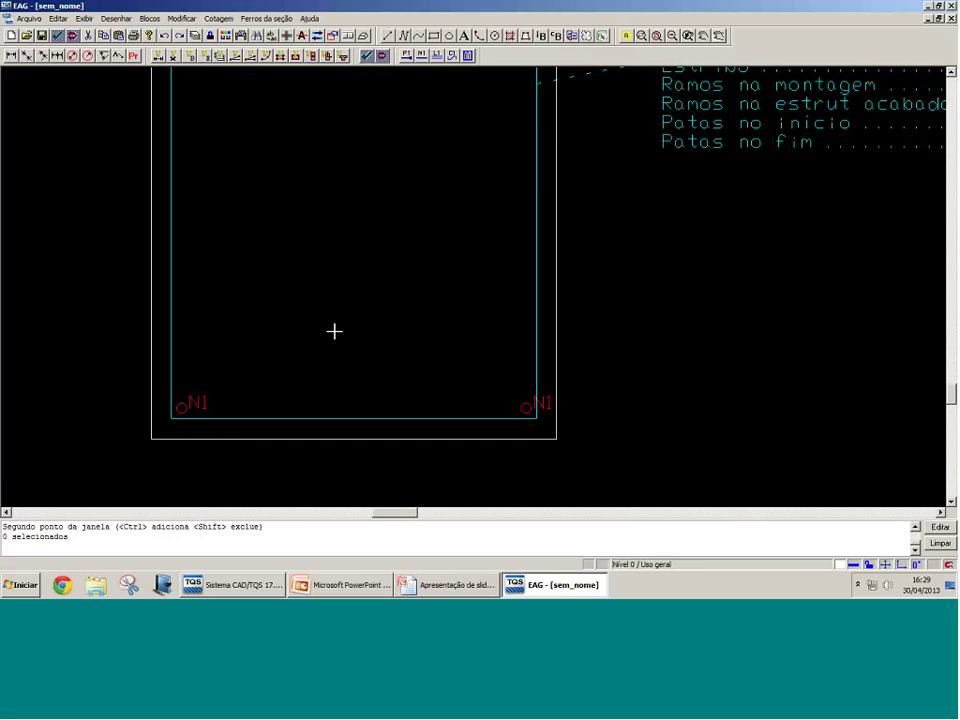
Step: Insert two flexural bars with position number 2, each 5 inward from the bottom corner N1 bars
left_click(422, 55)
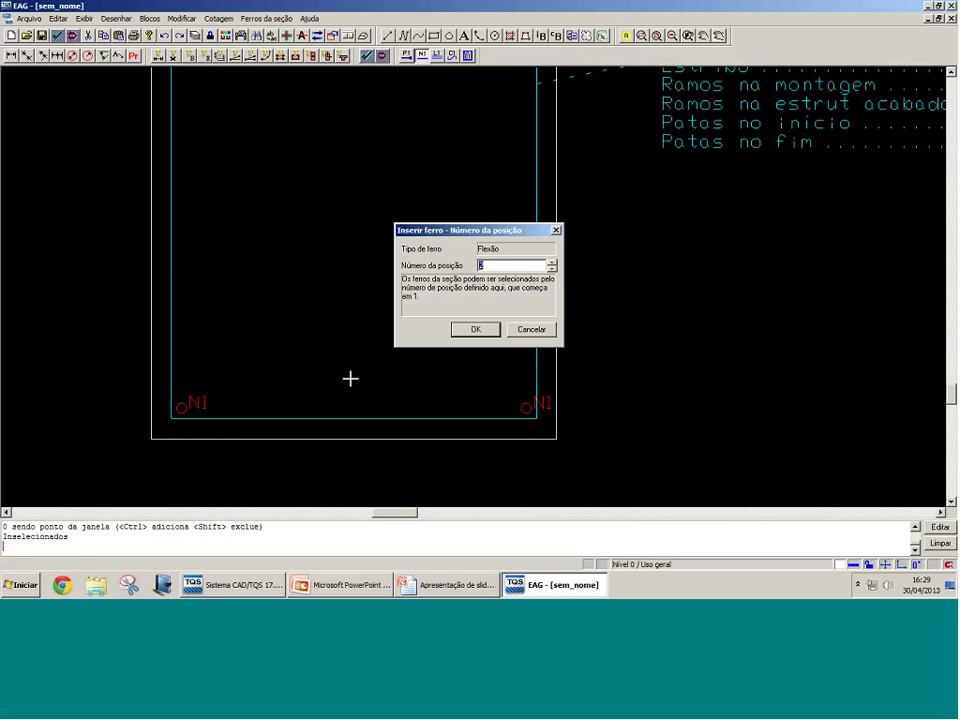
left_click(474, 327)
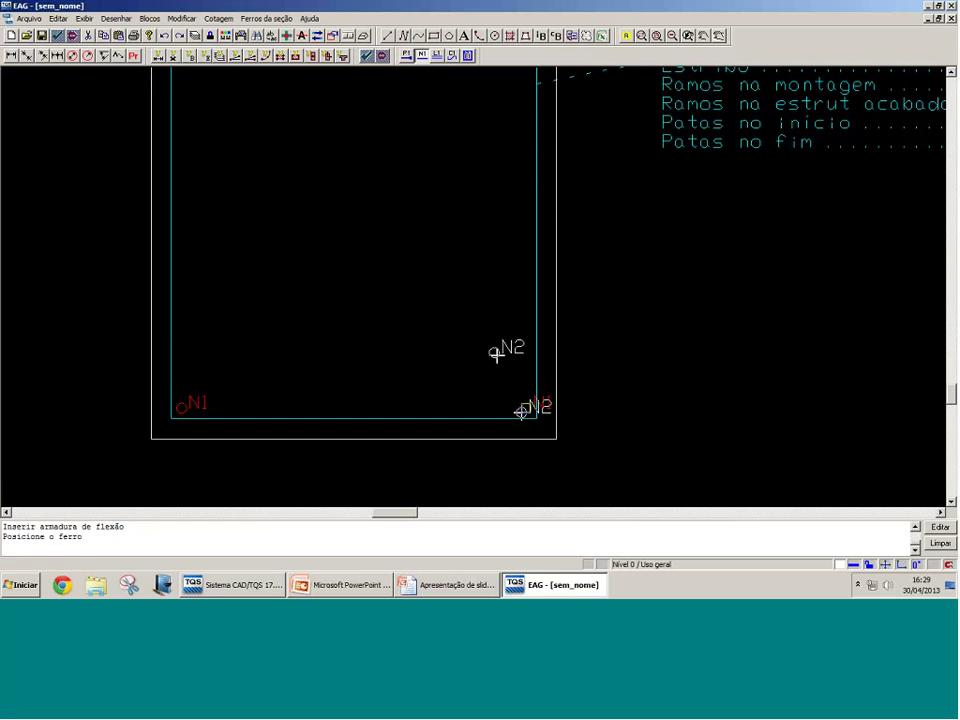
left_click(521, 408)
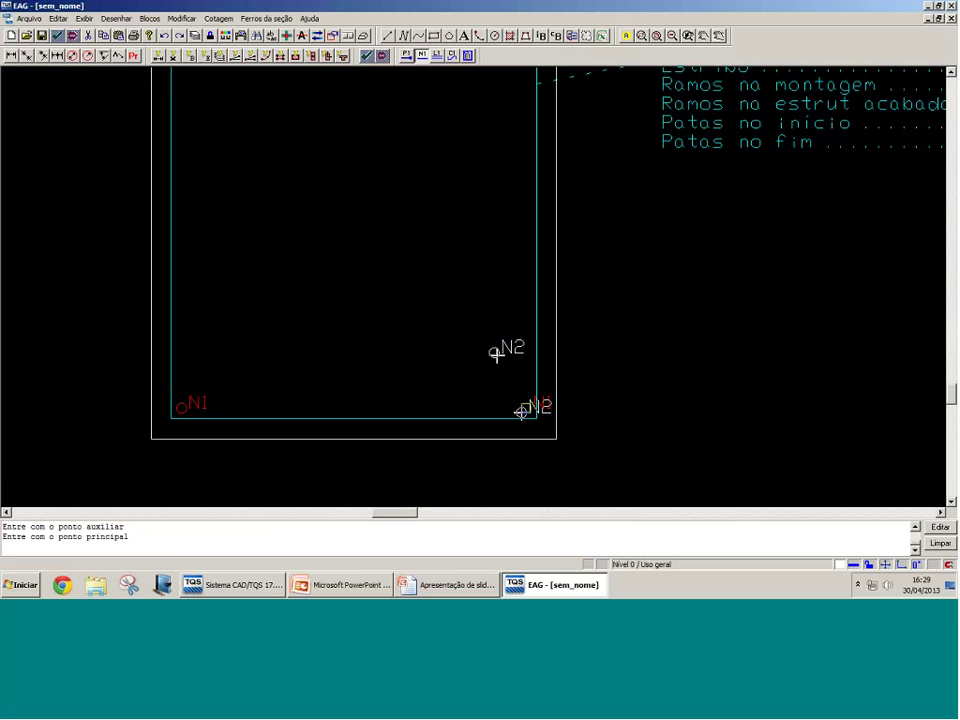
left_click(346, 364)
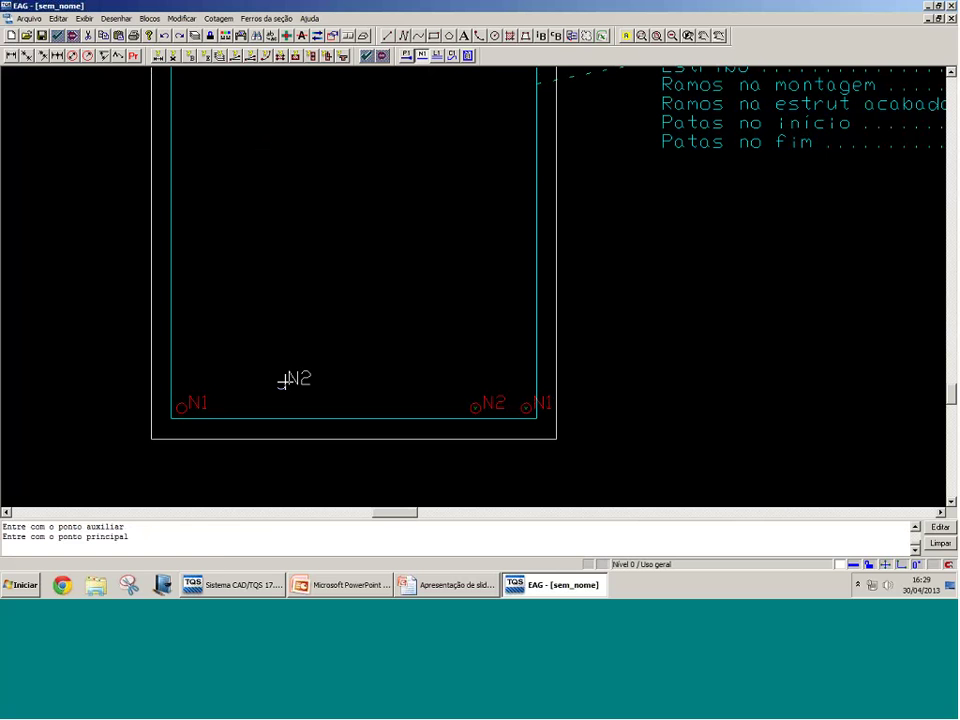
left_click(283, 380)
key("Return")
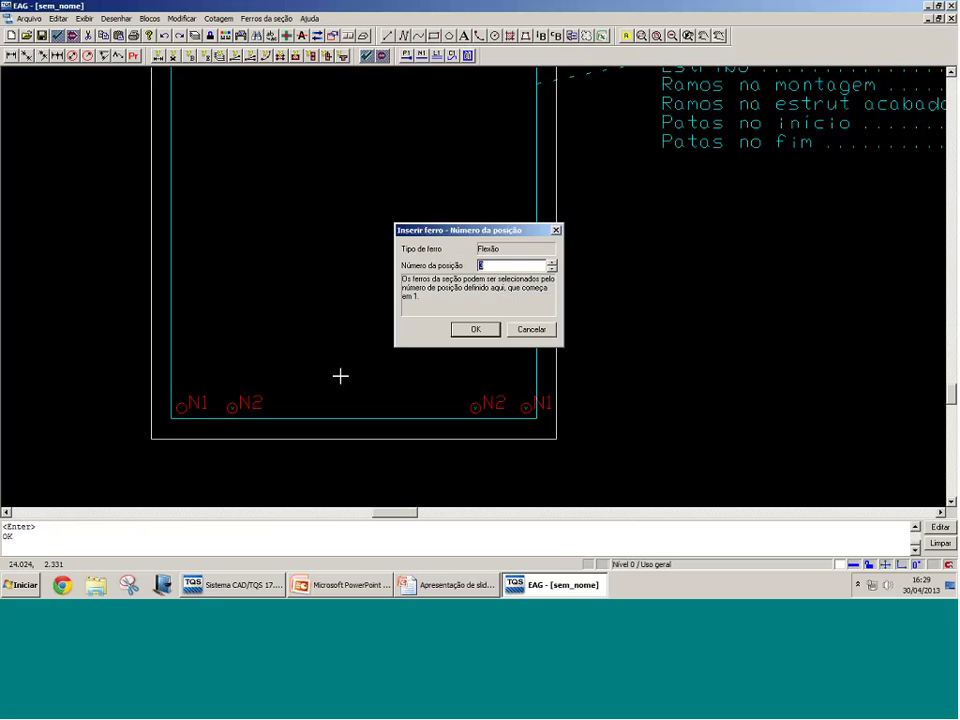
Step: Insert flexural bars with position number 3 inward from both N2 bars, spacing the right one 5 from its N2 bar
key("Return")
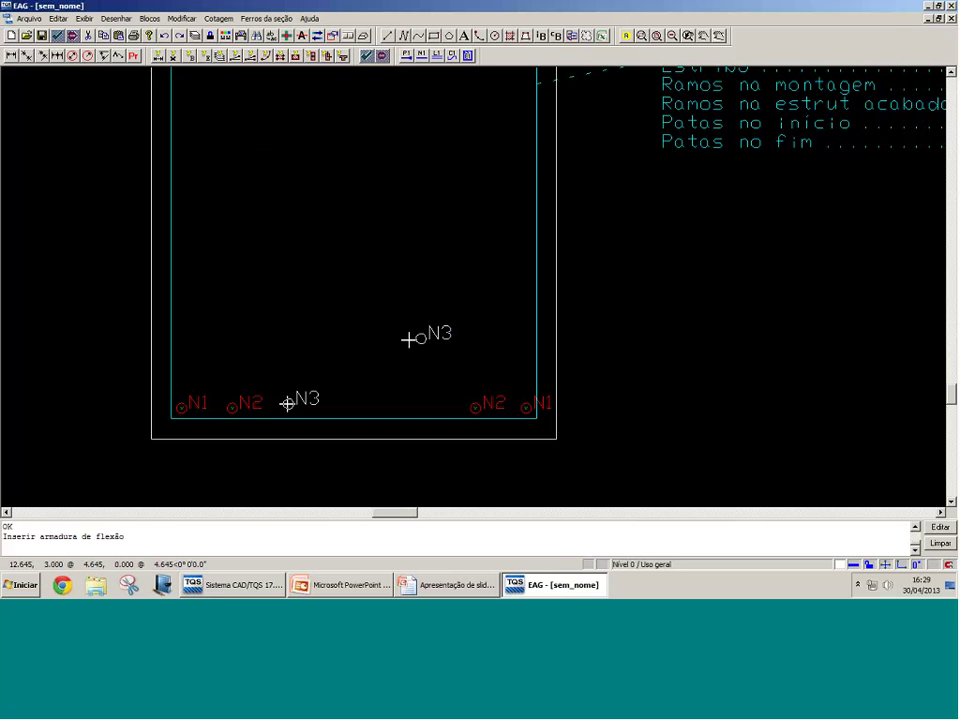
left_click(287, 403)
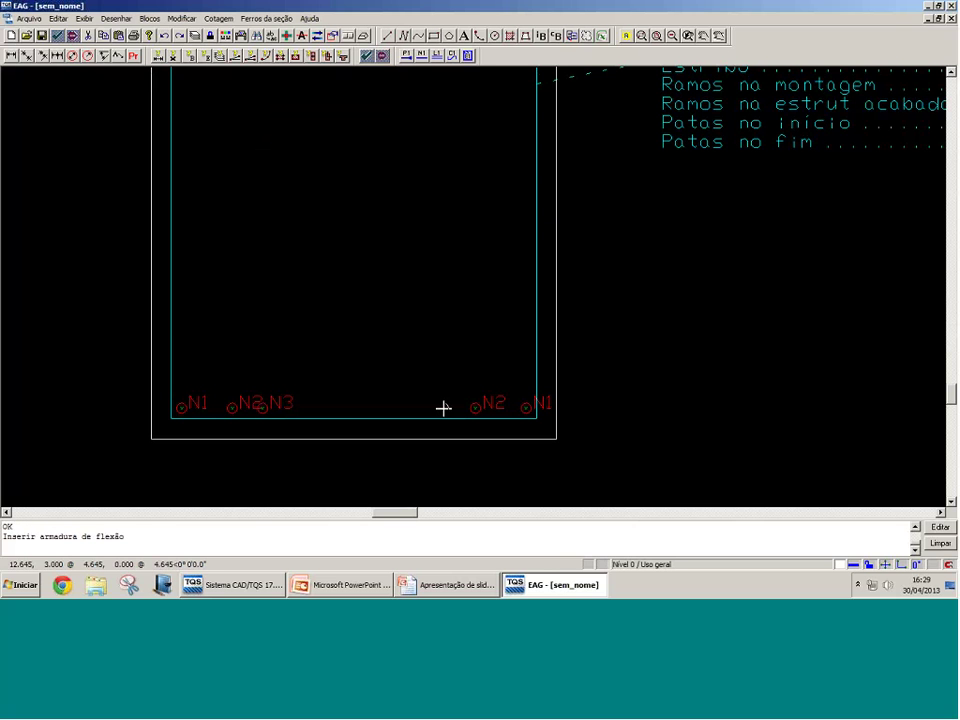
left_click(443, 408)
type("5")
key("Return")
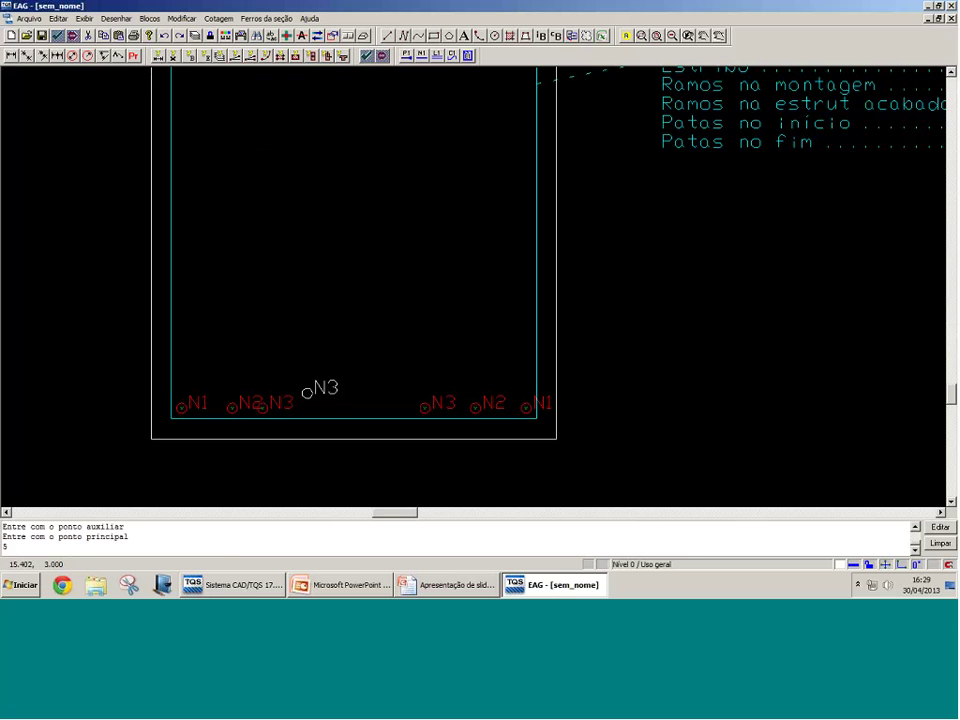
Step: Delete the left N3 bar that sits too close to the left N2 bar
scroll(293, 401, "up", 3)
left_click(274, 395)
key("Delete")
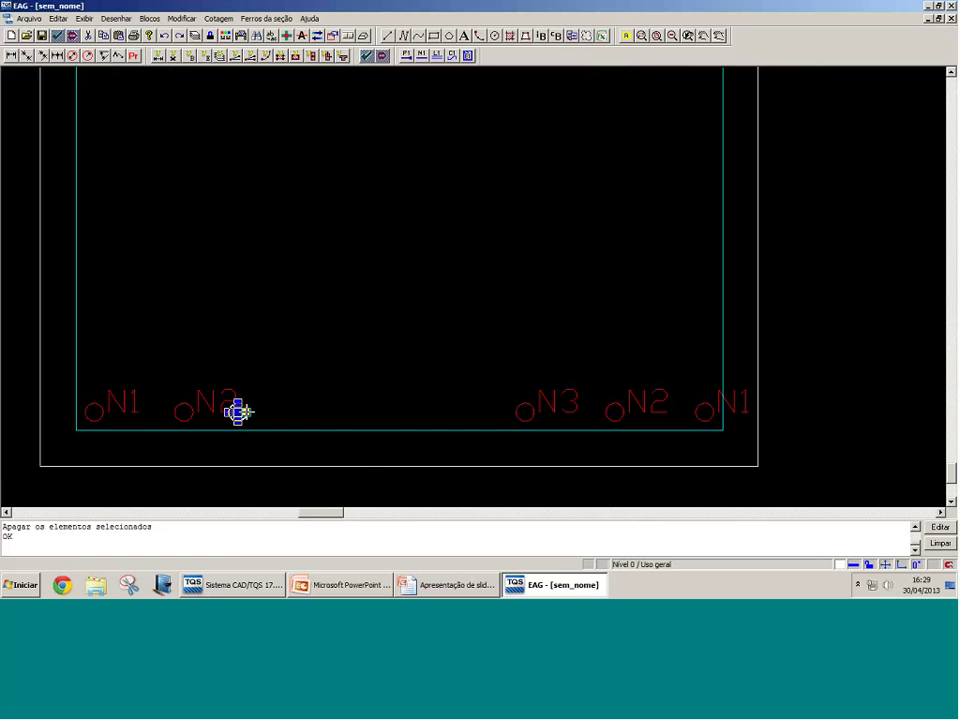
Step: Insert a replacement flexural bar numbered N3 at a distance of 5 inward from the left N2 bar
left_click(421, 57)
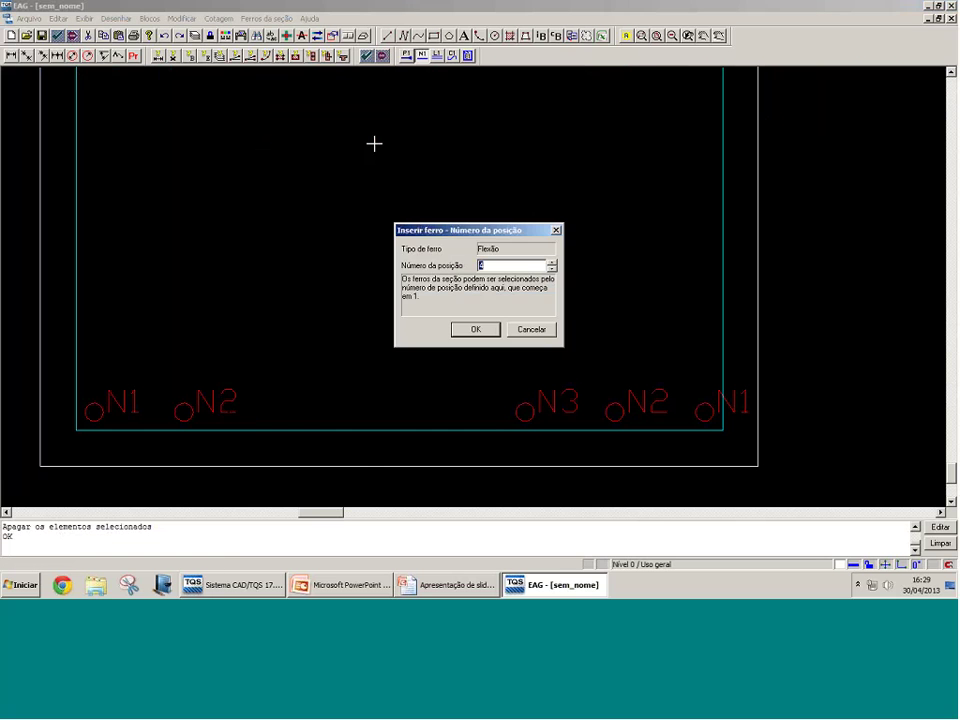
key("Return")
left_click(183, 412)
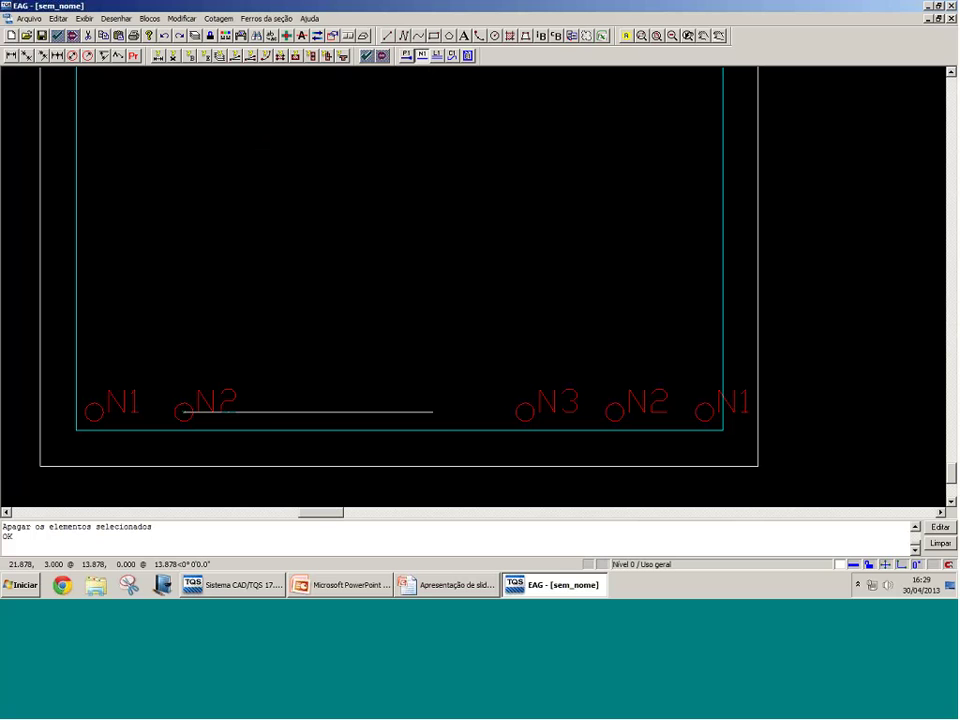
left_click(433, 379)
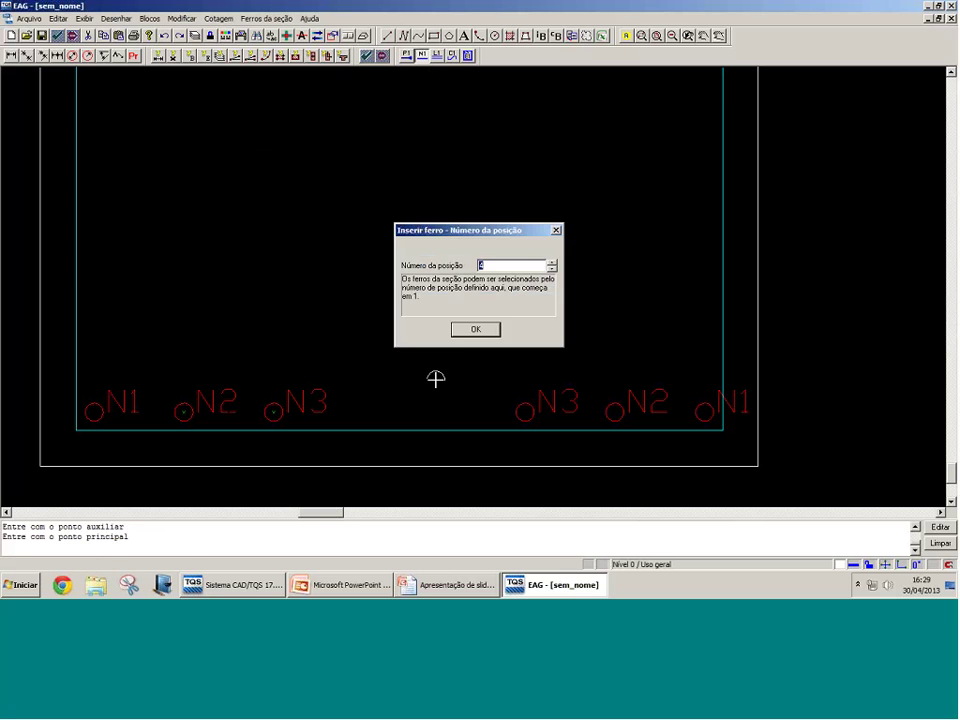
Step: Insert a flexural bar with position number 4 midway between the two N3 bars and end the insertion
key("Return")
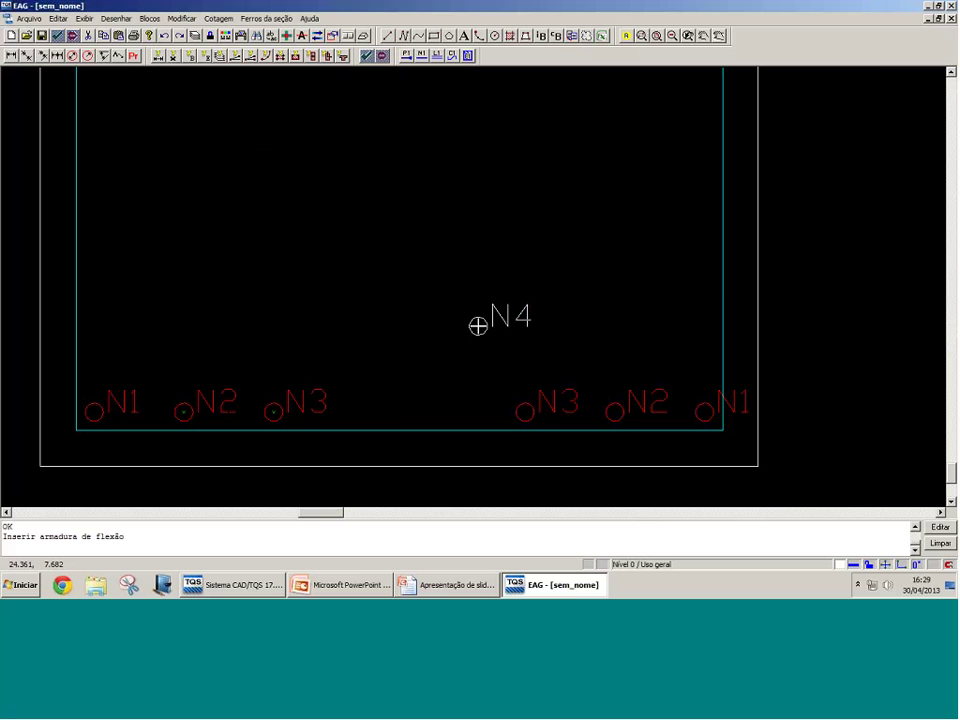
left_click(525, 412)
left_click(272, 410)
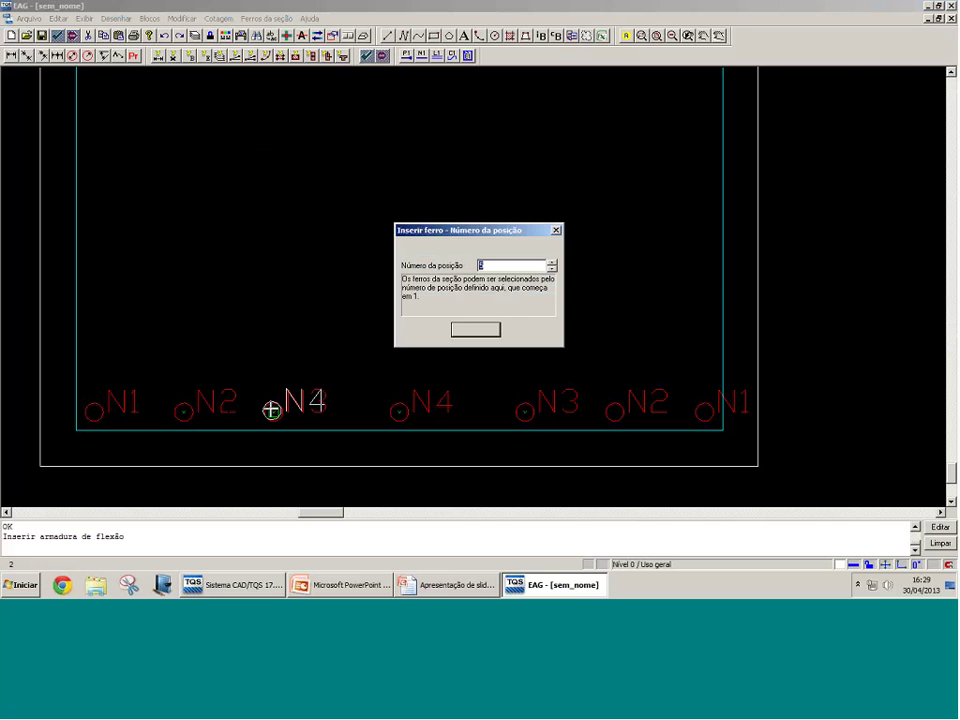
key("Escape")
scroll(256, 400, "down", 3)
key("Escape")
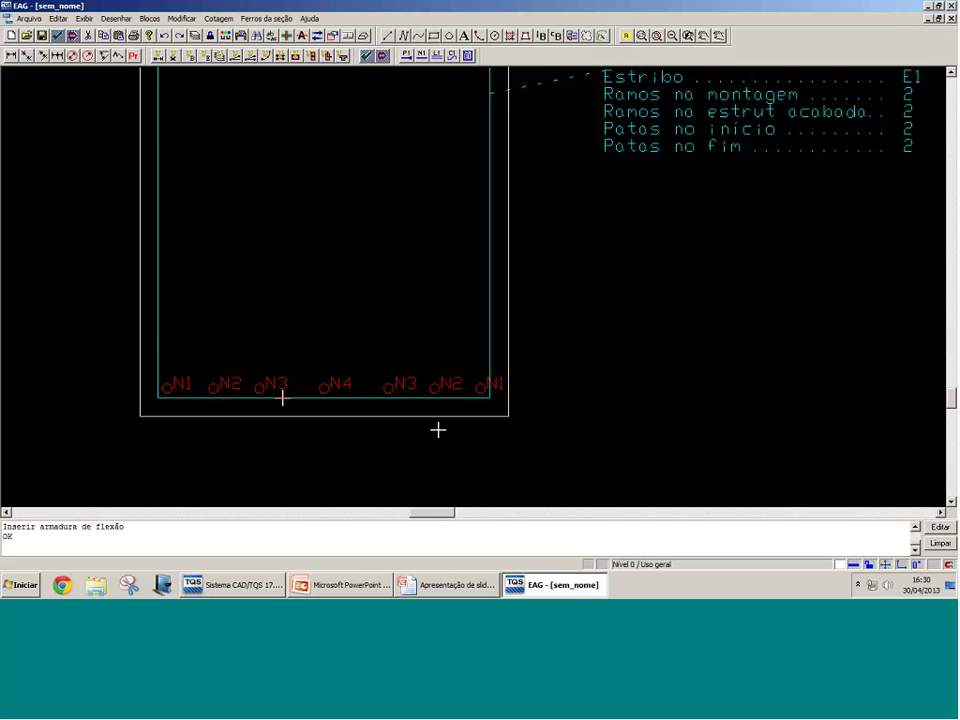
Step: Move the left N2 bar and its label close to the left N1 bar
scroll(292, 377, "up", 5)
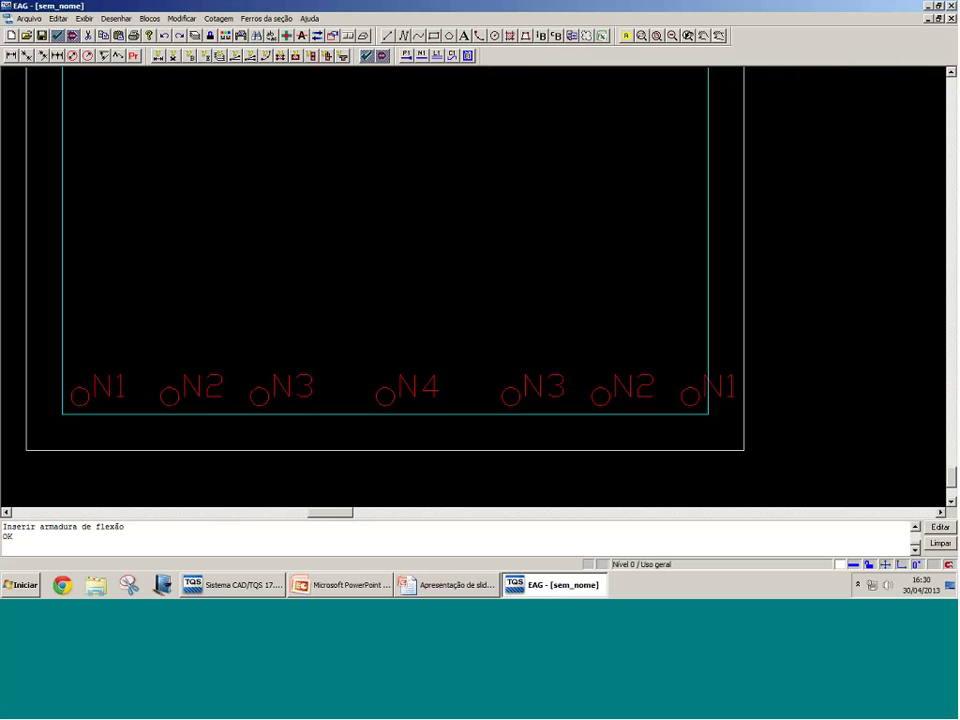
left_click(40, 405)
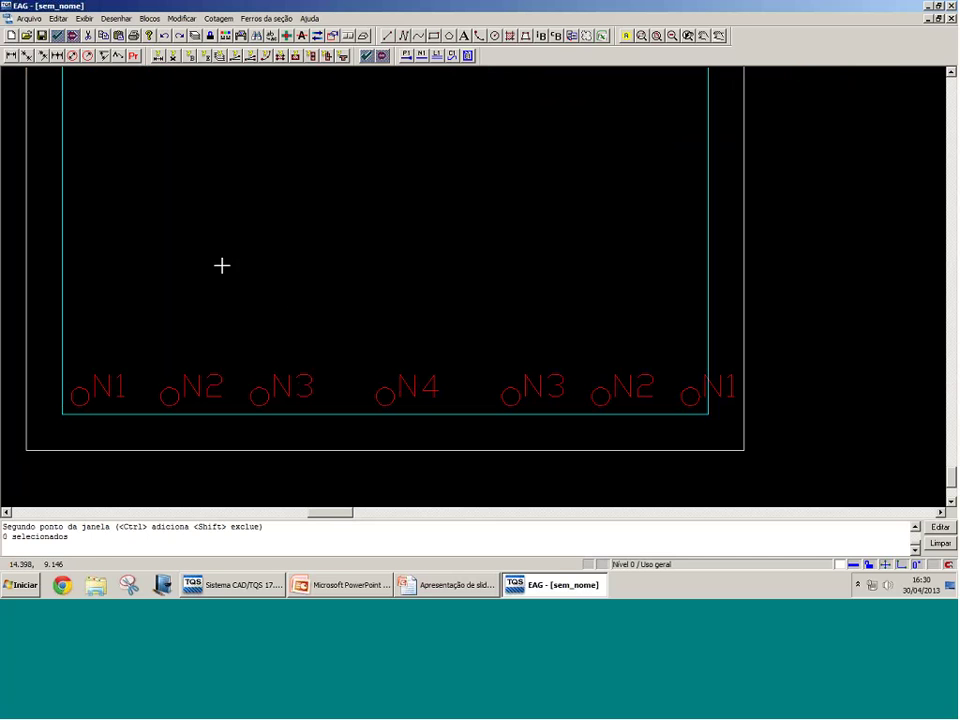
key("Return")
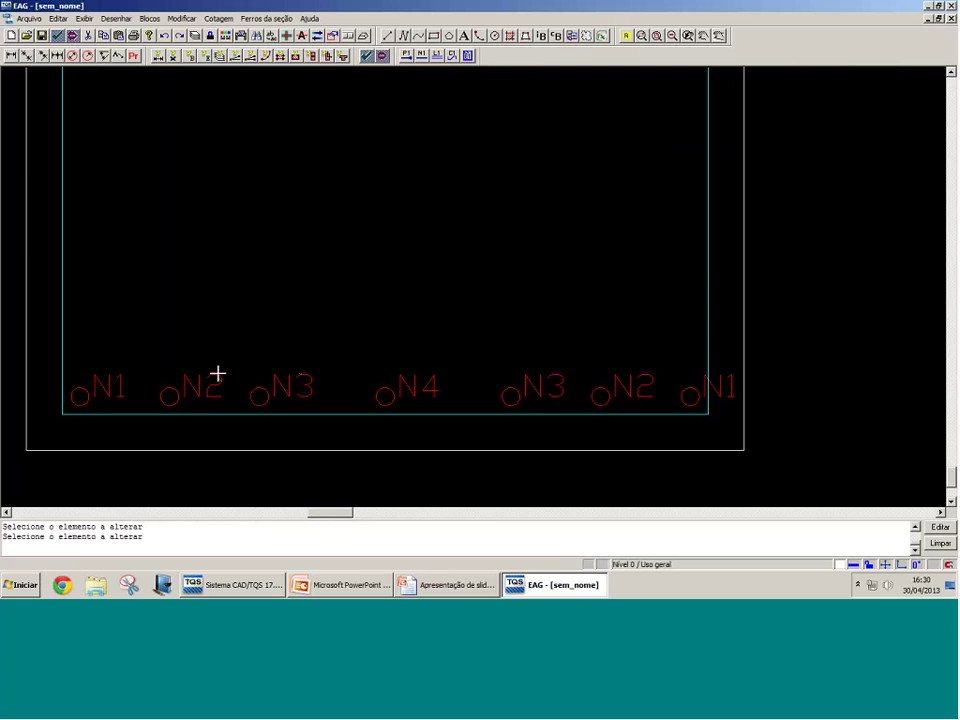
key("m")
left_click(157, 350)
left_click(244, 429)
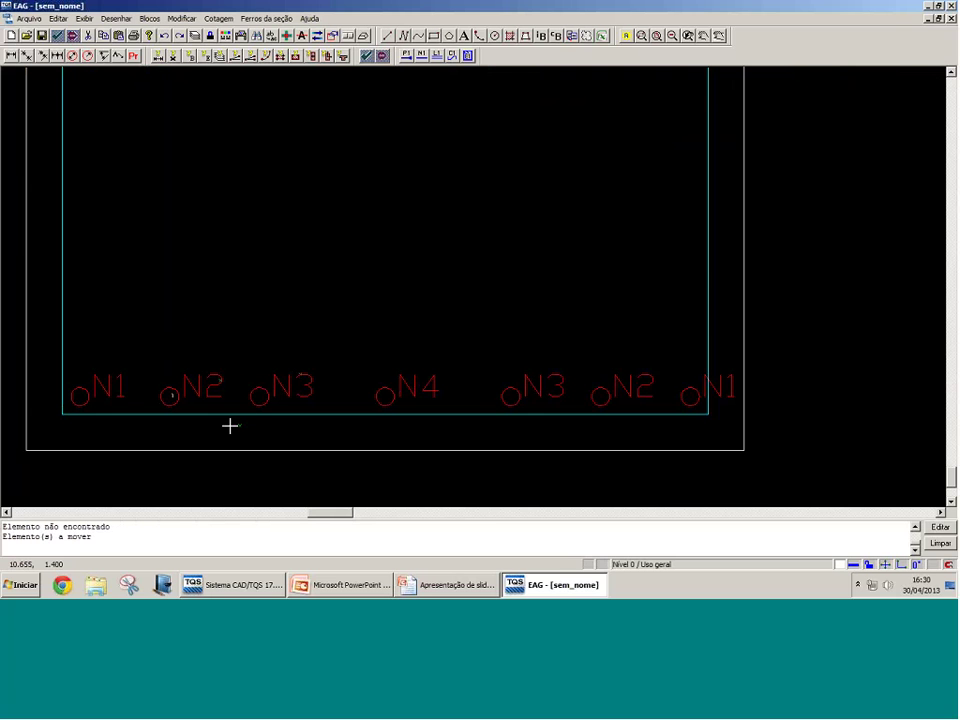
left_click(230, 426)
left_click(191, 425)
scroll(135, 411, "up", 2)
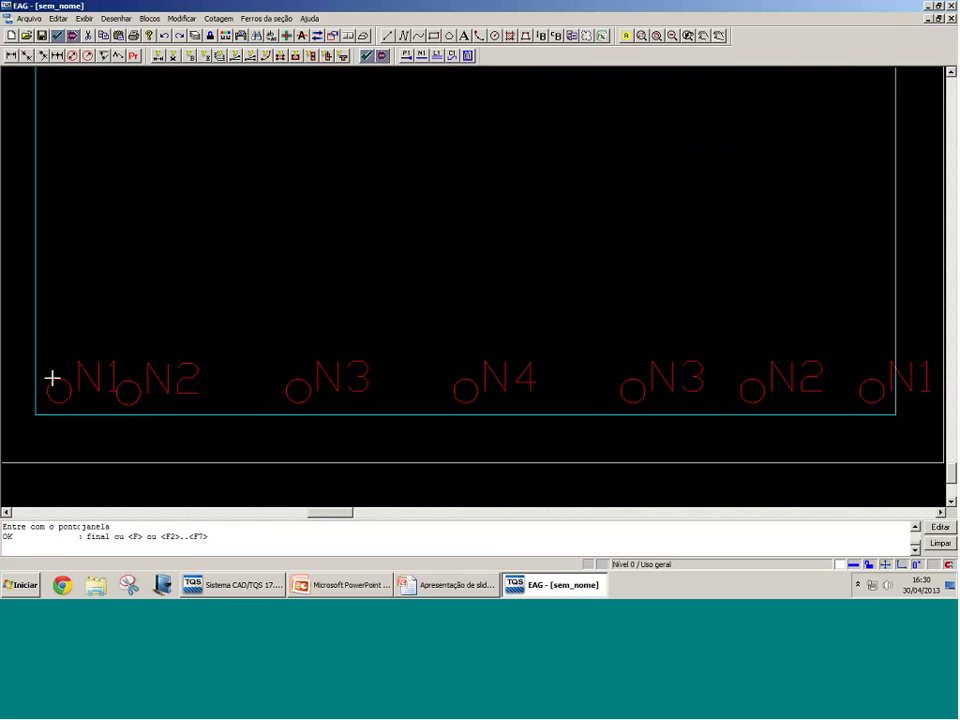
Step: Examine how the left N1 label sits against the adjacent N2 bar and its label
left_click(92, 376)
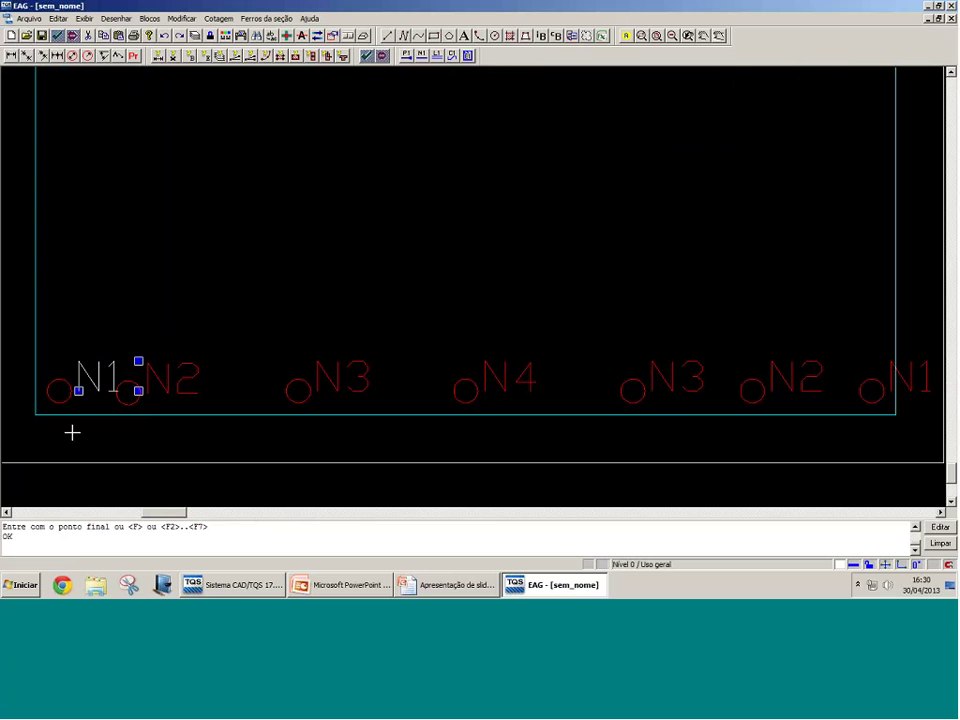
left_click(138, 390)
key("Escape")
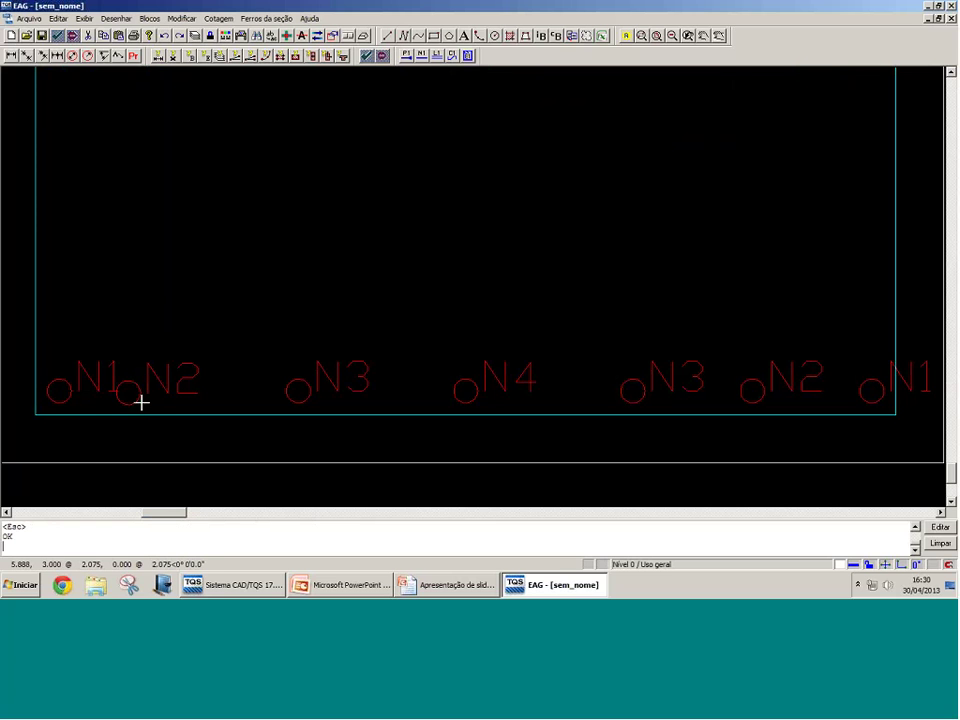
left_click(109, 365)
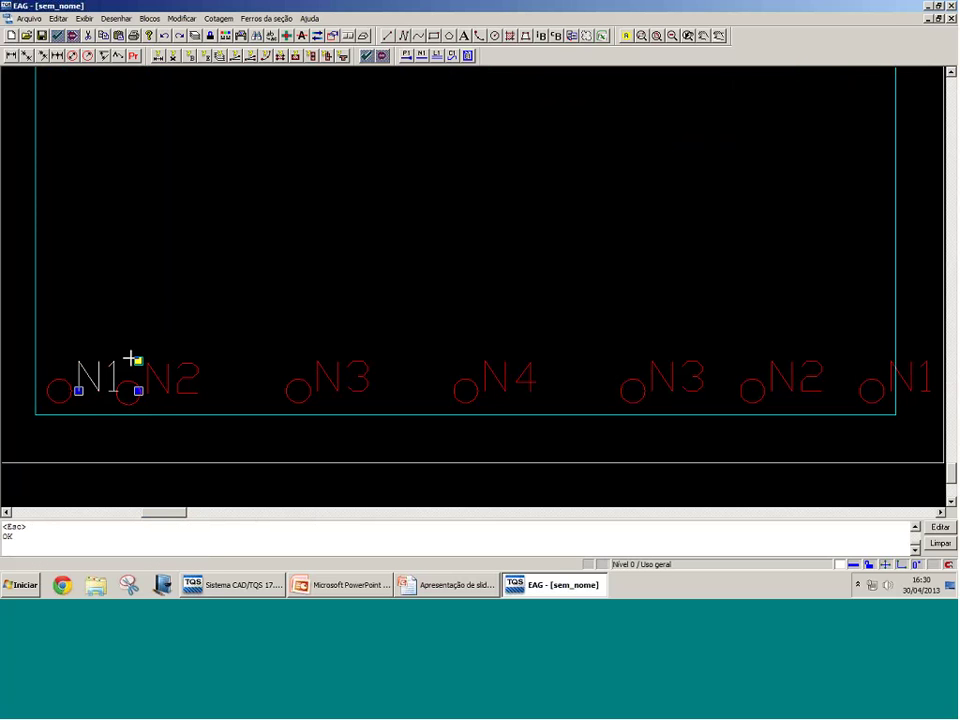
key("Escape")
left_click(145, 405)
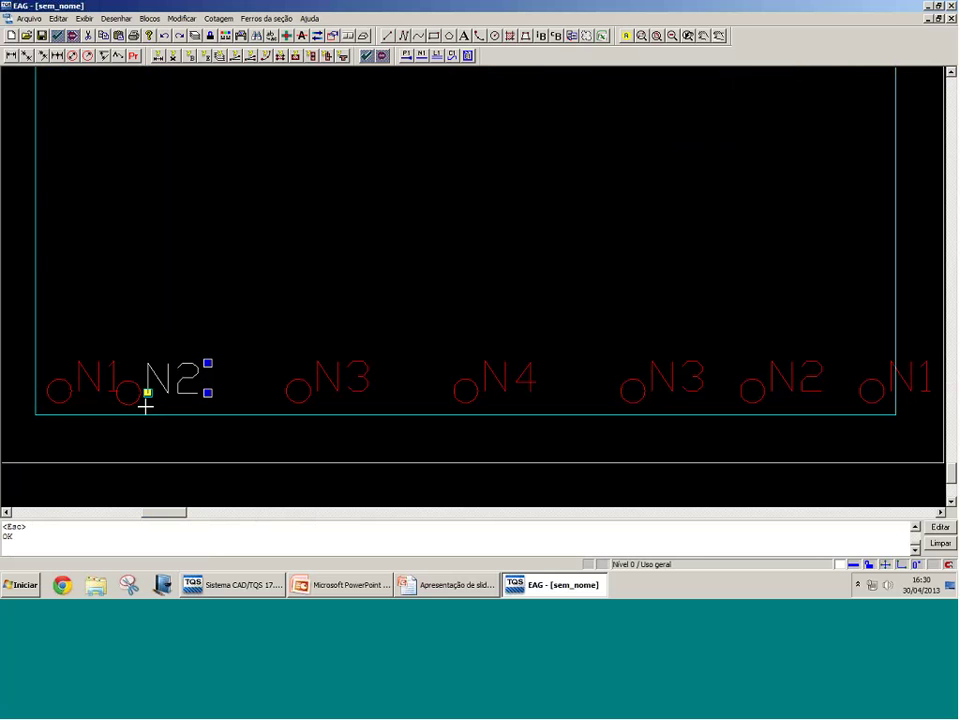
left_click(137, 401)
left_click(149, 393)
key("Escape")
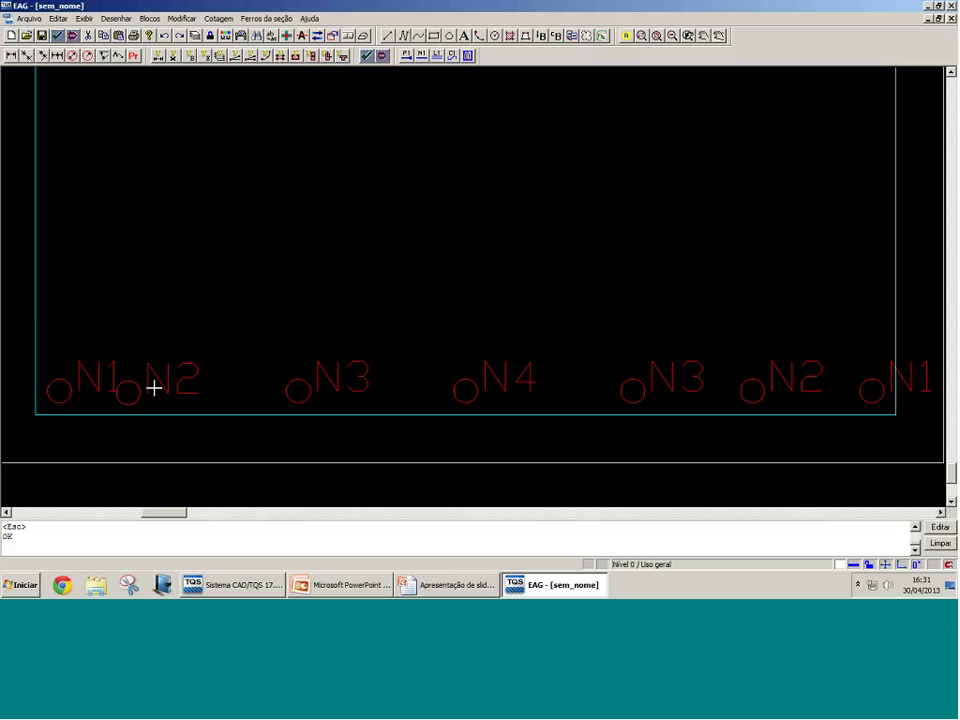
Step: Undo the last move of the left N2 bar
key("ctrl+z")
scroll(155, 382, "down", 2)
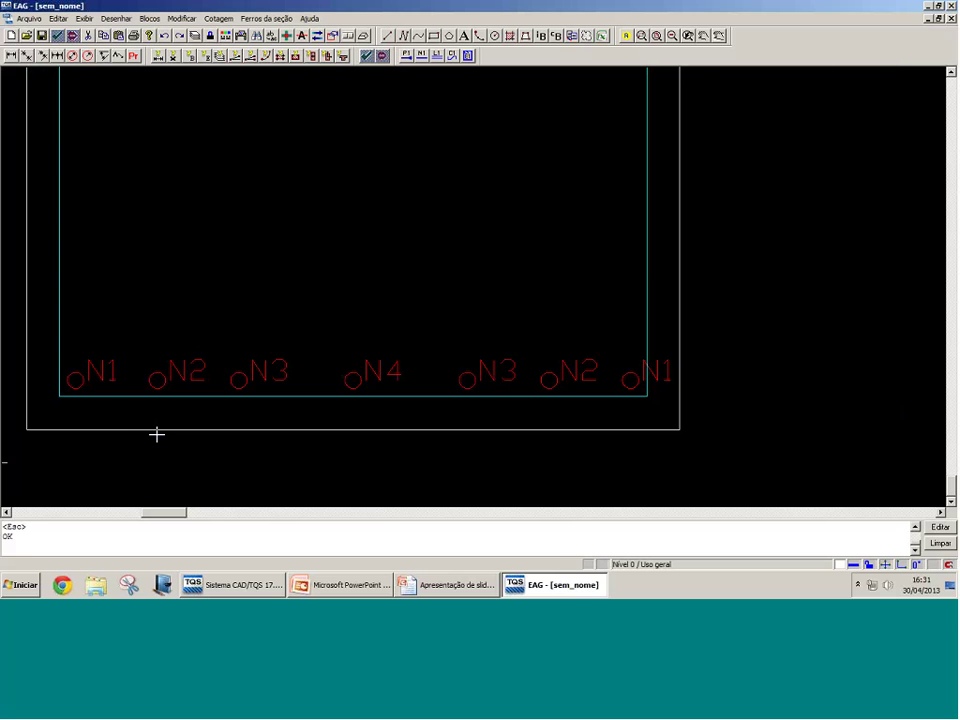
Step: Reduce the text height of all seven bar labels along the section's bottom in one text edit
left_click(229, 302)
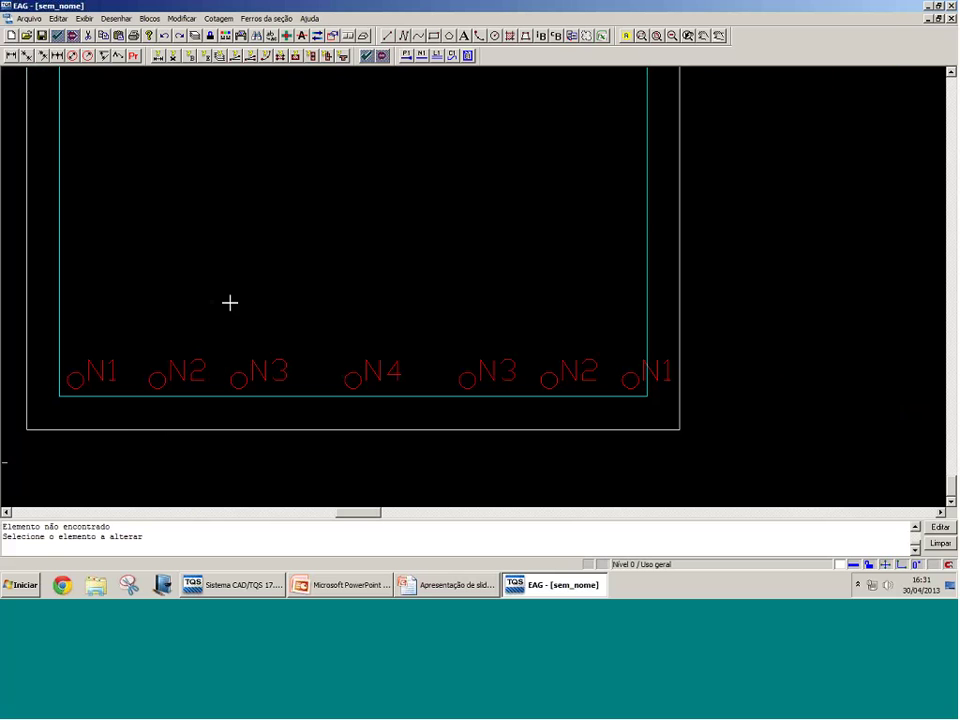
left_click(105, 363)
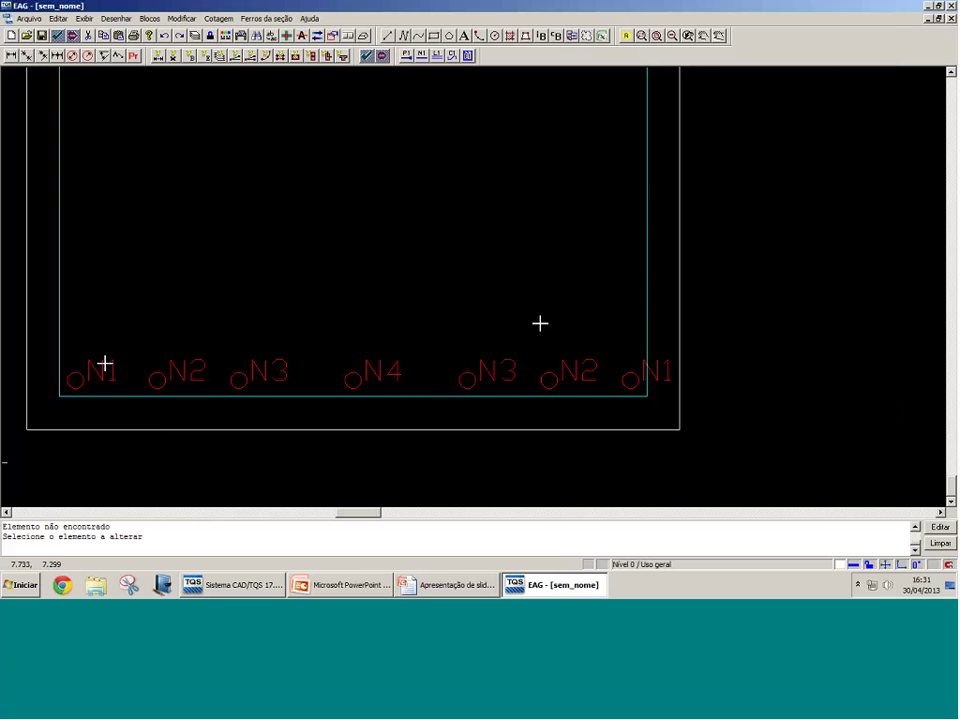
left_click(203, 365)
left_click(278, 365)
left_click(373, 366)
left_click(505, 367)
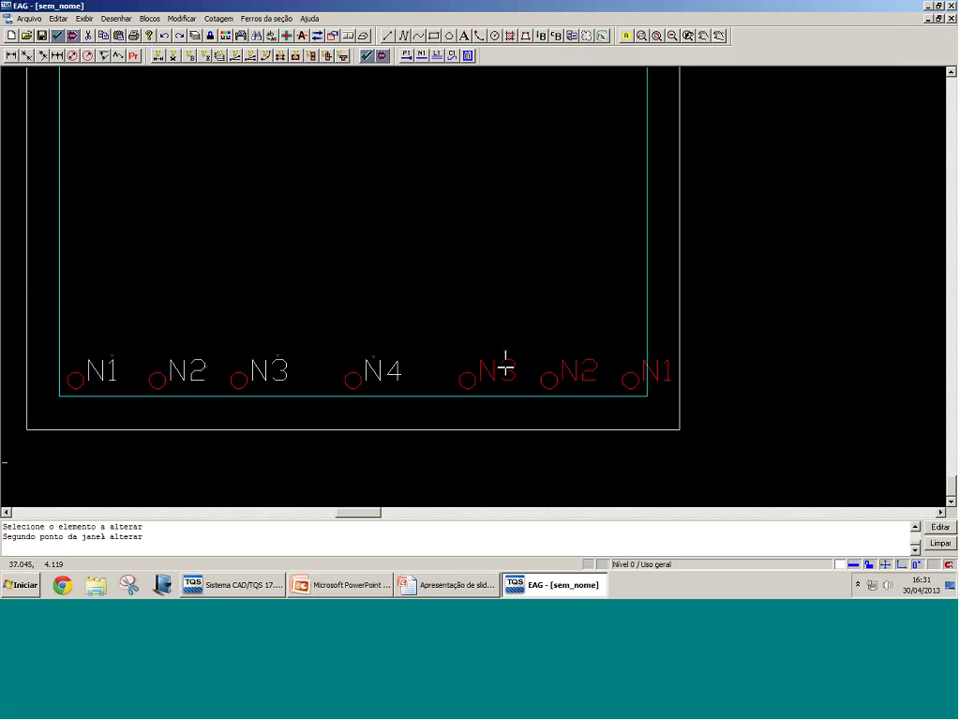
left_click(582, 366)
left_click(658, 366)
key("Return")
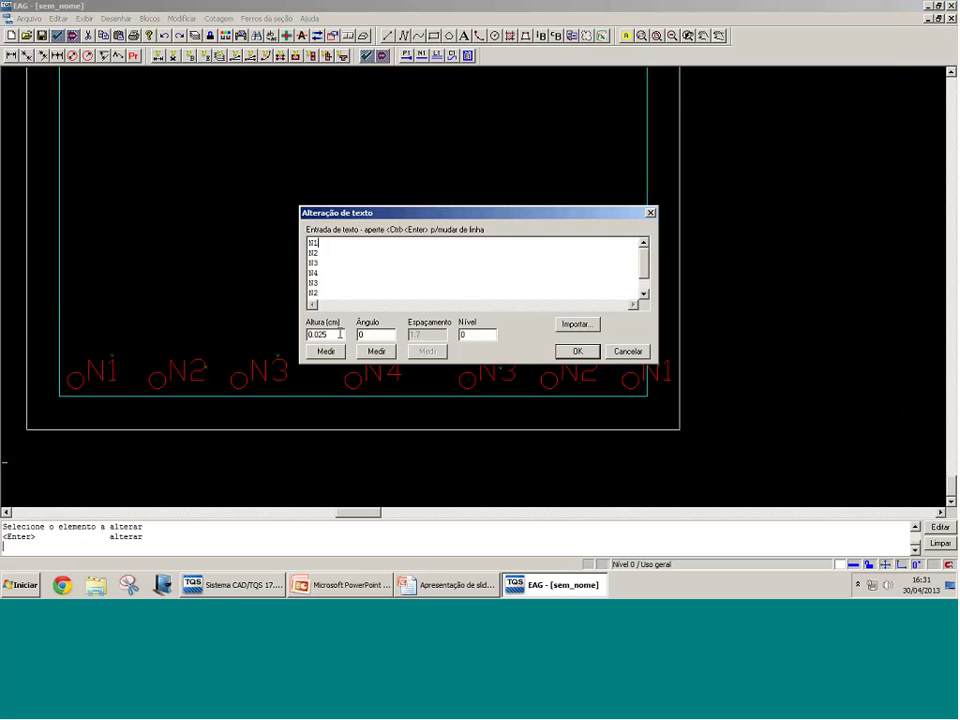
key("Return")
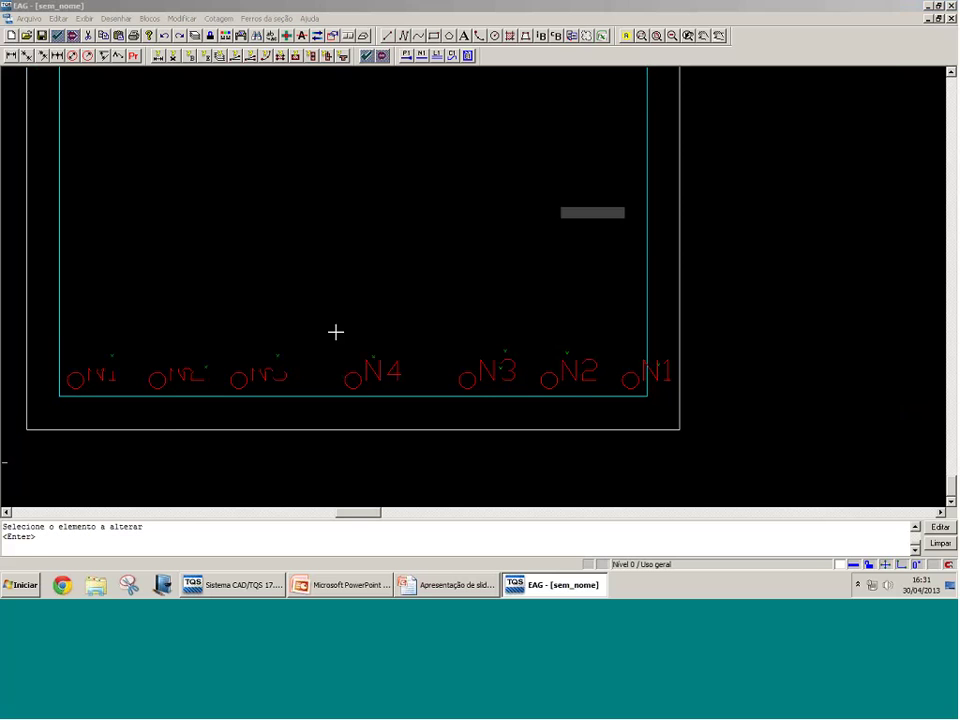
Step: Move all seven bar labels together to the left so each one sits over its bar circle
scroll(300, 337, "down", 1)
scroll(301, 337, "up", 2)
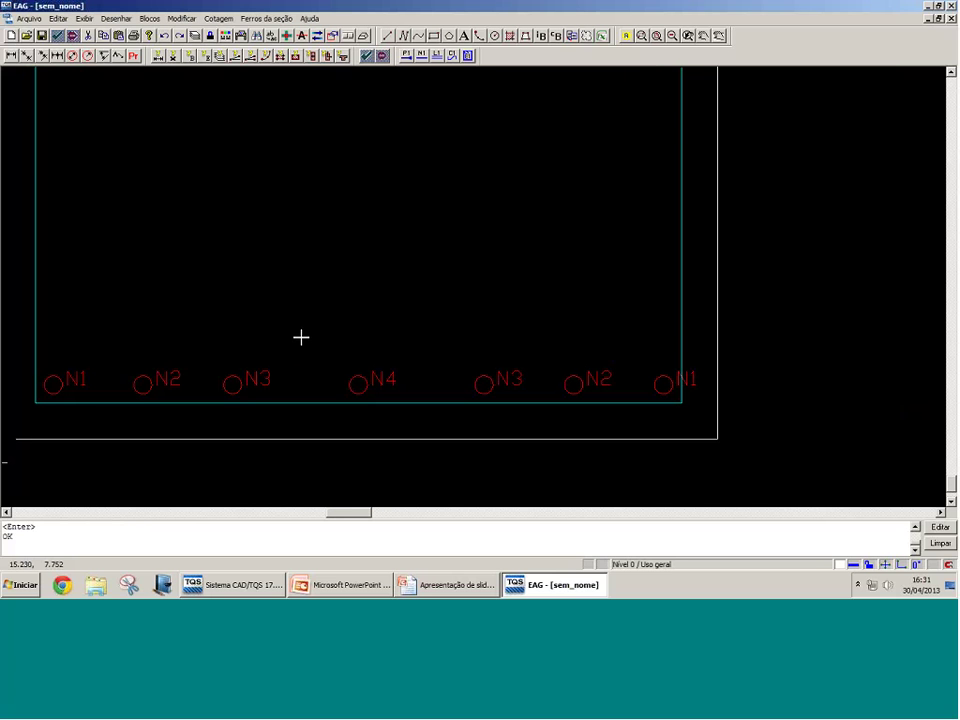
left_click(93, 371)
left_click(171, 376)
left_click(258, 376)
left_click(386, 373)
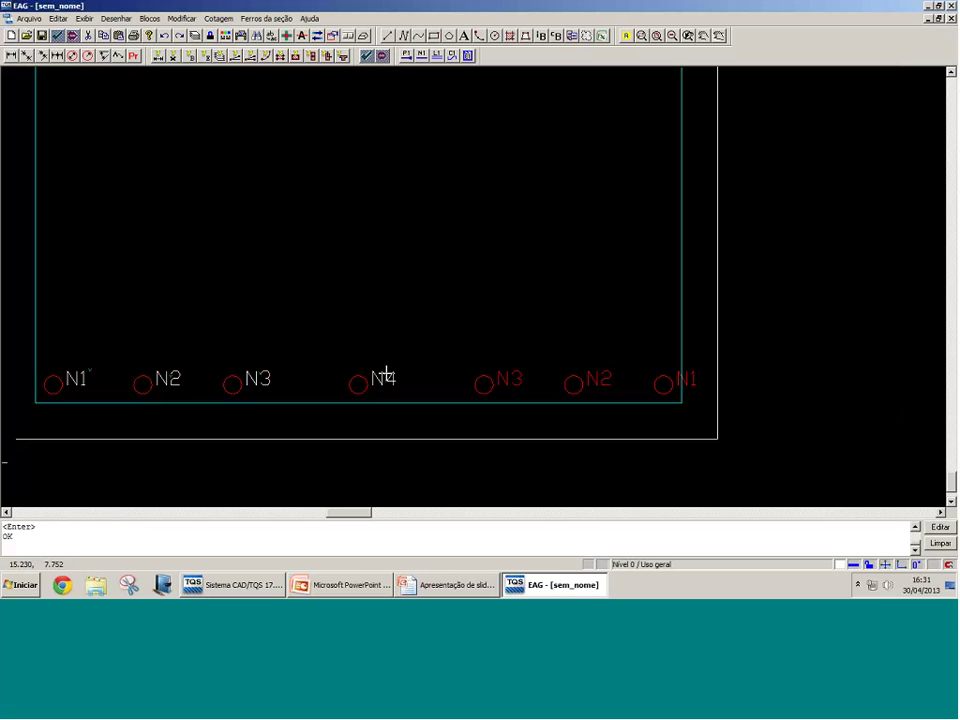
left_click(524, 371)
left_click(591, 368)
left_click(693, 373)
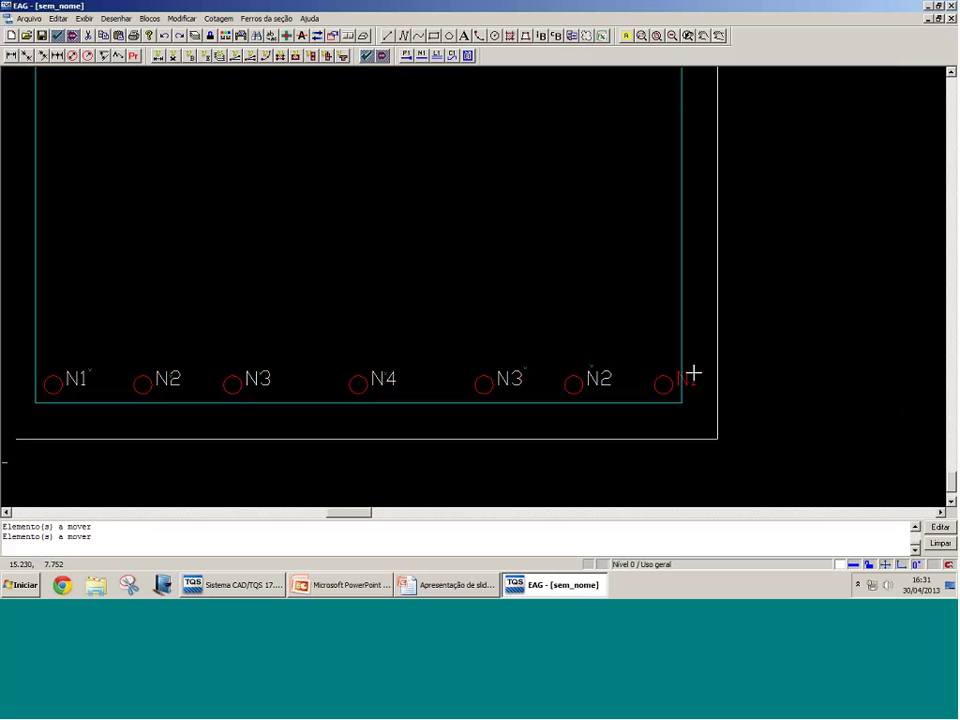
key("Return")
left_click(673, 379)
scroll(370, 285, "down", 3)
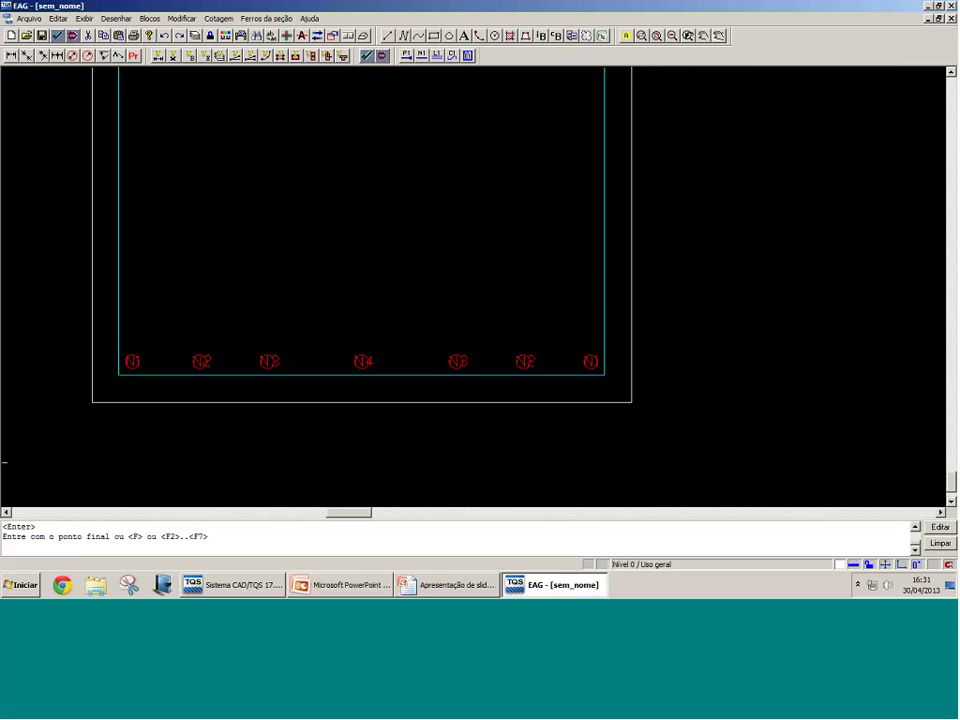
Step: Undo the last move and resizing of the bottom bar labels, and set the text height of all seven to 0.005 cm
scroll(206, 356, "up", 5)
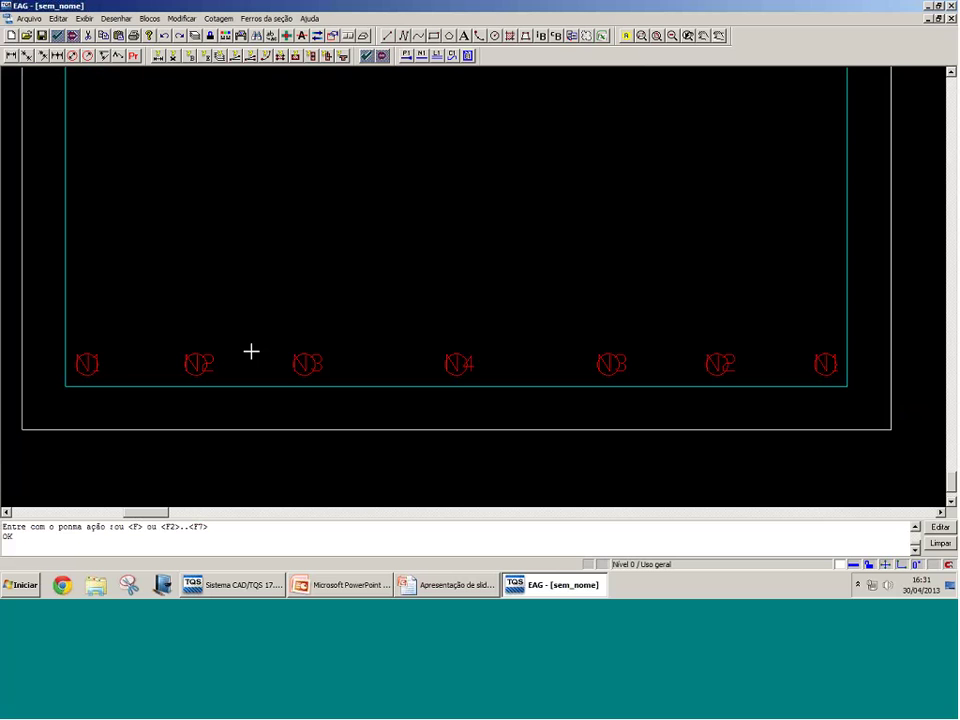
scroll(190, 301, "down", 1)
scroll(190, 301, "down", 1)
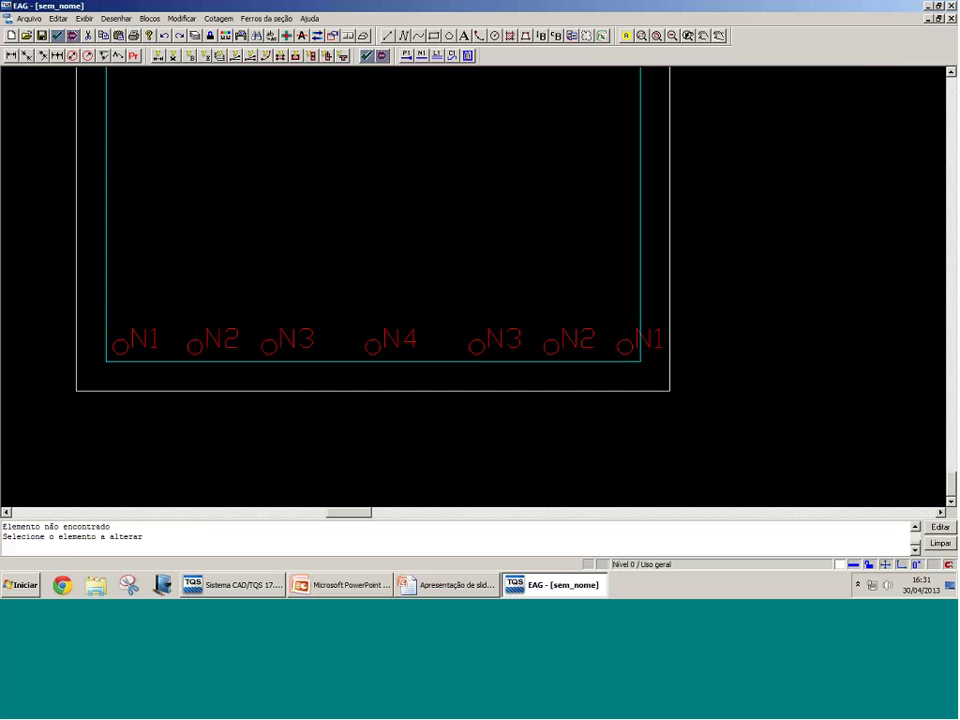
left_click(159, 324)
left_click(229, 327)
left_click(313, 327)
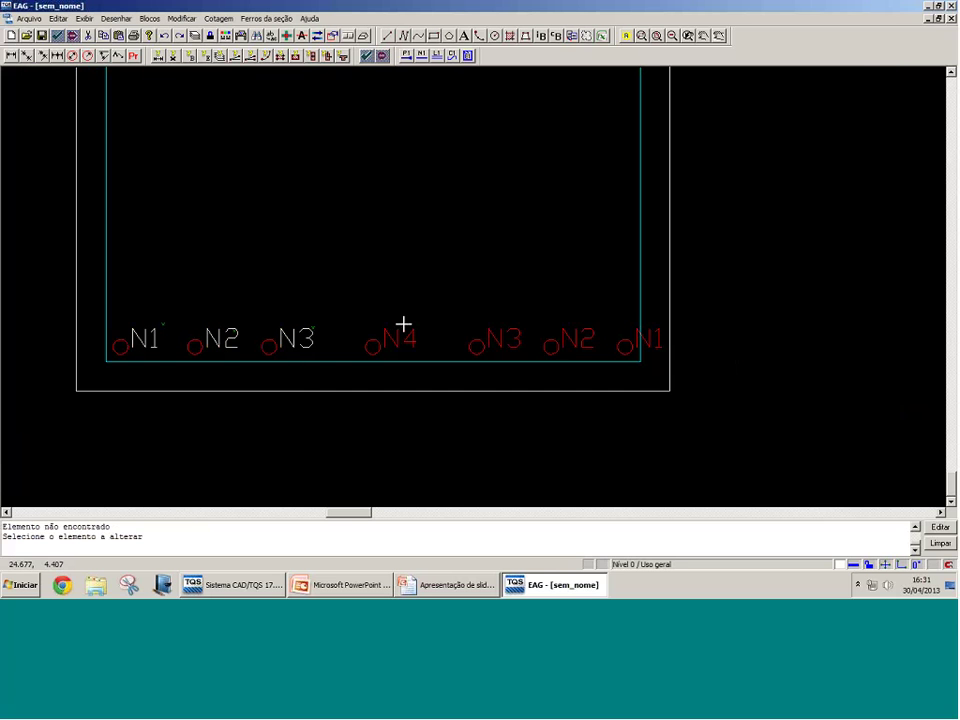
left_click(403, 324)
left_click(505, 328)
left_click(583, 326)
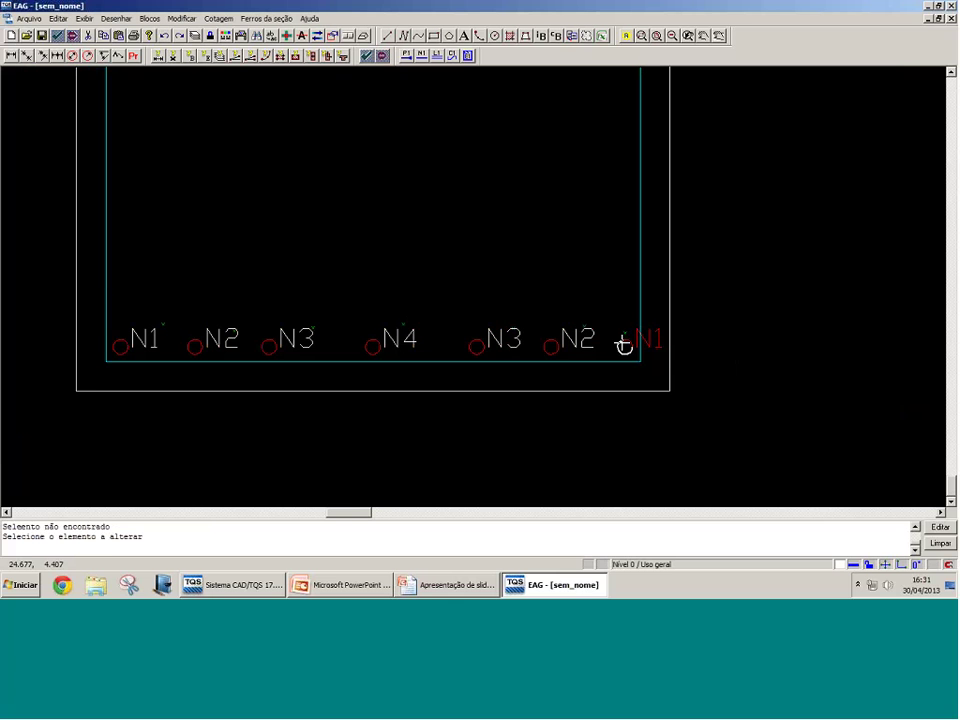
left_click(623, 346)
key("Return")
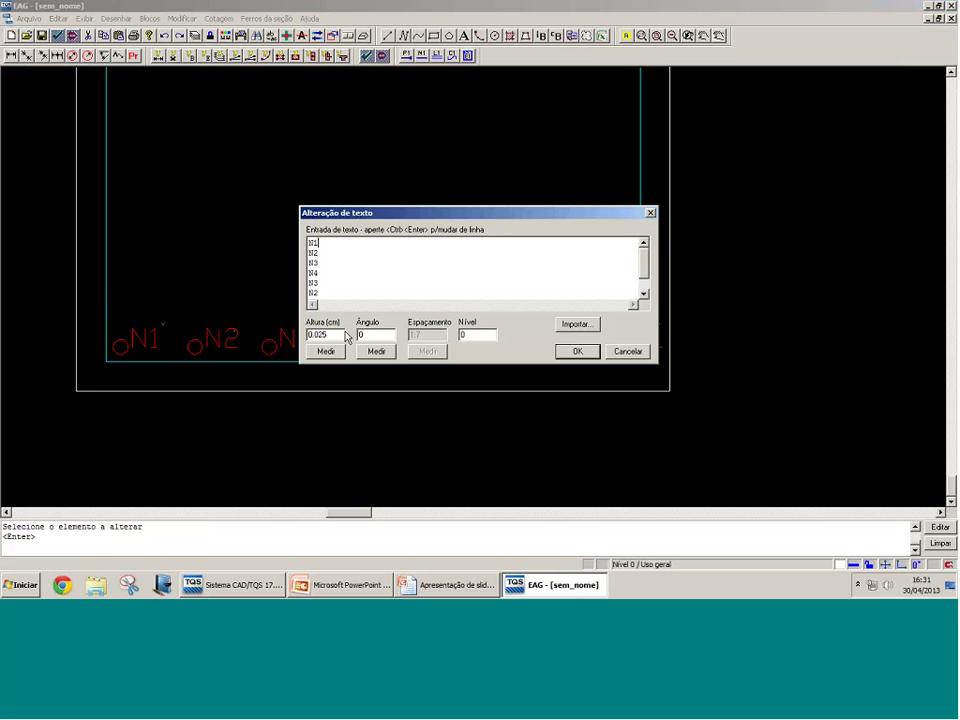
key("Return")
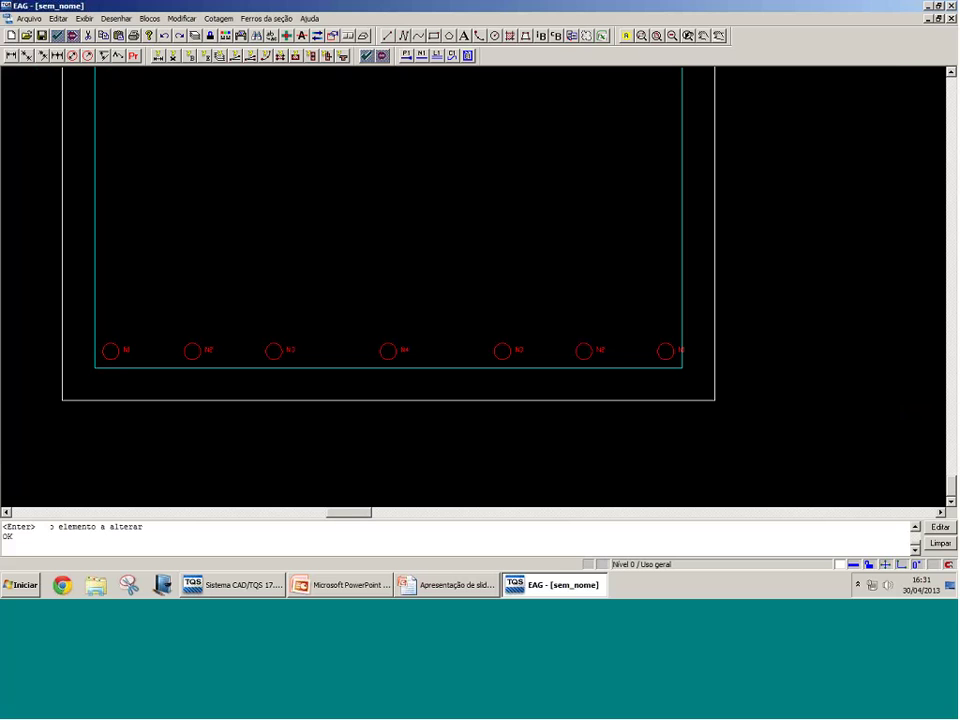
Step: Move the seven small bar labels together to the left so each one sits inside its bar circle
key("m")
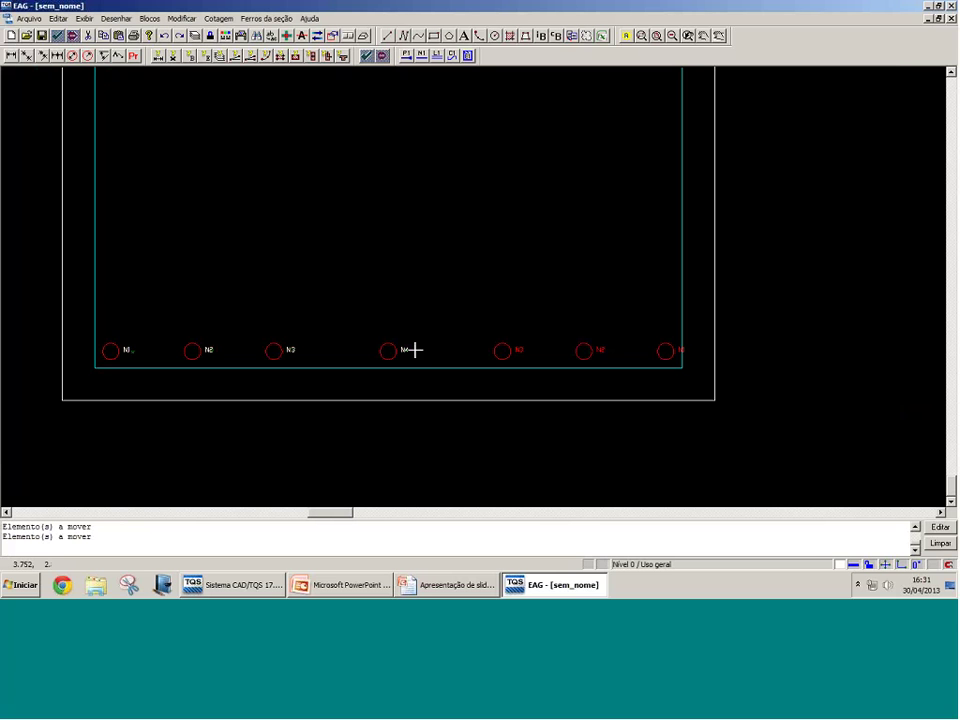
left_click(669, 337)
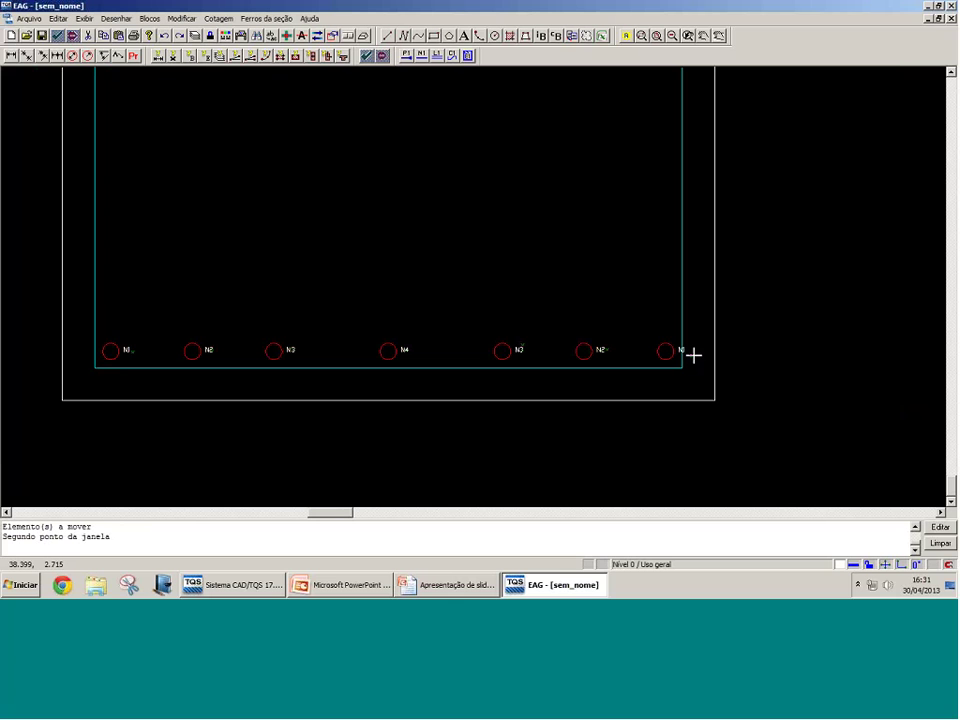
scroll(357, 265, "down", 3)
scroll(352, 270, "up", 4)
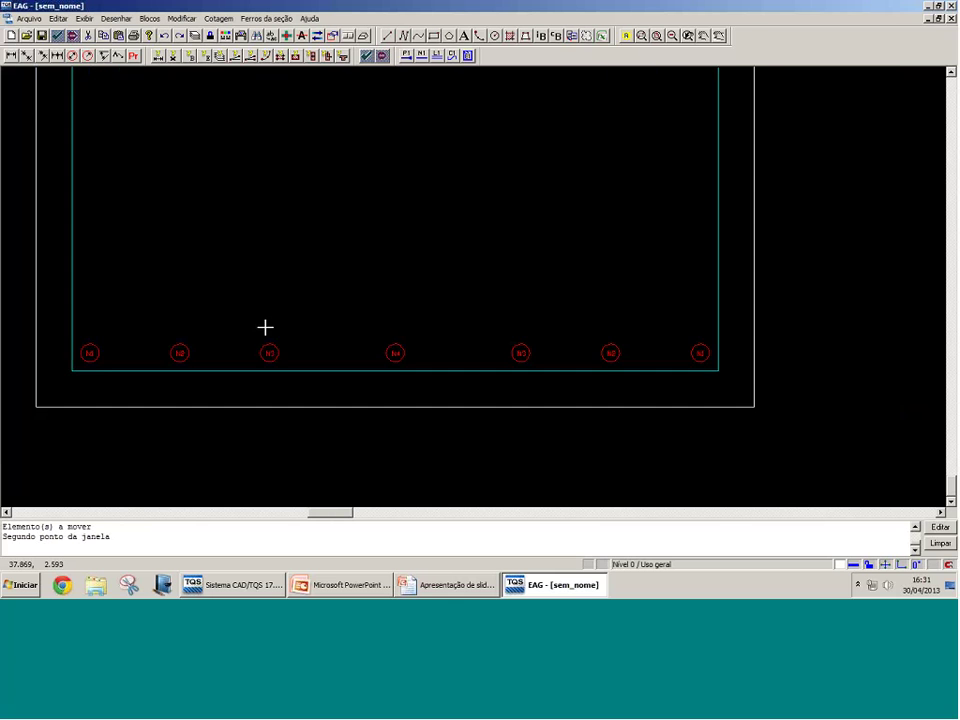
scroll(132, 332, "down", 3)
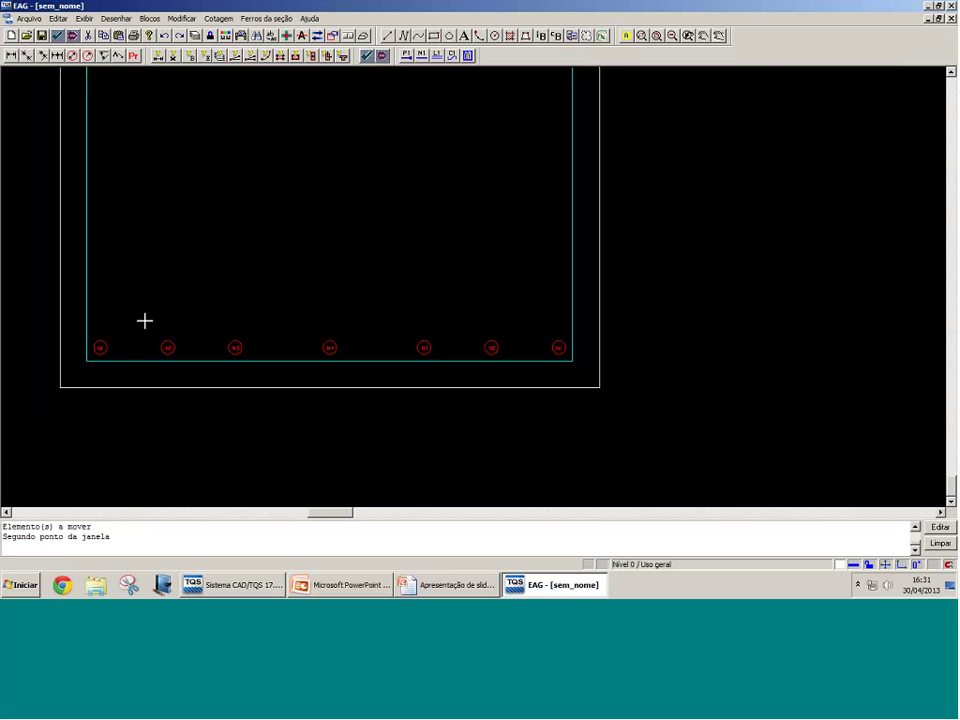
left_click(251, 371)
scroll(251, 371, "down", 1)
scroll(238, 364, "up", 3)
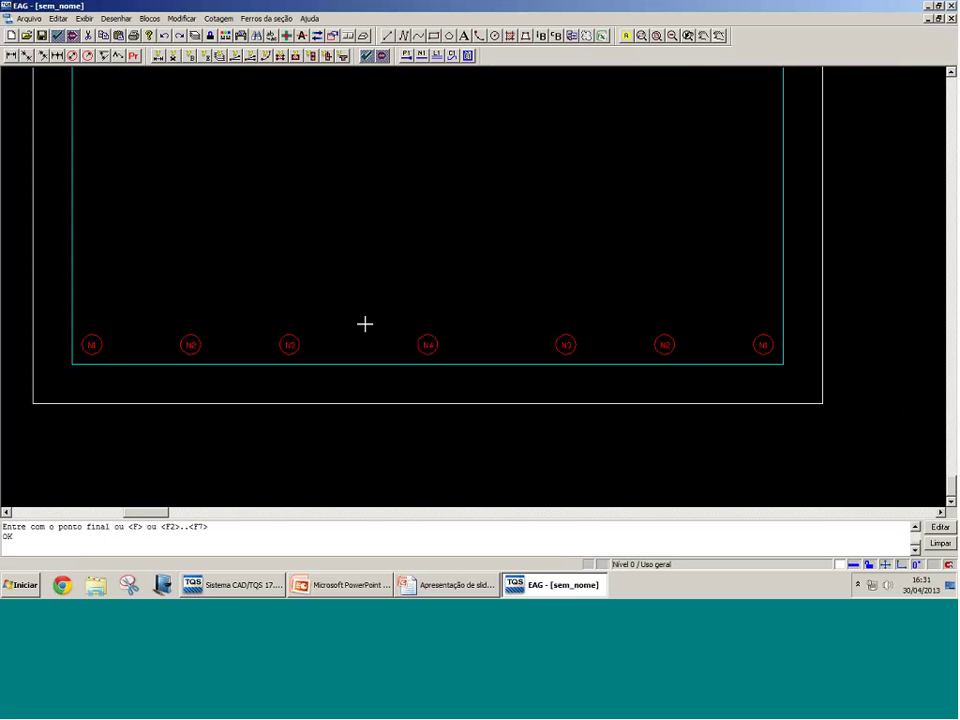
Step: Make one copy of the seven bottom bars with their labels, placed on the stirrup's upper line using points on the elements
scroll(386, 436, "down", 4)
scroll(374, 426, "up", 1)
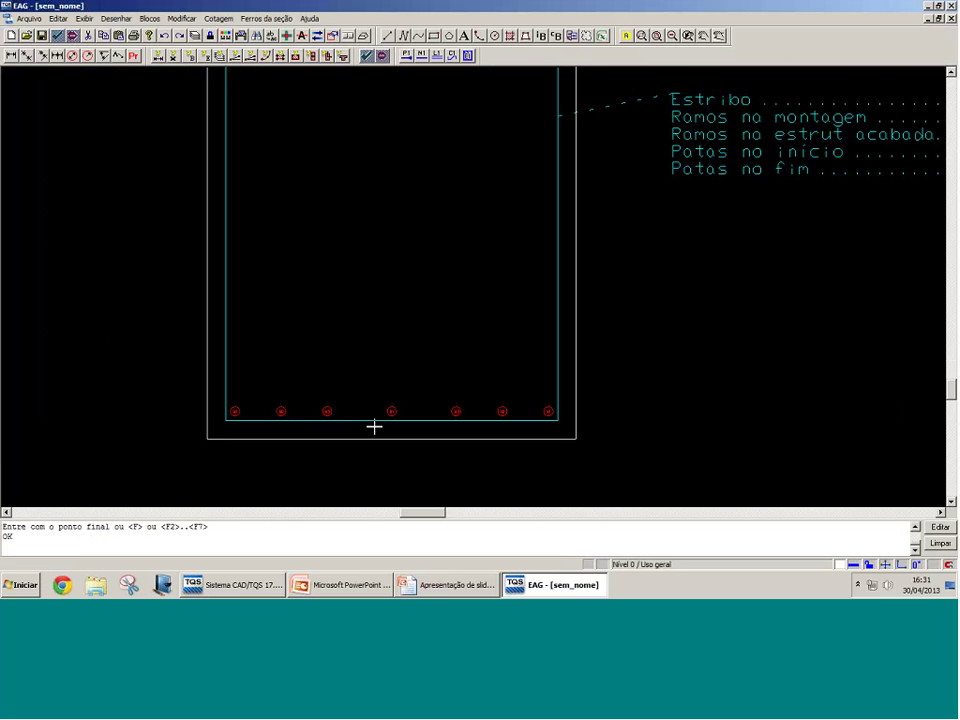
scroll(374, 427, "up", 1)
scroll(556, 406, "up", 2)
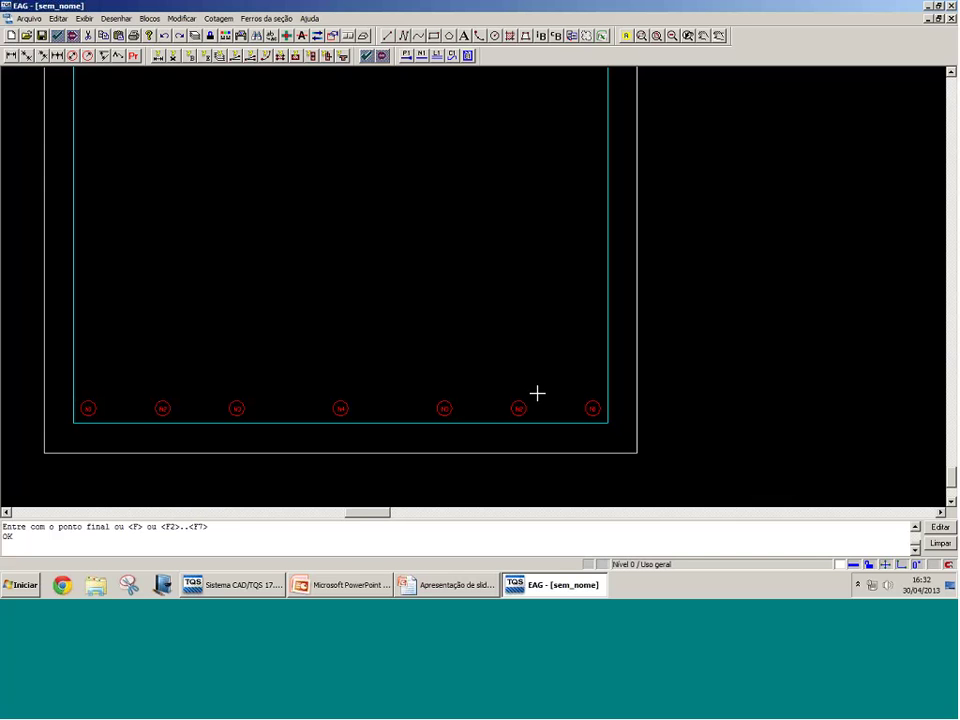
left_click(537, 394)
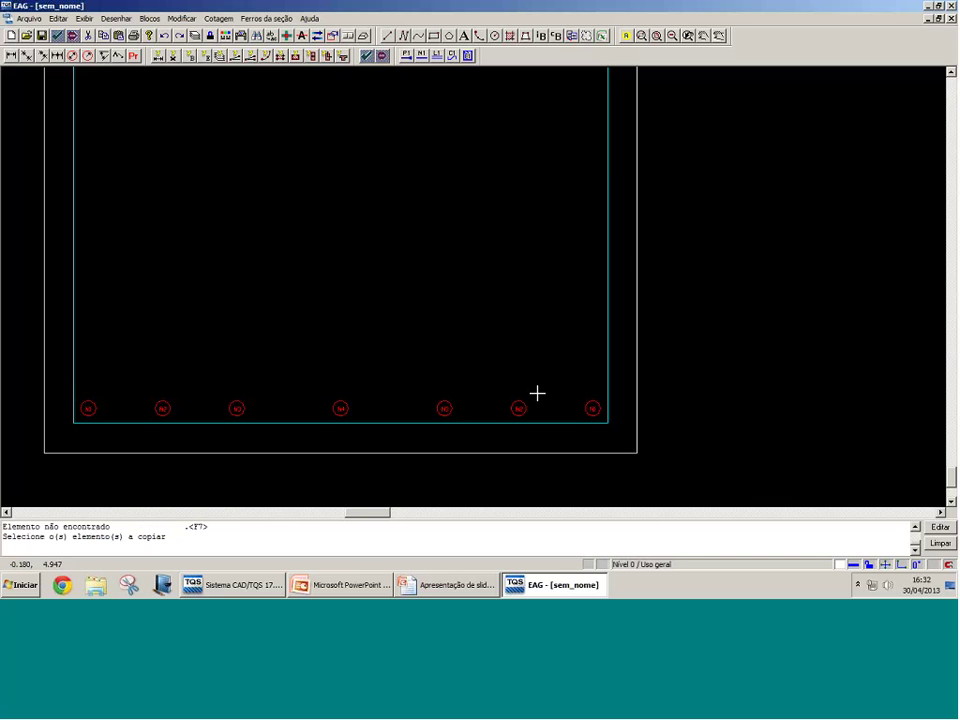
left_click(54, 376)
left_click(527, 432)
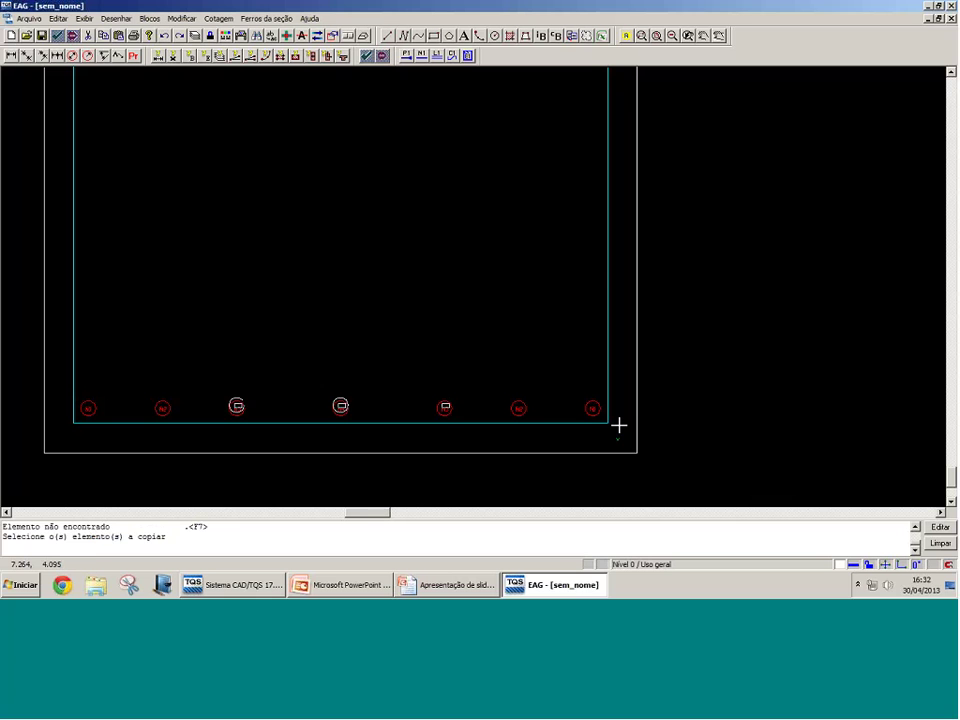
key("Return")
key("s")
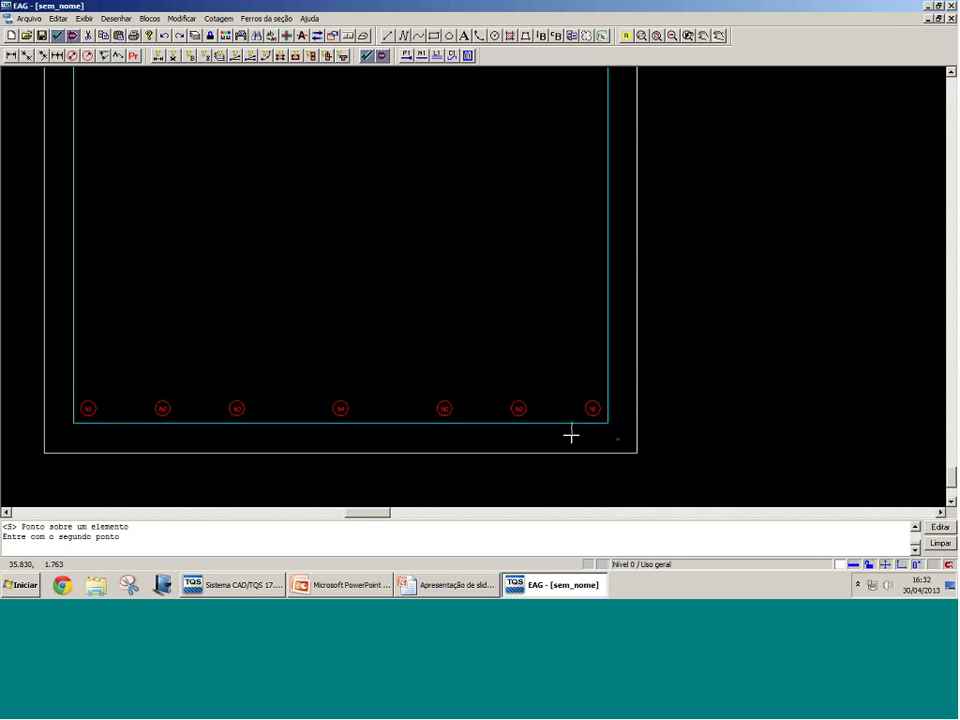
scroll(573, 463, "down", 3)
scroll(573, 461, "down", 3)
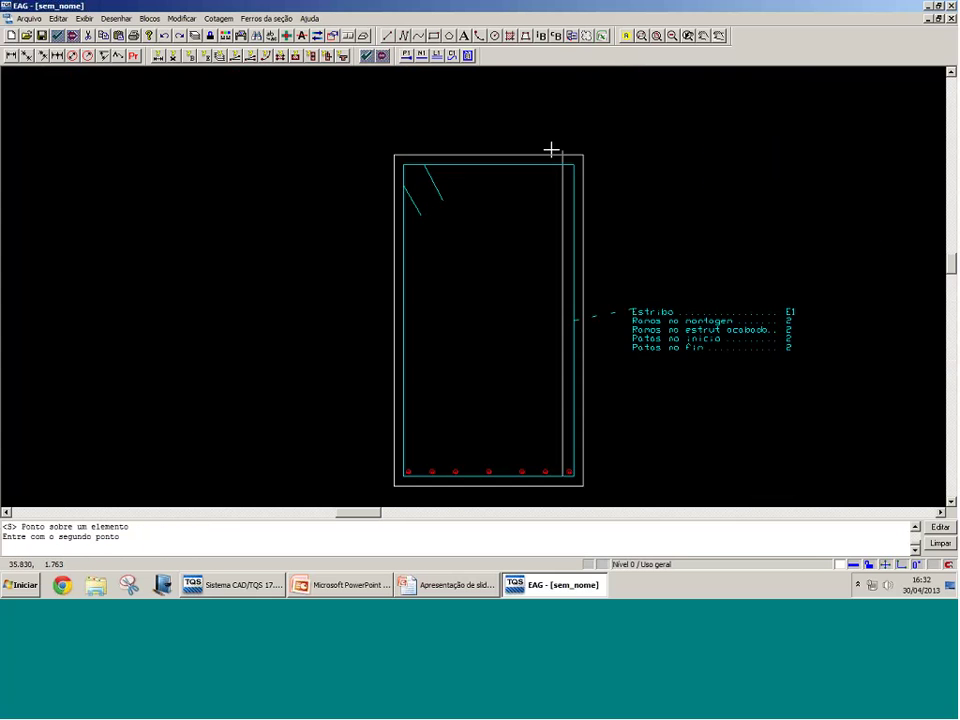
scroll(547, 158, "up", 5)
type("s1")
key("Return")
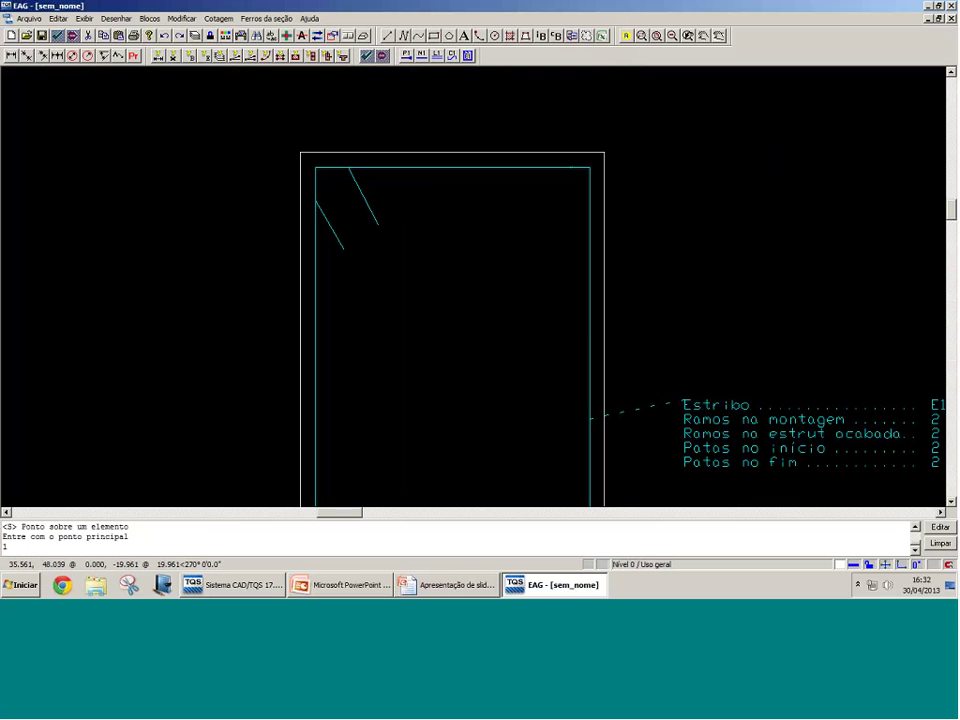
Step: Move the seven copied bars and their labels down by 1 so they lie just inside the stirrup's upper edge
scroll(513, 246, "up", 1)
scroll(513, 246, "up", 1)
key("m")
left_click(210, 111)
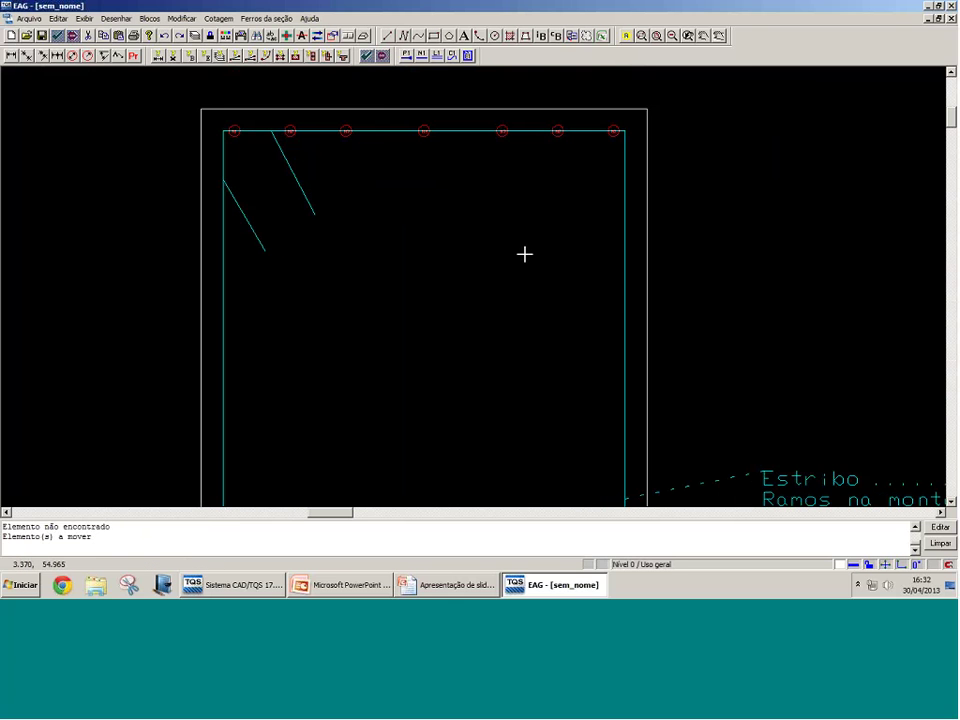
left_click(596, 161)
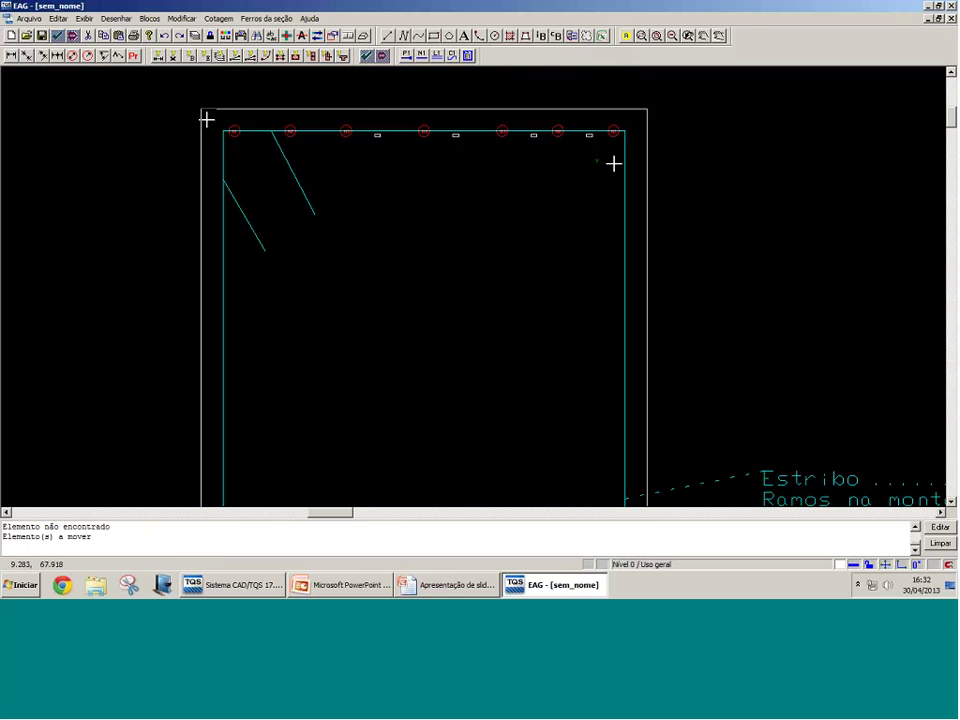
left_click(206, 118)
left_click(266, 133)
key("Return")
left_click(679, 140)
type("1")
key("Return")
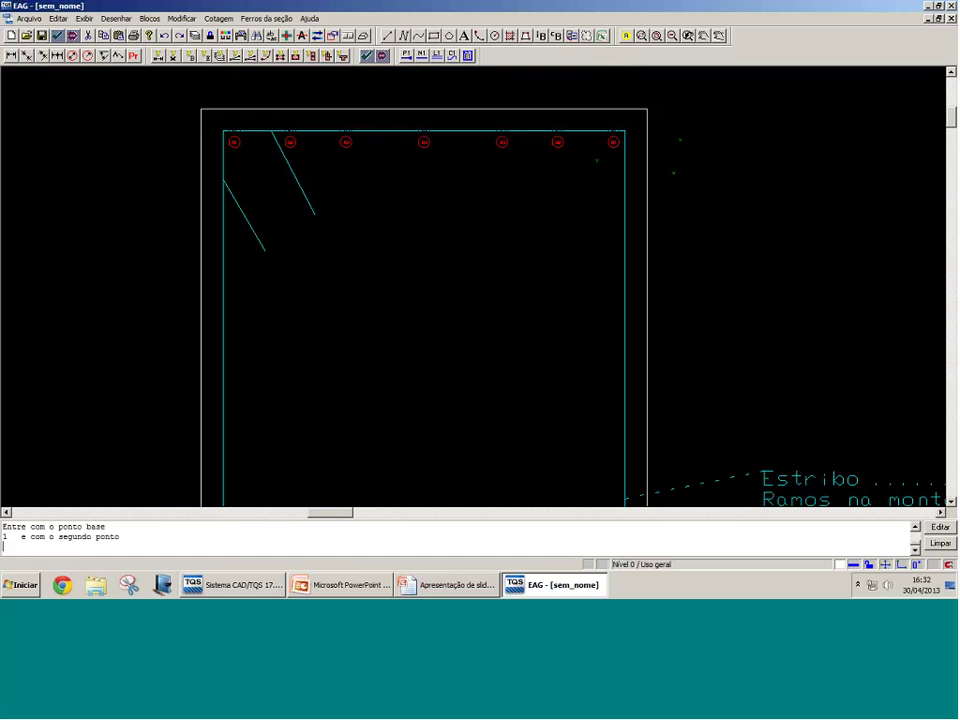
Step: Renumber the labels of the two outermost upper bars as N5
scroll(443, 150, "up", 1)
scroll(447, 164, "up", 1)
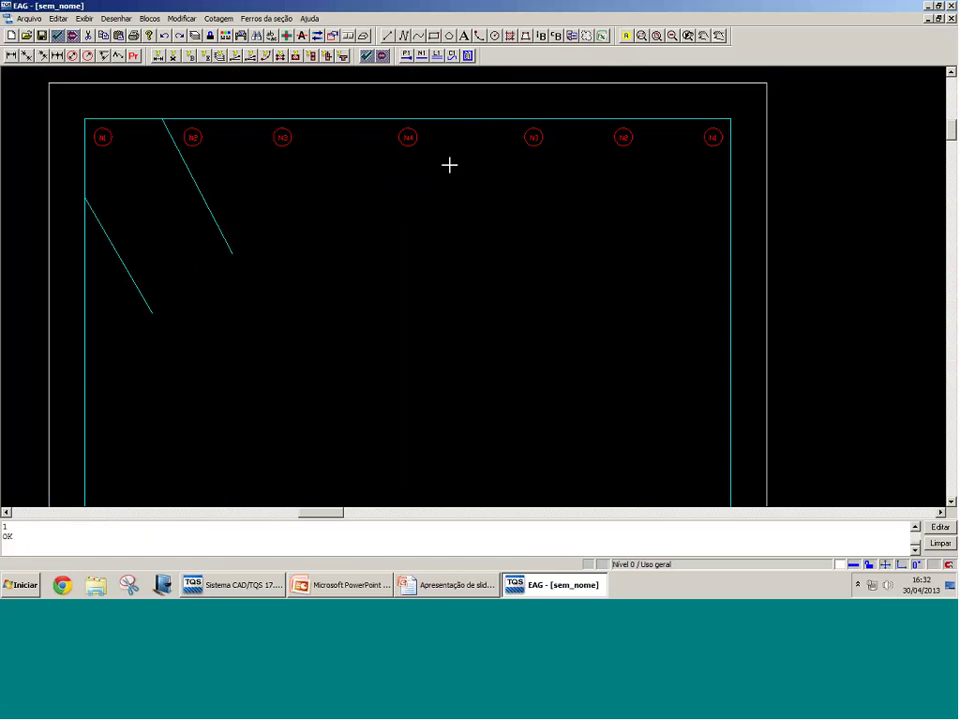
scroll(100, 137, "up", 2)
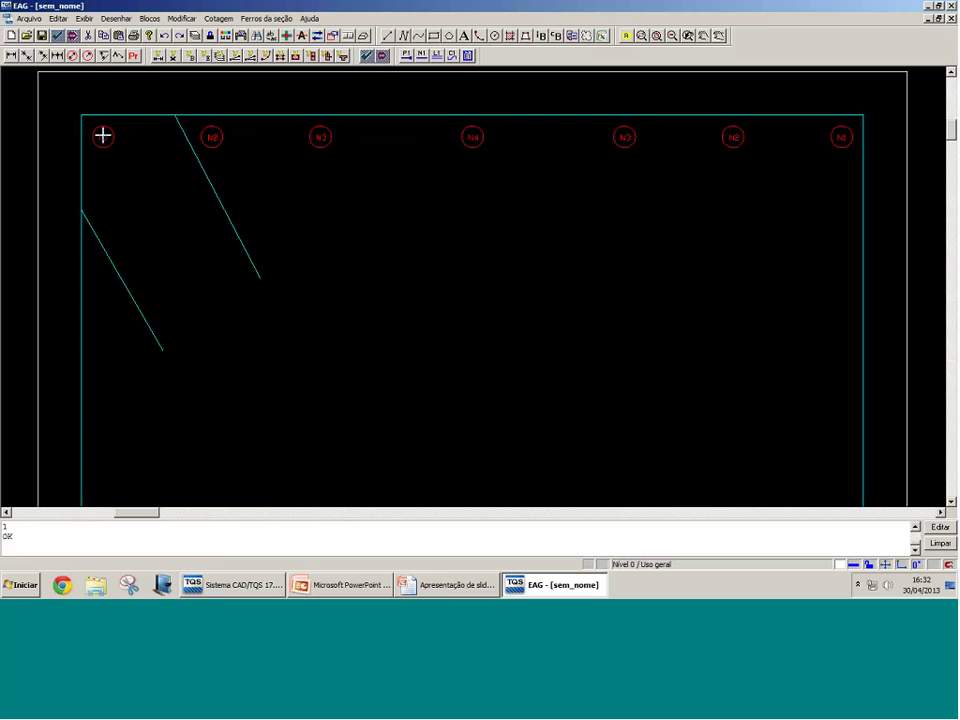
double_click(102, 136)
key("Escape")
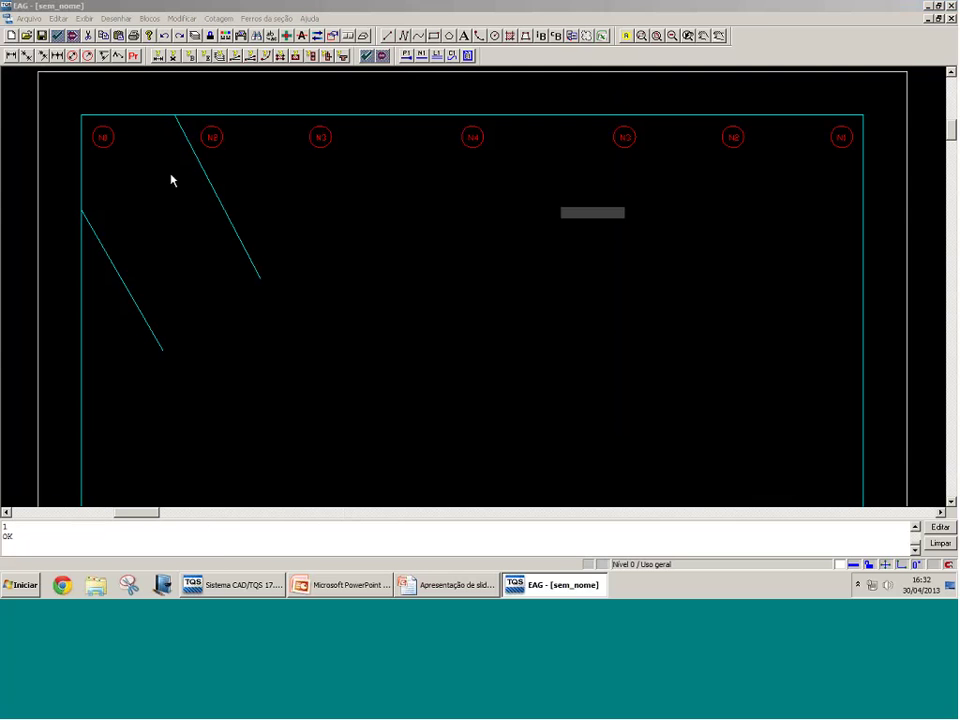
double_click(833, 137)
key("Return")
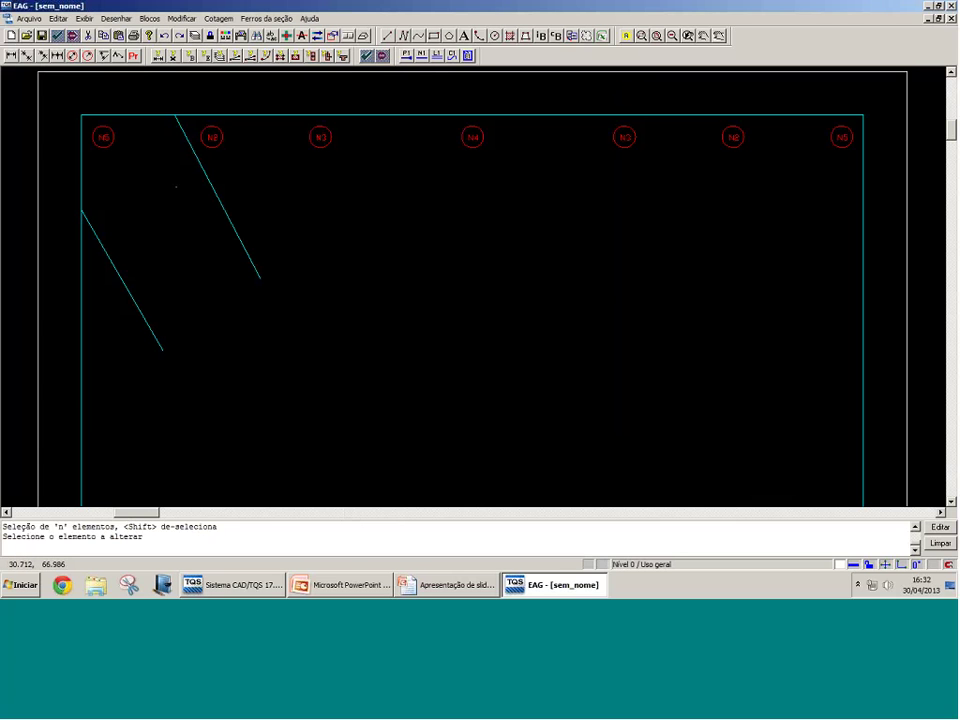
Step: Renumber both N2 labels in the upper bar row as N6
left_click(730, 144)
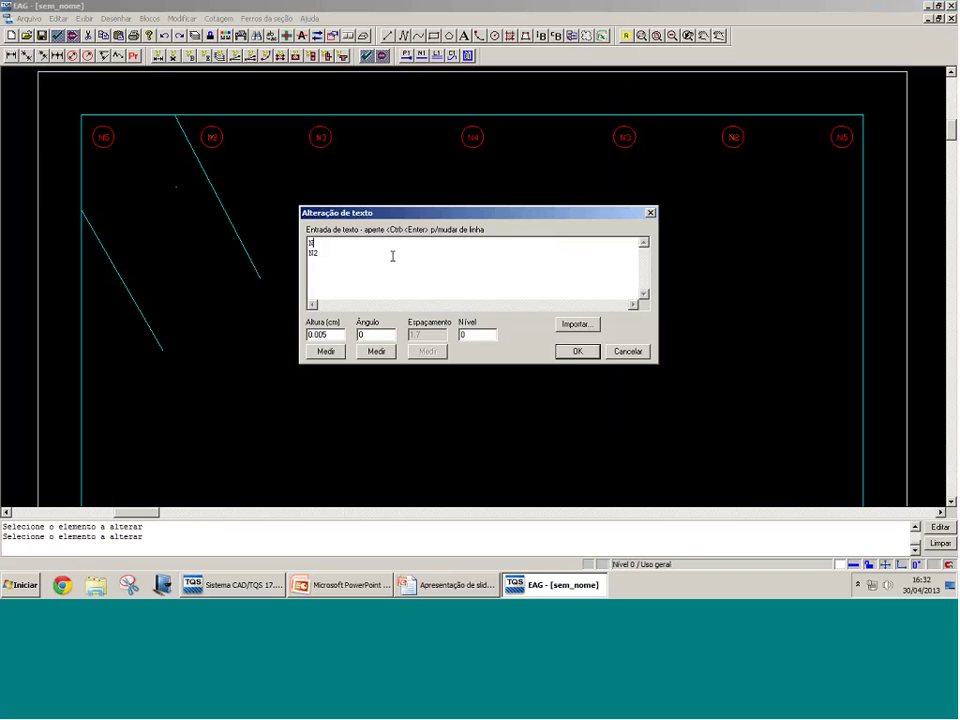
key("Return")
left_click(404, 256)
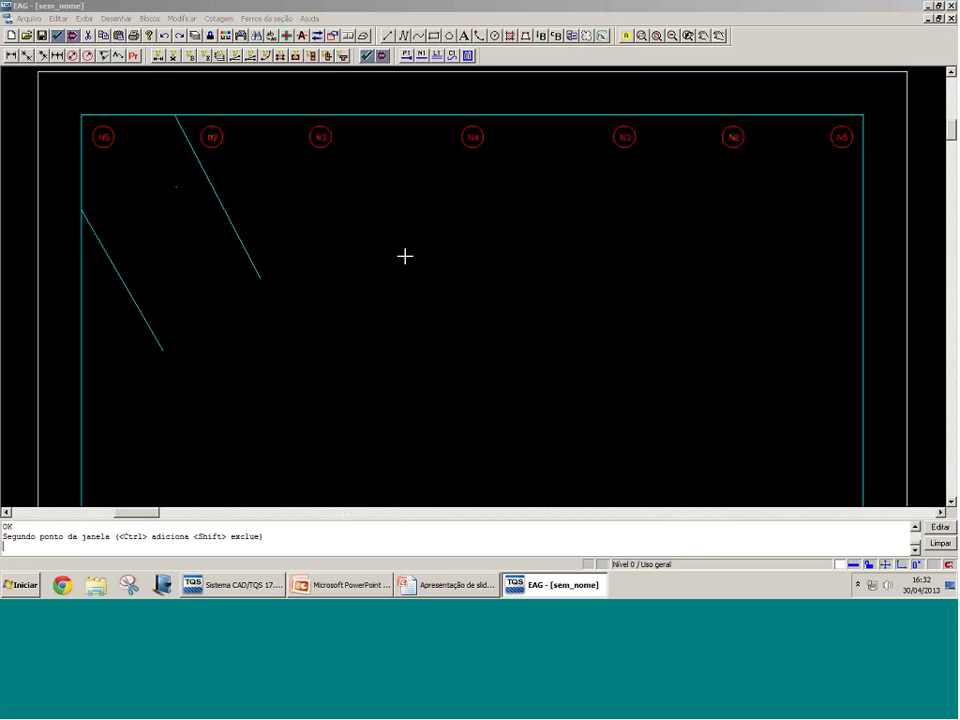
Step: Renumber both N3 labels in the upper bar row as N7 and the central N4 label as N8
left_click(322, 134)
left_click(625, 140)
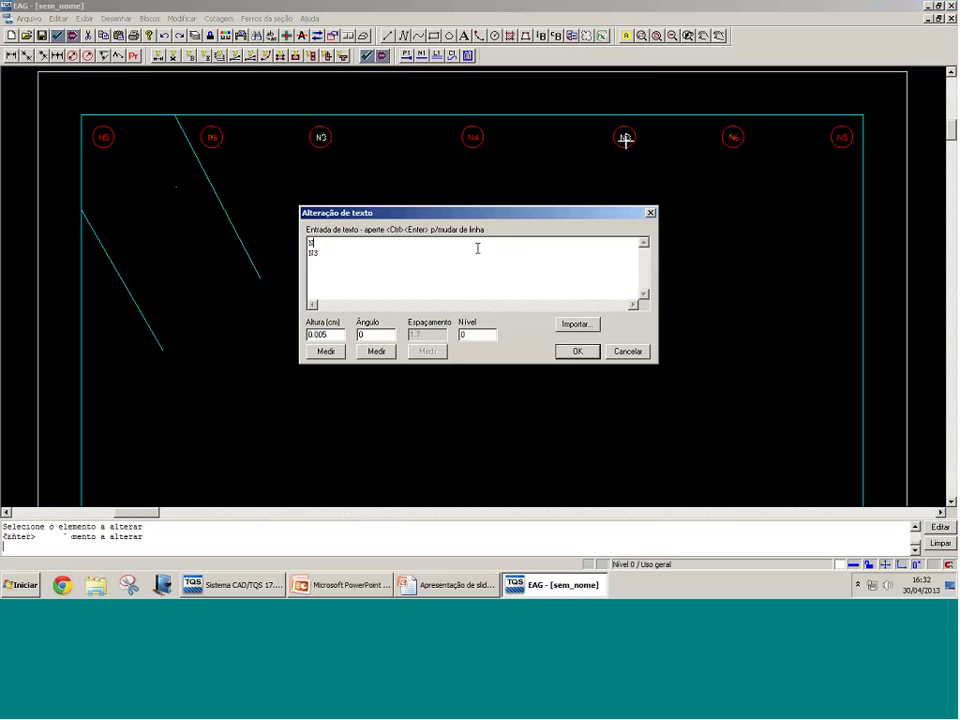
key("Return")
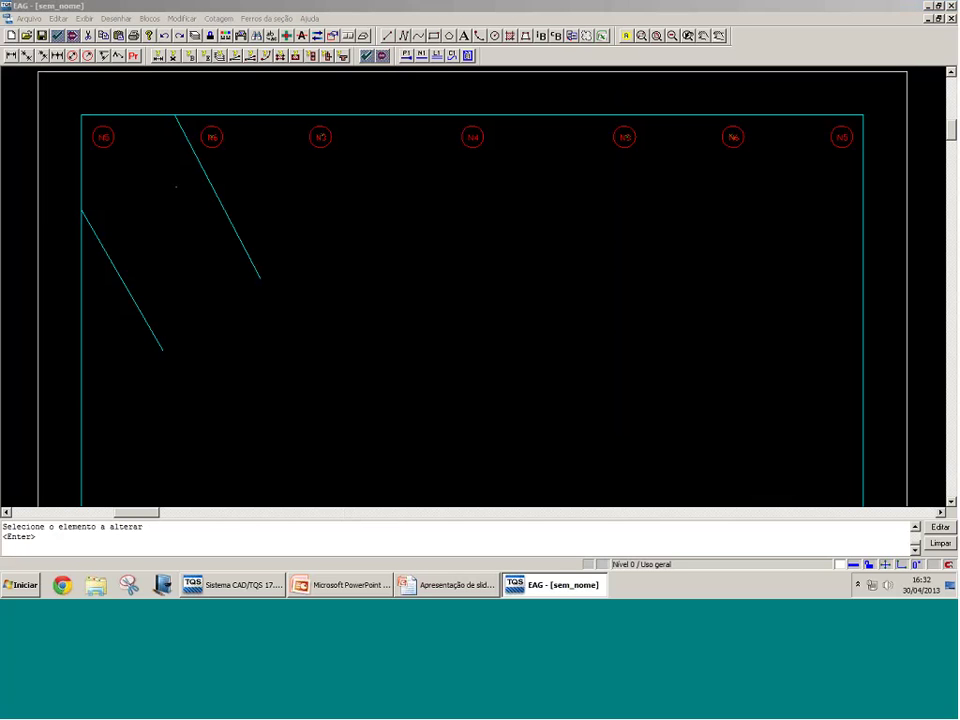
key("Return")
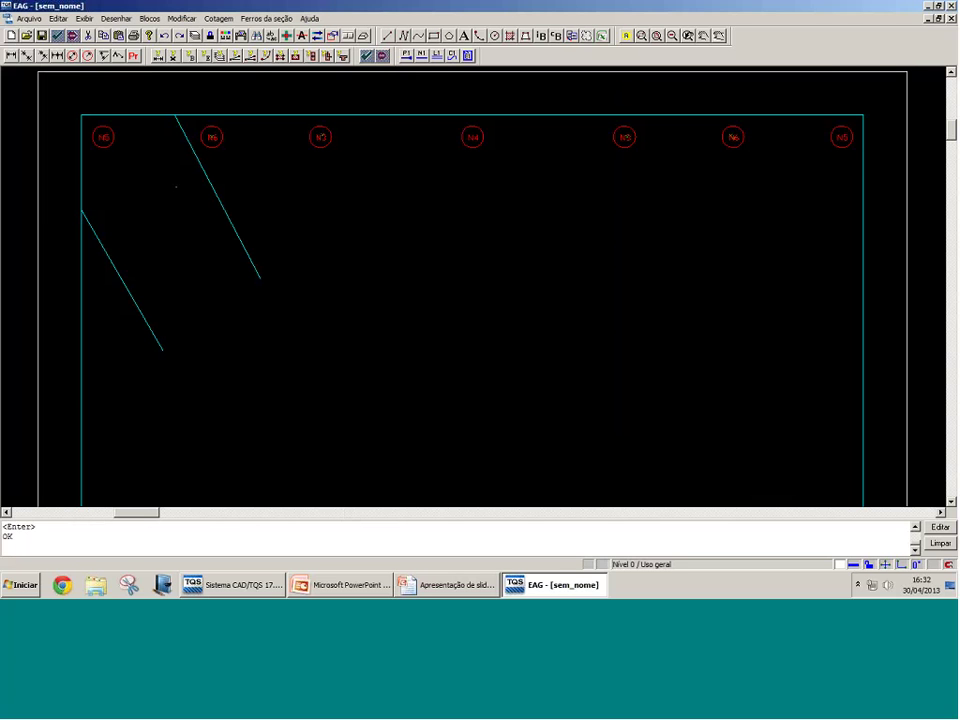
Step: Insert lateral bars with position number 1, placed 5 above each of the two outermost bottom flexural bars
scroll(413, 147, "down", 1)
scroll(413, 147, "down", 4)
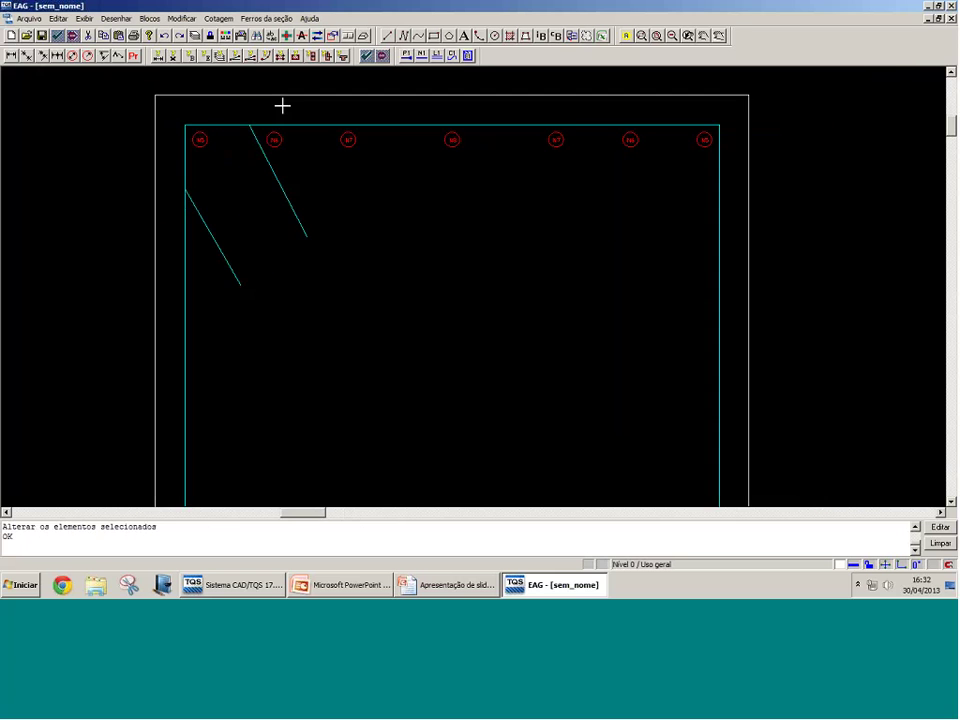
scroll(259, 213, "down", 2)
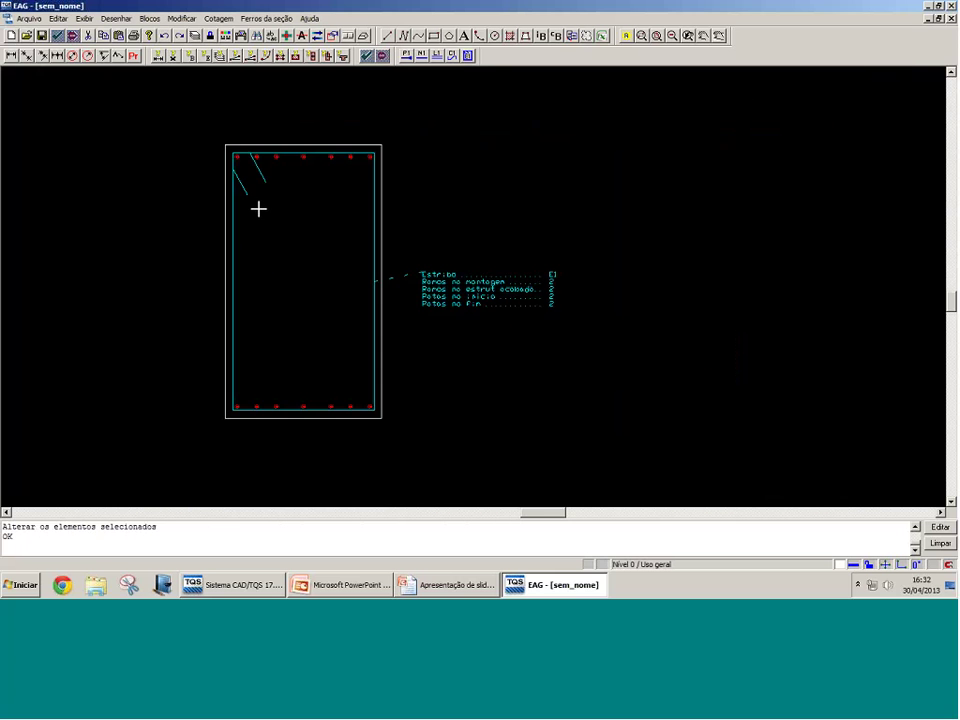
scroll(259, 208, "up", 3)
scroll(307, 117, "up", 2)
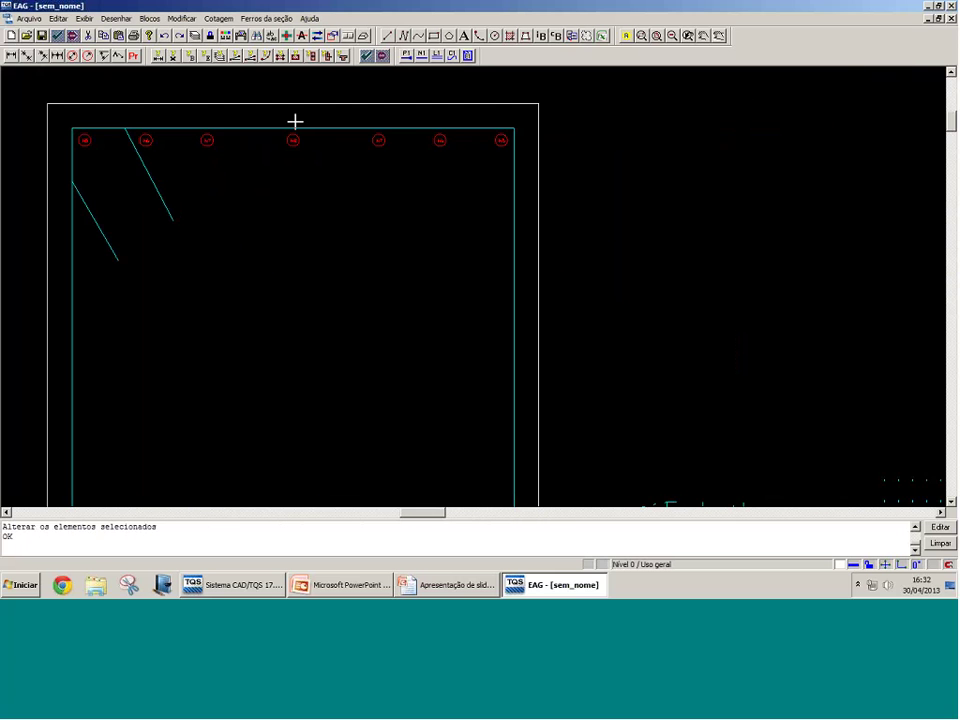
scroll(244, 94, "down", 3)
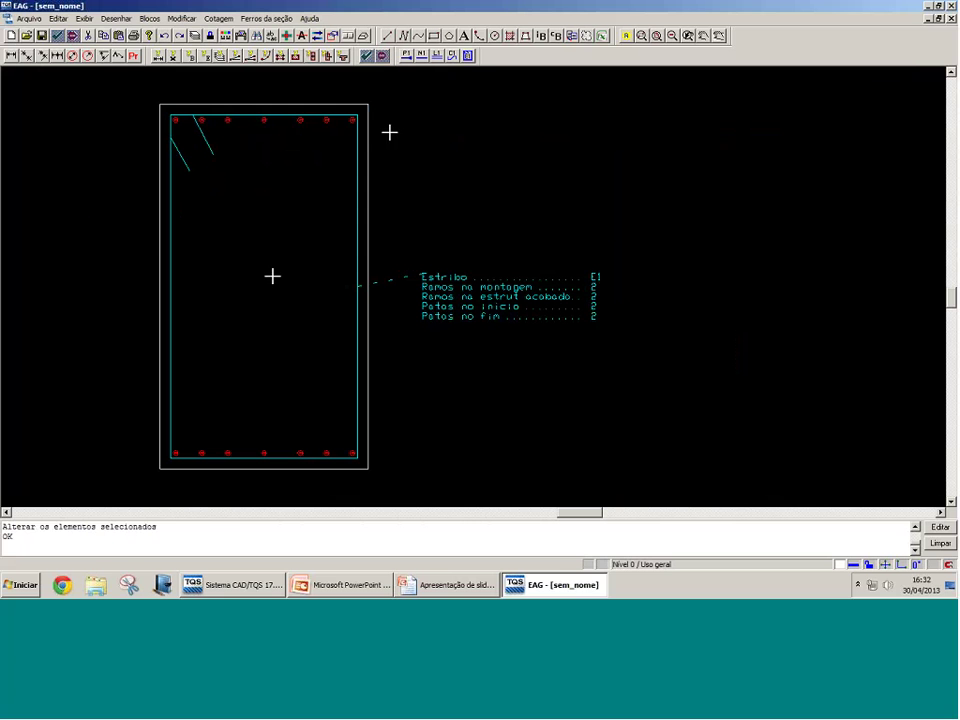
left_click(437, 56)
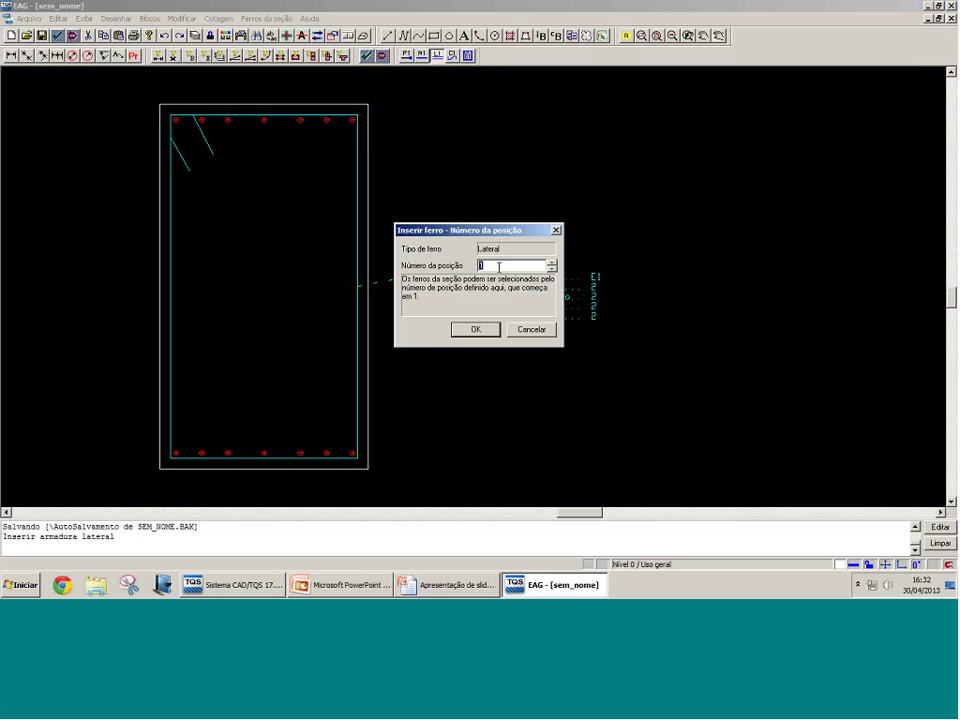
left_click(478, 330)
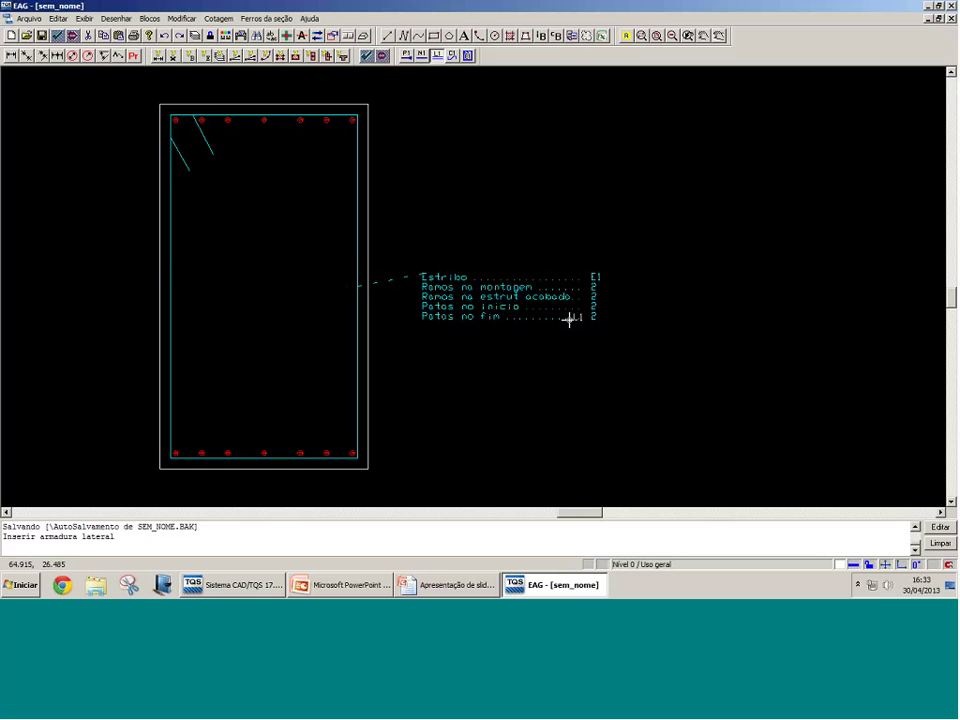
scroll(255, 388, "up", 3)
scroll(200, 373, "down", 2)
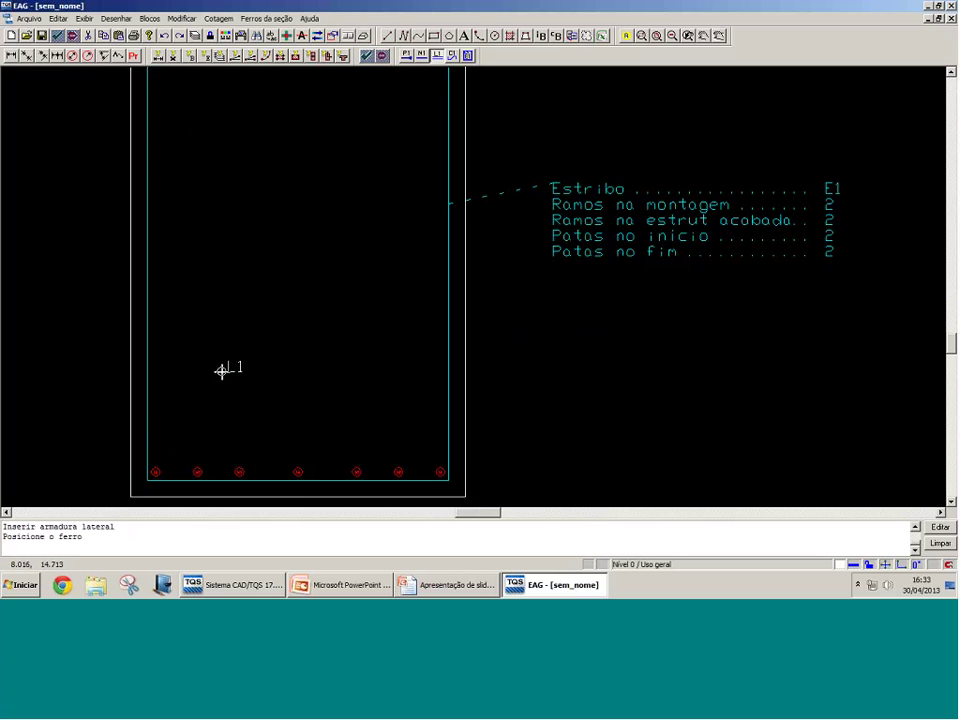
scroll(173, 445, "up", 2)
left_click(165, 457)
type("5")
key("Return")
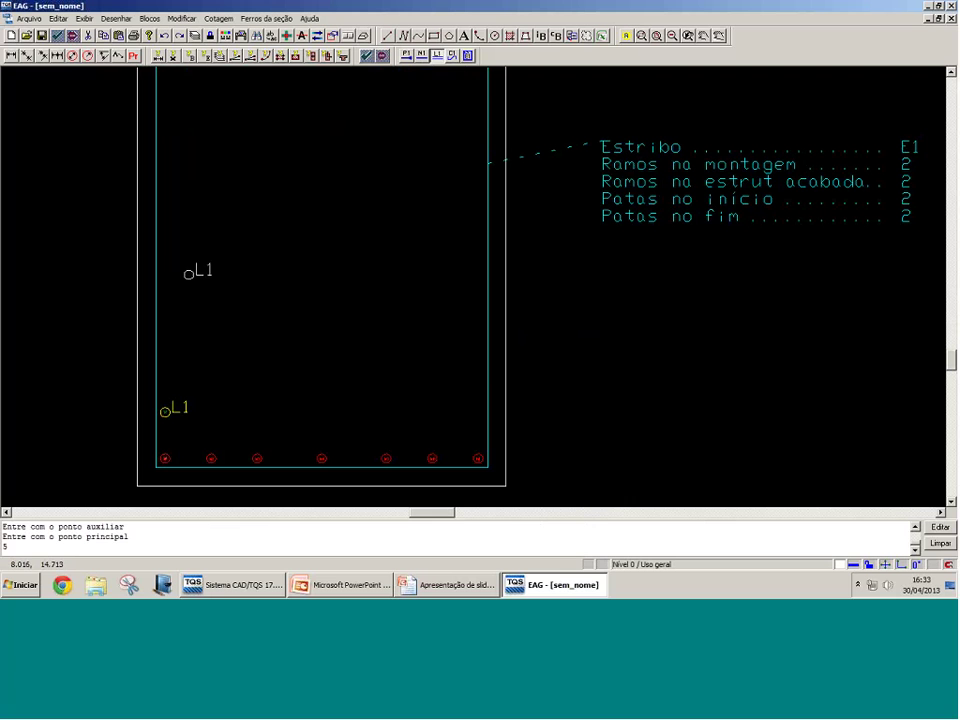
left_click(477, 456)
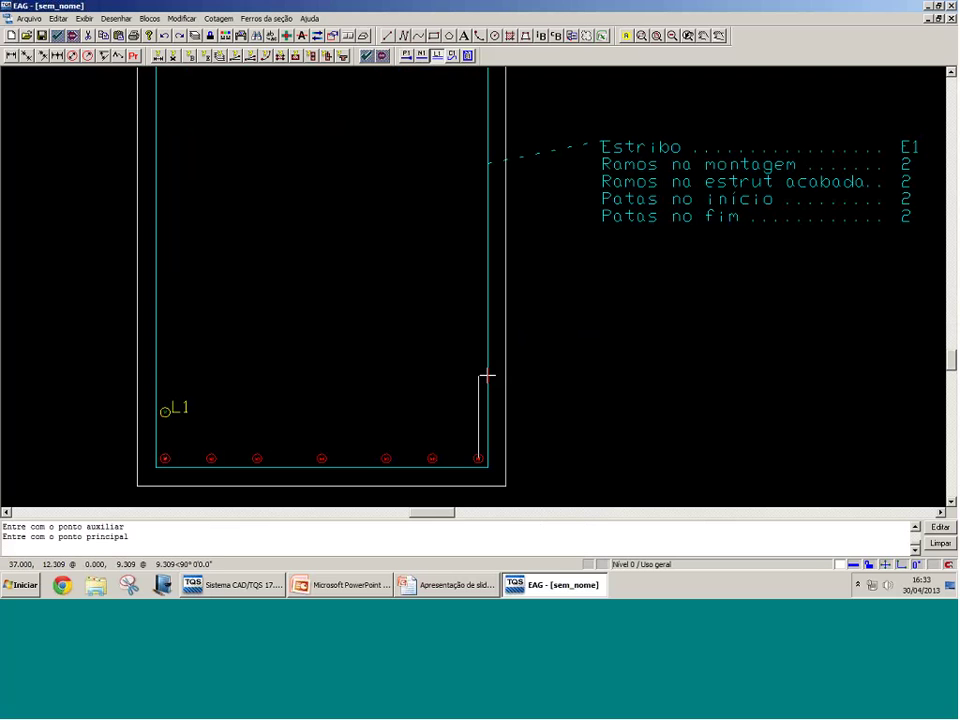
type("5")
key("Return")
Step: Insert a second pair of L1 lateral bars 10 above the first pair, using those bars as auxiliary points
scroll(210, 459, "down", 2)
key("a")
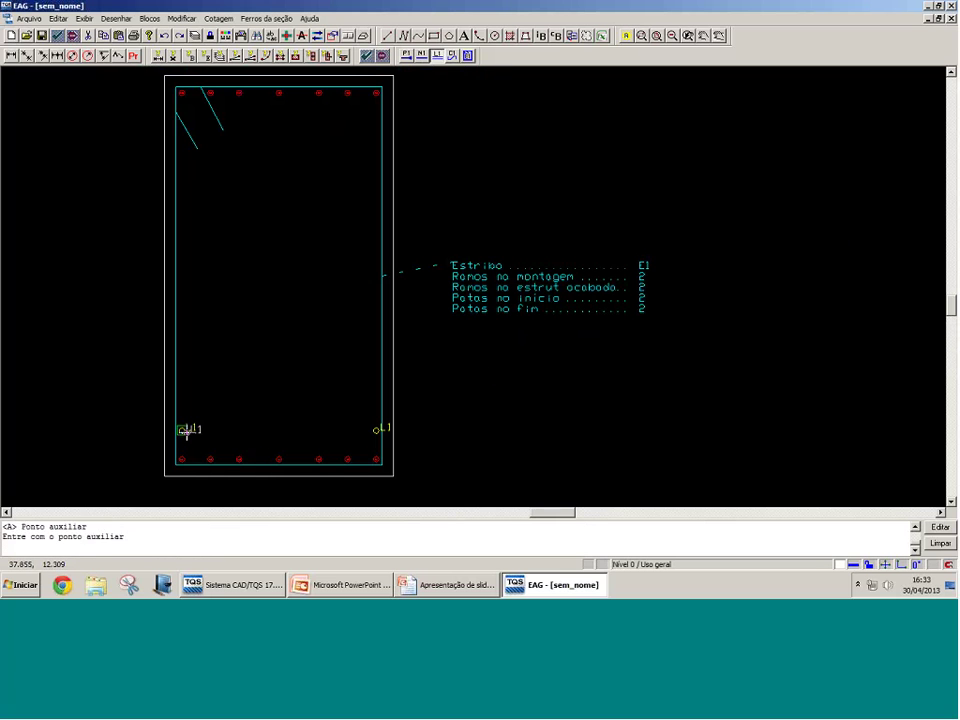
left_click(186, 433)
type("10")
key("Return")
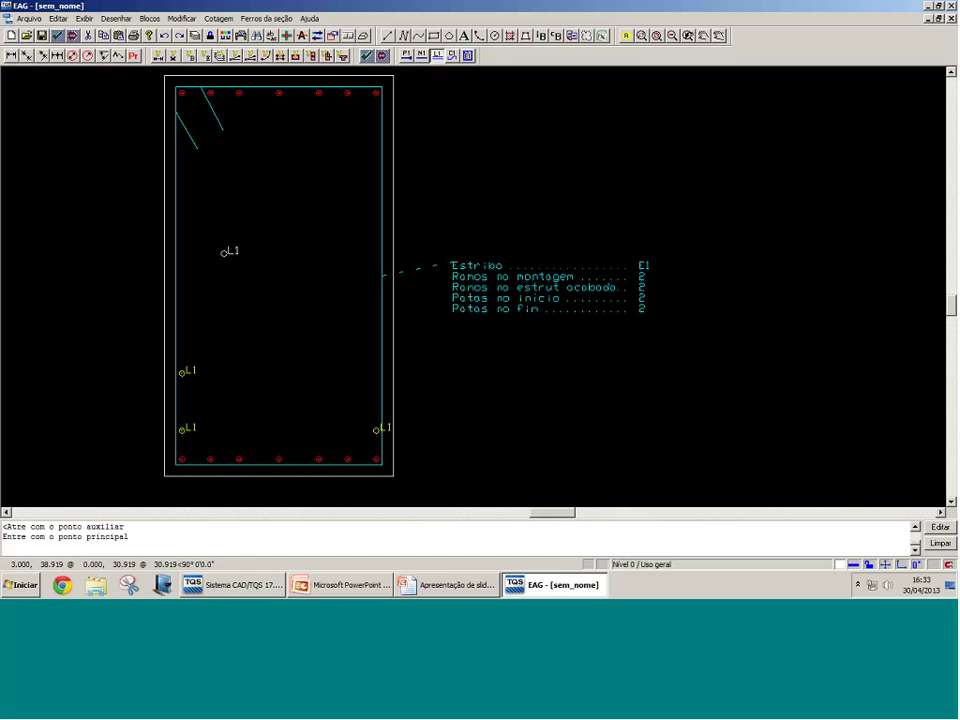
left_click(377, 426)
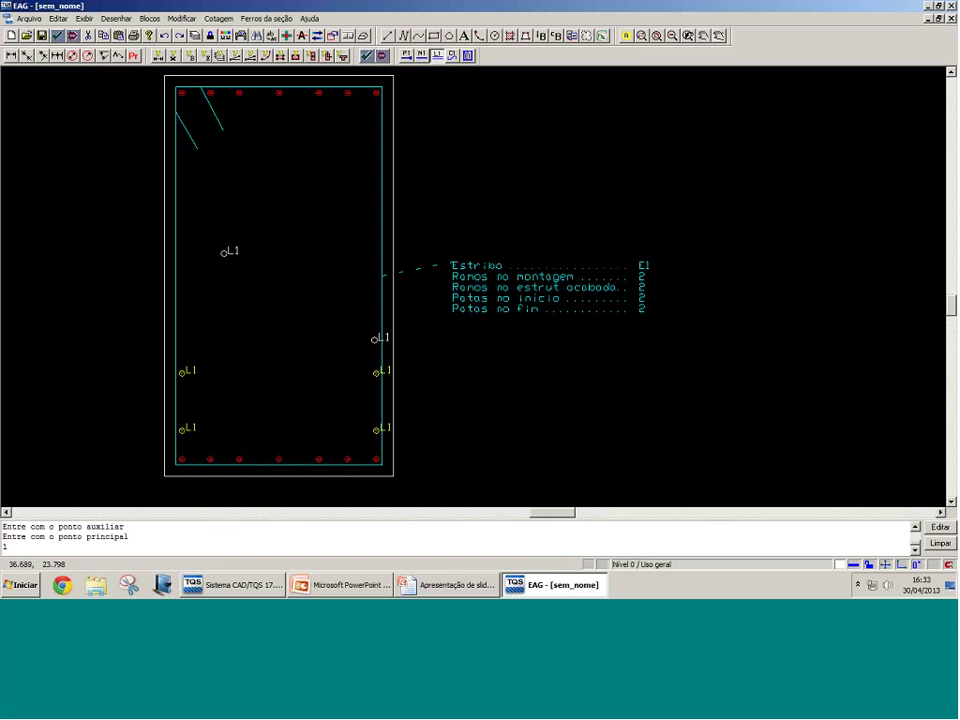
Step: Insert a third pair of L1 lateral bars 10 above the second pair
left_click(189, 306)
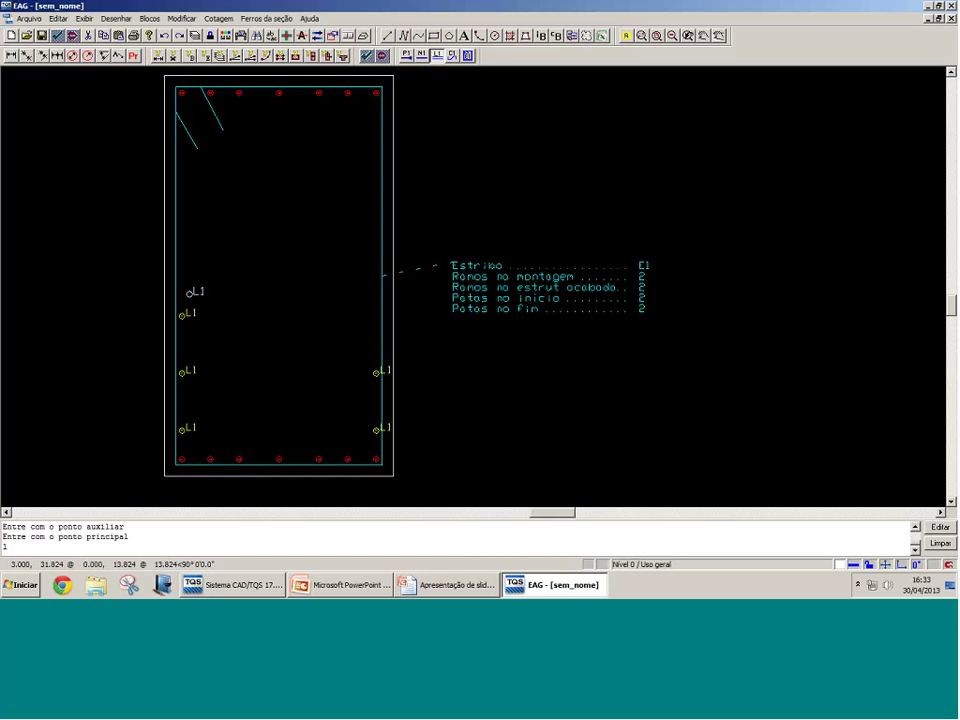
type("0")
key("Return")
left_click(376, 372)
left_click(386, 261)
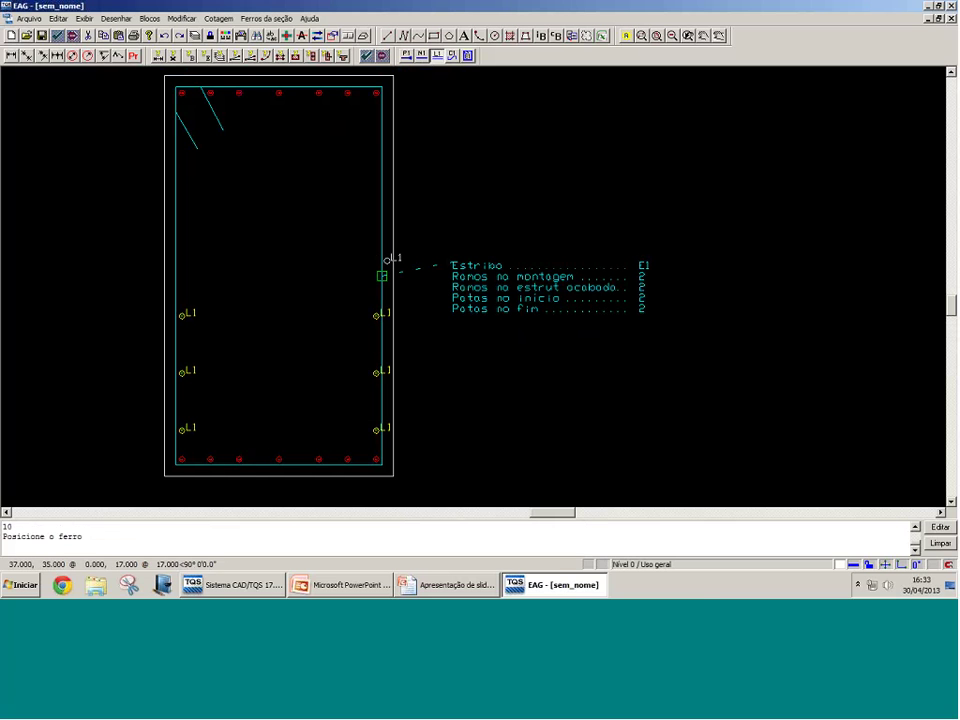
Step: Copy the L1 lateral bars upward along both sides to form three more rows spaced 10 apart, up to the stirrup hooks
scroll(701, 597, "up", 1)
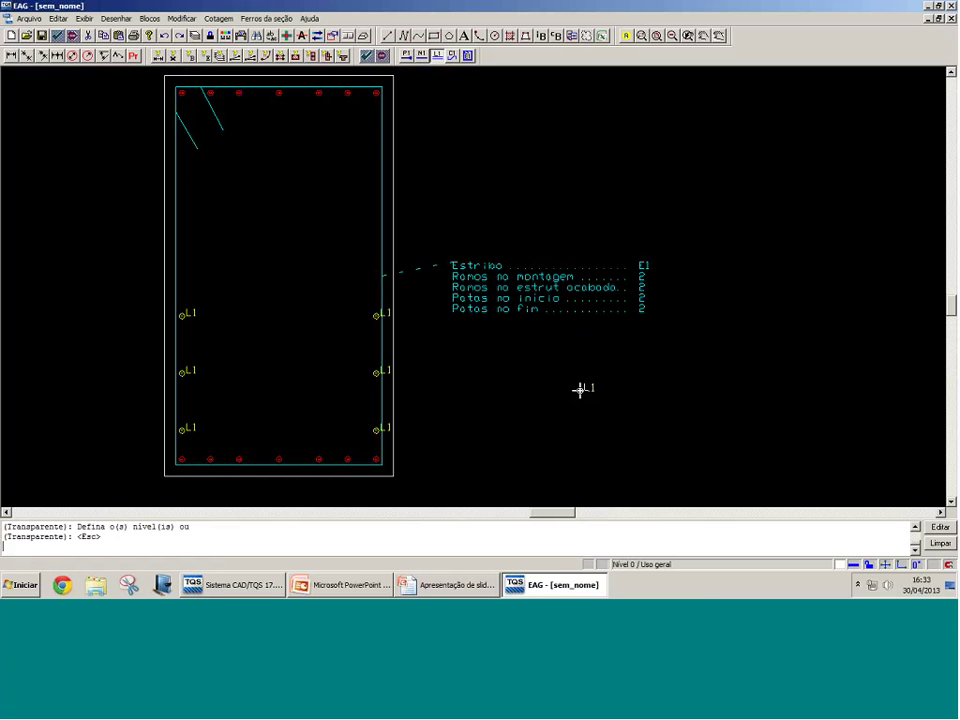
scroll(580, 390, "up", 3)
left_click(156, 281)
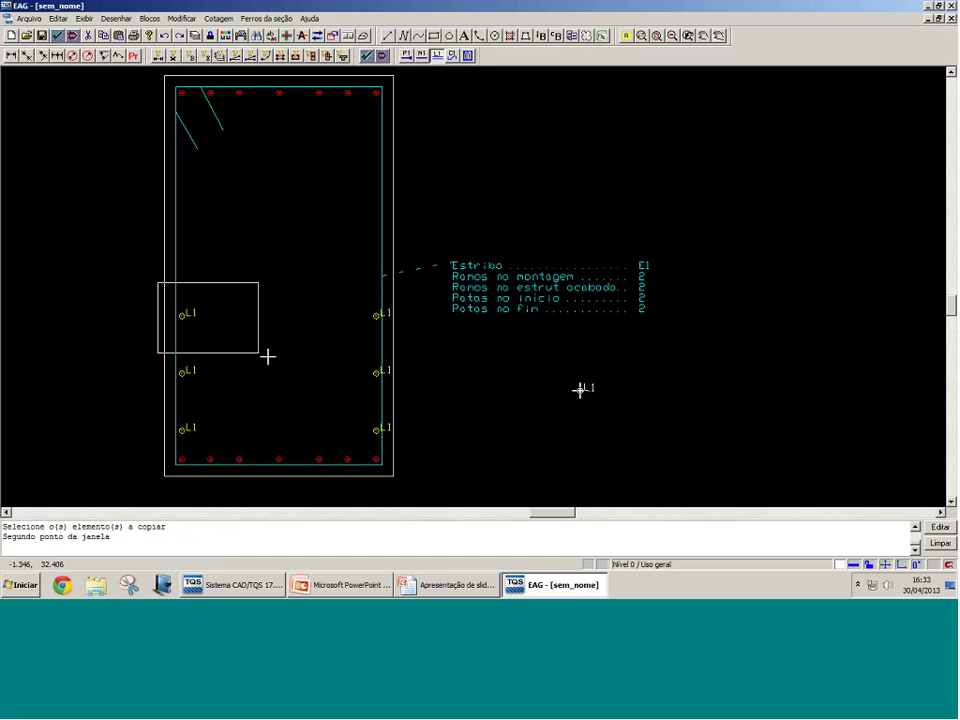
left_click(376, 430)
left_click(376, 315)
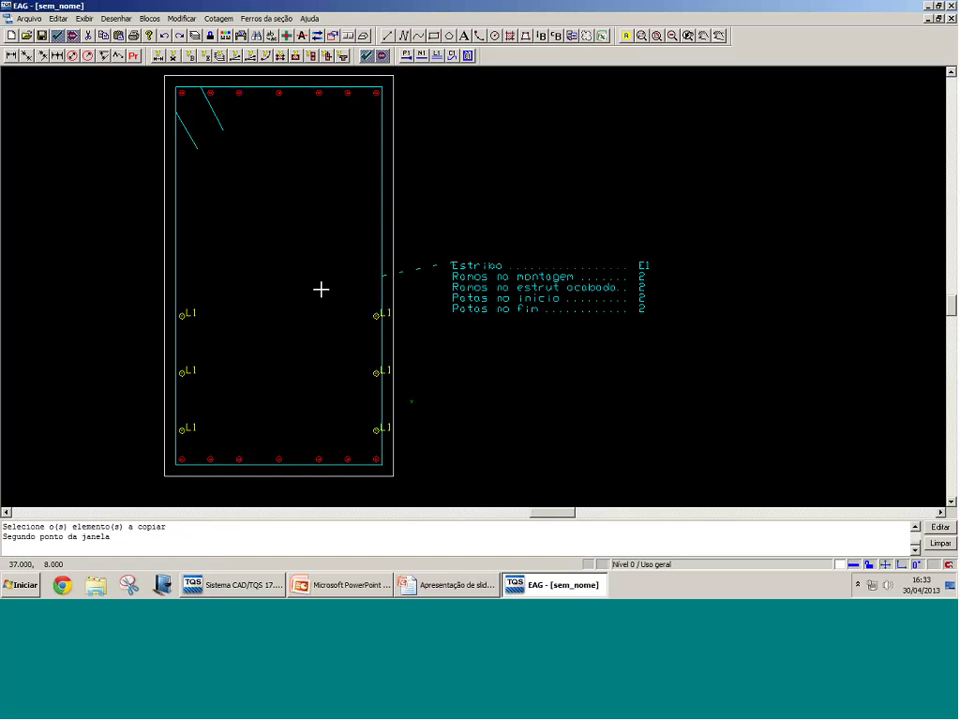
left_click(138, 168)
left_click(402, 208)
left_click(182, 258)
left_click(182, 201)
scroll(229, 206, "down", 1)
middle_click_drag(253, 242, 178, 241)
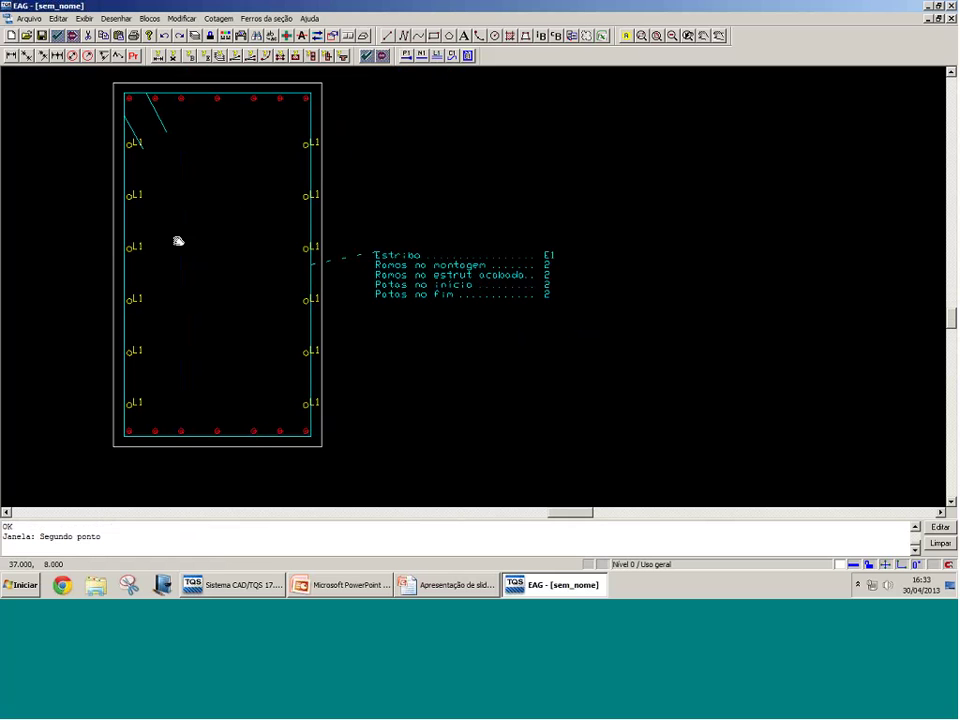
scroll(164, 221, "down", 1)
scroll(163, 226, "up", 3)
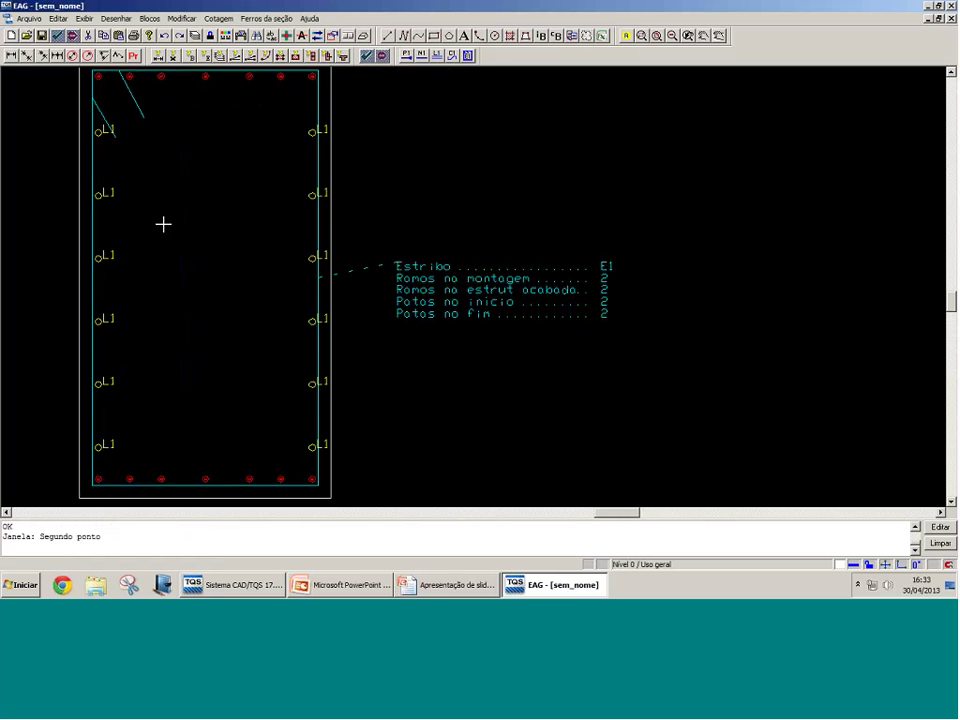
scroll(163, 223, "down", 1)
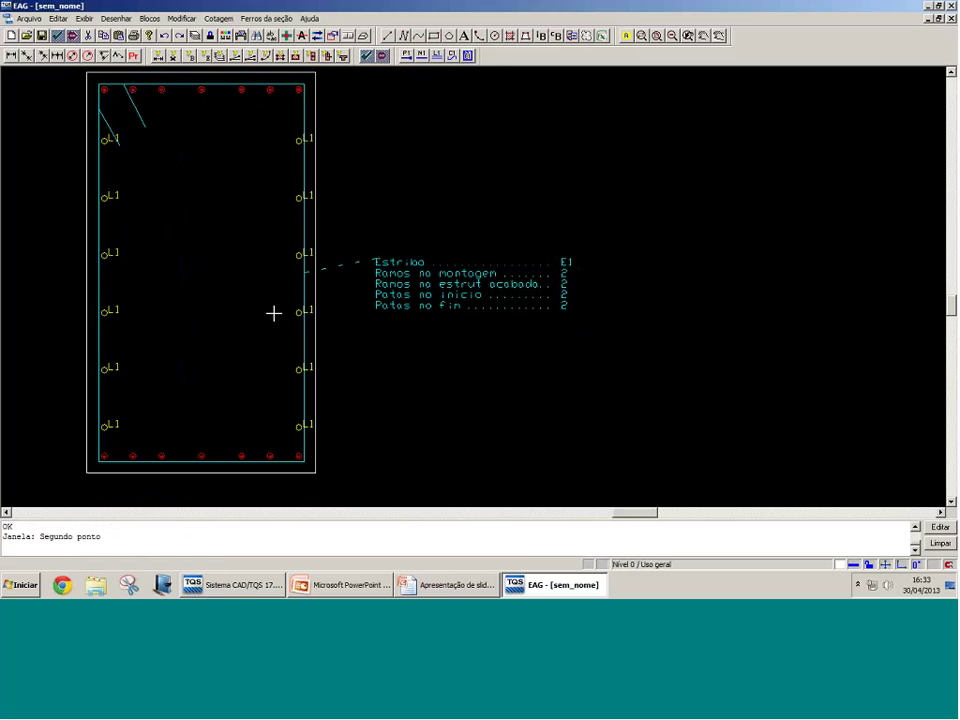
Step: Switch to Sistema CAD/TQS and examine the "Área para dimensionamento da armadura lateral" criterion in the precast beam detailing criteria
left_click(245, 585)
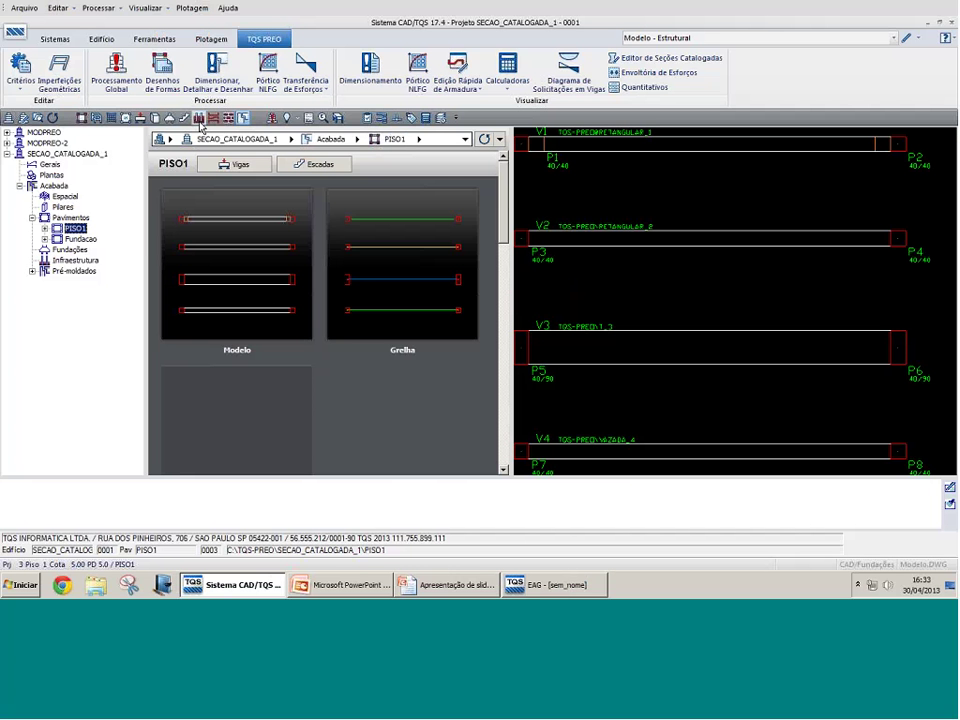
left_click(41, 108)
key("Return")
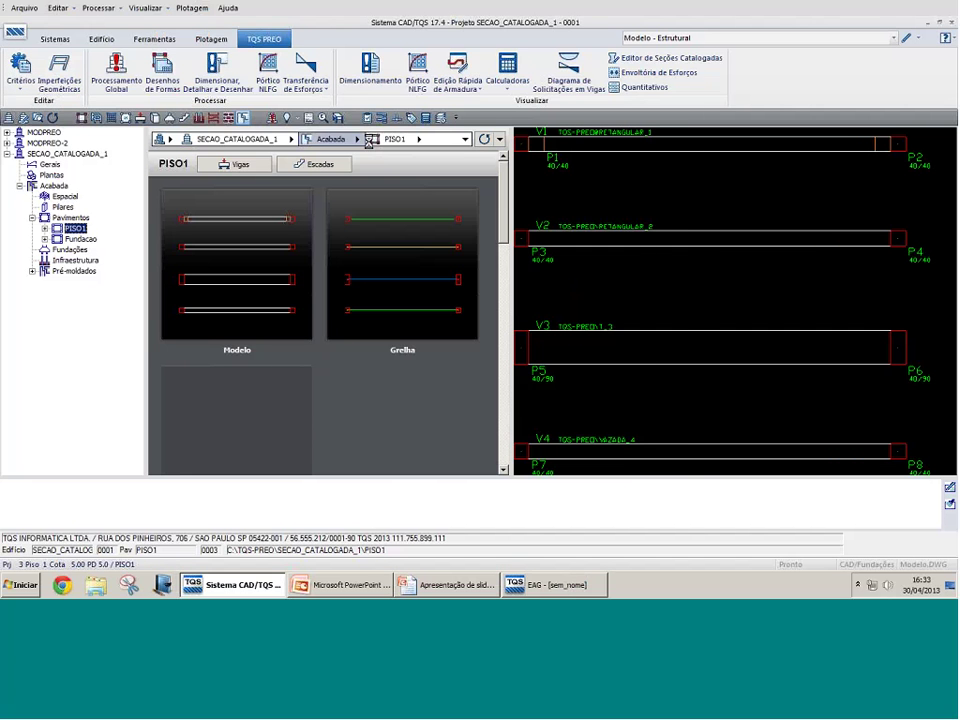
left_click(342, 98)
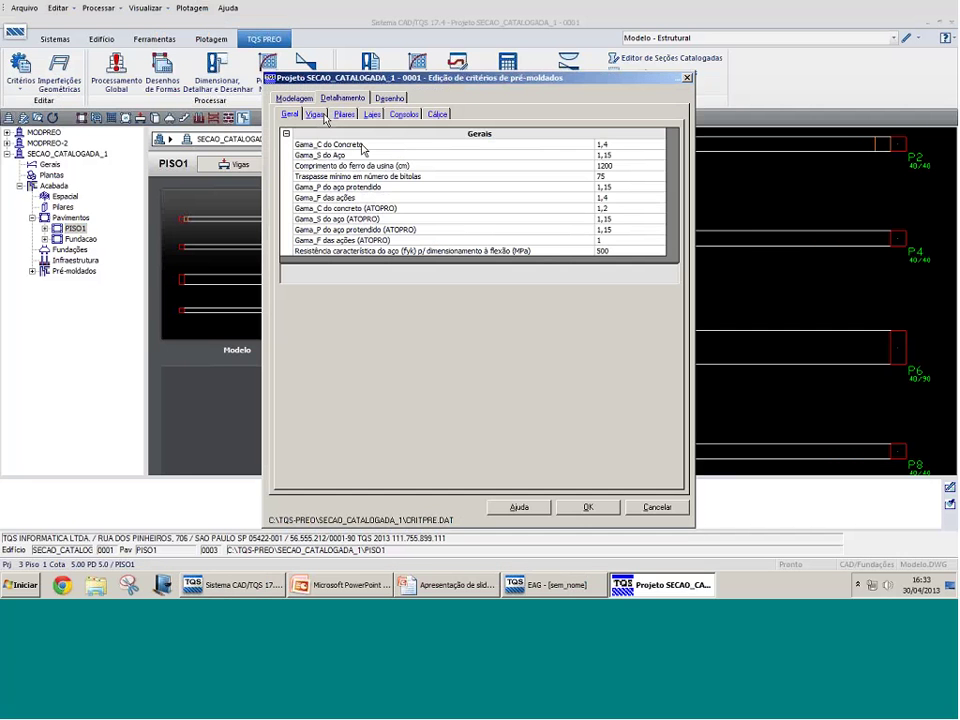
left_click(322, 116)
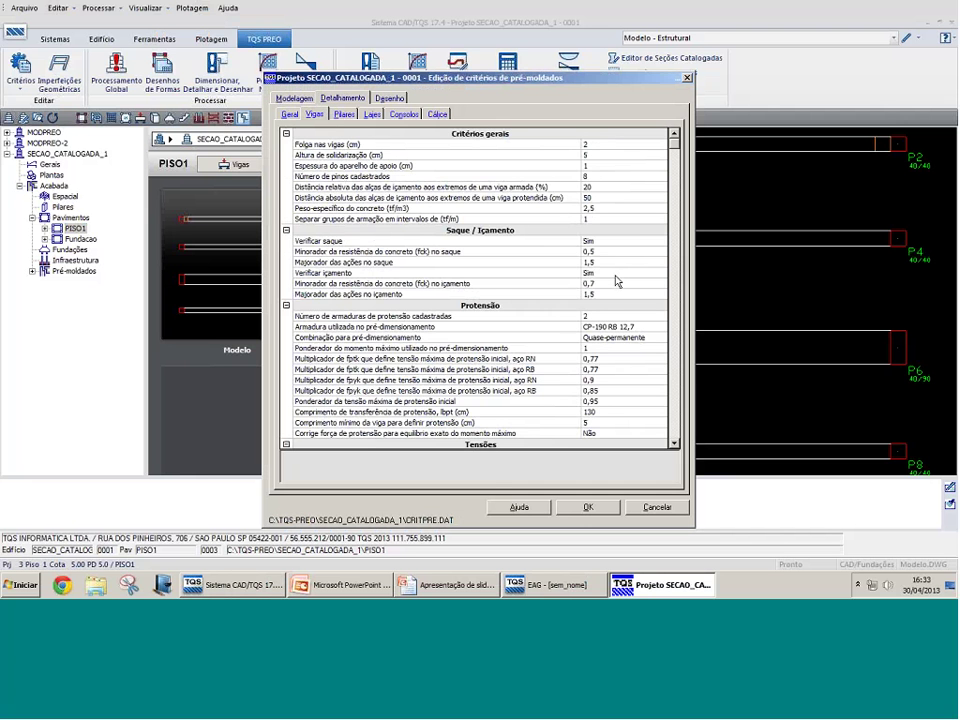
scroll(617, 281, "down", 3)
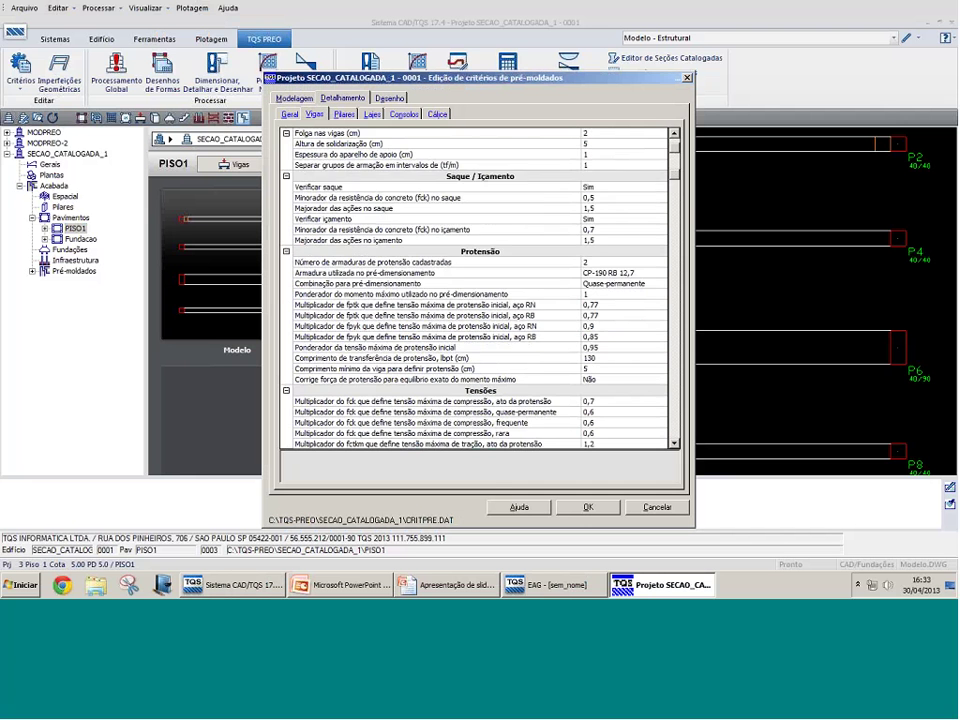
scroll(646, 298, "down", 10)
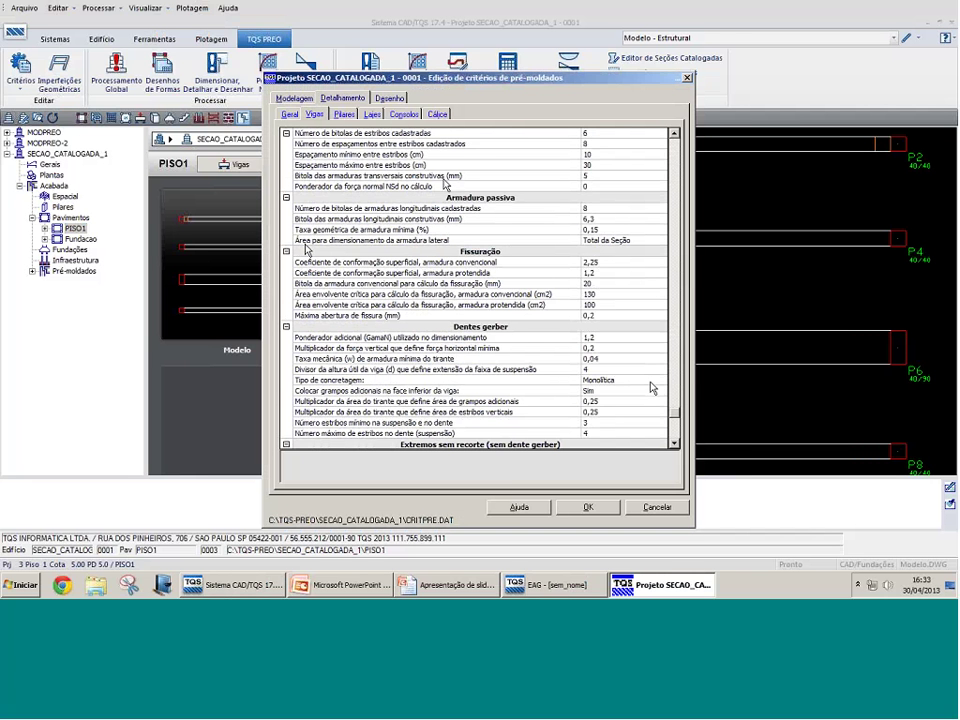
left_click(449, 240)
left_click(656, 242)
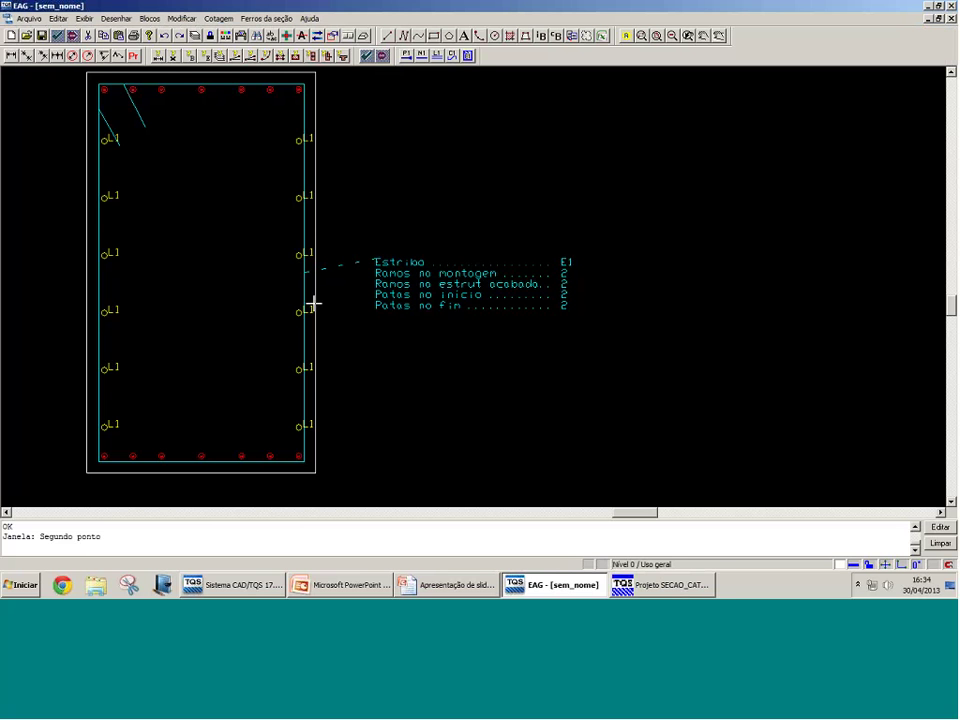
Step: Draw a closed multi-point rectangle across the full section width, from just above the top L1 bars to just below the bottom L1 bars
middle_click_drag(83, 222, 173, 234)
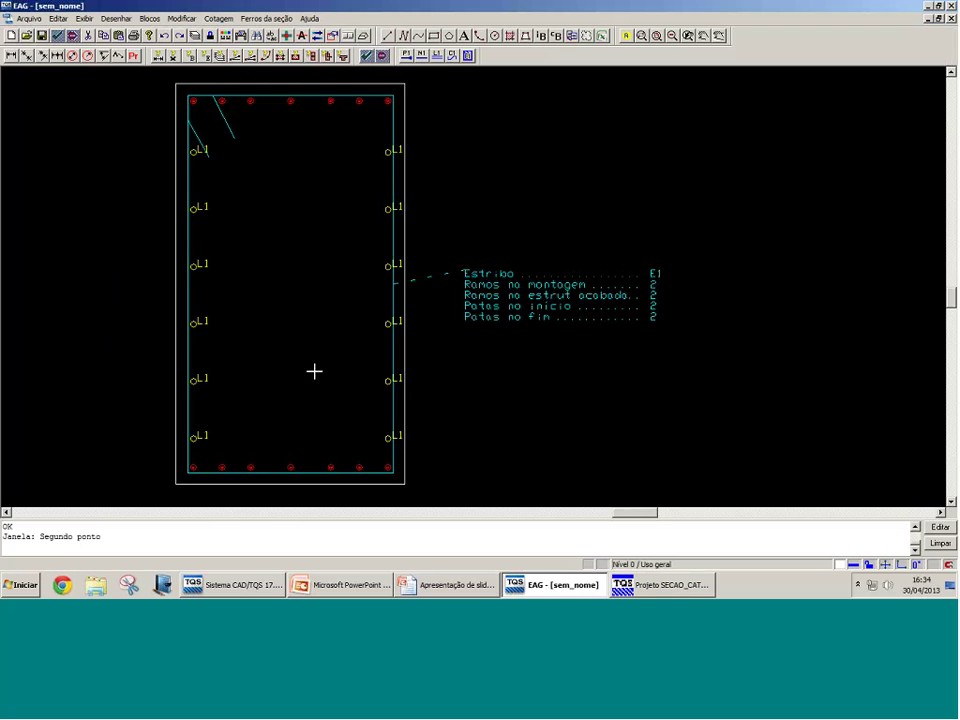
scroll(291, 365, "down", 2)
scroll(229, 333, "up", 2)
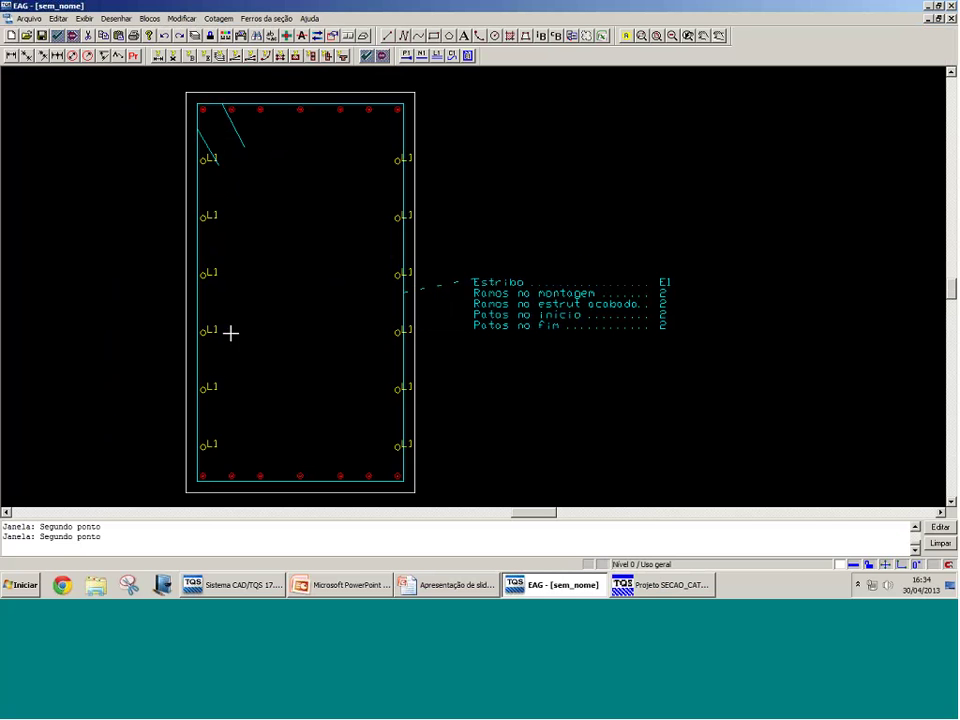
scroll(254, 289, "down", 1)
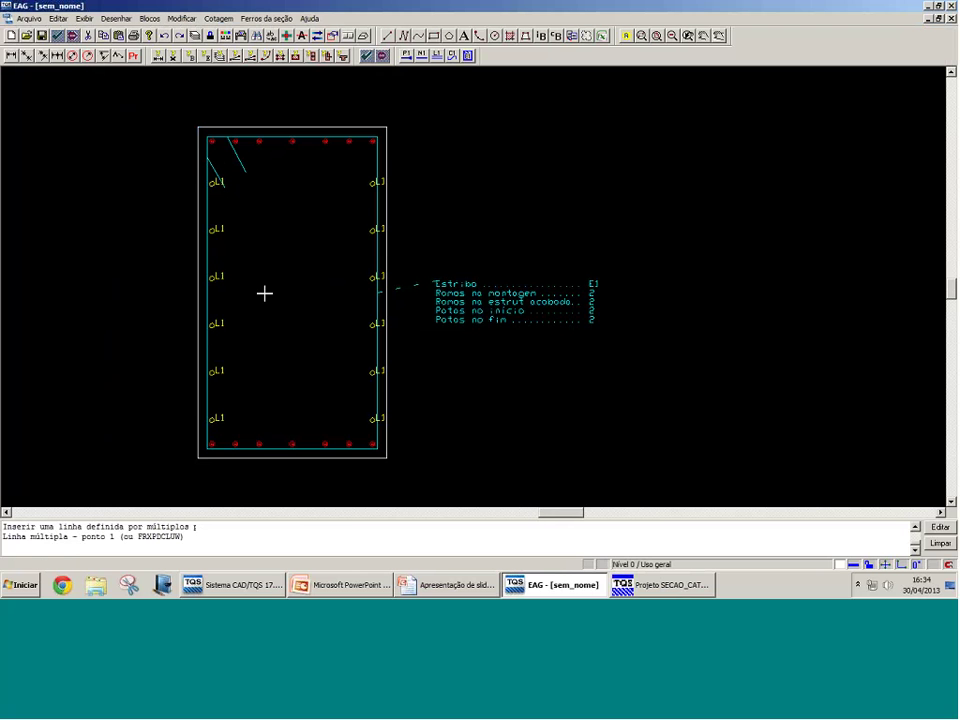
scroll(197, 172, "up", 4)
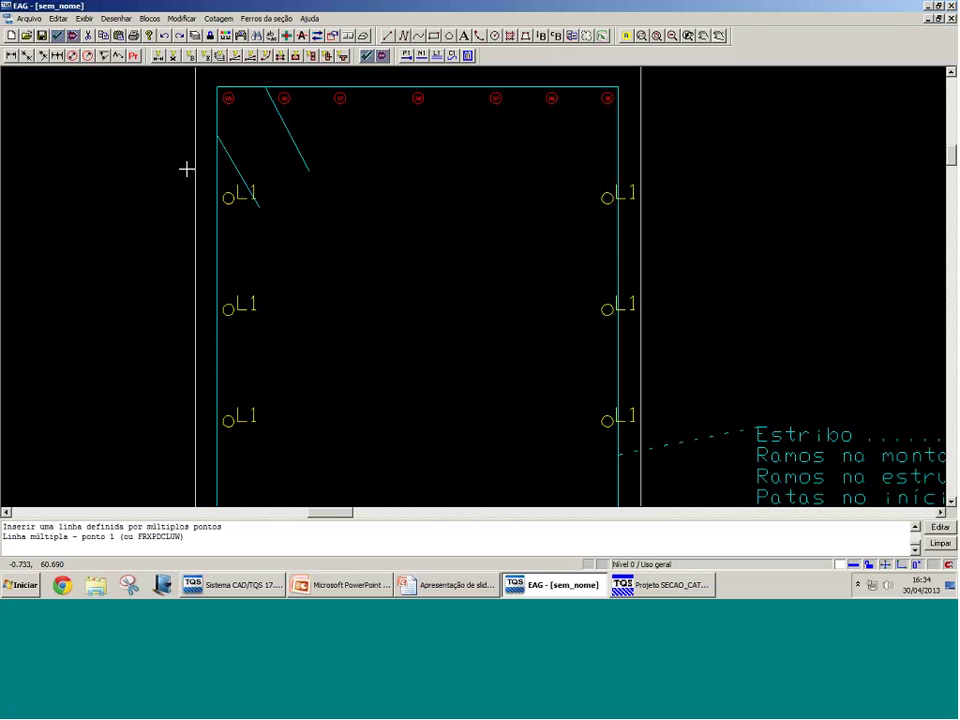
left_click(193, 186)
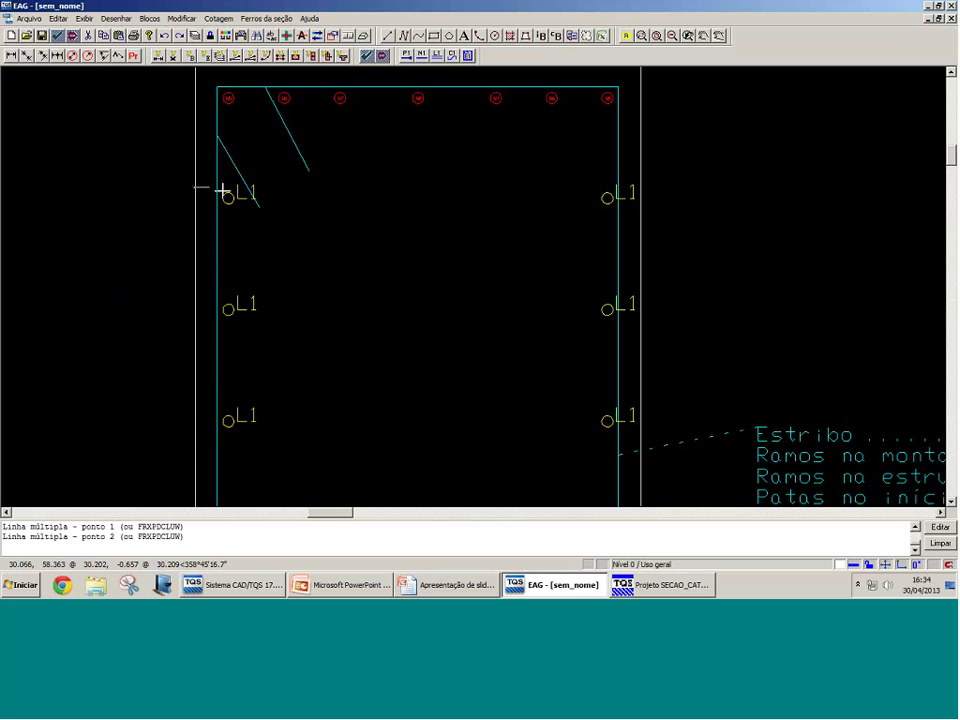
left_click(625, 186)
scroll(620, 187, "down", 3)
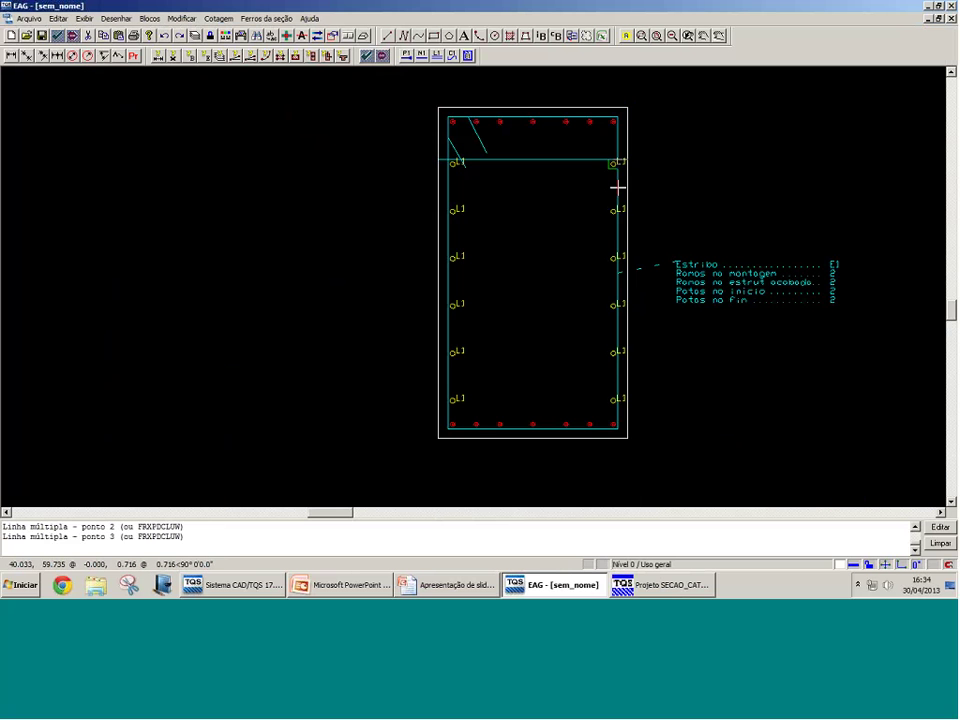
scroll(625, 404, "up", 2)
scroll(590, 422, "up", 3)
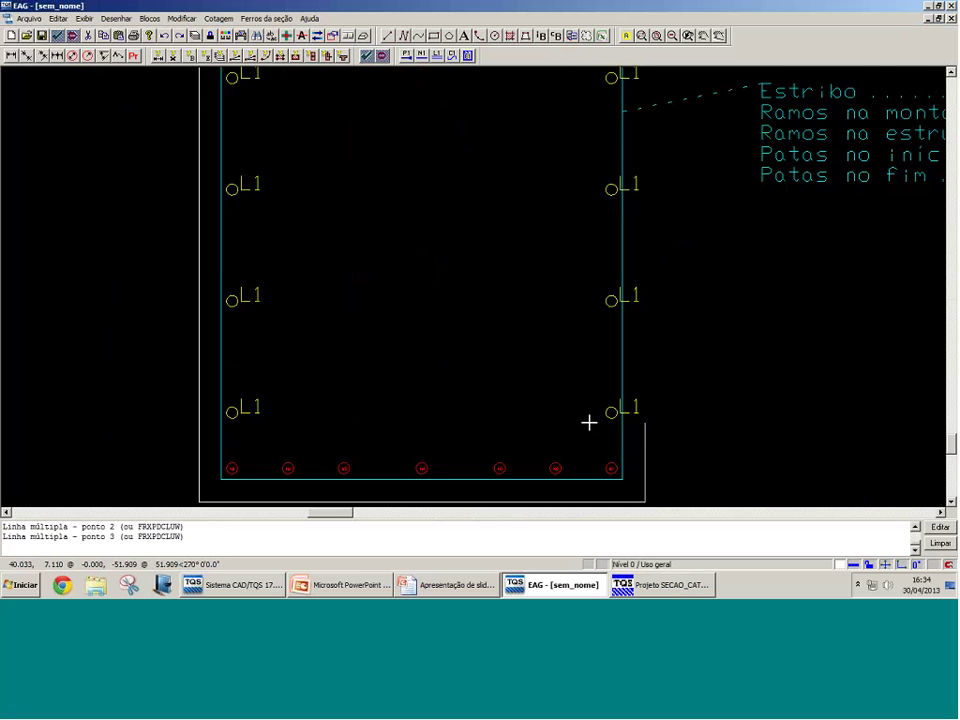
left_click(161, 420)
scroll(222, 437, "down", 9)
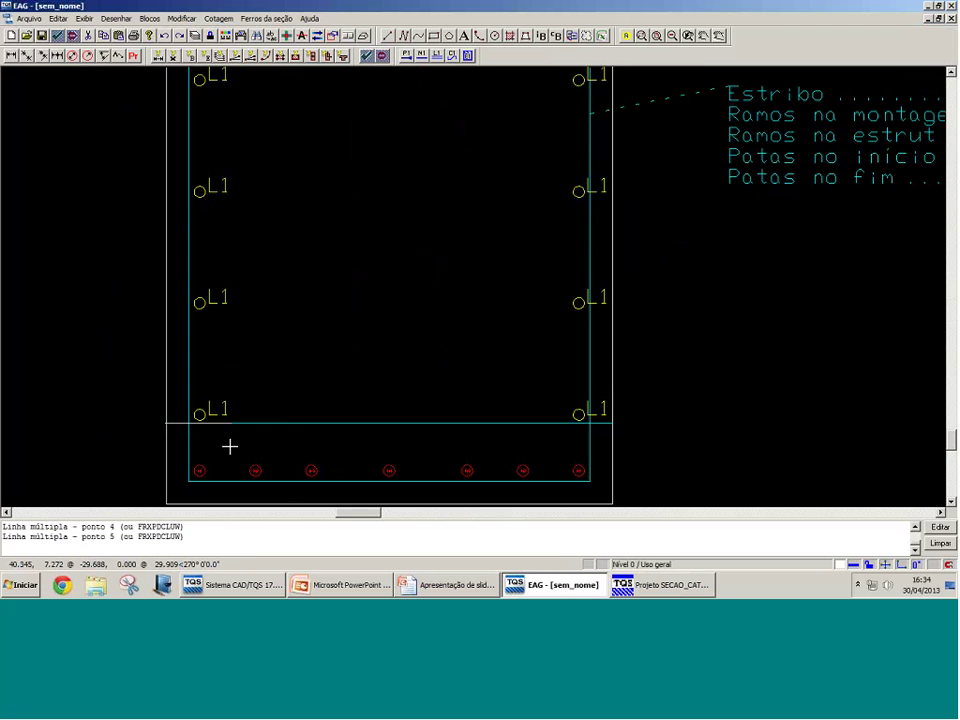
left_click(190, 158)
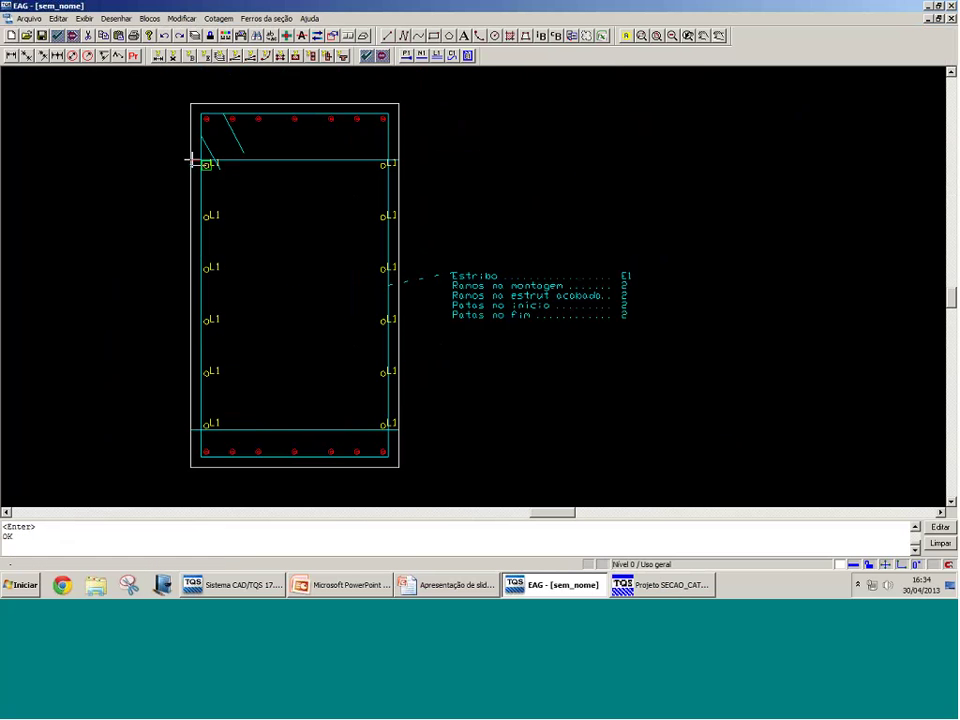
key("Return")
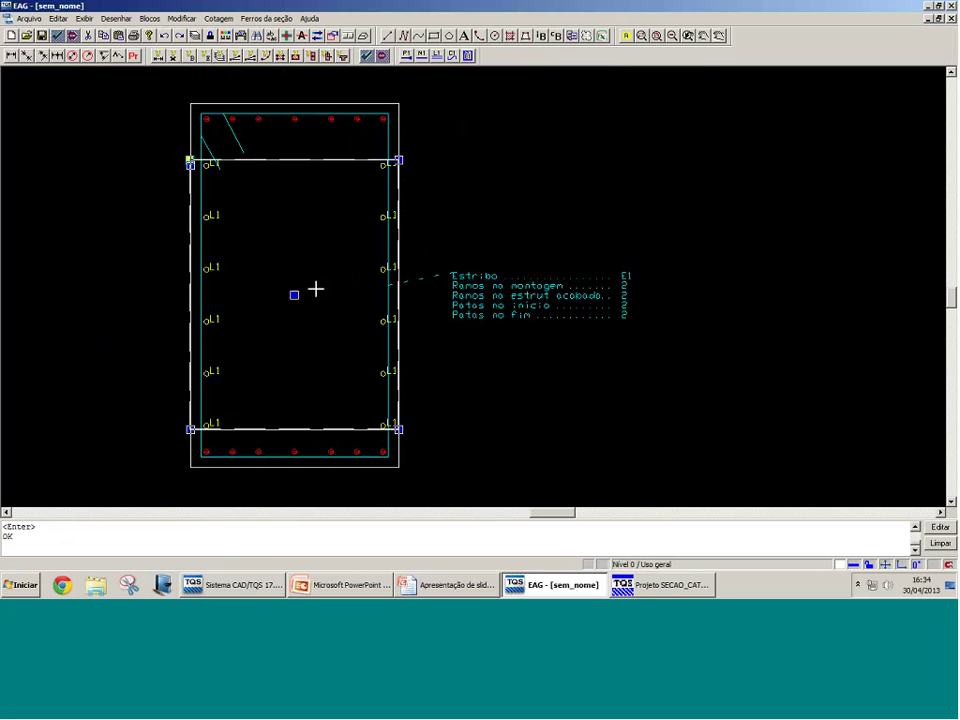
Step: Switch to the precast criteria, recheck the options described for "Área para dimensionamento da armadura lateral", and close the criteria without saving
scroll(259, 239, "down", 3)
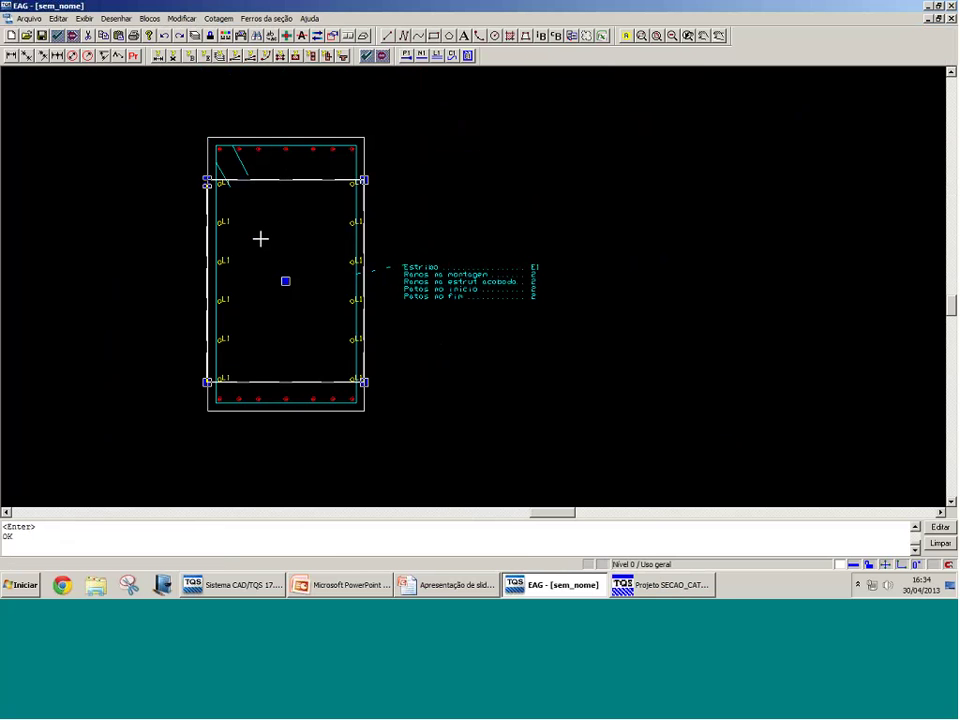
middle_click_drag(270, 229, 164, 211)
left_click(206, 234)
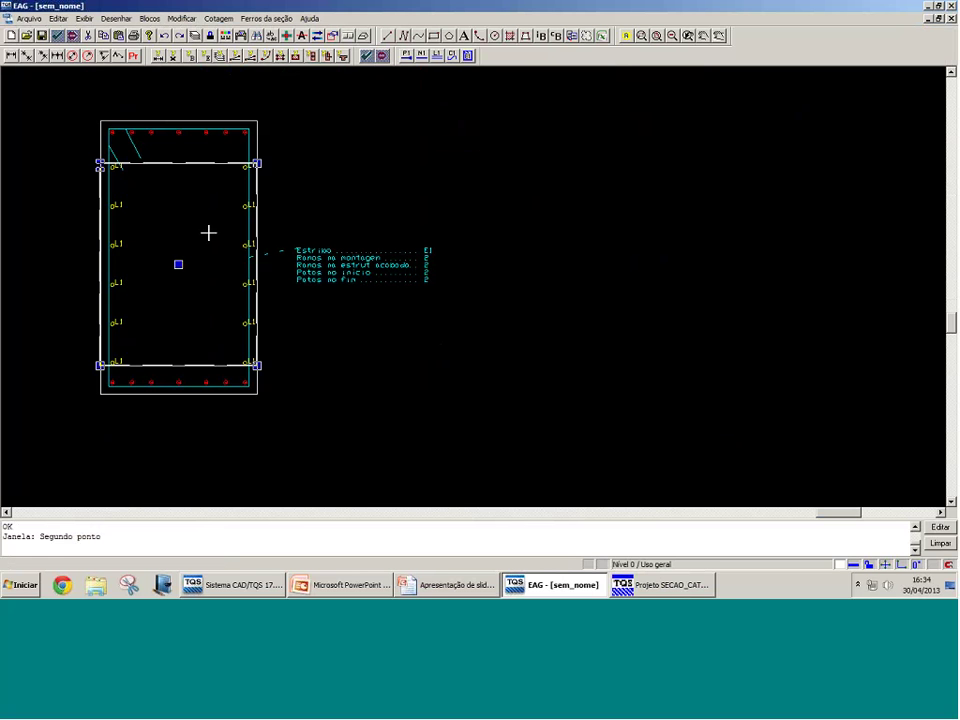
key("alt+Tab")
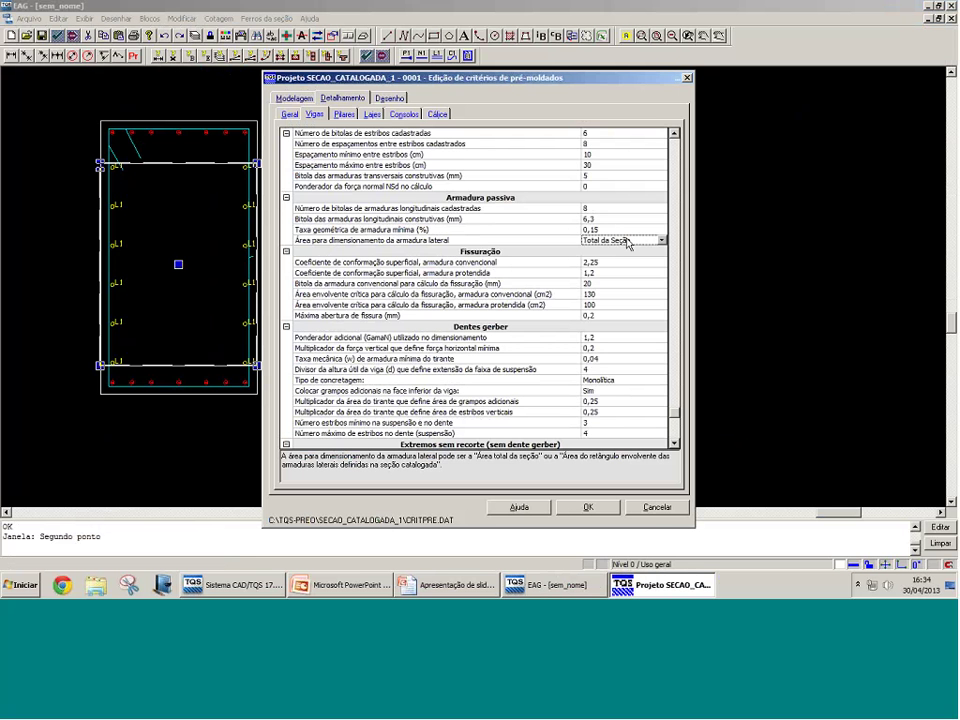
left_click(647, 504)
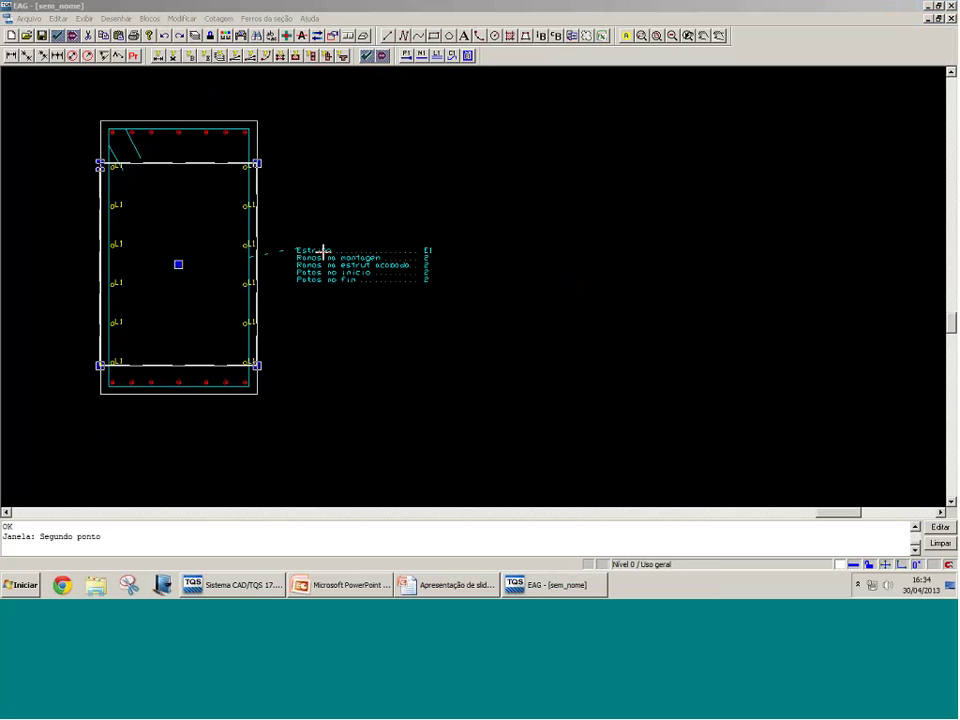
Step: Delete the illustrative rectangle enclosing the L1 bars from the 40 x 70 section
key("Delete")
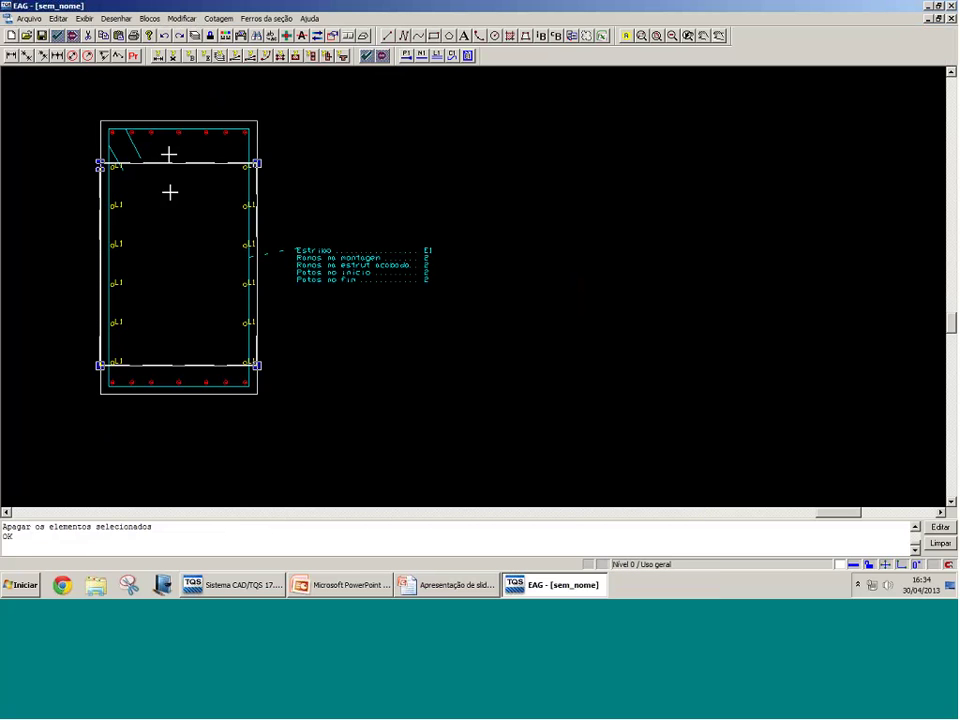
scroll(170, 191, "down", 1)
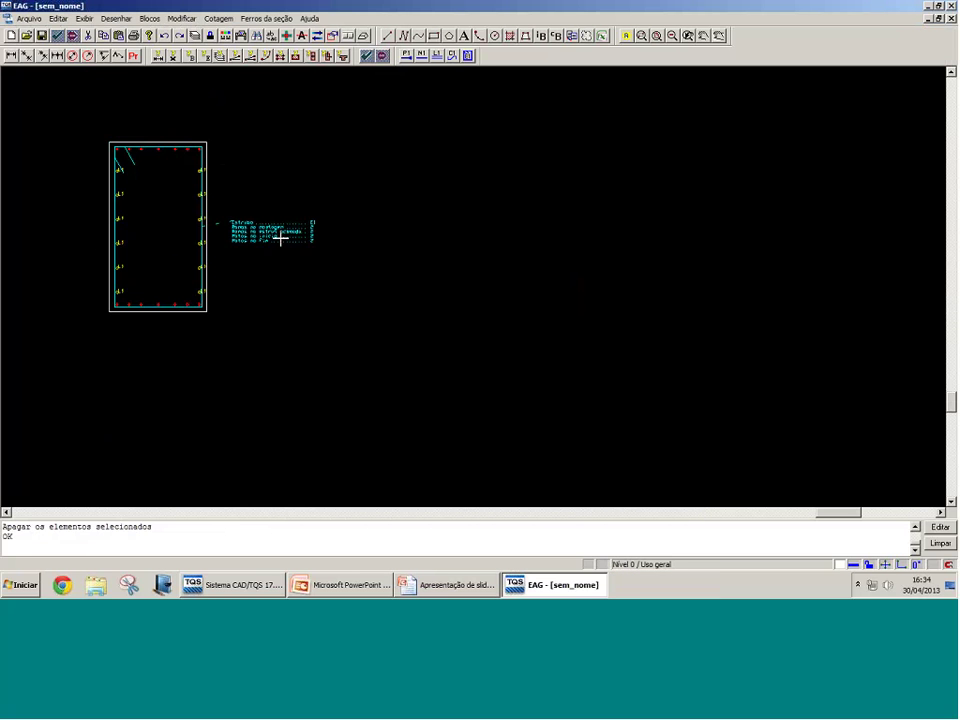
Step: Draw an I-shaped section outline freehand as a multi-point line, in the empty area beside the rectangular section
double_click(525, 321)
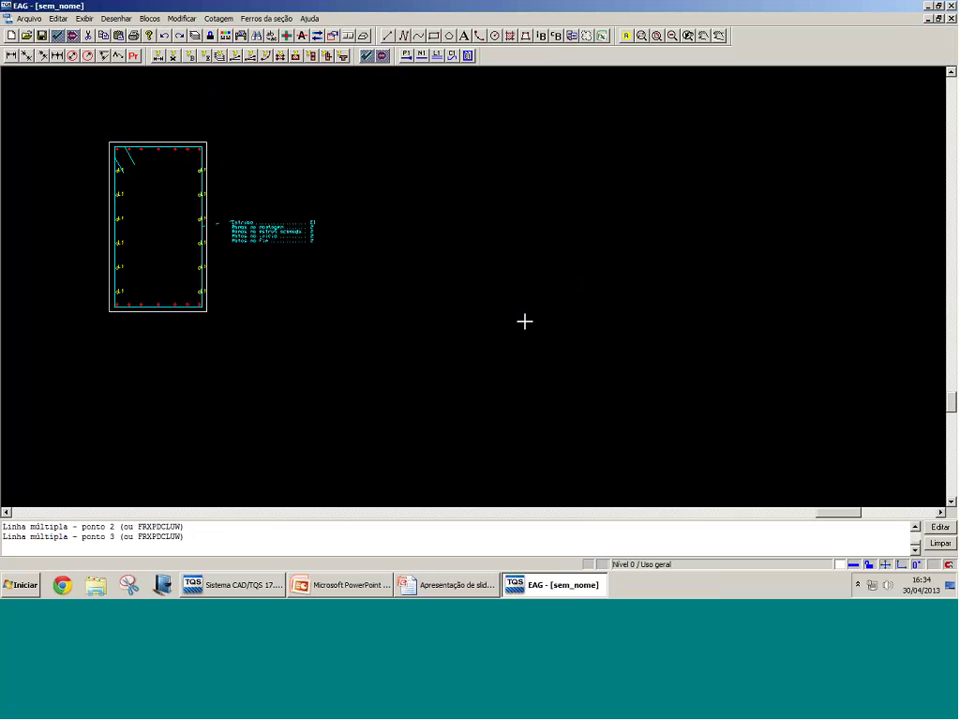
left_click(552, 138)
left_click(522, 162)
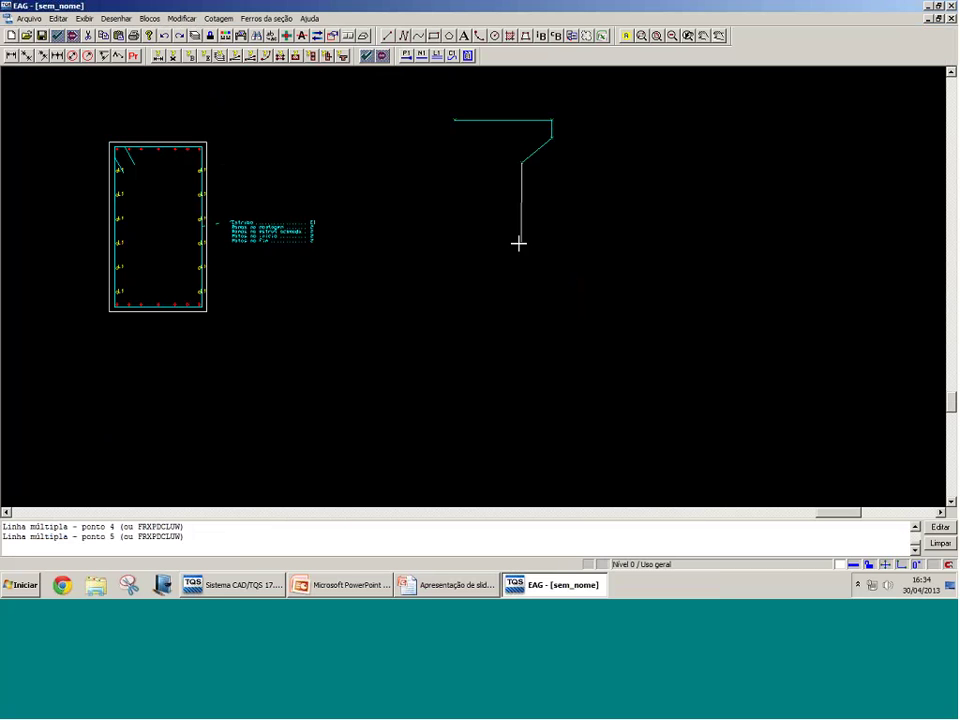
left_click(521, 254)
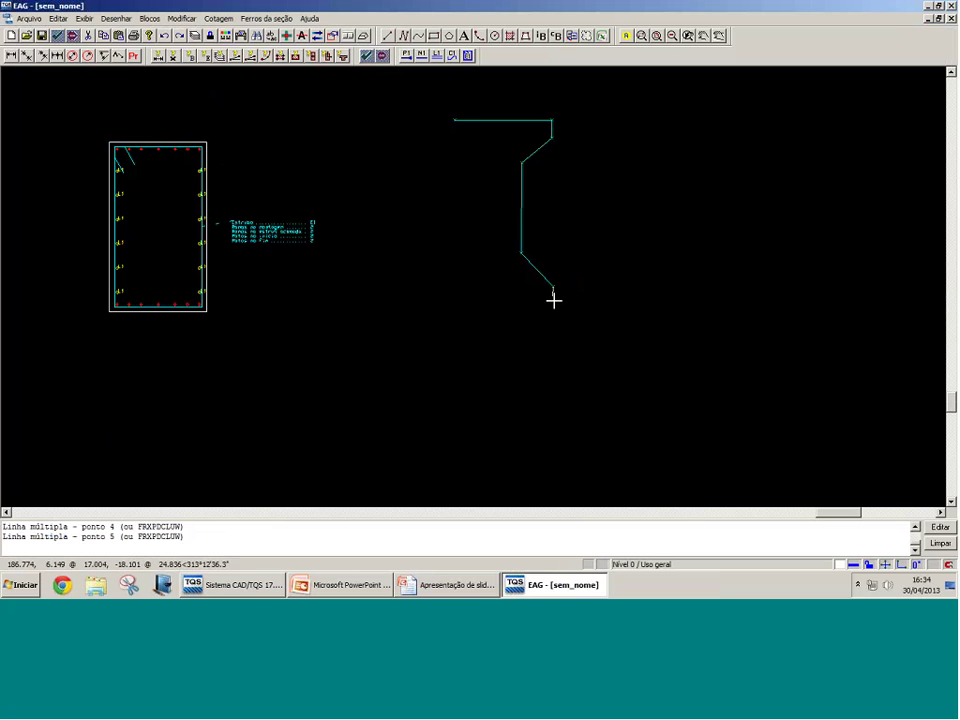
left_click(553, 288)
left_click(553, 301)
left_click(450, 301)
left_click(450, 286)
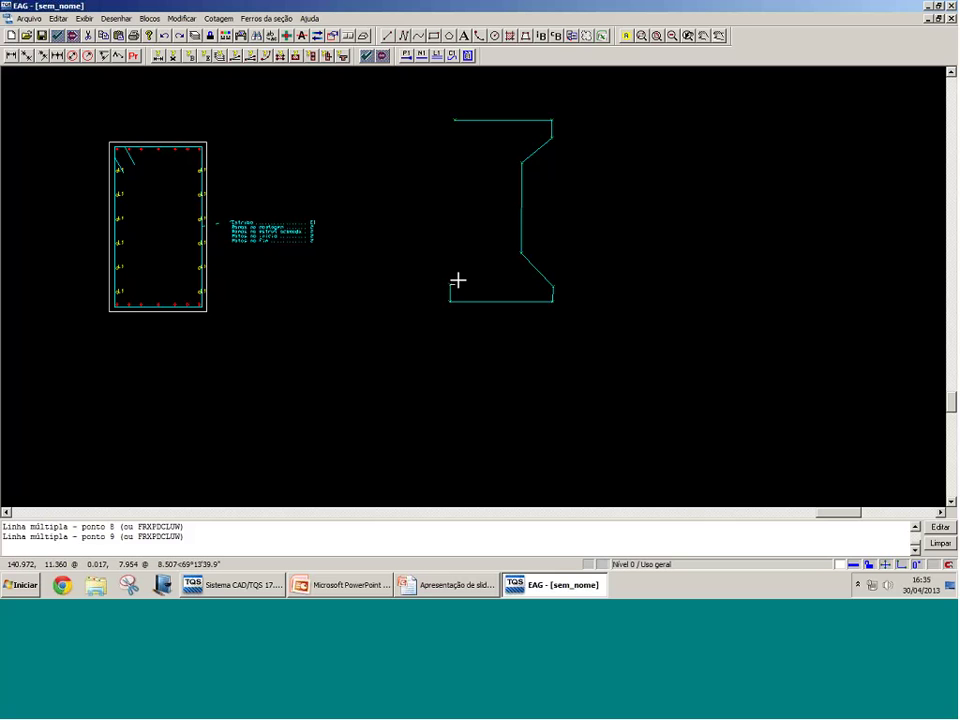
left_click(456, 281)
left_click(488, 256)
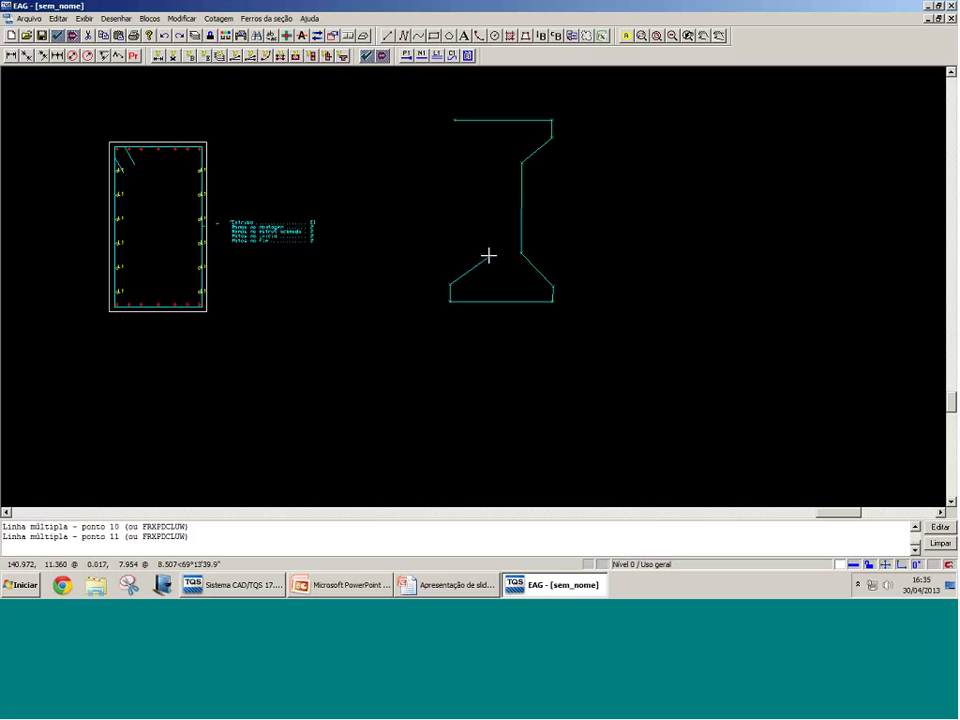
left_click(490, 165)
left_click(455, 143)
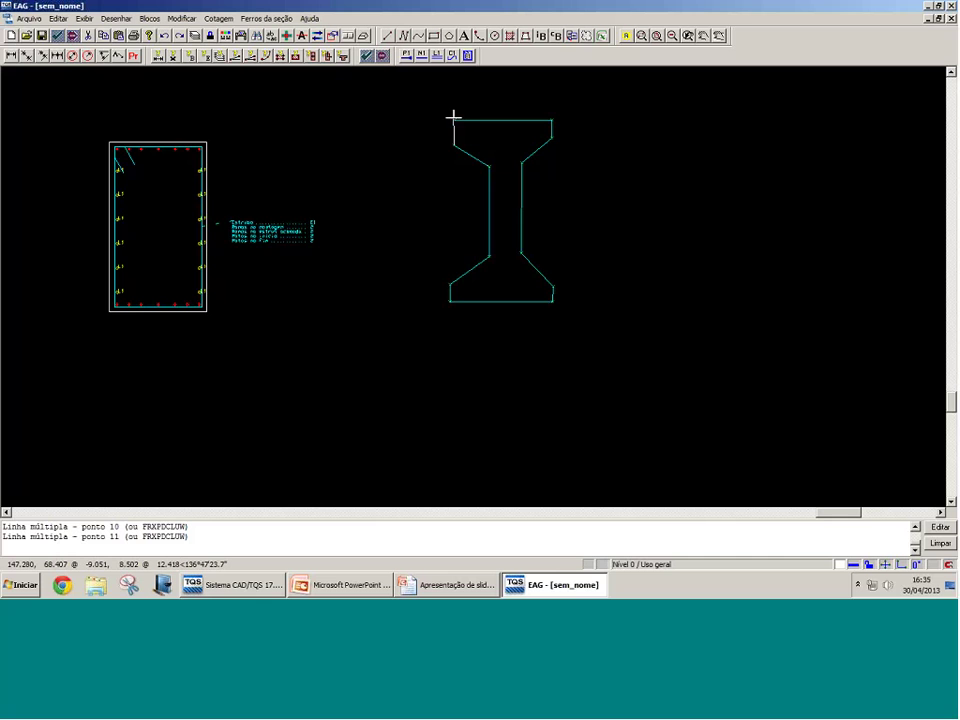
left_click(453, 117)
right_click(453, 117)
Step: Draw a closed rectangle over the web of the I-section, spanning from the bottom haunch to the top haunch
scroll(520, 192, "up", 7)
middle_click_drag(506, 209, 445, 294)
scroll(427, 238, "up", 1)
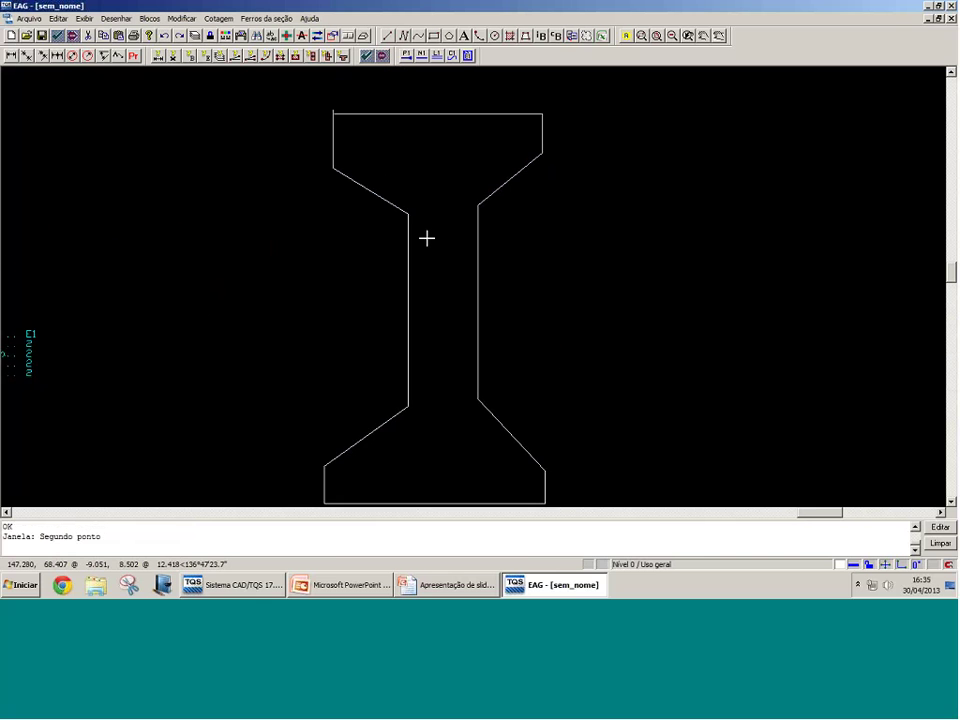
scroll(427, 238, "up", 2)
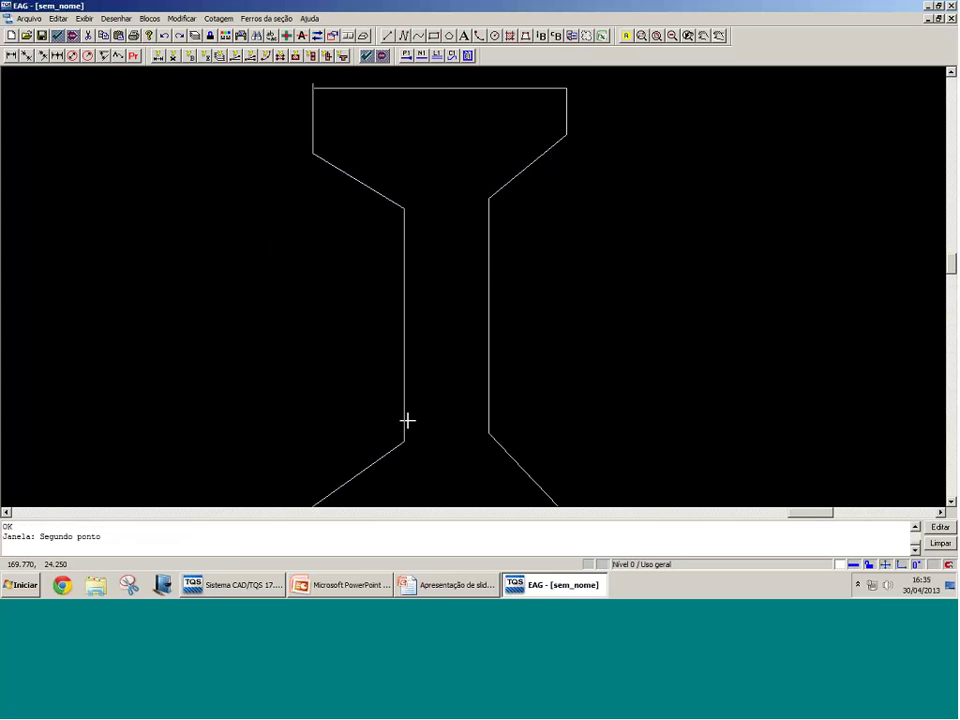
key("Return")
left_click(489, 432)
left_click(404, 420)
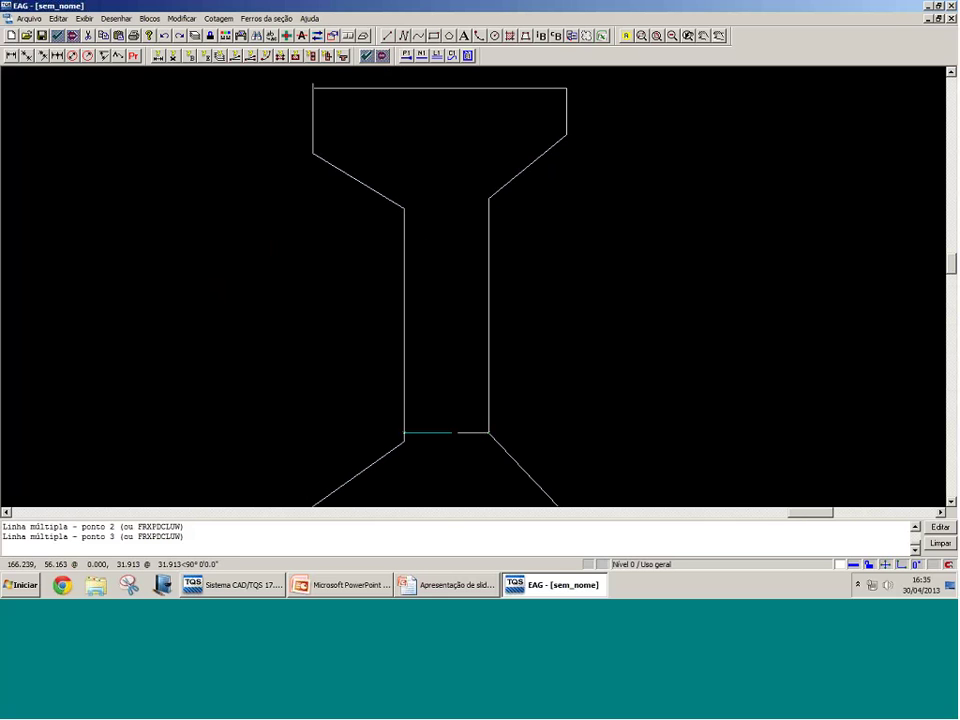
left_click(404, 208)
left_click(489, 208)
left_click(489, 432)
key("Return")
scroll(413, 196, "down", 1)
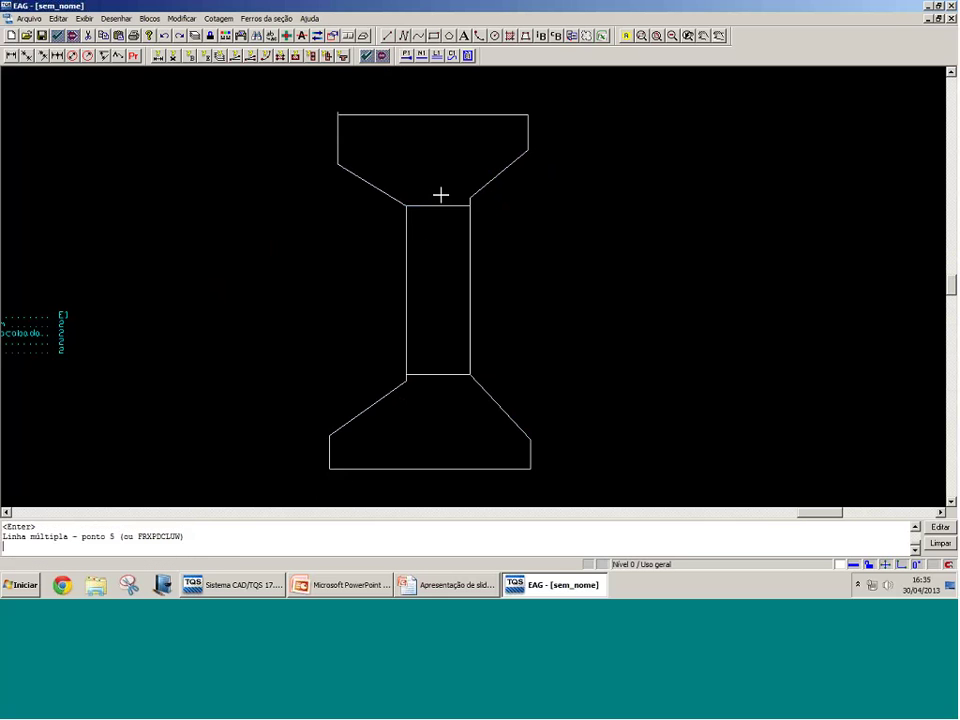
key("Return")
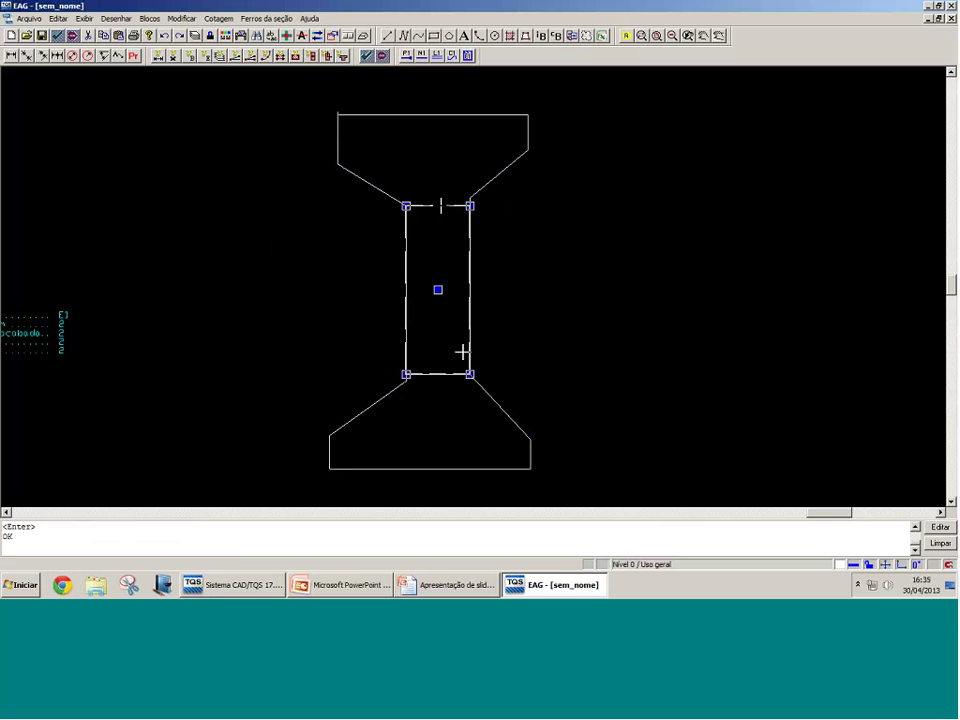
Step: Delete the I-section outline together with the rectangle over its web
scroll(643, 223, "down", 1)
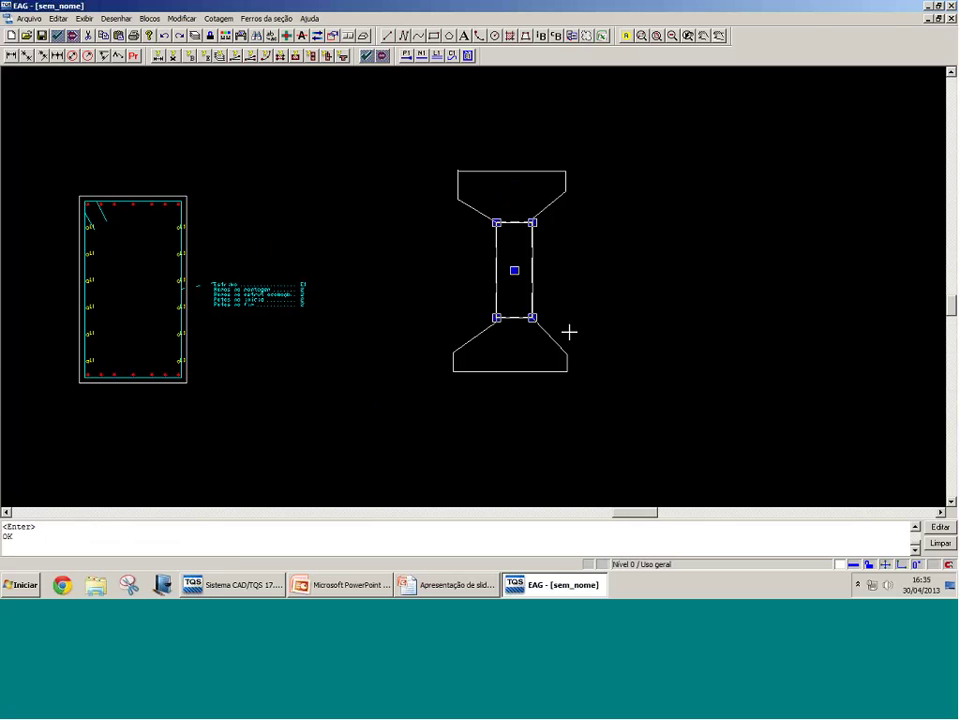
scroll(553, 307, "up", 2)
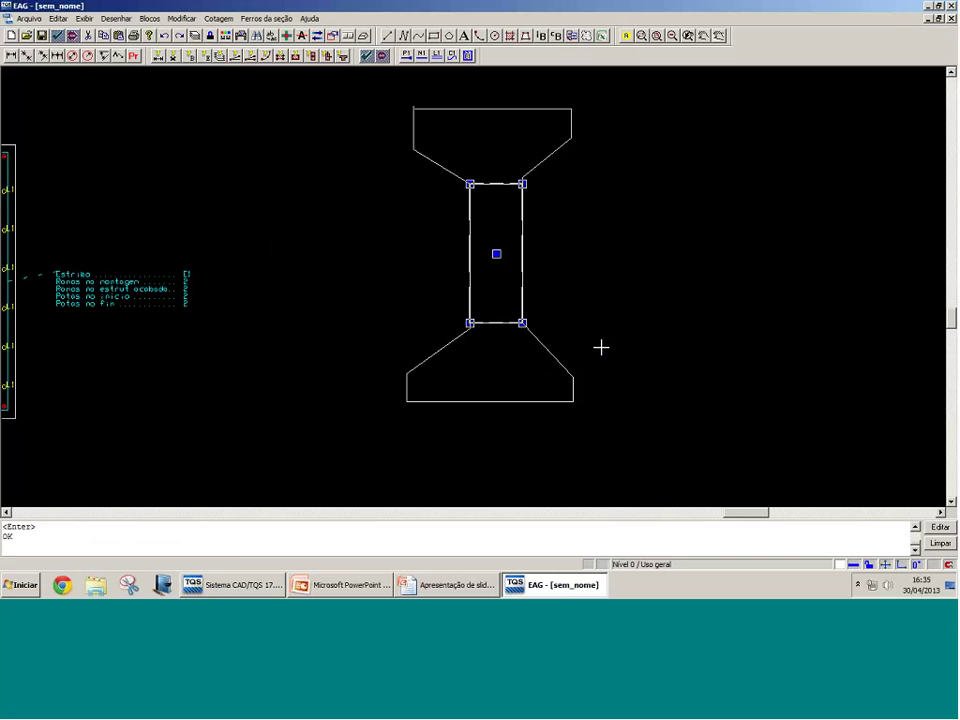
scroll(601, 347, "down", 4)
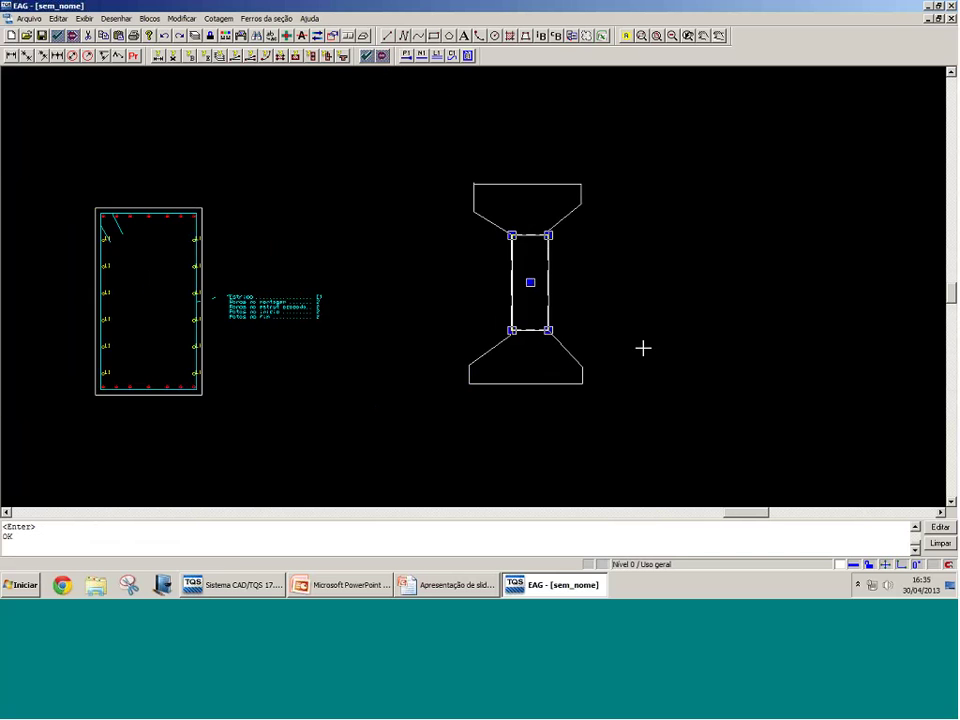
left_click(640, 392)
left_click(512, 241)
key("Delete")
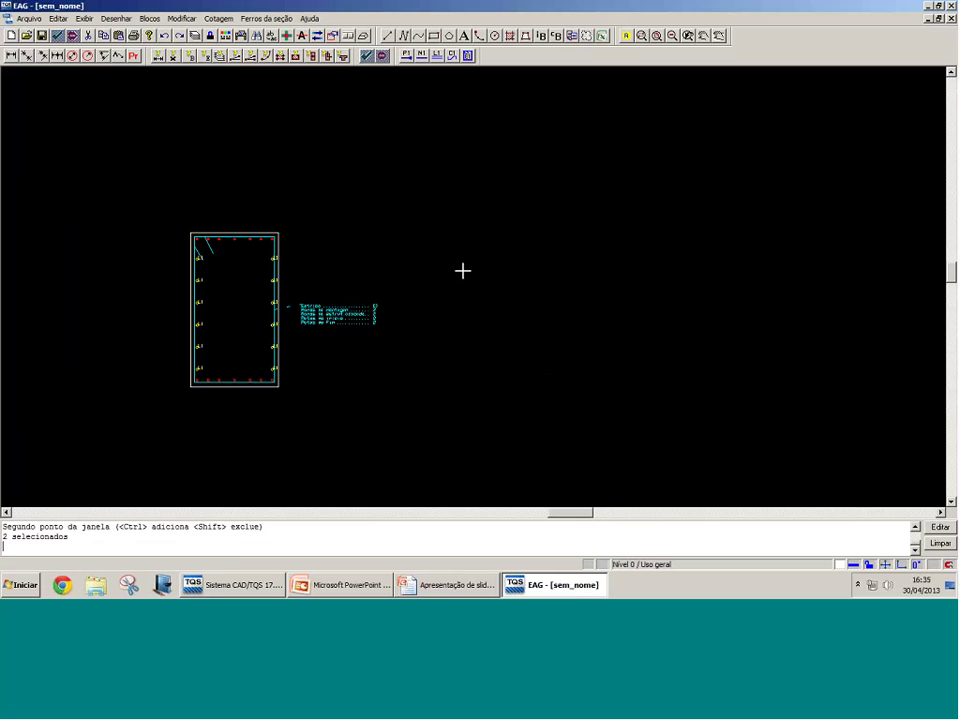
scroll(192, 295, "up", 3)
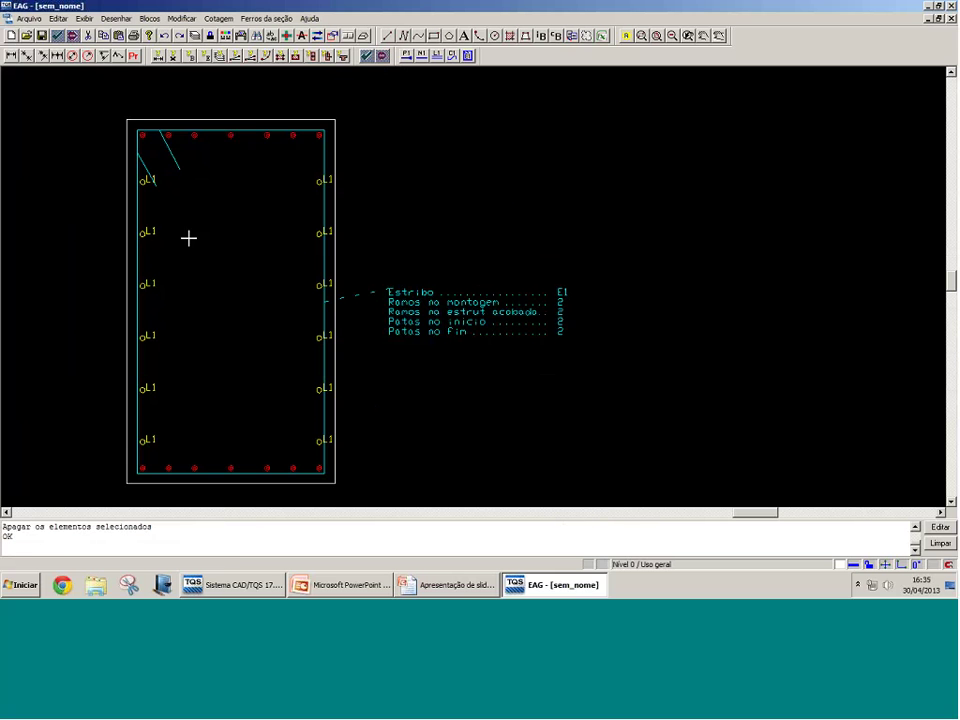
left_click(567, 384)
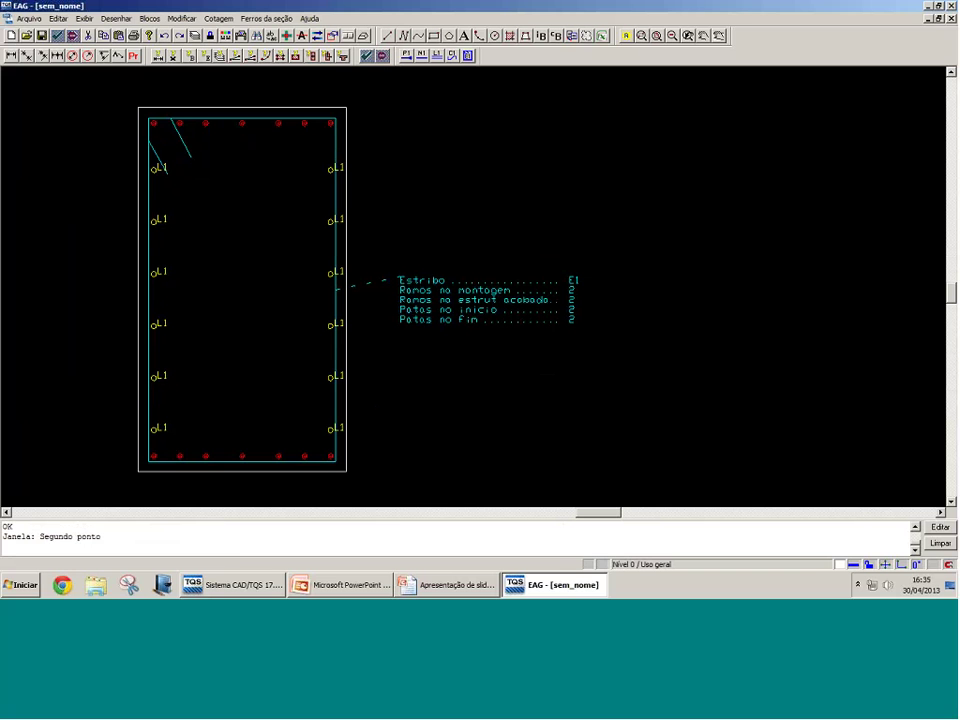
left_click(453, 57)
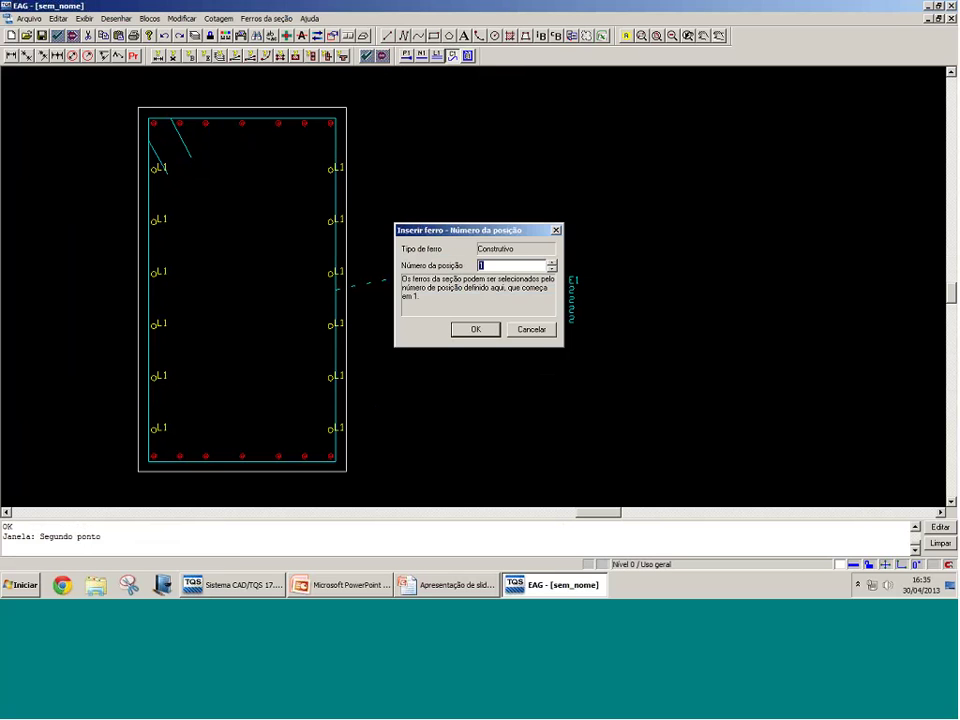
left_click(463, 326)
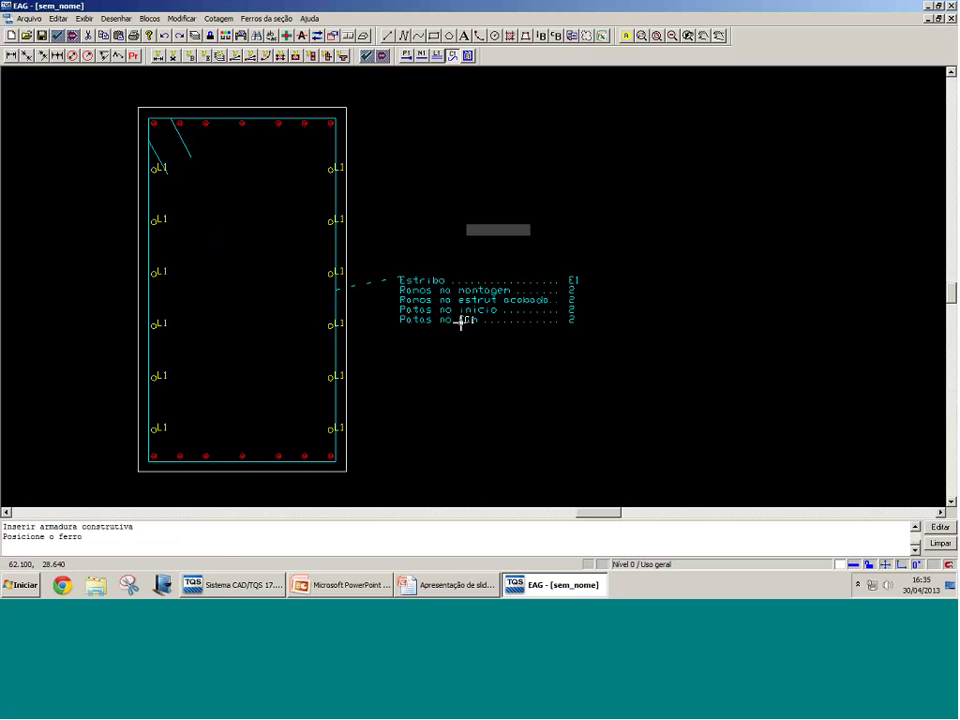
scroll(257, 145, "up", 2)
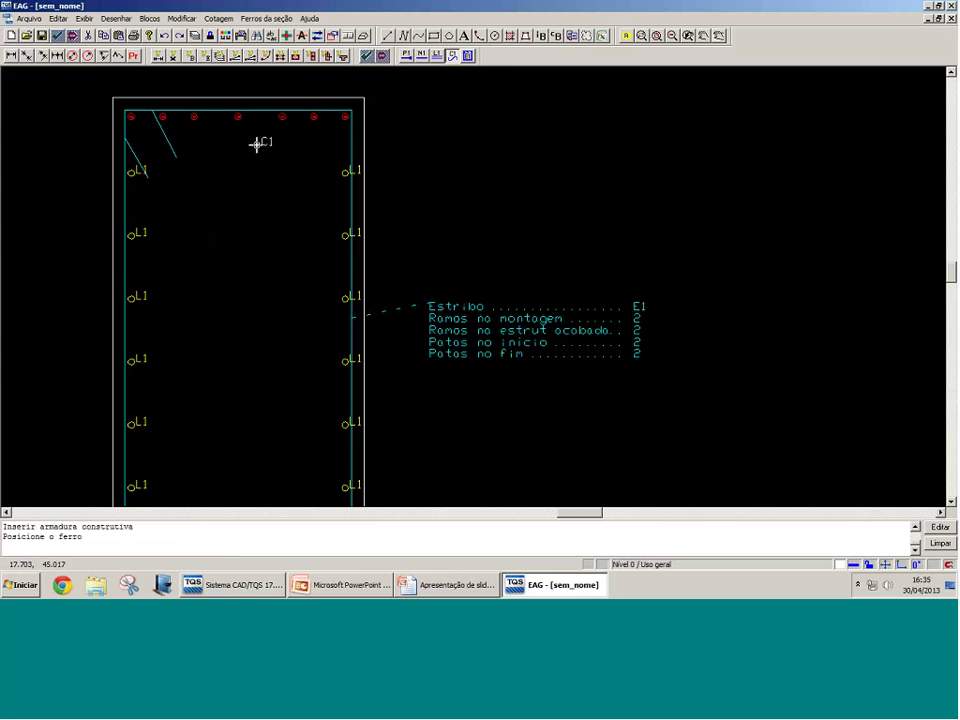
scroll(259, 148, "down", 2)
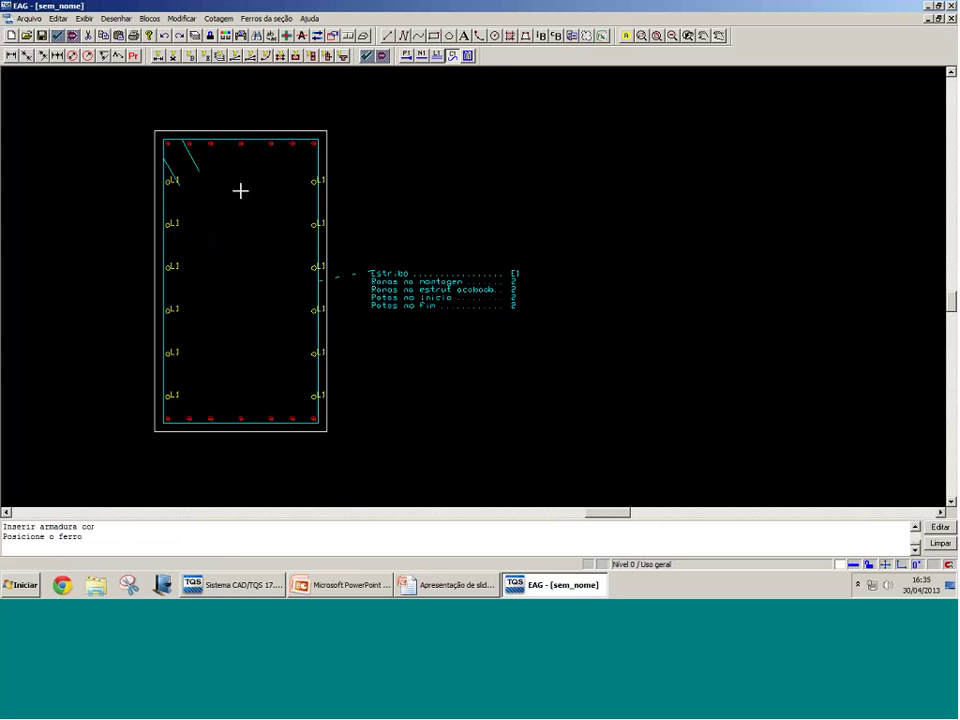
key("Escape")
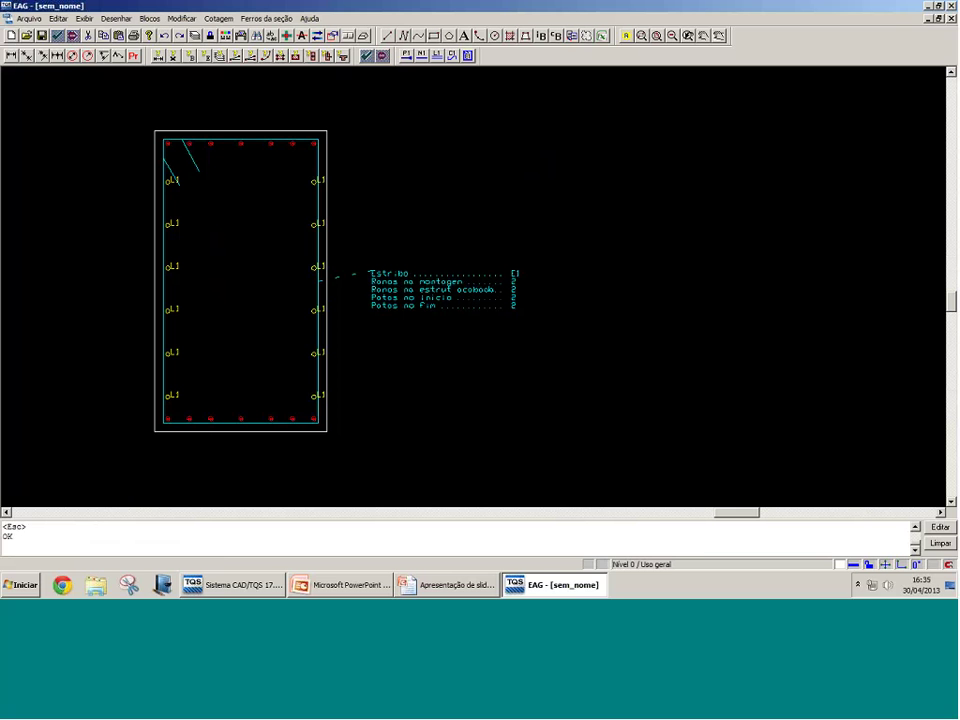
Step: Insert prestressing bar P1 in the section's bottom-left corner, offset 6 cm from both the side and bottom faces
left_click(306, 43)
left_click(470, 328)
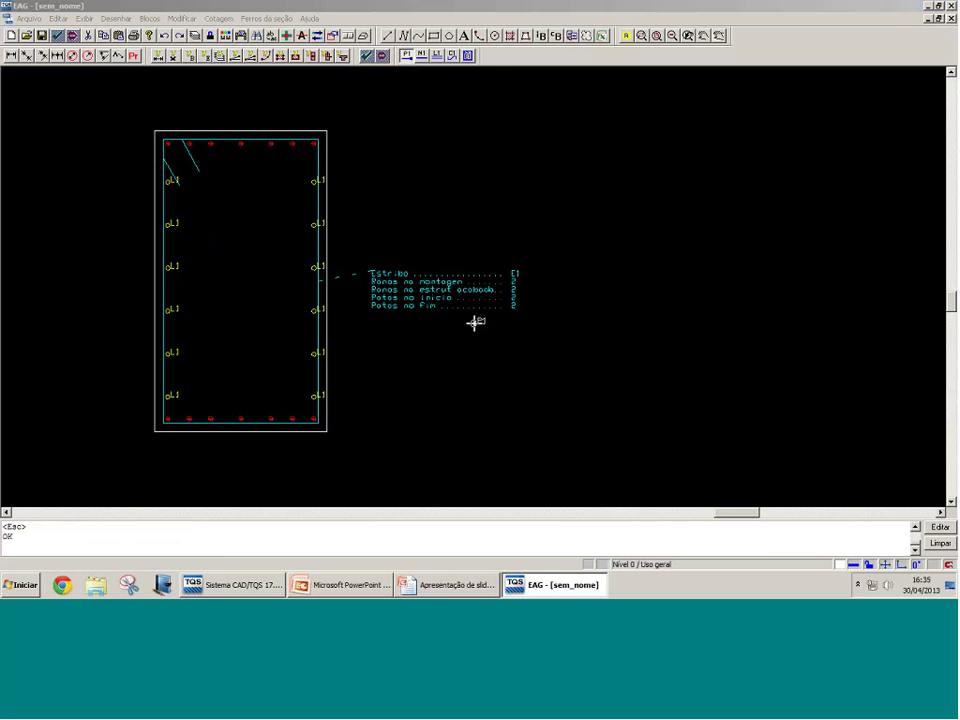
scroll(124, 418, "up", 5)
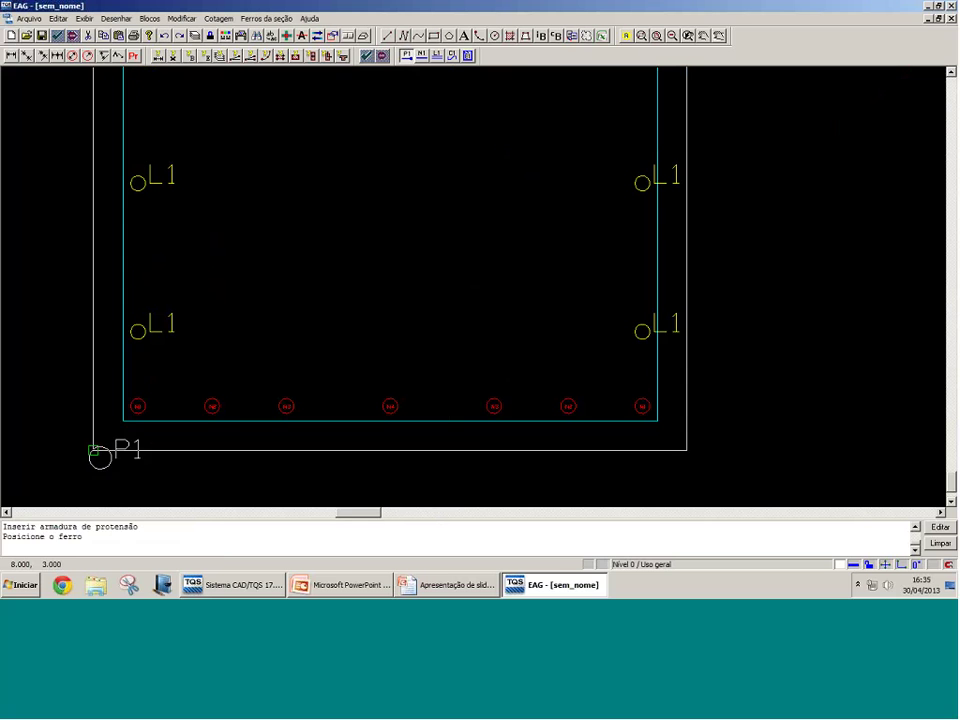
left_click(93, 451)
type("6")
key("Return")
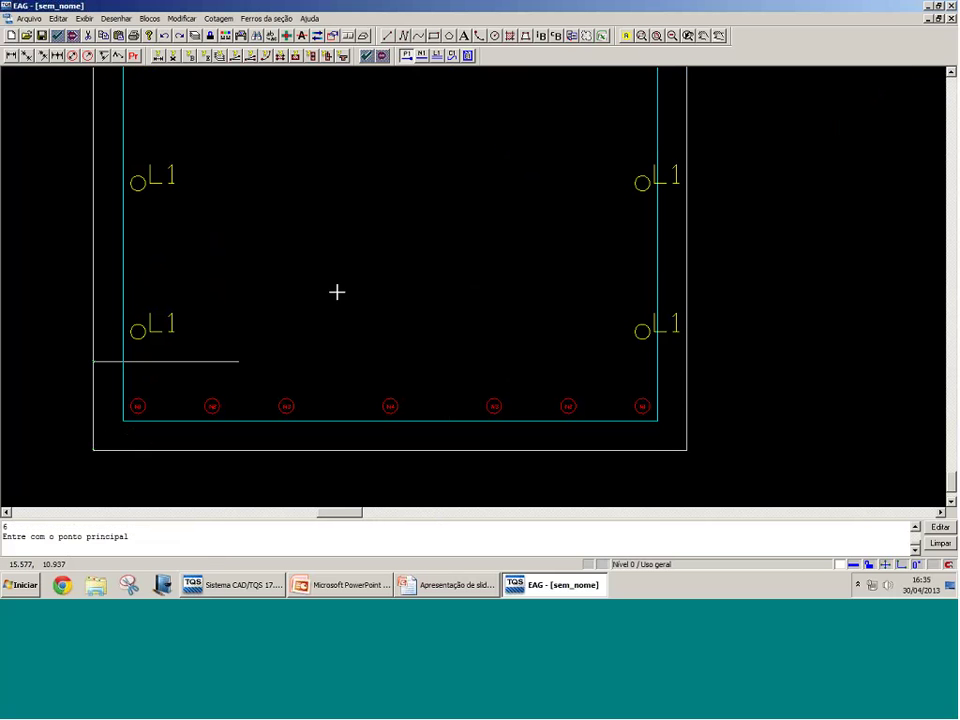
left_click(182, 360)
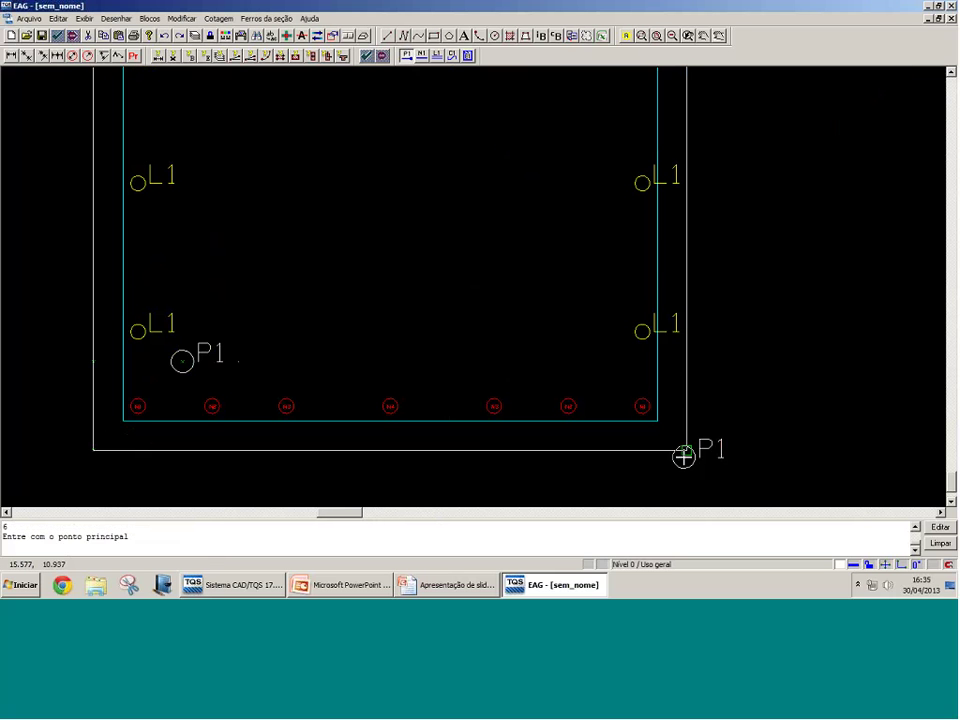
Step: Insert the matching P1 prestressing bar in the section's bottom-right corner, offset 6 cm from both faces
left_click(698, 322)
type("6")
key("Return")
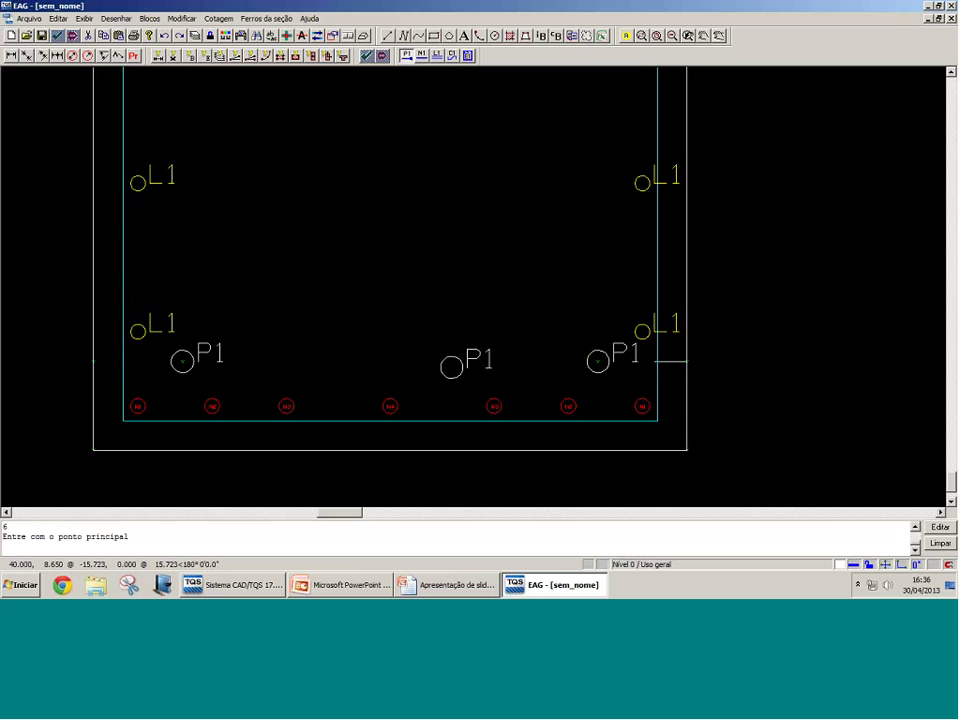
left_click(446, 336)
Step: Insert a prestressing bar with position number 2, spaced 5 cm inward from the right-hand P1 bar
left_click(437, 352)
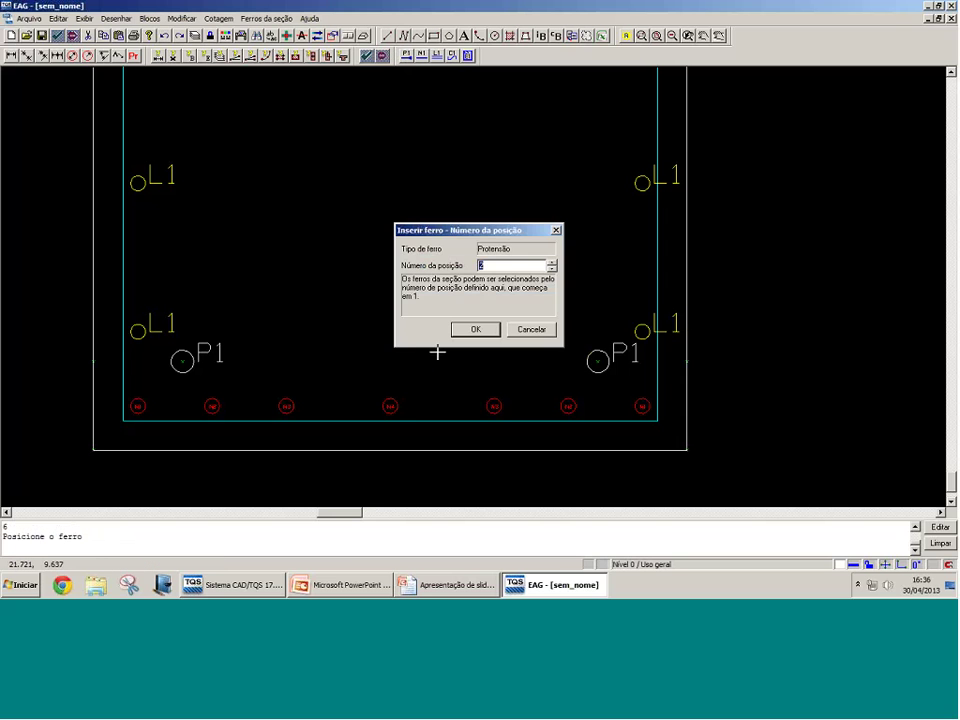
left_click(475, 329)
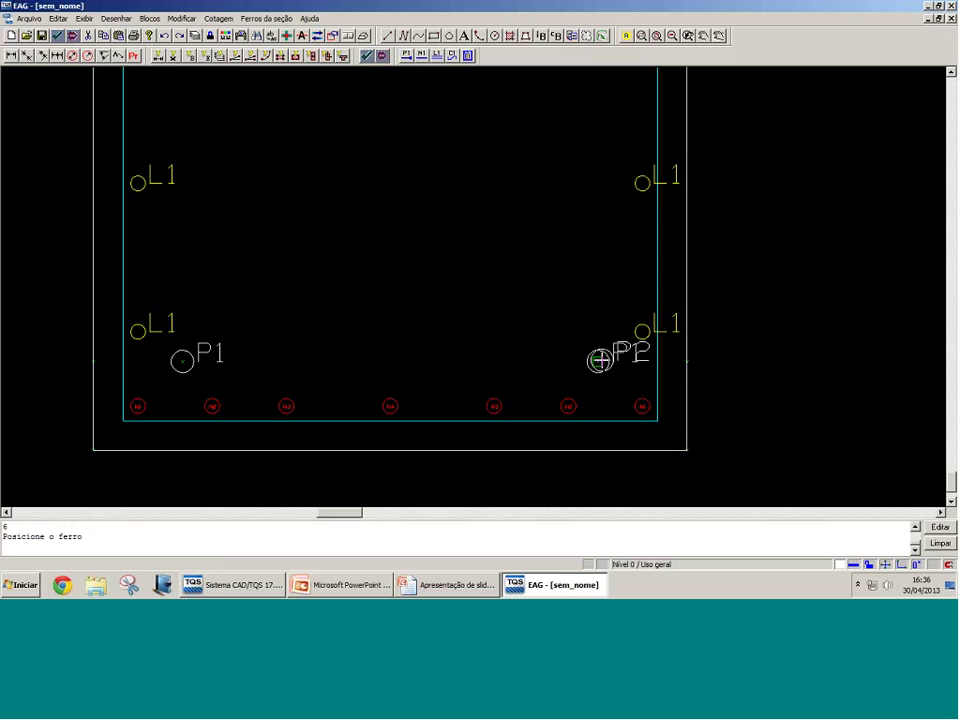
left_click(602, 364)
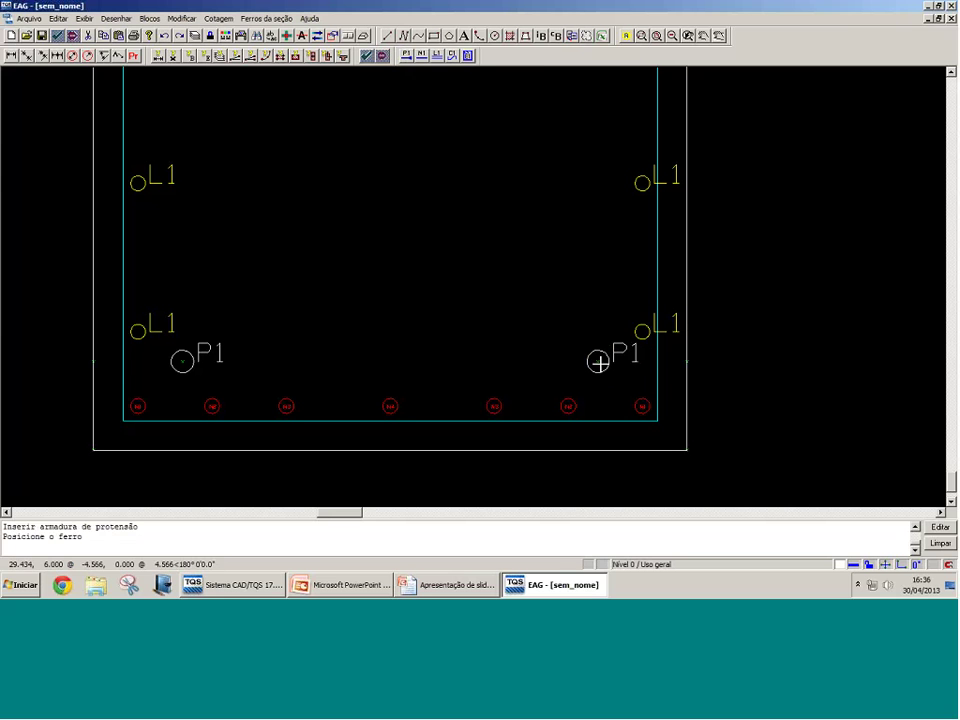
type("5")
key("Return")
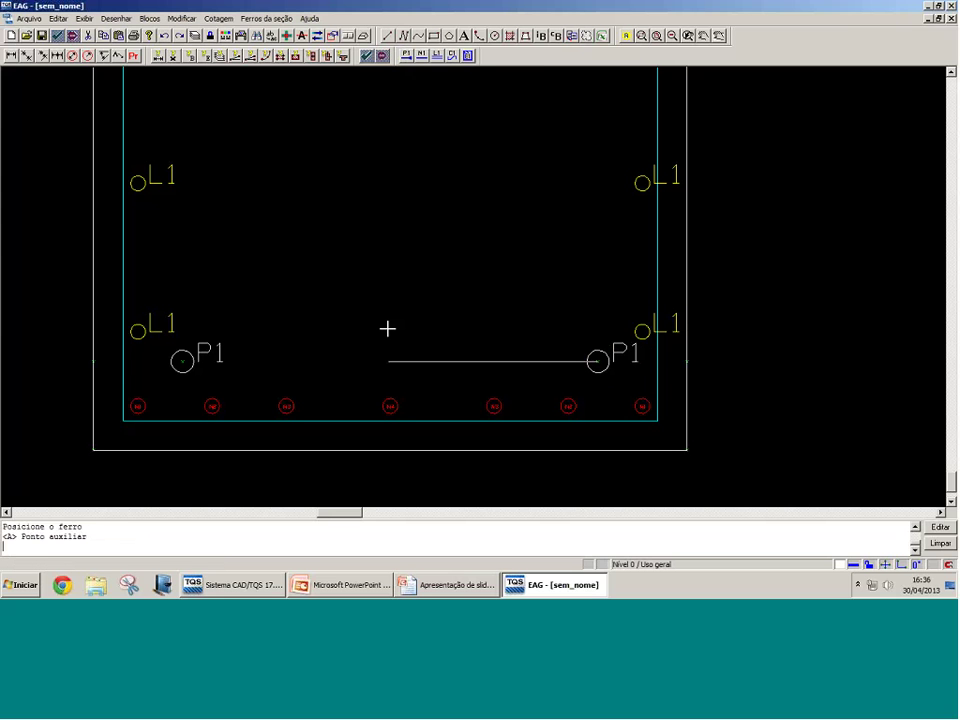
Step: Insert the matching P2 prestressing bar 5 cm inward from the left-hand P1 bar
key("a")
left_click(186, 361)
type("5")
key("Return")
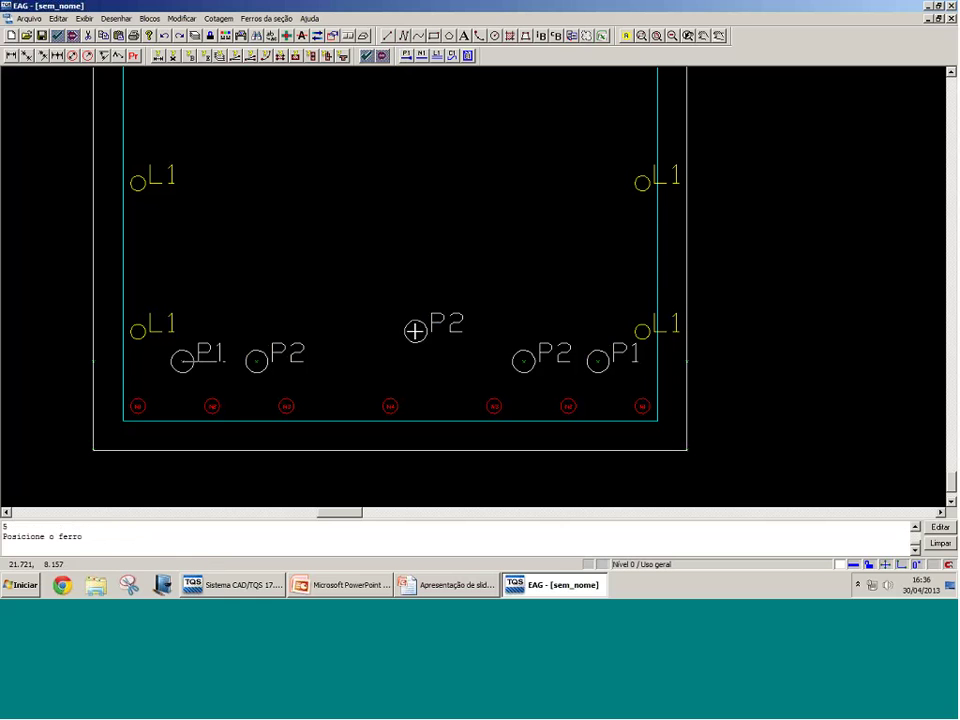
Step: Add a second P2 prestressing bar on each side, 5 cm inward from the existing P2 bars
left_click(549, 358)
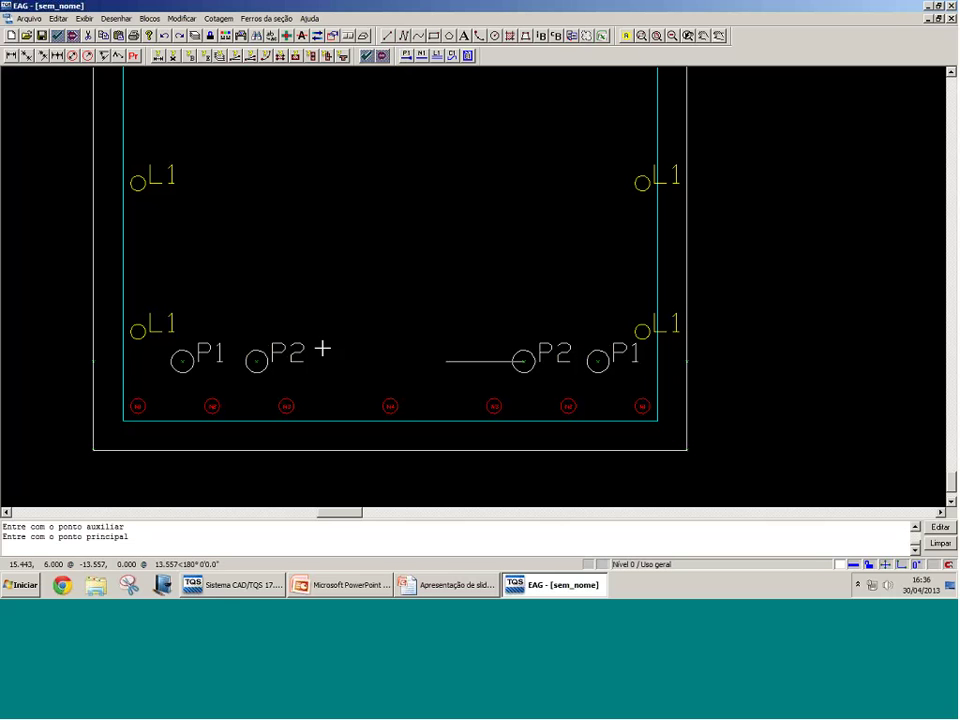
type("5")
key("Return")
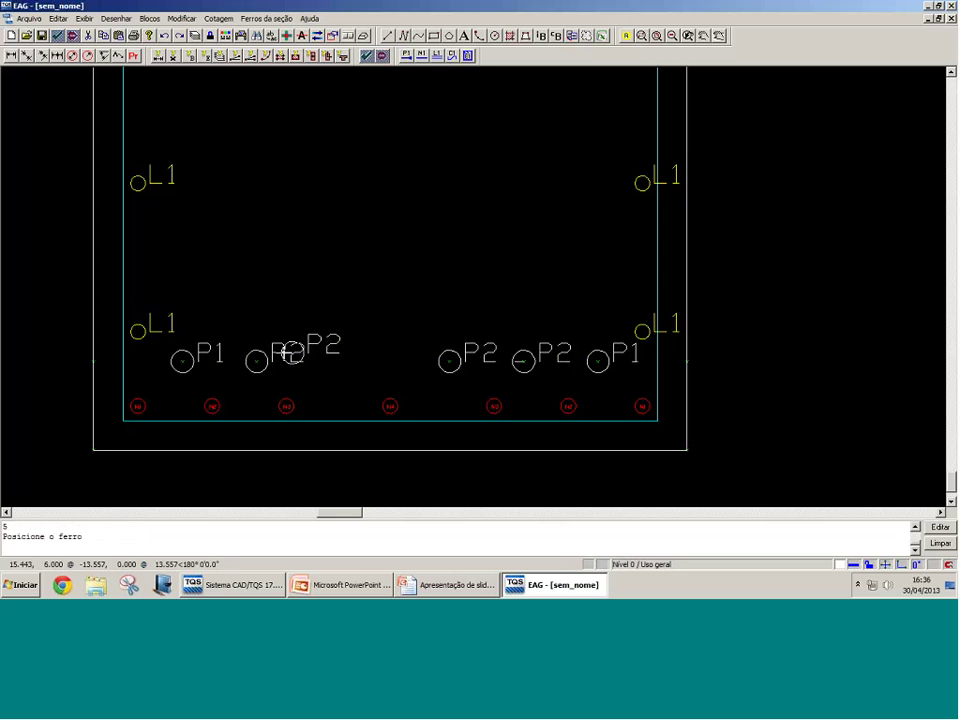
left_click(380, 353)
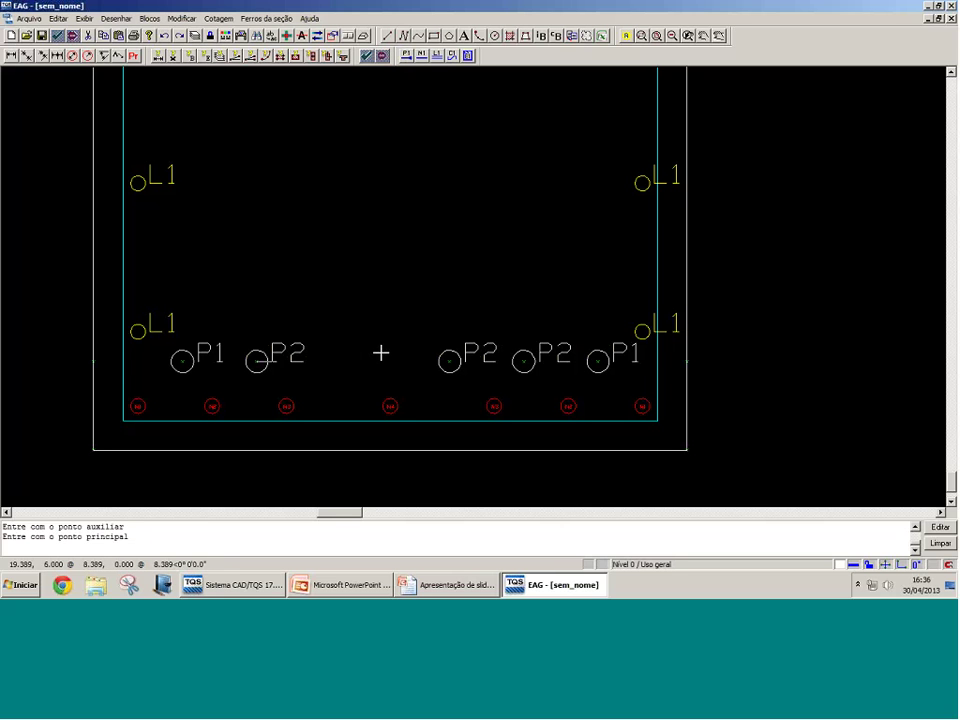
Step: Change the labels of the two innermost prestressing bars to P3
double_click(390, 334)
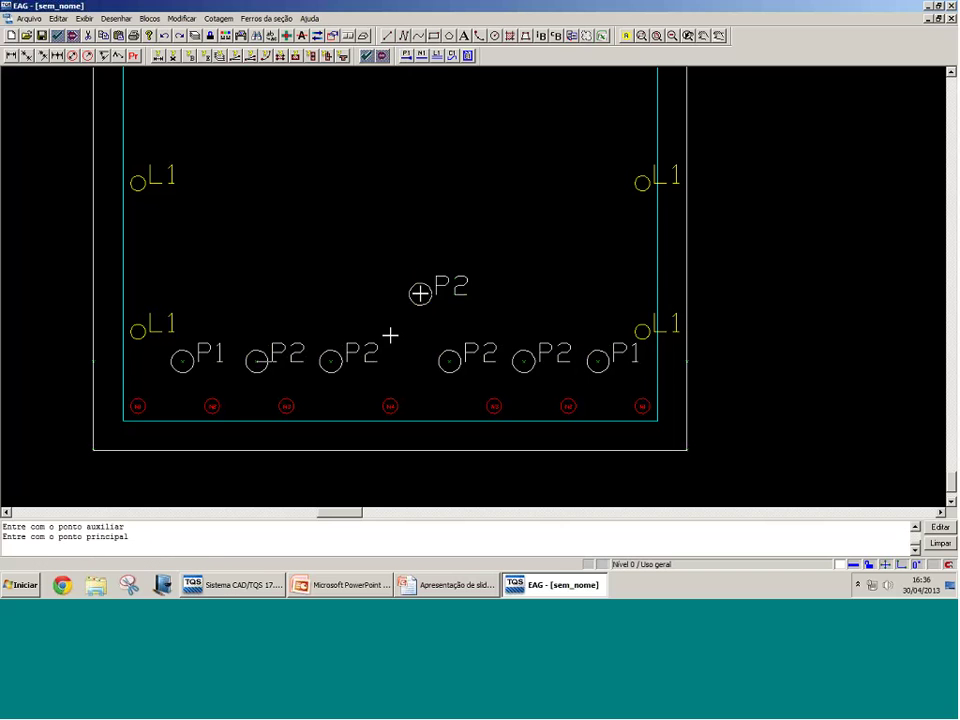
key("BackSpace")
type("3")
key("Return")
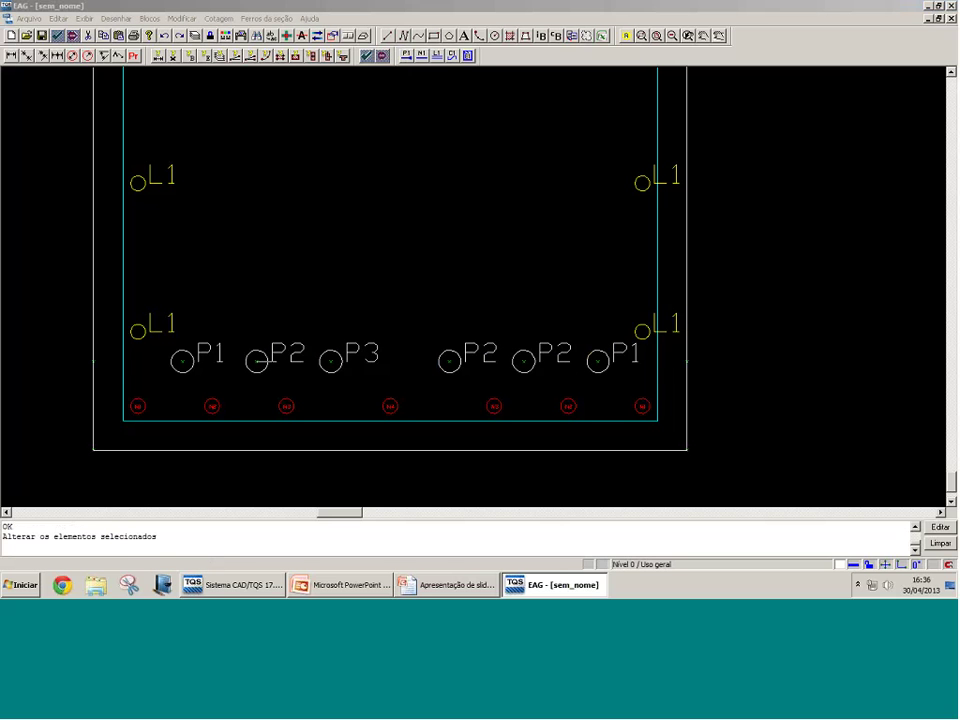
double_click(477, 347)
key("Return")
Step: Reduce the text height of the six prestressing bar labels P1, P2 and P3 in one edit
left_click(225, 347)
left_click(296, 348)
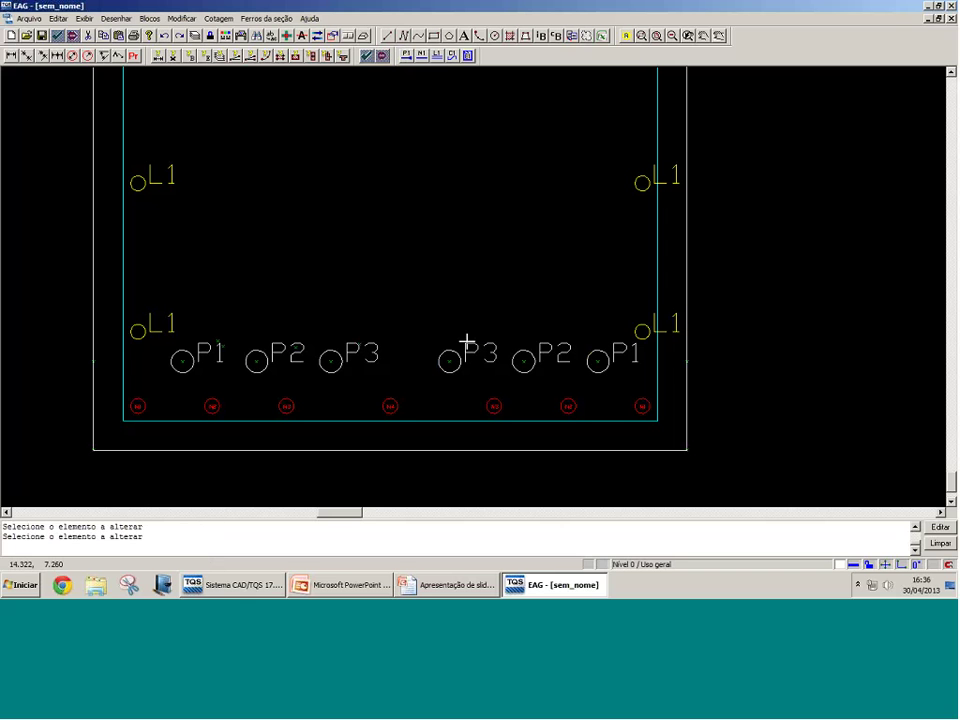
left_click(466, 343)
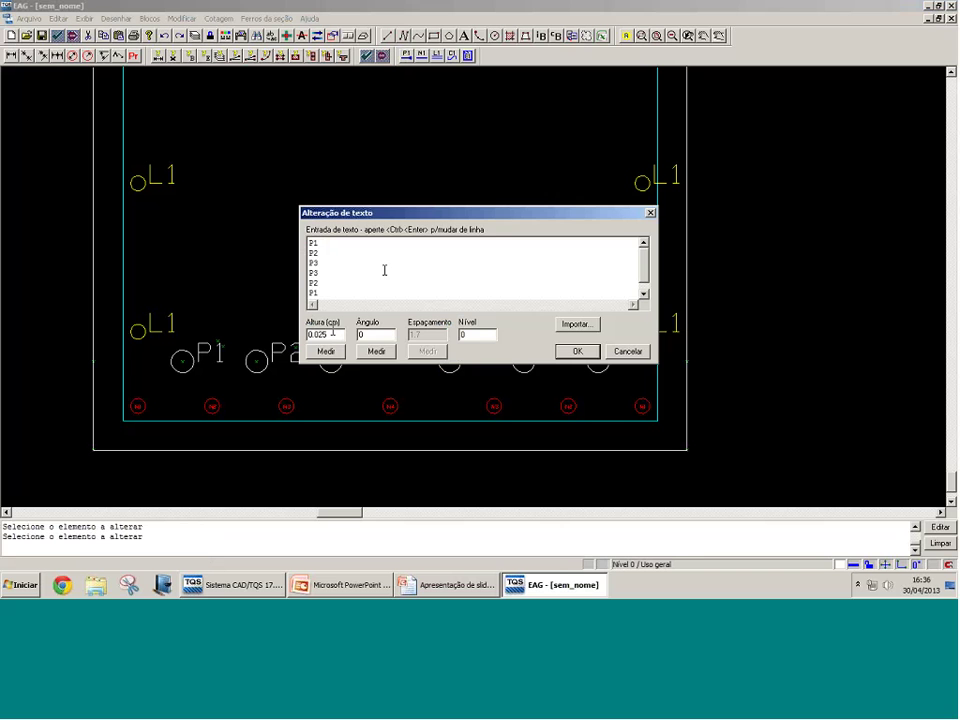
key("Return")
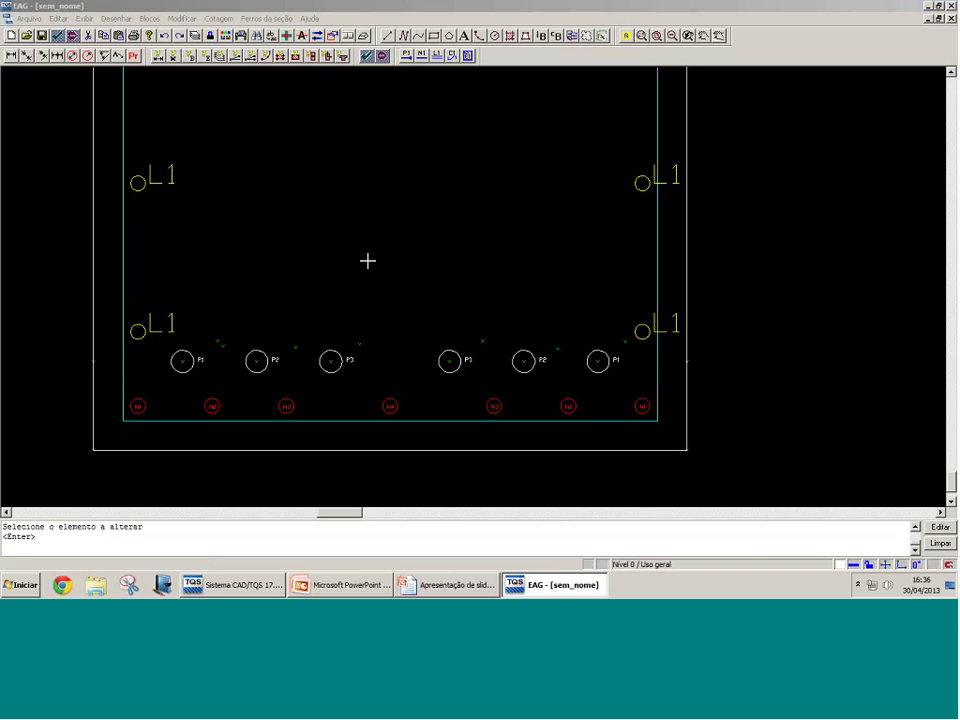
Step: Move the six prestressing bar labels together so that each one sits inside its own circle
left_click(465, 240)
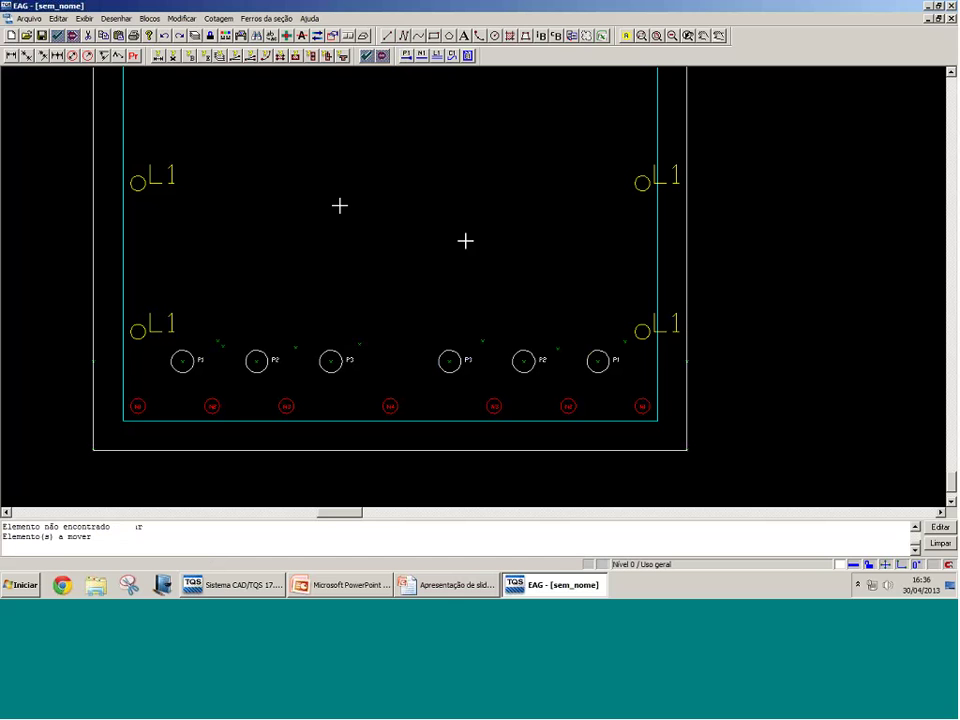
left_click(396, 276)
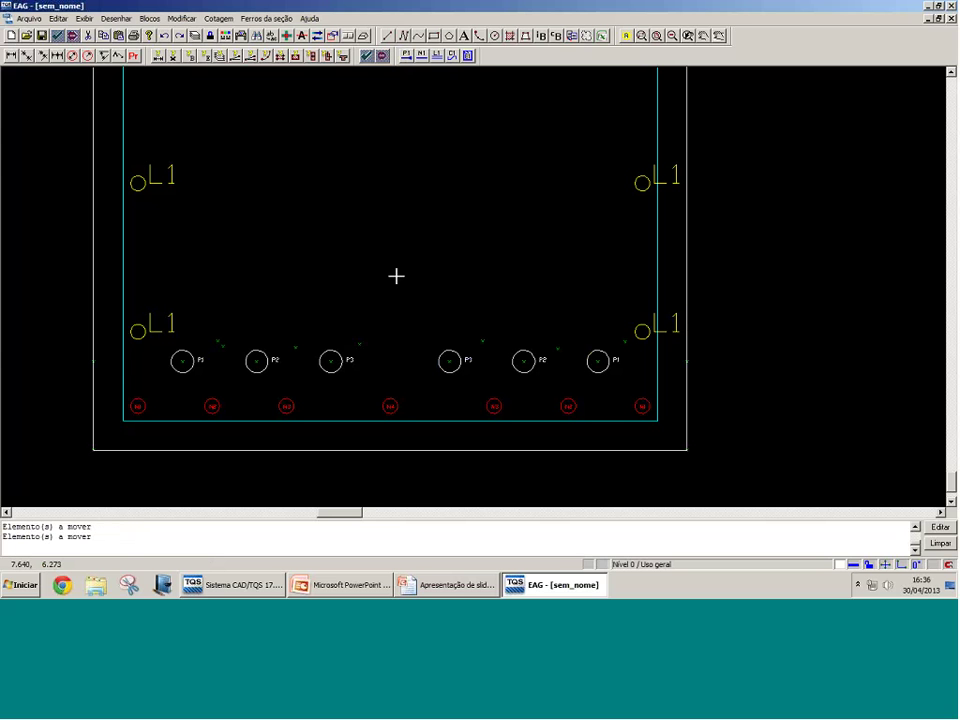
left_click(376, 359)
left_click(376, 359)
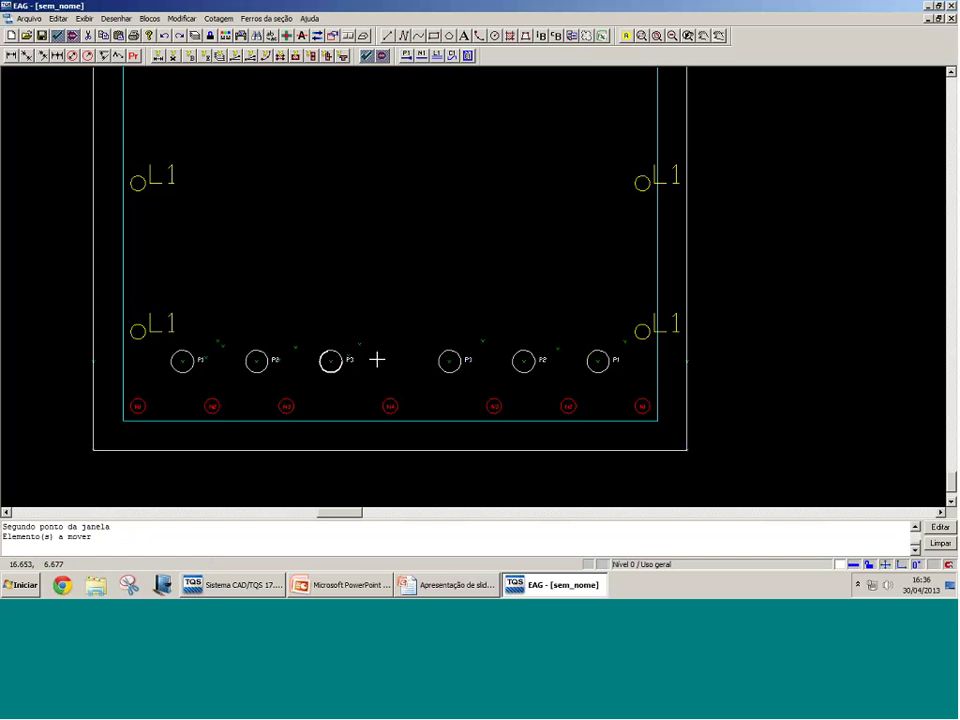
left_click(479, 360)
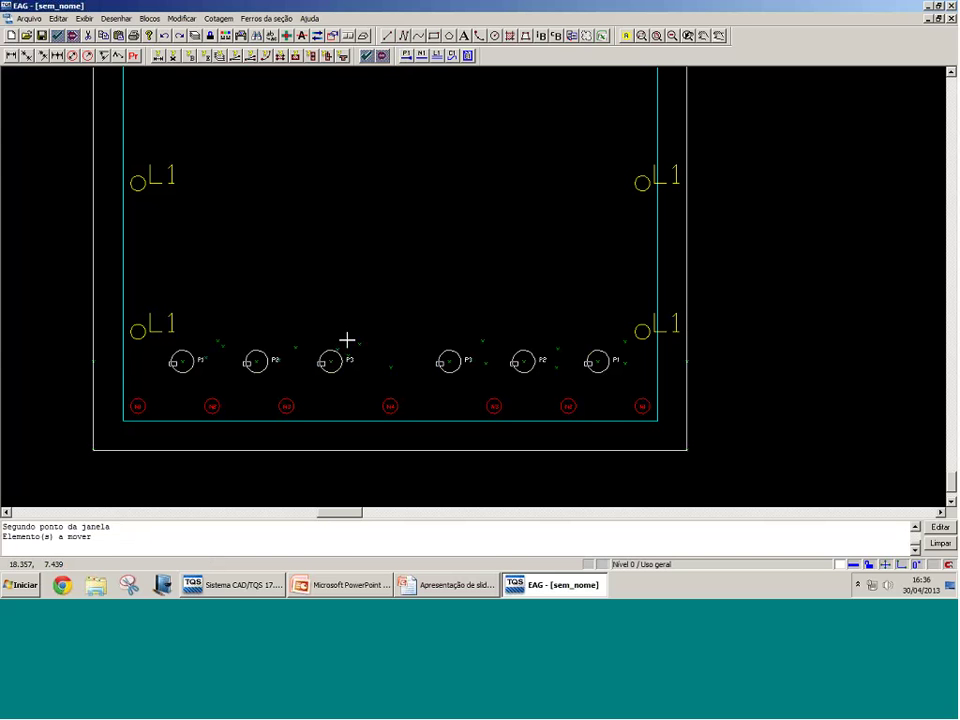
scroll(320, 335, "down", 2)
scroll(330, 378, "up", 2)
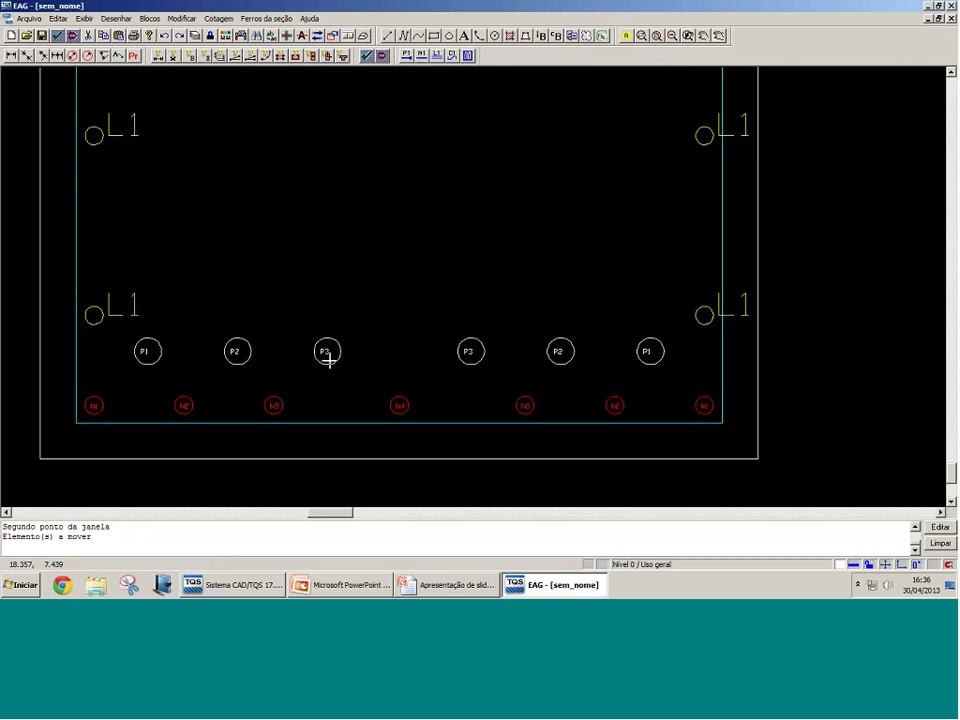
Step: Start saving the finished section drawing and browse to the folder C:\TQSW\SUPORTE\FORMAS\SECOES\VIGAS\TQS-PREO
scroll(328, 360, "down", 3)
scroll(300, 345, "down", 3)
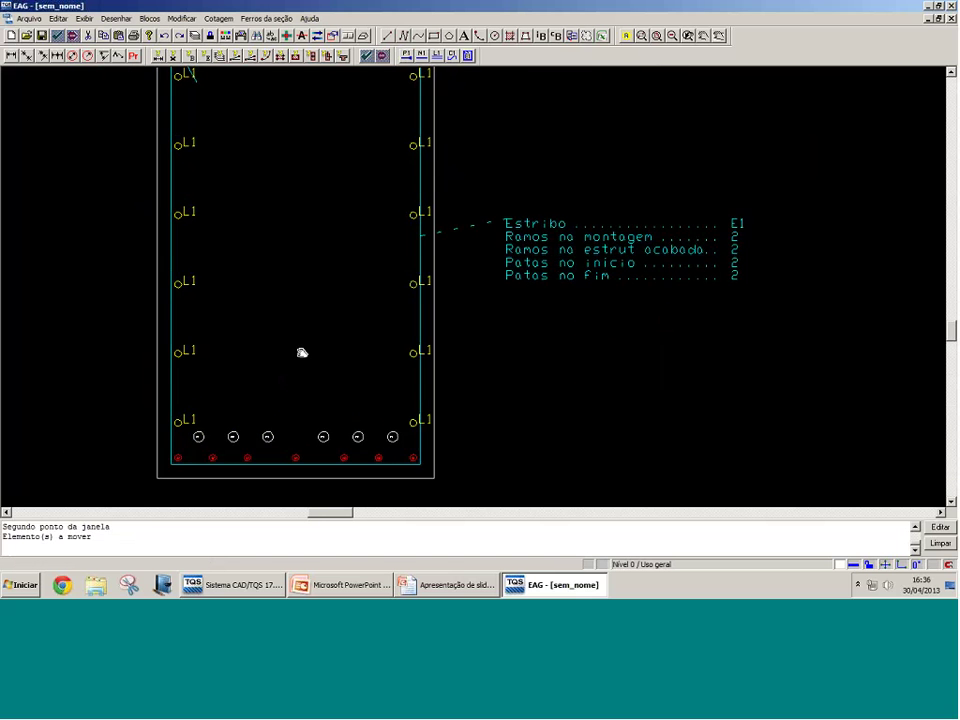
scroll(208, 336, "down", 2)
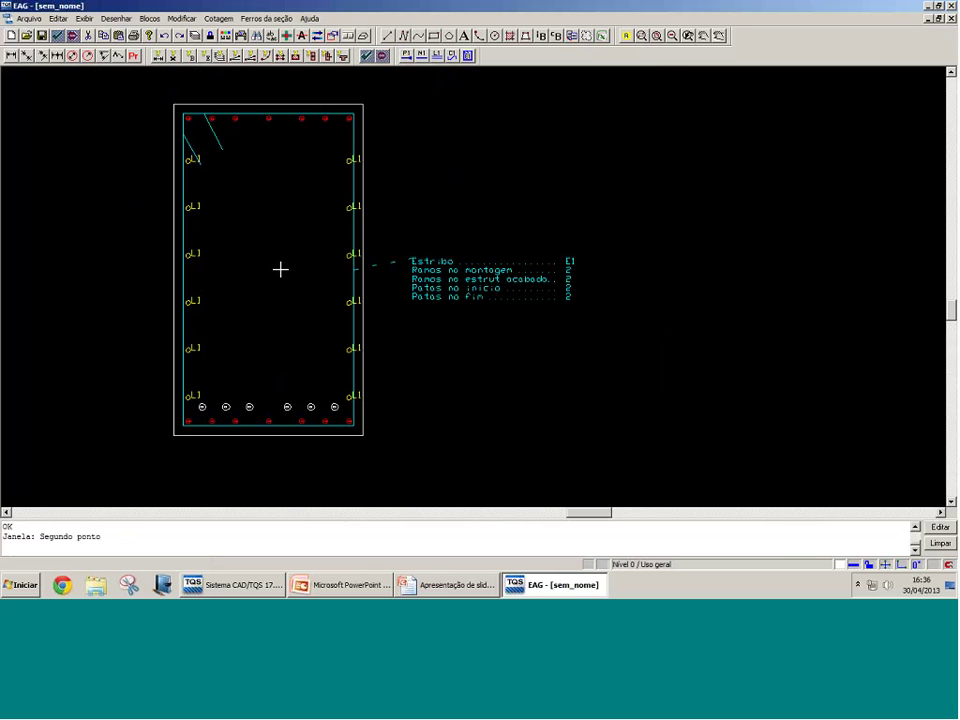
left_click(57, 36)
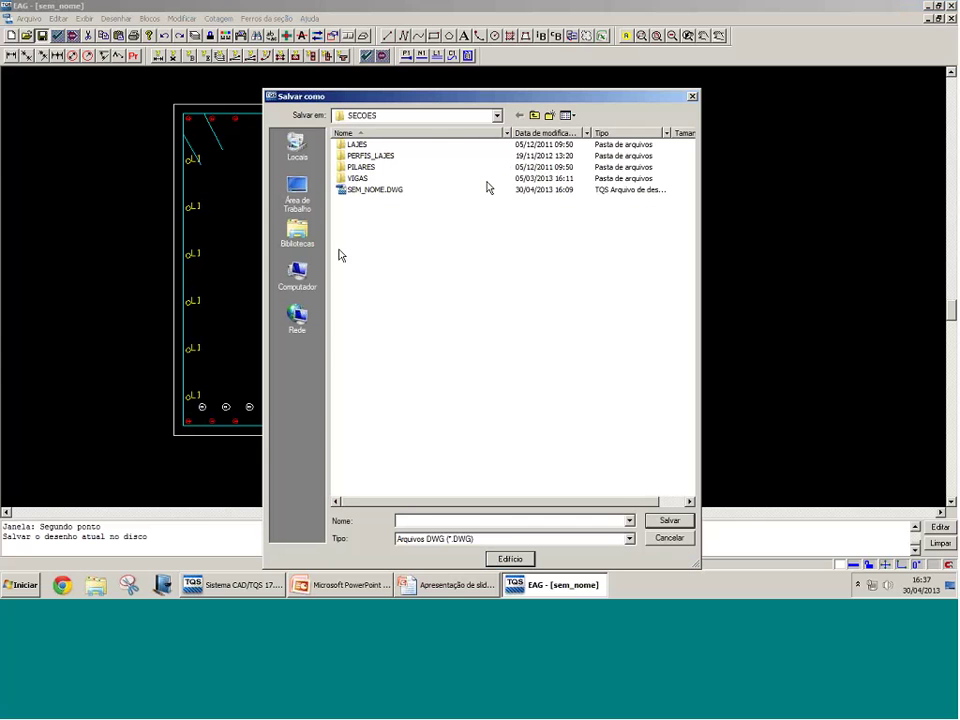
left_click(535, 115)
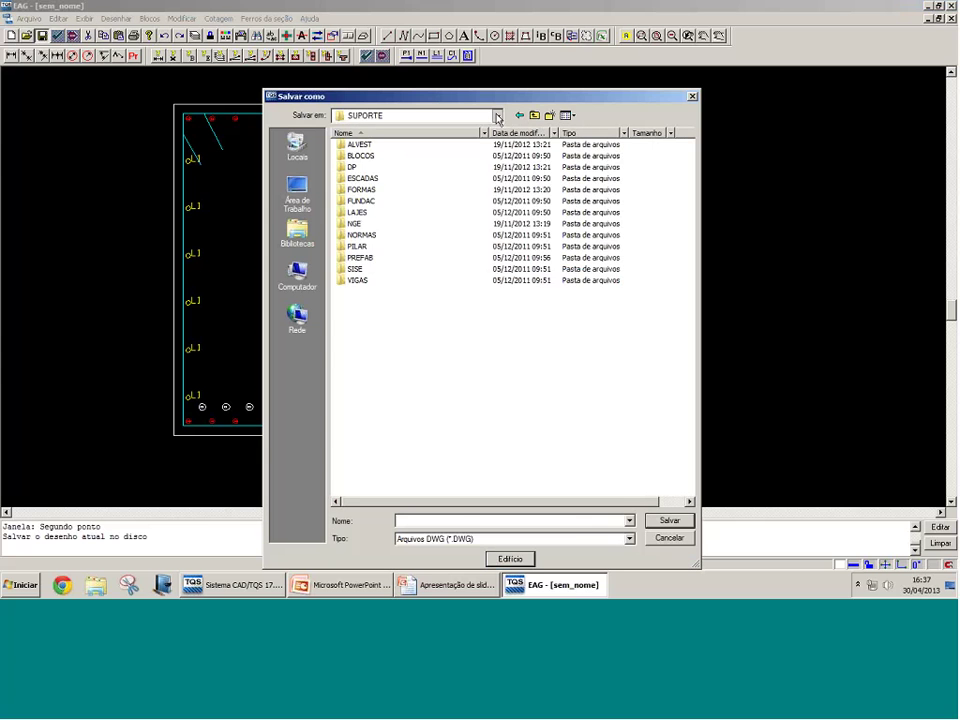
left_click(497, 115)
left_click(390, 196)
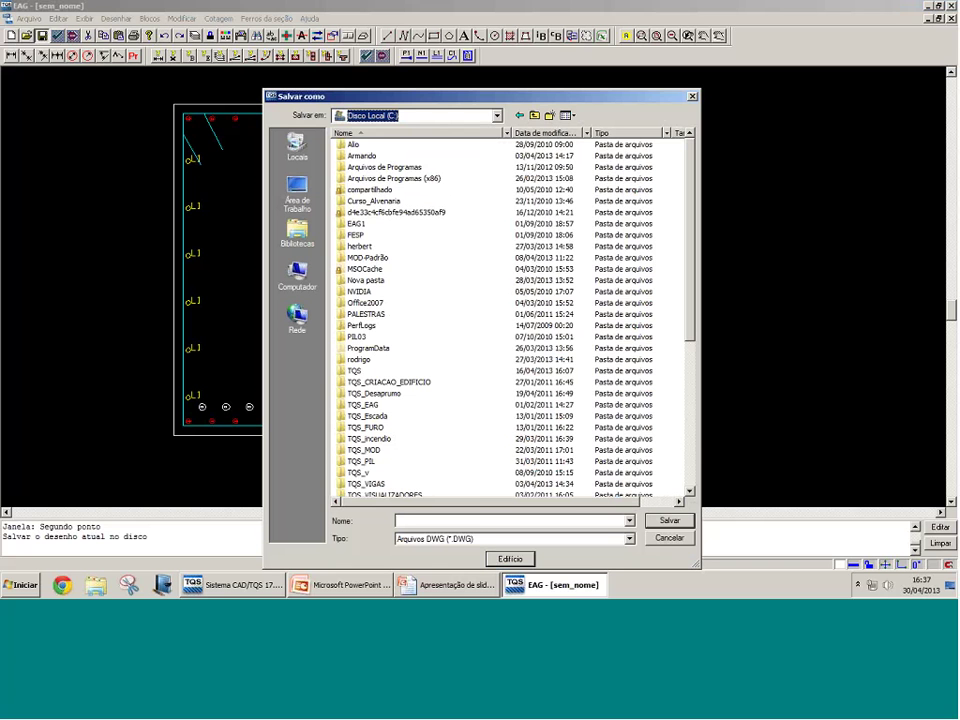
scroll(673, 436, "down", 2)
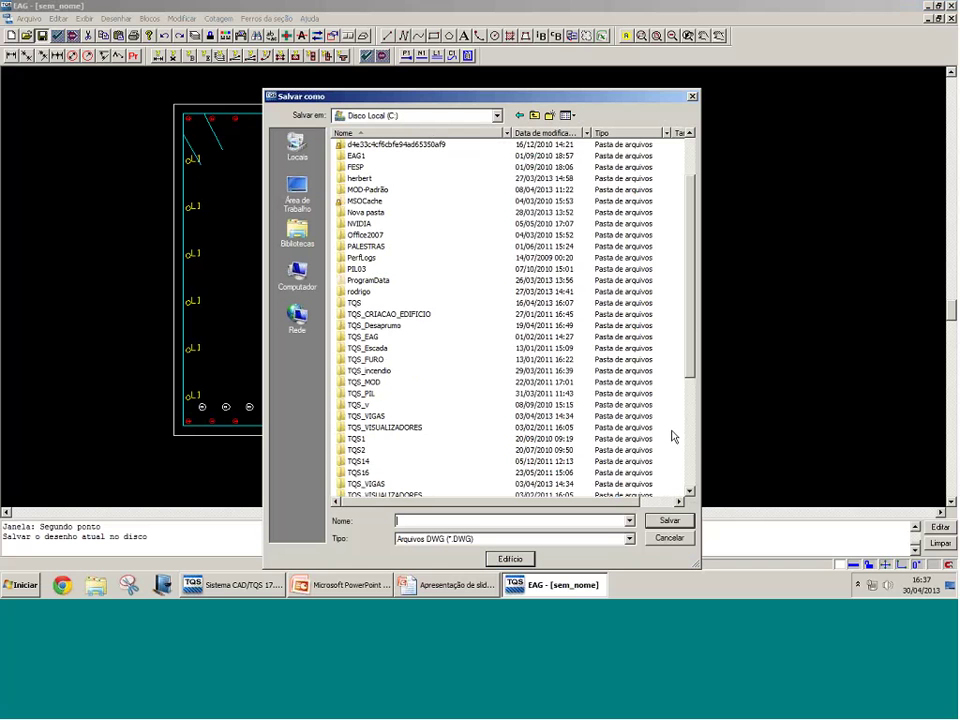
double_click(370, 386)
double_click(362, 156)
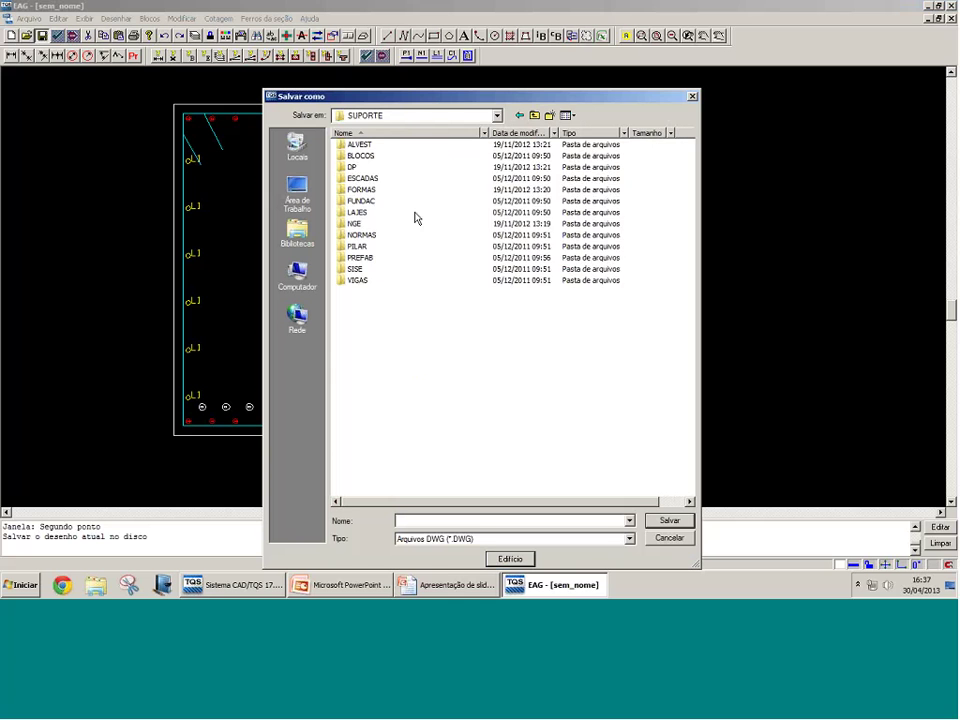
double_click(362, 189)
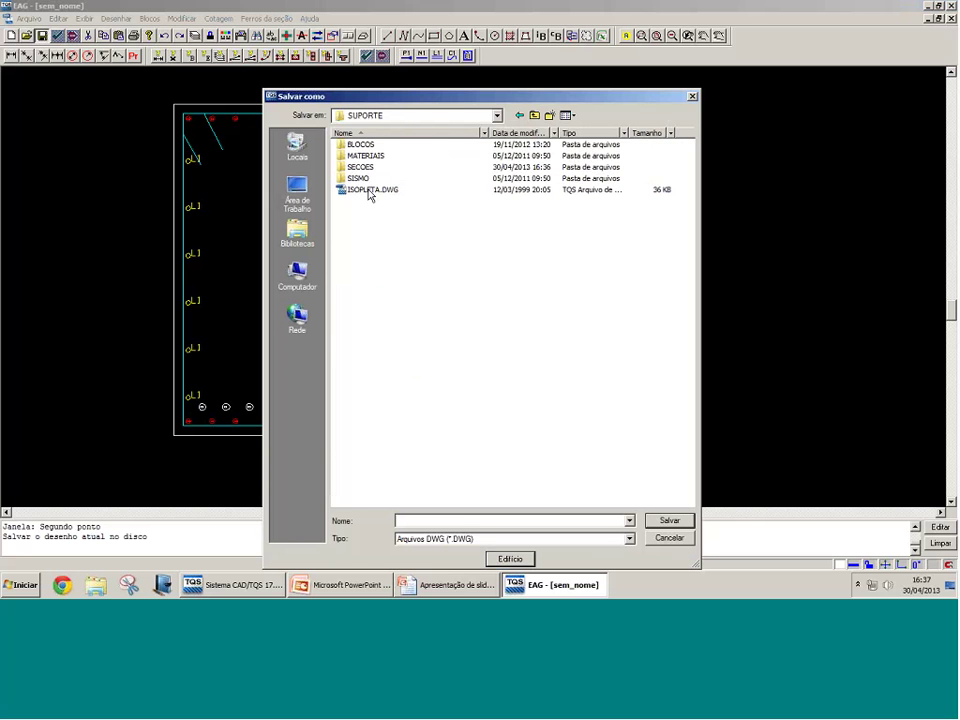
double_click(366, 168)
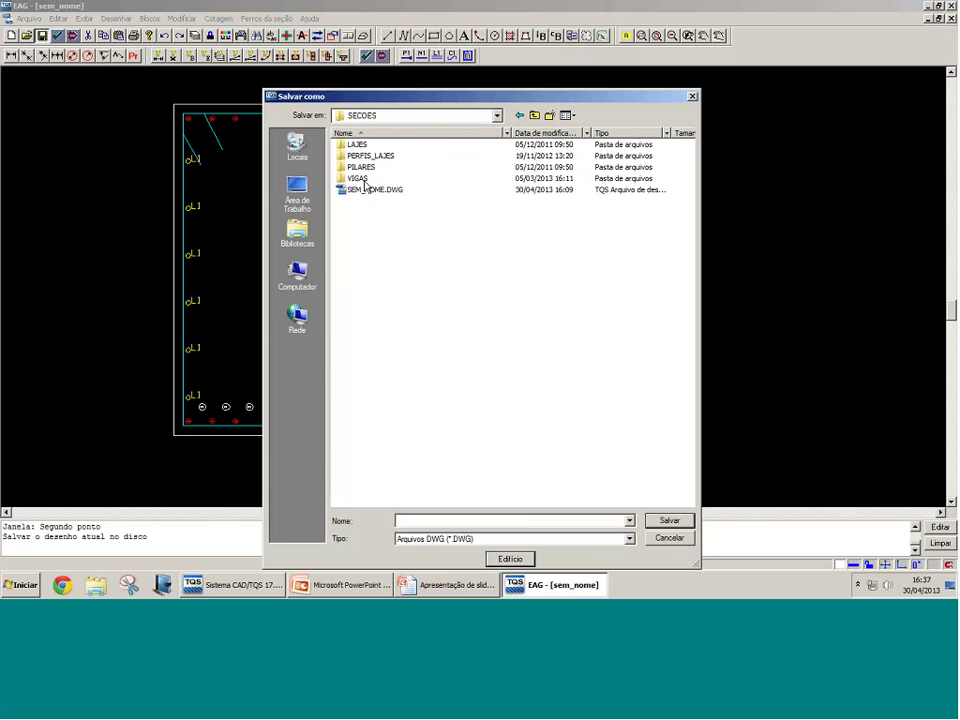
double_click(362, 178)
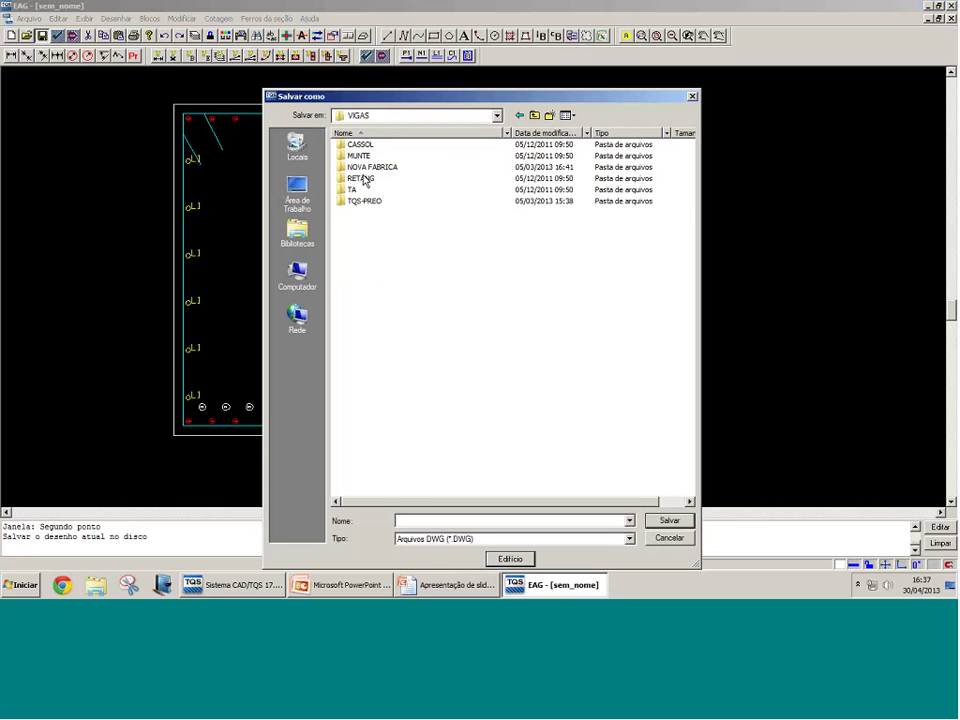
double_click(364, 201)
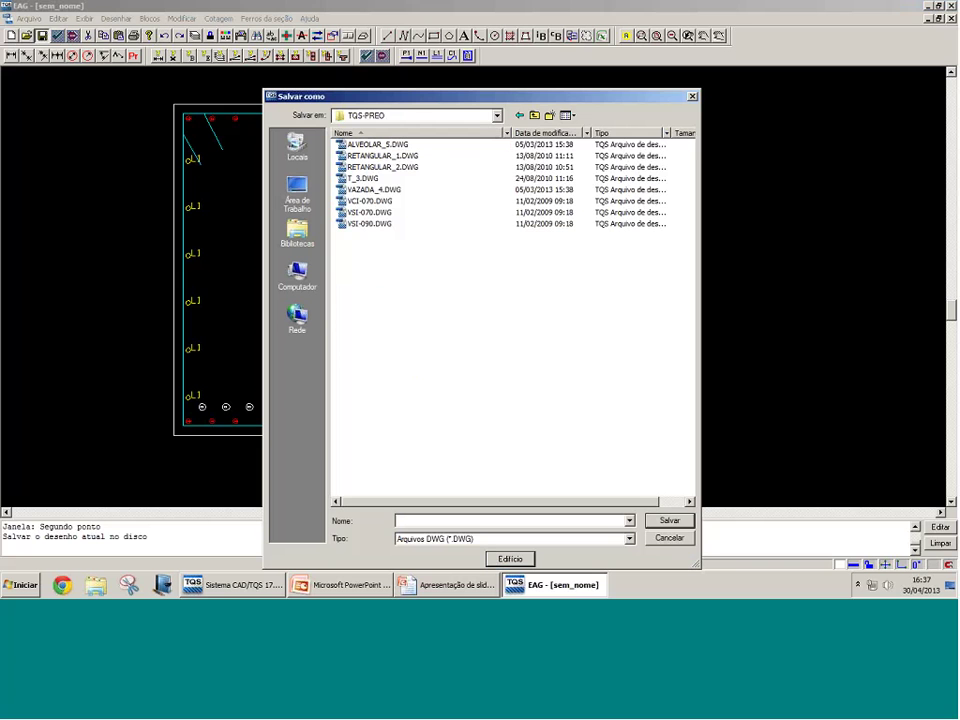
Step: Save the section by overwriting RETANGULAR_1.DWG, and close the section editor
left_click(454, 520)
type("ret")
left_click(405, 157)
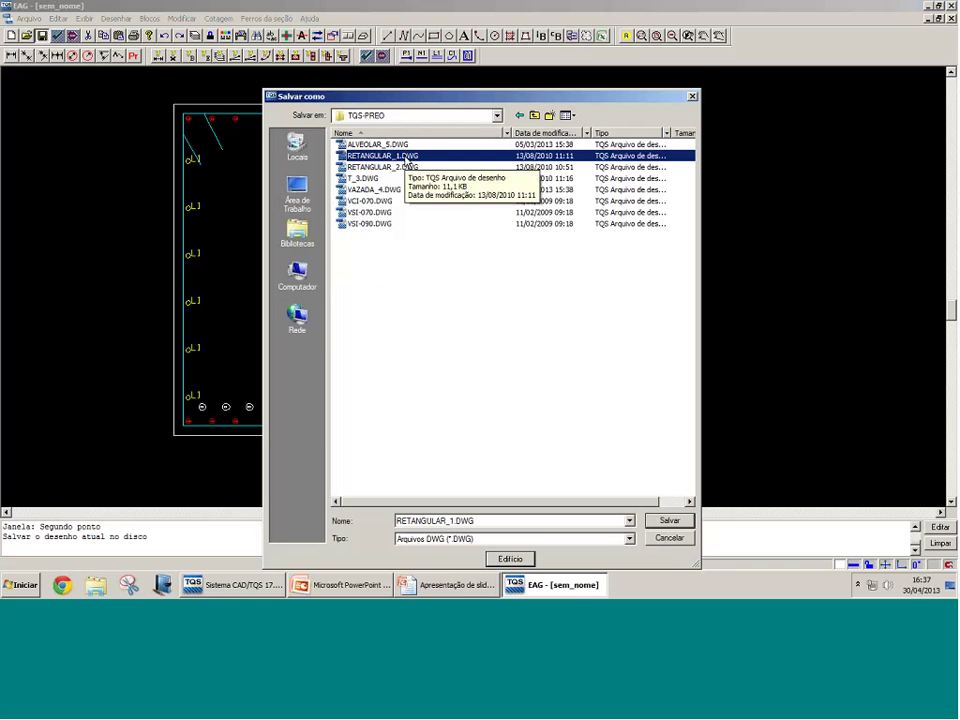
double_click(405, 158)
left_click(538, 338)
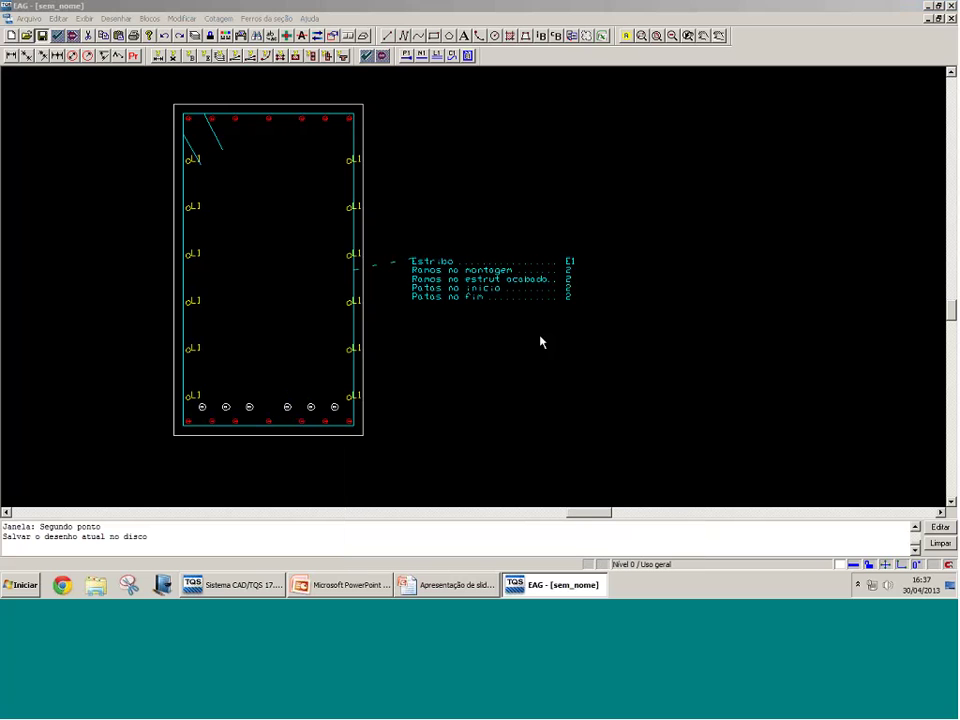
scroll(339, 236, "down", 2)
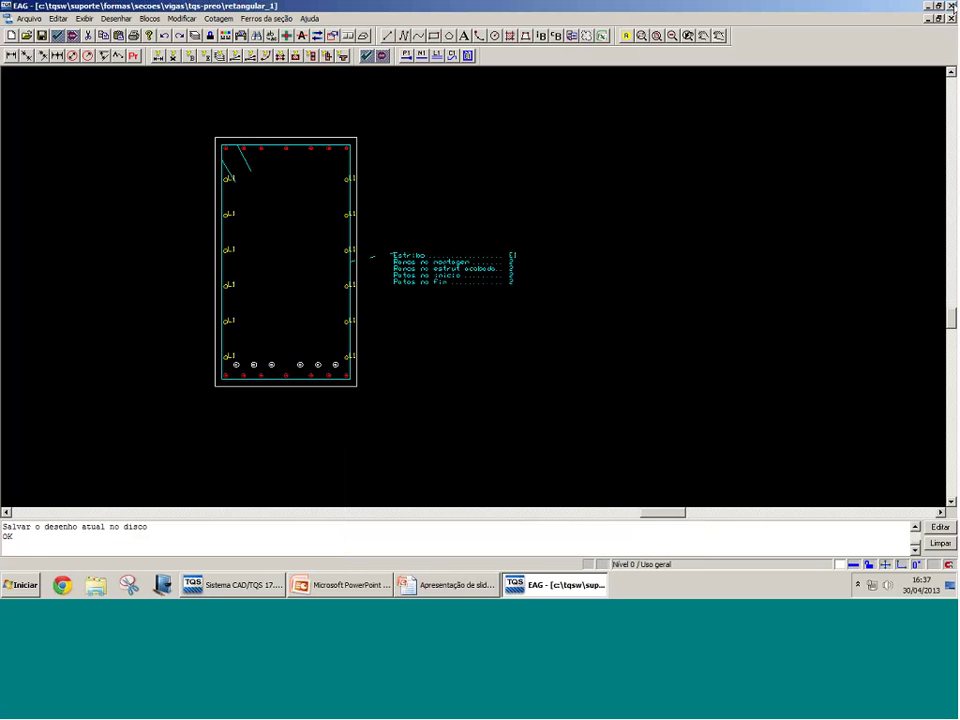
left_click(951, 6)
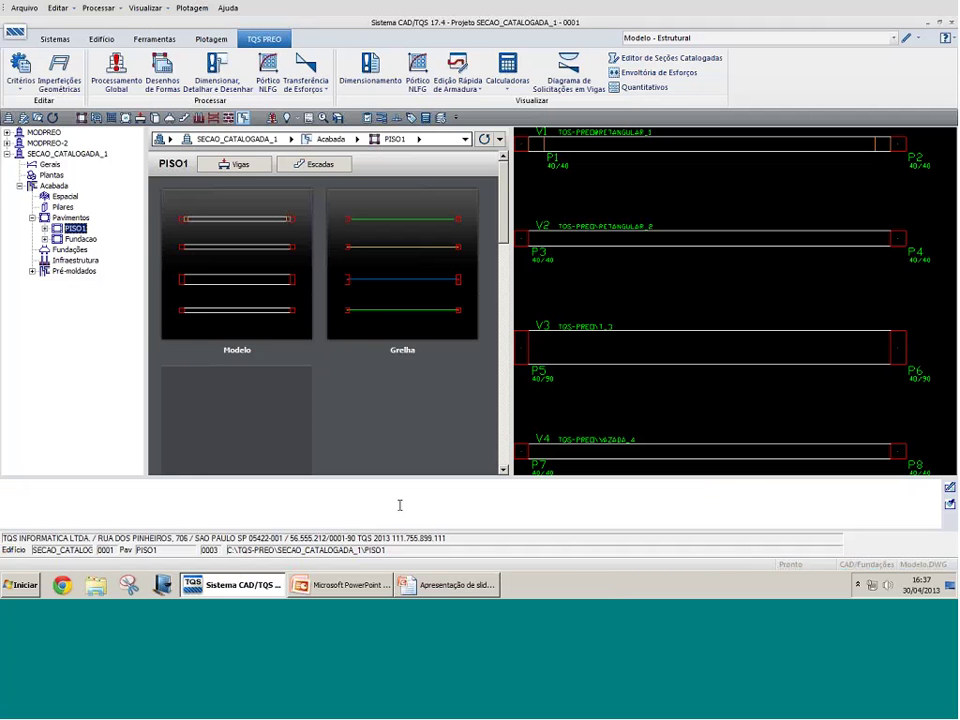
Step: Switch to the PowerPoint slide show and advance to the Exemplo 2 slide of the 40x70 cm section with two stirrups
left_click(443, 587)
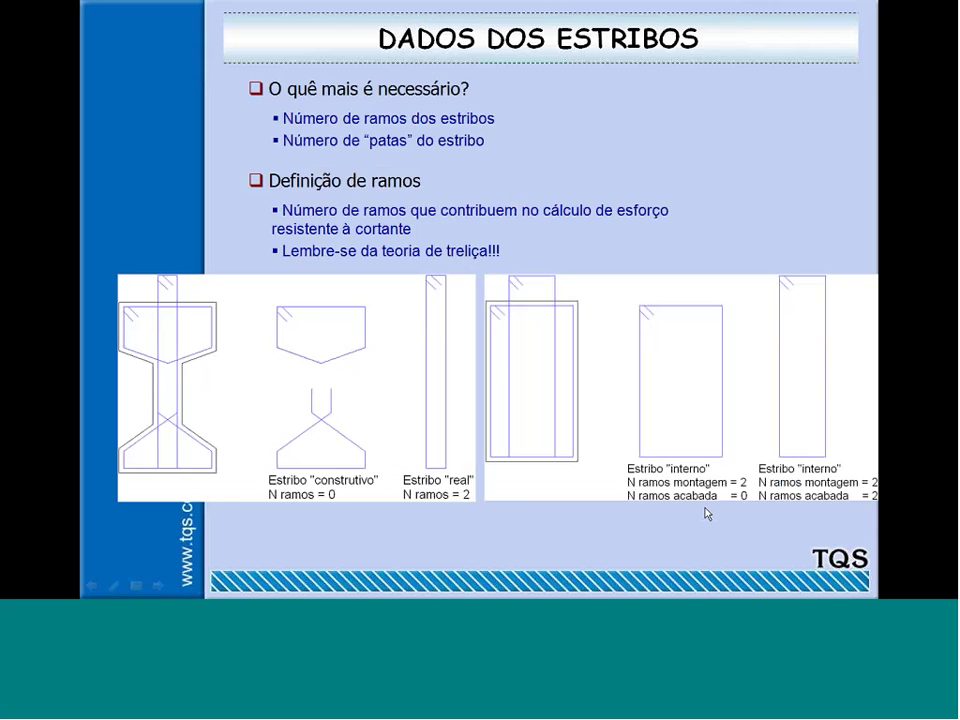
left_click(705, 513)
left_click(705, 513)
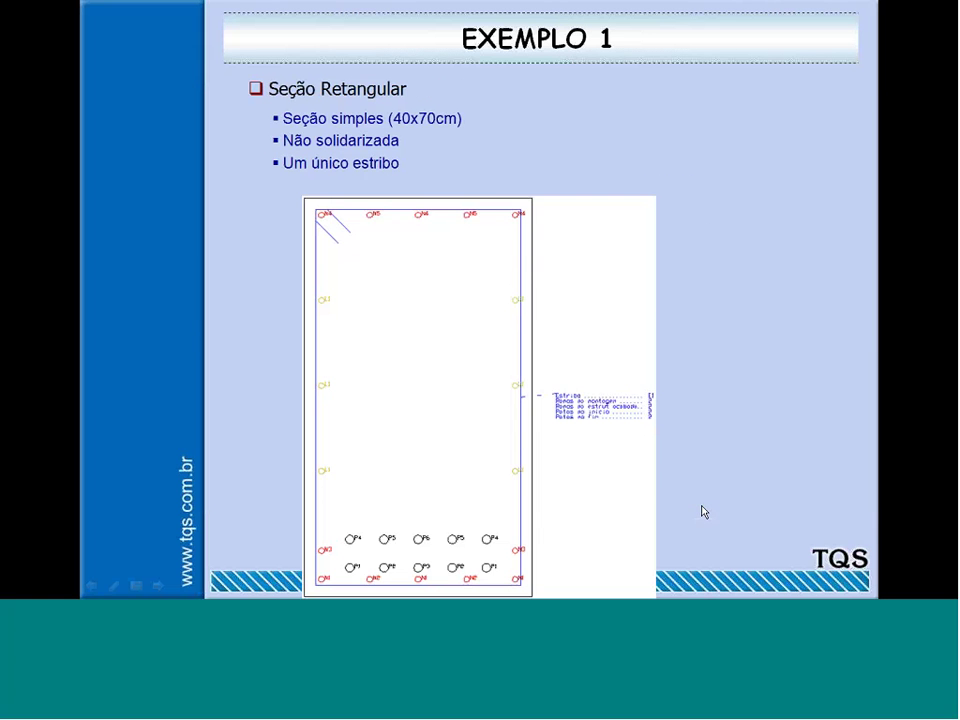
left_click(703, 510)
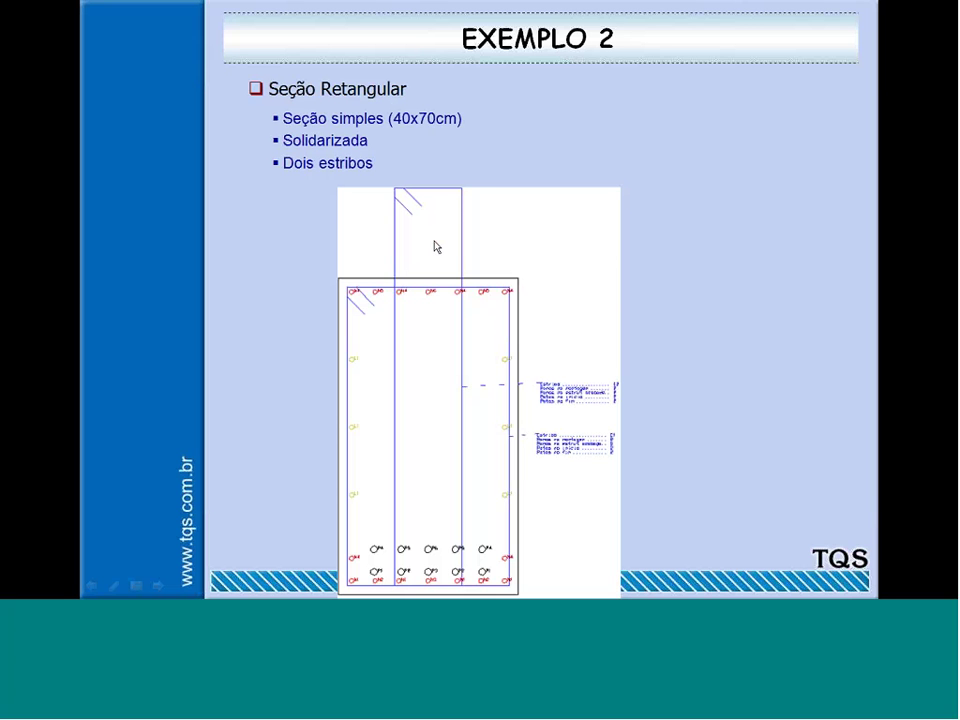
Step: Return to TQS, start the catalogued section editor and open RETANGULAR_1.DWG
key("super")
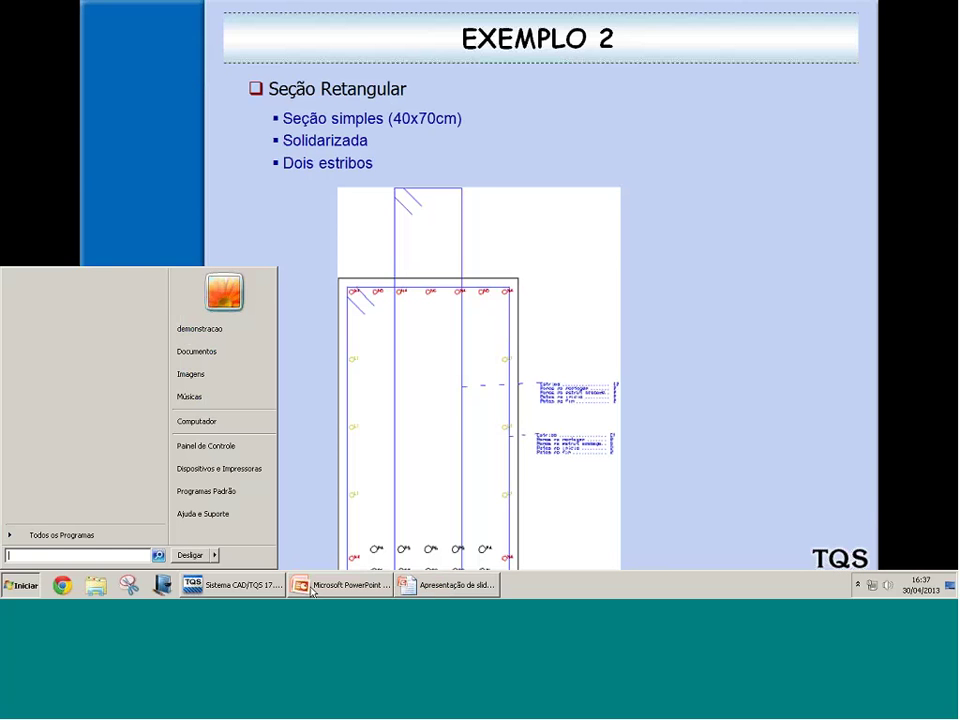
left_click(235, 585)
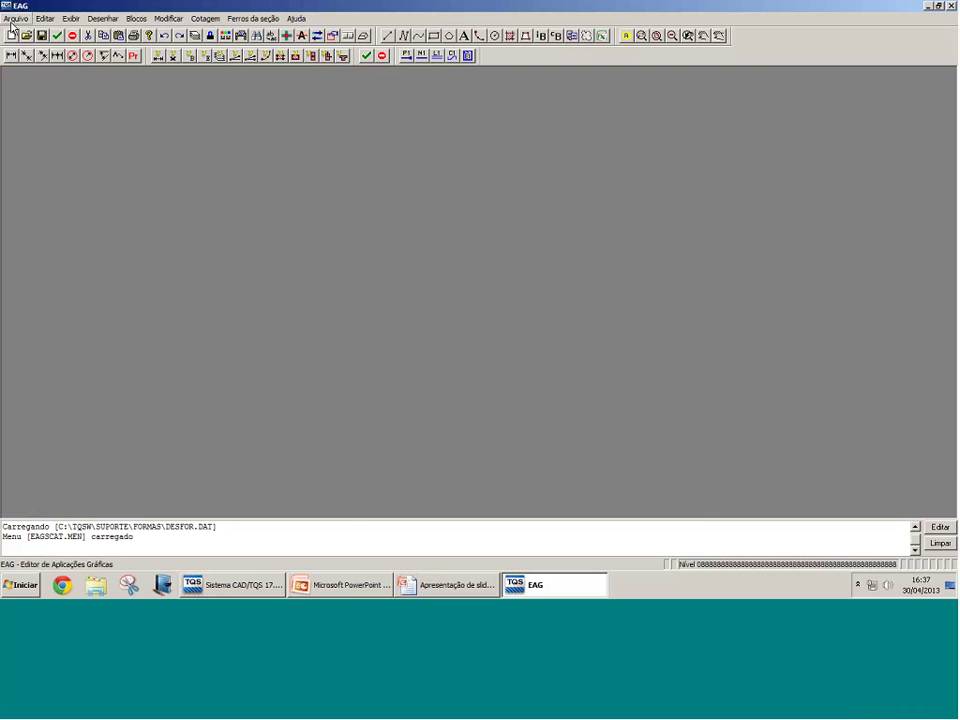
left_click(27, 35)
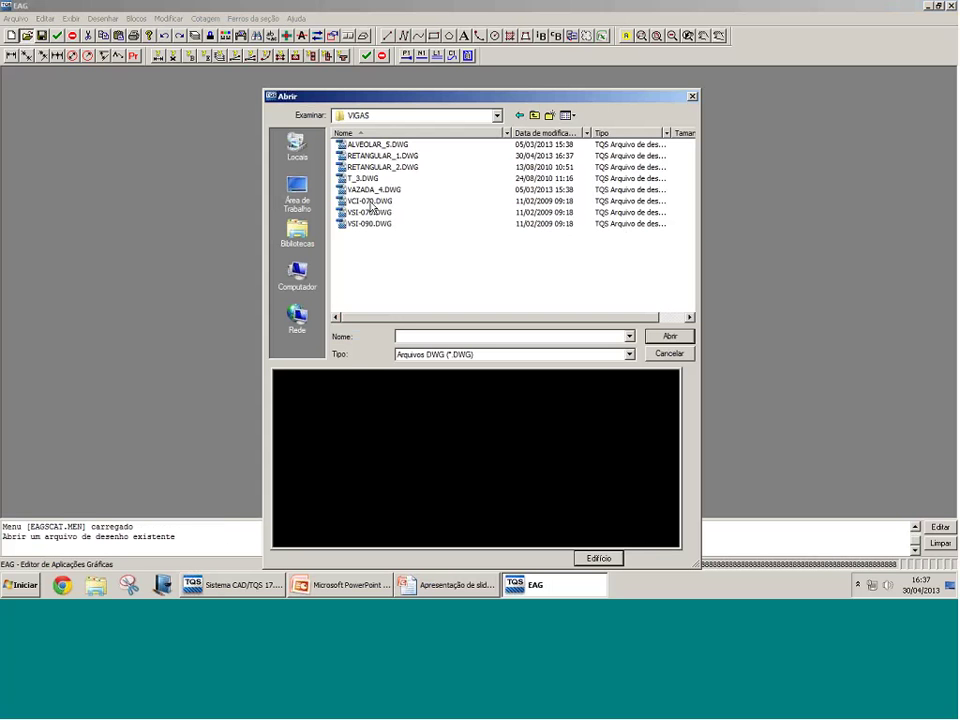
double_click(383, 155)
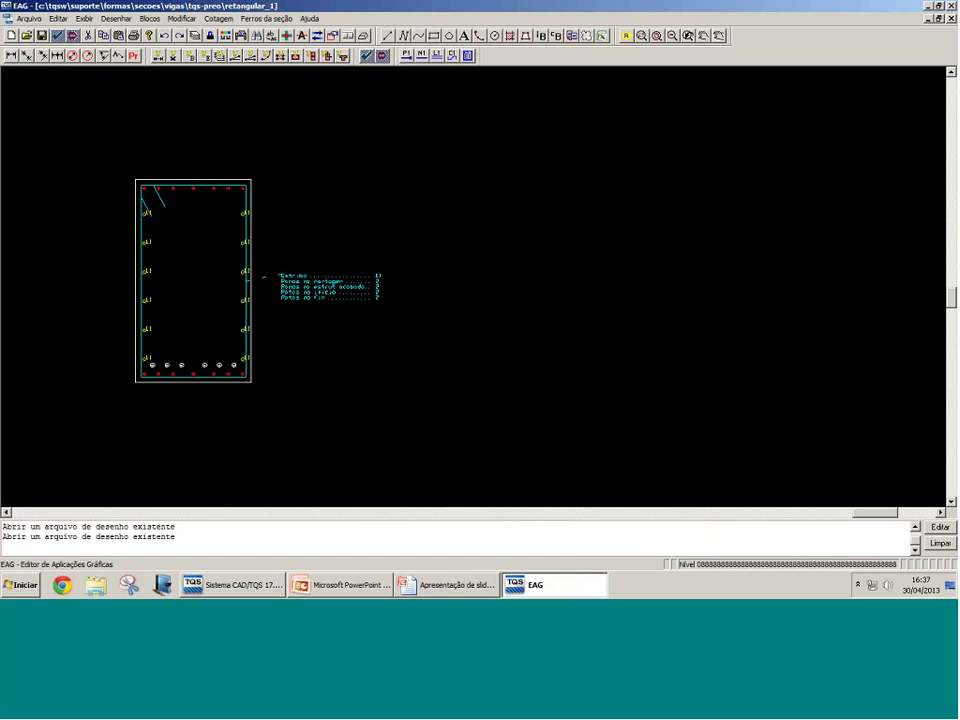
Step: Save the open drawing under the name RETANGULAR_2.DWG, overwriting the existing file
left_click(28, 18)
left_click(61, 90)
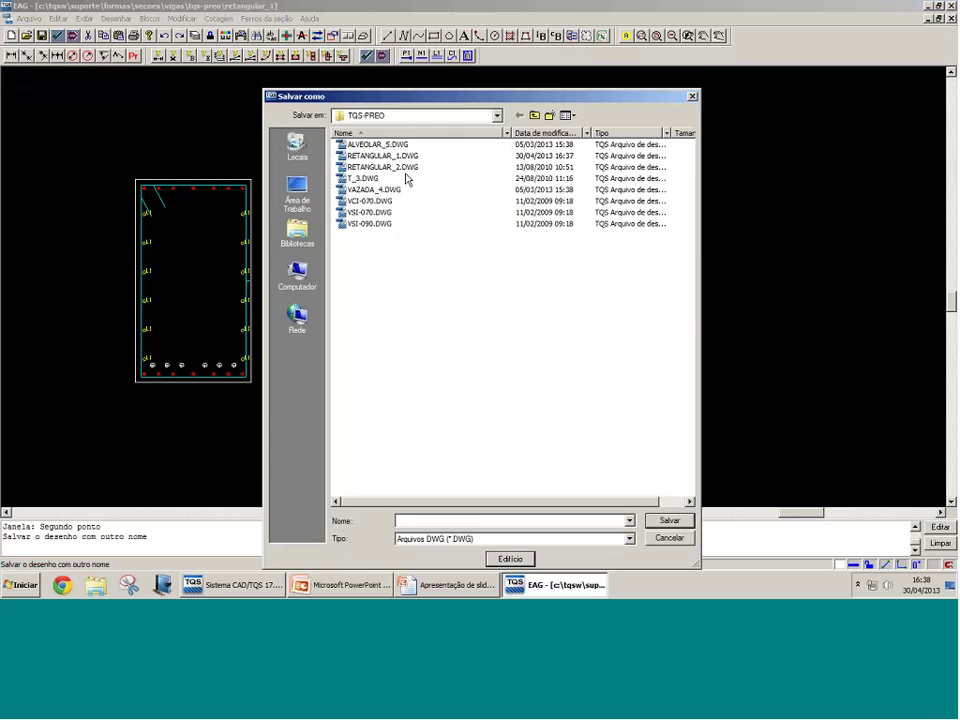
double_click(405, 168)
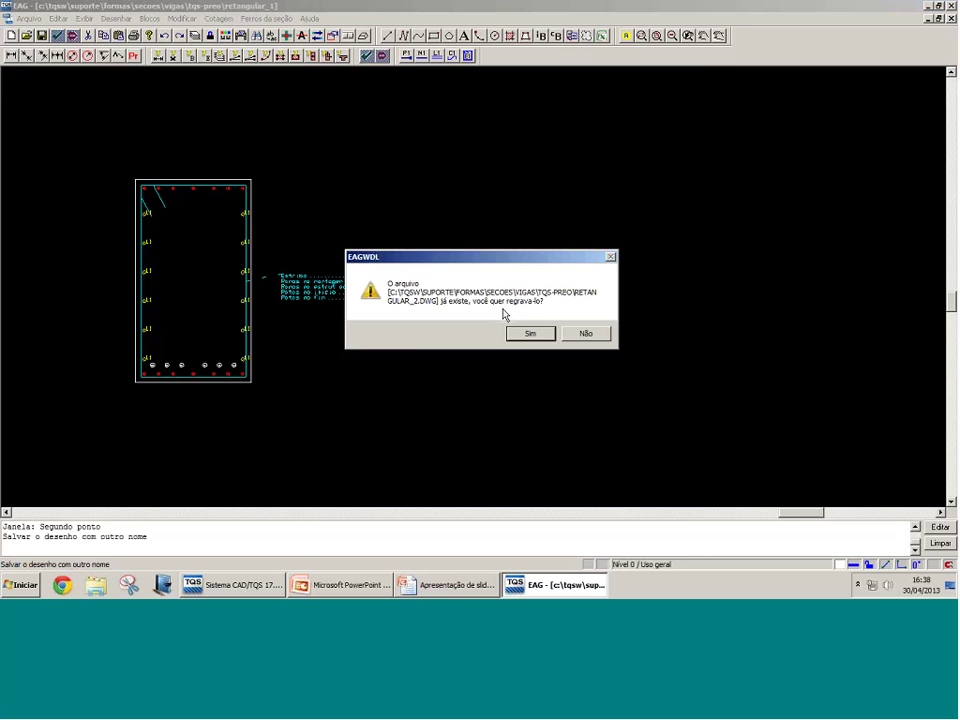
left_click(530, 333)
Step: Copy the hooked stirrup together with its data text into the empty area beside the section
scroll(242, 236, "up", 3)
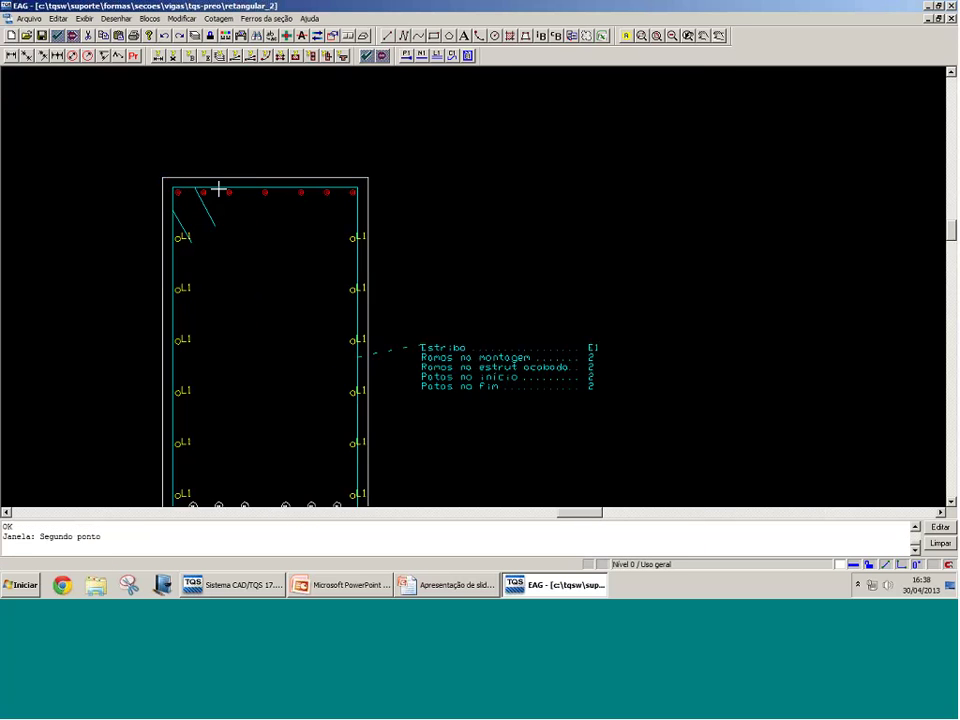
scroll(184, 217, "up", 2)
left_click(165, 216)
scroll(197, 212, "down", 2)
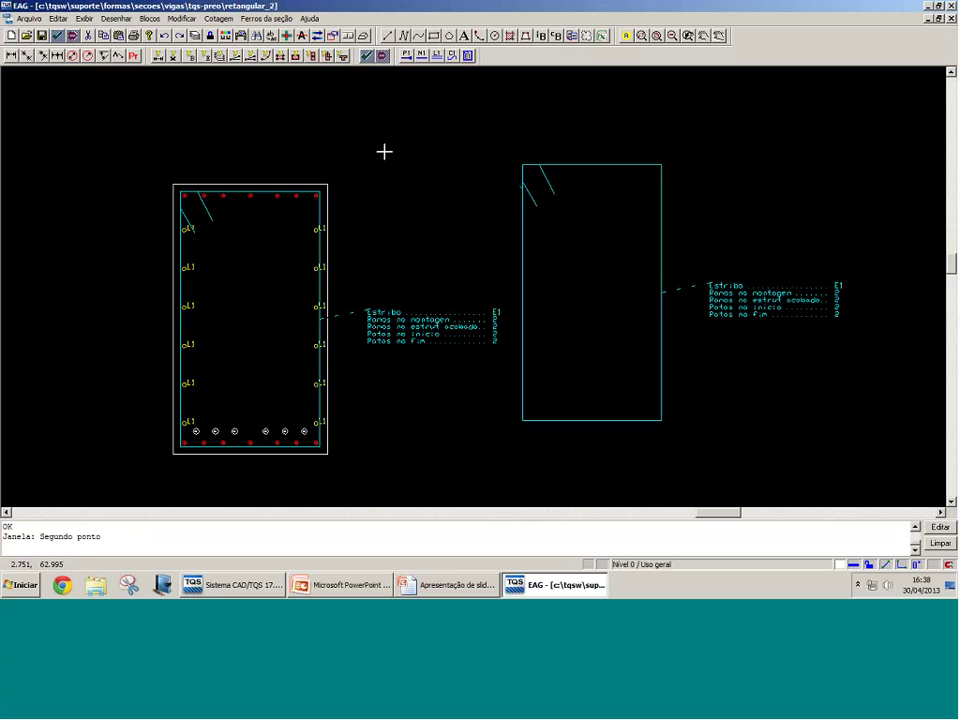
Step: Narrow the copied stirrup by stretching its left side, hooks included, 18 cm inward
left_click(459, 206)
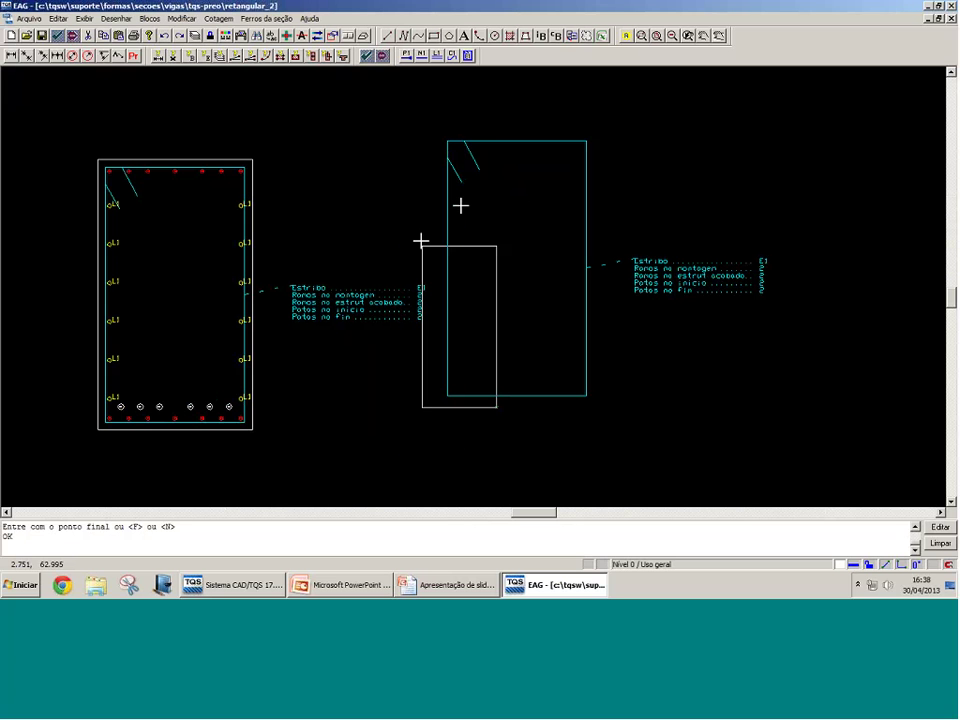
left_click(431, 123)
left_click(447, 140)
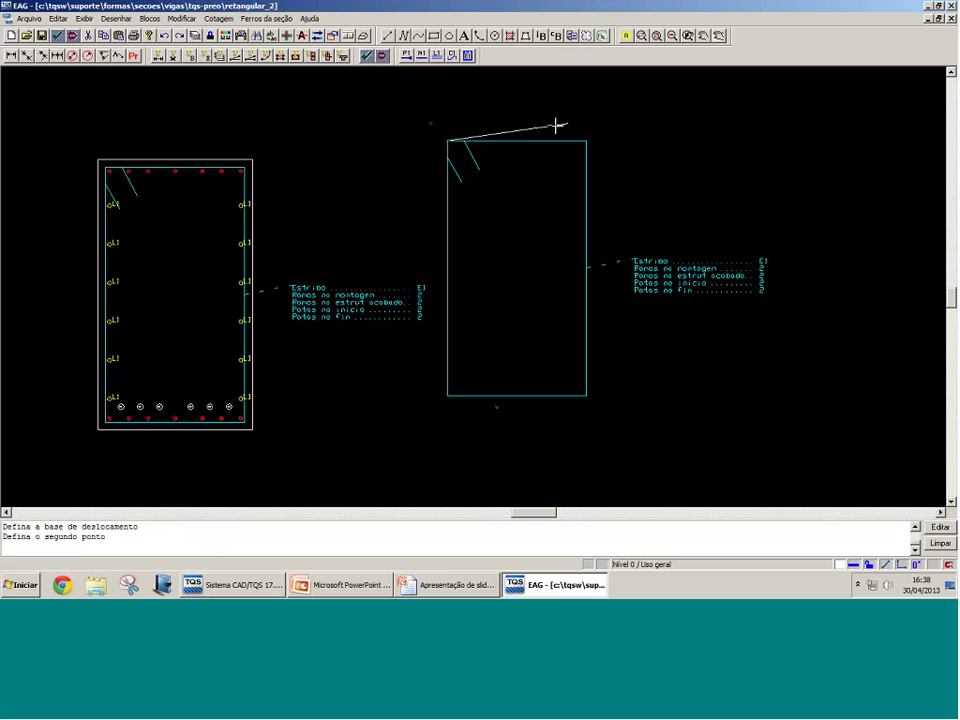
left_click(551, 189)
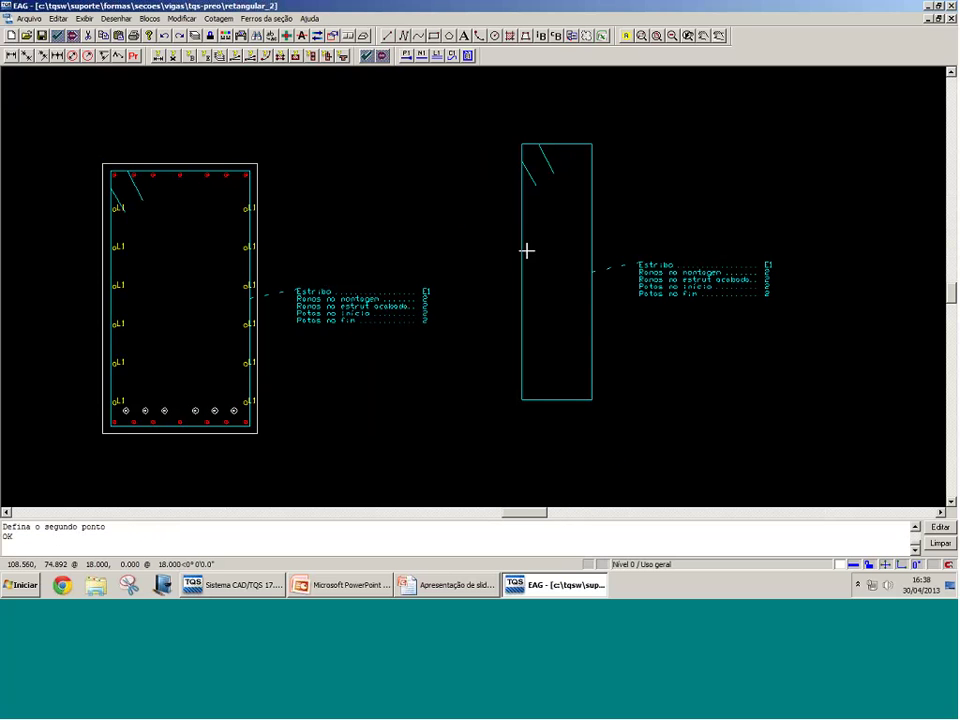
Step: Lengthen the narrow stirrup by stretching its top side and hooks vertically upward
left_click(628, 210)
left_click(490, 132)
left_click(521, 144)
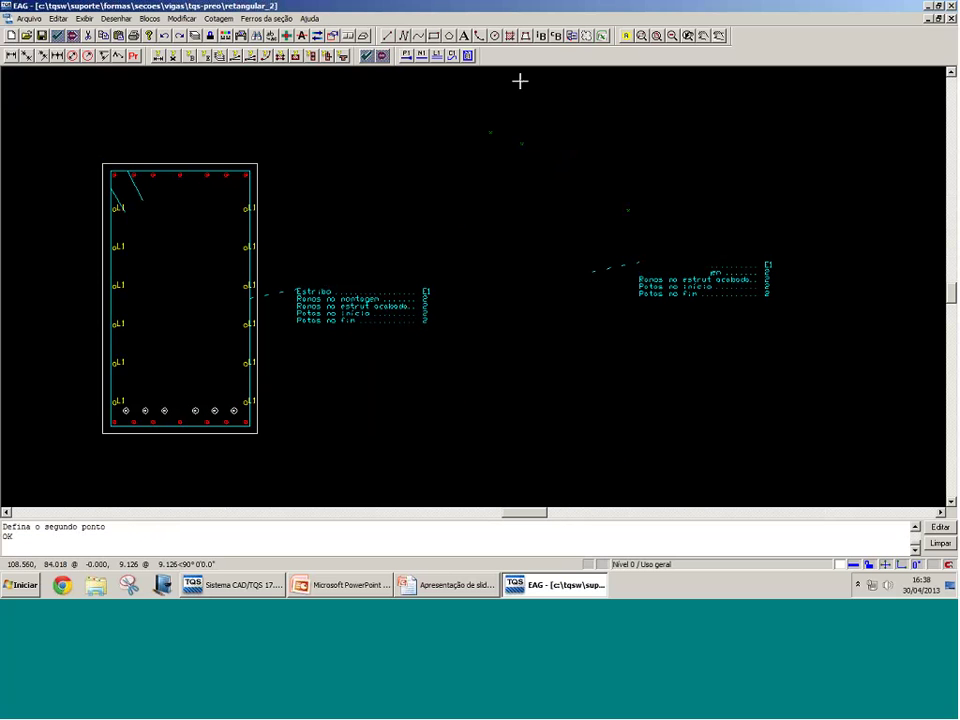
scroll(514, 215, "down", 2)
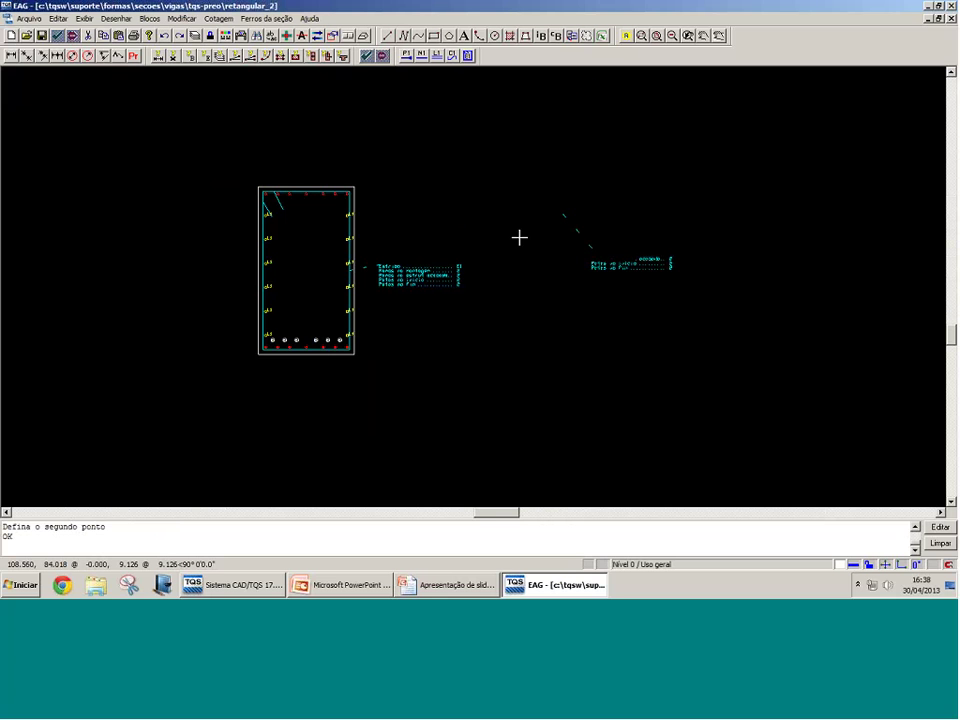
Step: Move the narrow stirrup into the section, placing its bottom side on the outer stirrup's bottom side near the middle
left_click(563, 321)
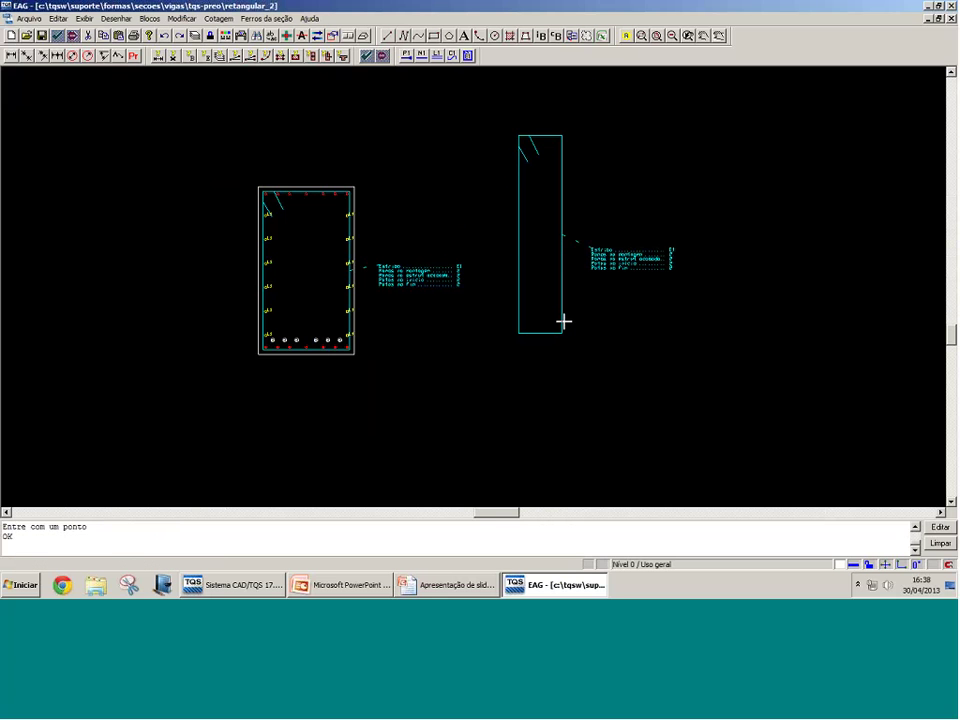
scroll(536, 323, "up", 1)
left_click(538, 334)
left_click_drag(548, 335, 504, 325)
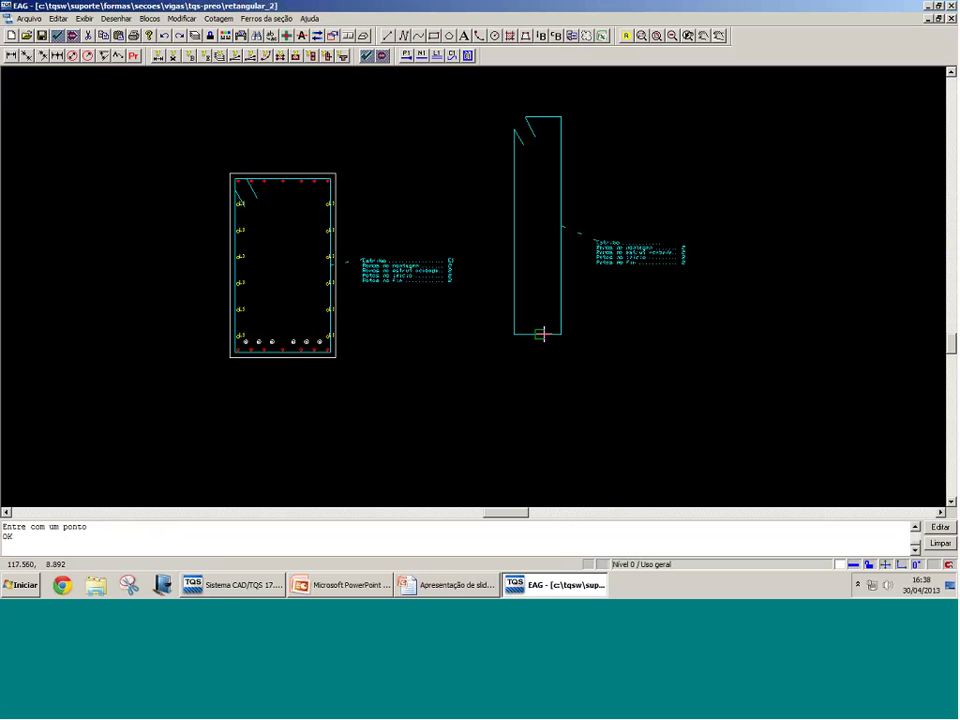
scroll(540, 334, "up", 1)
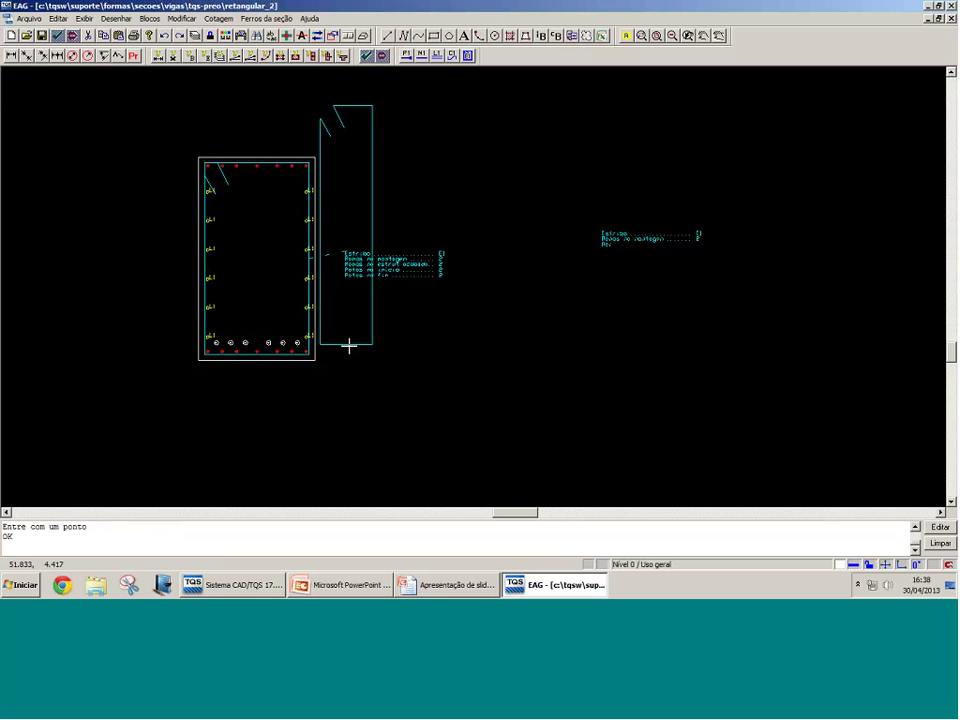
scroll(271, 357, "up", 4)
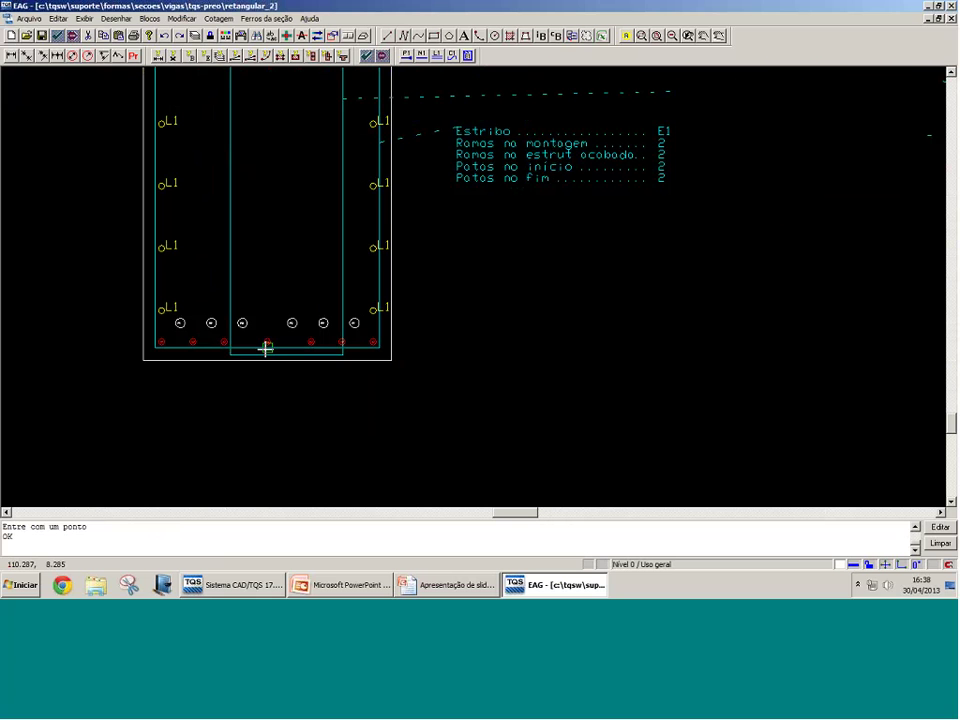
scroll(265, 347, "up", 5)
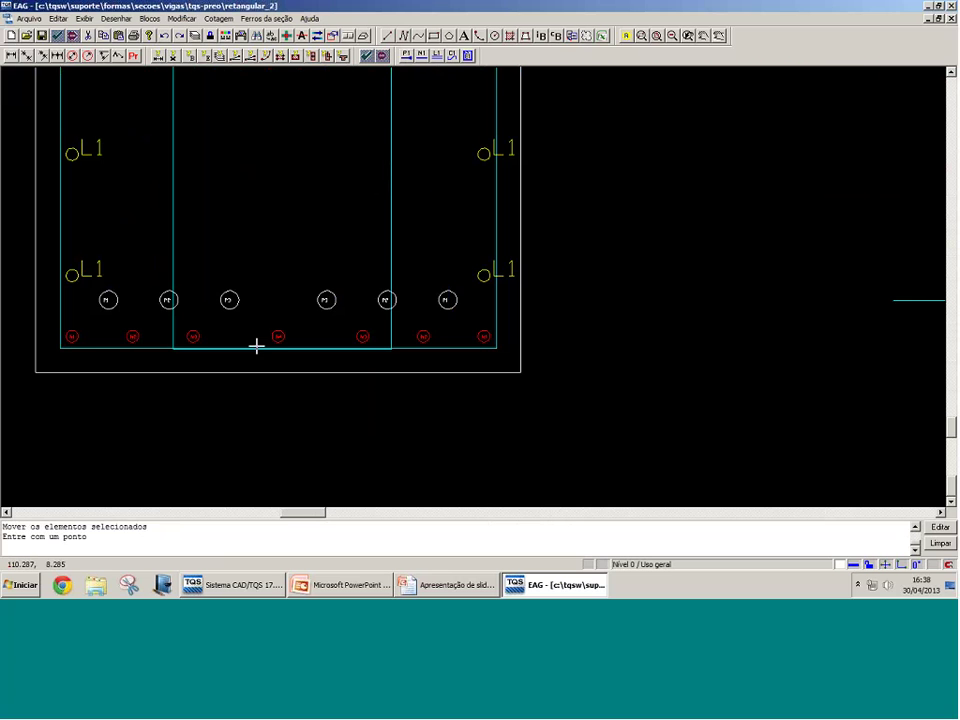
left_click(256, 346)
Step: Move the narrow stirrup's data text close to the section, directly above the outer stirrup's data text
scroll(278, 390, "down", 4)
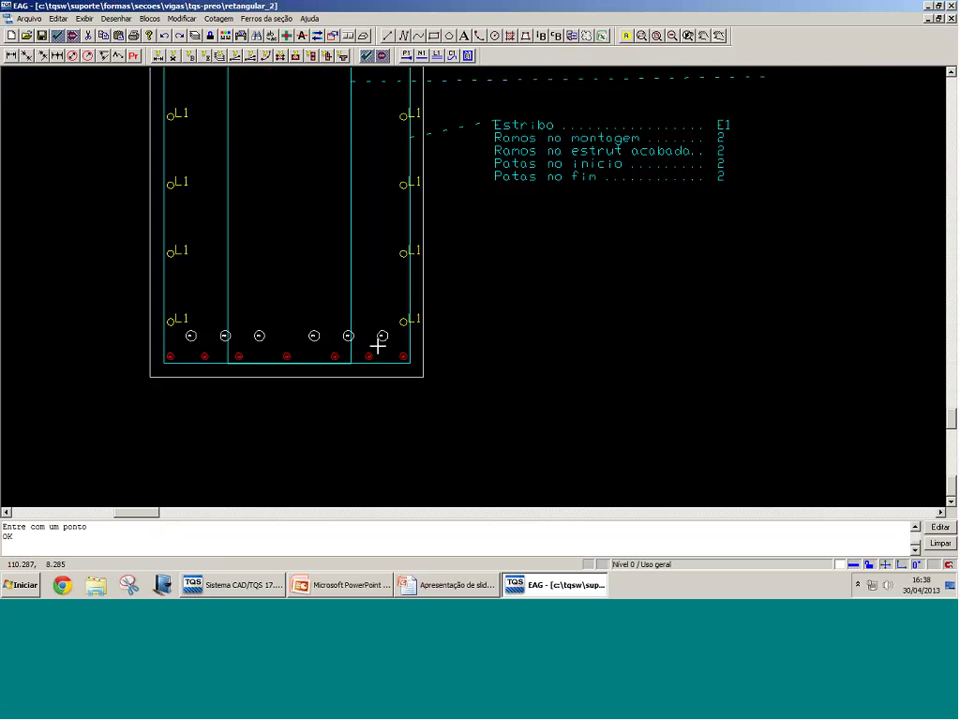
scroll(340, 368, "down", 4)
left_click(687, 234)
left_click_drag(687, 232, 547, 151)
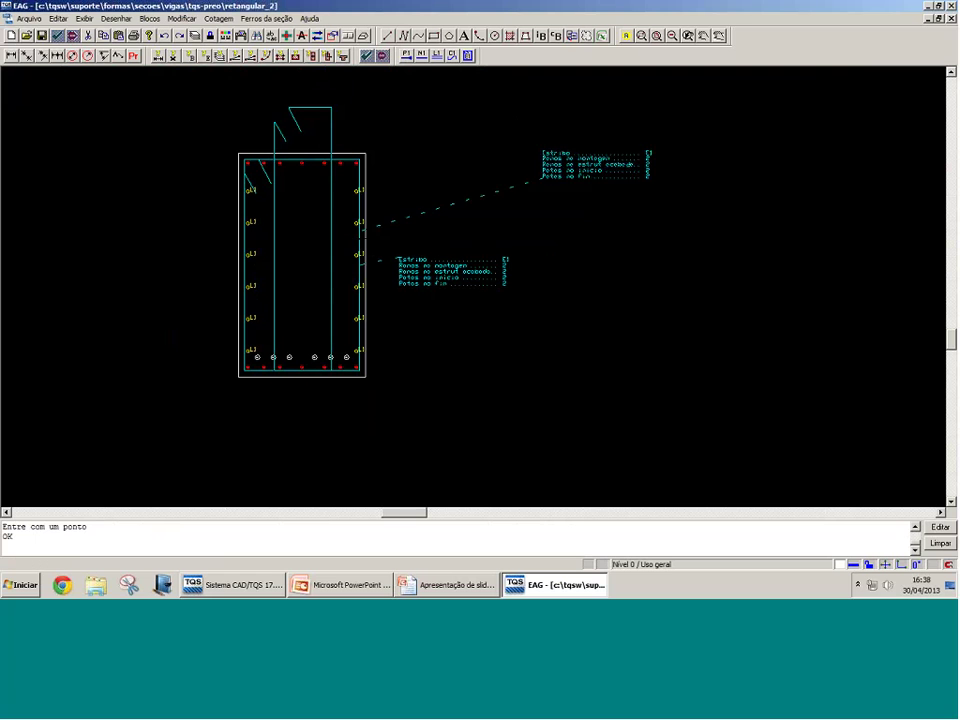
key("Return")
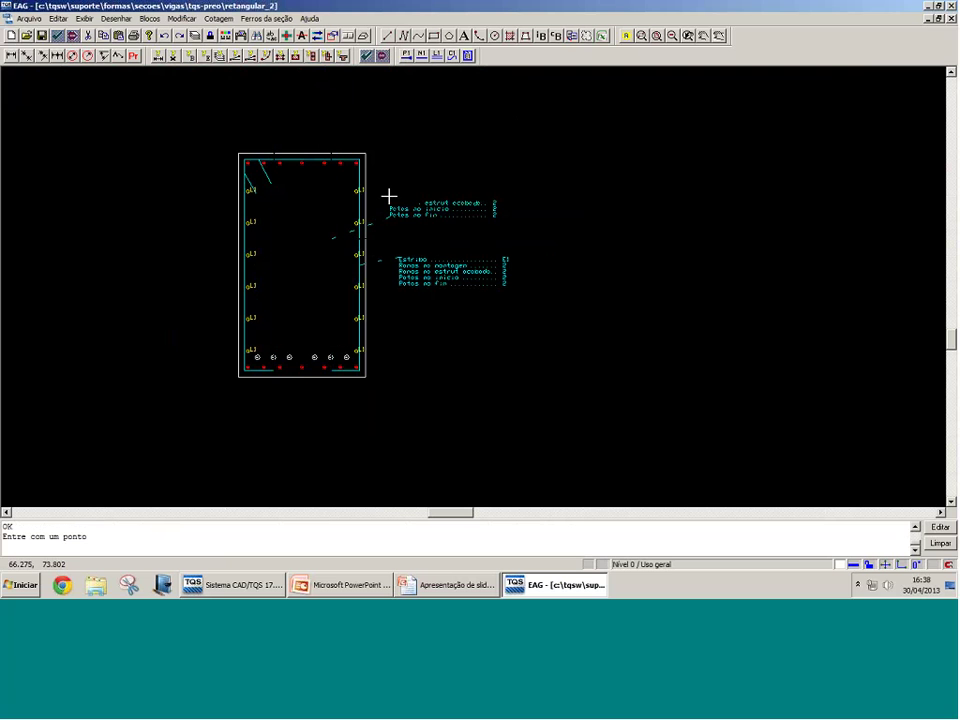
left_click(499, 199)
Step: Set the outer stirrup's number of branches in the finished structure to 0 in its stirrup data
scroll(441, 184, "up", 2)
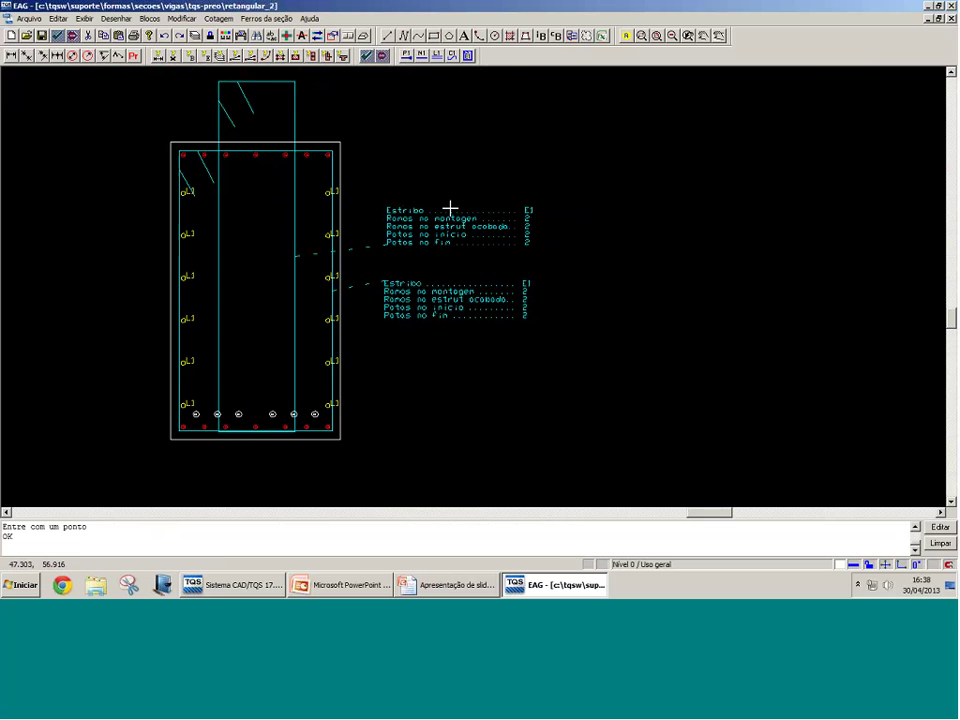
scroll(450, 208, "up", 2)
double_click(495, 300)
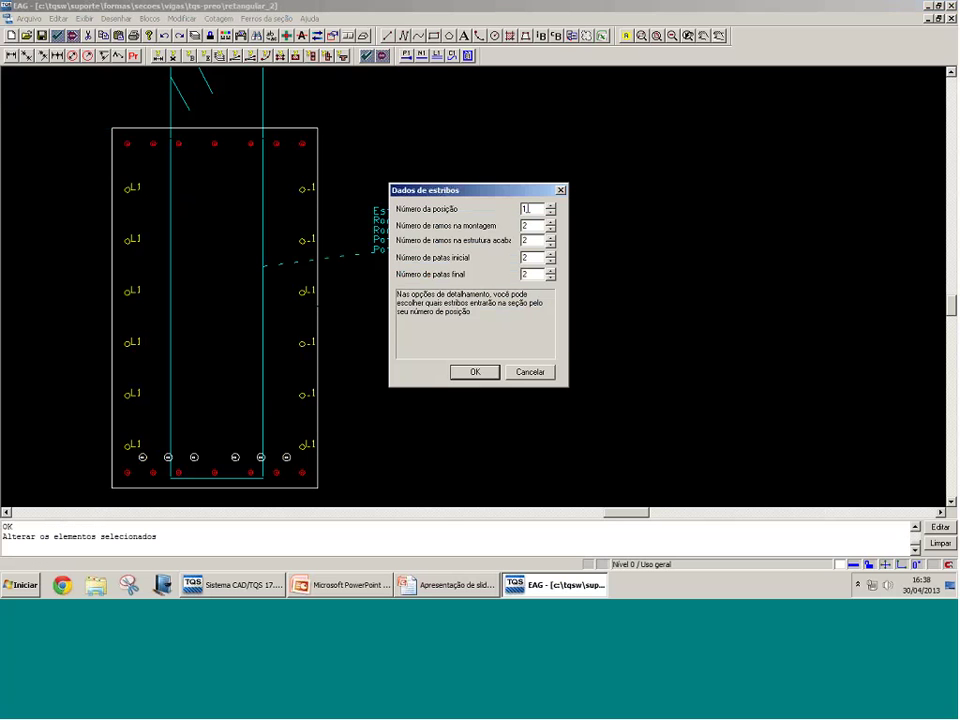
left_click(530, 227)
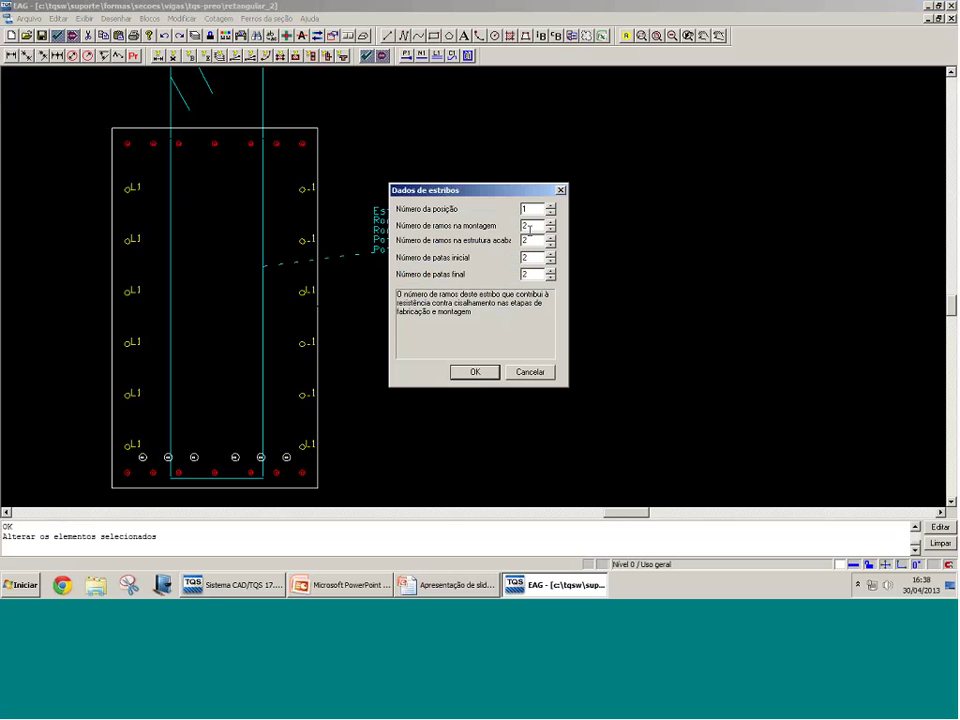
double_click(535, 223)
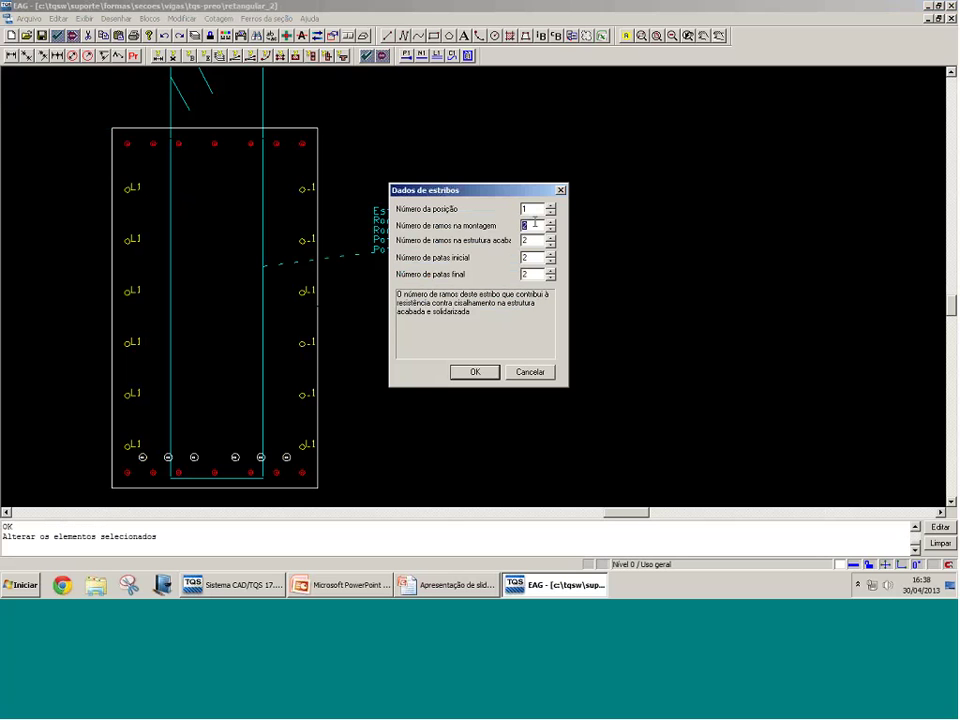
key("Tab")
type("0")
left_click(474, 371)
Step: Set the narrow stirrup's position number to 2 in its stirrup data
scroll(403, 346, "down", 3)
scroll(388, 258, "up", 1)
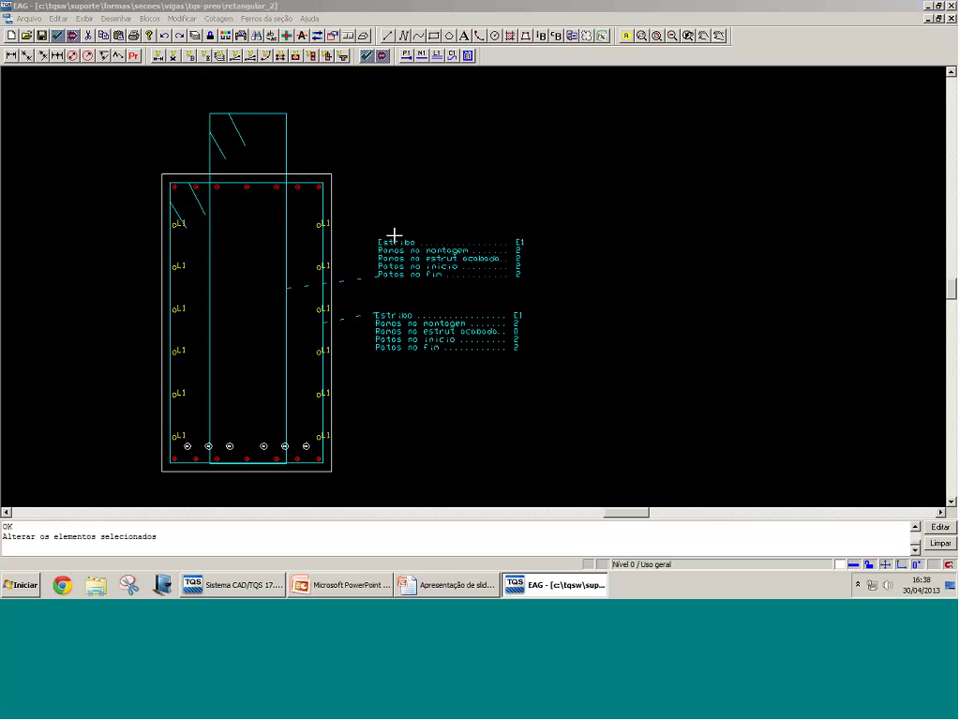
double_click(402, 241)
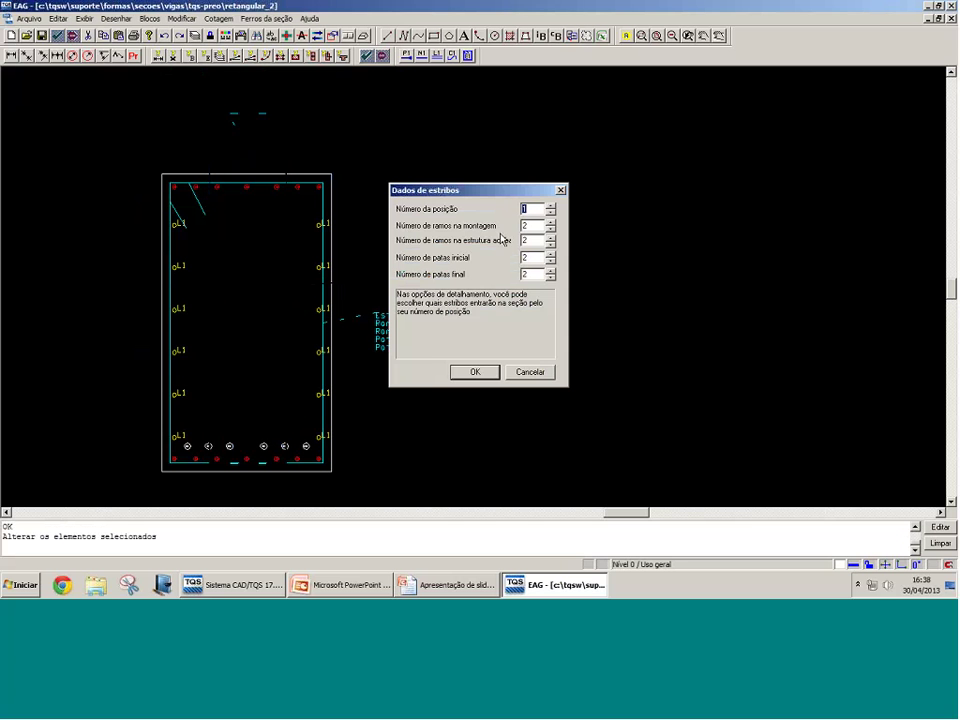
type("2")
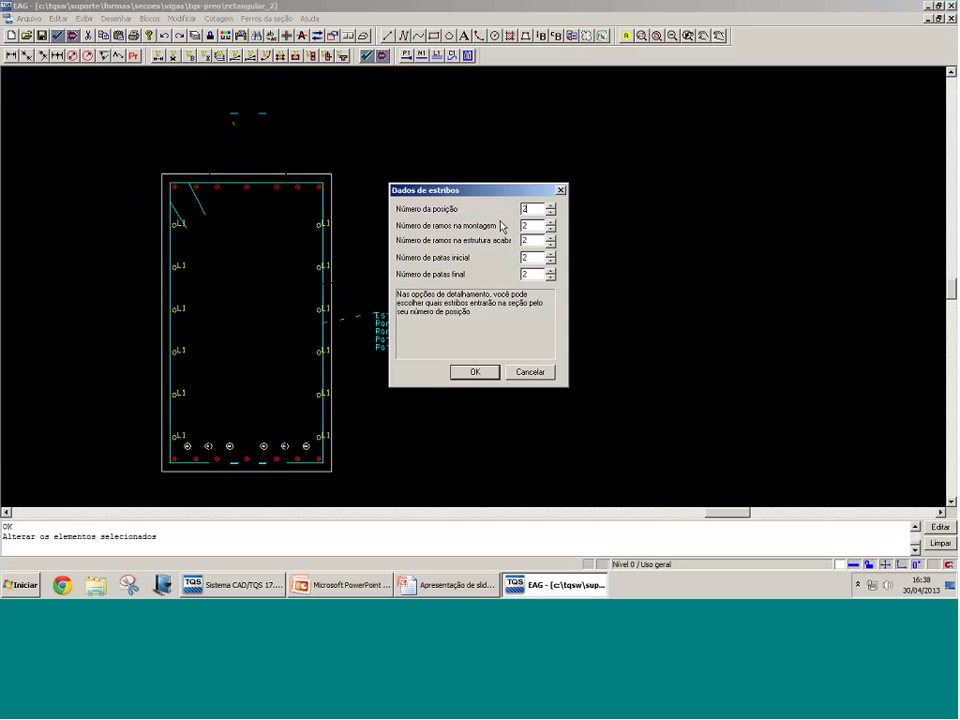
key("Tab")
key("Return")
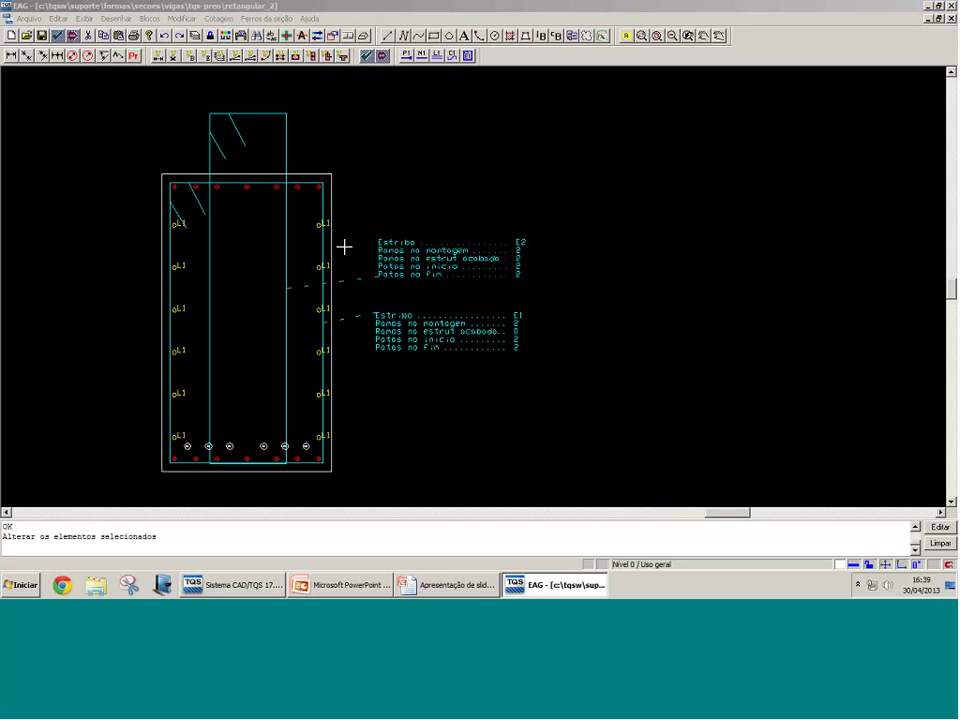
Step: Measure the width of the narrow stirrup along its top side
scroll(294, 181, "down", 1)
scroll(291, 195, "up", 1)
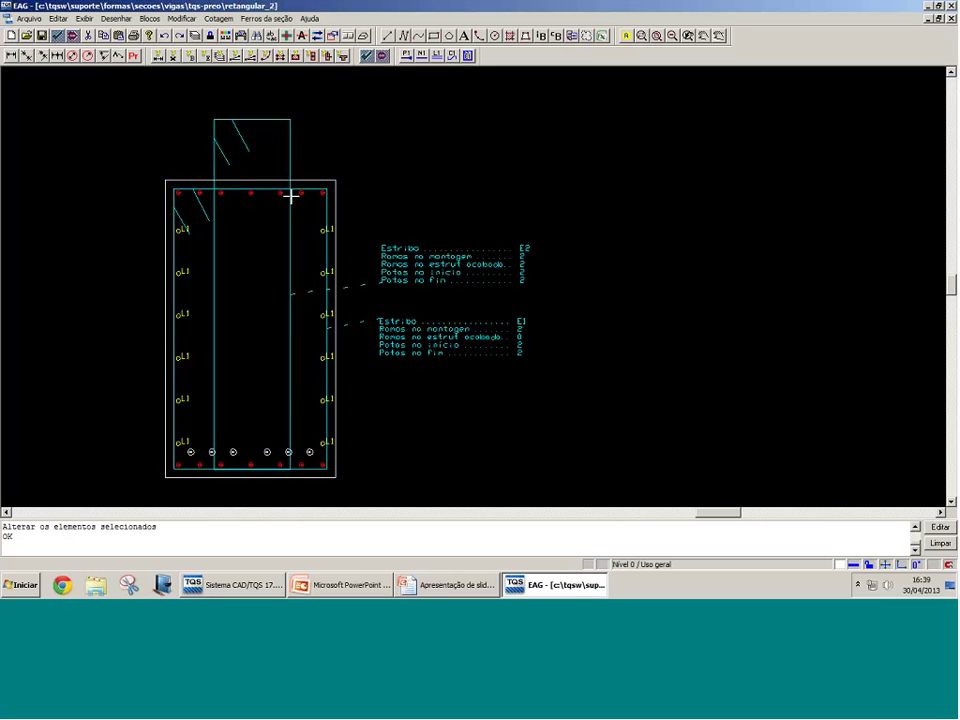
middle_click_drag(262, 219, 280, 201)
middle_click_drag(398, 280, 332, 269)
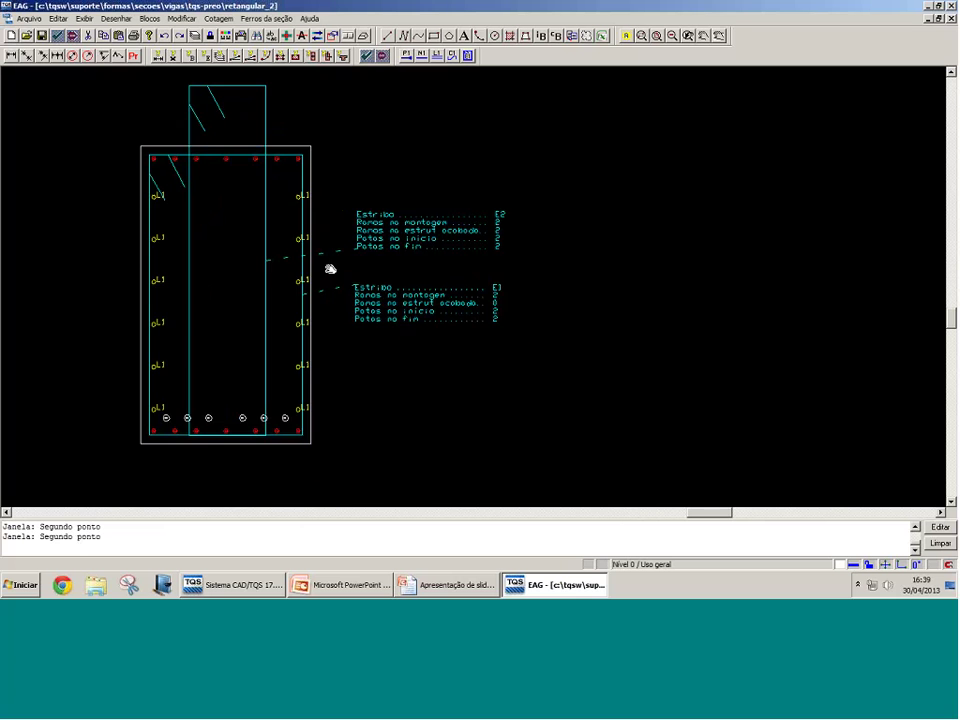
scroll(233, 227, "up", 1)
scroll(241, 249, "down", 1)
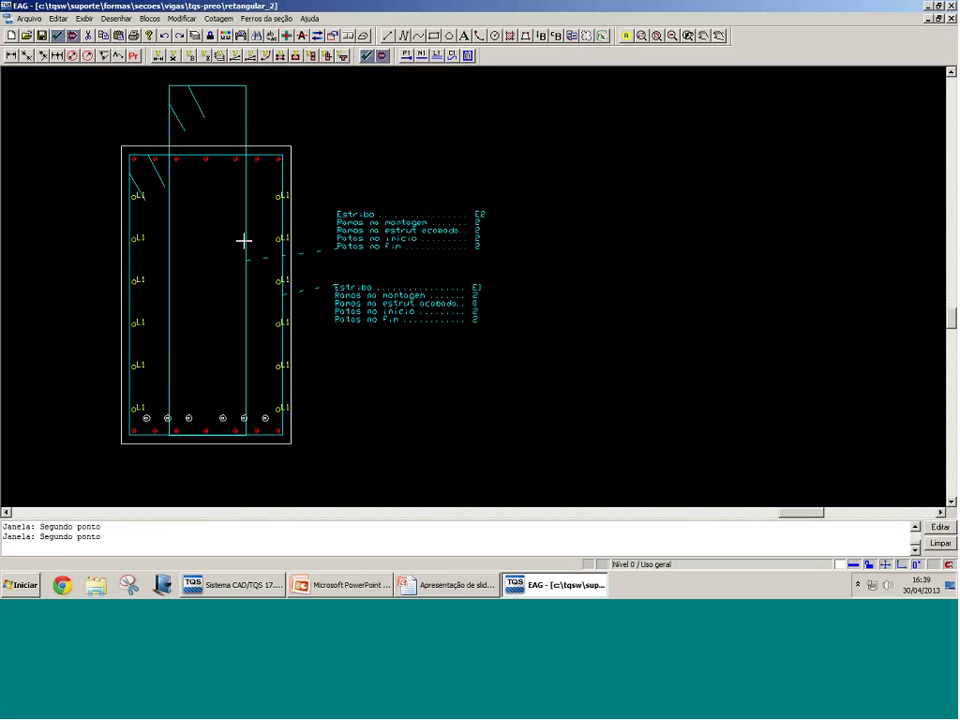
middle_click_drag(196, 147, 288, 221)
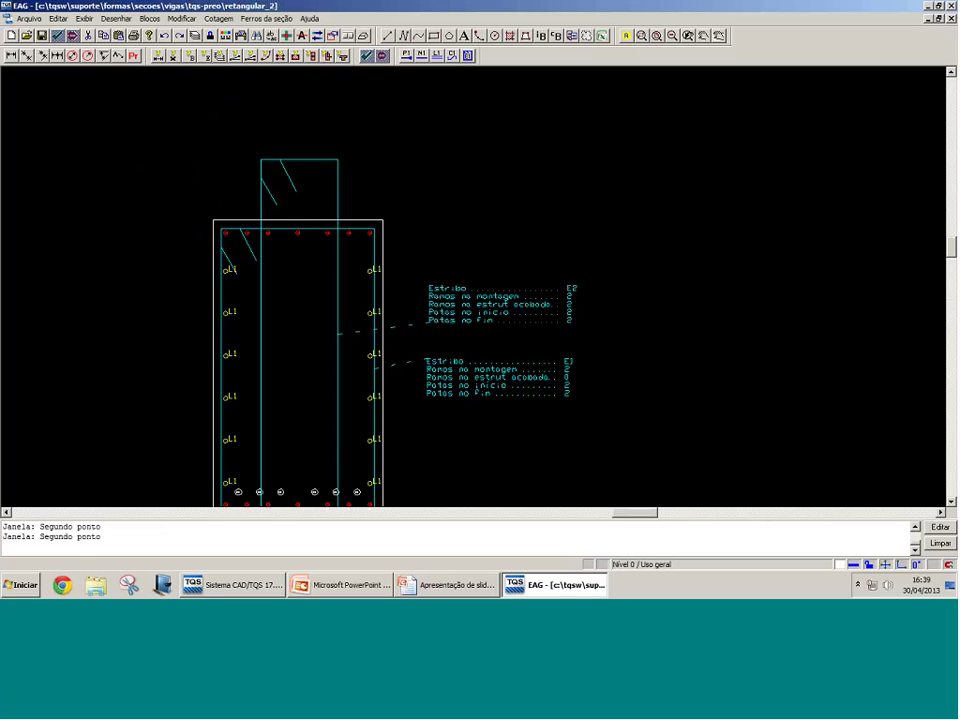
scroll(288, 221, "up", 1)
scroll(305, 205, "up", 1)
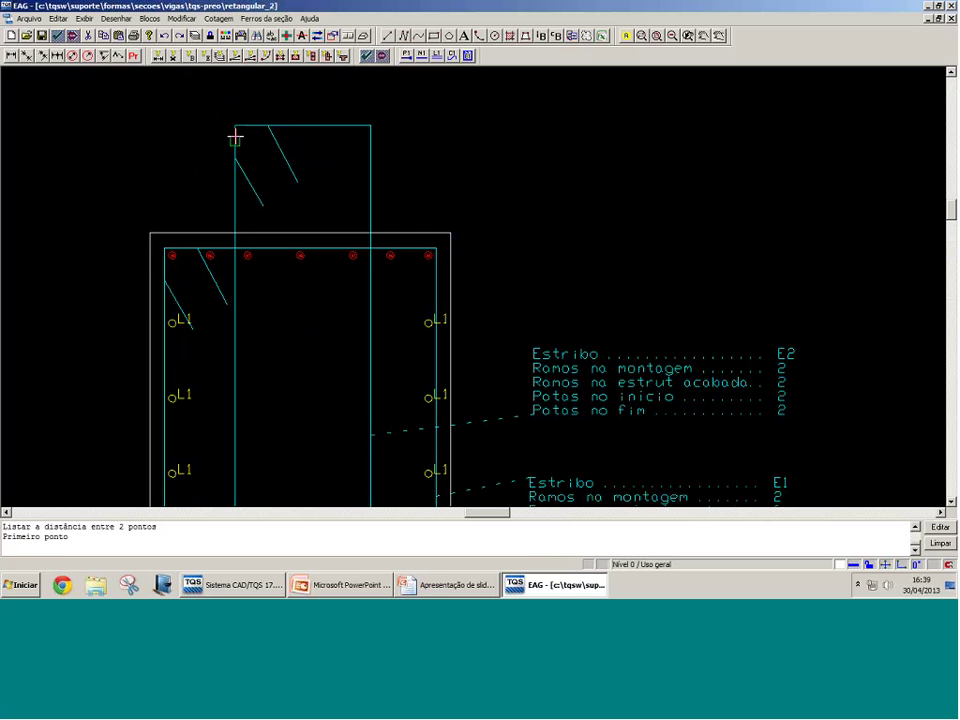
left_click(235, 125)
left_click(361, 126)
scroll(304, 137, "down", 3)
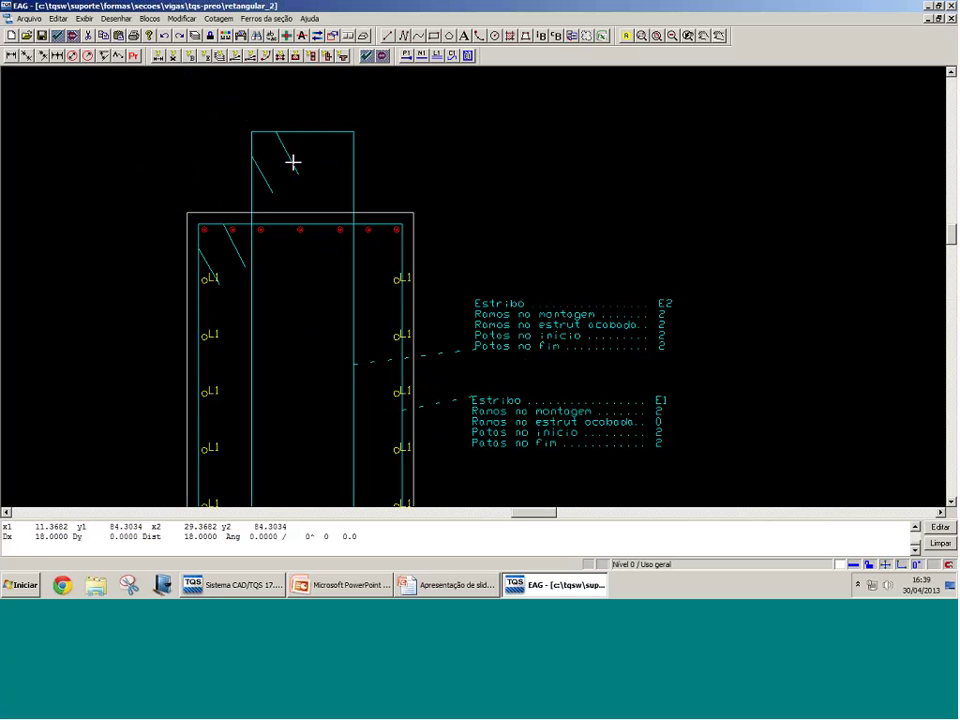
Step: Turn orthogonal mode off and try to measure the distance from the section's upper left corner to the narrow stirrup's left side
scroll(273, 107, "down", 1)
scroll(228, 175, "up", 1)
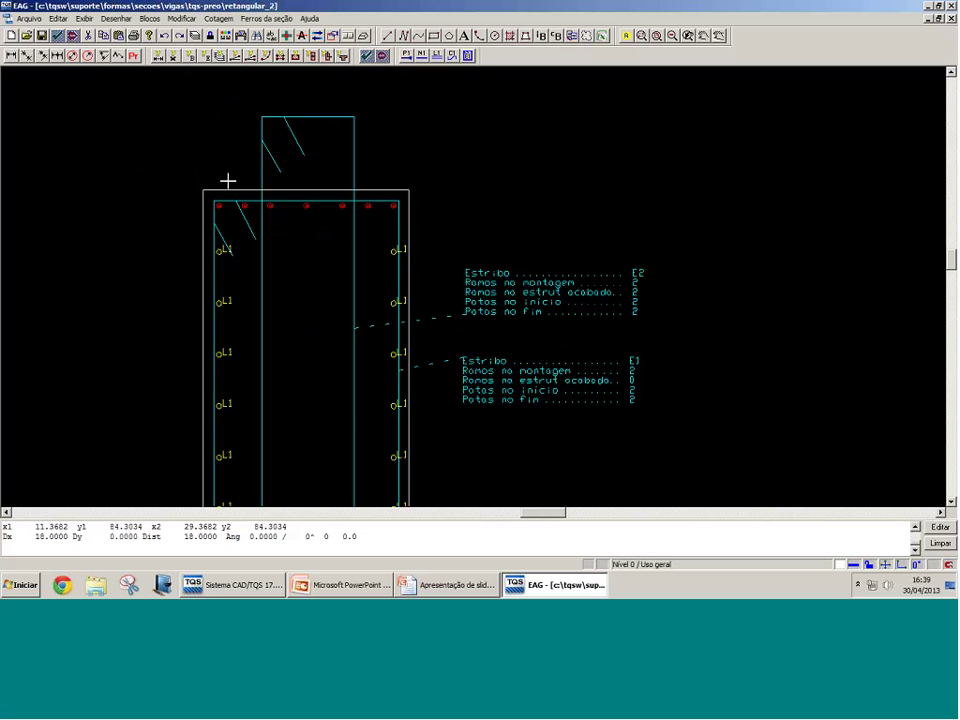
key("F8")
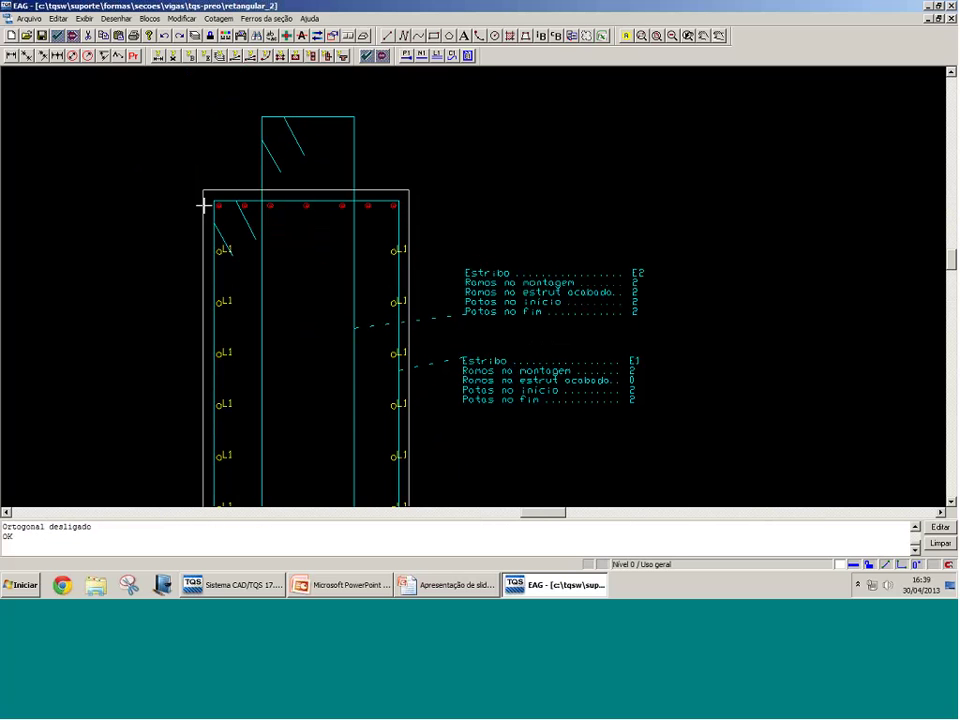
key("Return")
scroll(203, 189, "up", 1)
scroll(202, 190, "up", 1)
left_click(203, 189)
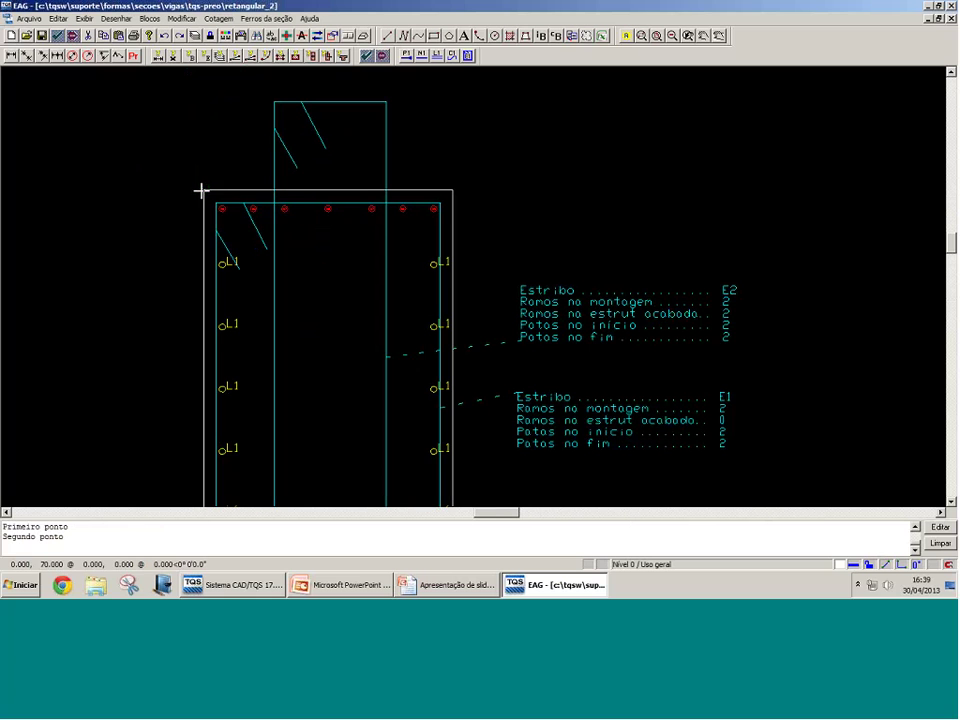
left_click(280, 189)
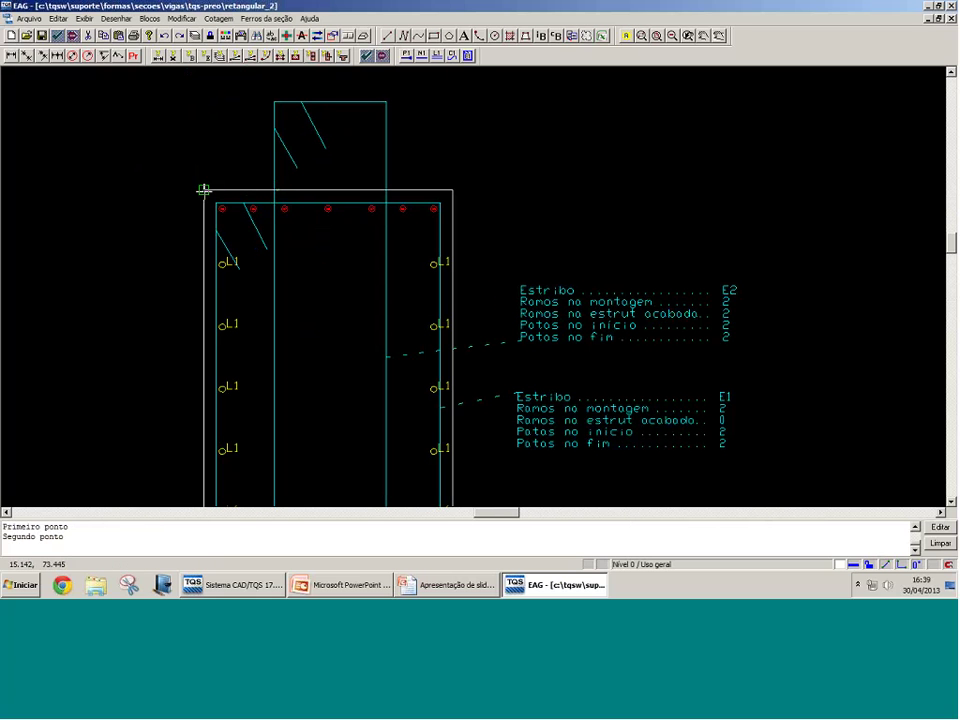
key("Escape")
scroll(287, 168, "down", 2)
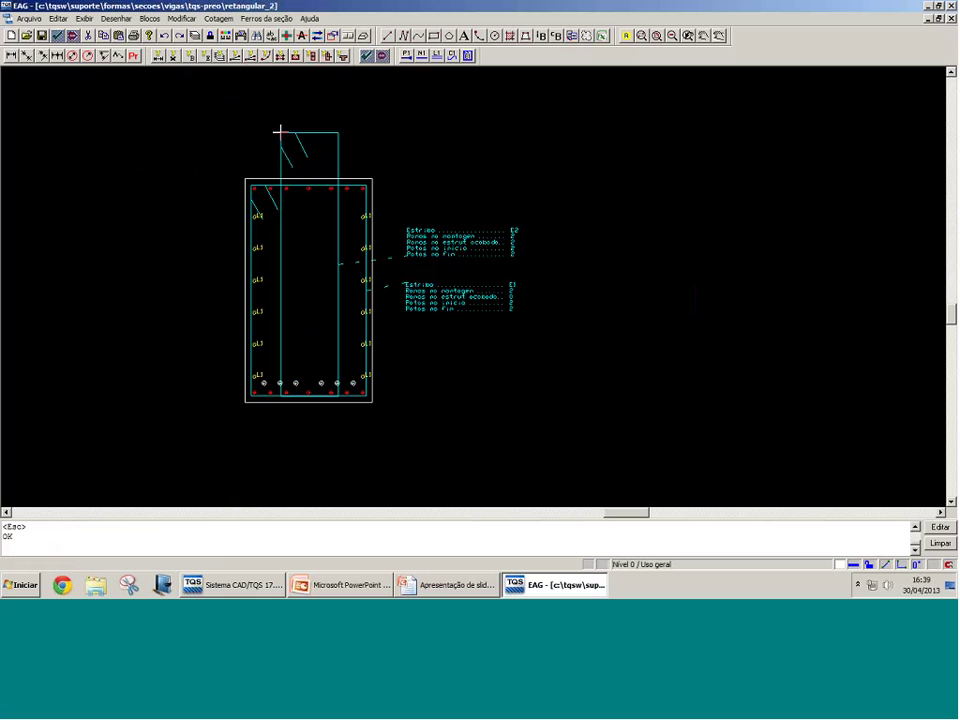
scroll(398, 148, "up", 3)
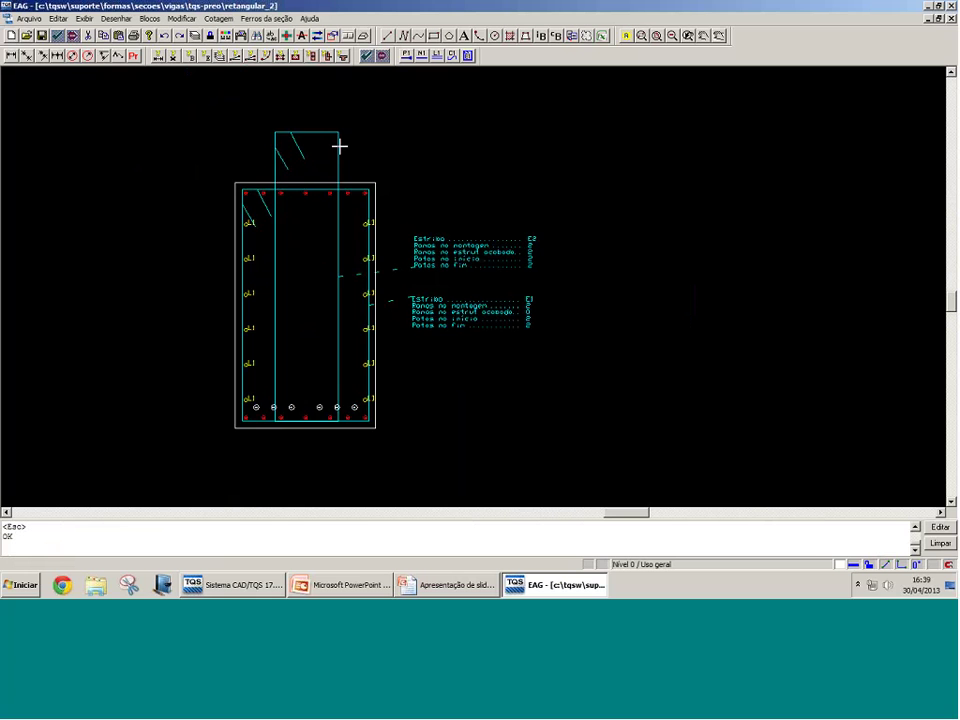
scroll(409, 156, "down", 2)
key("l")
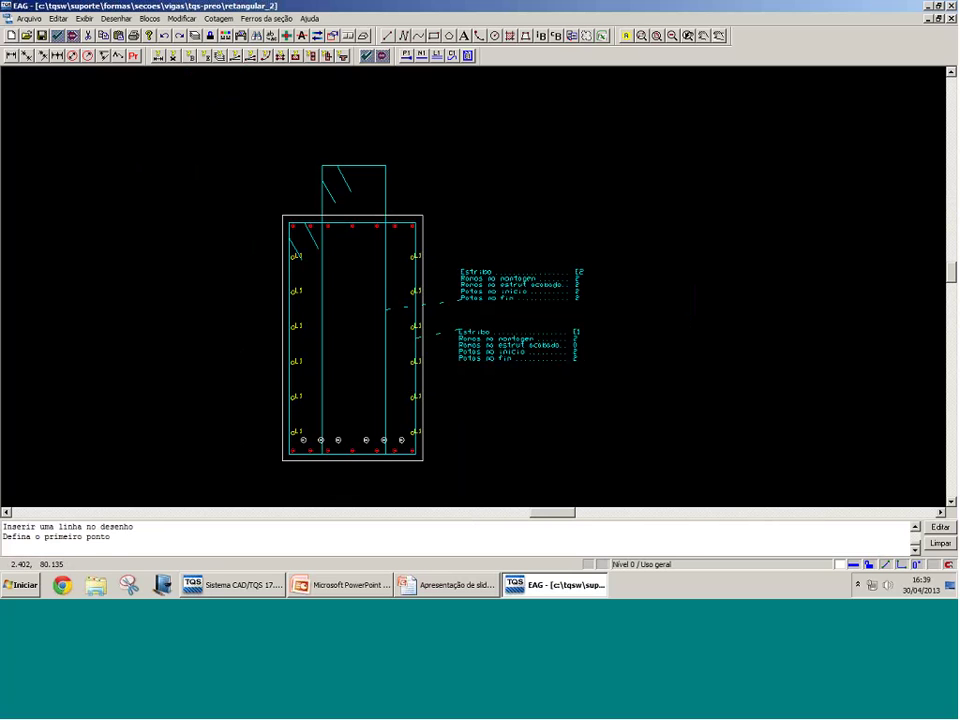
left_click(122, 91)
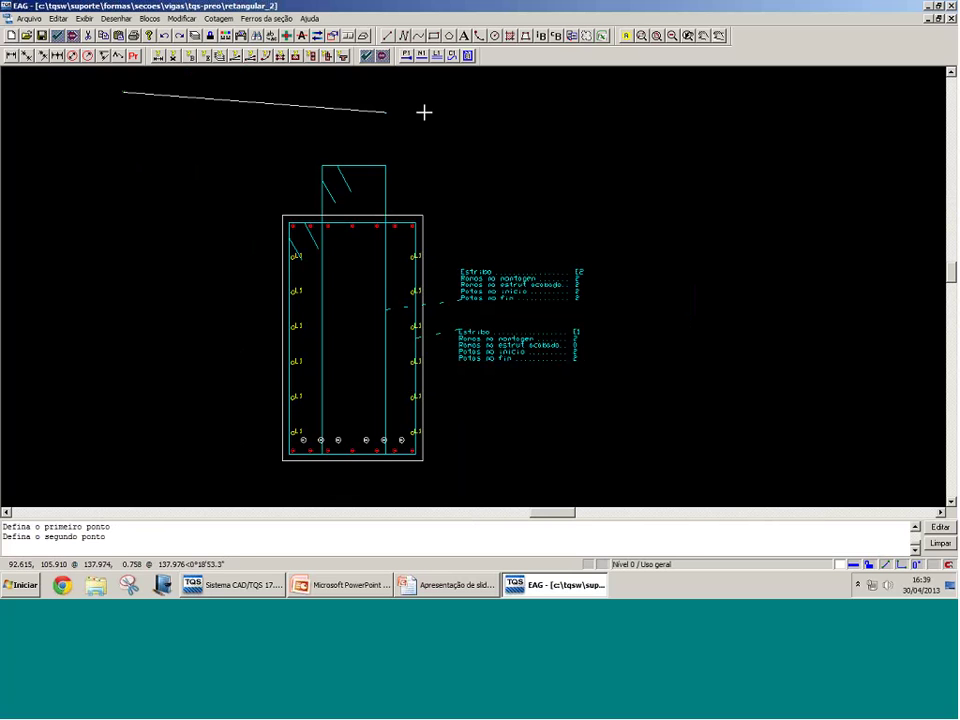
key("Escape")
Step: With orthogonal mode on, draw a horizontal line starting 25 cm above the section's upper right corner, and delete the vertical helper line
key("Return")
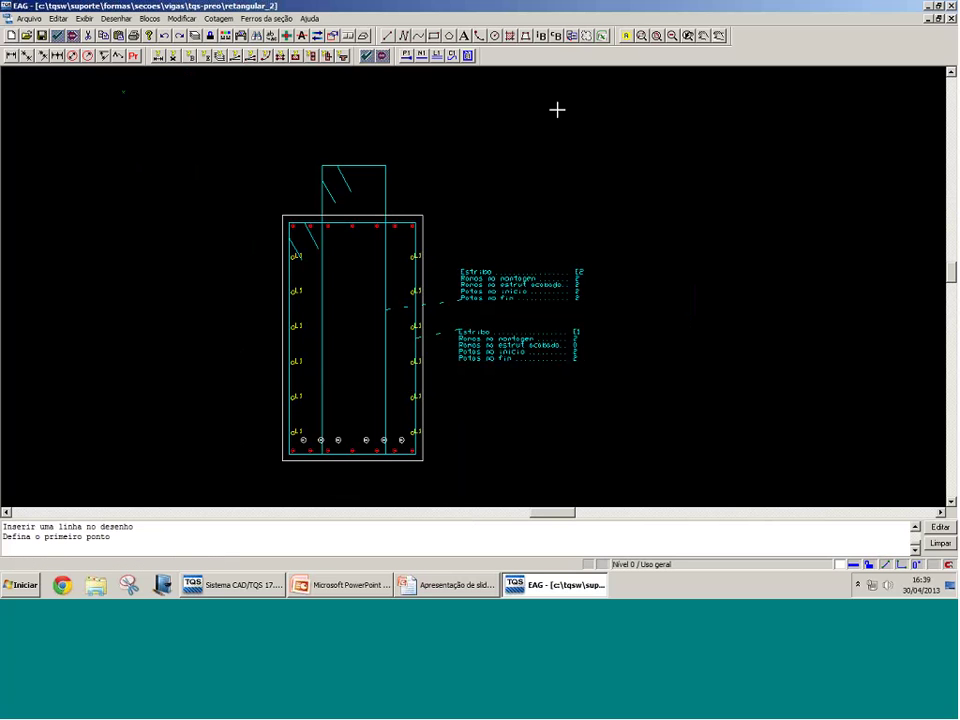
left_click(423, 215)
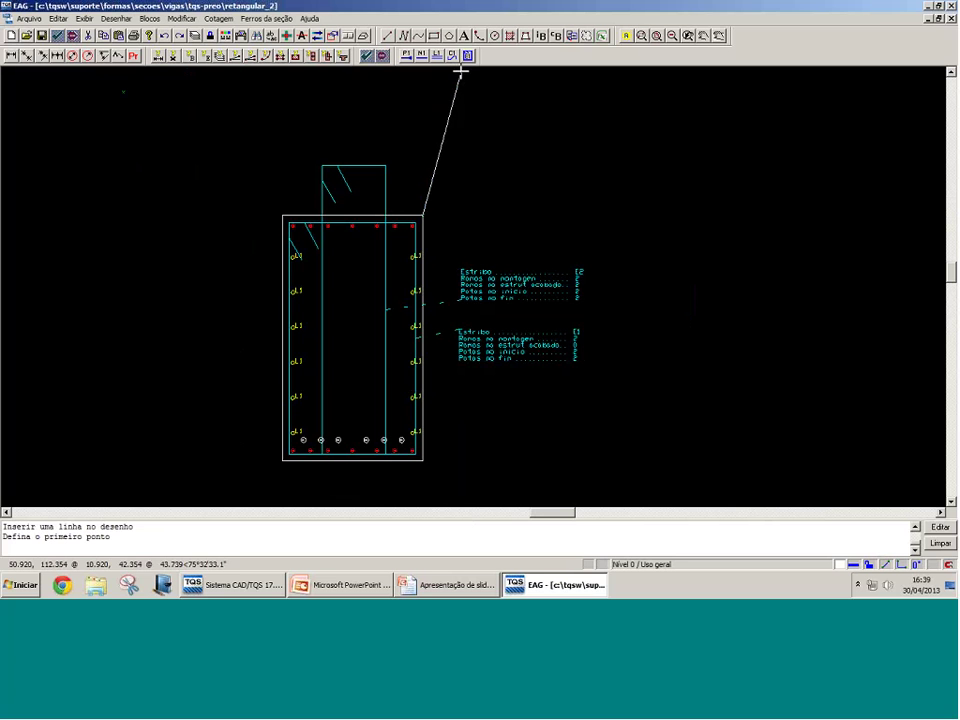
key("F8")
type("25")
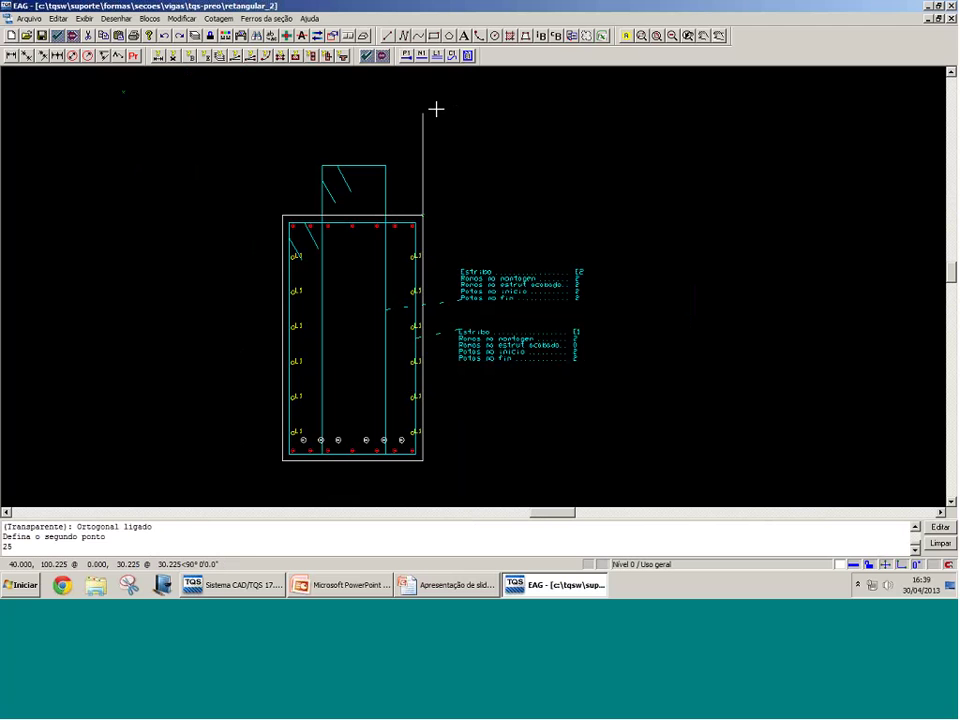
key("Return")
key("Return")
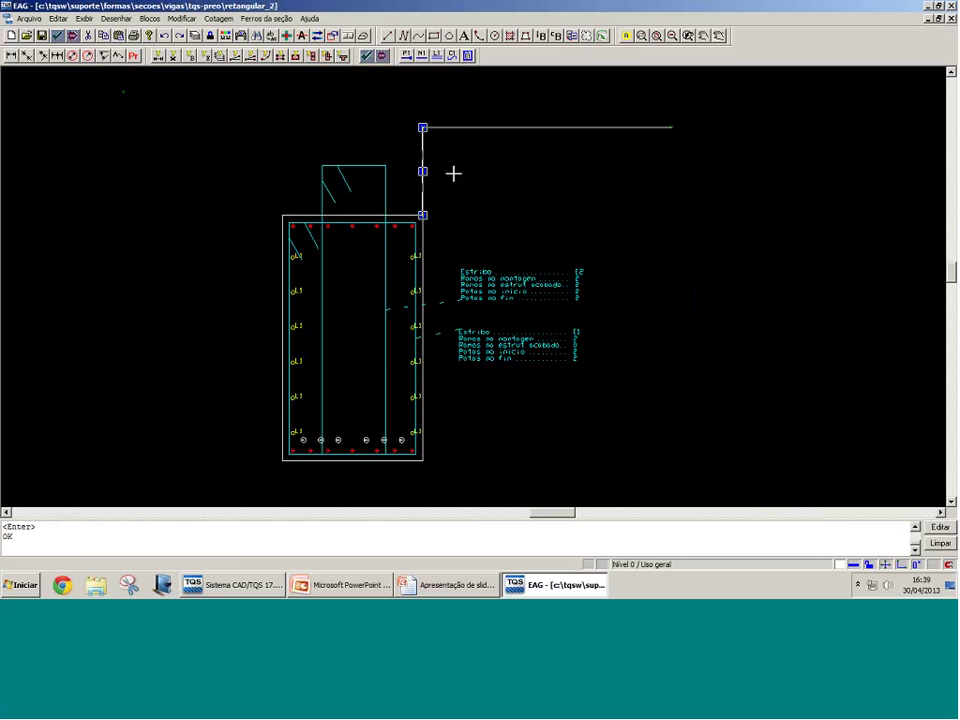
key("Delete")
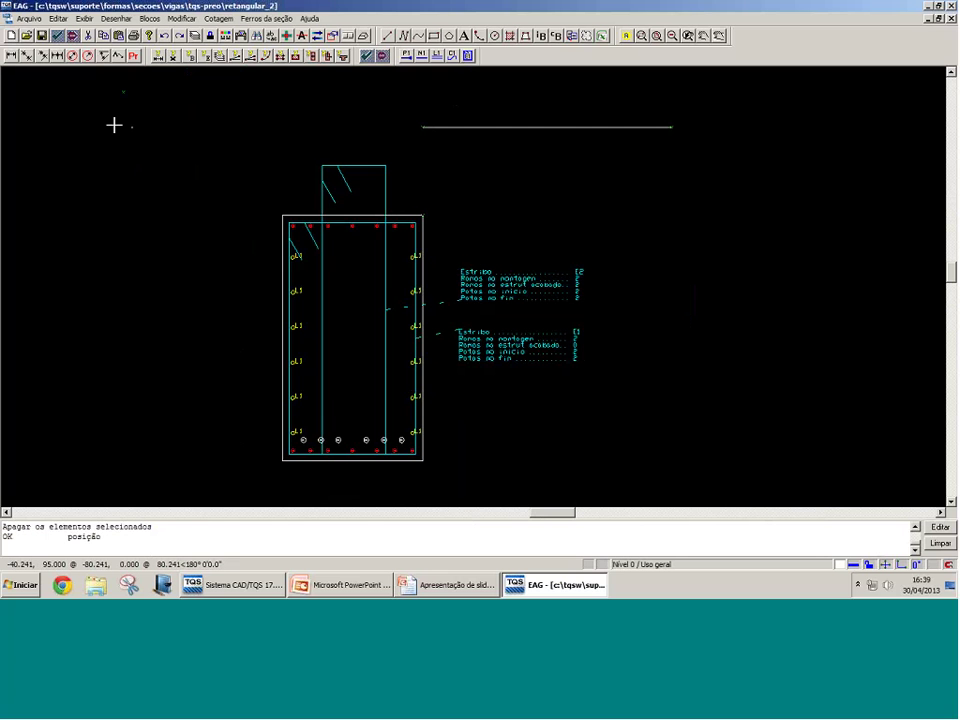
Step: Stretch the narrow stirrup's top edge upward to 3 cm below the horizontal reference line
scroll(301, 226, "down", 1)
scroll(284, 208, "up", 4)
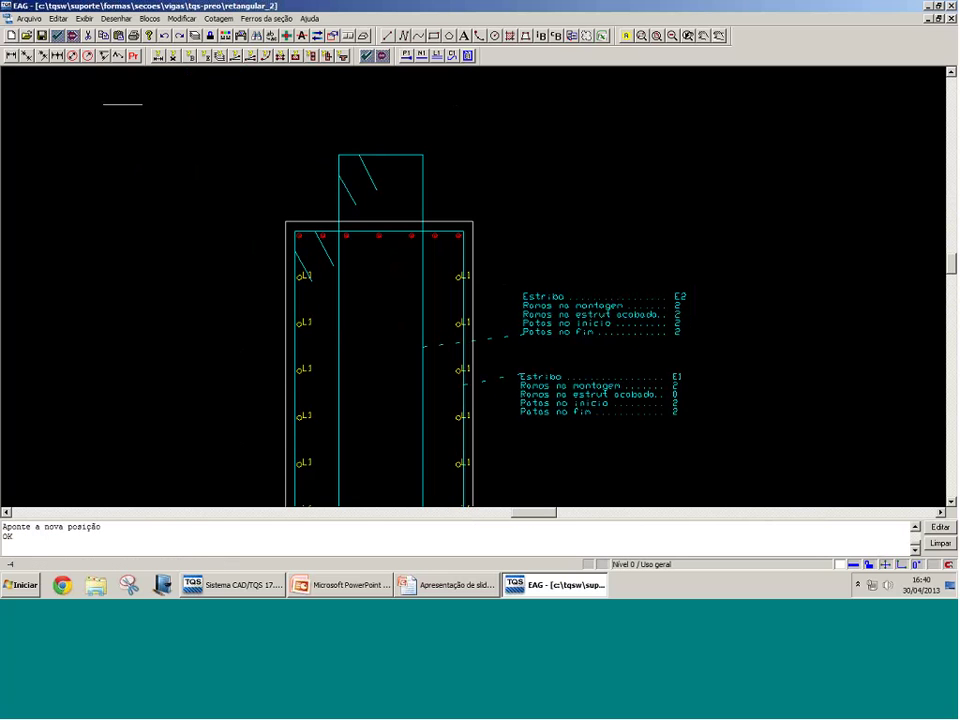
scroll(380, 122, "down", 4)
scroll(388, 116, "up", 3)
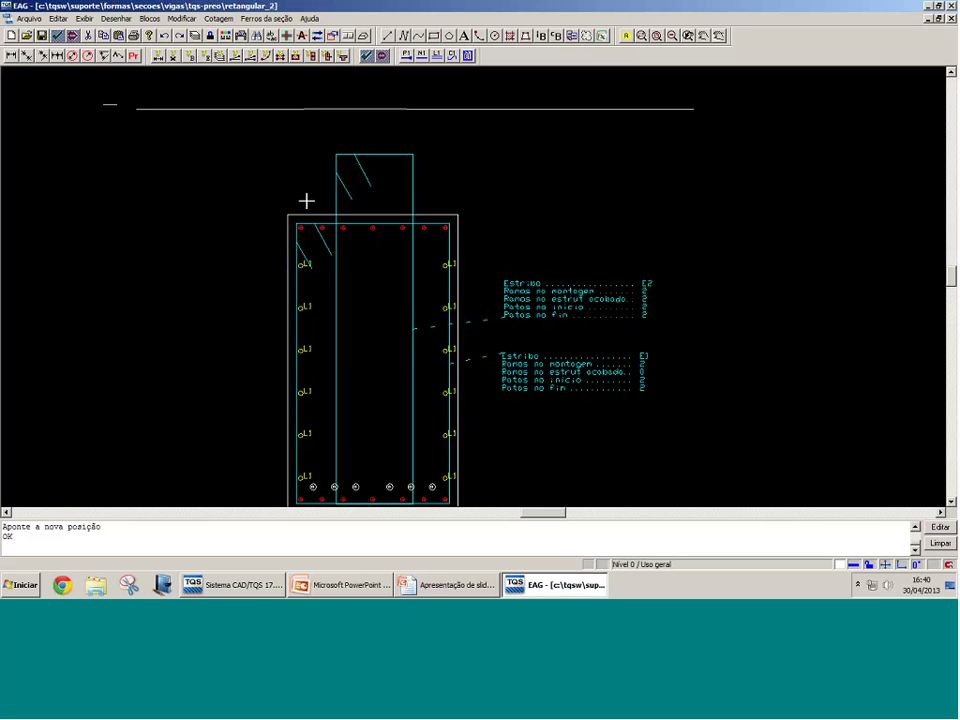
left_click(433, 201)
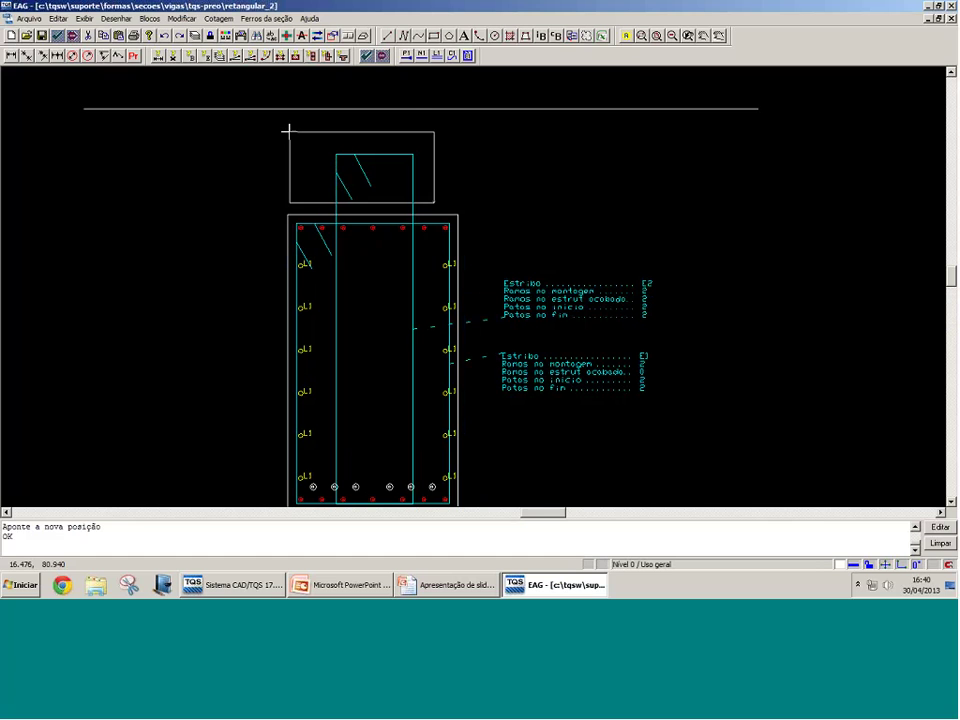
left_click(289, 131)
left_click(401, 156)
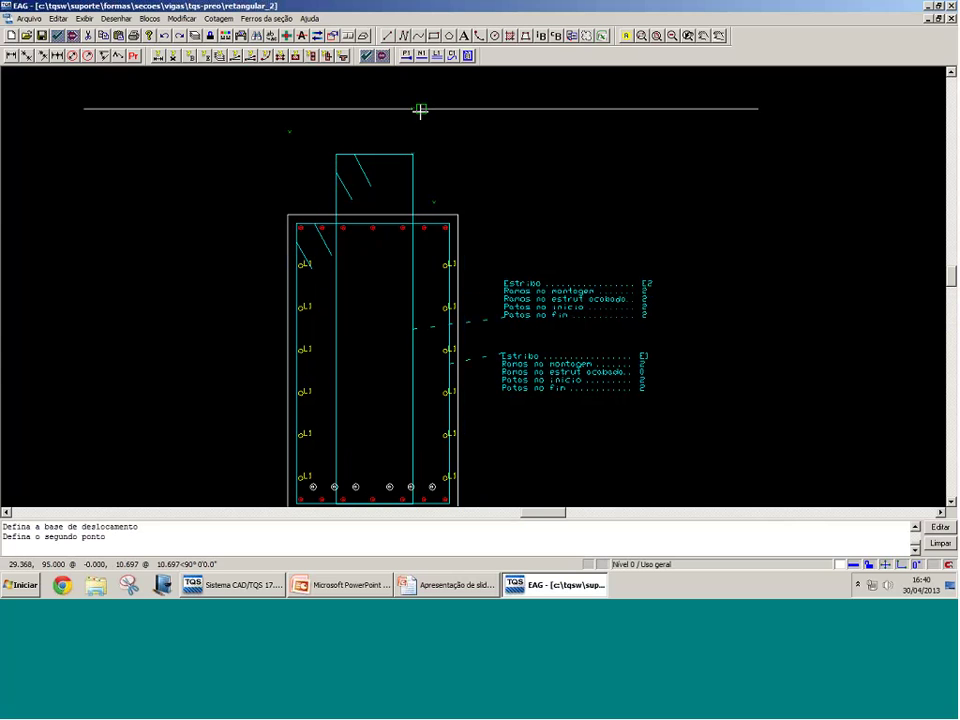
left_click(421, 109)
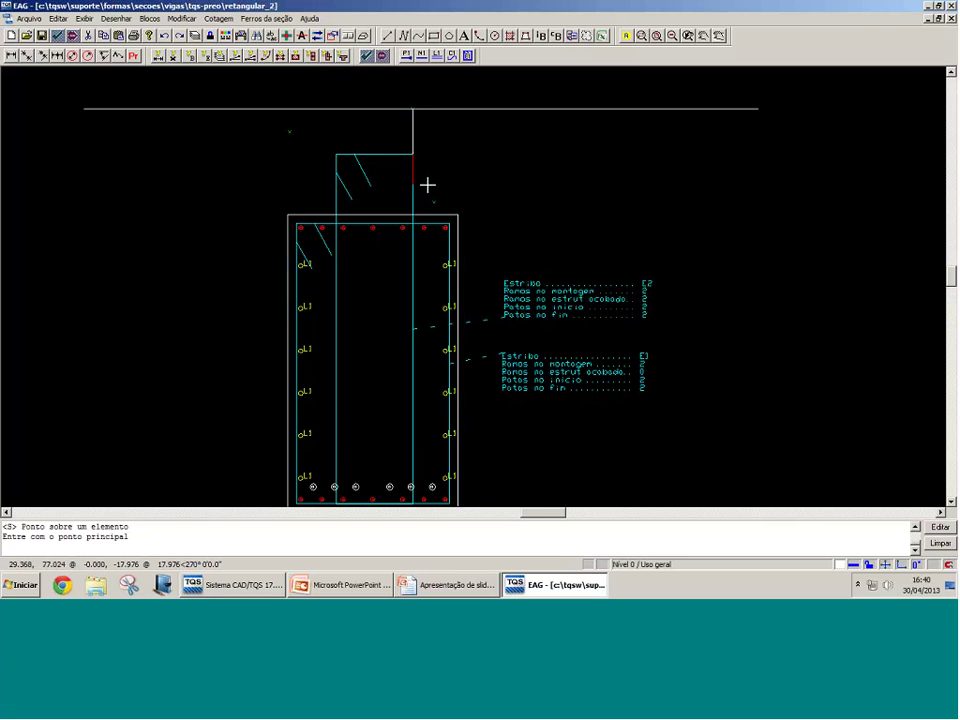
scroll(391, 116, "up", 1)
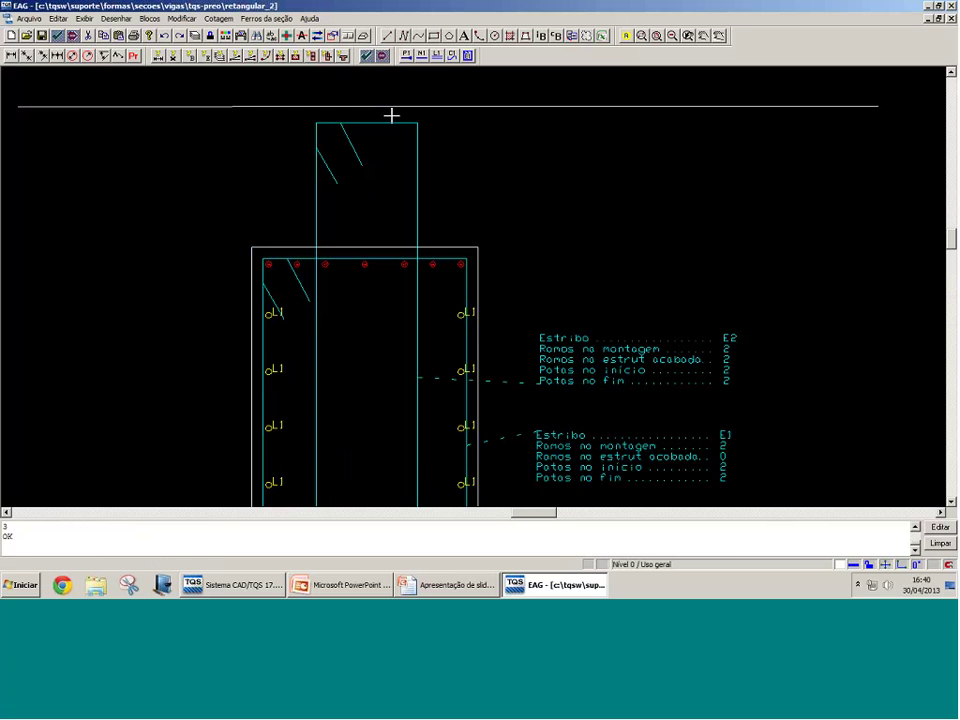
scroll(391, 116, "down", 1)
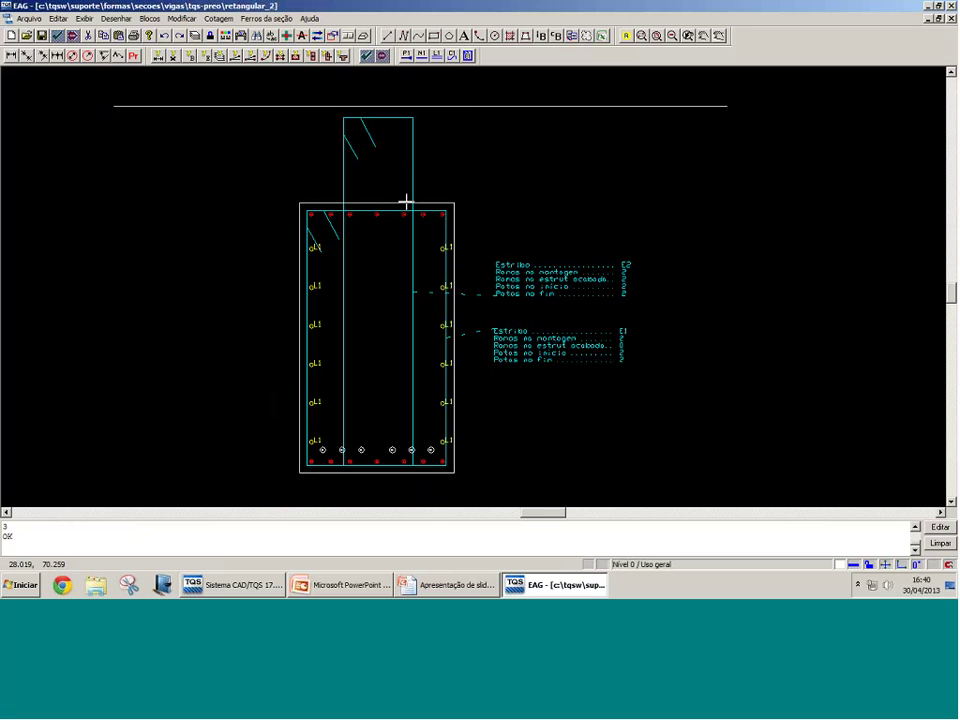
Step: Delete the horizontal reference line above the rectangular section
scroll(379, 177, "down", 4)
middle_click_drag(379, 177, 294, 178)
left_click(184, 219)
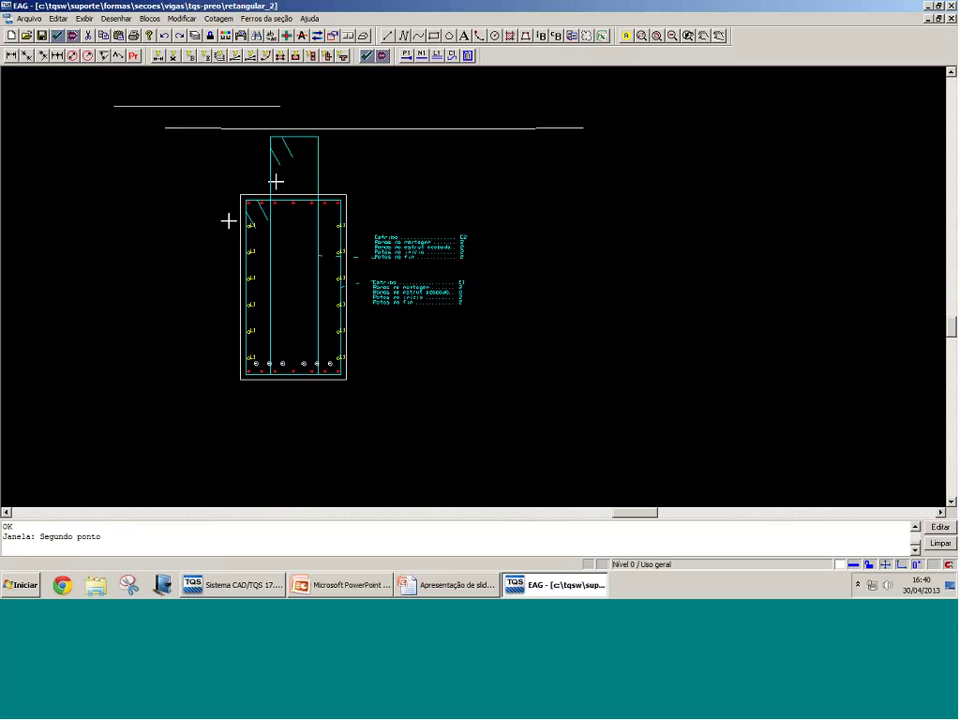
left_click(392, 162)
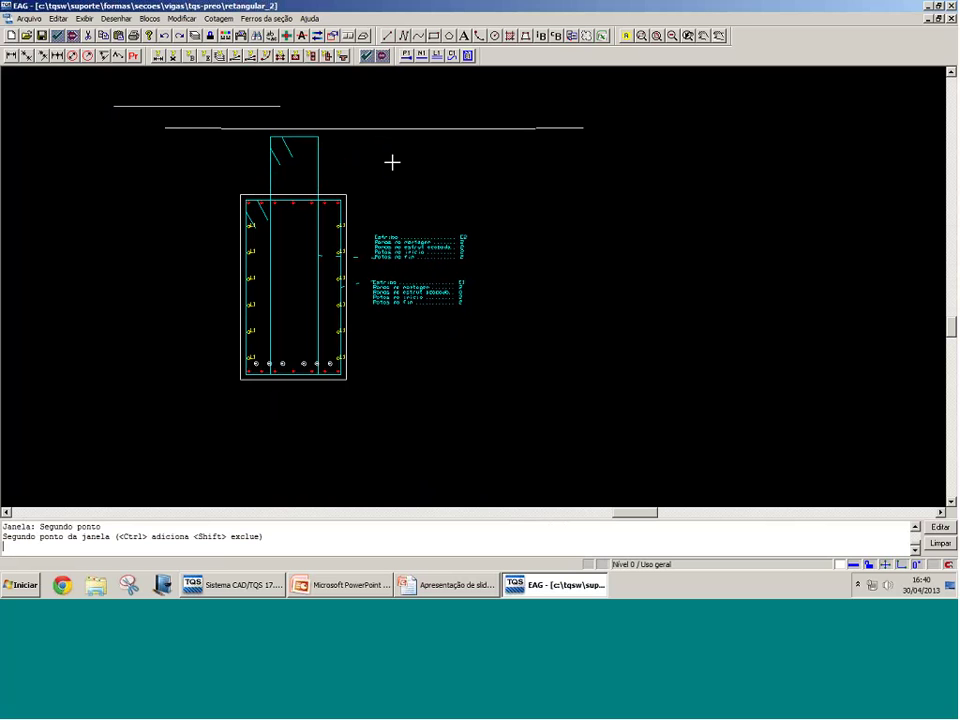
scroll(272, 149, "up", 7)
key("Delete")
Step: Stretch the narrow stirrup's top edge back down, keeping it projecting above the section
key("F4")
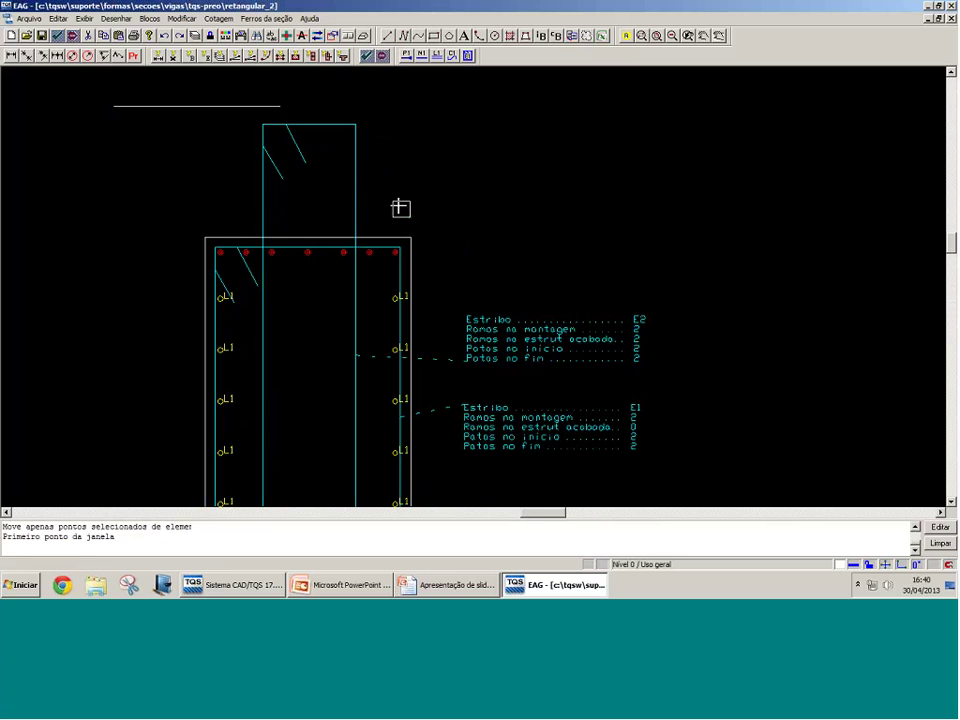
left_click(410, 216)
left_click(212, 101)
left_click(261, 133)
left_click(259, 159)
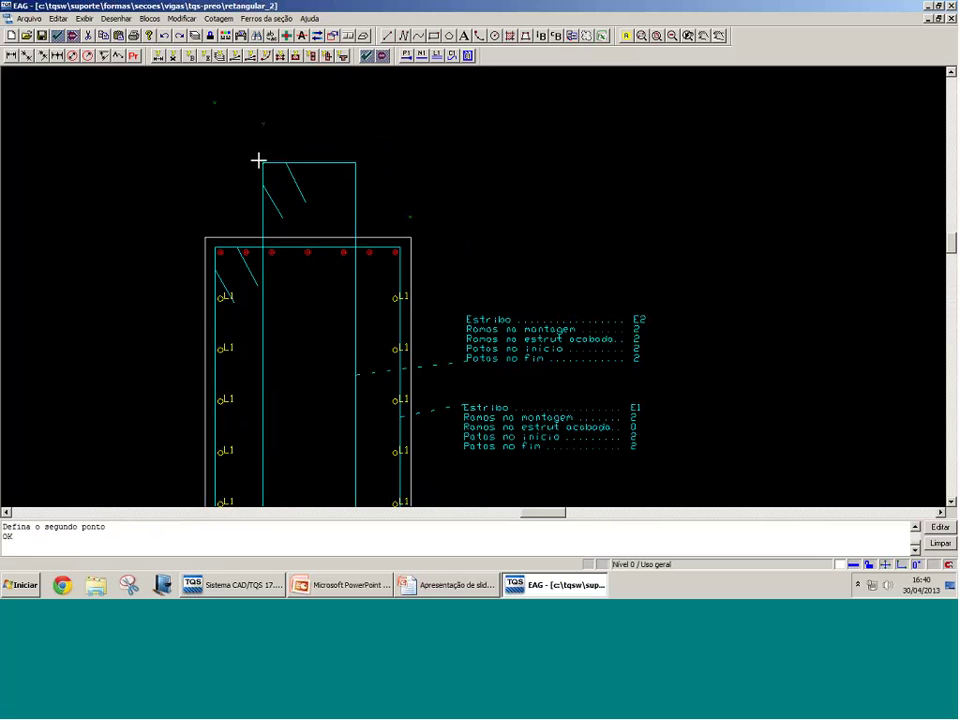
Step: Close the section editor and save the changes to the RETANGULAR_2 drawing
scroll(259, 159, "down", 1)
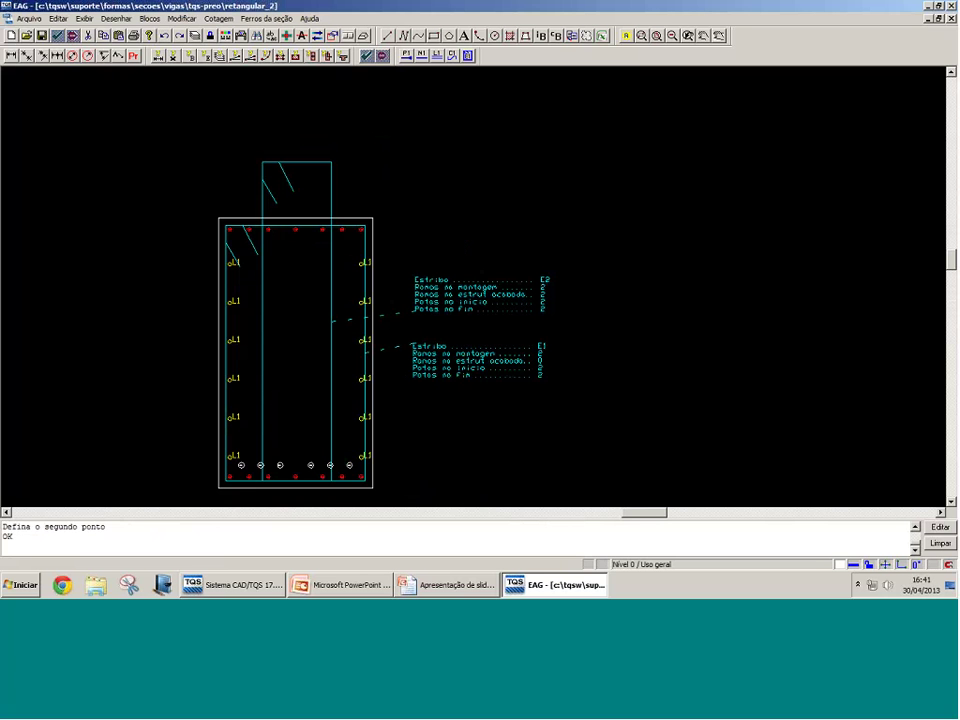
left_click(951, 6)
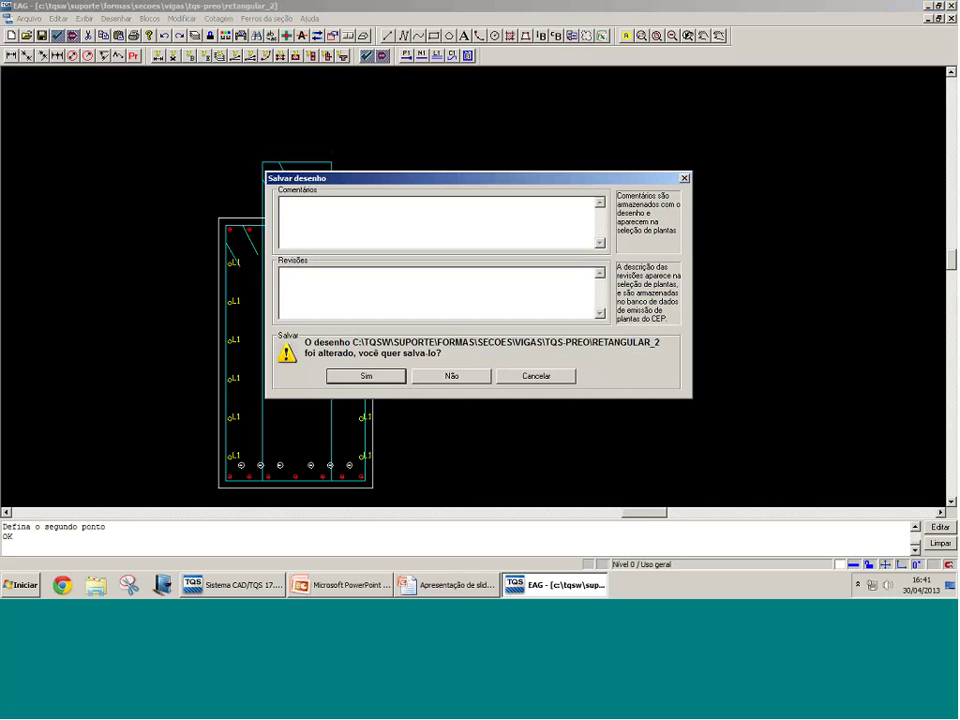
left_click(381, 377)
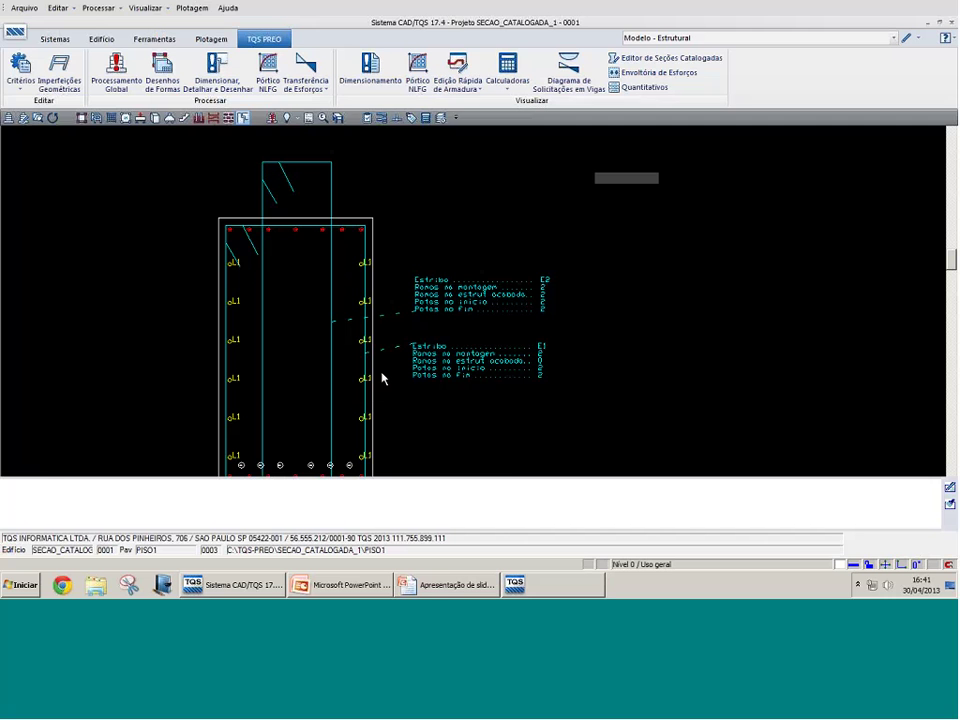
Step: Switch to the PowerPoint presentation and show the Exemplo 3 slide about the T section
left_click(429, 588)
key("Right")
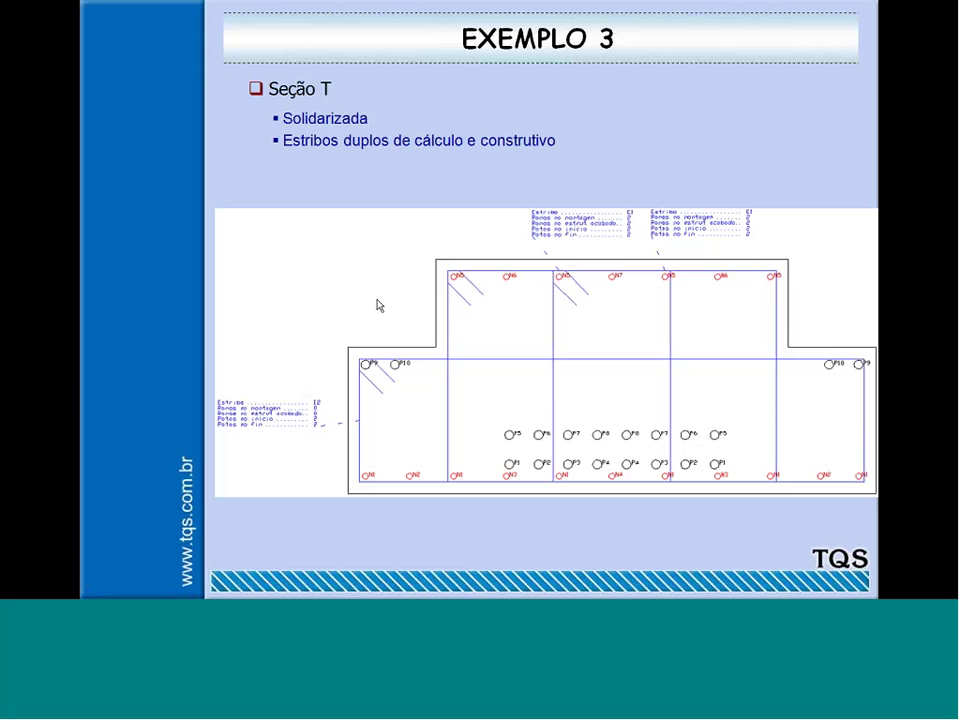
Step: Return to CAD/TQS and open the T_3 drawing from the TQS-PREO folder in the catalogued section editor
key("super")
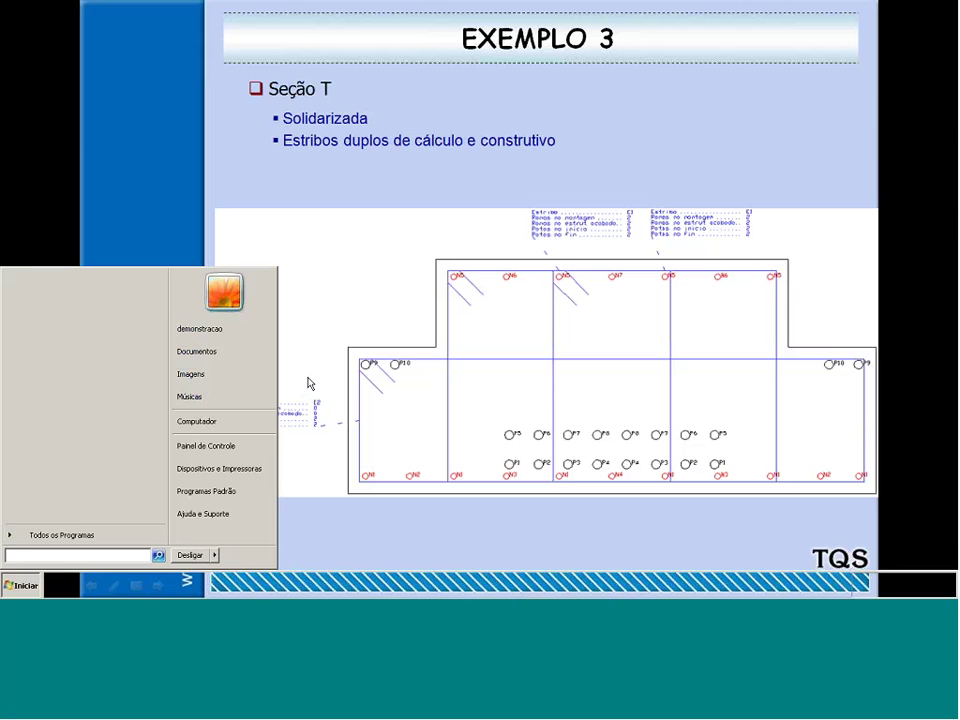
left_click(257, 585)
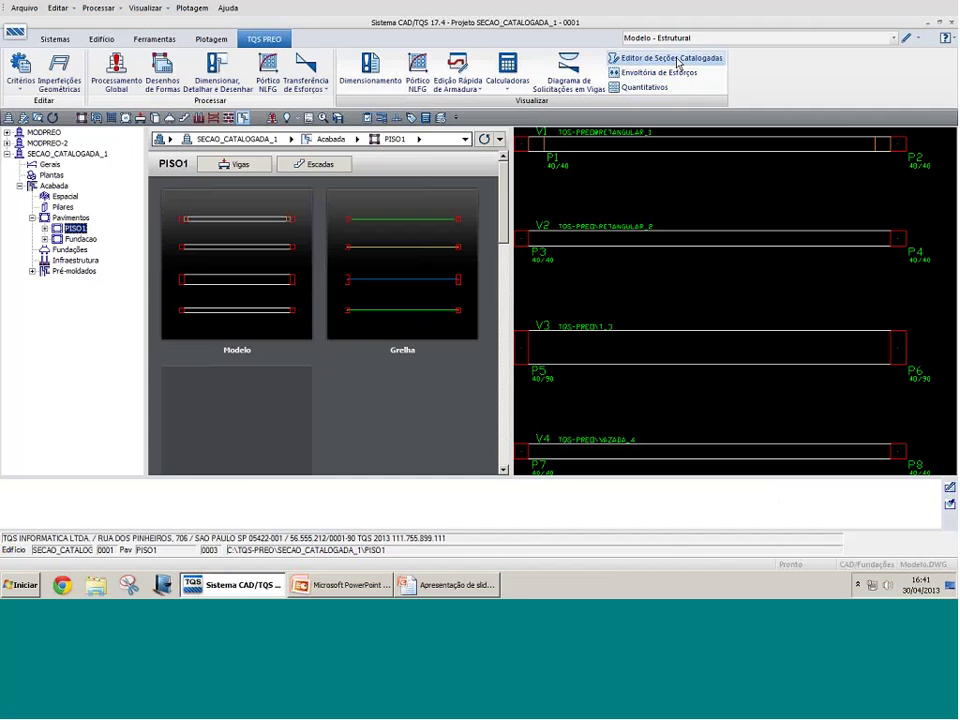
left_click(677, 63)
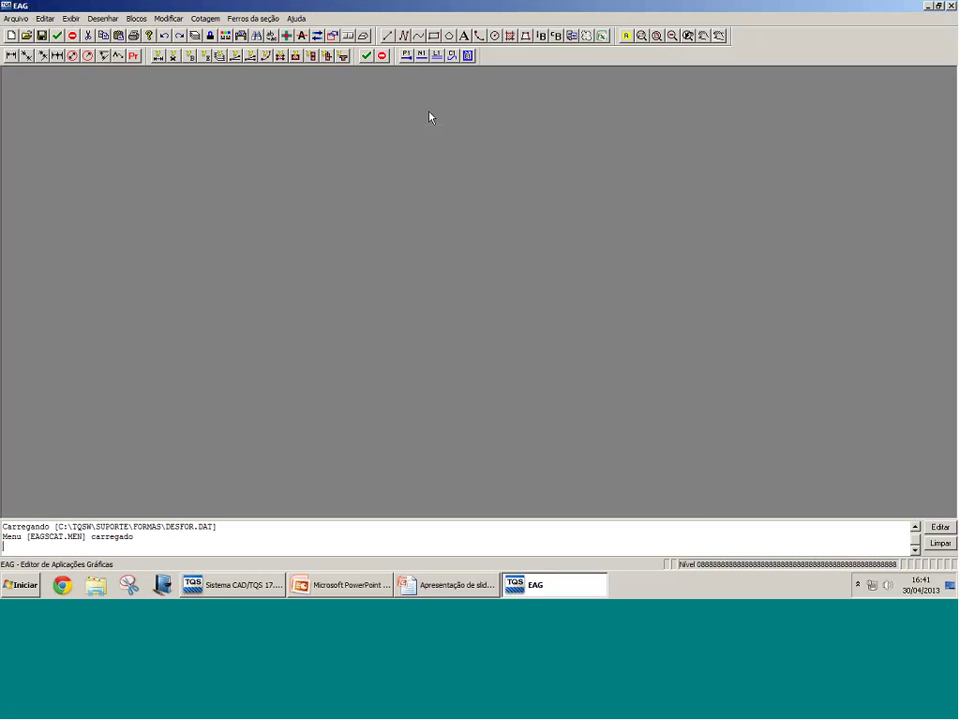
double_click(360, 179)
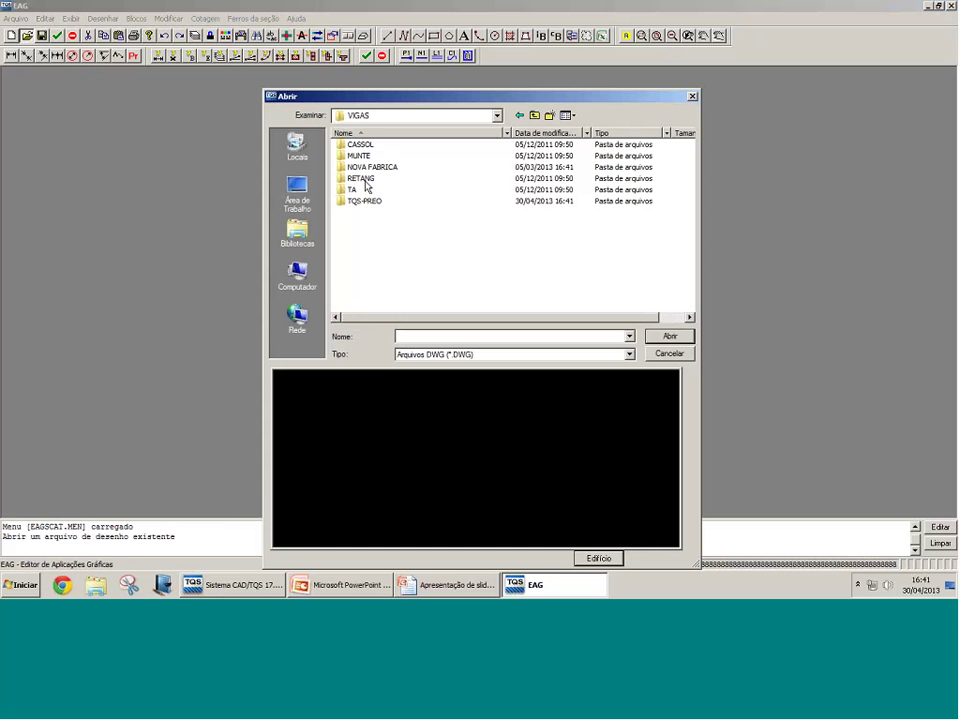
left_click(372, 181)
double_click(376, 202)
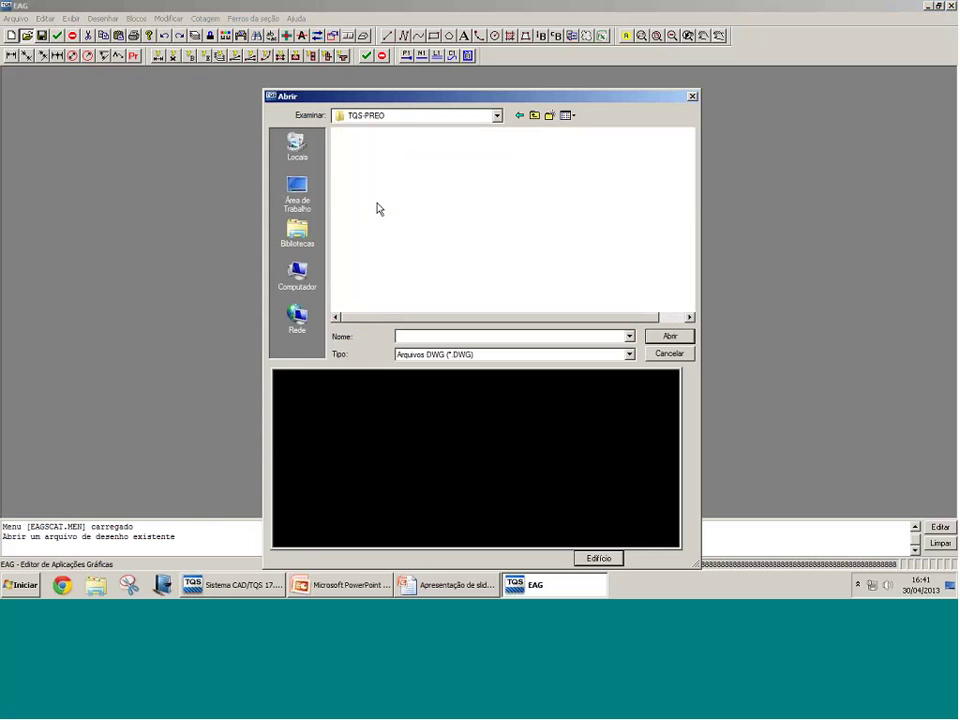
double_click(368, 184)
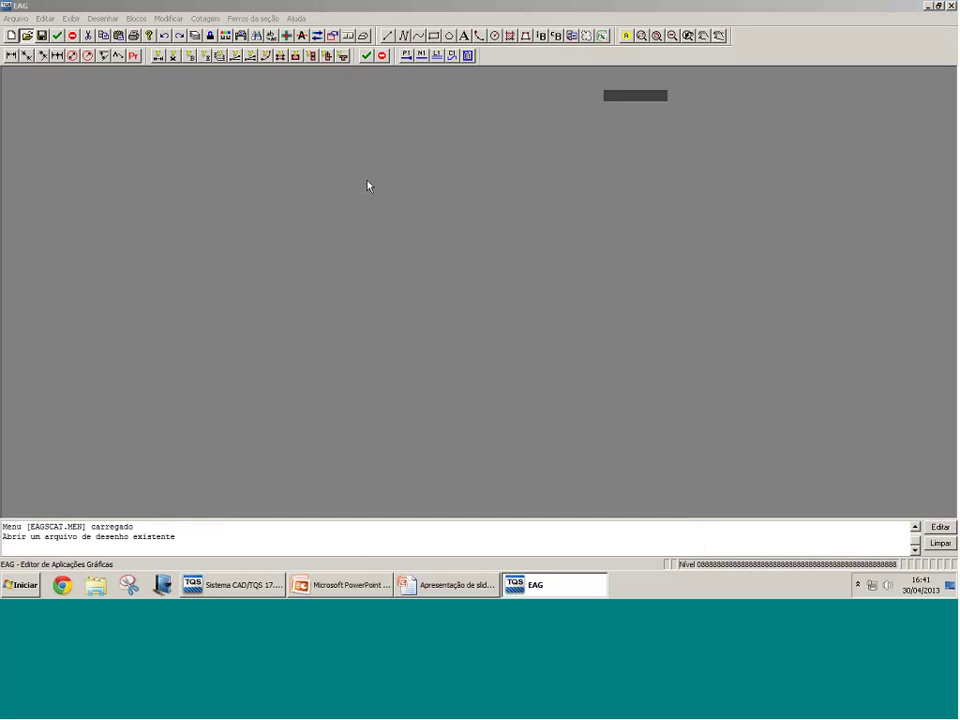
scroll(225, 267, "up", 3)
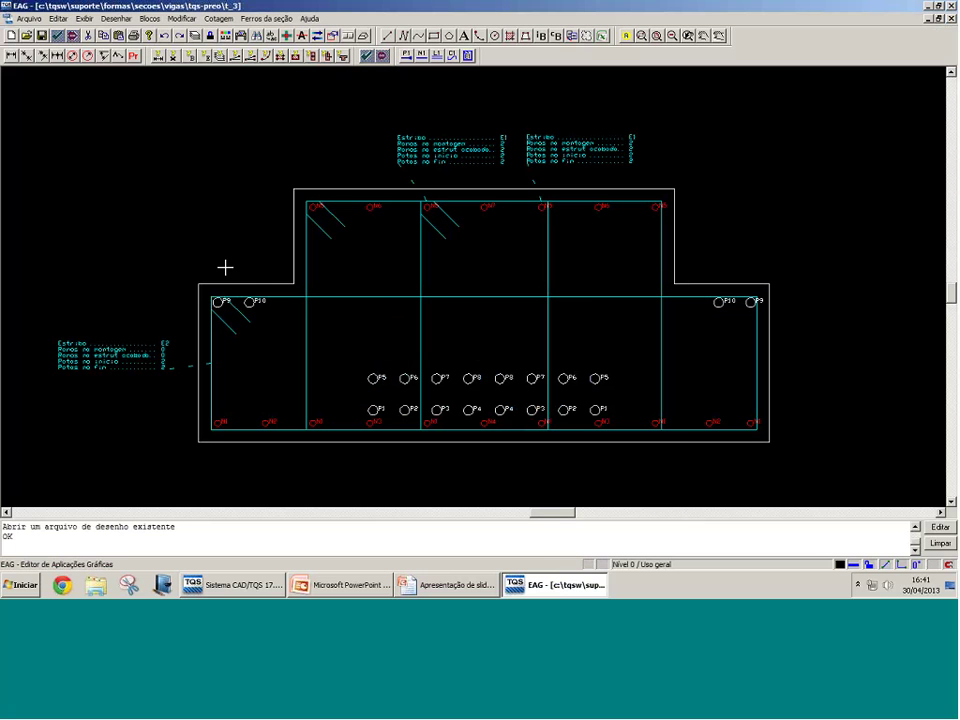
Step: Highlight the wide lower stirrup E2 of the T section to examine it
left_click(381, 302)
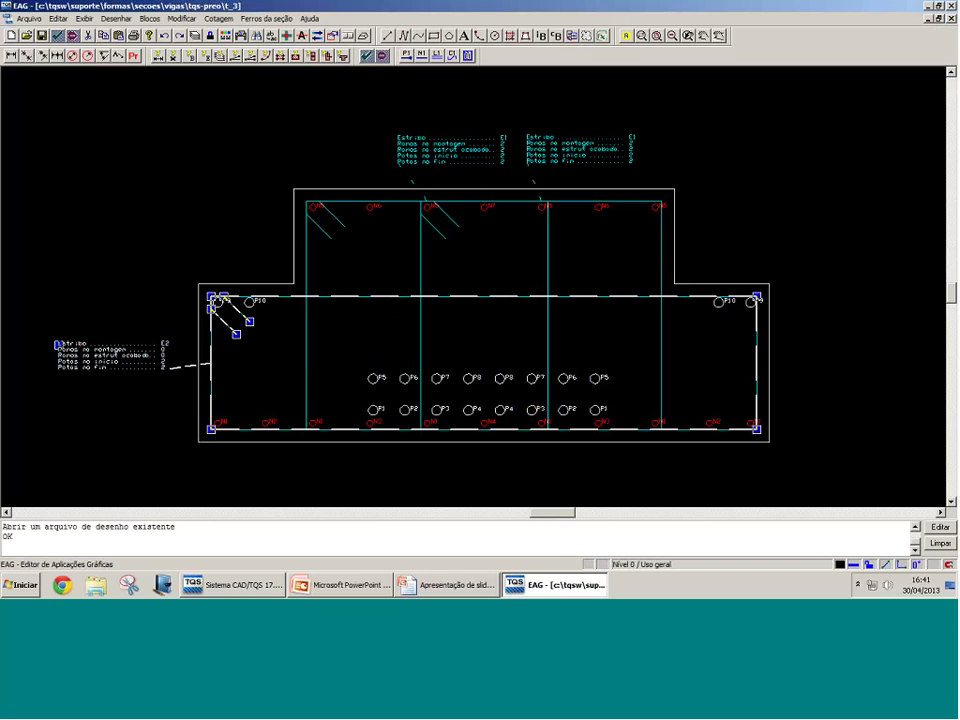
left_click(546, 221)
middle_click_drag(332, 249, 337, 247)
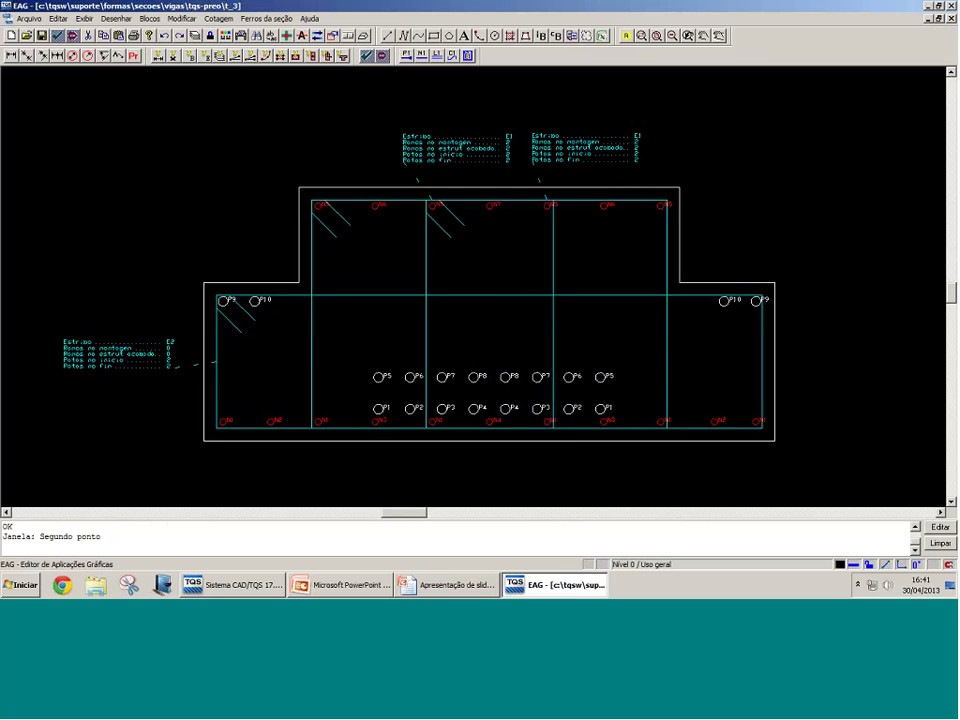
Step: With orthogonal mode on, draw an open-ended slab outline just above the T section's left ledge using three connected lines
middle_click_drag(171, 224, 318, 245)
key("l")
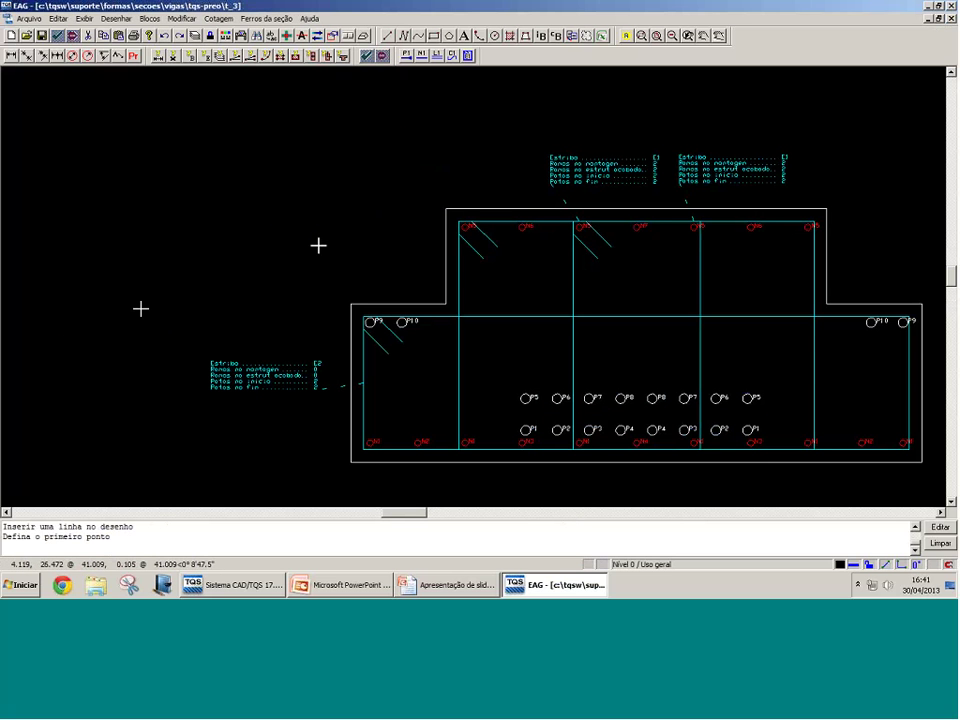
left_click(121, 295)
key("F8")
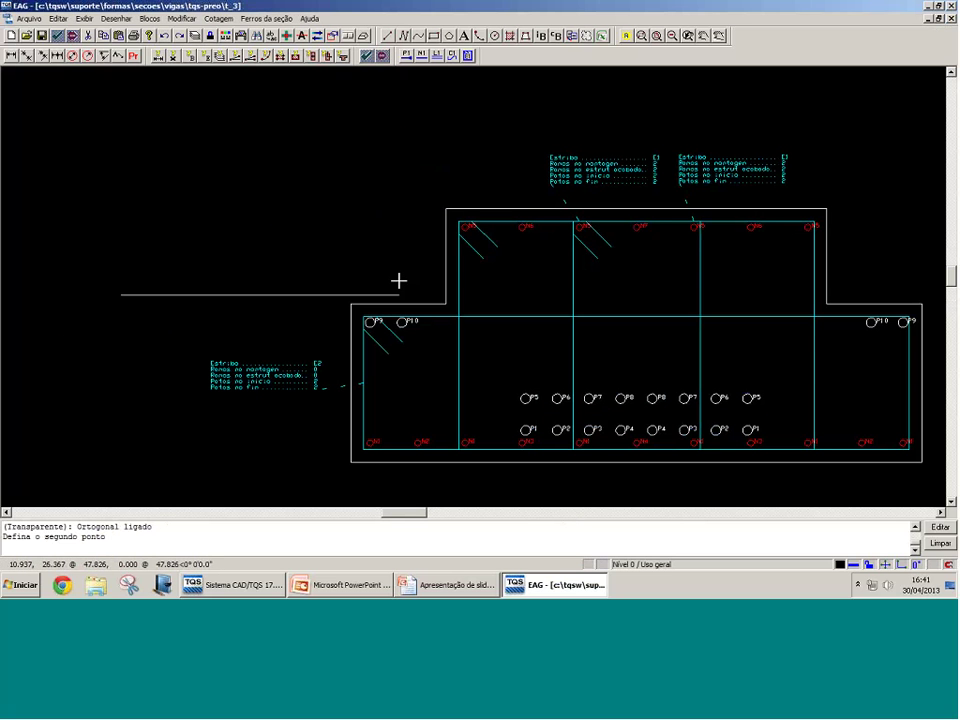
left_click(434, 282)
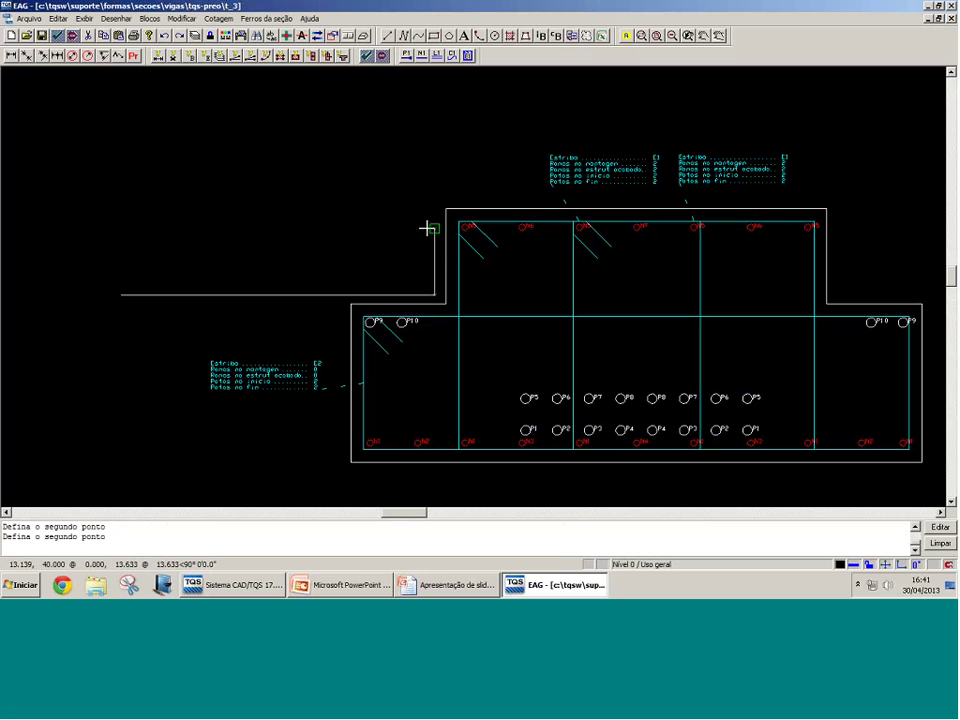
left_click(427, 228)
left_click(113, 228)
Step: Draw a horizontal topping line outward from the T section's upper left corner, above the left slab outline
left_click(434, 199)
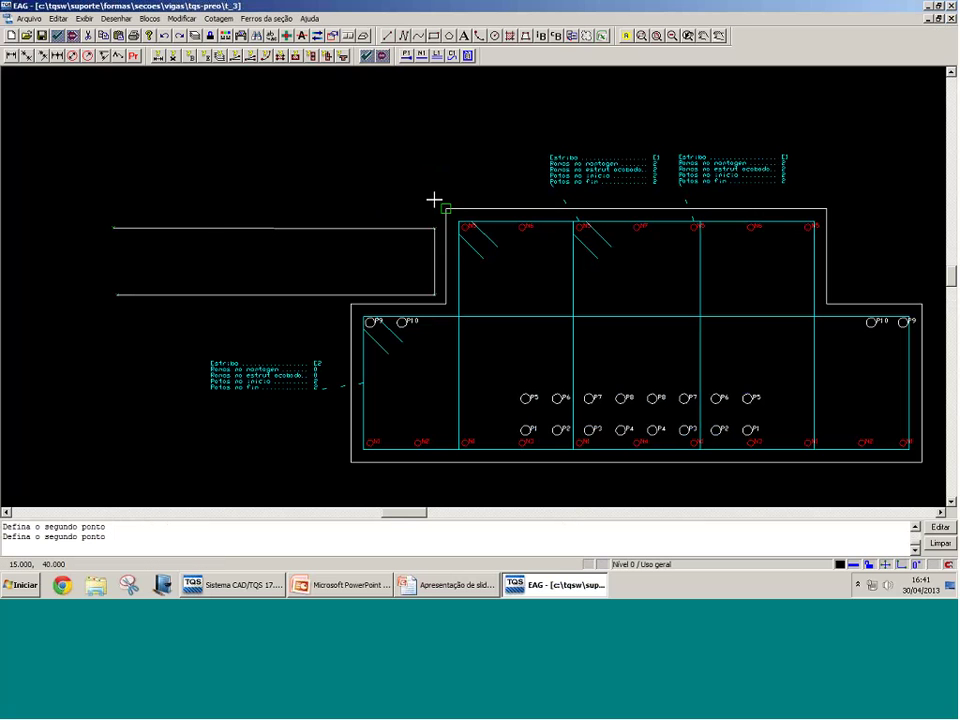
left_click(92, 208)
scroll(257, 221, "down", 3)
scroll(789, 257, "up", 2)
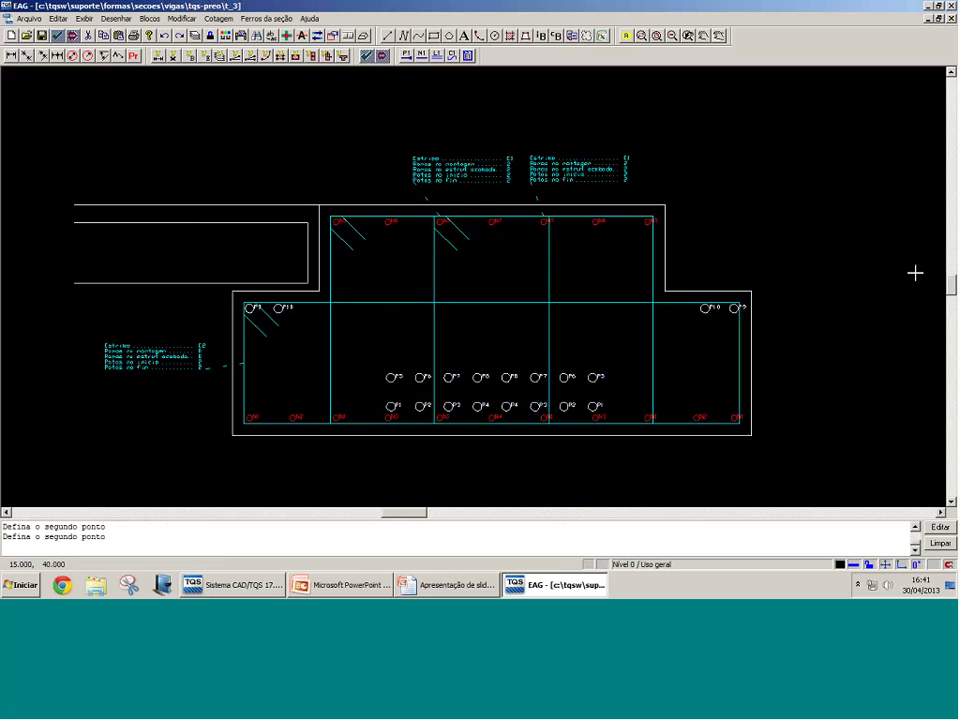
key("Return")
Step: Draw a matching open-ended slab outline just above the T section's right ledge
key("Return")
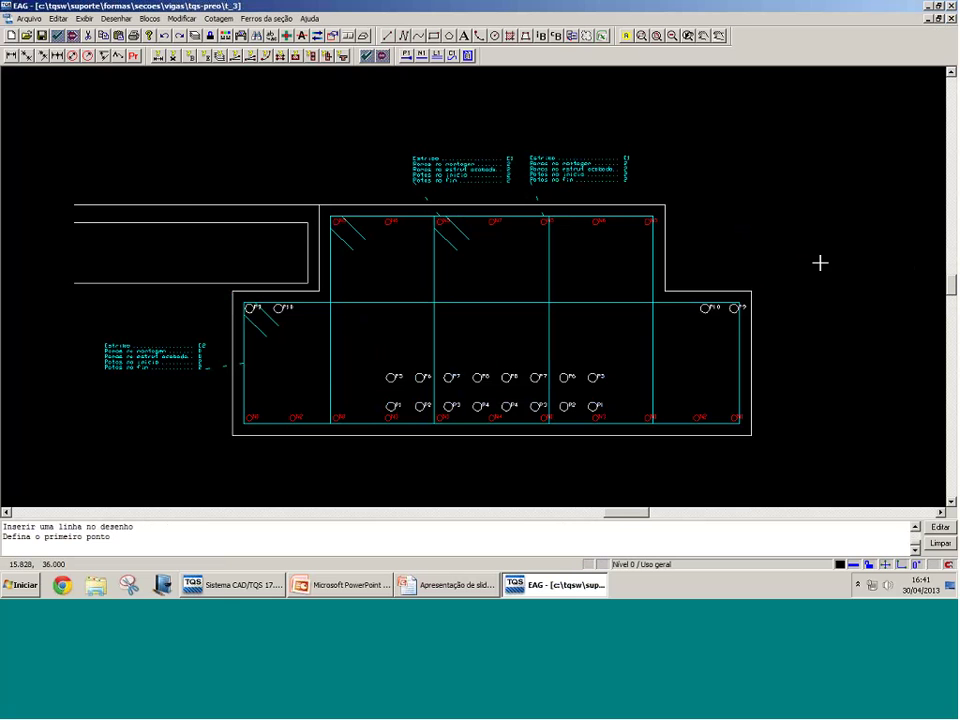
scroll(819, 262, "up", 2)
left_click(921, 298)
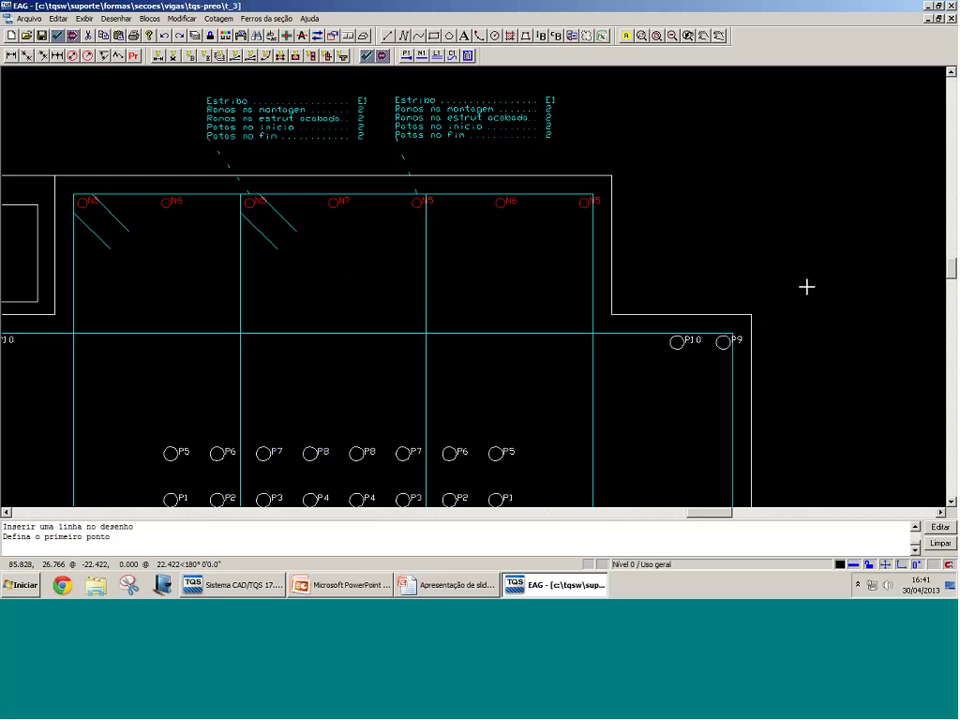
left_click(622, 297)
left_click(623, 207)
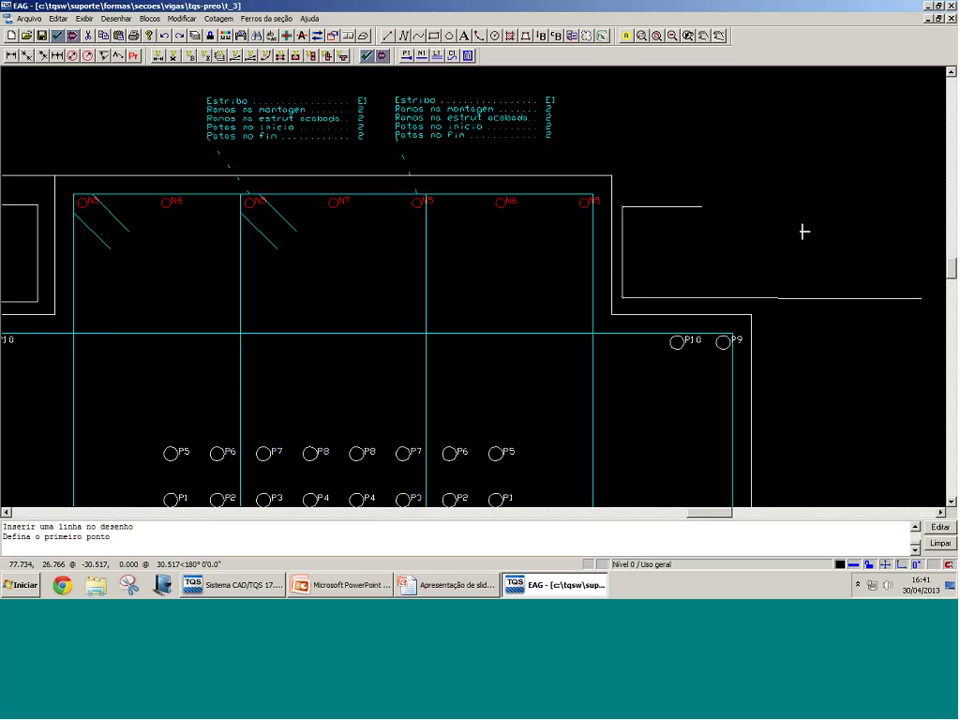
left_click(803, 232)
Step: Draw a horizontal topping line outward from the T section's upper right corner, above the right slab outline
scroll(474, 223, "down", 5)
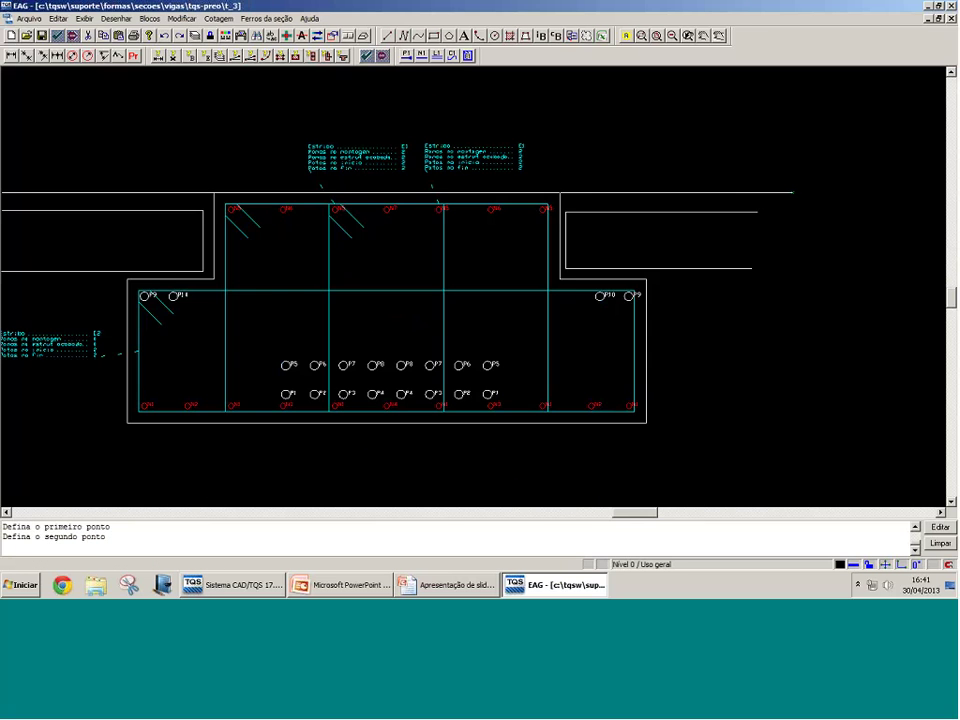
scroll(525, 154, "down", 4)
scroll(512, 205, "up", 1)
key("Return")
scroll(477, 210, "up", 1)
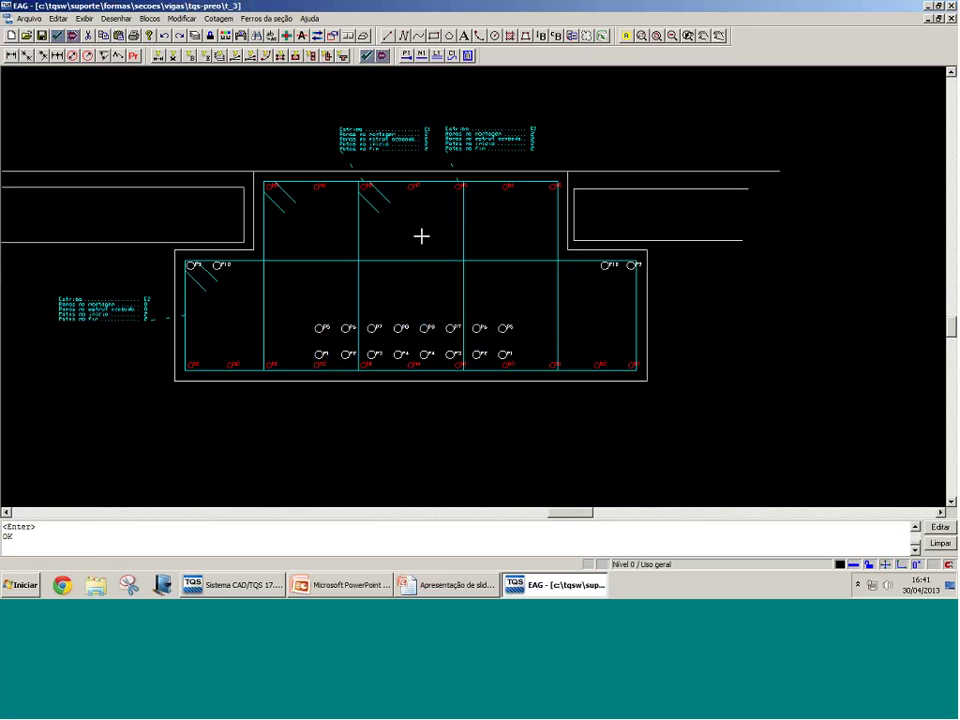
Step: Highlight the wide E2 stirrup and the two tall E1 stirrups in turn to examine the outline each one follows
left_click(414, 261)
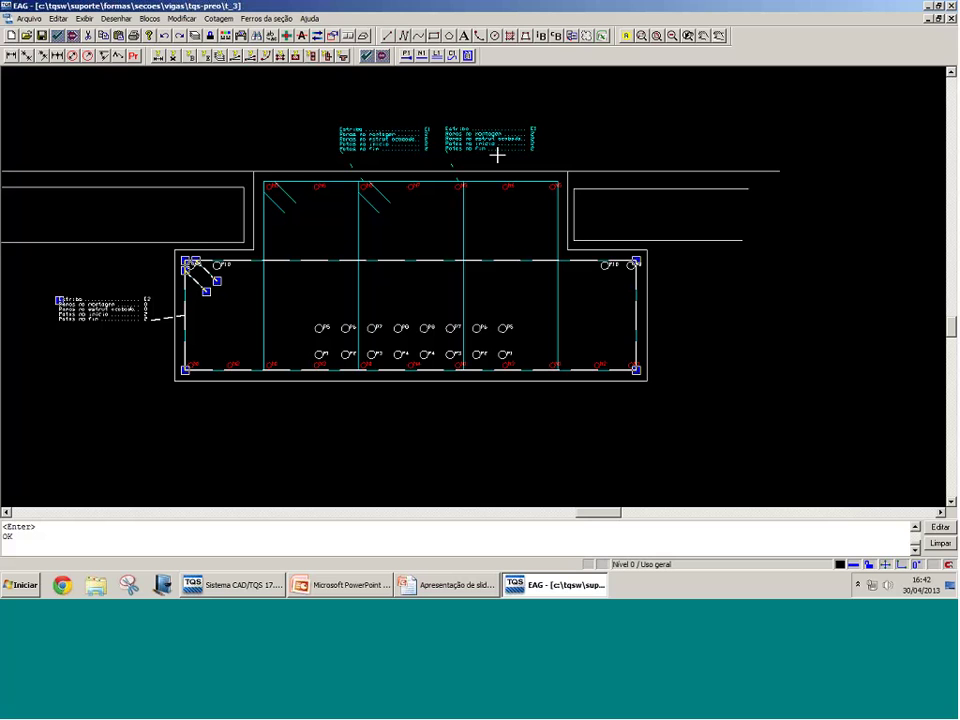
left_click(463, 208)
key("Escape")
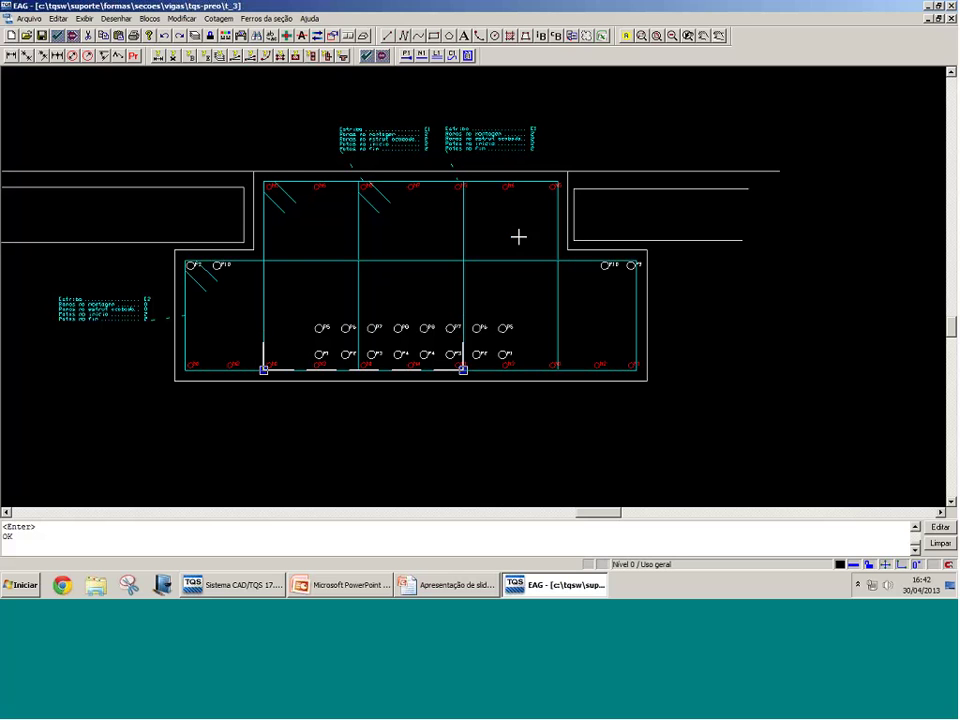
left_click(556, 236)
left_click(493, 242)
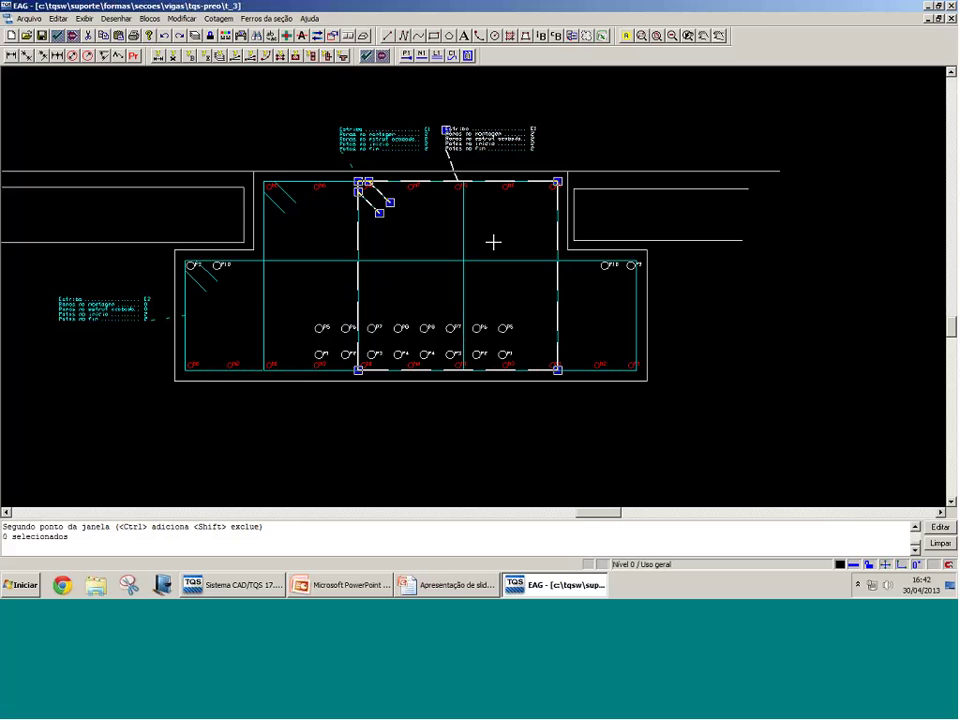
Step: Inspect the upper part of the T section up close, comparing the two overlapping E1 stirrups and their data labels
scroll(424, 204, "up", 1)
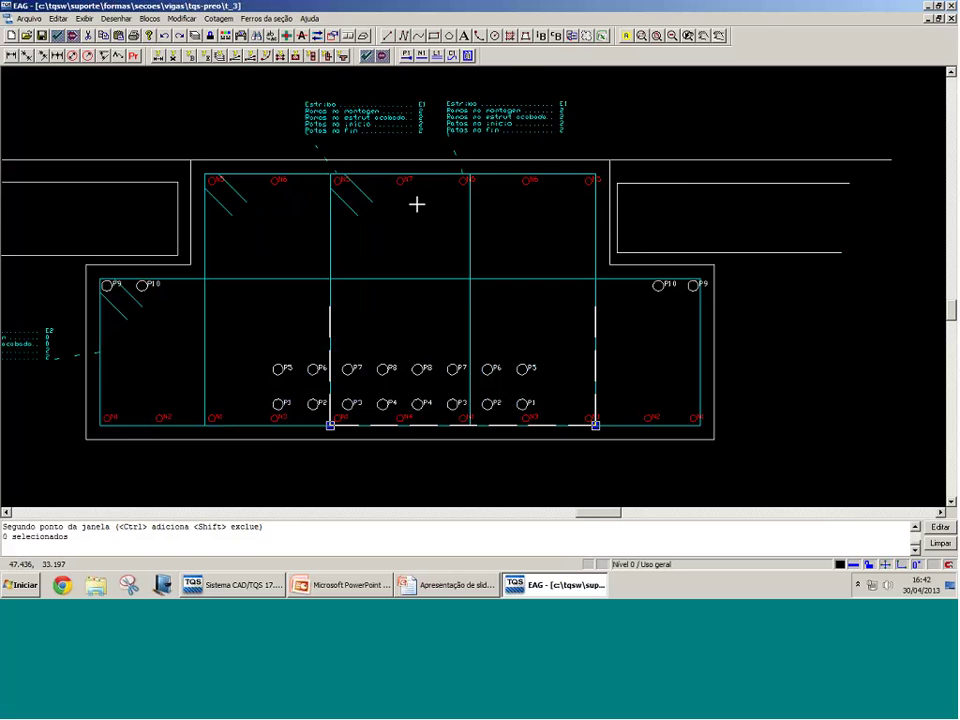
middle_click_drag(417, 204, 418, 269)
scroll(341, 287, "up", 1)
left_click(161, 283)
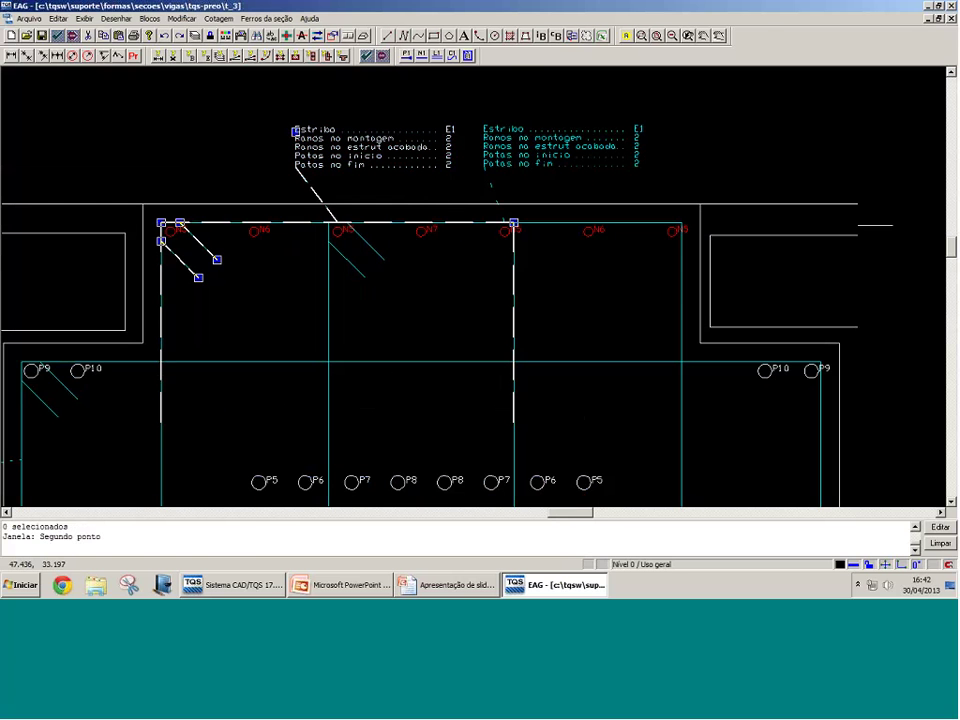
left_click(327, 296)
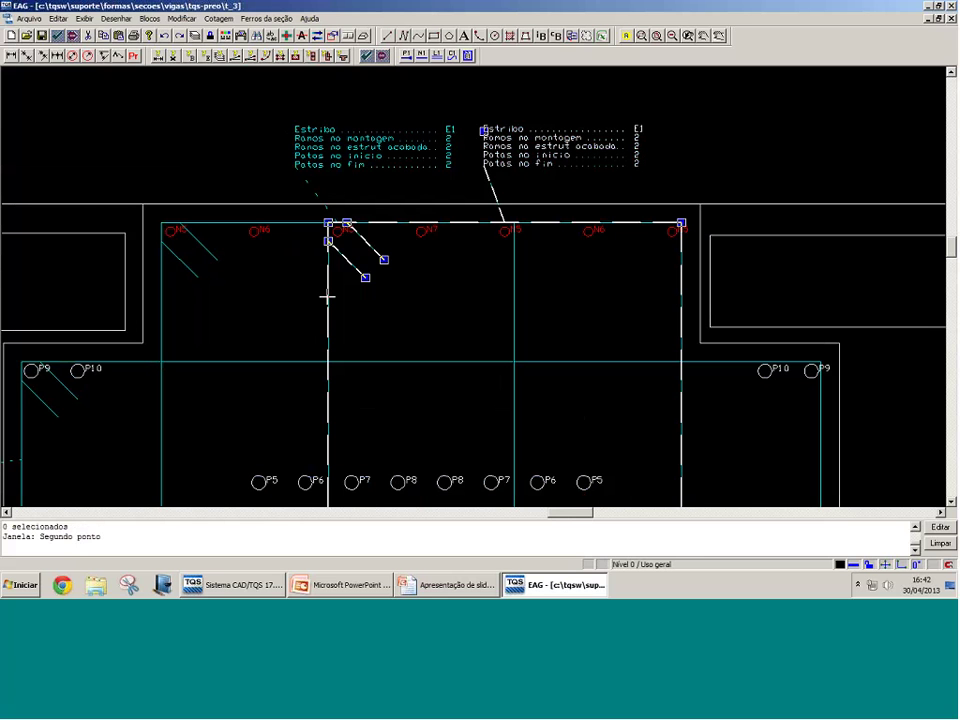
left_click(692, 182)
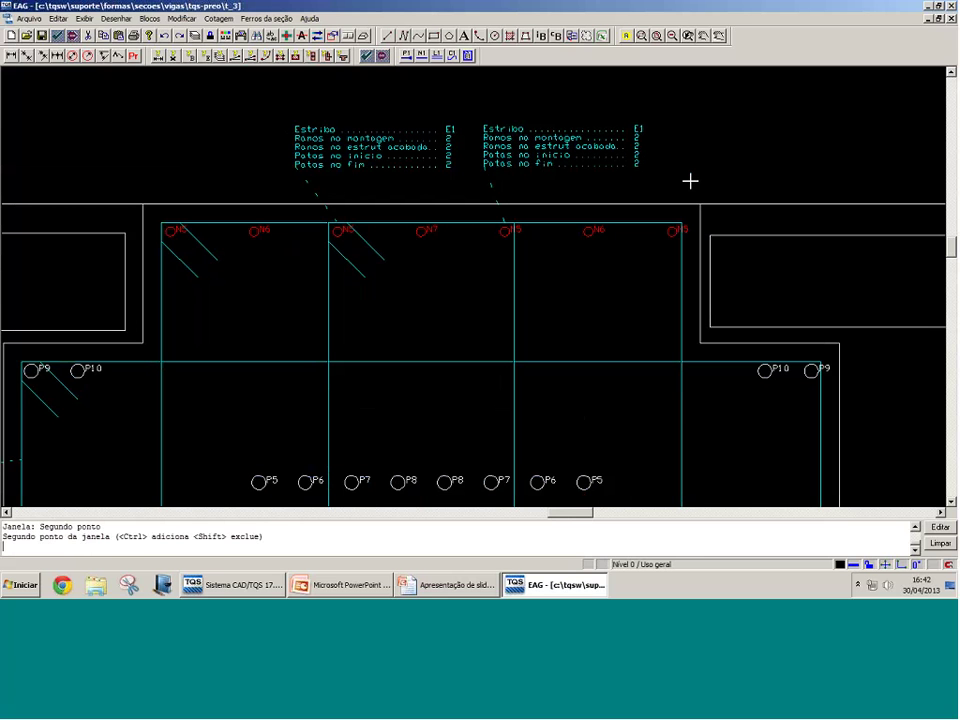
left_click(690, 181)
left_click(640, 127)
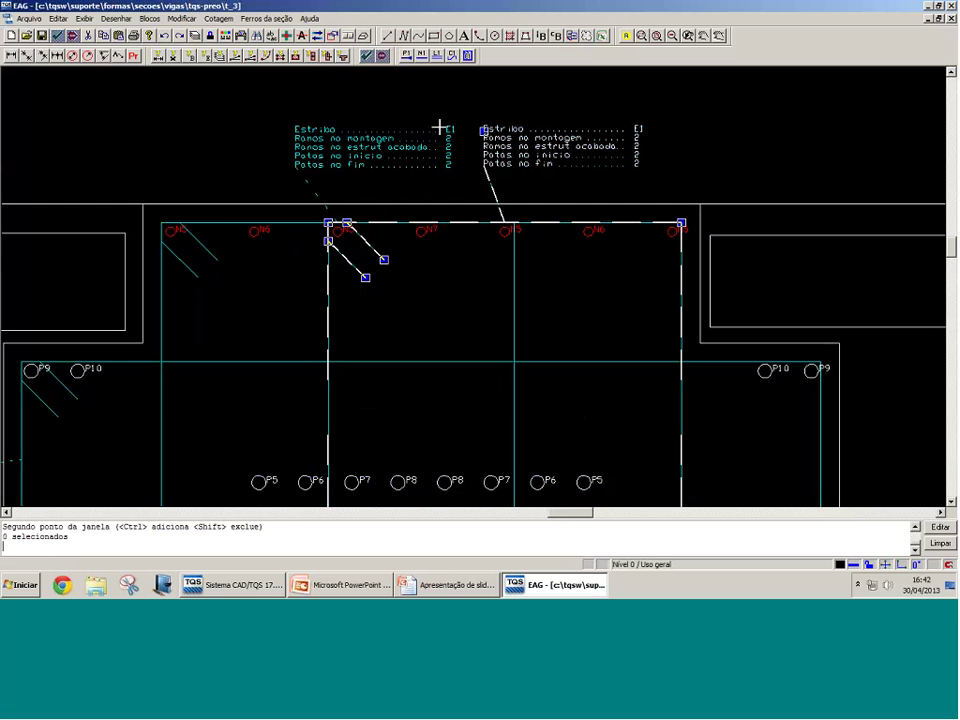
Step: Highlight the left E1 stirrup and examine its extent within the whole T section
left_click(450, 132)
scroll(452, 128, "down", 3)
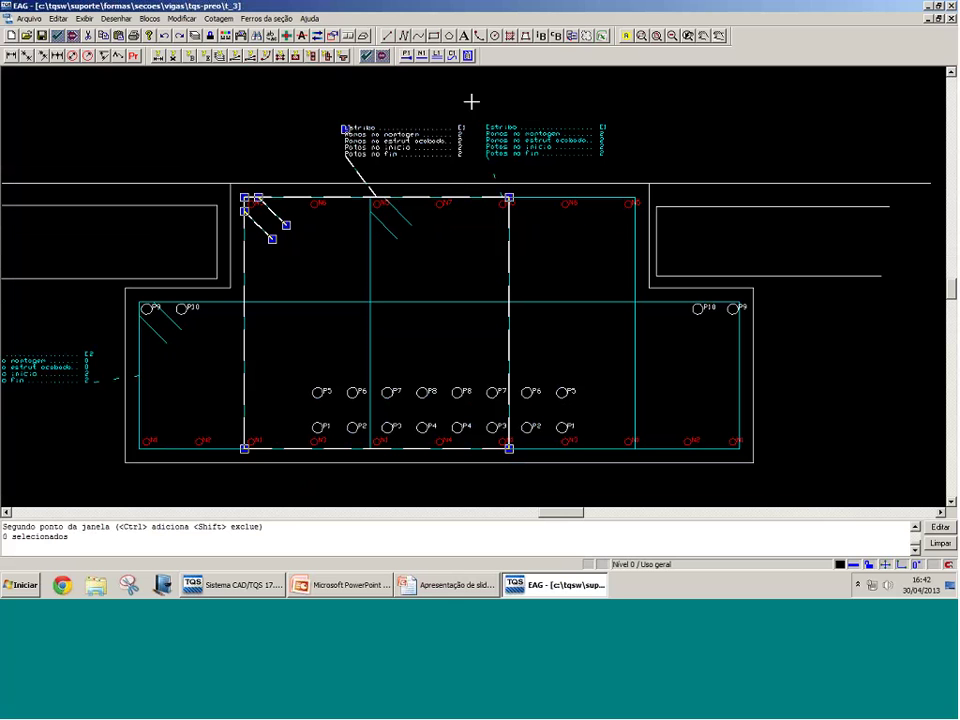
scroll(462, 74, "up", 2)
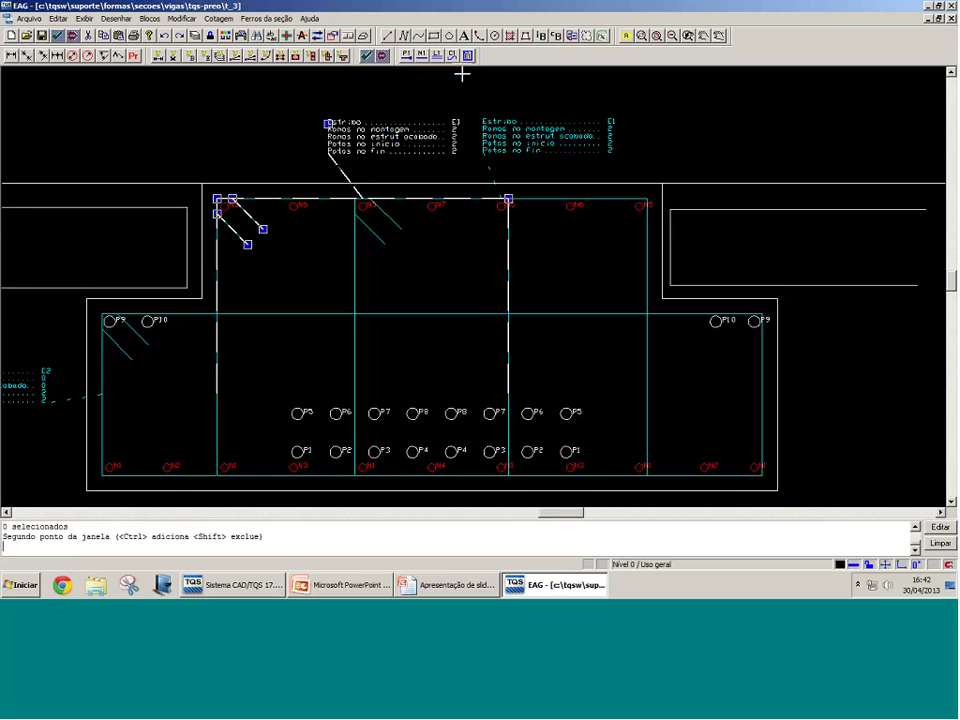
left_click(756, 326)
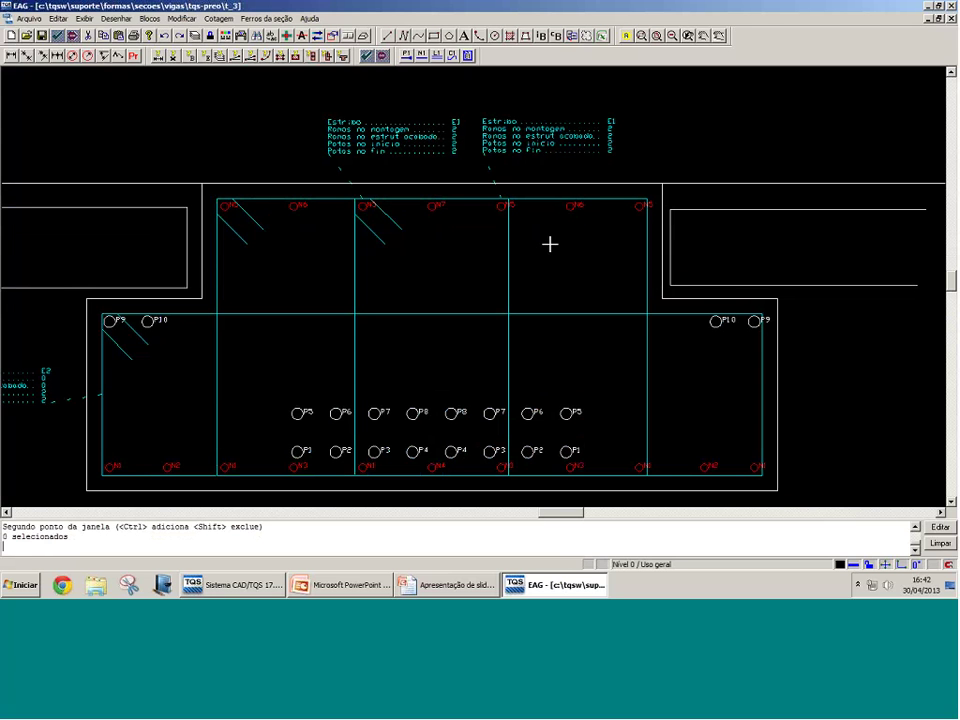
left_click(224, 272)
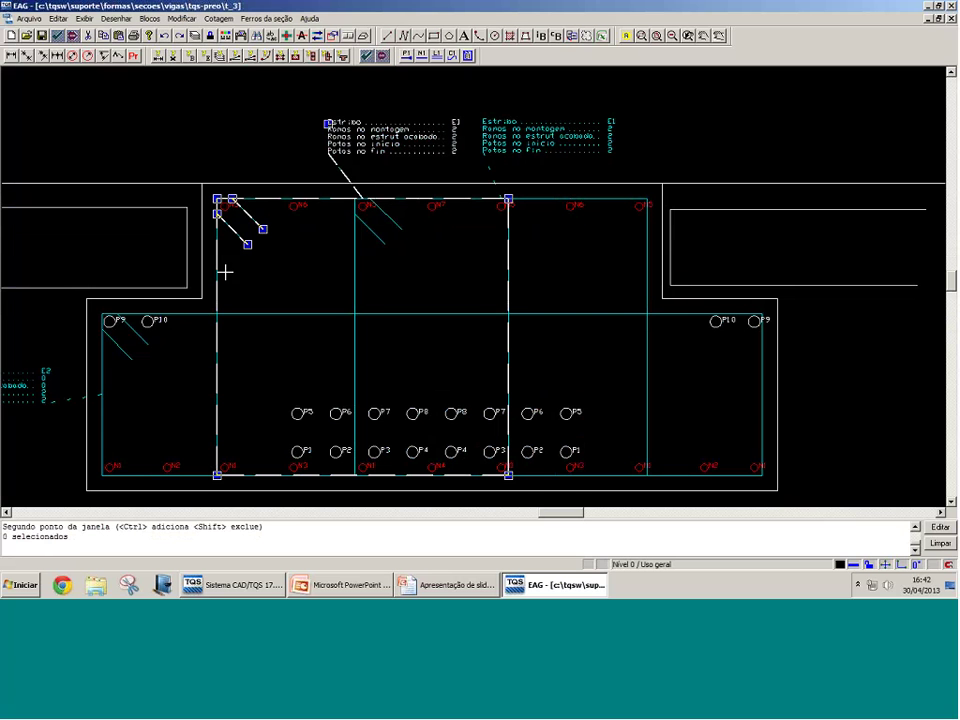
Step: Examine the stirrups, passive bars and prestressing strands laid out in the T_3 beam section
scroll(379, 266, "down", 1)
scroll(430, 270, "down", 1)
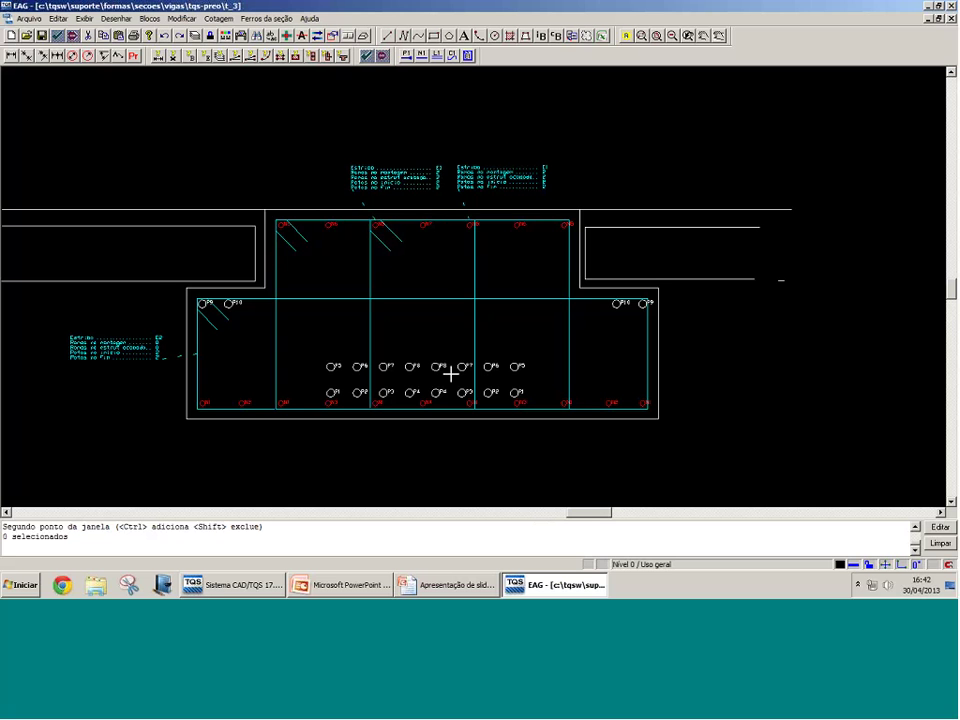
scroll(450, 373, "up", 2)
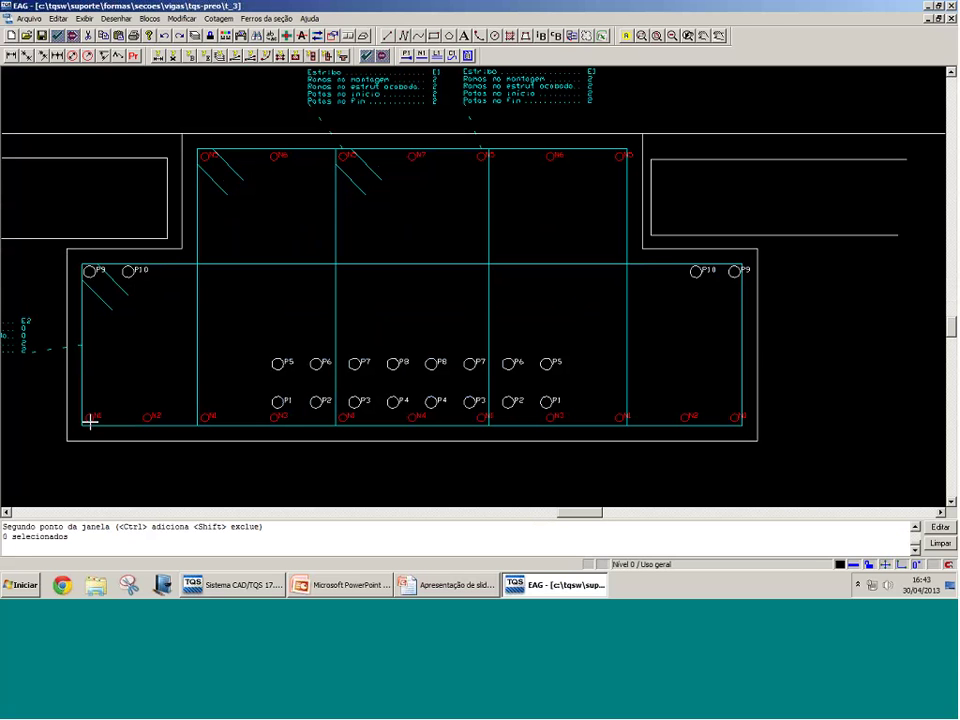
scroll(94, 420, "up", 2)
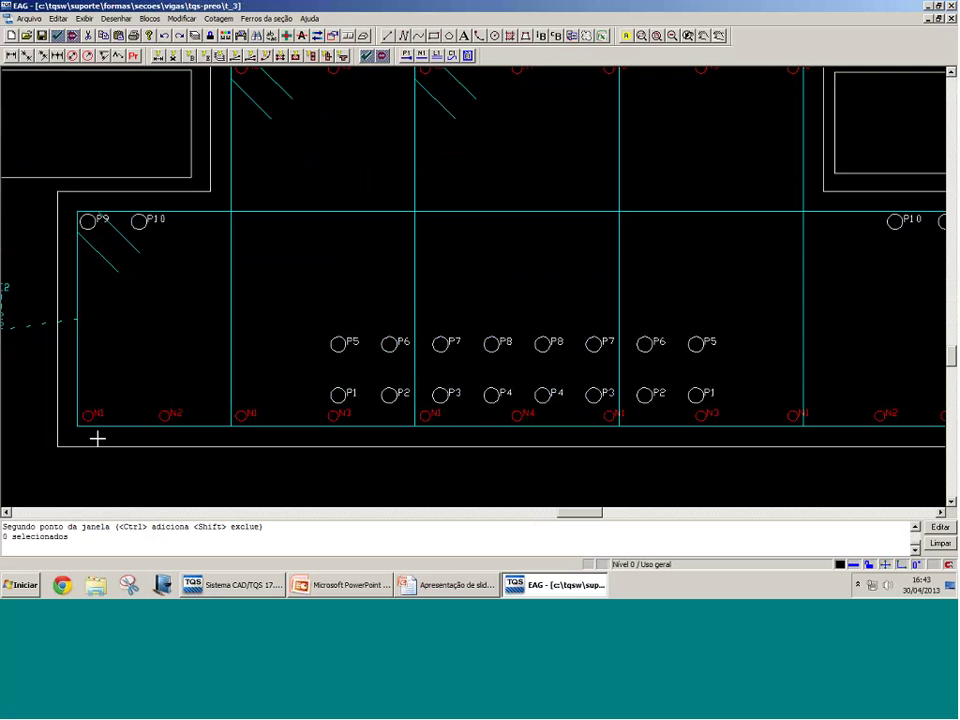
scroll(90, 425, "down", 2)
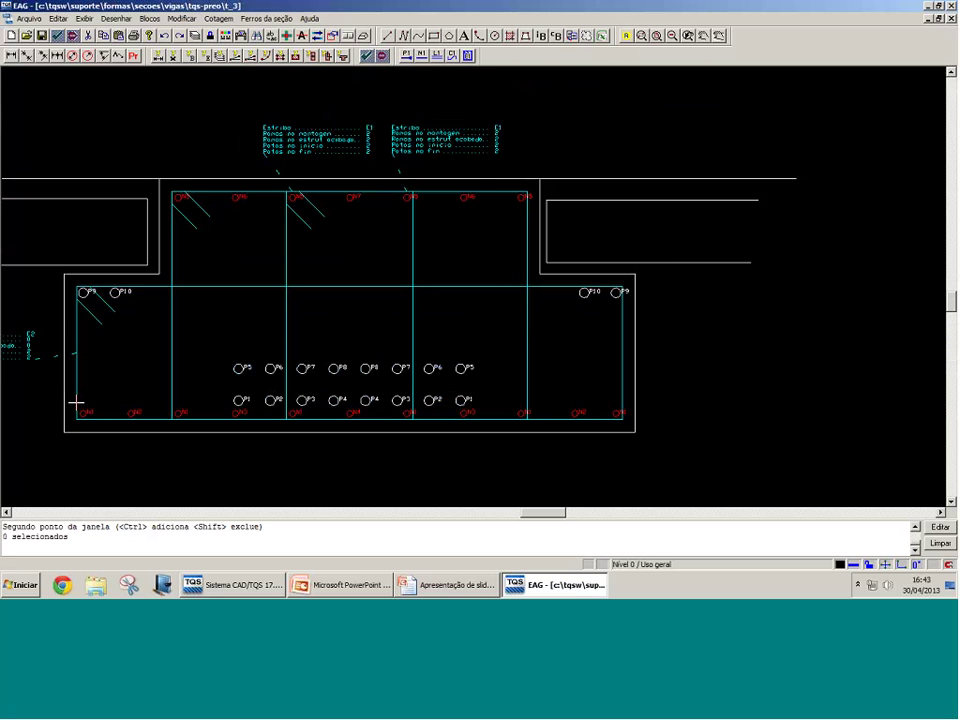
scroll(98, 424, "up", 1)
scroll(102, 430, "up", 1)
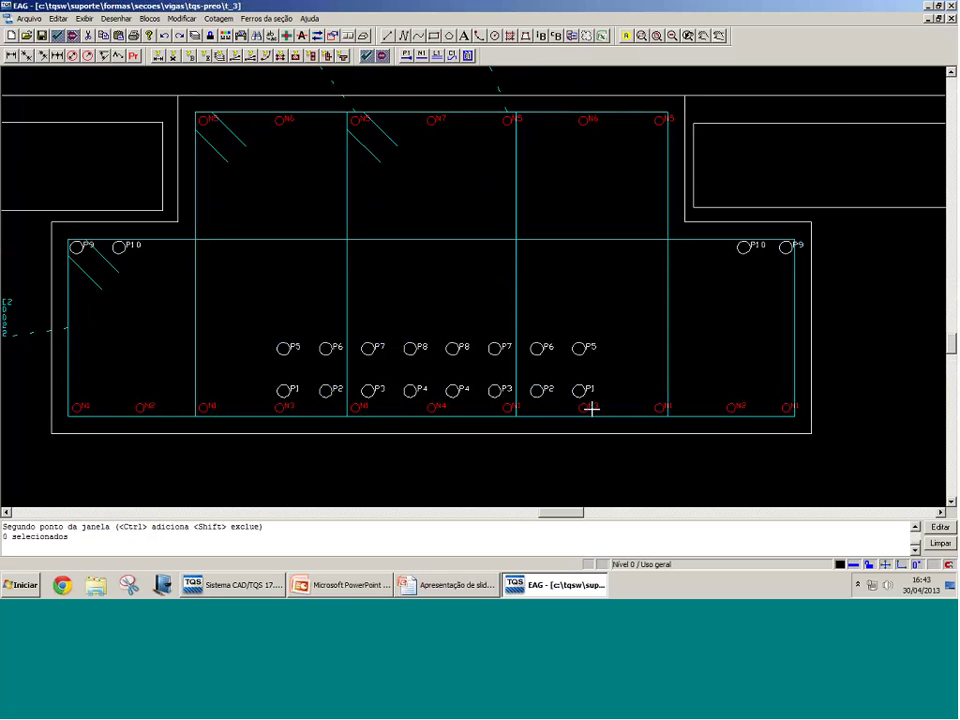
scroll(426, 378, "down", 2)
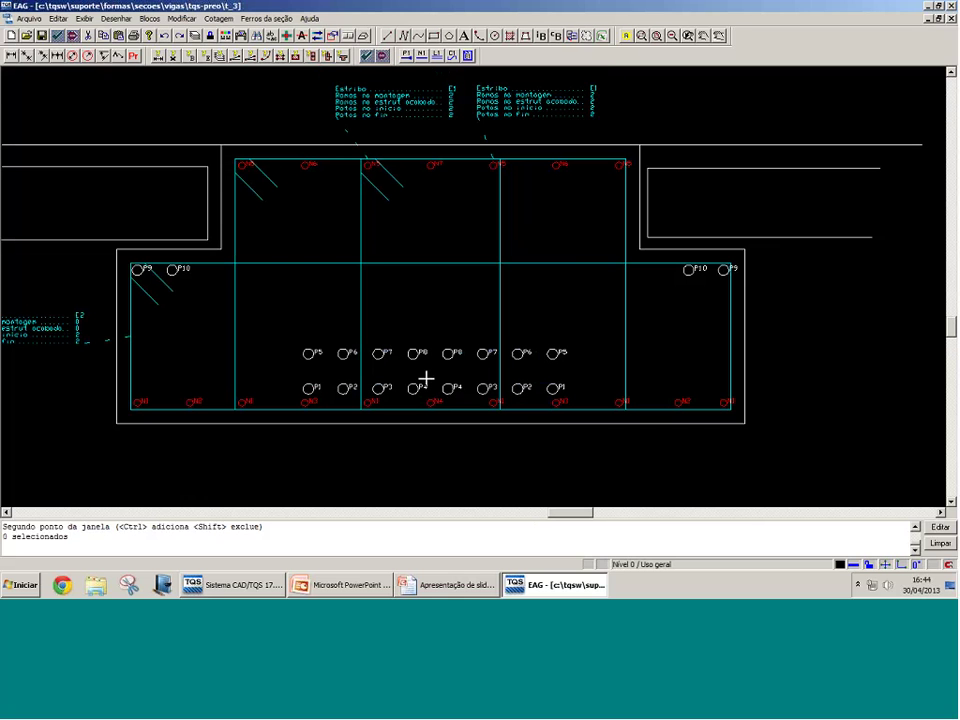
scroll(456, 329, "up", 1)
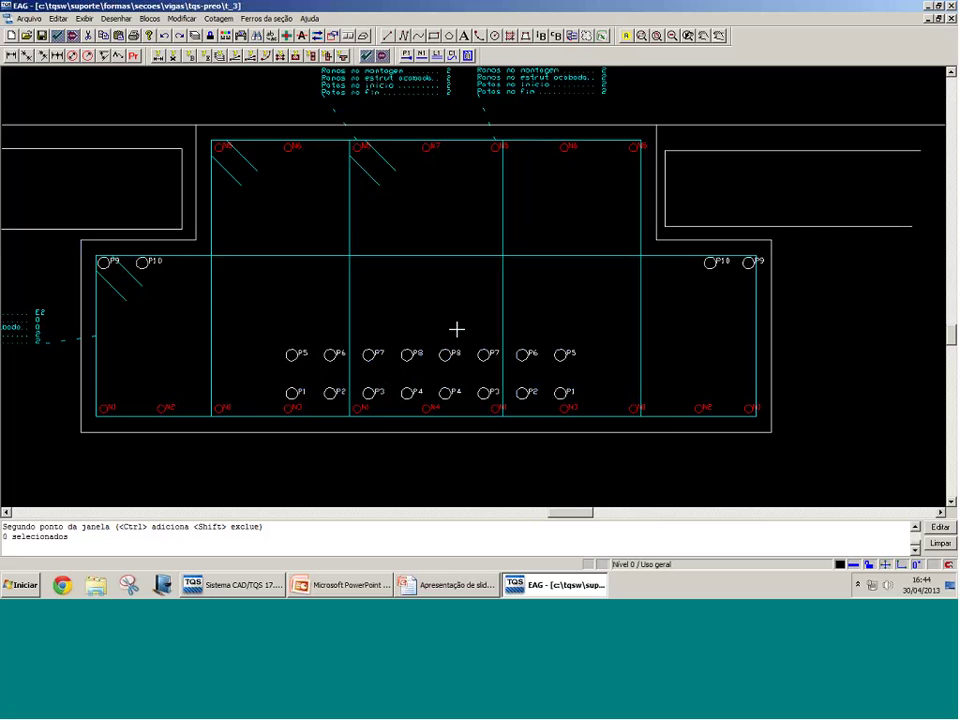
scroll(450, 337, "down", 2)
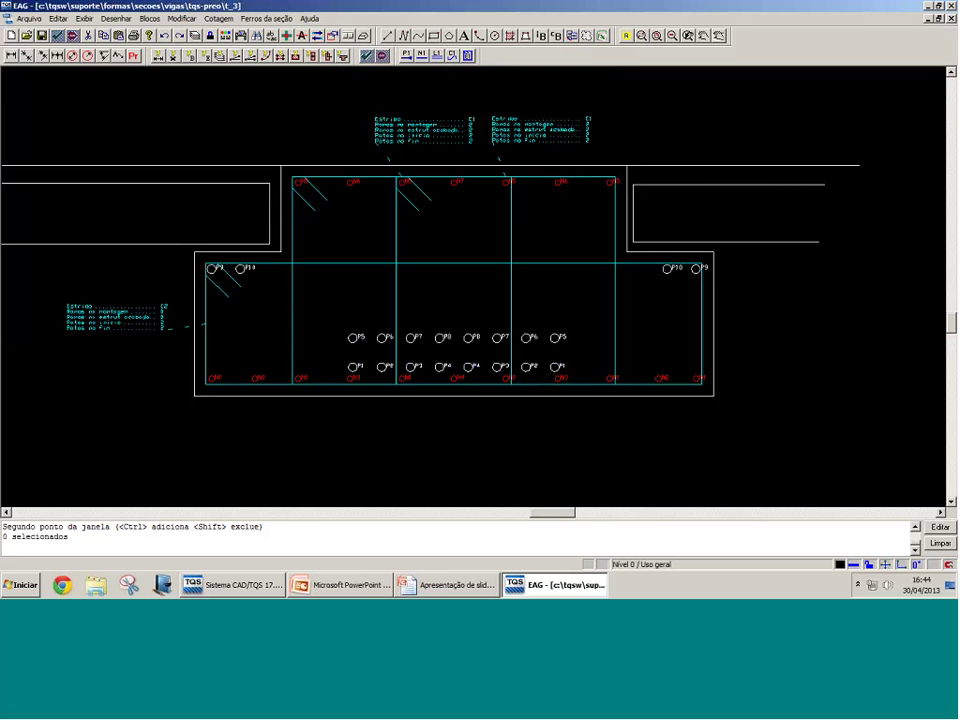
Step: Close the T_3 section drawing without saving its changes
left_click(949, 6)
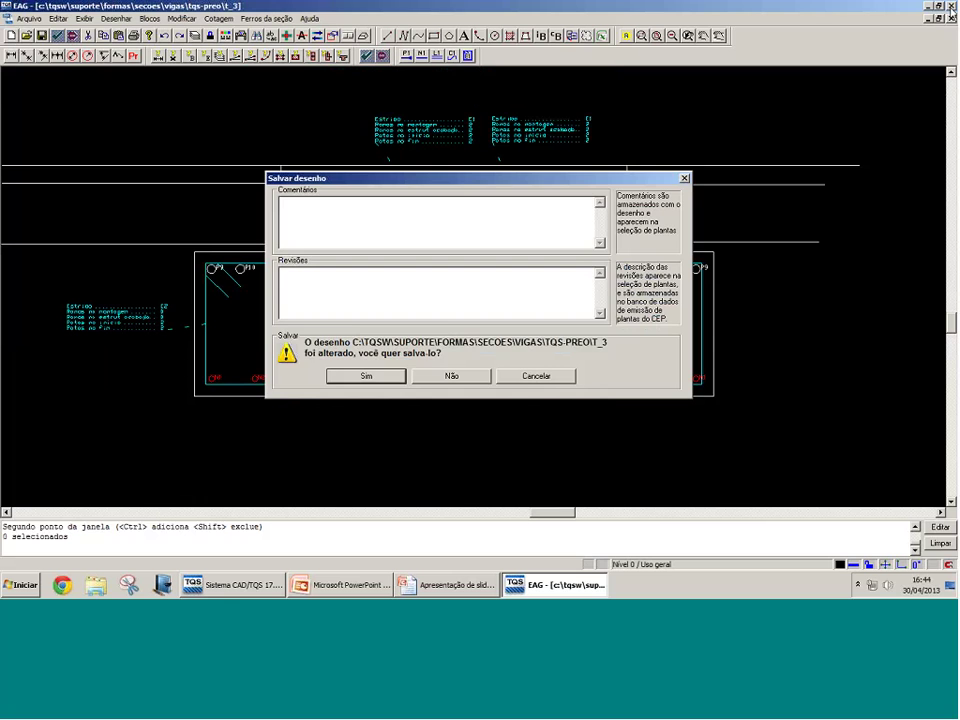
left_click(453, 377)
left_click(452, 377)
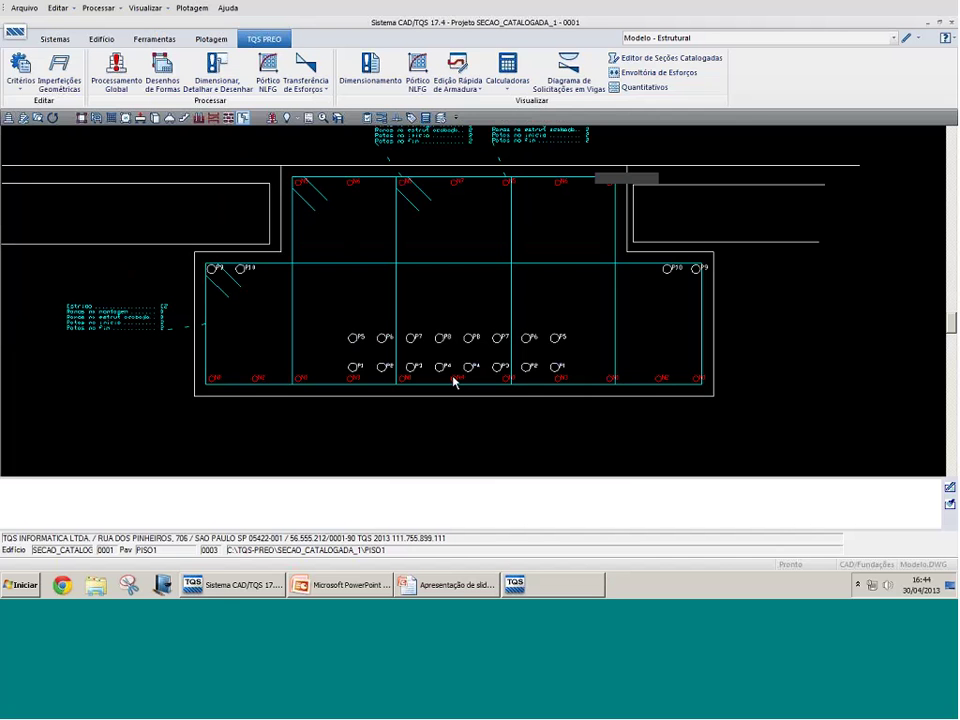
Step: Switch to the PowerPoint slide show and advance to the EXEMPLO 4 slide
left_click(459, 586)
key("Right")
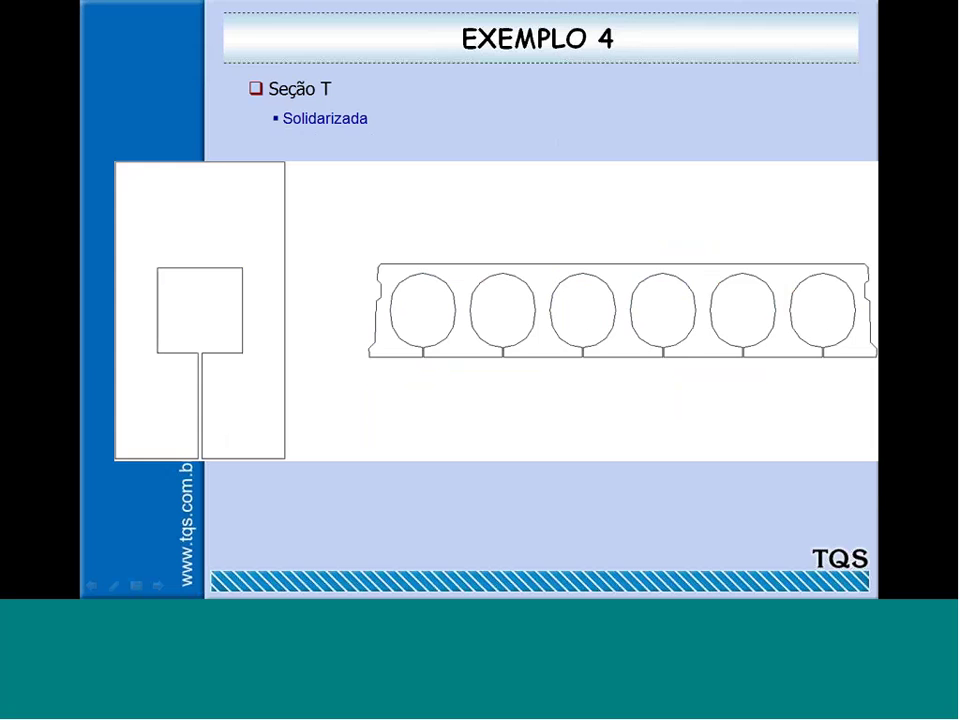
Step: Switch back to CAD/TQS and open VAZADA_4.DWG from the VIGAS\TQS-PREO folder in the catalogued section editor
key("super")
left_click(266, 588)
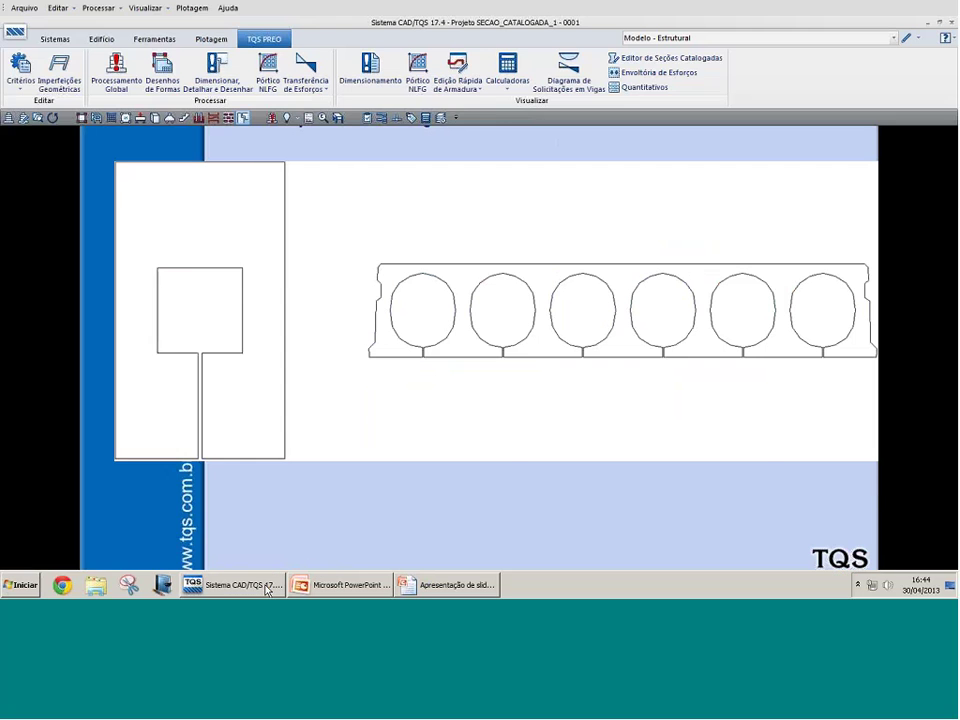
left_click(668, 58)
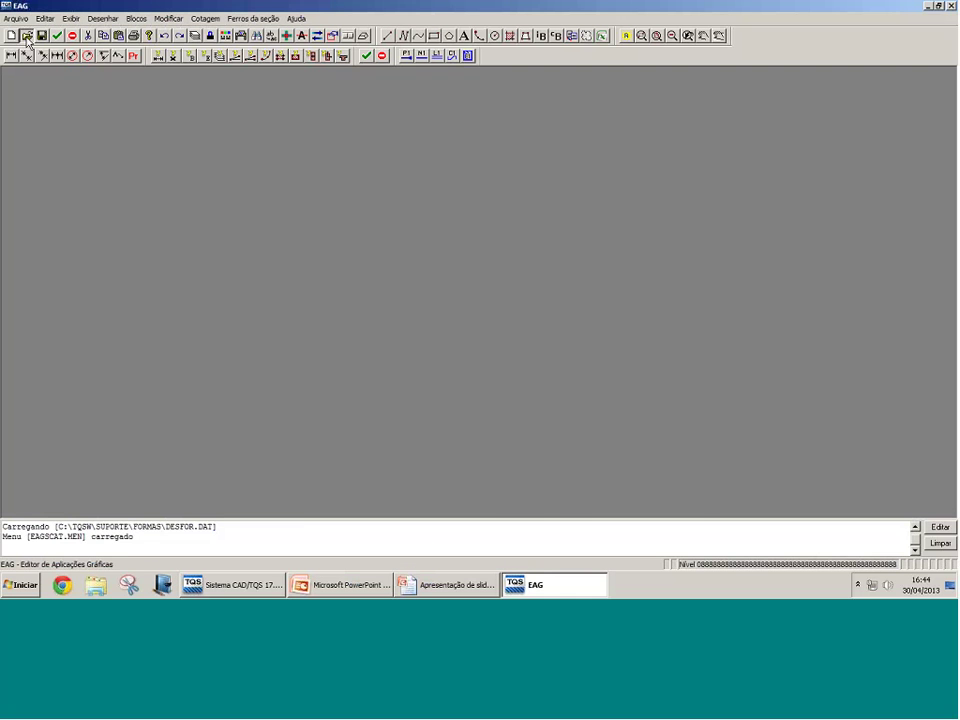
left_click(26, 36)
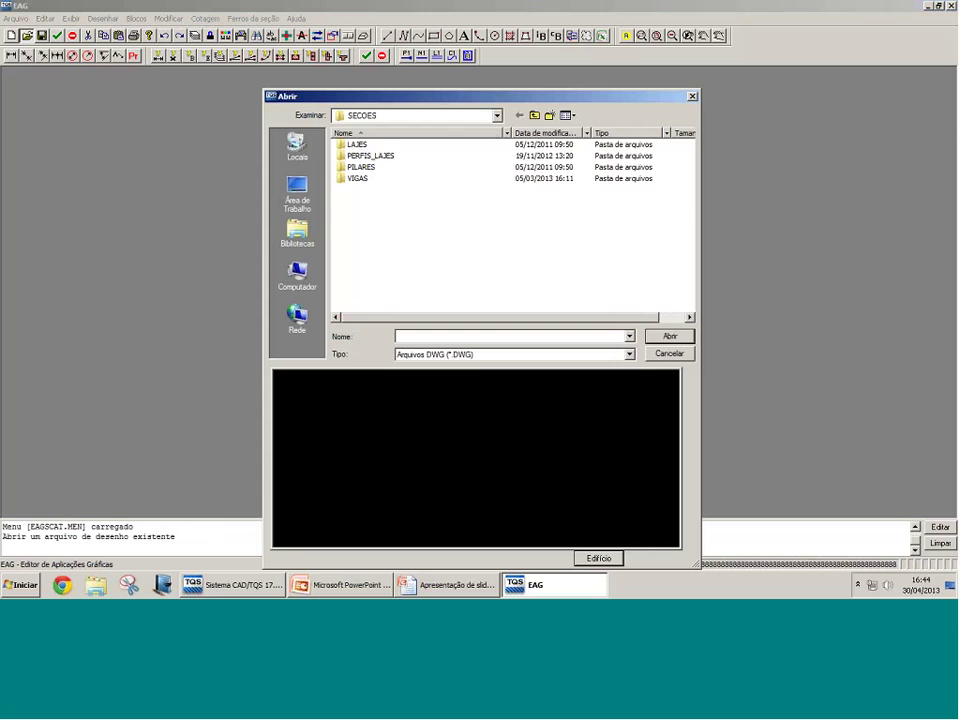
double_click(357, 178)
double_click(366, 201)
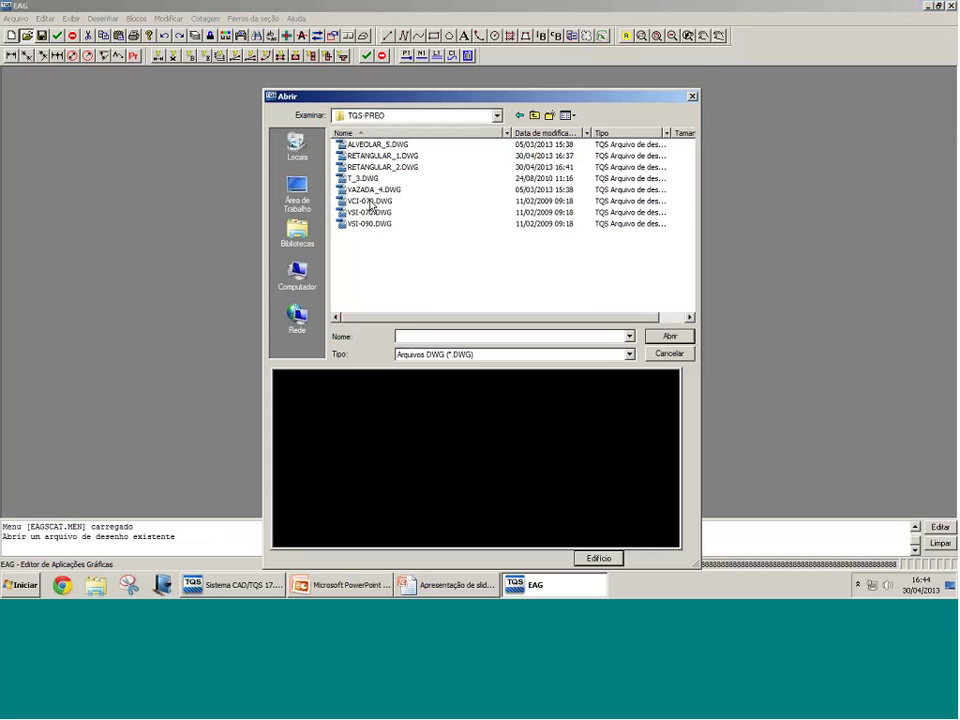
double_click(385, 191)
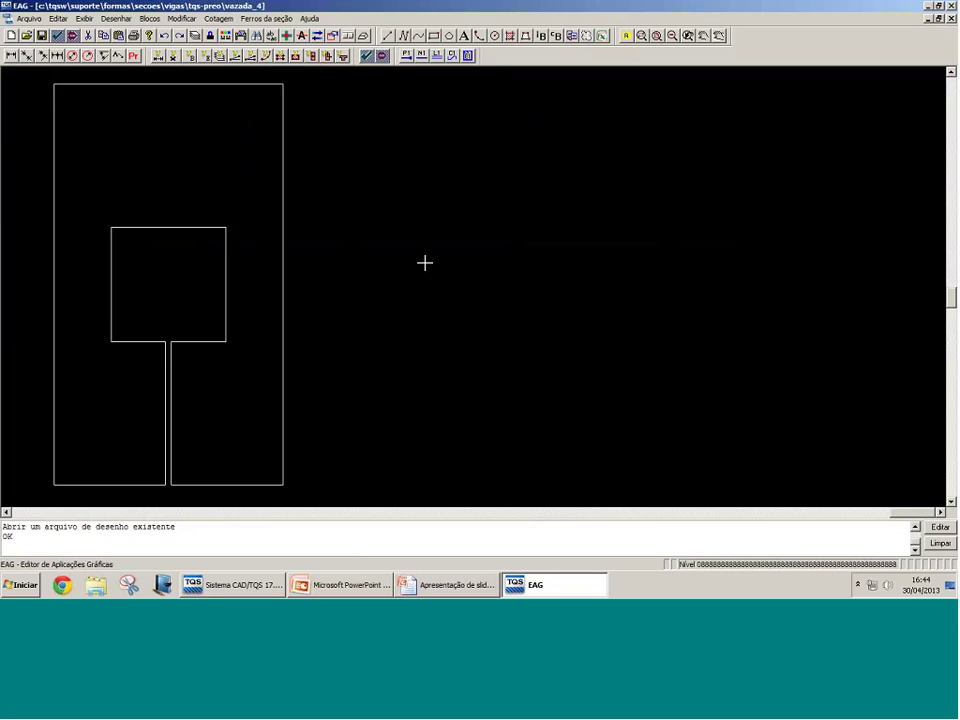
scroll(470, 257, "down", 3)
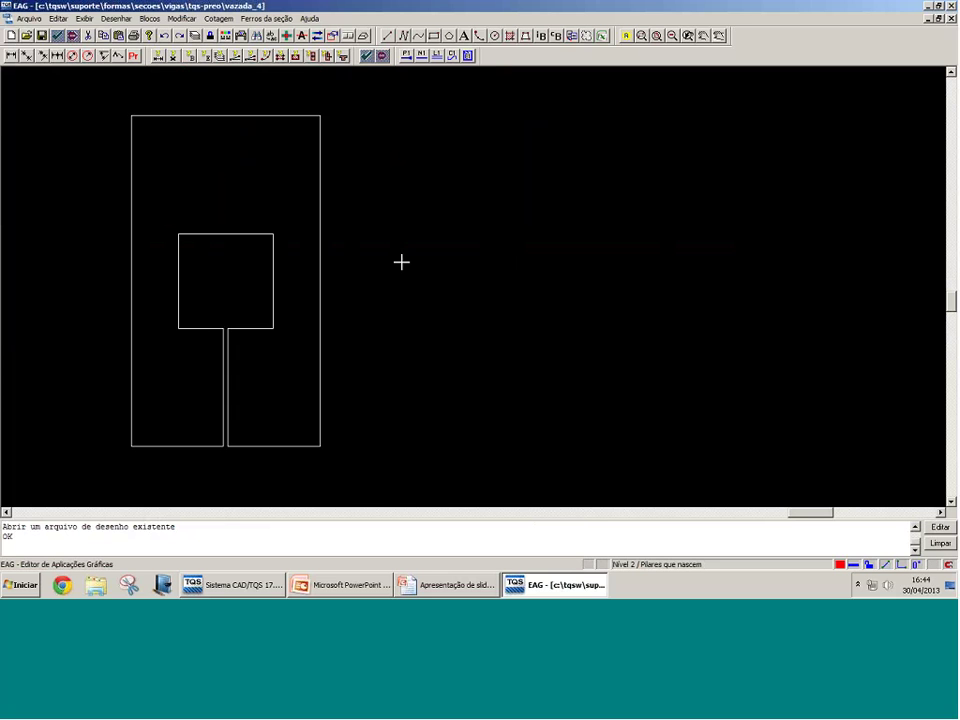
key("l")
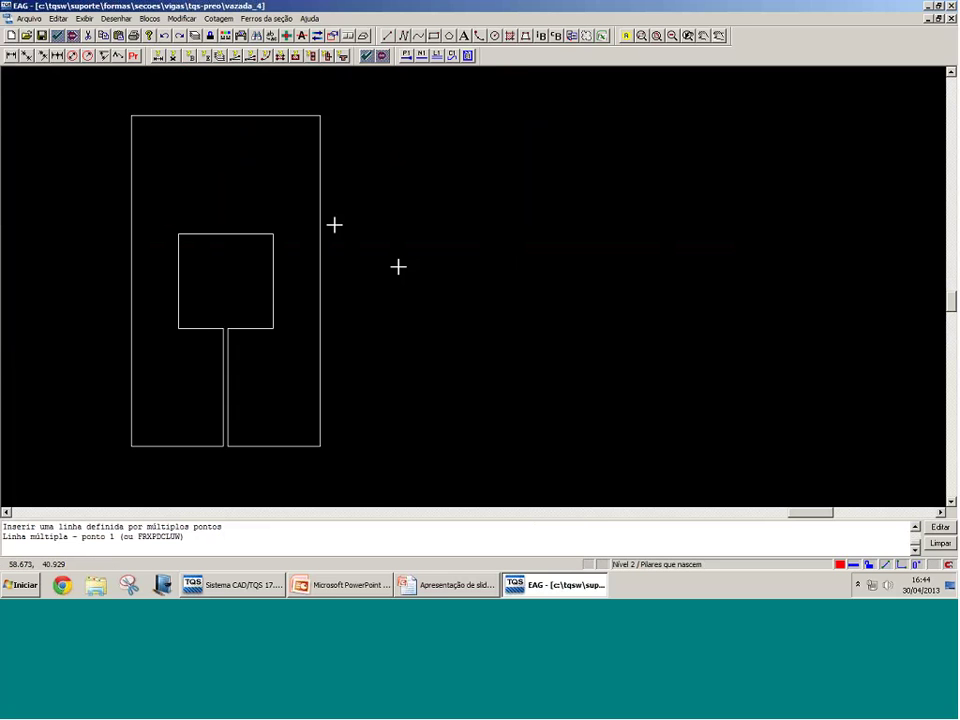
left_click(116, 18)
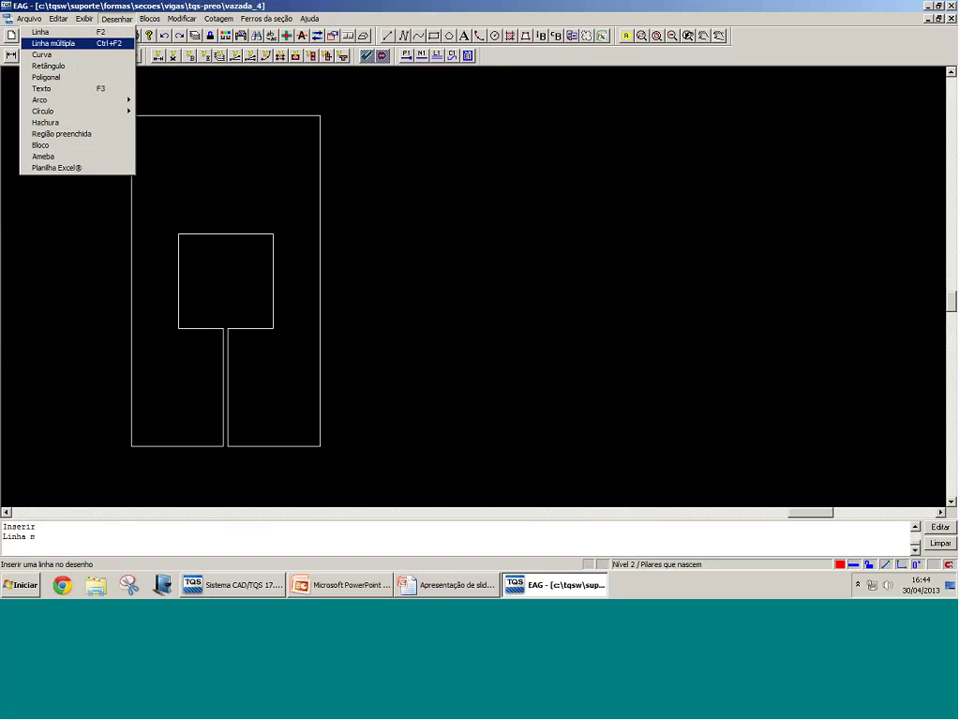
left_click(52, 43)
left_click(502, 347)
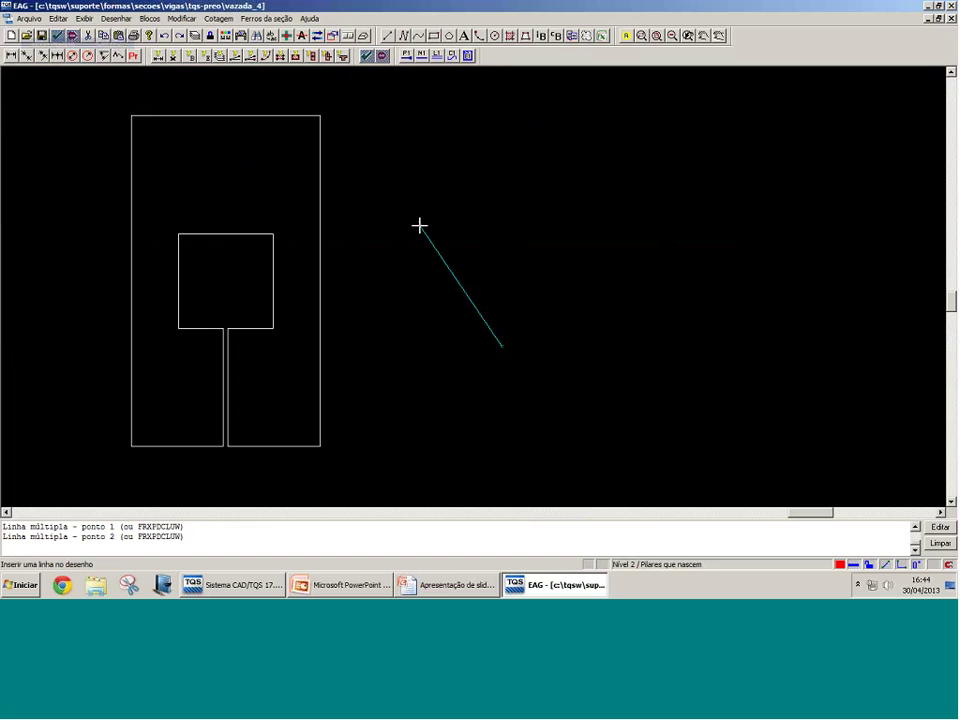
left_click(419, 226)
left_click(662, 205)
left_click(815, 177)
left_click(778, 317)
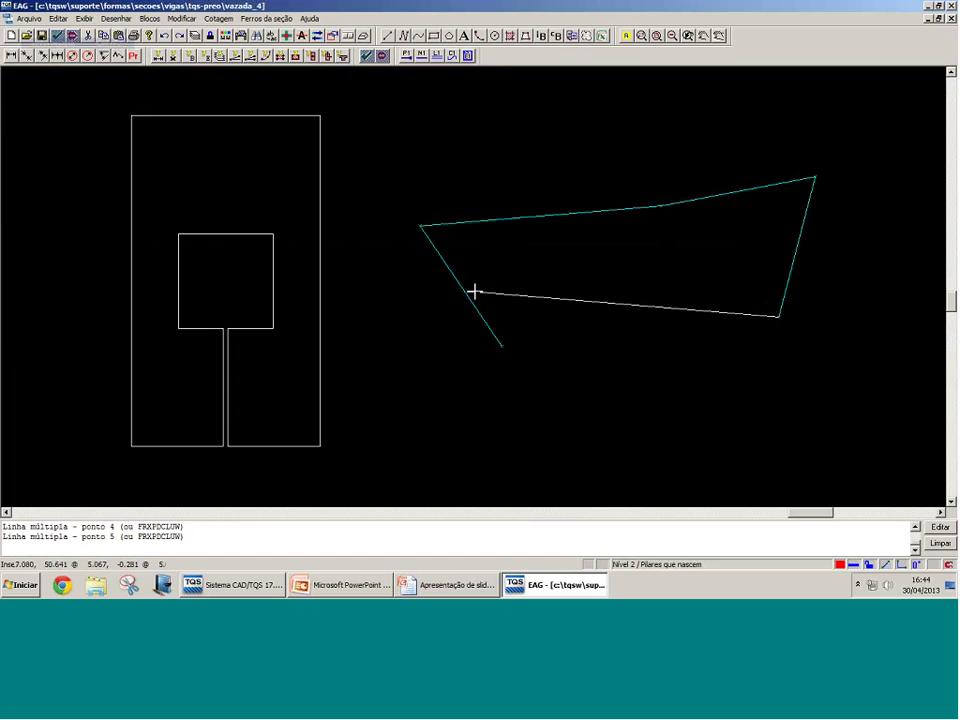
left_click(472, 289)
left_click(681, 340)
left_click(553, 381)
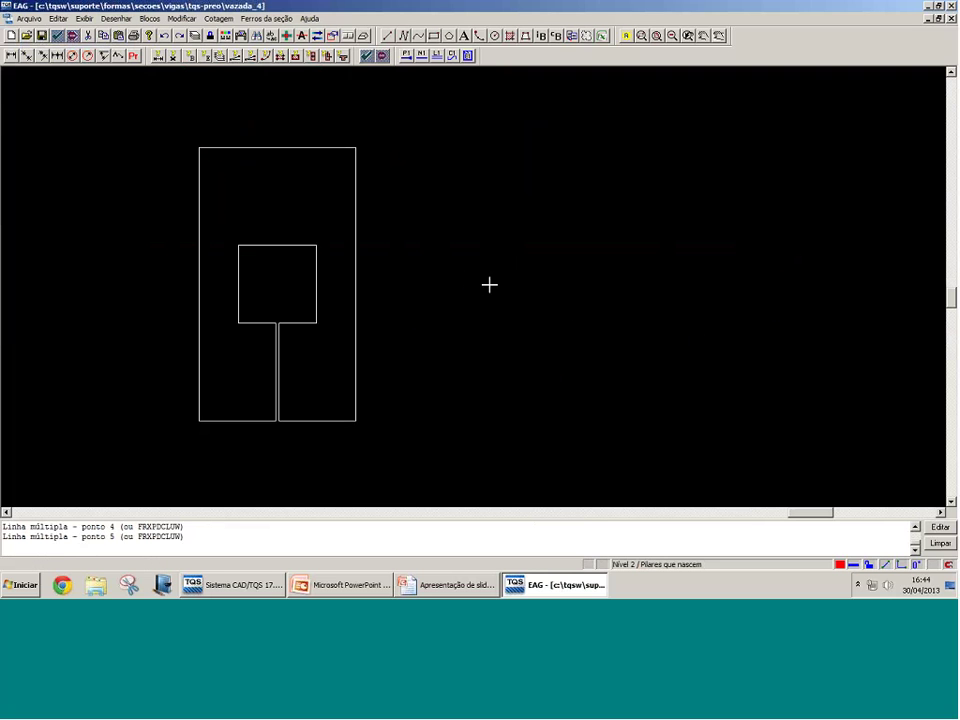
left_click(498, 374)
left_click(413, 225)
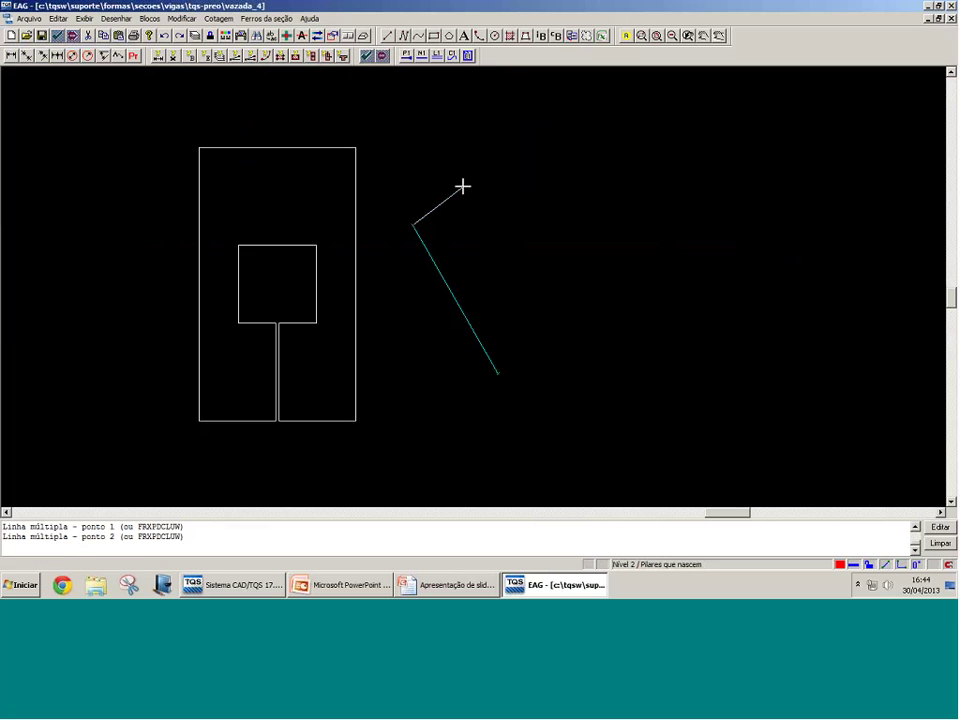
left_click(513, 160)
left_click(652, 135)
left_click(840, 274)
left_click(848, 349)
left_click(700, 397)
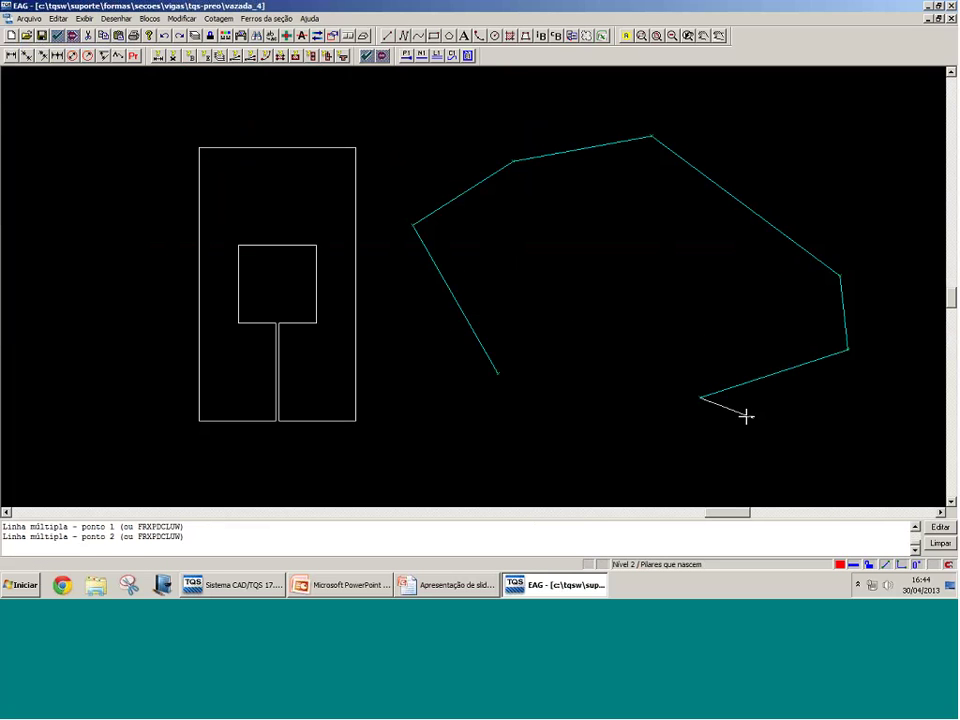
left_click(677, 437)
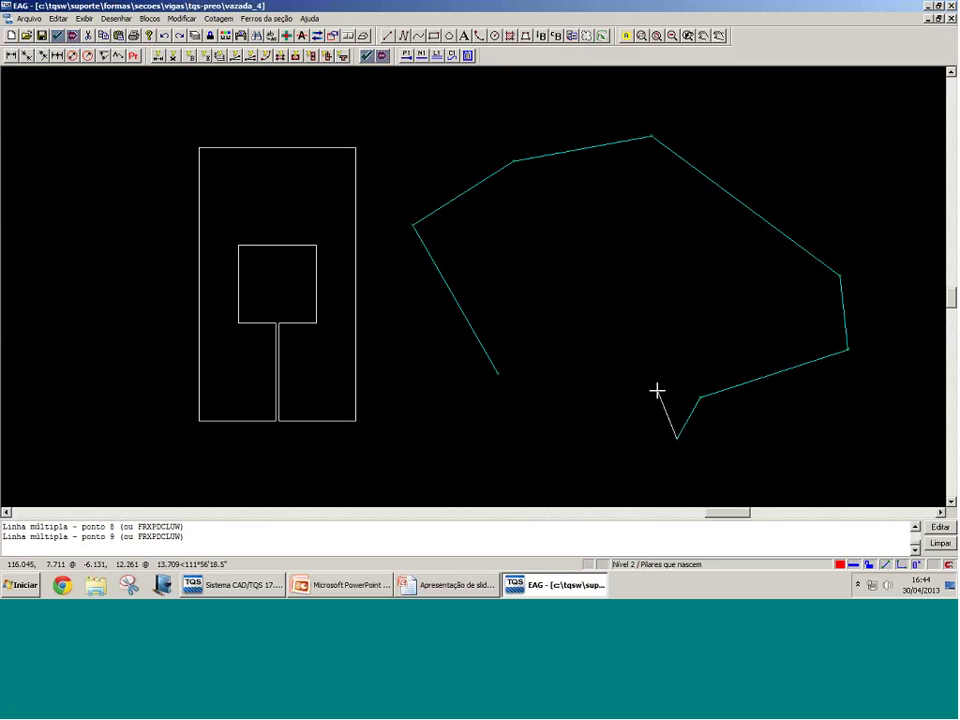
Step: Turn on orthogonal mode and cancel the unfinished multiple line beside the hollow section
key("o")
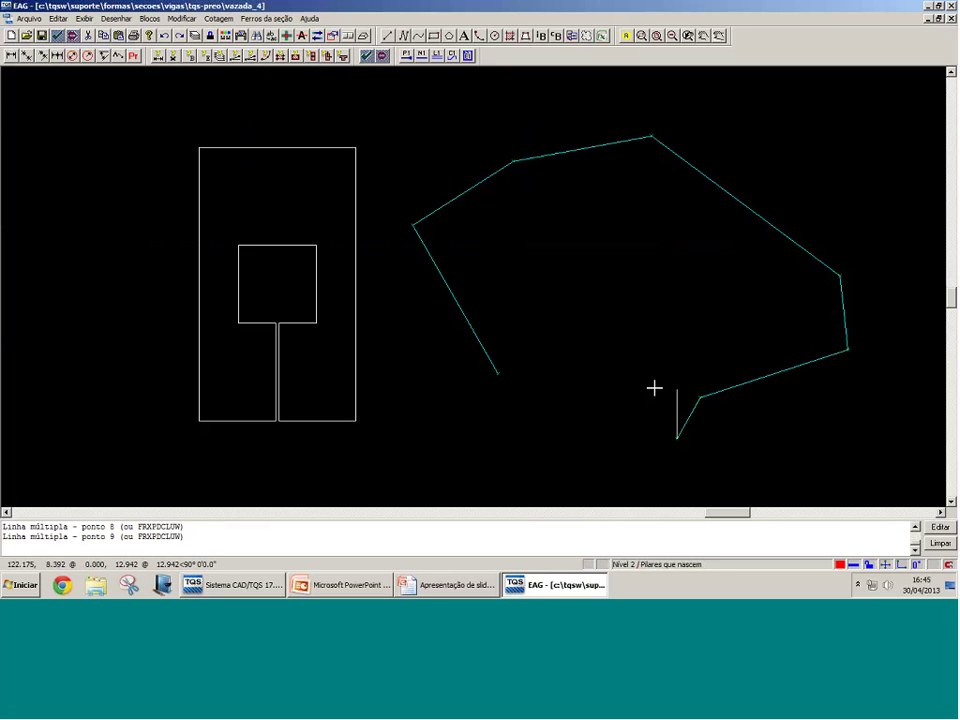
key("F8")
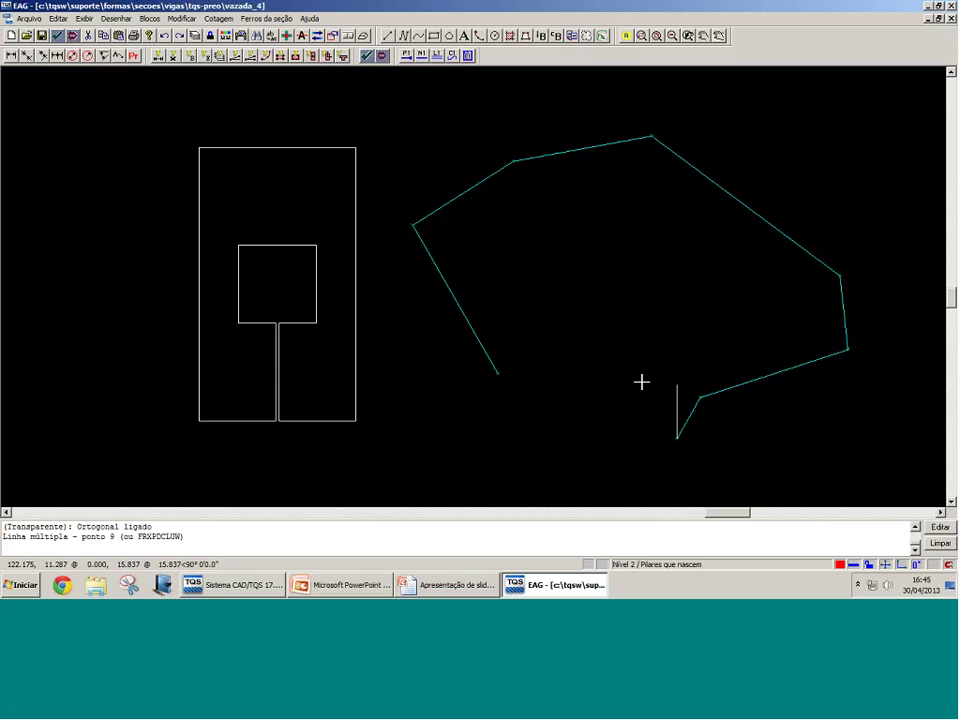
key("Escape")
scroll(277, 374, "up", 6)
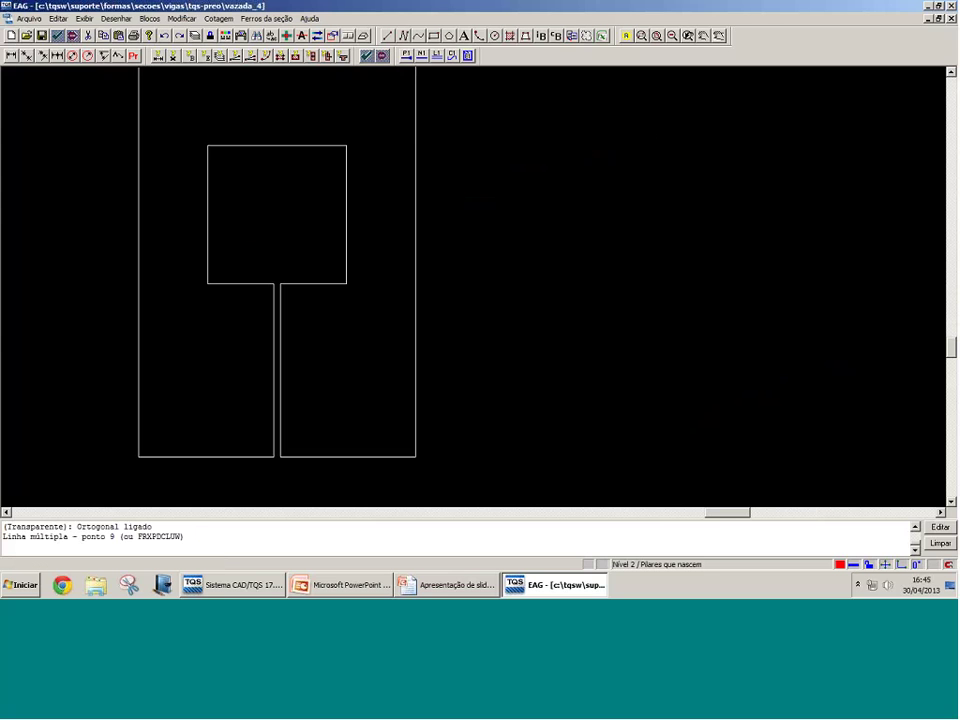
key("Escape")
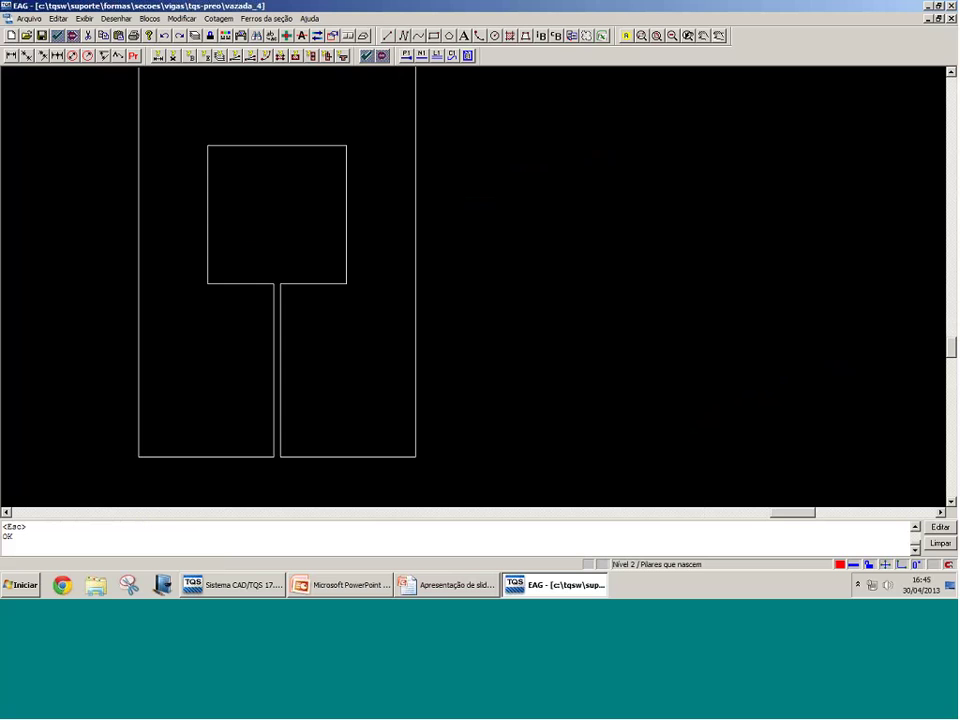
Step: Draw a multiple line beside the hollow section for an outer contour about 44 wide and 59 high, ending its bottom edge at the opening
scroll(131, 459, "down", 2)
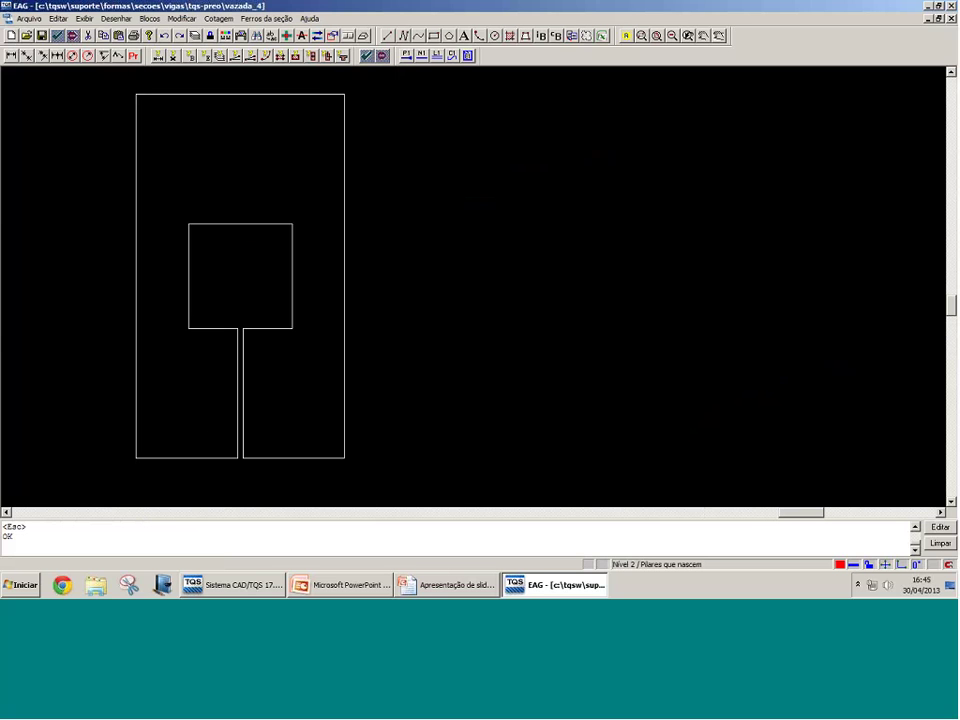
scroll(242, 457, "up", 2)
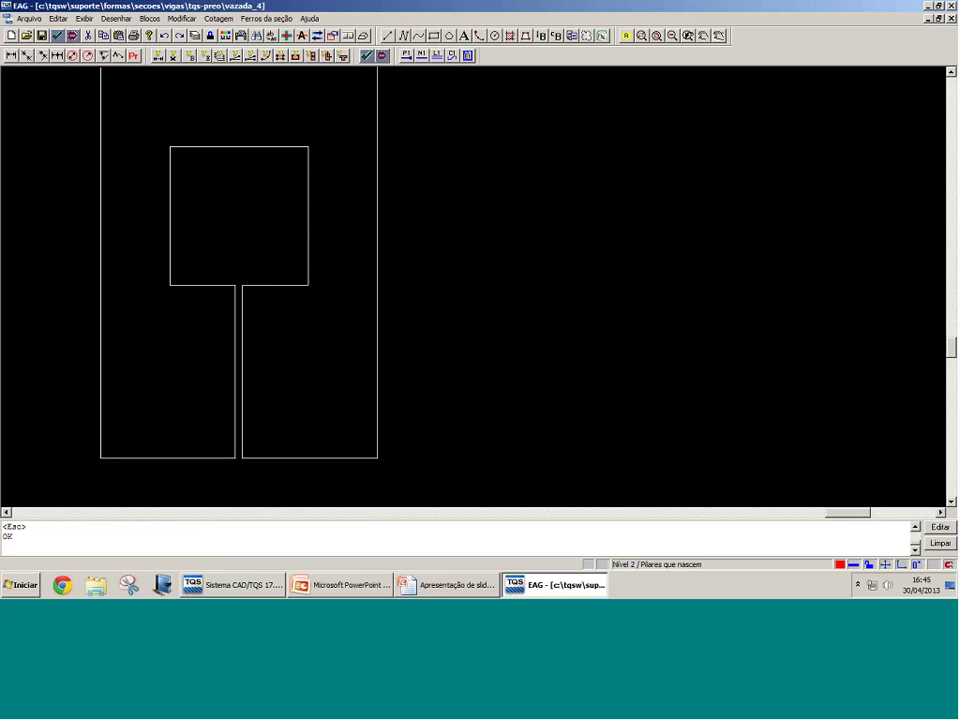
scroll(73, 440, "down", 2)
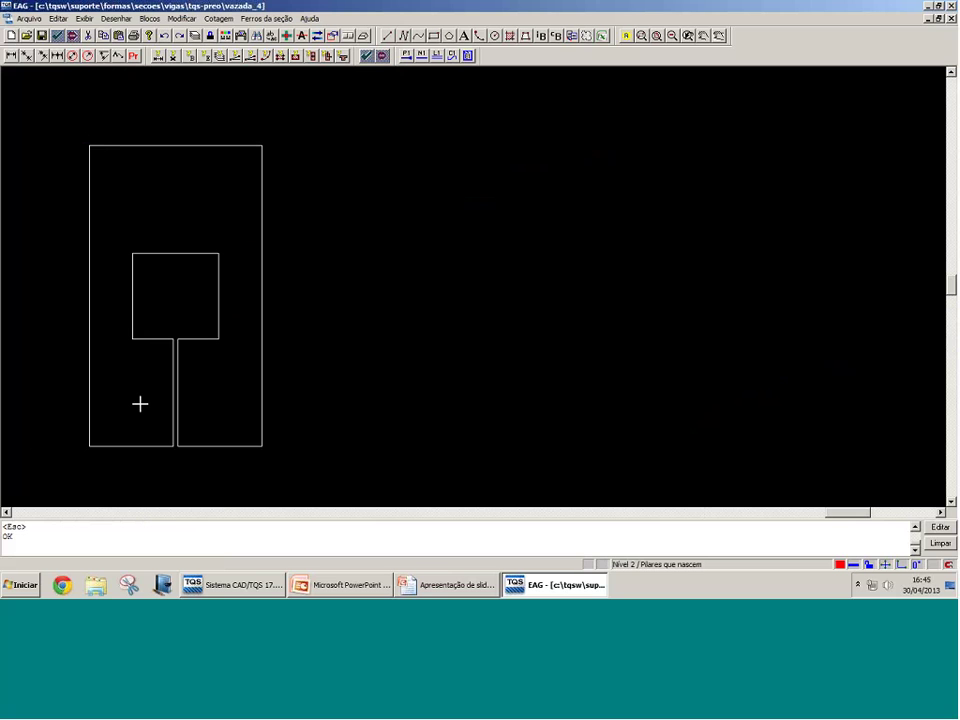
key("l")
left_click(393, 441)
left_click(393, 192)
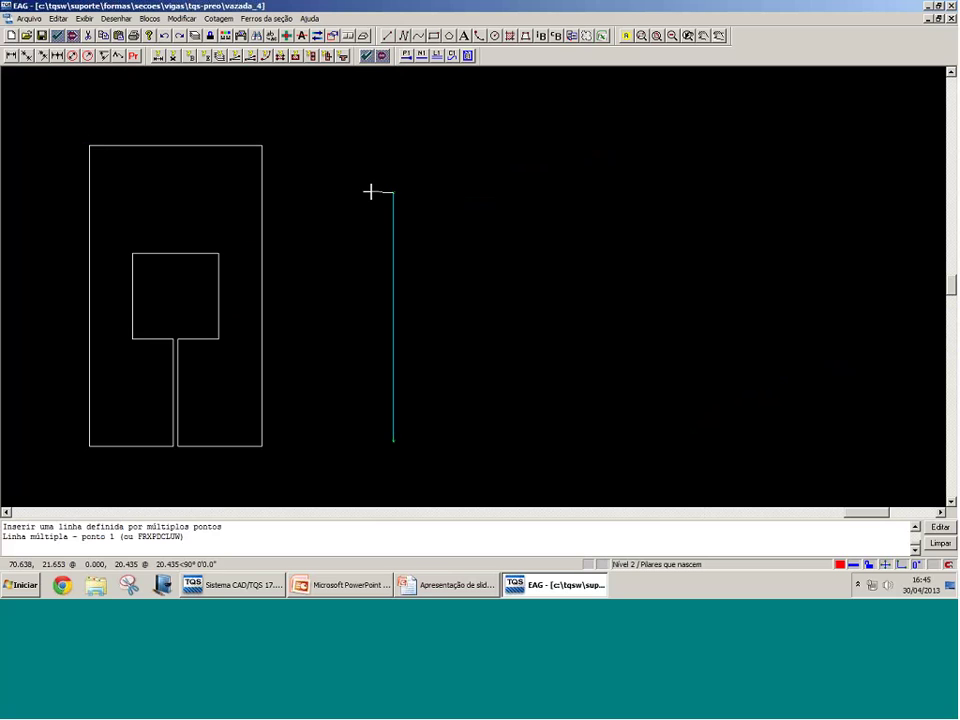
left_click(583, 183)
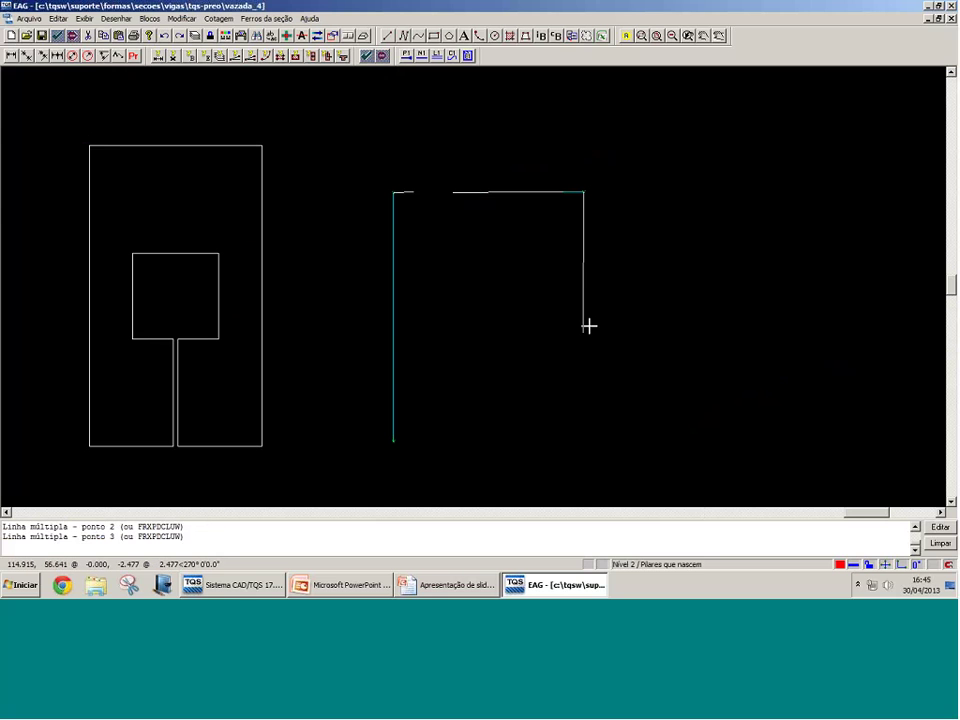
left_click(582, 445)
left_click(510, 445)
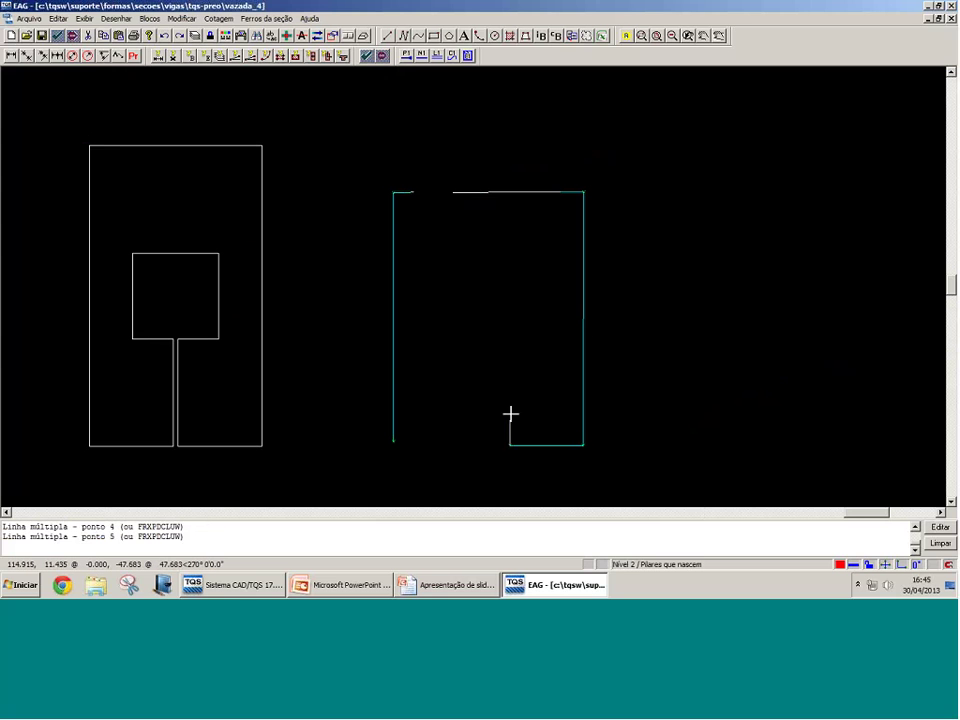
Step: Continue the multiple line through the opening and around the rectangular void, then back along the bottom edge to the start, and finish it
left_click(555, 391)
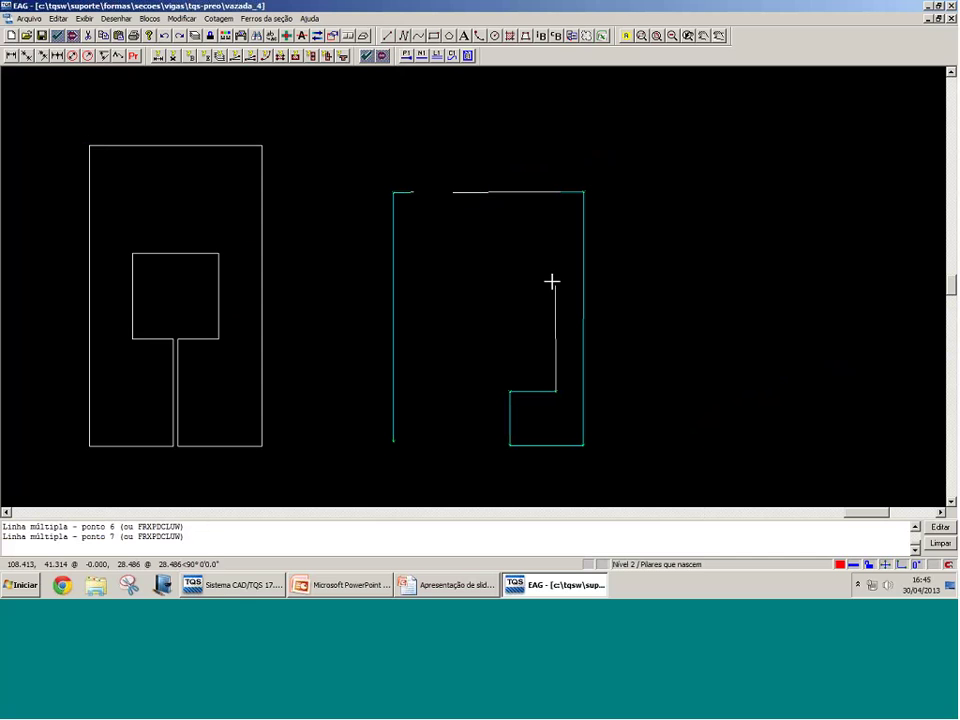
left_click(555, 230)
left_click(425, 230)
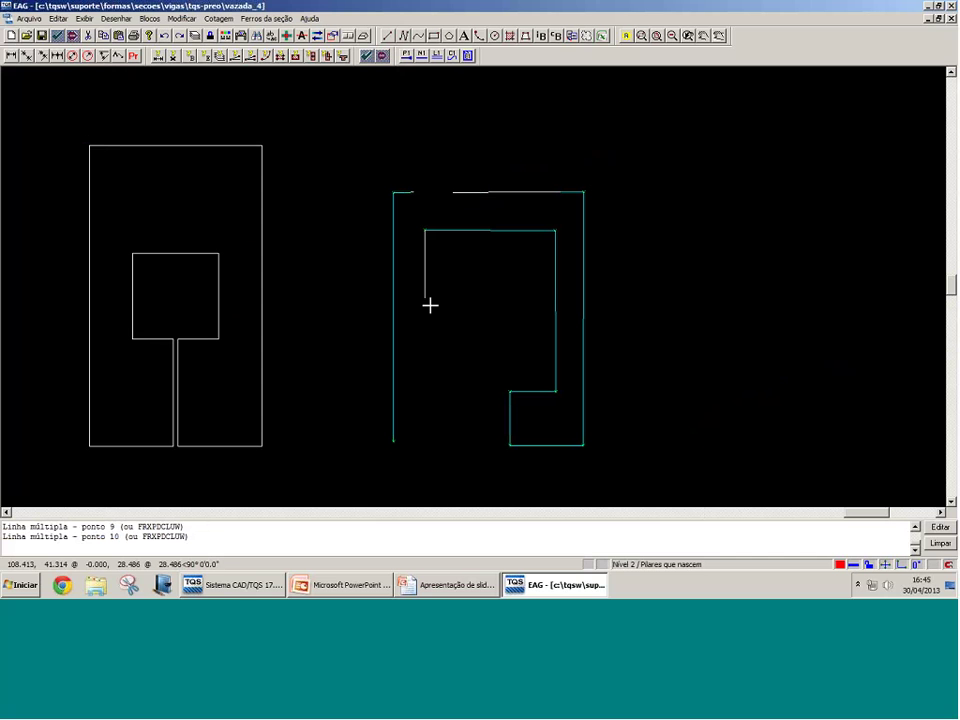
left_click(437, 391)
left_click(498, 392)
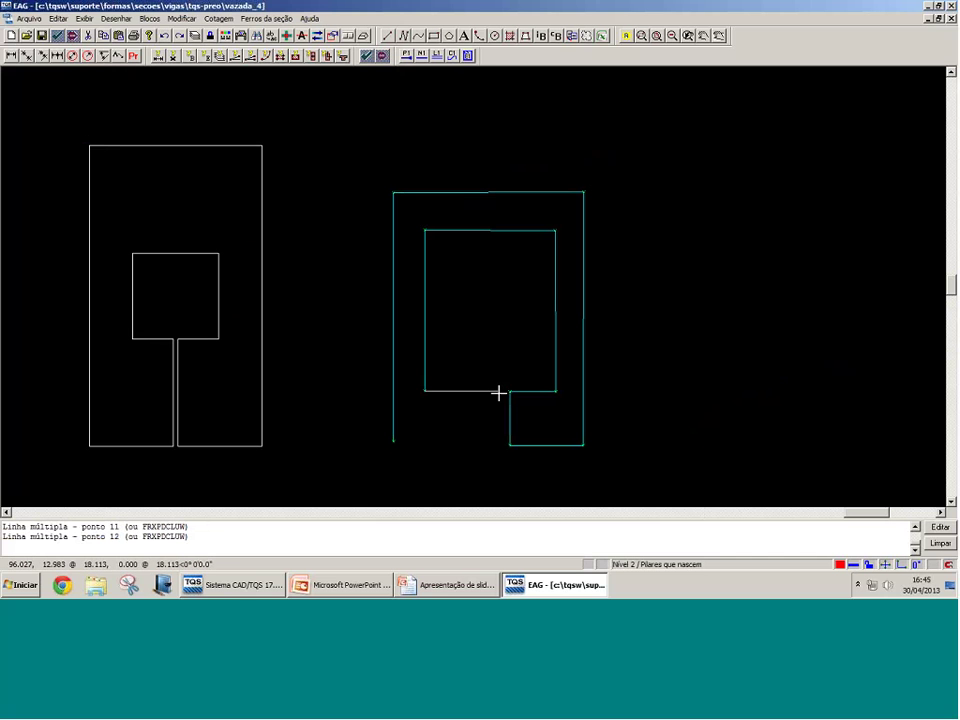
left_click(503, 444)
left_click(503, 444)
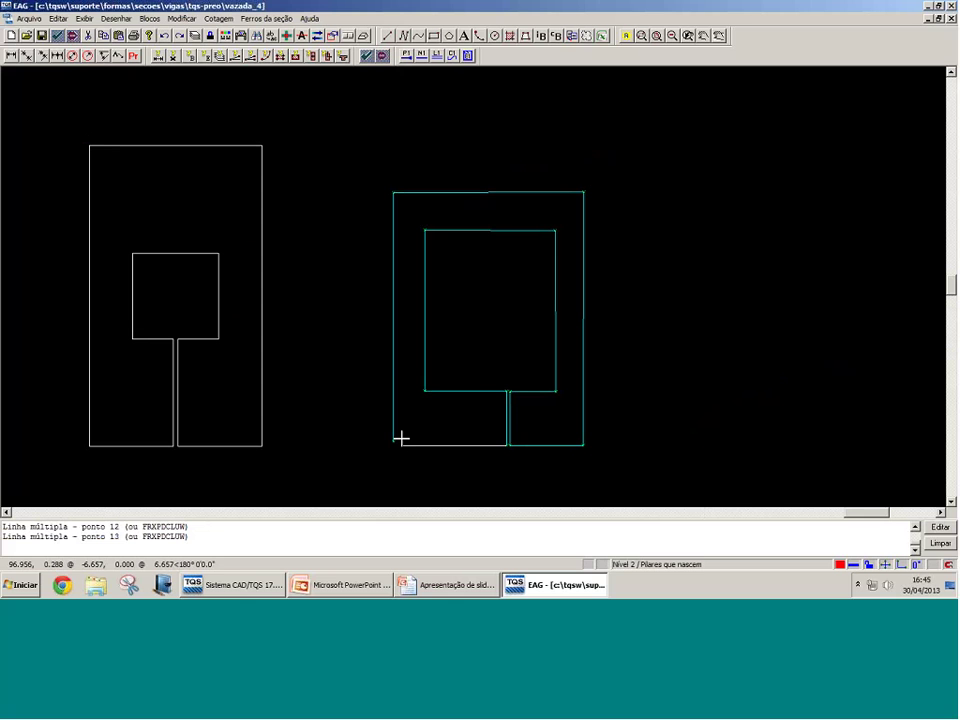
left_click(394, 437)
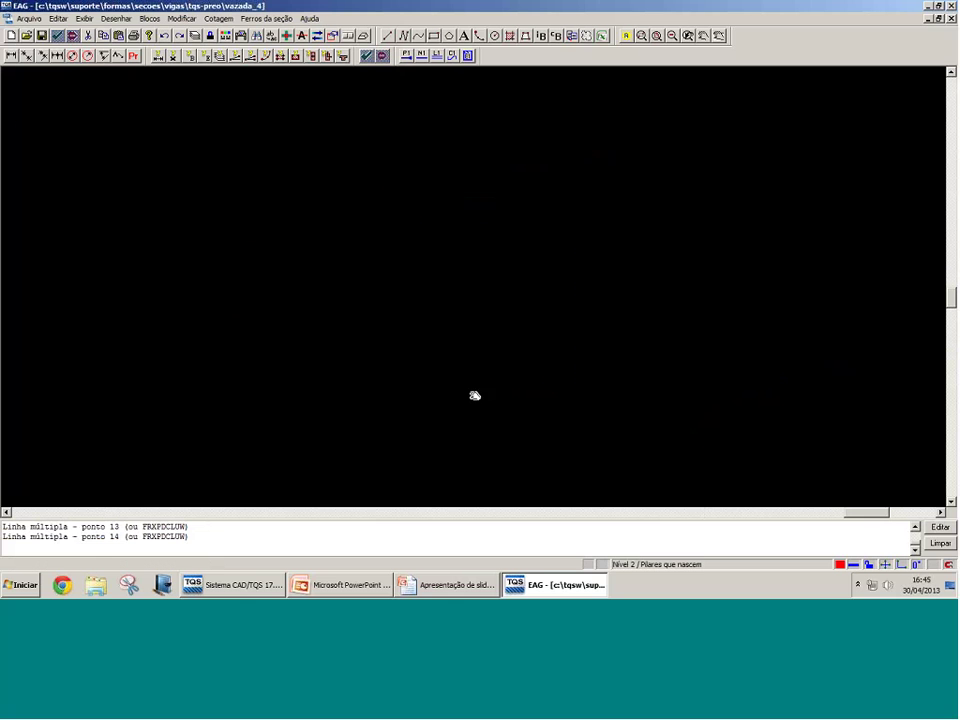
middle_click_drag(475, 396, 433, 388)
scroll(431, 388, "up", 5)
scroll(360, 368, "down", 2)
key("Return")
Step: Inspect the narrow opening of the newly drawn red outline, then delete the whole outline
left_click(430, 173)
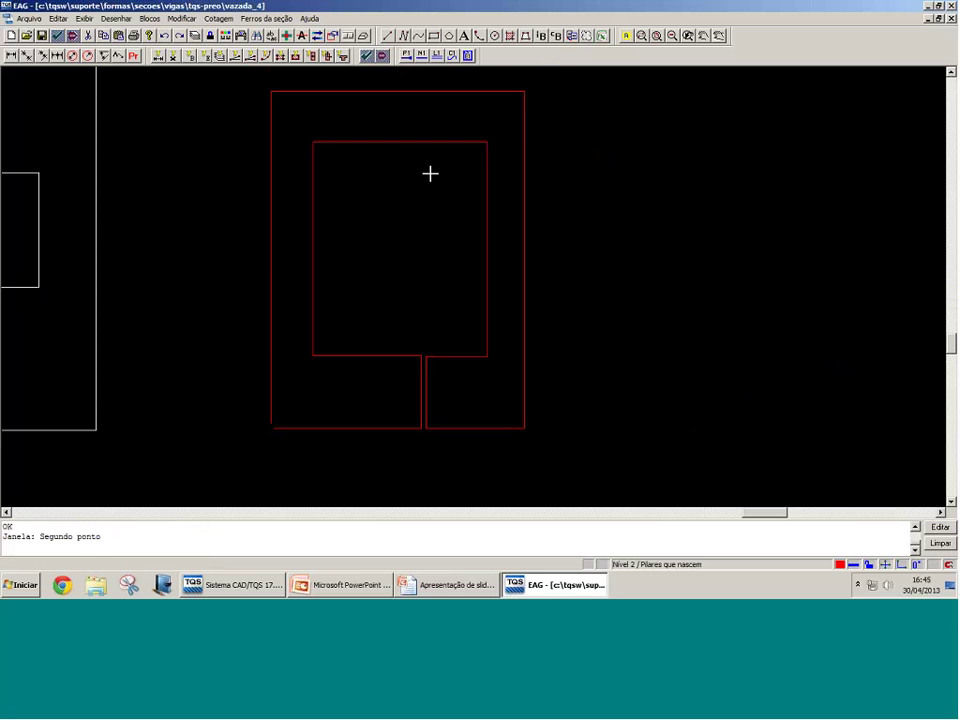
scroll(430, 347, "up", 2)
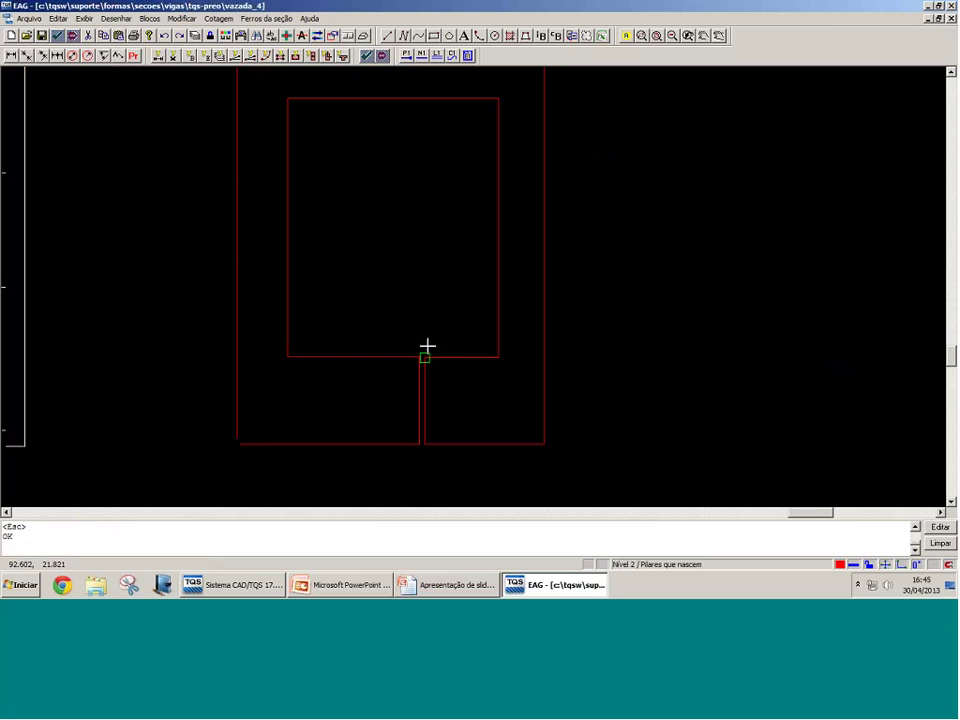
middle_click_drag(376, 283, 317, 323)
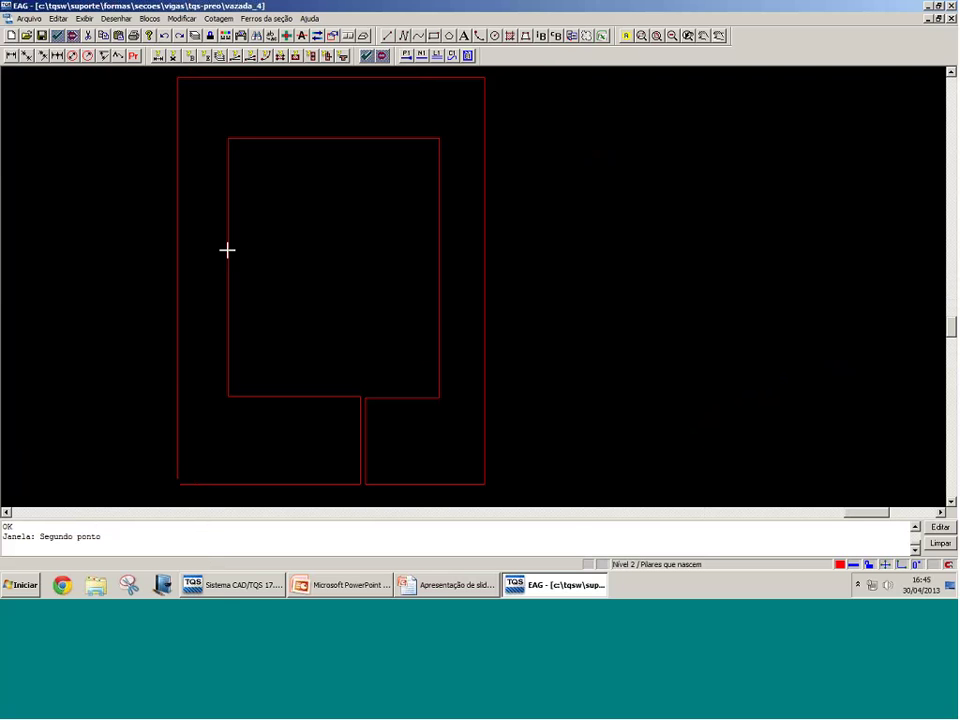
scroll(223, 244, "down", 2)
middle_click_drag(272, 242, 562, 276)
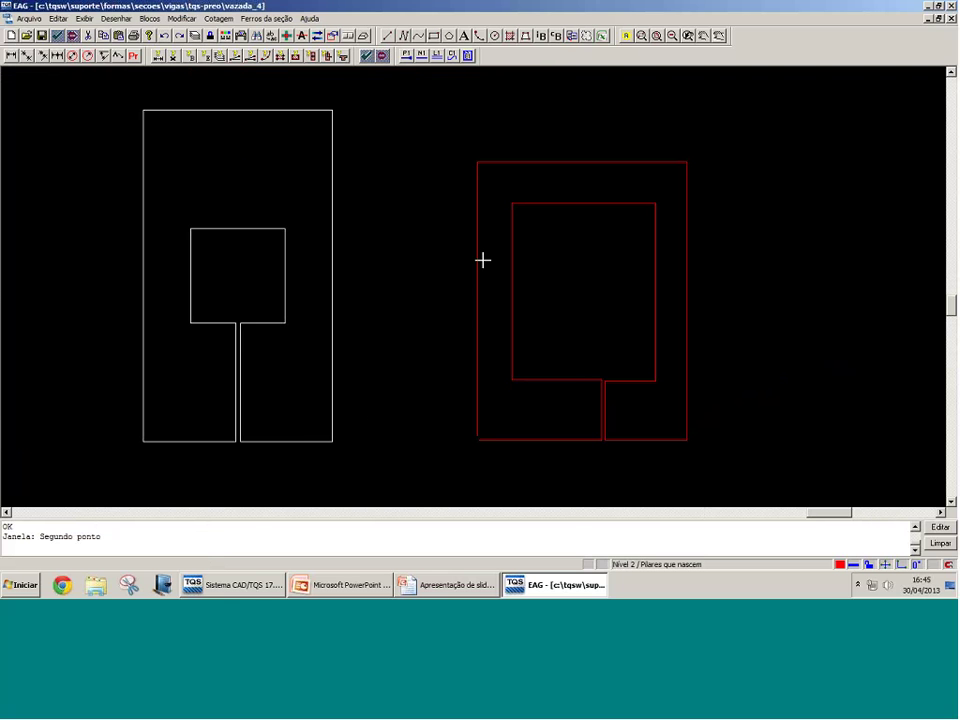
left_click(220, 300)
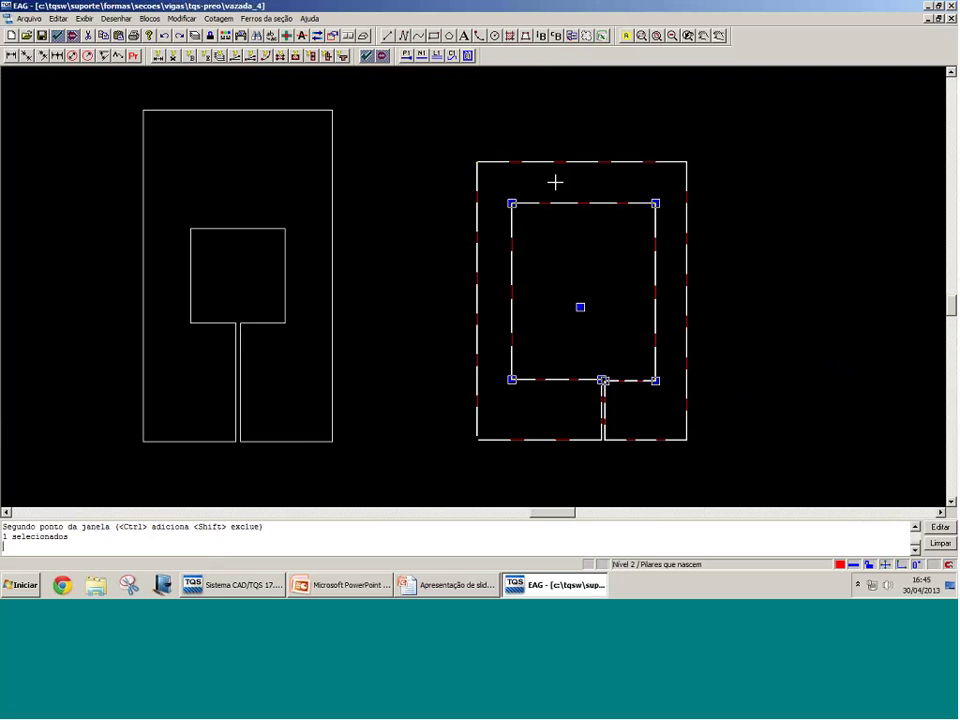
key("Delete")
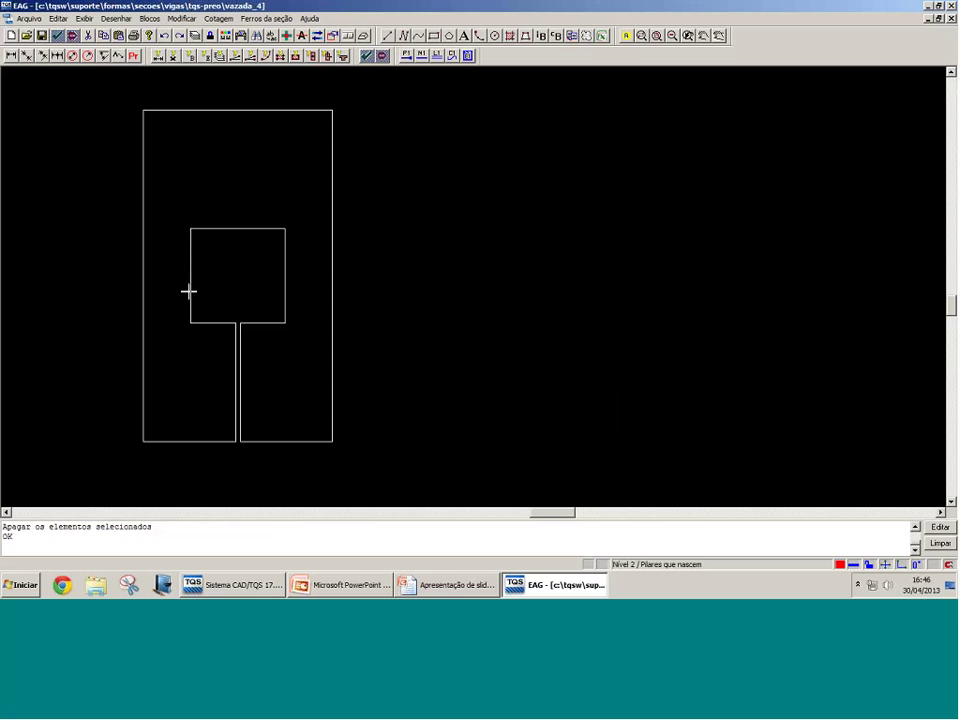
Step: Open ALVEOLAR_5.DWG from the TQS-PREO folder
key("ctrl+o")
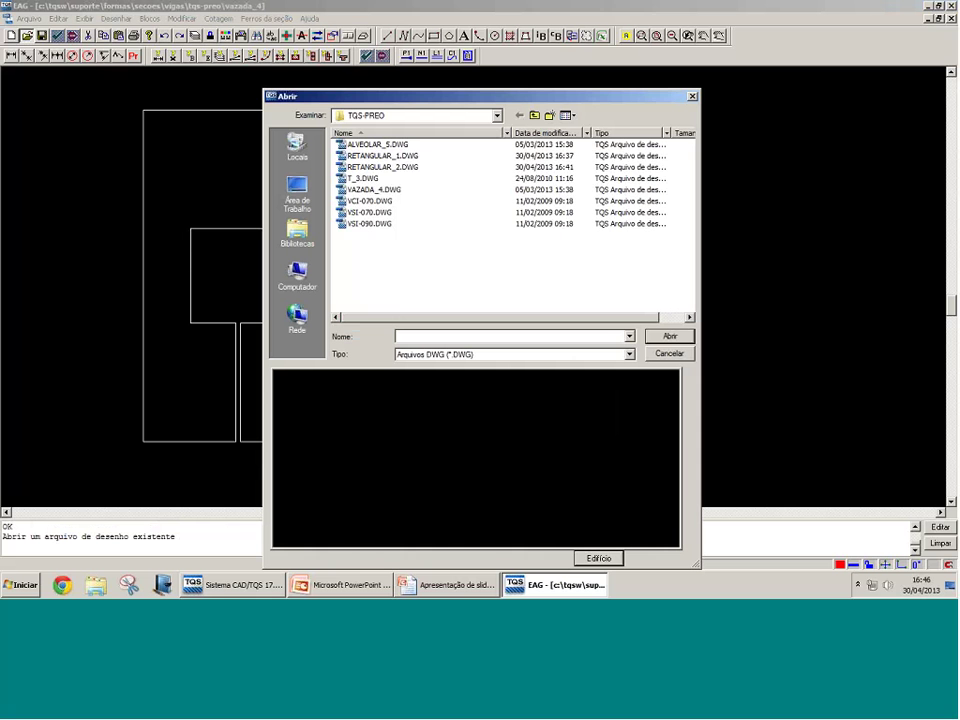
left_click(396, 226)
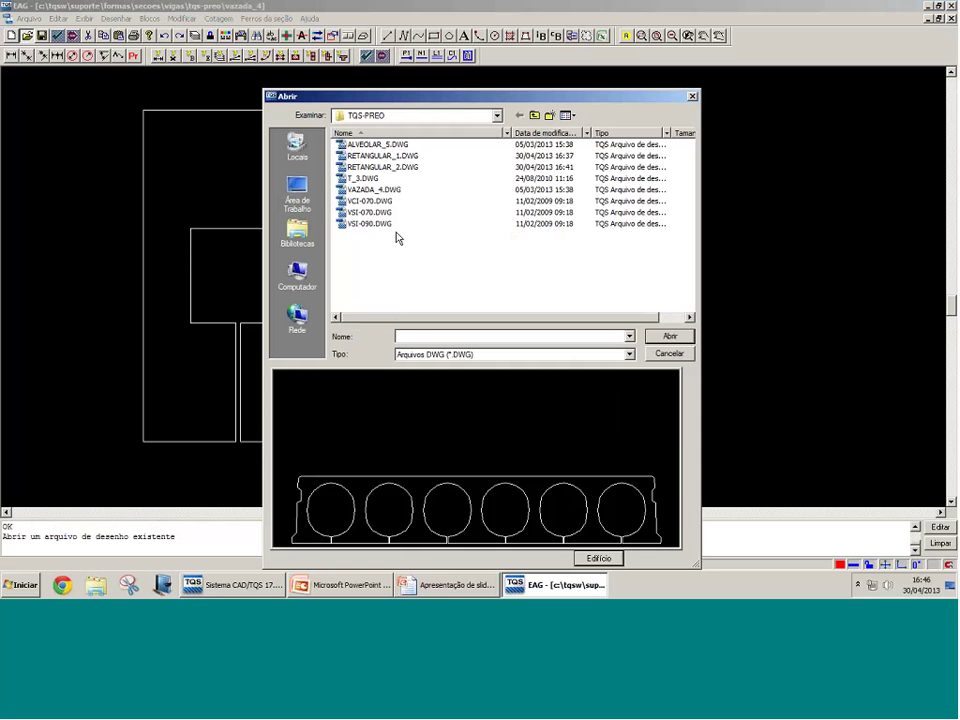
double_click(396, 226)
Step: Examine the hollow-core section's circular voids and the narrow openings joining each of them to the bottom edge
middle_click_drag(617, 241, 669, 238)
scroll(591, 338, "up", 4)
scroll(591, 340, "up", 5)
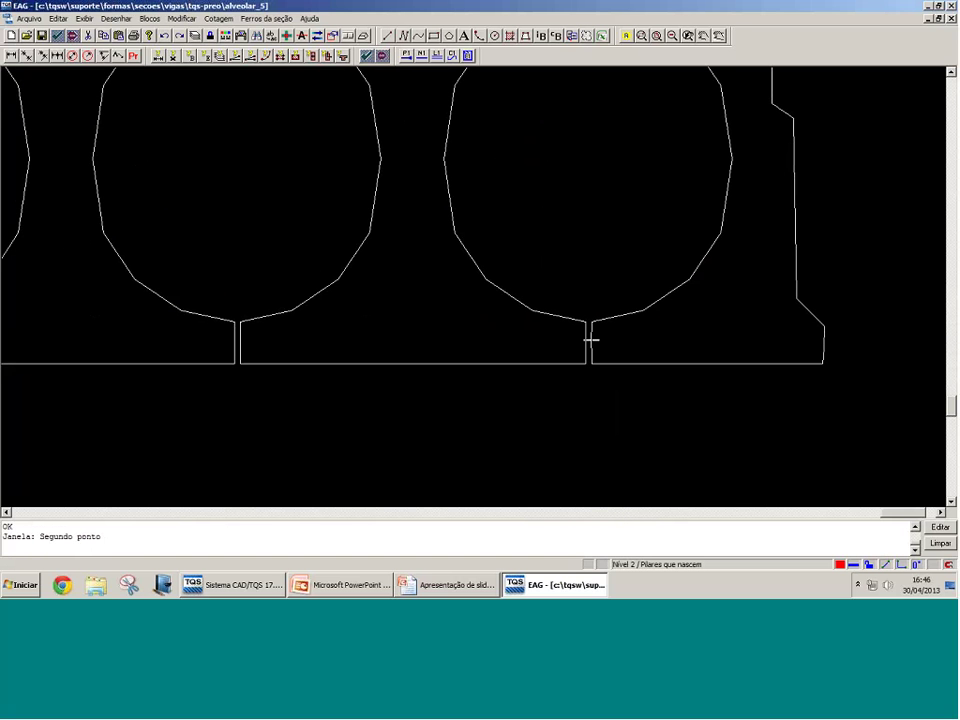
scroll(591, 340, "down", 2)
scroll(341, 311, "up", 2)
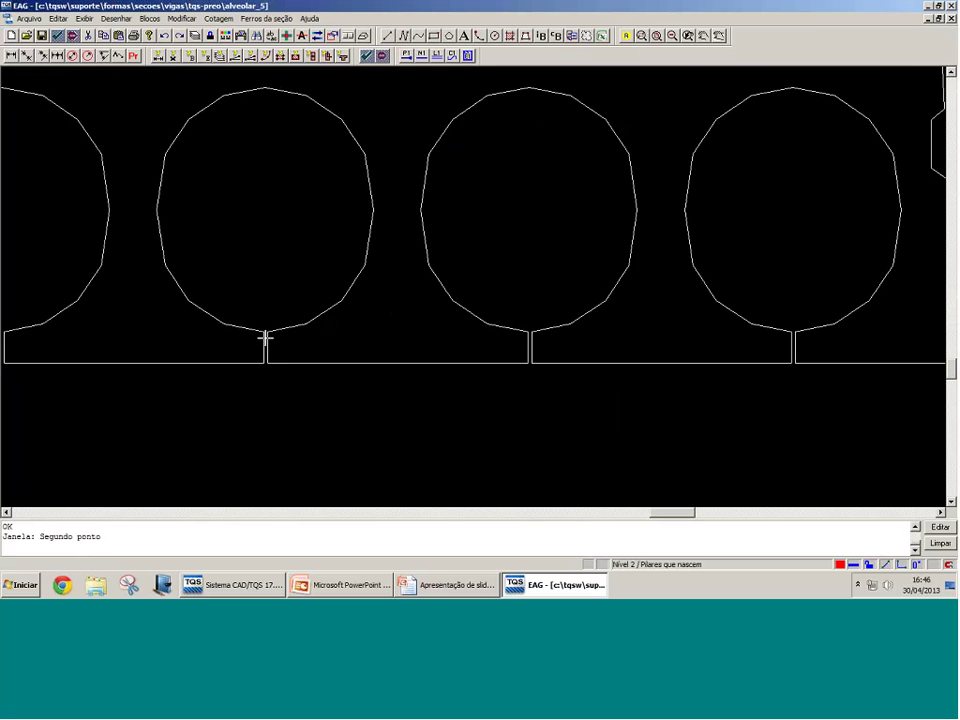
scroll(265, 338, "up", 1)
scroll(579, 339, "down", 2)
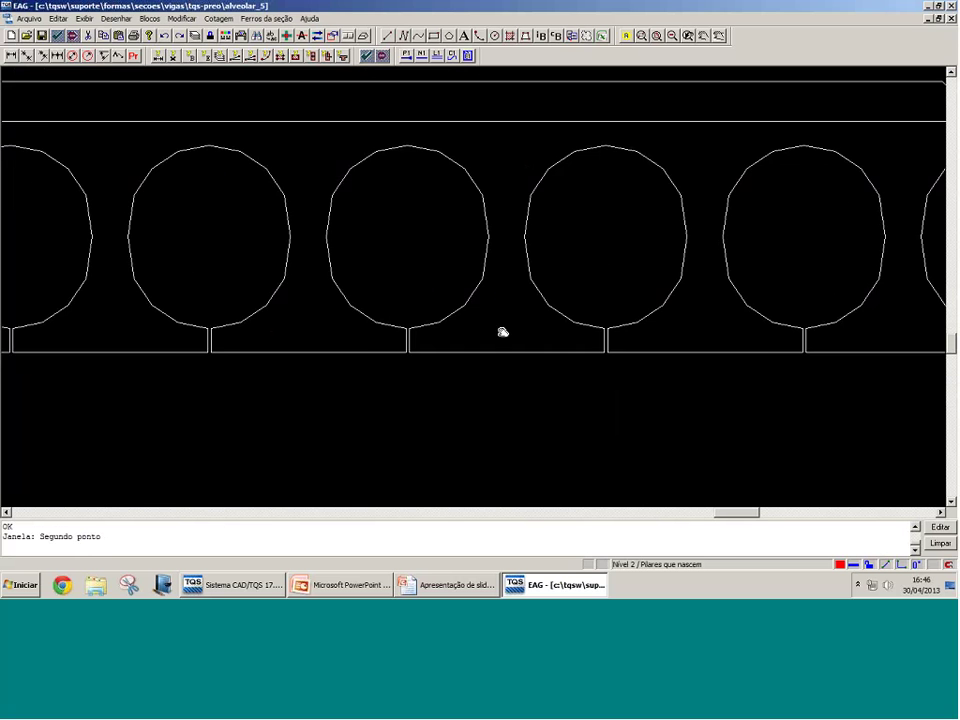
middle_click_drag(502, 331, 650, 331)
scroll(25, 317, "down", 2)
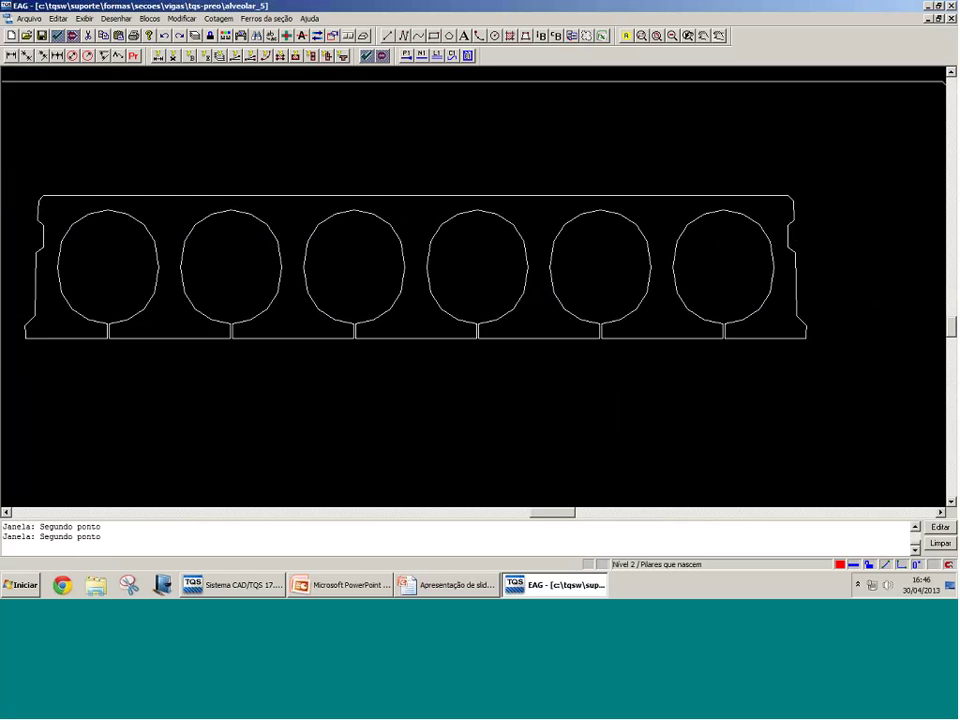
scroll(735, 332, "up", 2)
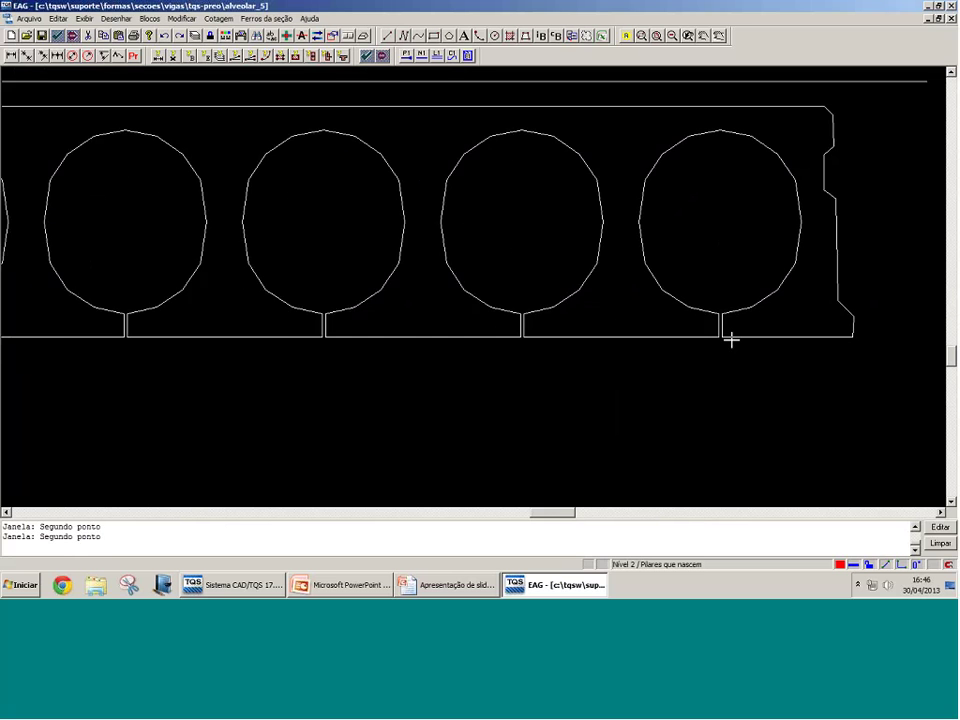
scroll(731, 340, "up", 1)
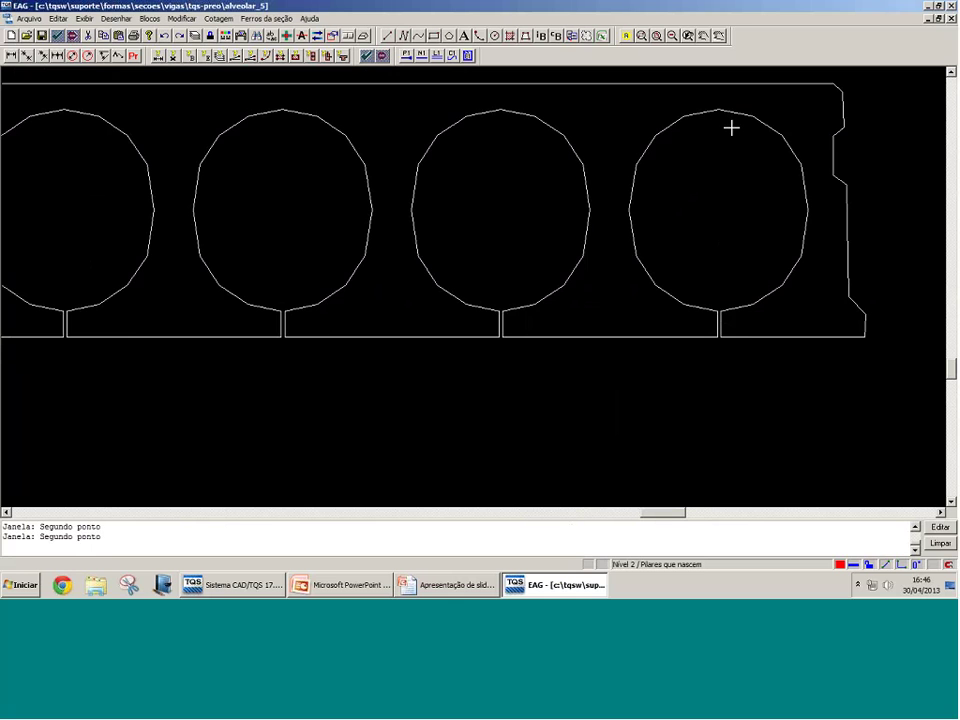
scroll(763, 259, "down", 3)
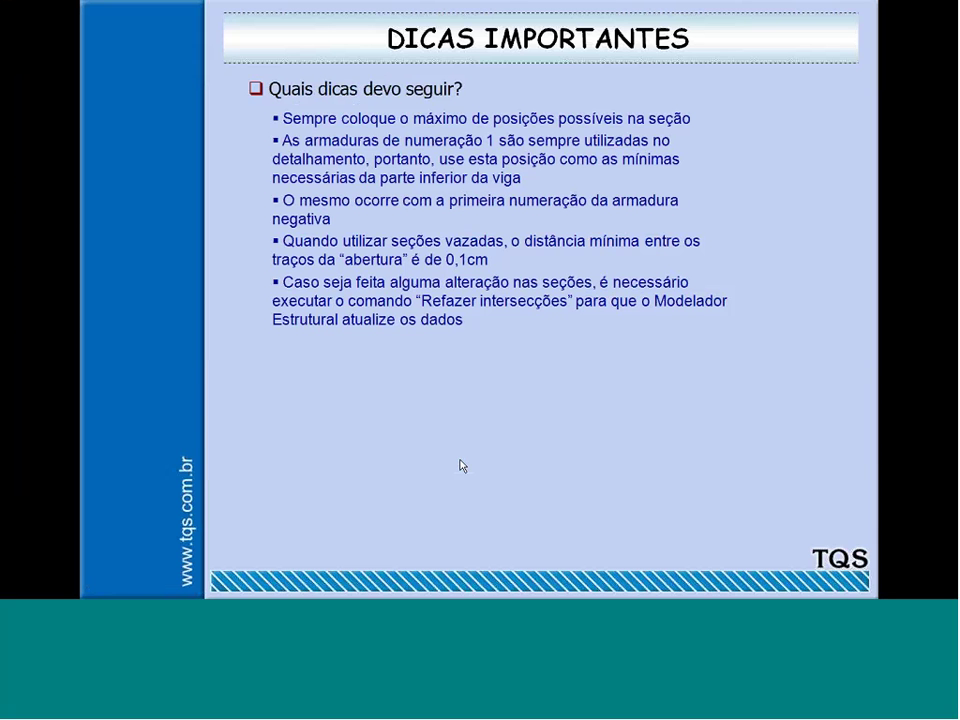
Step: Switch from the slide show back to the section editor and close its drawings, discarding the changes to VAZADA_4
key("super")
left_click(546, 583)
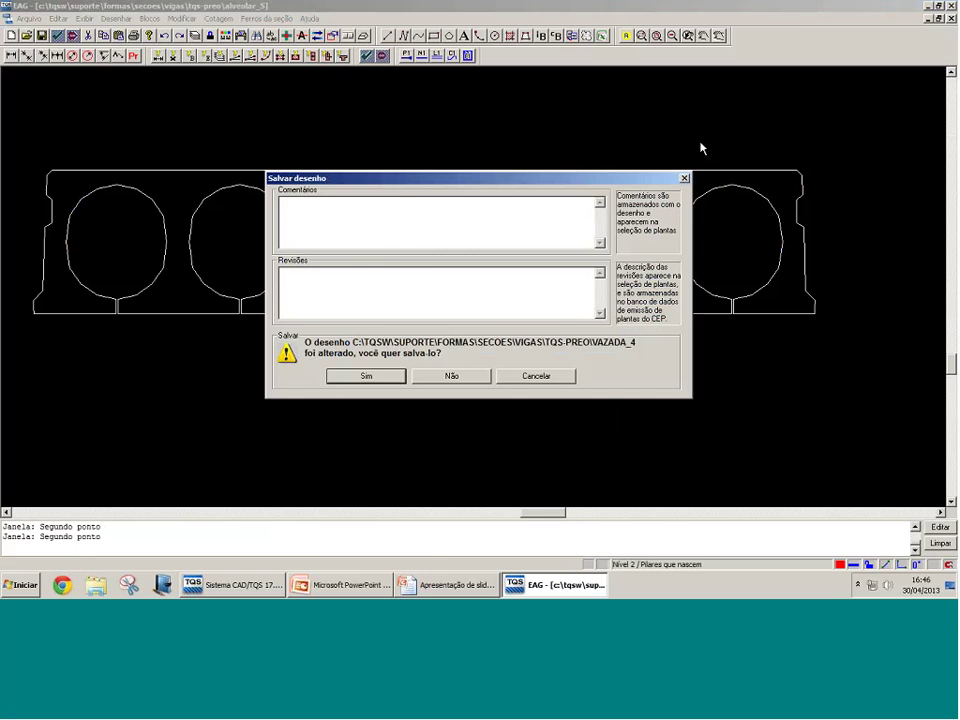
left_click(462, 378)
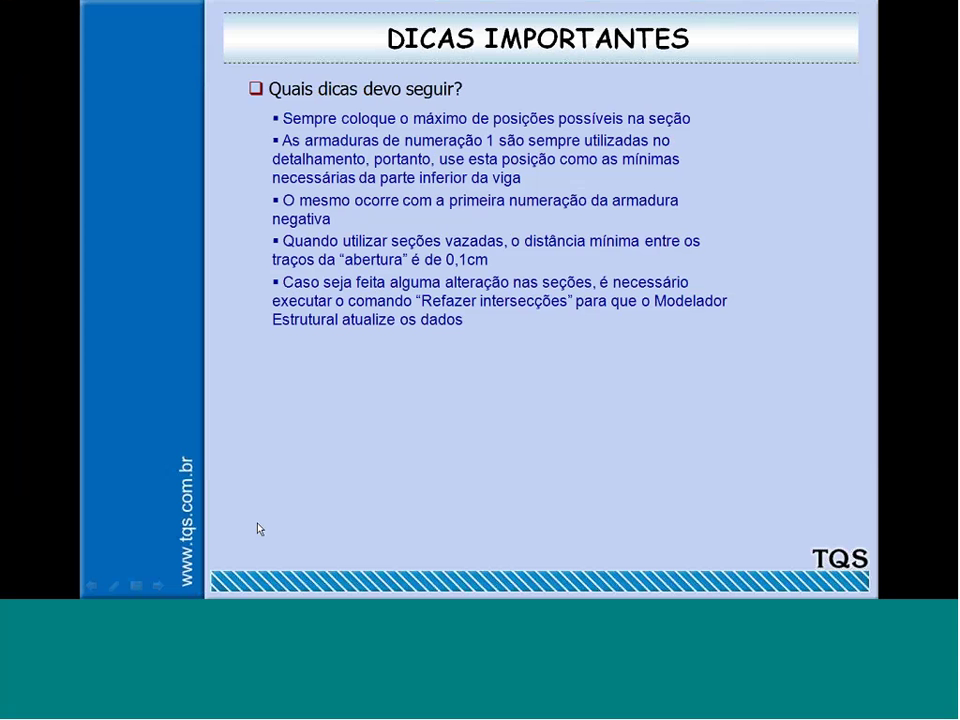
Step: Switch to the CAD/TQS manager and open the PISO1 floor of SECAO_CATALOGADA_1 in the Modelador Estrutural
key("super")
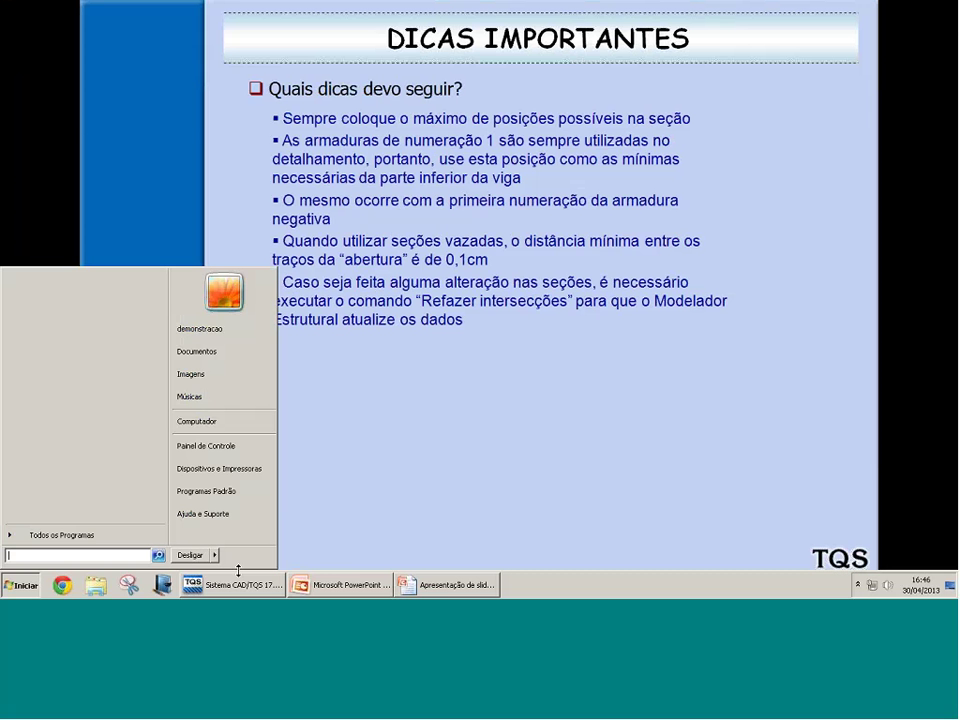
left_click(243, 587)
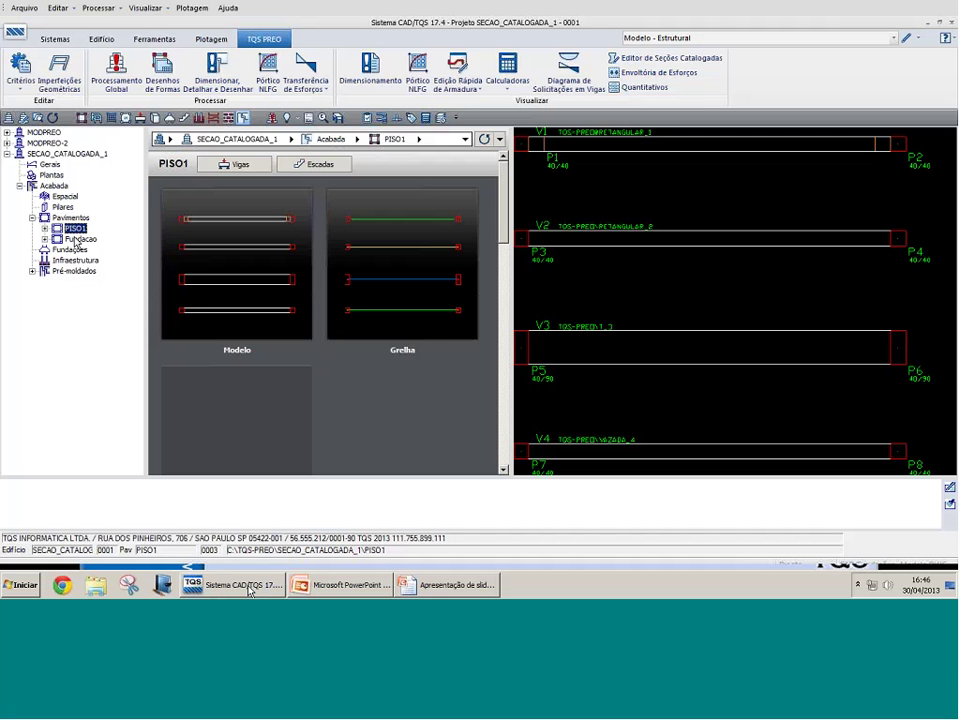
left_click(78, 239)
double_click(690, 291)
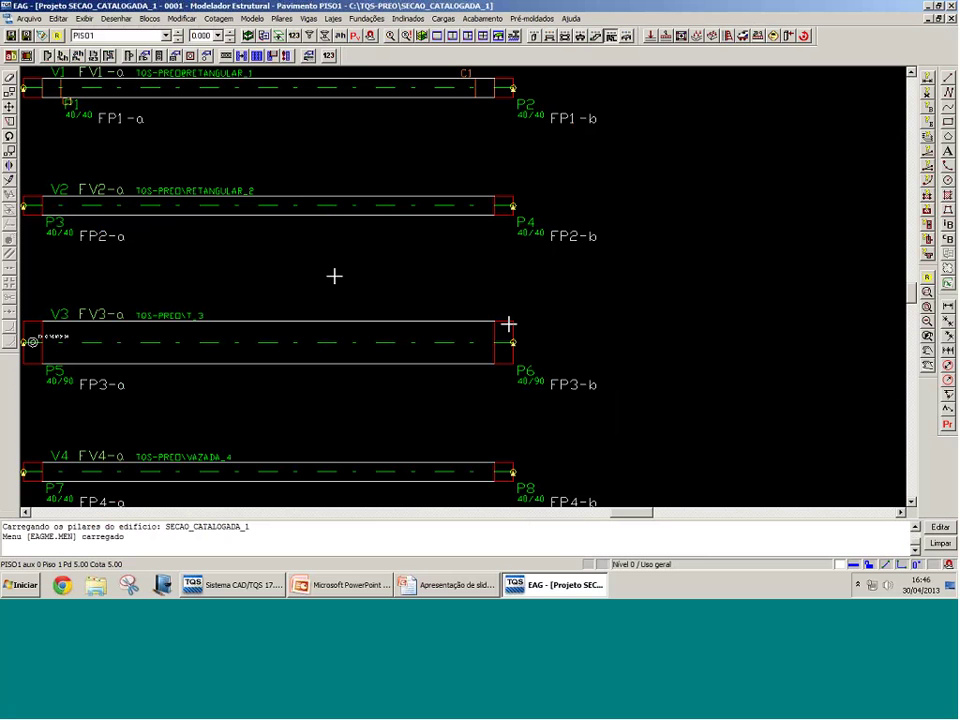
Step: Window-select beam V1 with its end columns P1 and P2 and place the selection in the empty area to the right of the beams
scroll(393, 272, "down", 6)
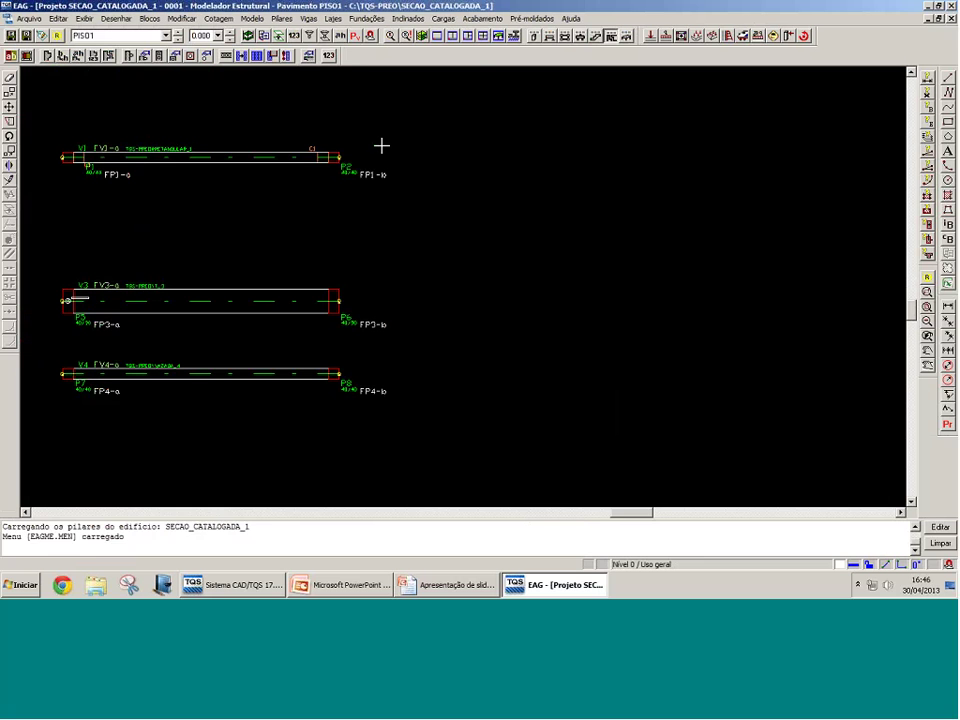
left_click(448, 190)
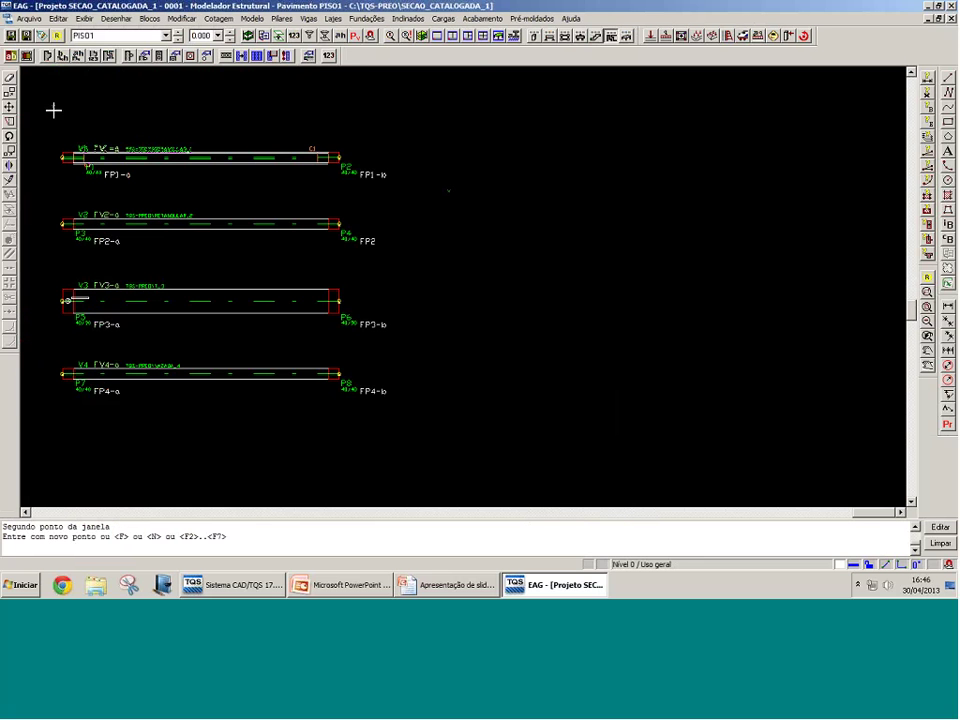
left_click(63, 152)
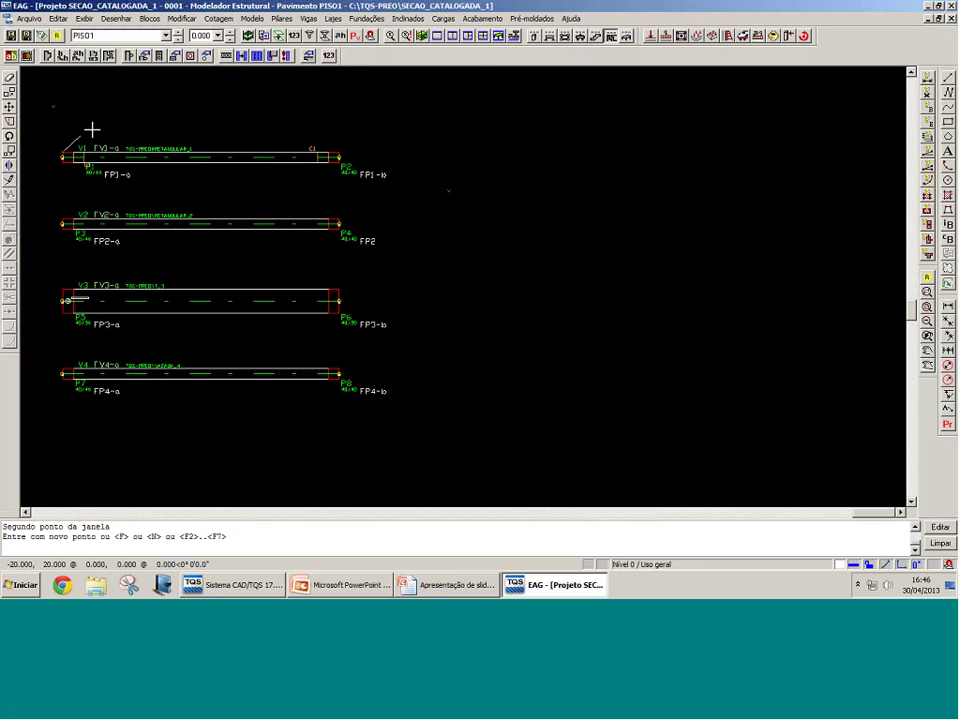
left_click(451, 107)
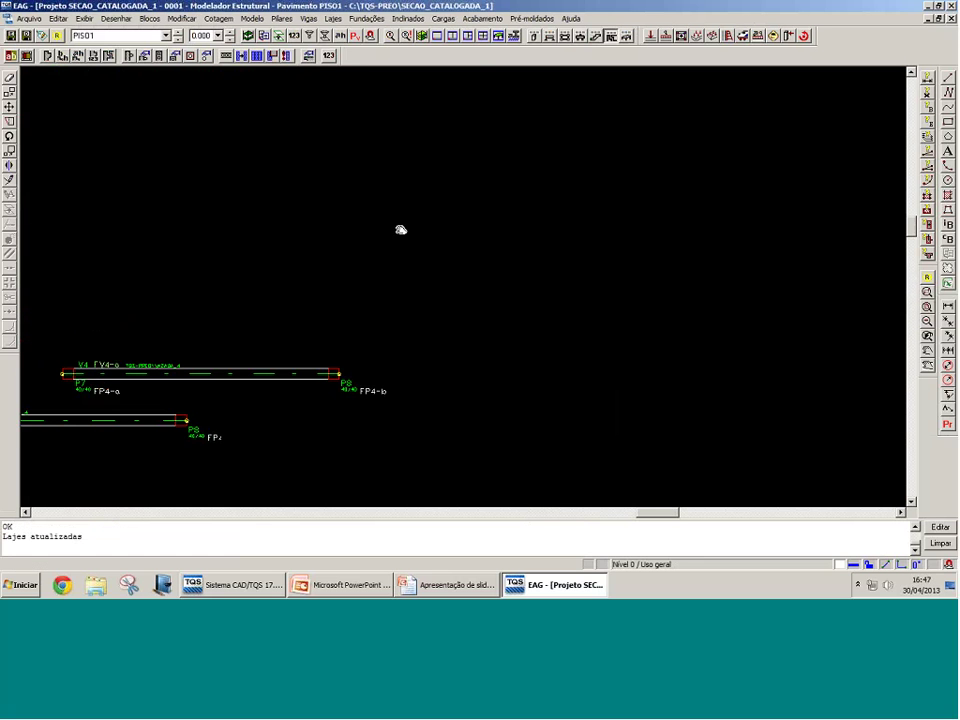
Step: Open the precast settings of the current beam data and mark TQS-PREO@RETANGULAR_1 as the current catalogued section
left_click(400, 230)
scroll(400, 230, "up", 3)
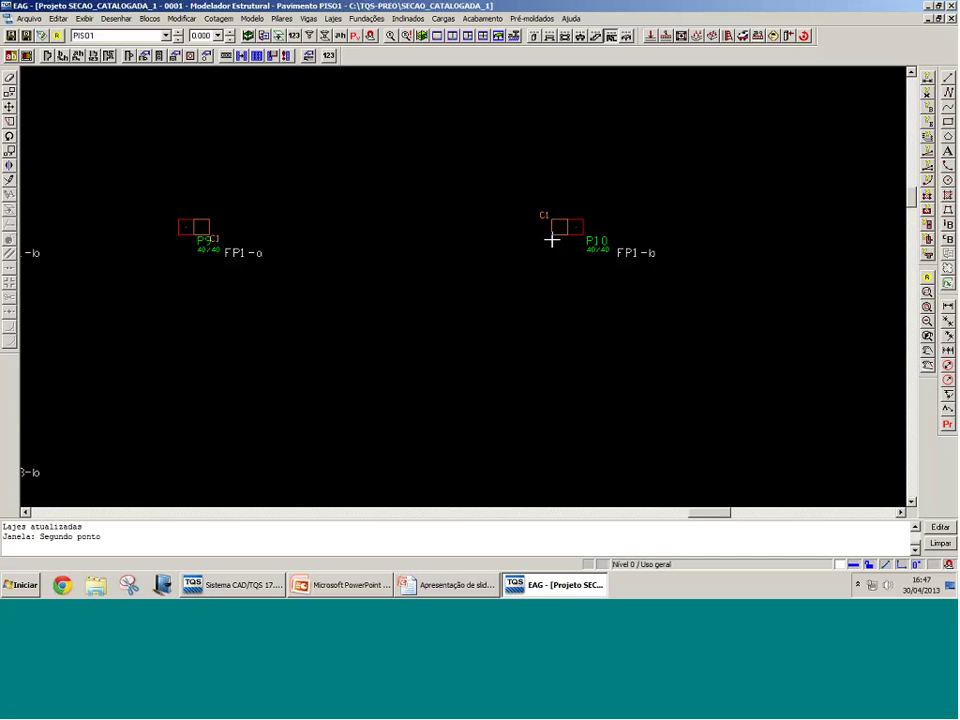
scroll(497, 229, "up", 1)
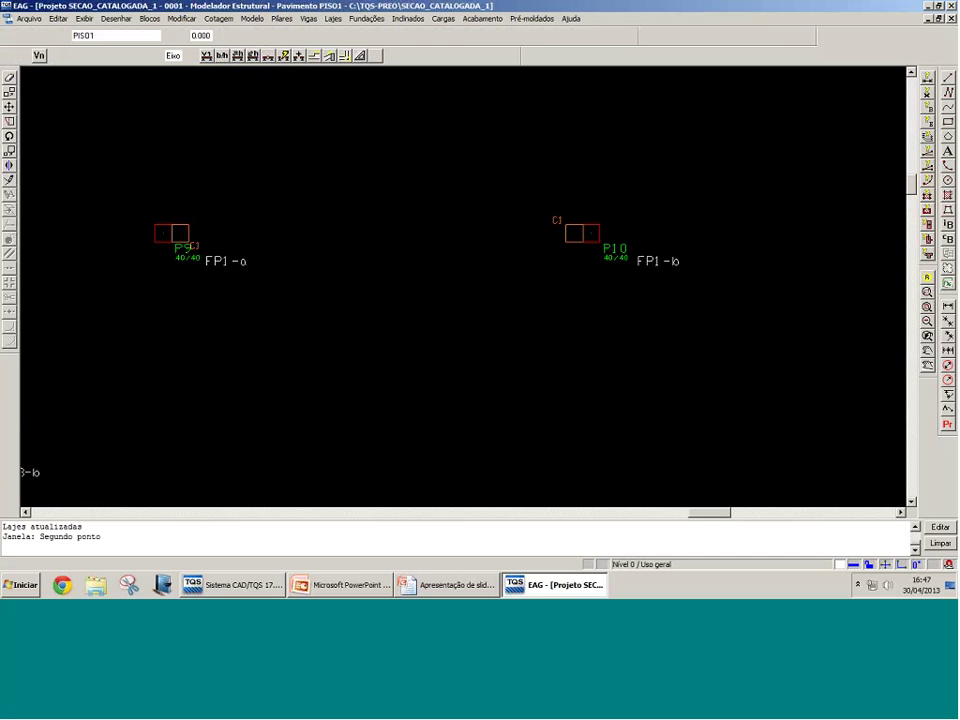
left_click(224, 55)
left_click(635, 166)
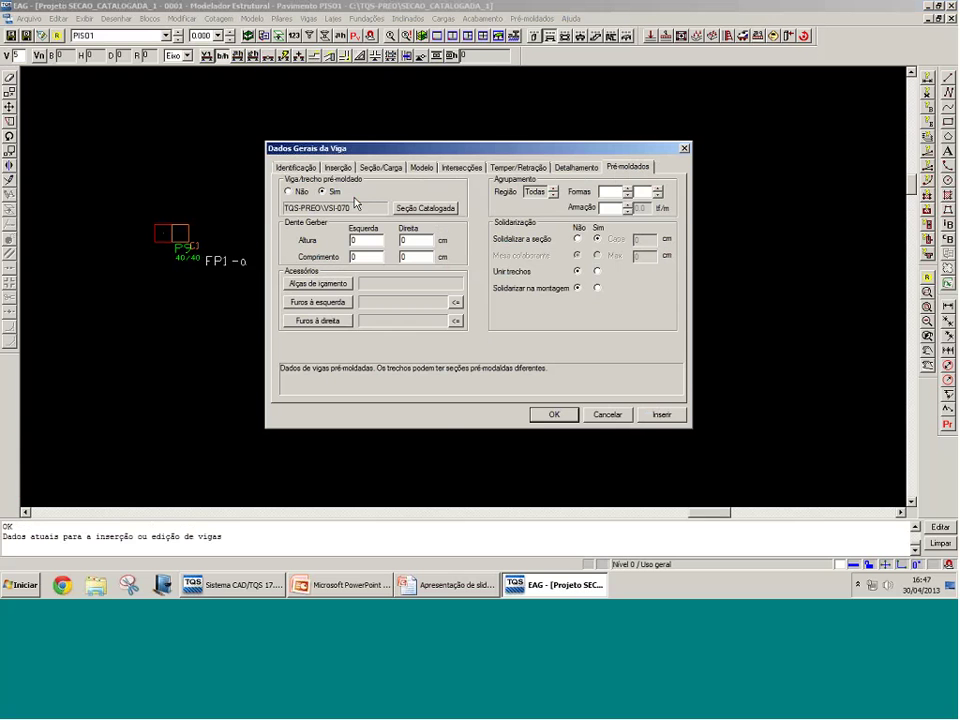
left_click(414, 209)
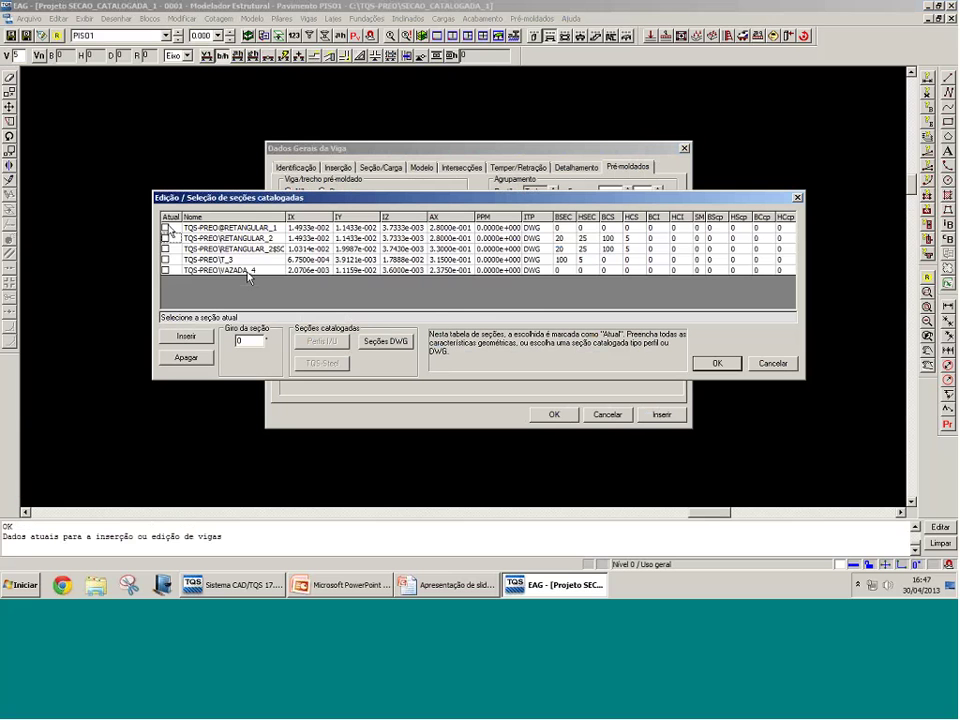
left_click(165, 227)
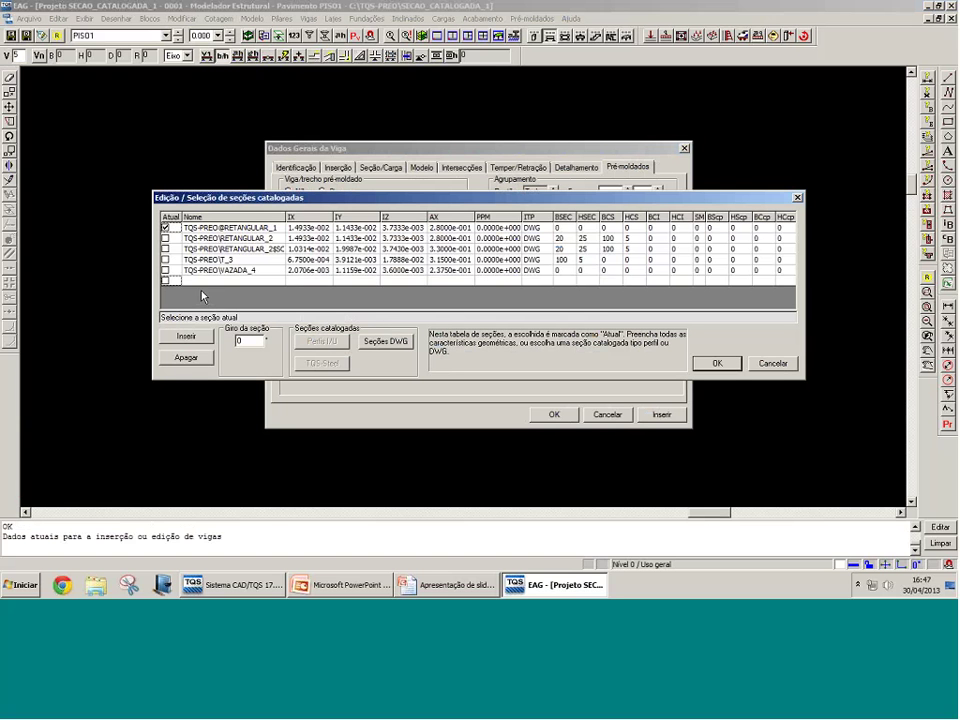
Step: For the empty row of the section table, choose the DWG section RETANGULAR_1 from the TQS-PREO library
left_click(284, 279)
left_click(383, 342)
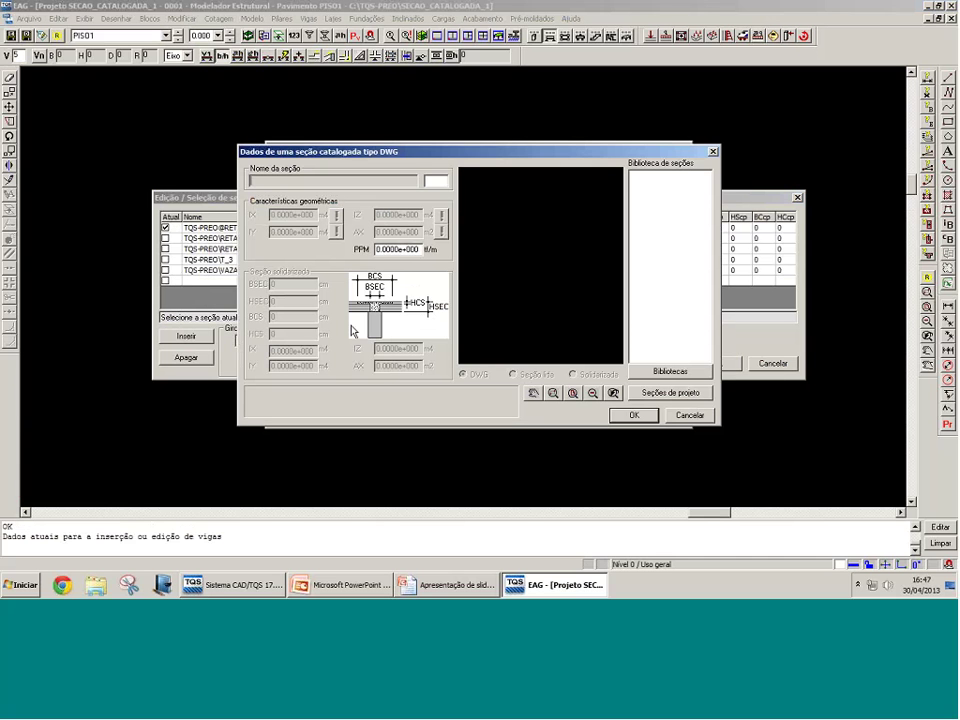
left_click(669, 371)
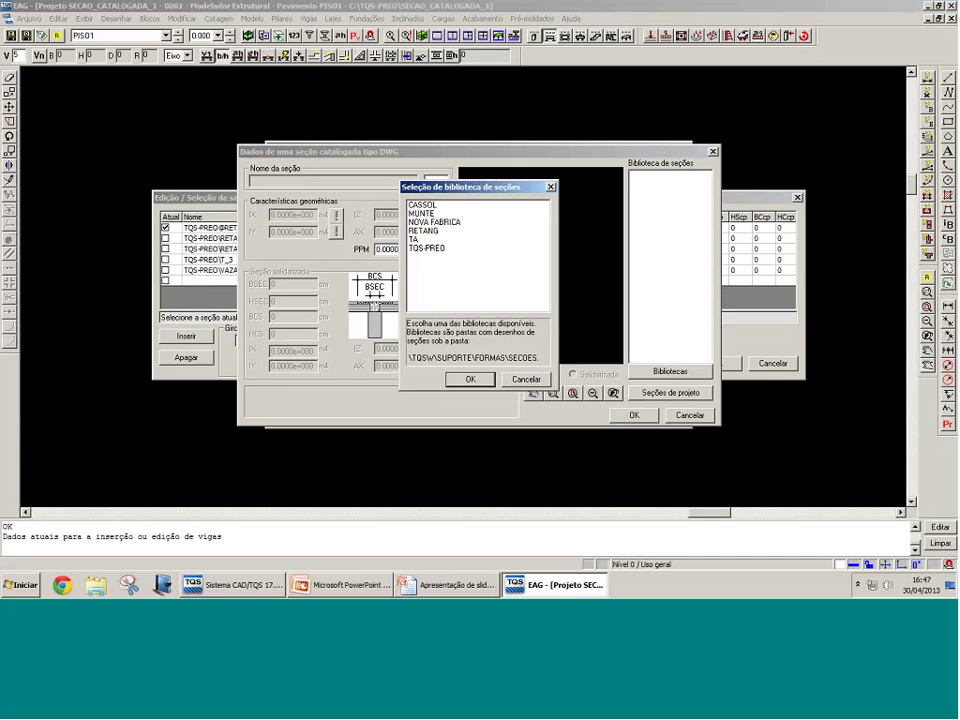
left_click(426, 248)
double_click(426, 249)
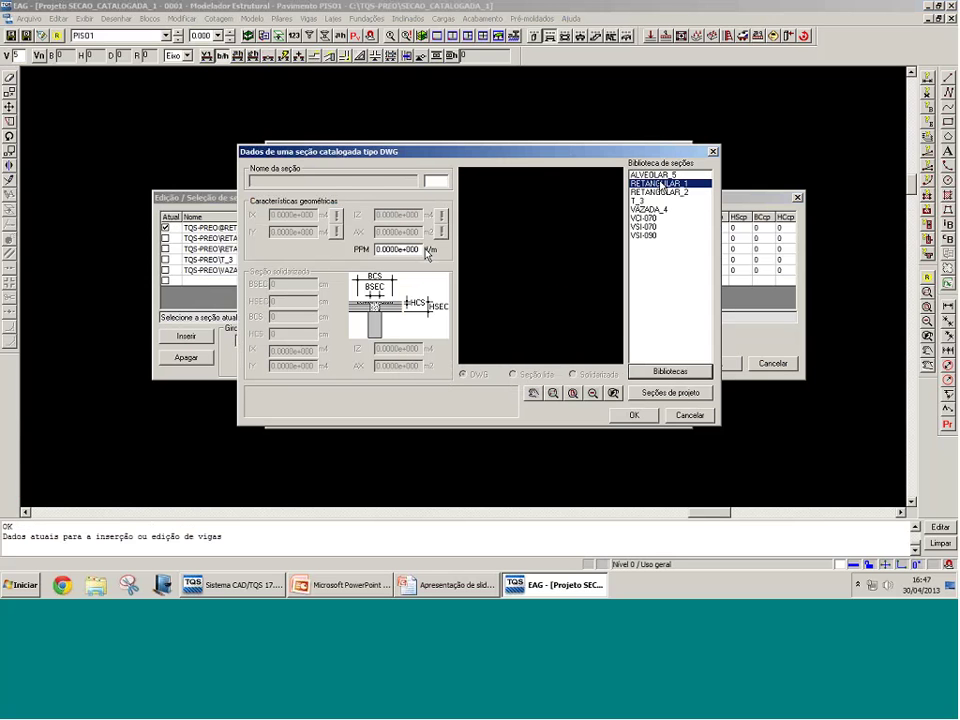
left_click(661, 185)
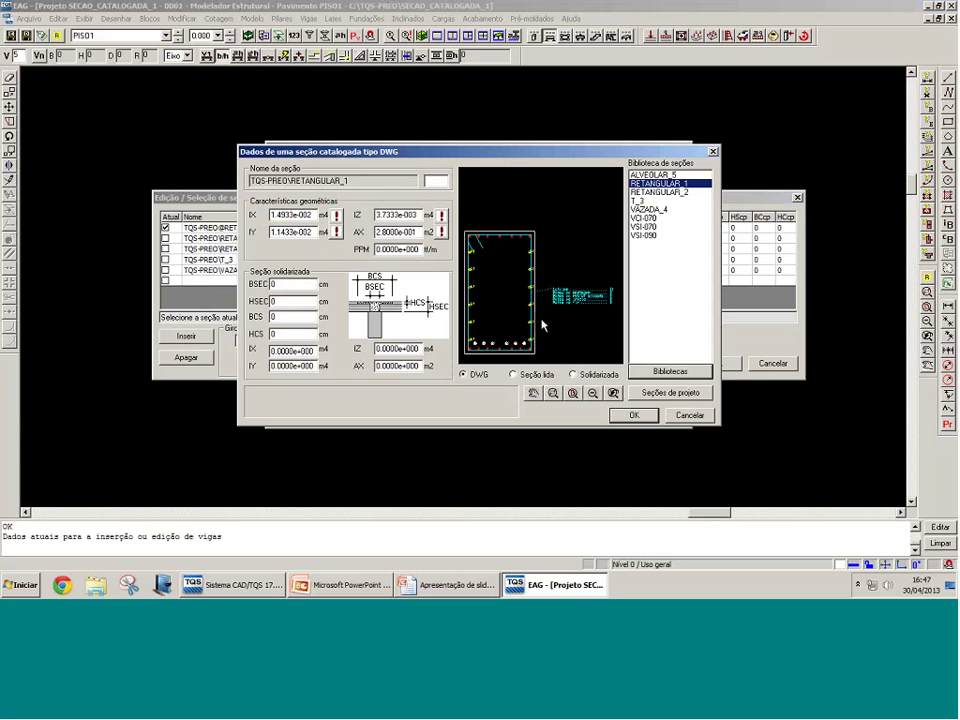
Step: Examine the outline, reinforcement and strand positions in the RETANGULAR_1 section preview
middle_click_drag(542, 325, 573, 281)
left_click_drag(573, 324, 501, 296)
left_click_drag(590, 337, 547, 308)
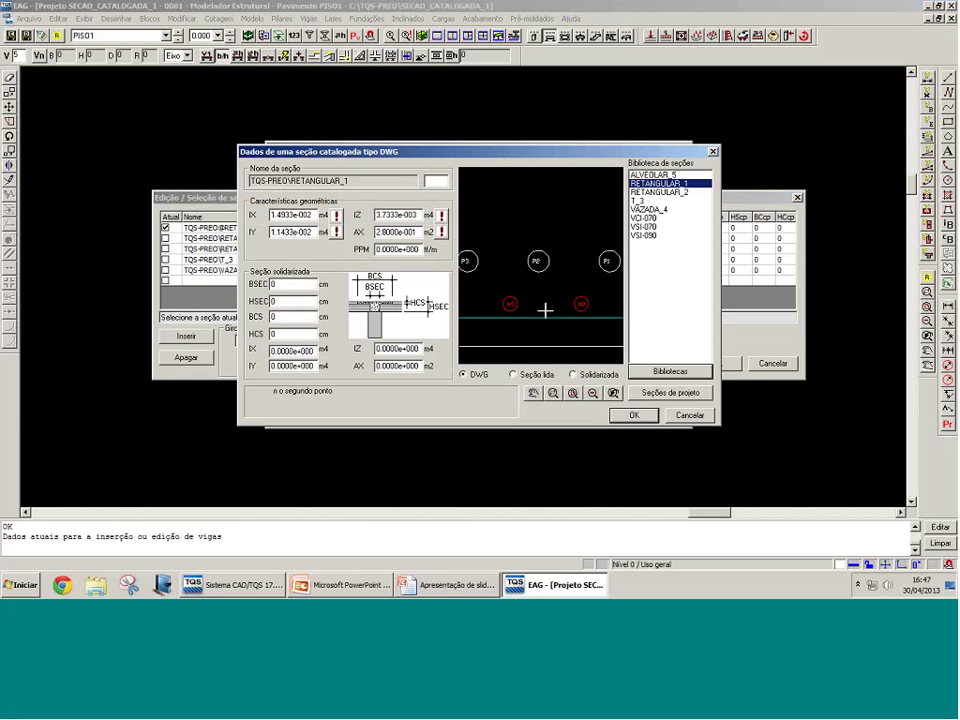
scroll(589, 297, "down", 3)
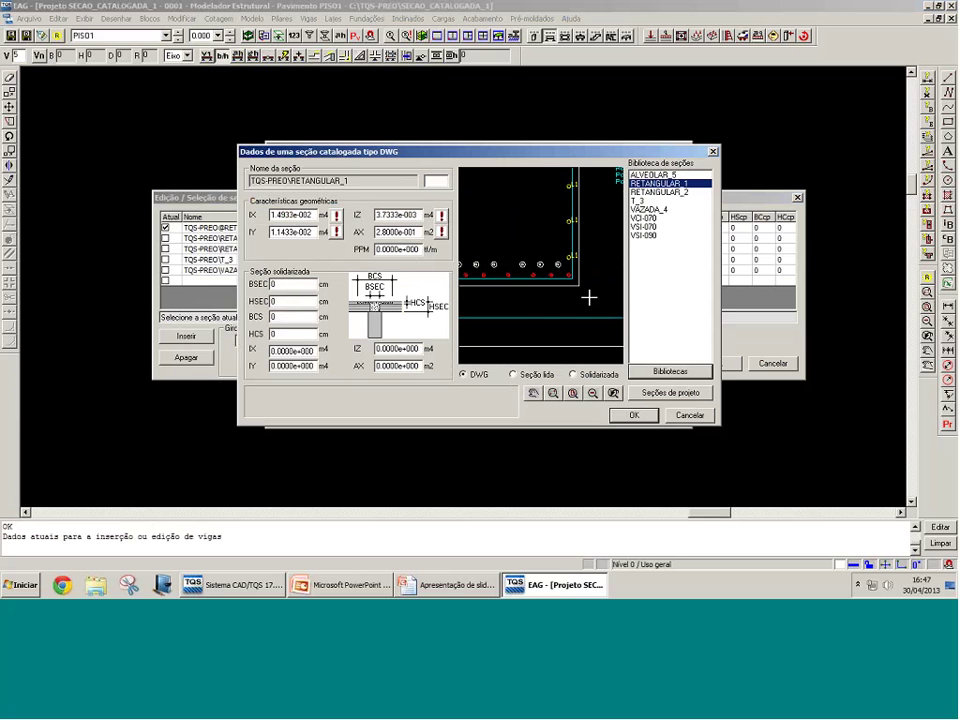
scroll(589, 297, "down", 1)
scroll(495, 259, "up", 3)
scroll(598, 326, "down", 3)
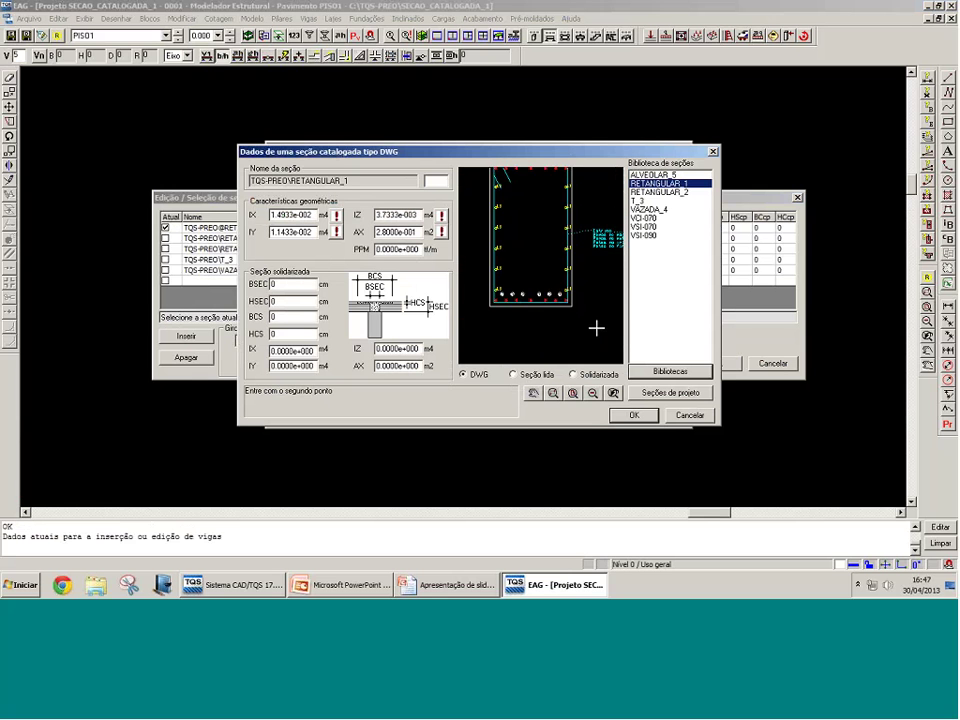
scroll(596, 328, "down", 1)
left_click_drag(564, 275, 512, 219)
scroll(512, 219, "down", 1)
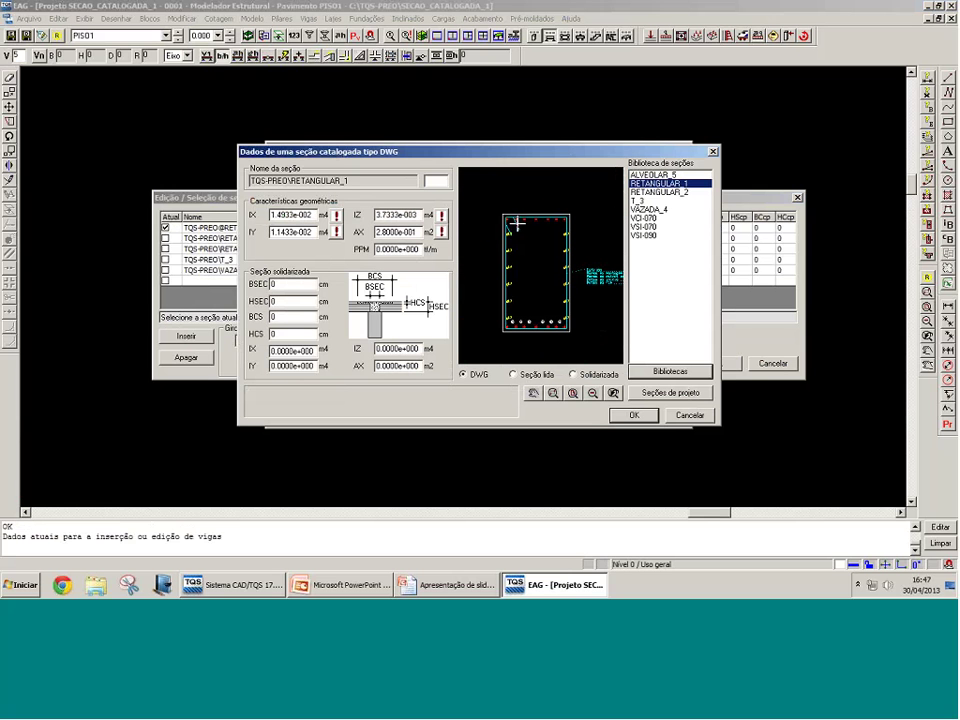
Step: Preview RETANGULAR_2 for comparison, and accept TQS-PREO\RETANGULAR_1 as the beam's catalogued section
left_click(646, 192)
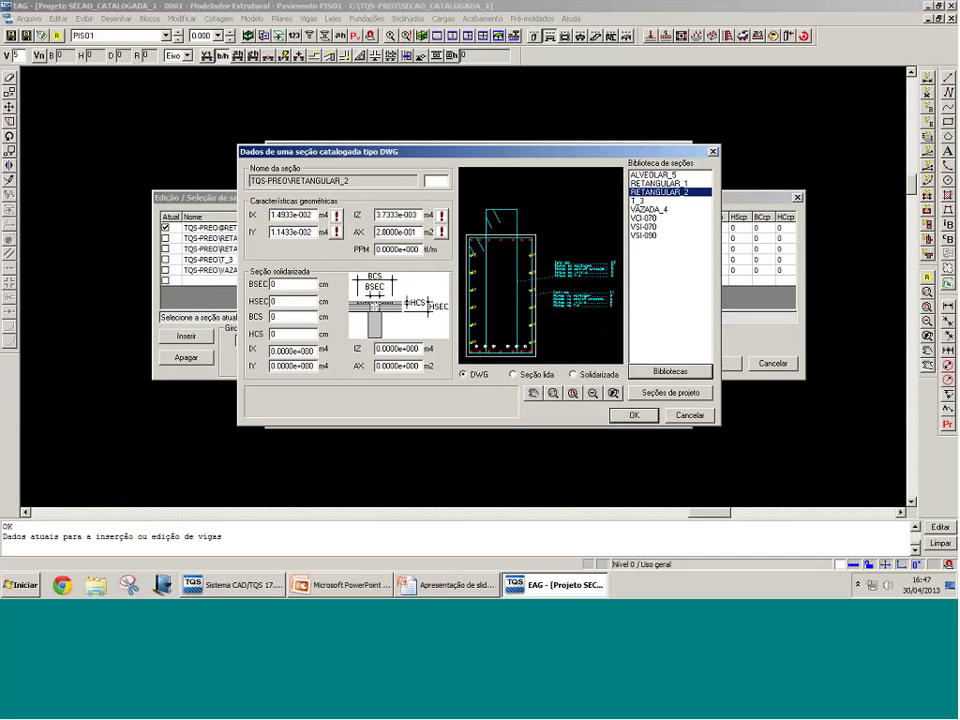
left_click(668, 184)
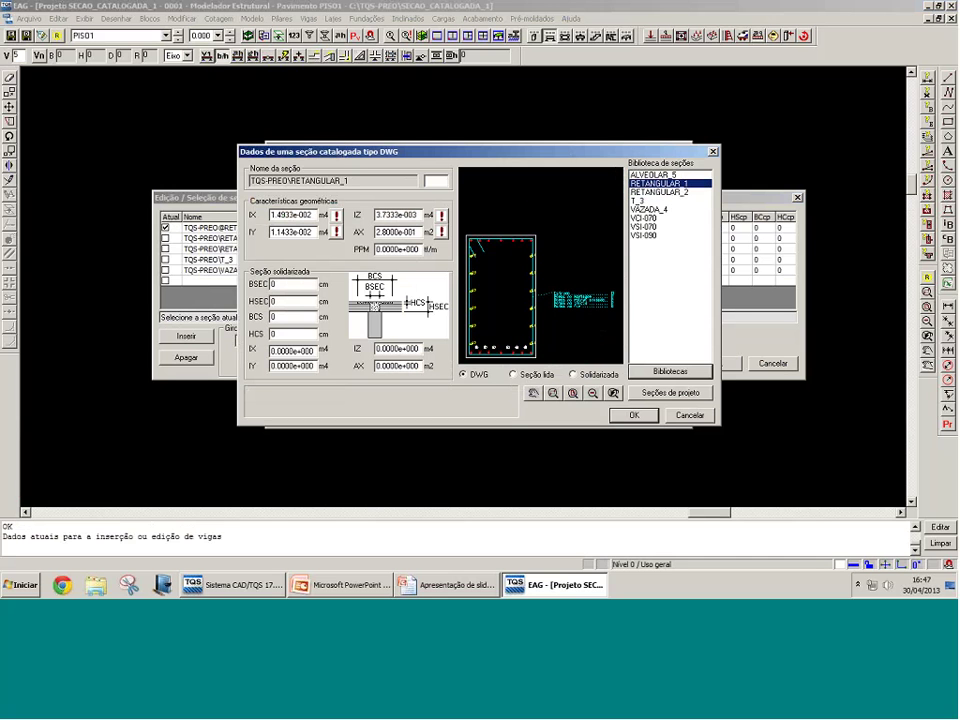
left_click(642, 416)
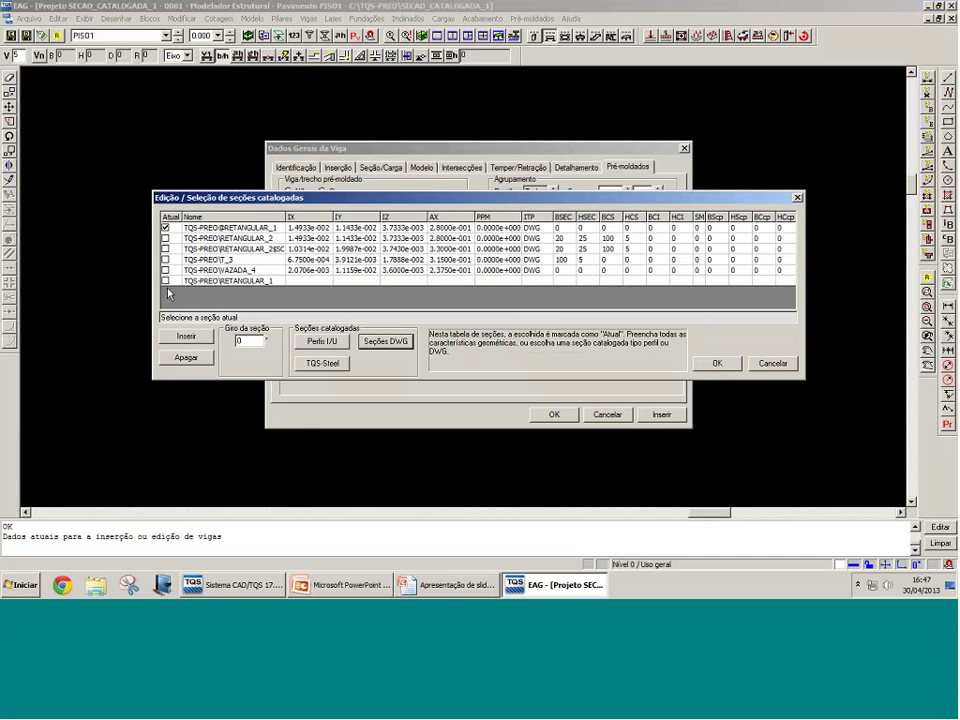
left_click(735, 363)
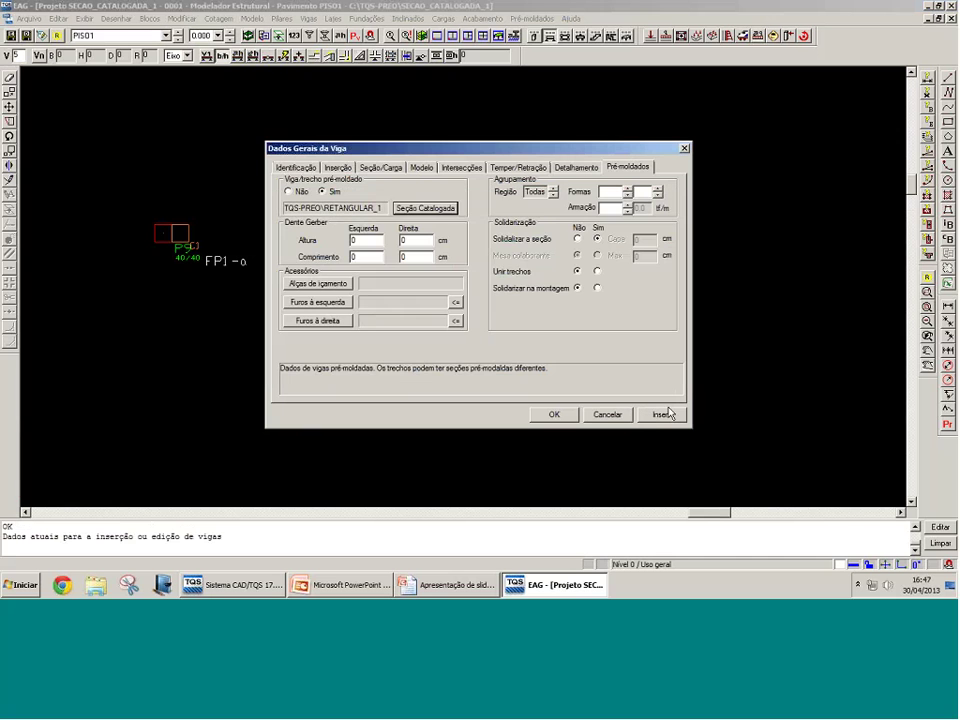
Step: Insert the beam from column P9 to column P10, adjusting both corbels to the beam, and dismiss the error list
left_click(661, 414)
scroll(203, 207, "up", 1)
left_click(84, 253)
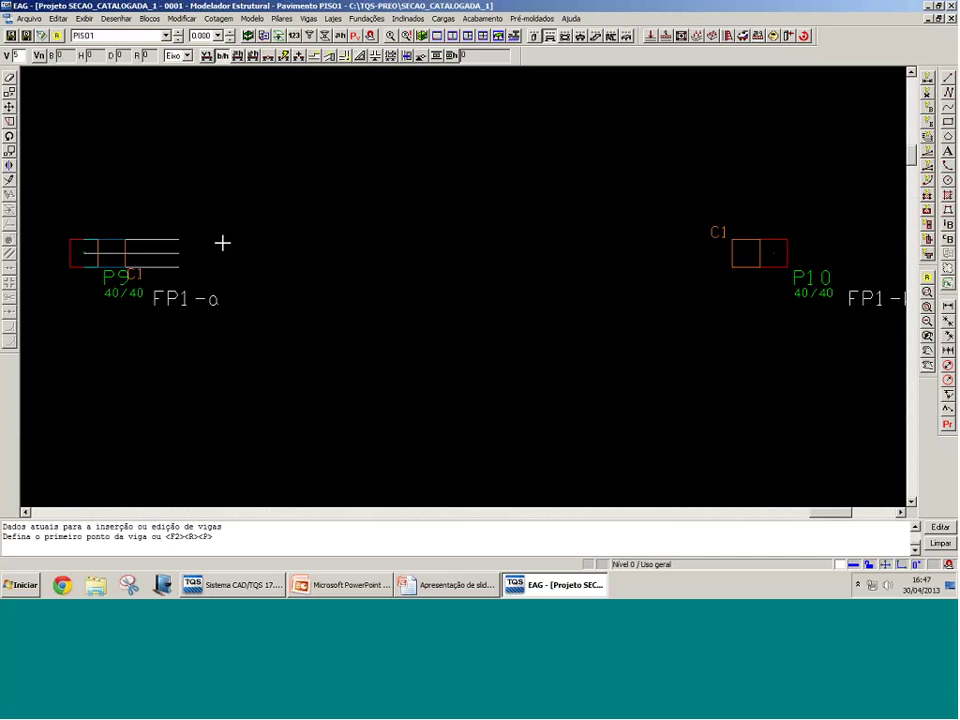
left_click(772, 254)
right_click(771, 254)
scroll(500, 165, "down", 1)
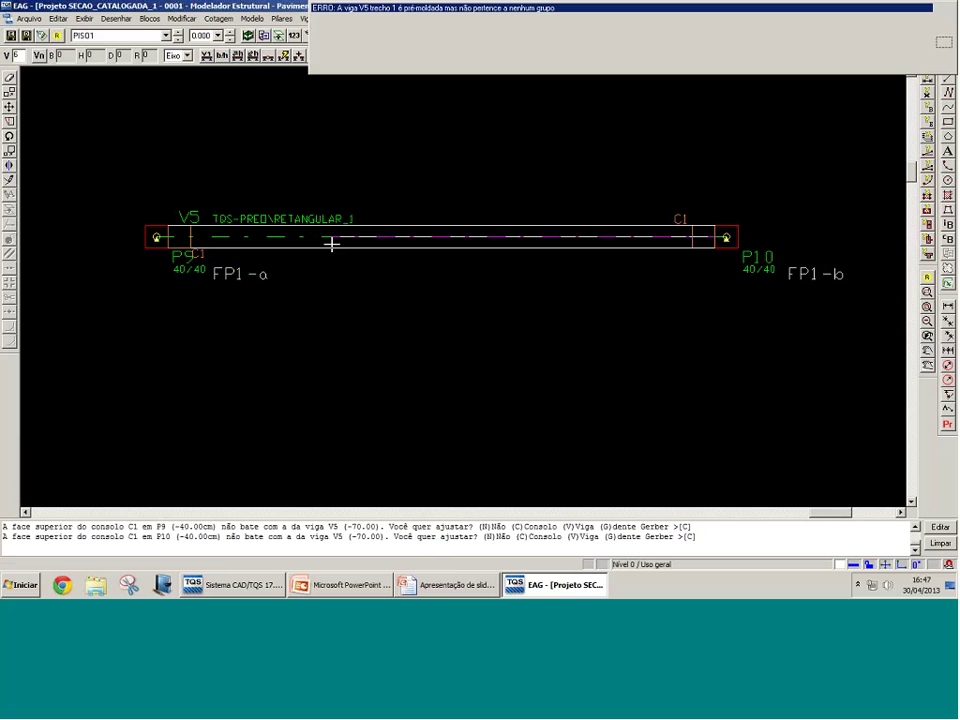
left_click(443, 237)
key("Escape")
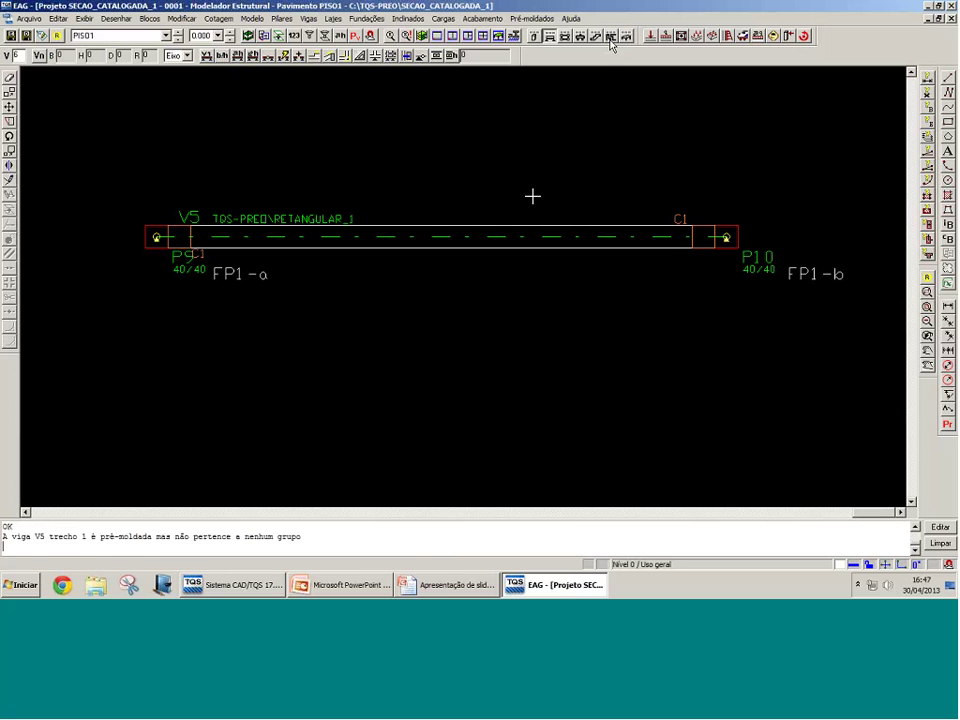
Step: Renumber the precast beams of the PISO1 floor and dismiss the consistency error list
left_click(614, 37)
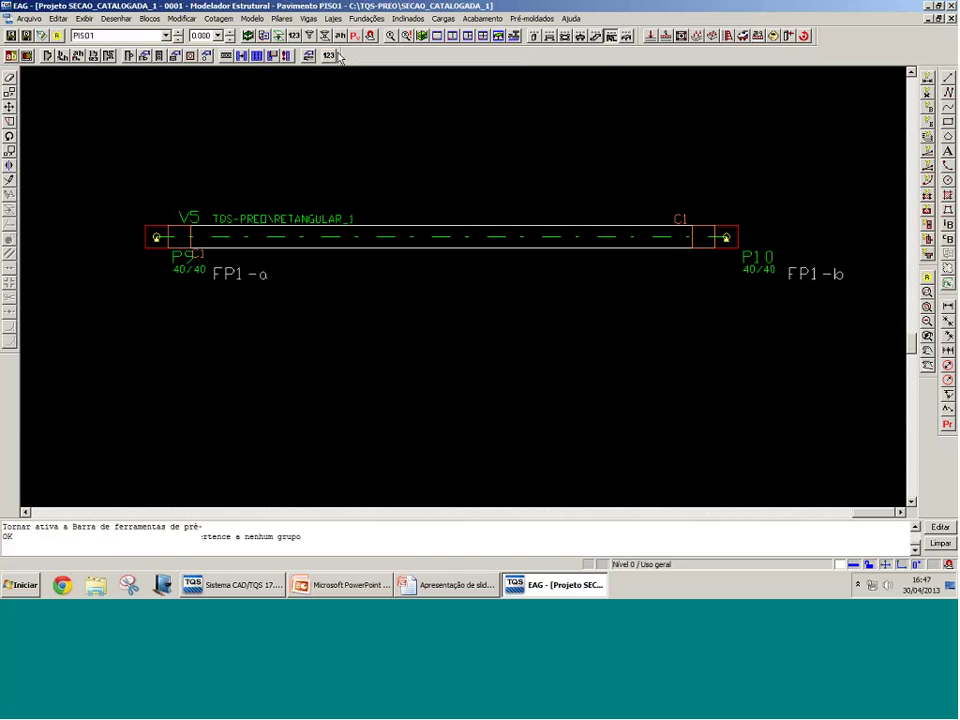
left_click(336, 56)
left_click(594, 231)
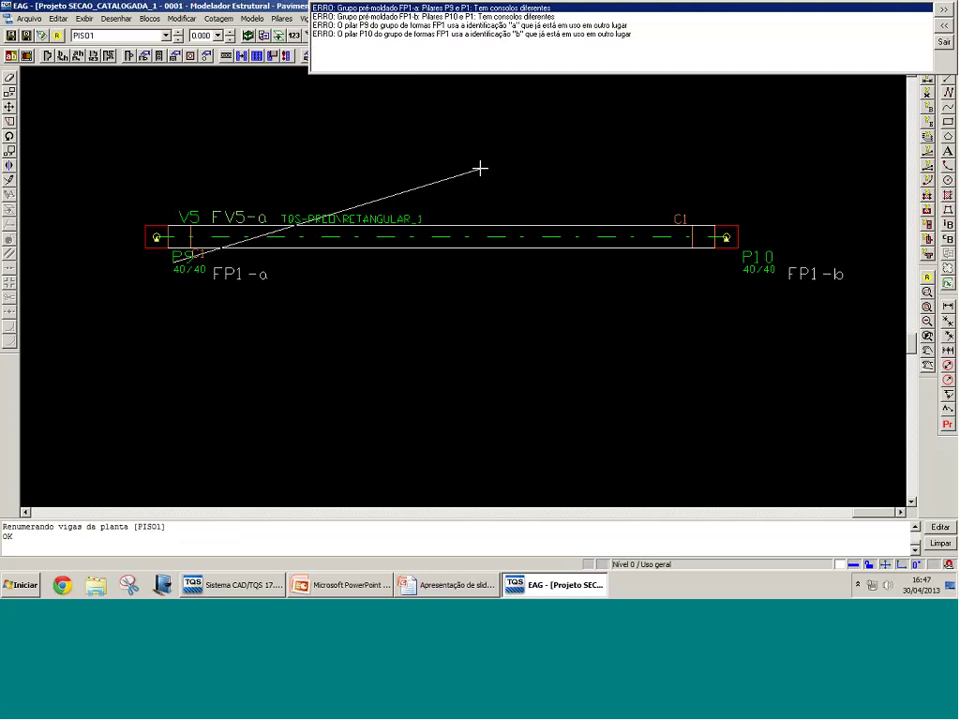
key("Escape")
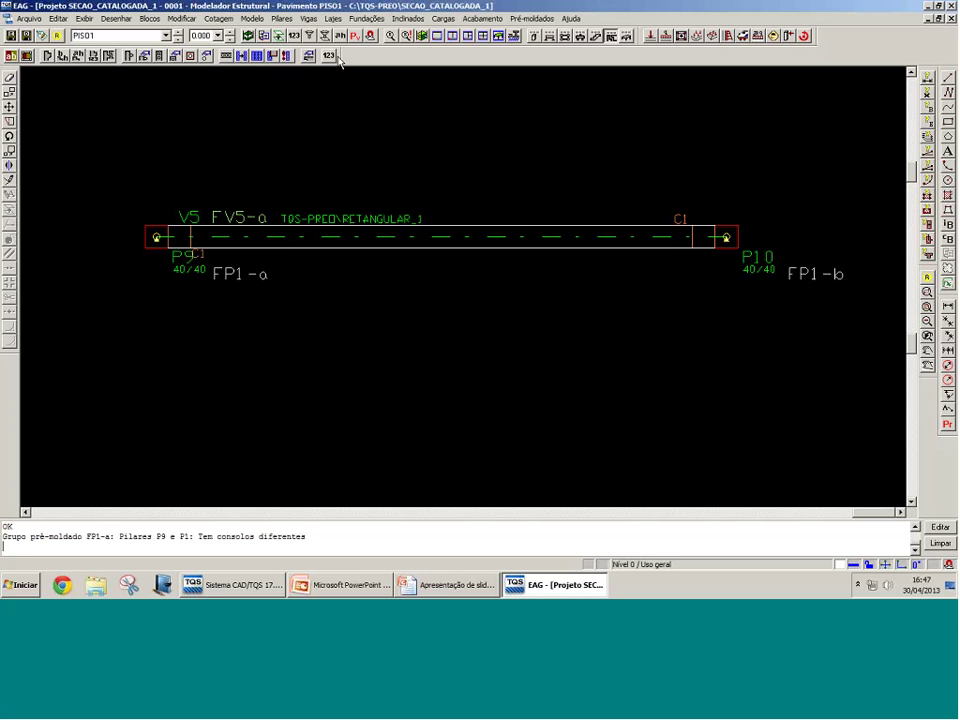
Step: Repeat the precast renumbering for the floor and renumber the corbels with the proposed first title
left_click(332, 56)
left_click(614, 229)
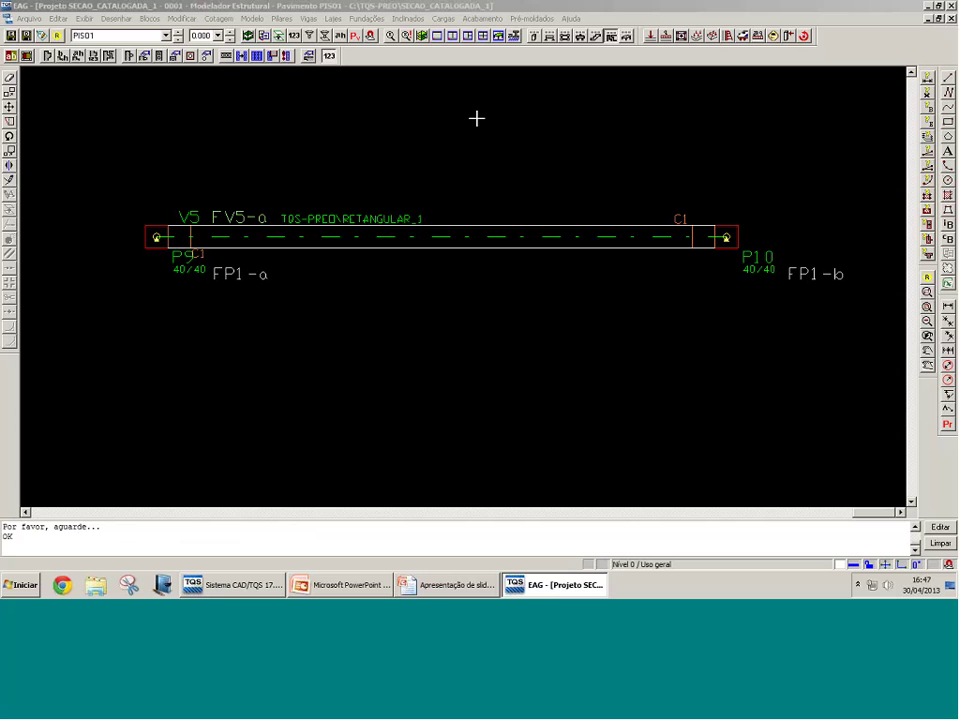
left_click(104, 56)
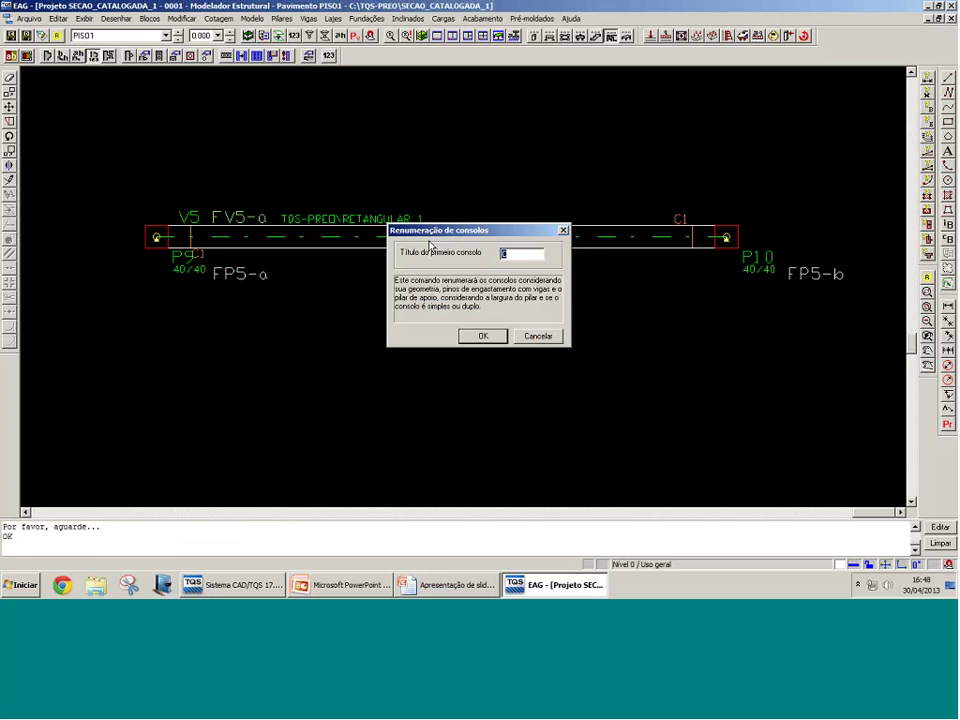
key("Return")
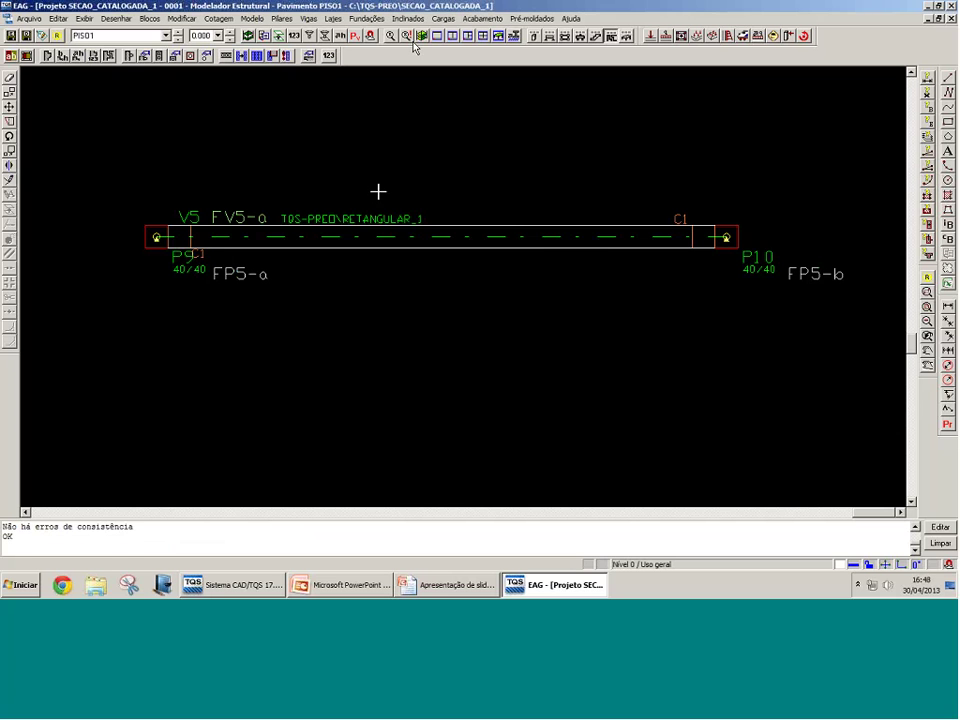
Step: Generate the building's 3D model, inspect the new beam on its corbels beside the other beams, and close the viewer
left_click(423, 38)
left_click(568, 385)
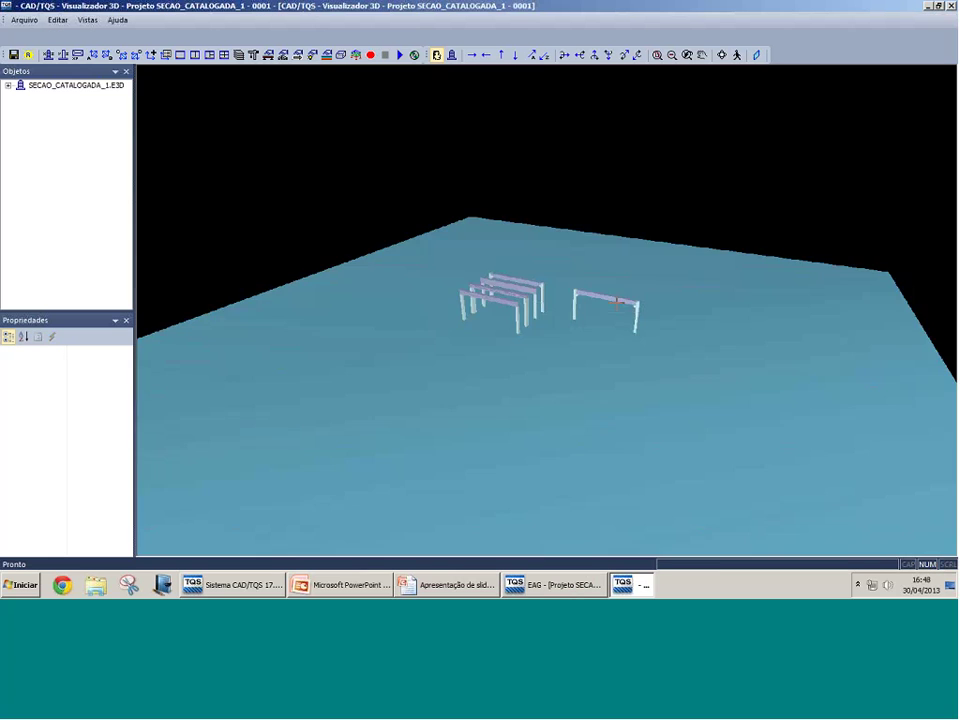
scroll(618, 302, "up", 5)
middle_click_drag(668, 294, 489, 362)
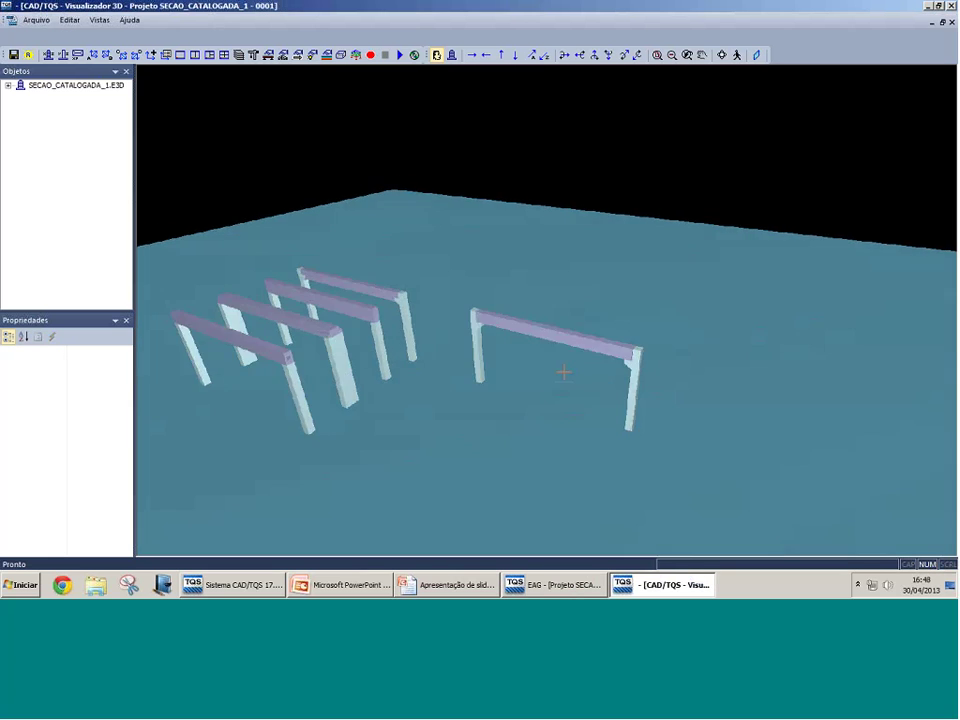
left_click_drag(563, 372, 582, 338)
left_click(950, 6)
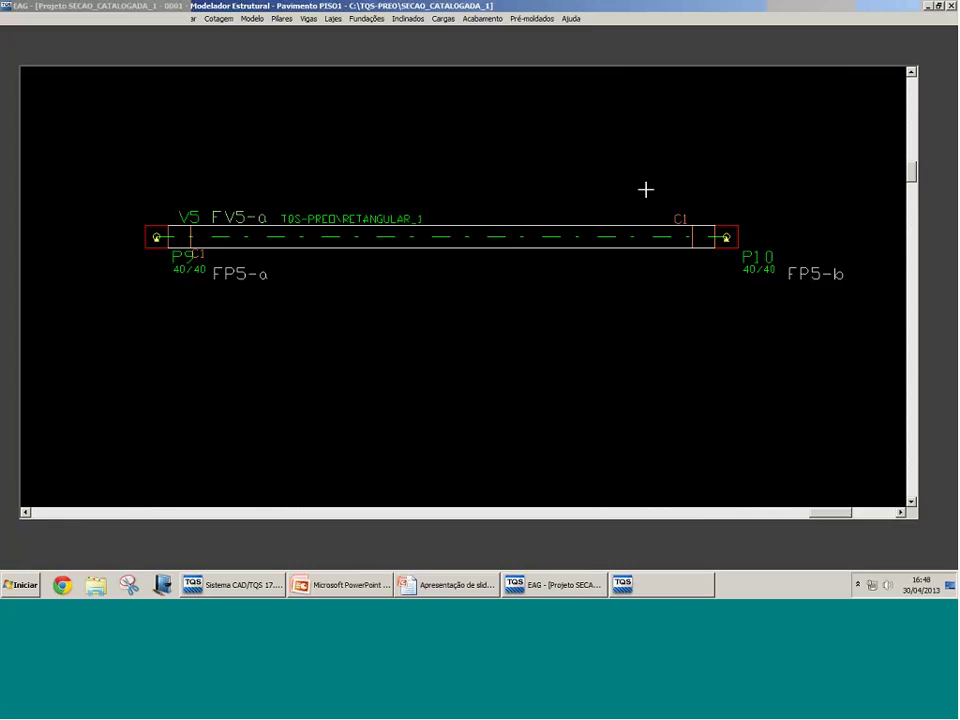
Step: Regenerate the building's 3D model and examine the ends of the hollow, T and rectangular beams up close
scroll(563, 163, "down", 4)
scroll(188, 219, "up", 1)
middle_click_drag(150, 240, 189, 203)
scroll(189, 204, "up", 2)
scroll(222, 198, "up", 4)
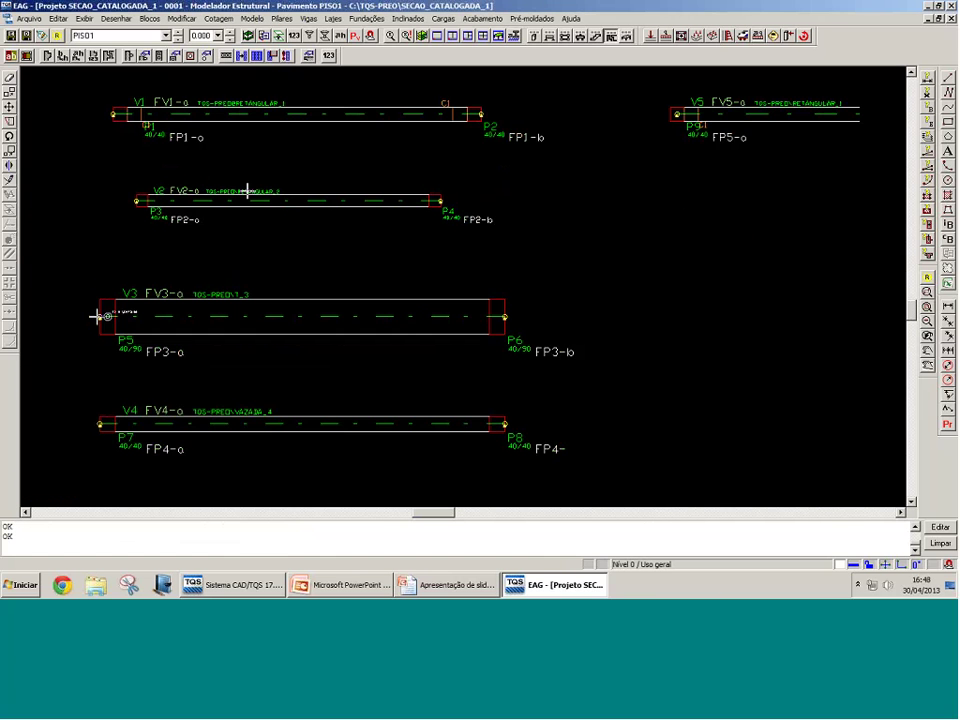
key("F8")
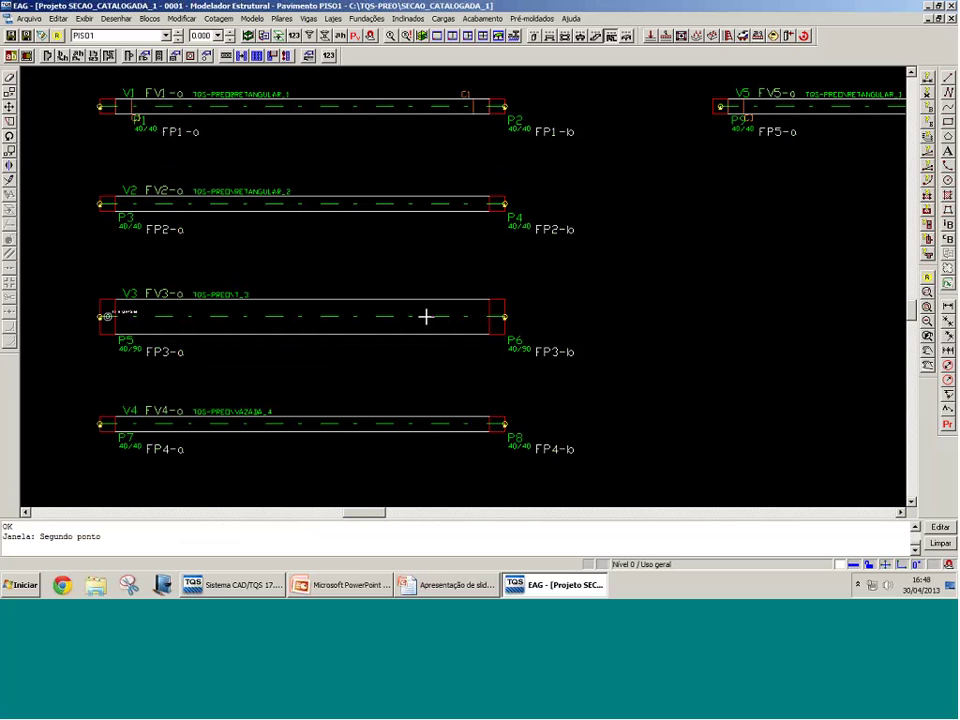
left_click(422, 36)
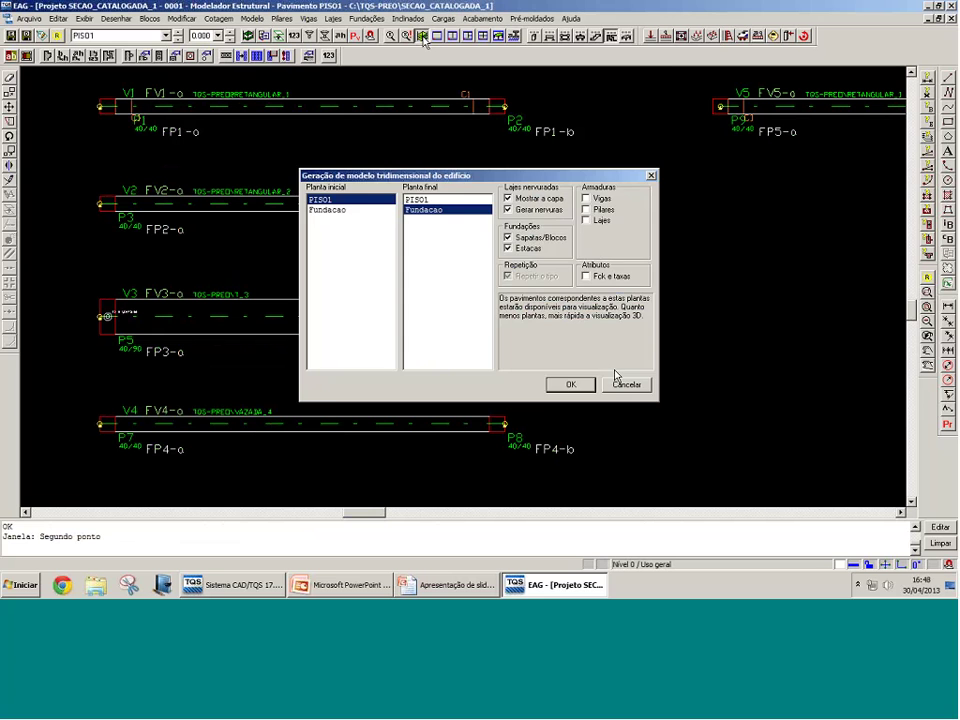
left_click(584, 385)
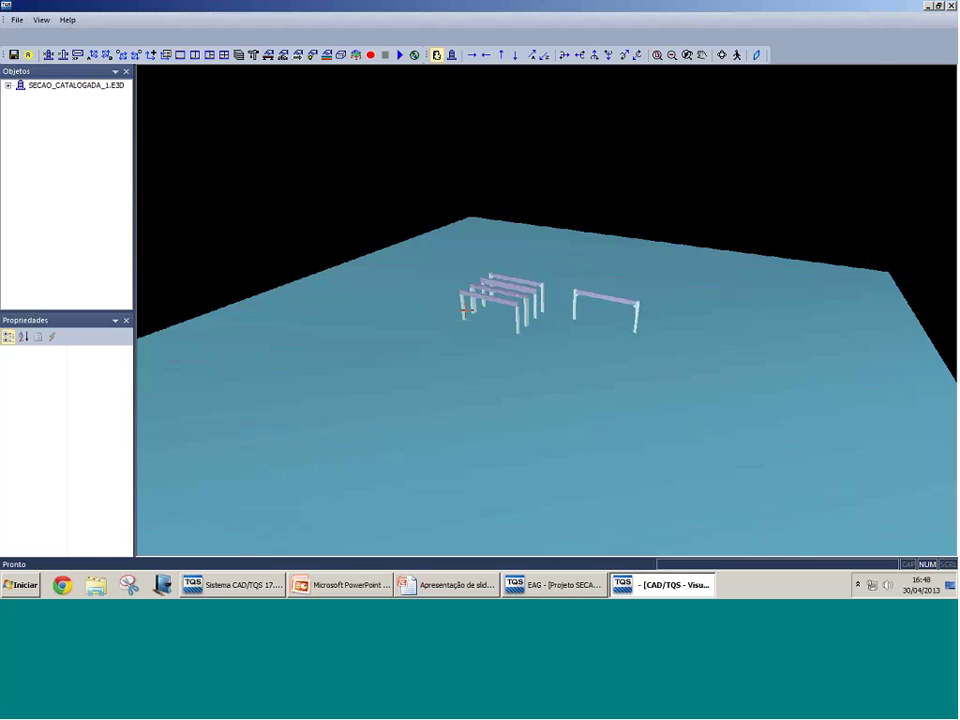
scroll(525, 306, "up", 4)
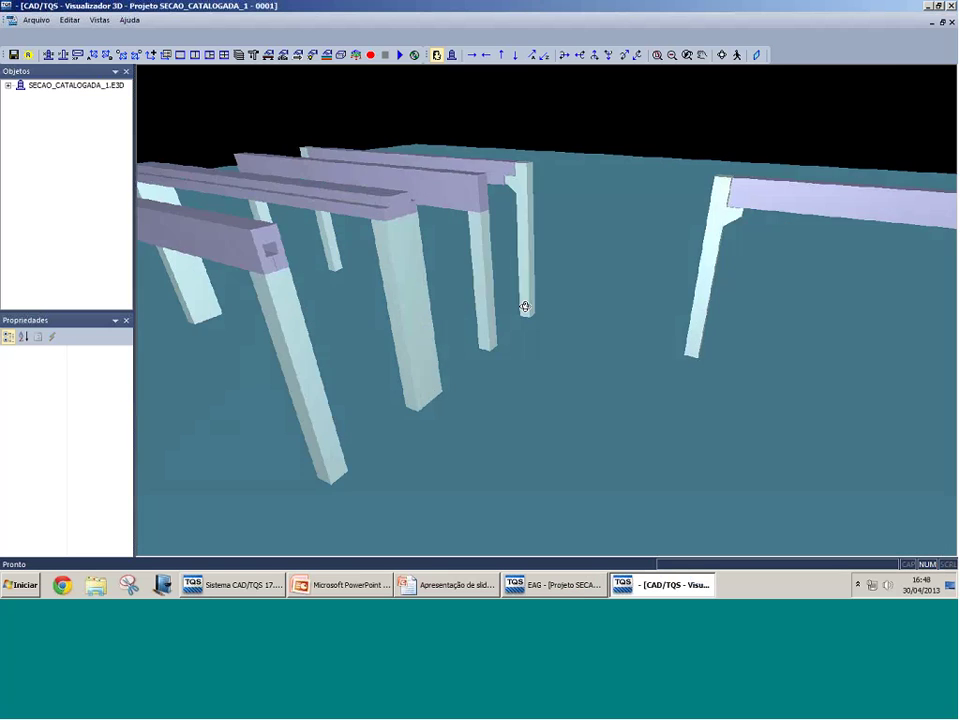
left_click_drag(525, 306, 424, 360)
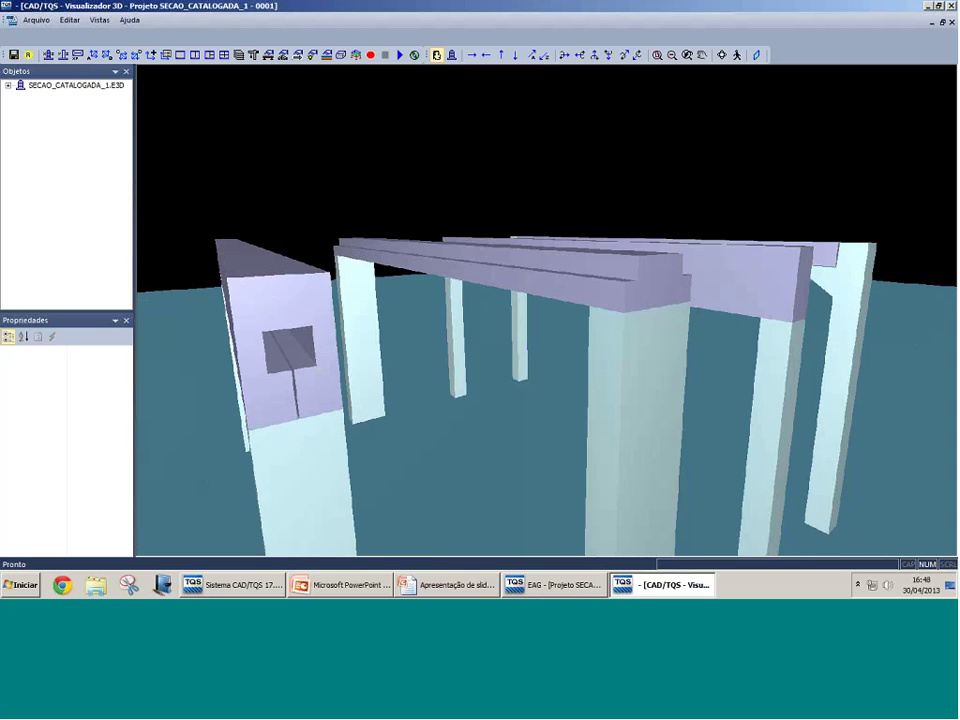
Step: Examine the hollow beam's end opening from another angle in the 3D model and close the viewer
scroll(287, 377, "up", 2)
middle_click_drag(287, 377, 360, 370)
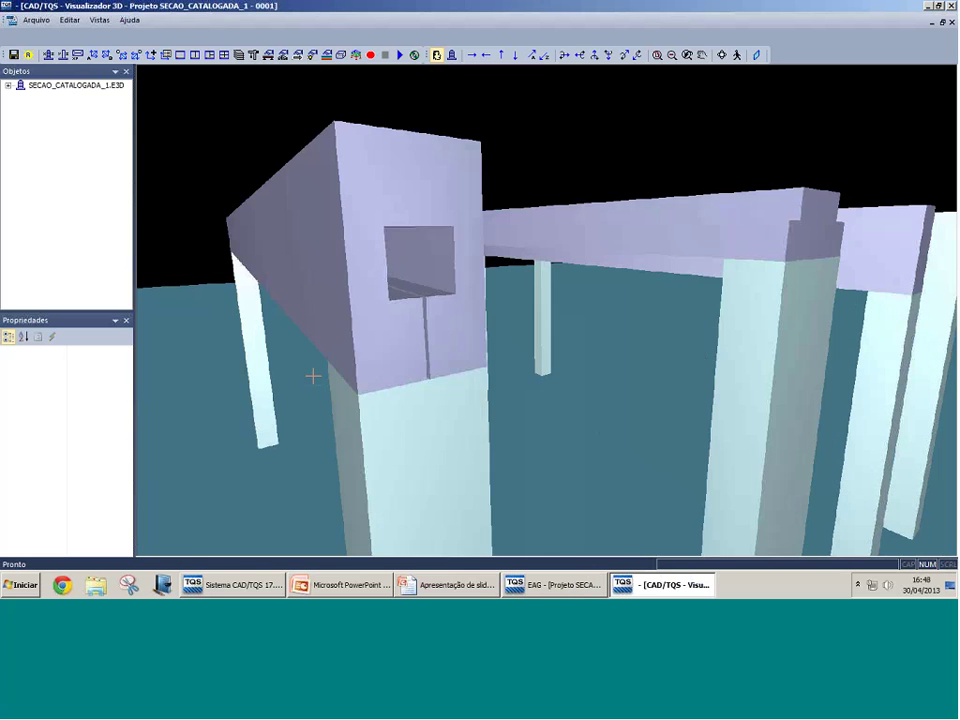
left_click_drag(313, 376, 586, 316)
left_click(950, 6)
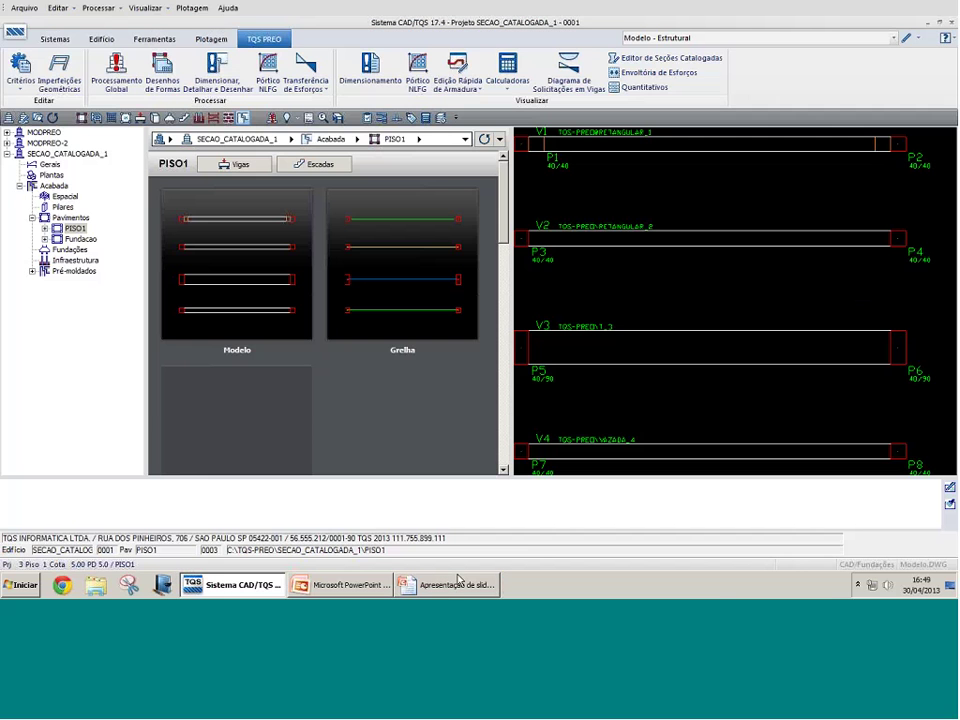
Step: Switch to the slide show to read the DICAS IMPORTANTES slide and return to CAD/TQS
left_click(455, 584)
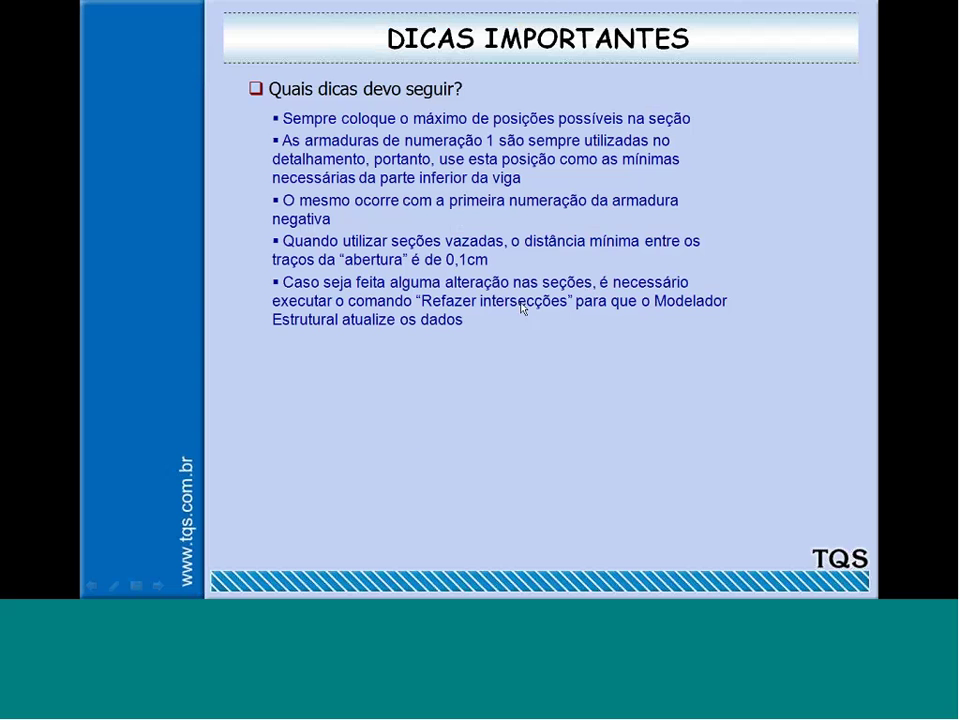
key("super")
left_click(267, 591)
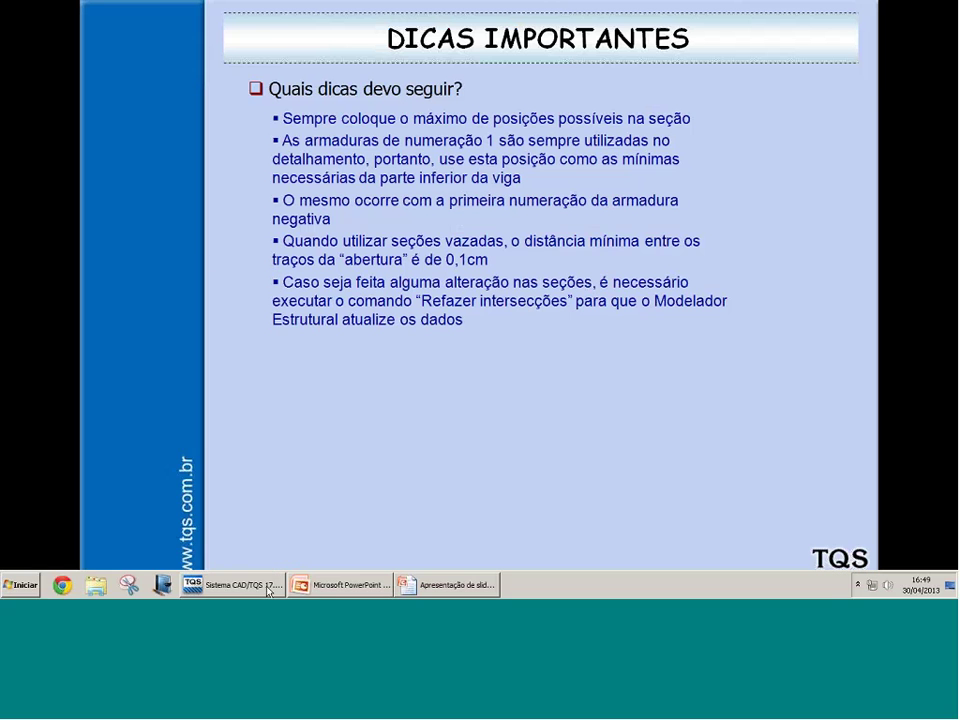
Step: Select the SECAO_CATALOGADA_1 building and open RETANGULAR_1.DWG from the TQS-PREO folder in the catalogued section editor
left_click(75, 156)
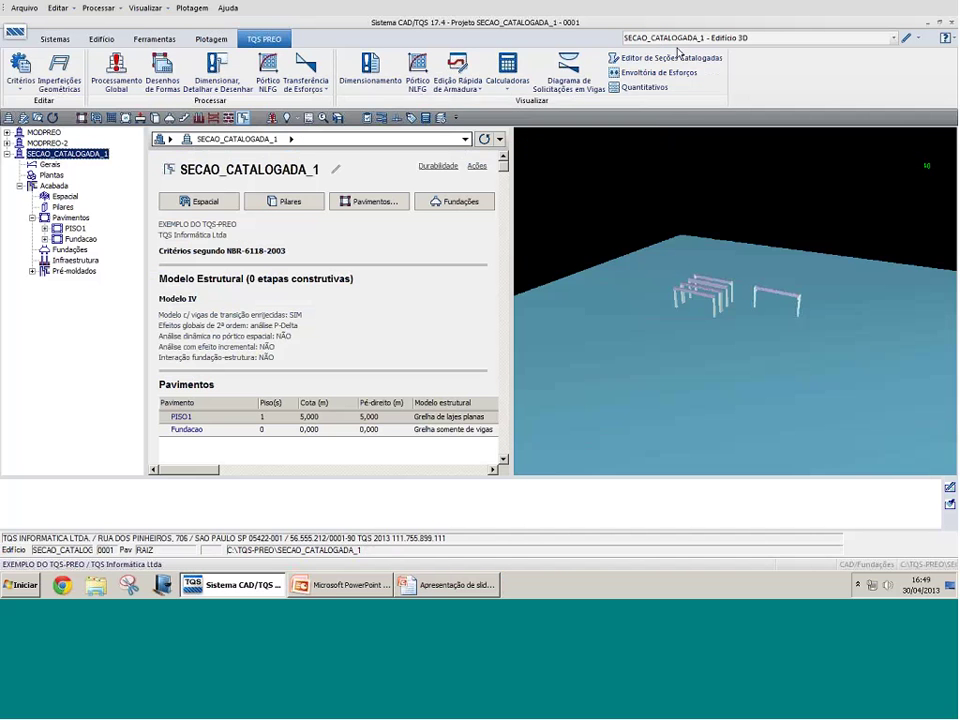
left_click(676, 57)
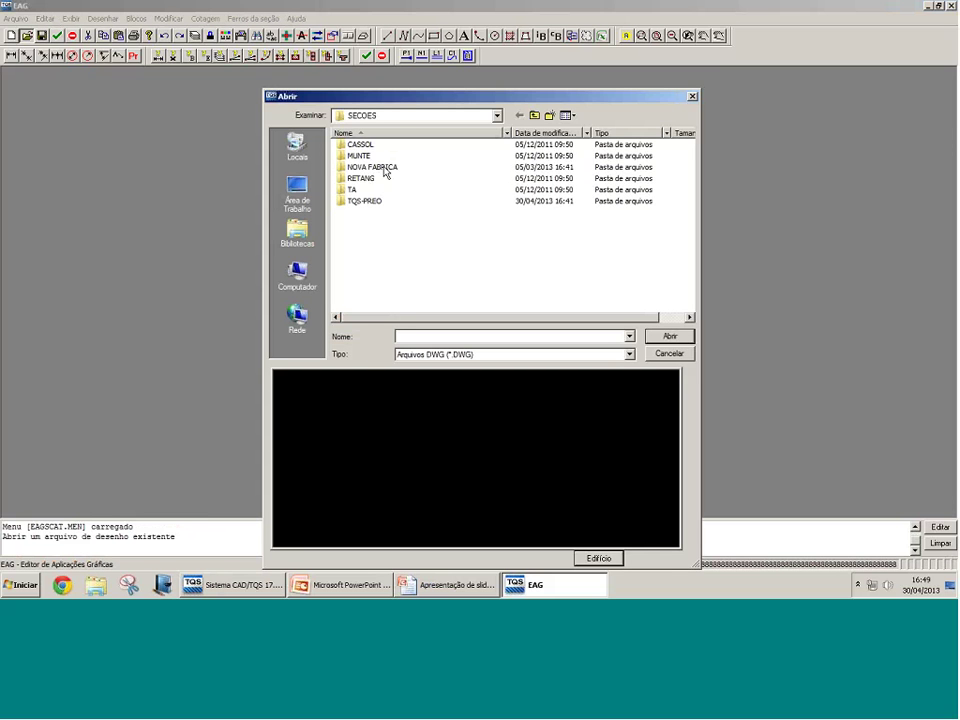
double_click(374, 200)
double_click(374, 200)
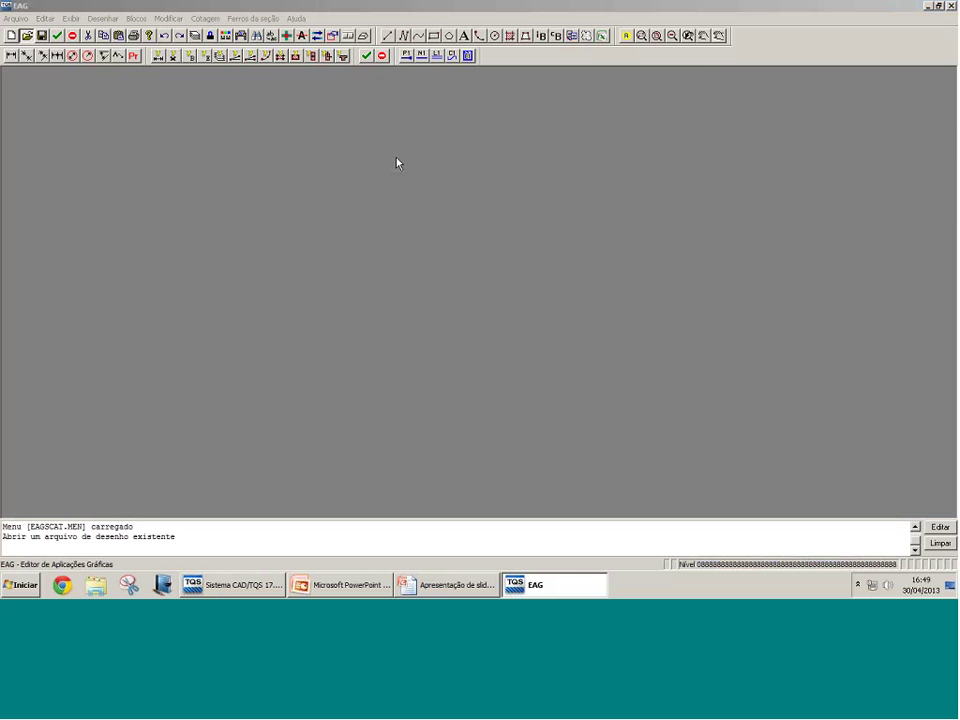
Step: Examine the numbered passive bar and strand positions along the lower face of the rectangular section
scroll(320, 350, "up", 2)
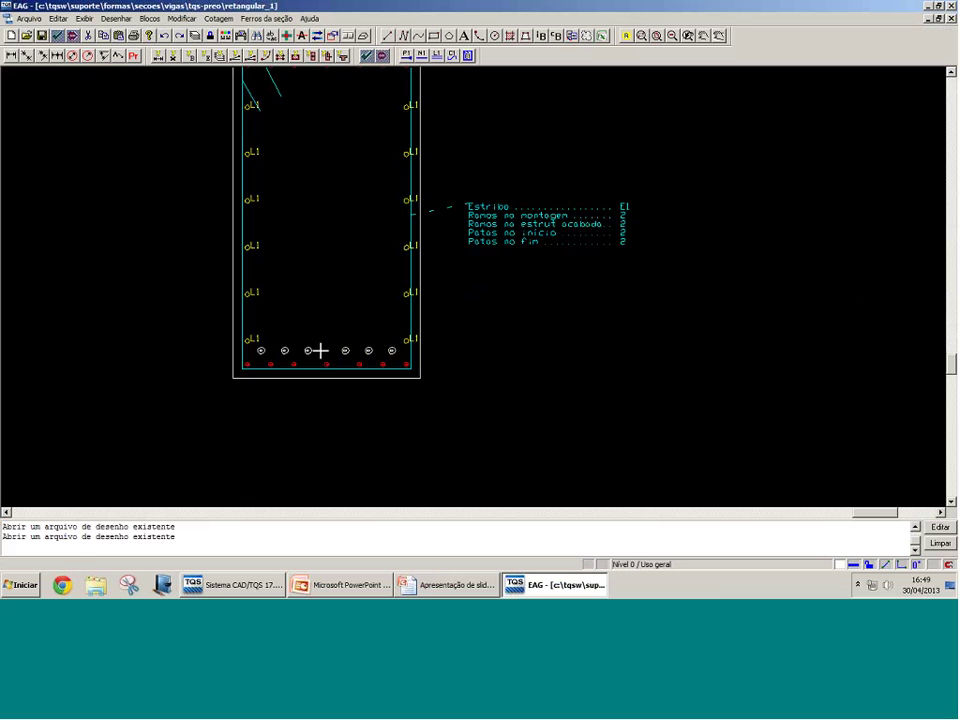
scroll(320, 350, "up", 3)
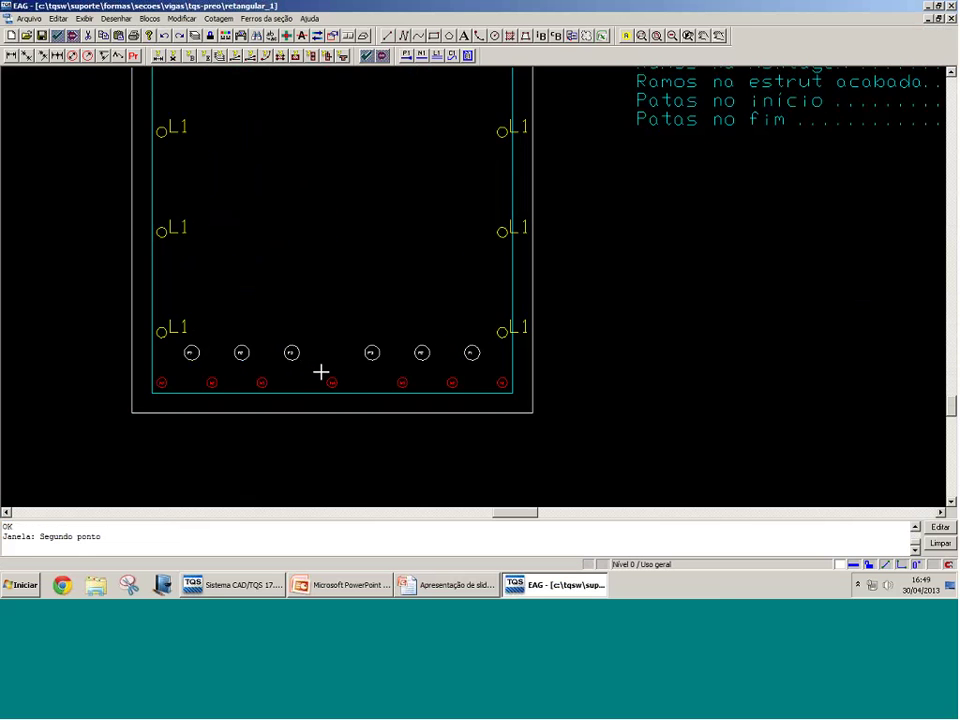
scroll(320, 372, "up", 1)
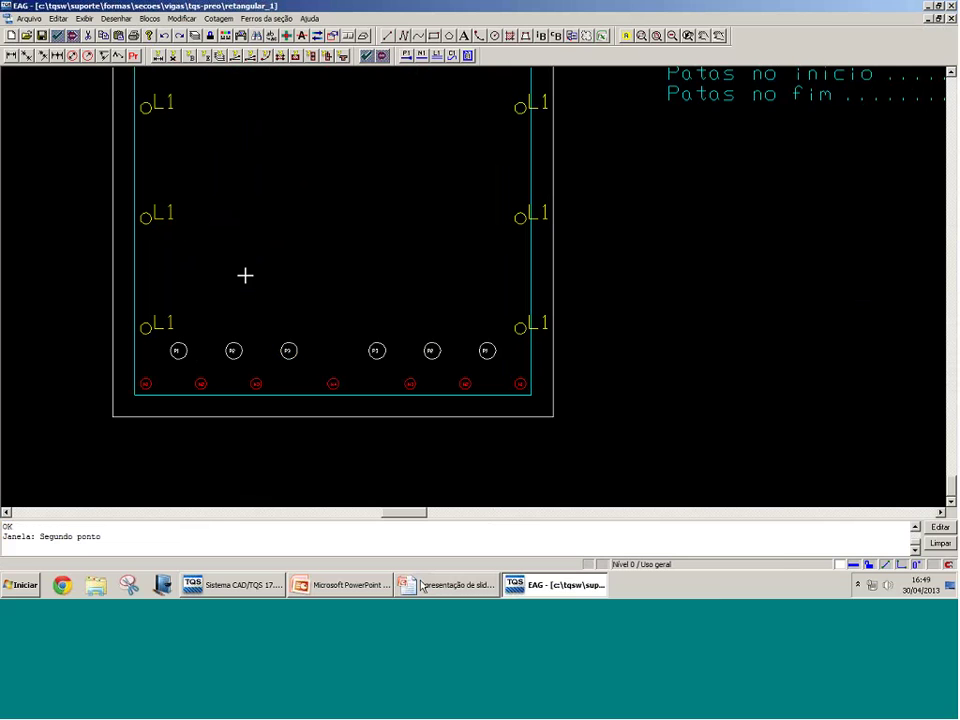
left_click(362, 588)
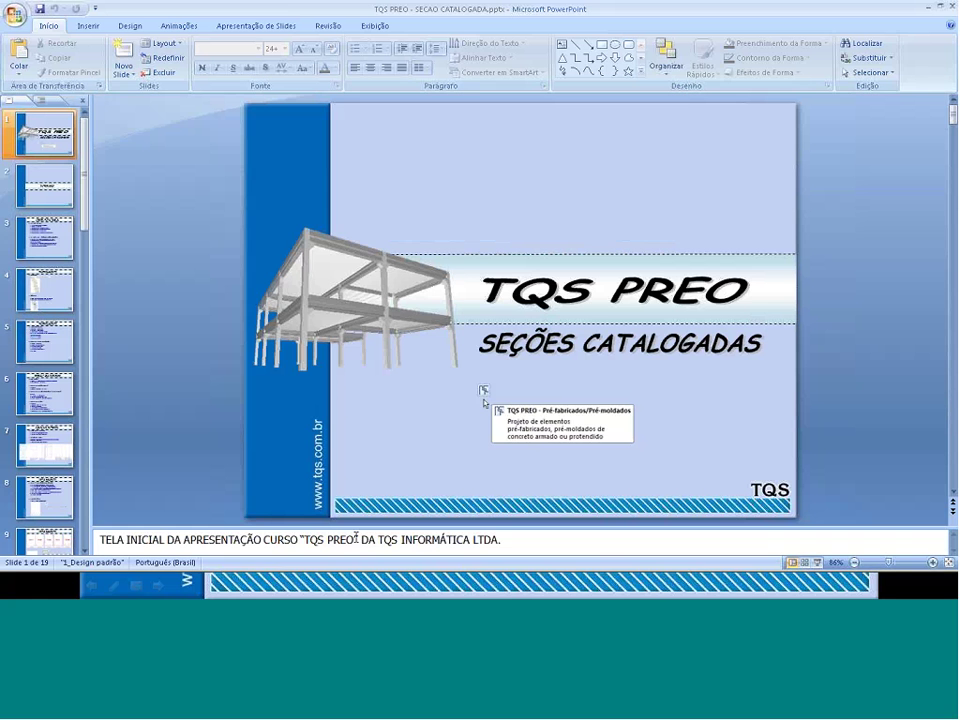
key("super")
left_click(522, 590)
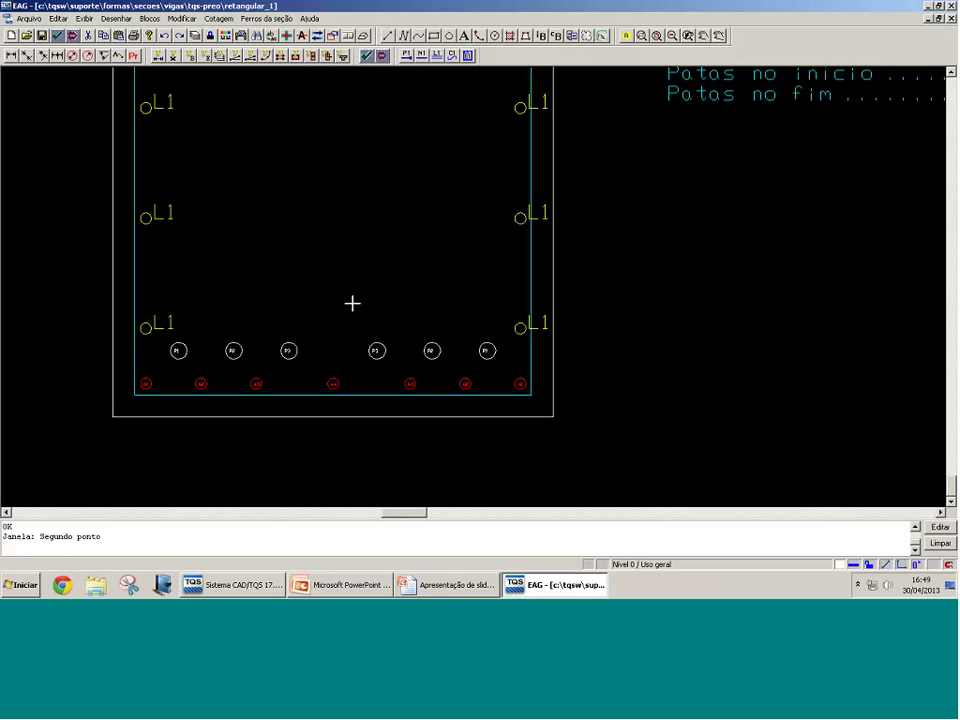
scroll(223, 352, "up", 2)
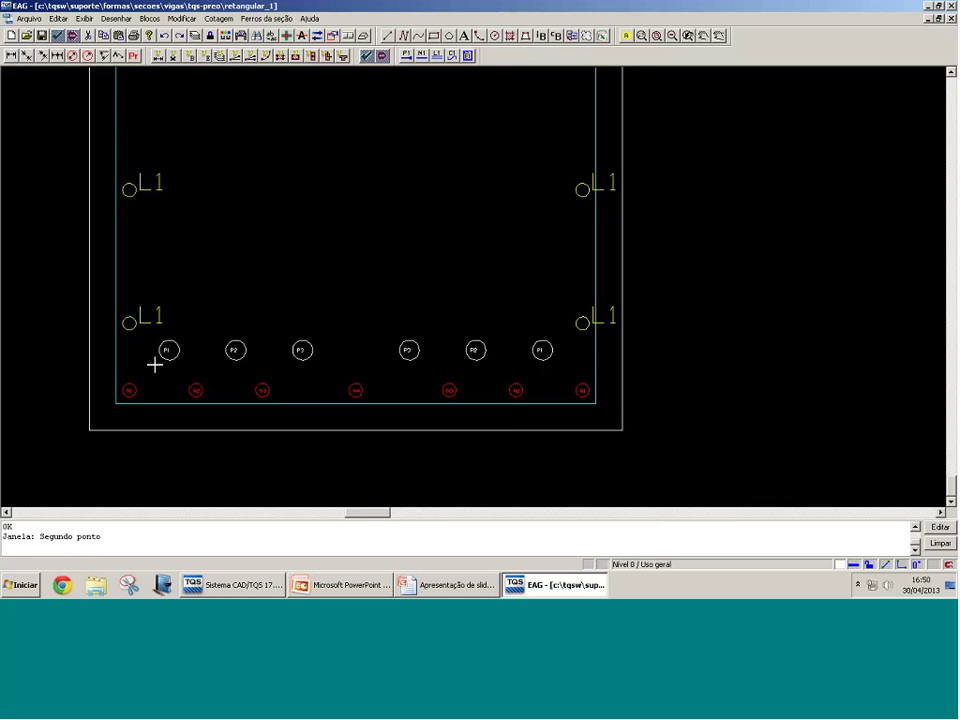
scroll(155, 365, "down", 1)
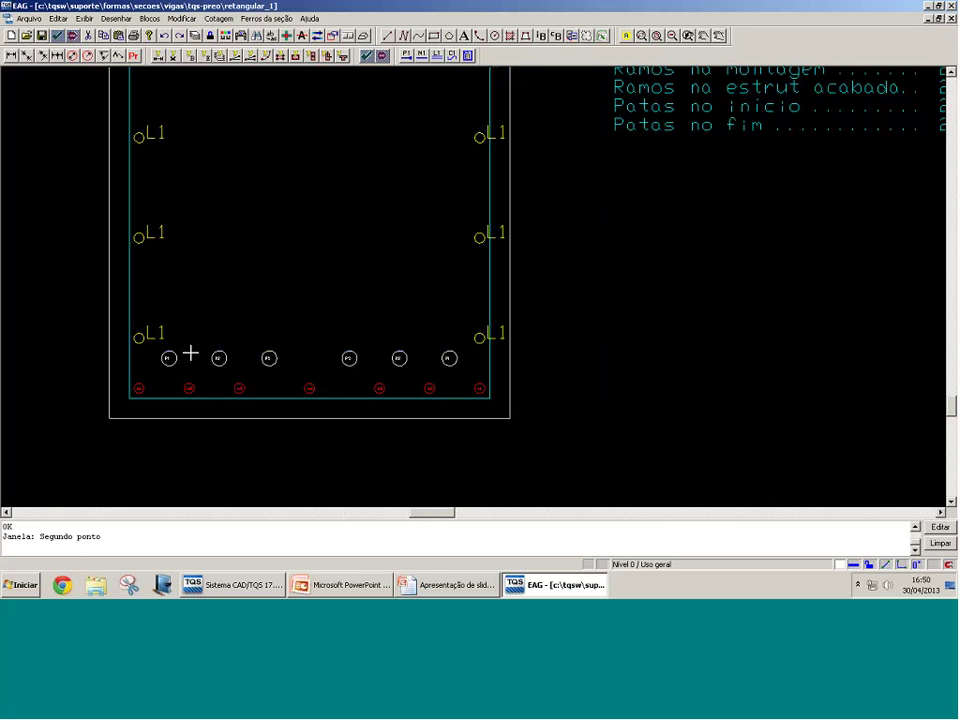
scroll(296, 338, "up", 1)
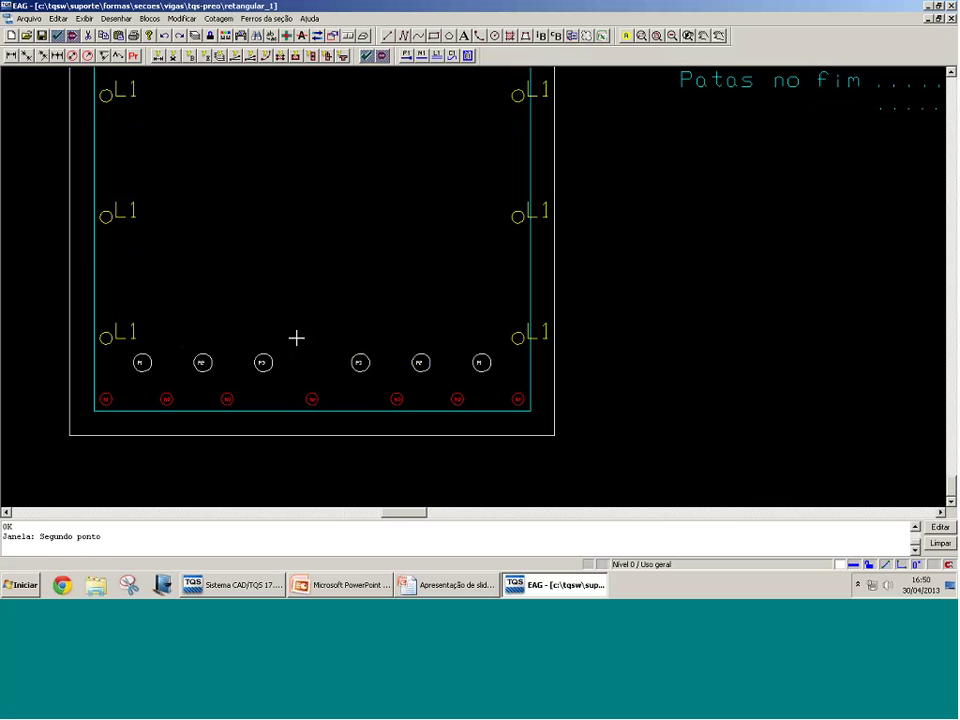
scroll(294, 343, "down", 1)
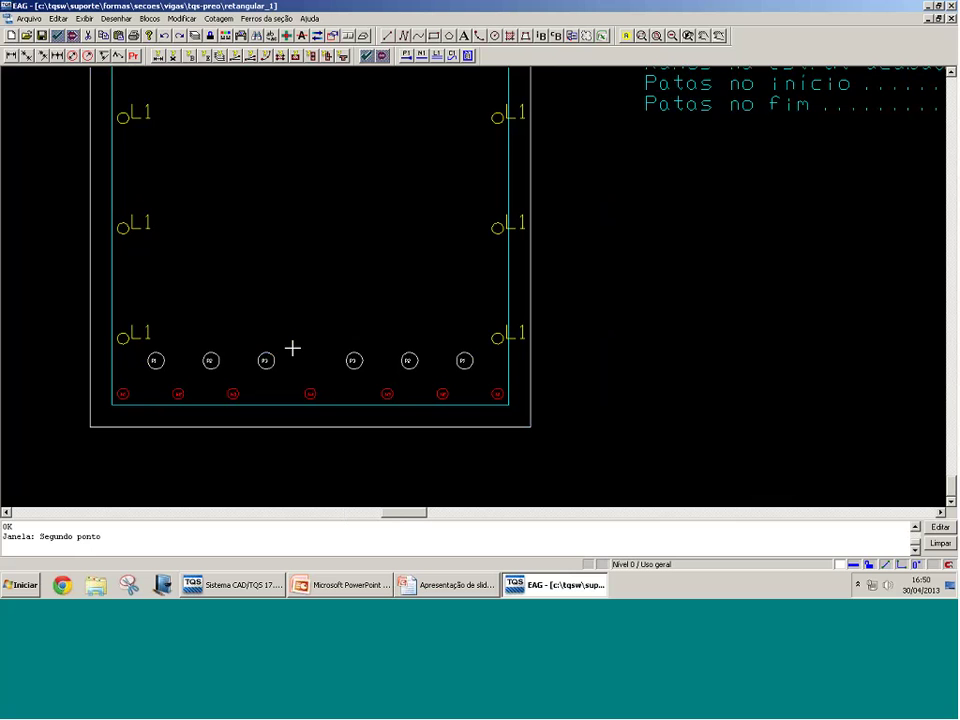
scroll(292, 348, "down", 4)
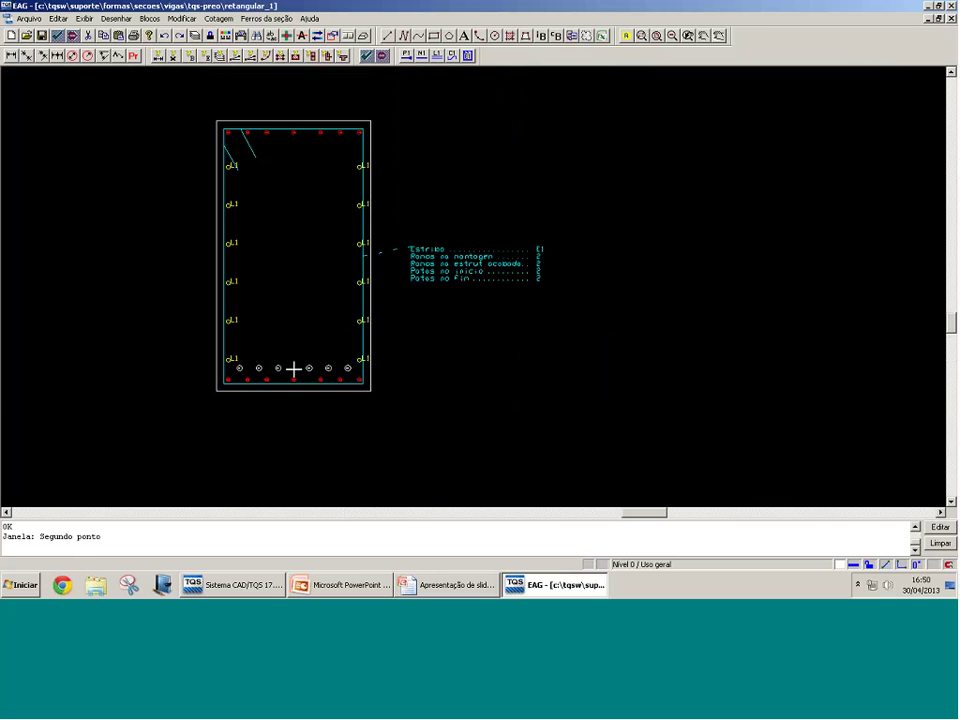
scroll(347, 364, "up", 2)
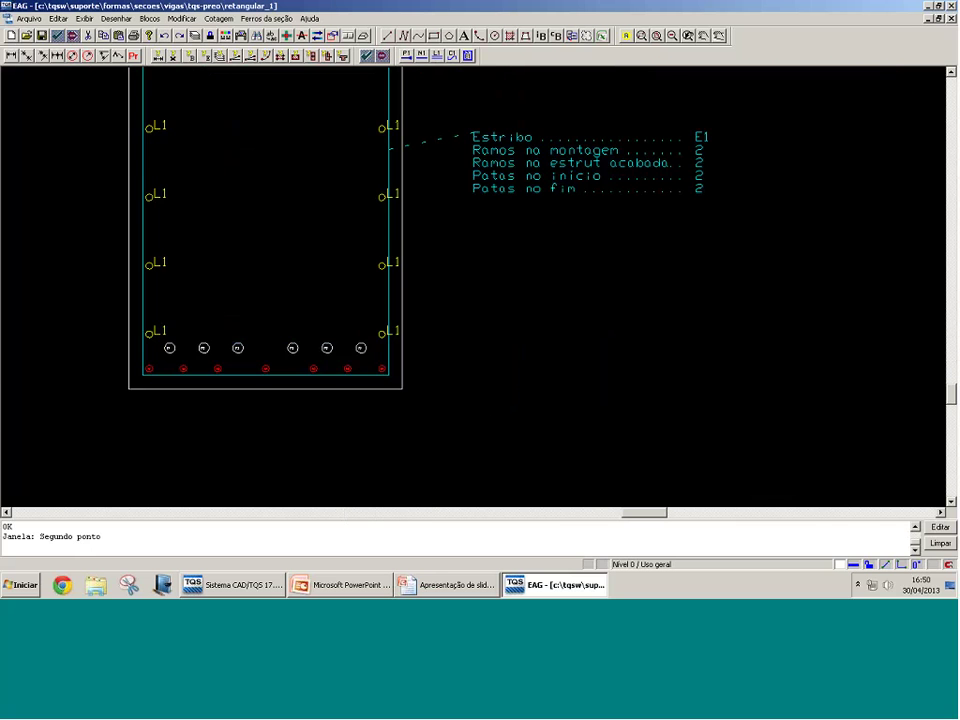
Step: Switch to the slide show to review the reinforcement numbering tips and return to the EAG section editor
left_click(440, 587)
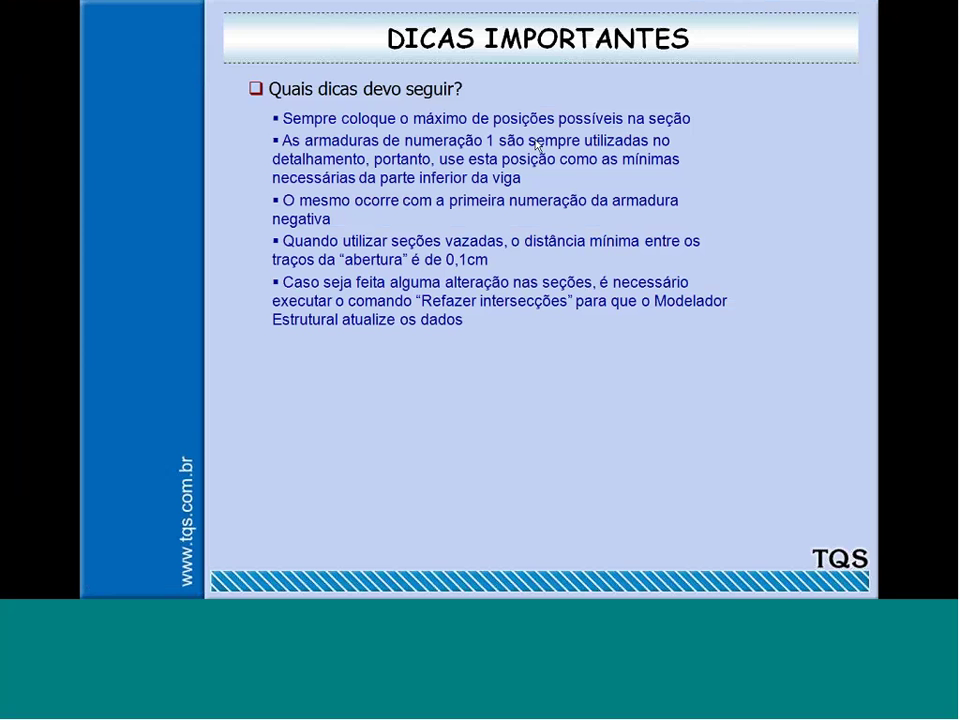
key("super")
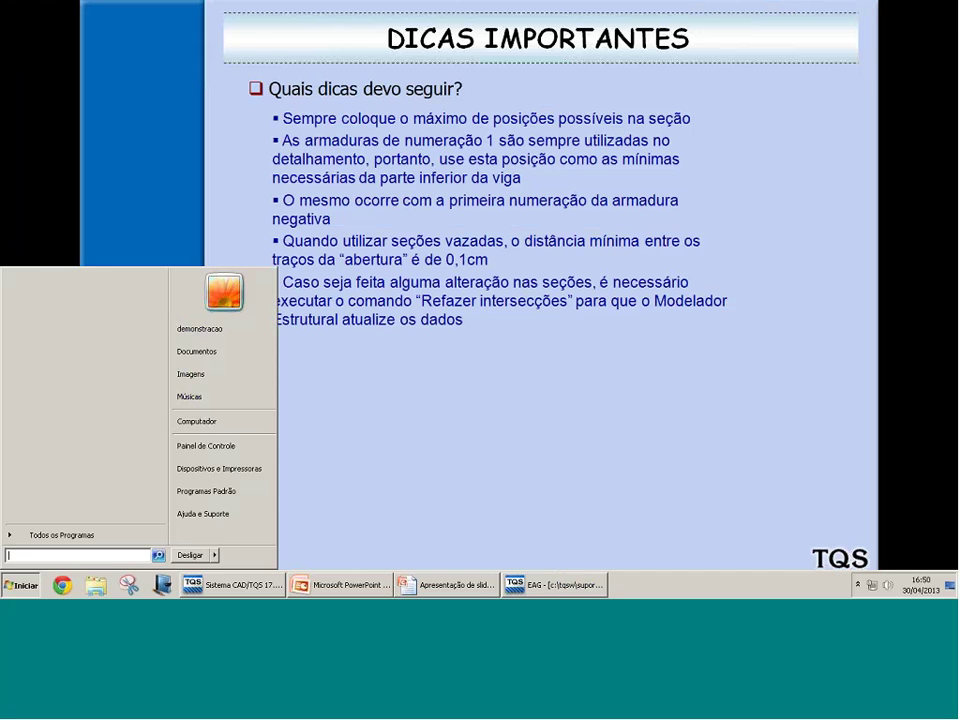
left_click(548, 592)
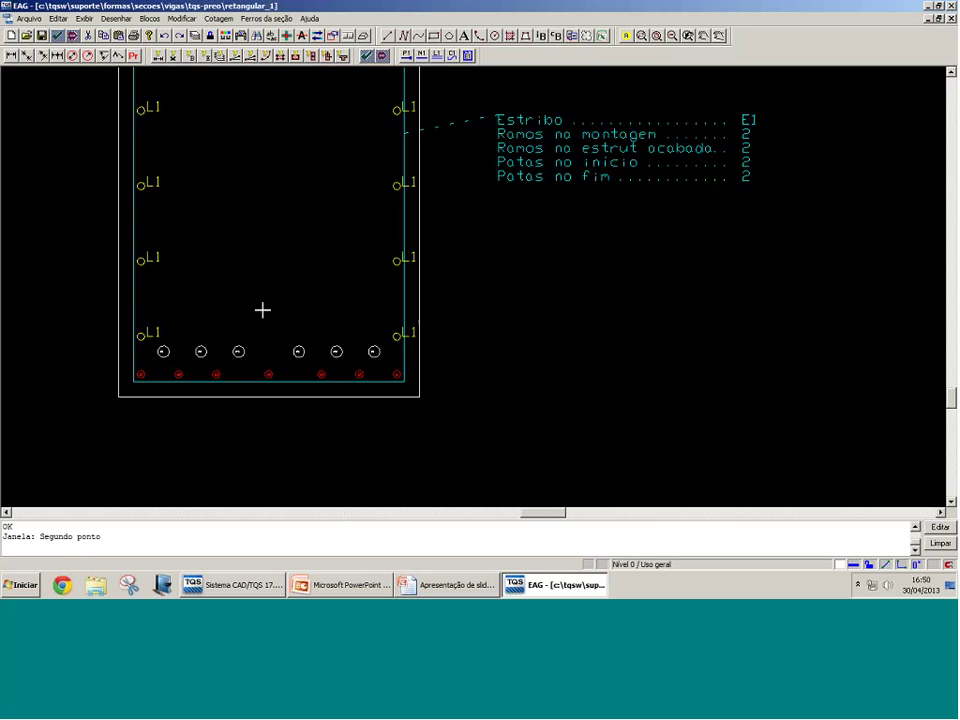
Step: Open the hollow section drawing VAZADA_4.DWG from the TQS-PREO folder
scroll(156, 312, "down", 3)
left_click(26, 35)
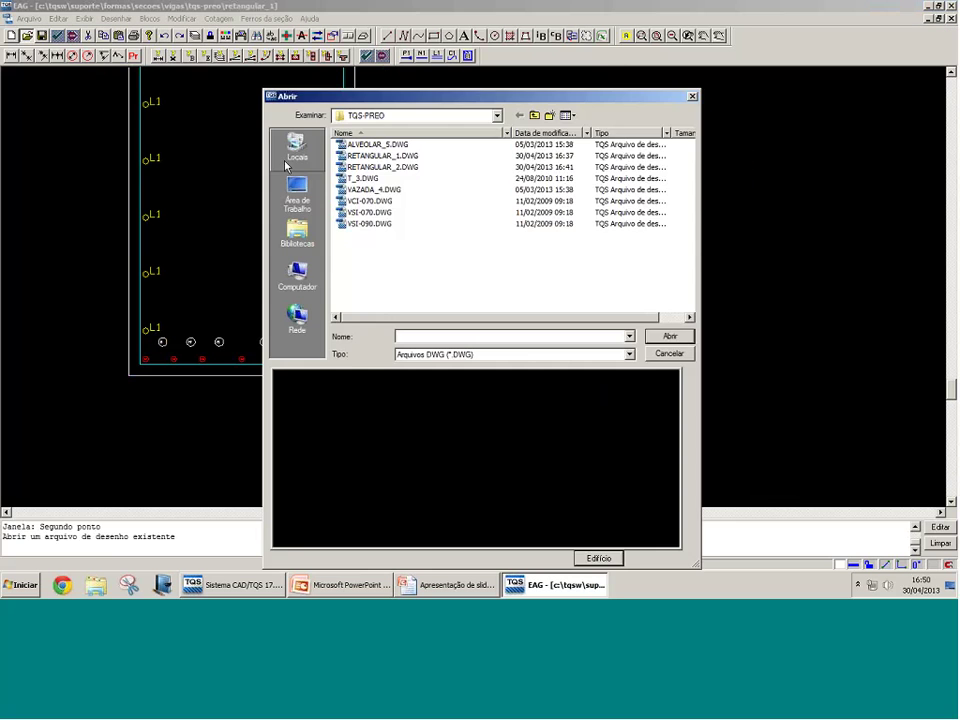
double_click(382, 190)
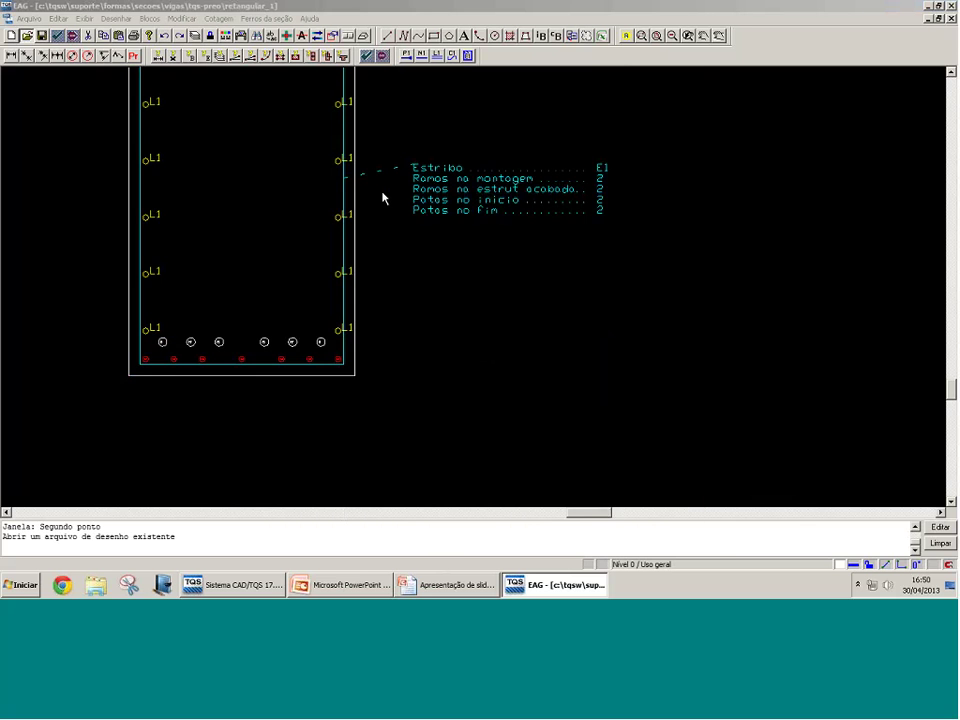
Step: Measure the gap between the two opening lines at the lower edge of the hollow section
scroll(262, 367, "up", 5)
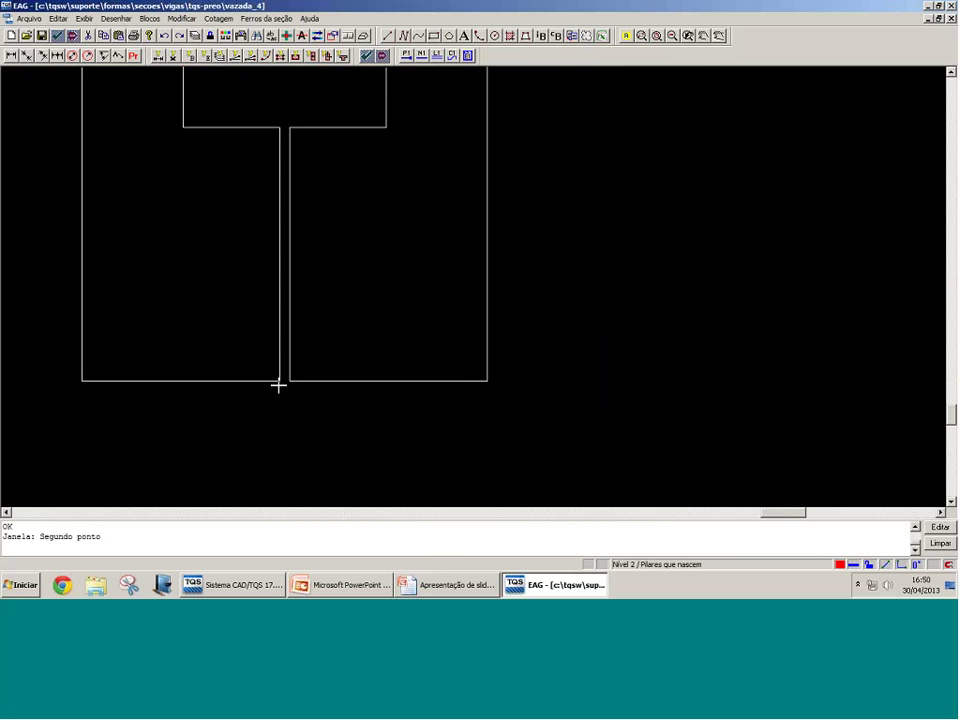
key("e")
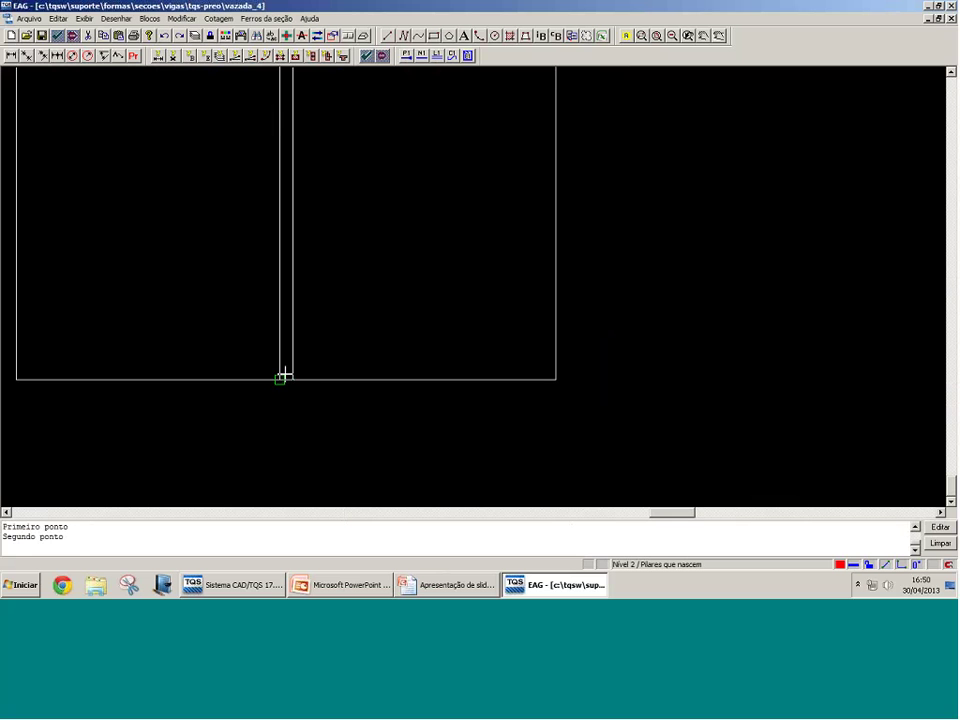
left_click(284, 374)
scroll(294, 367, "down", 2)
left_click(294, 367)
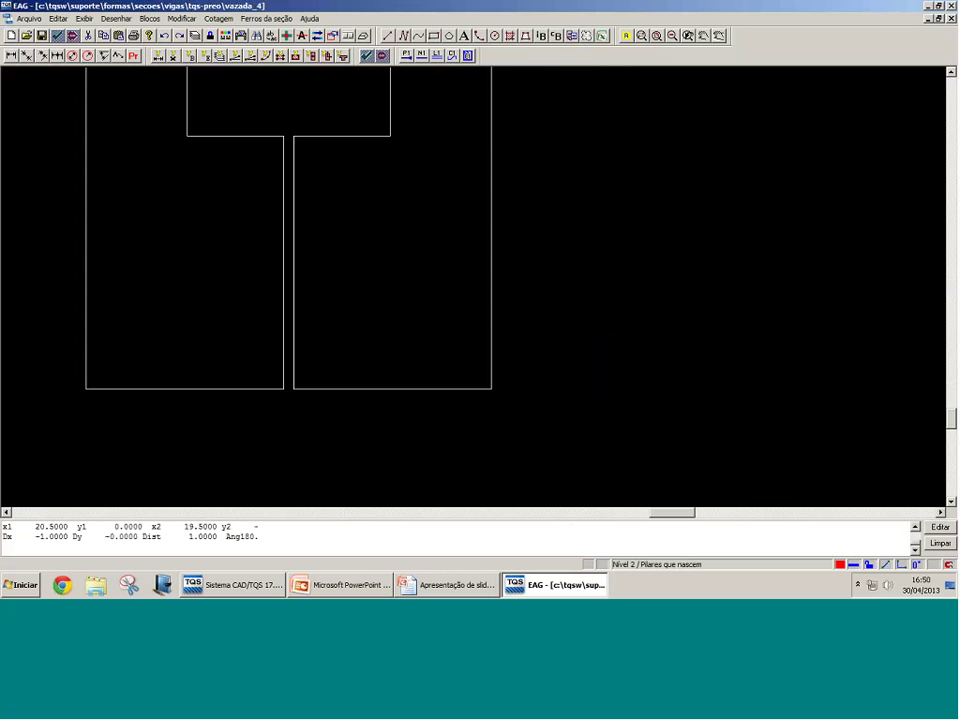
Step: Compare the hollow section with the slide's tips on minimum opening distance and "Refazer intersecções", ending in the EAG editor
left_click(423, 580)
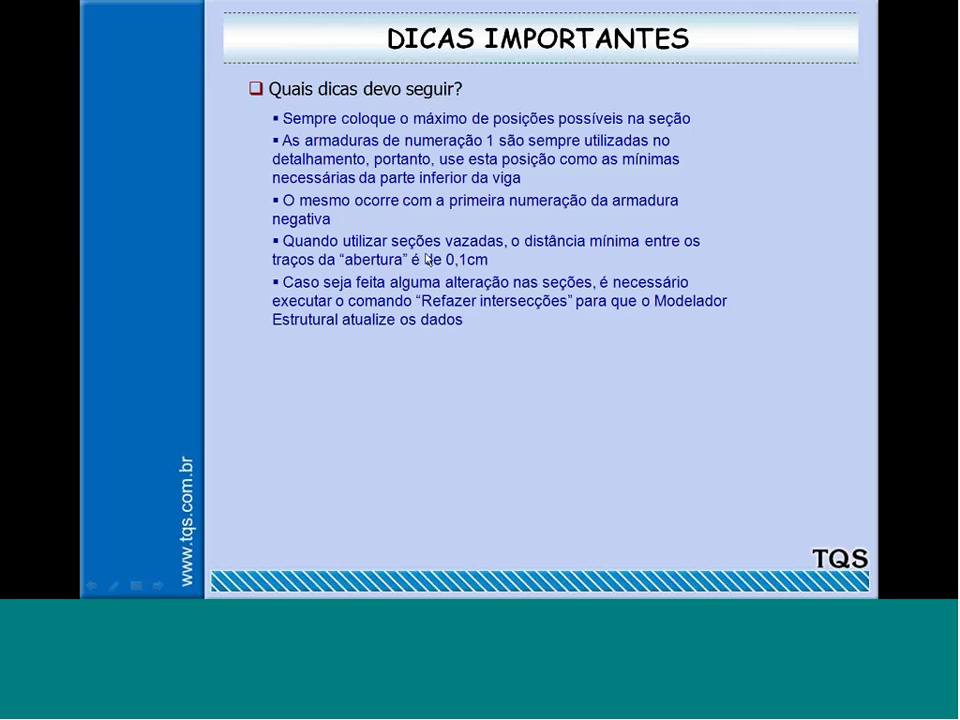
key("super")
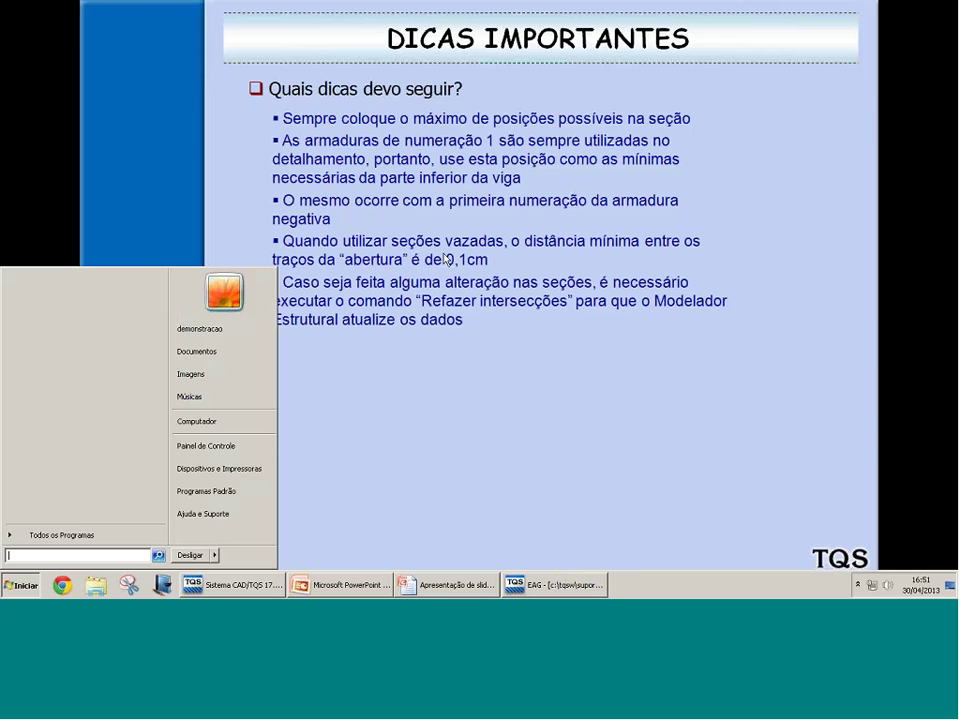
left_click(559, 586)
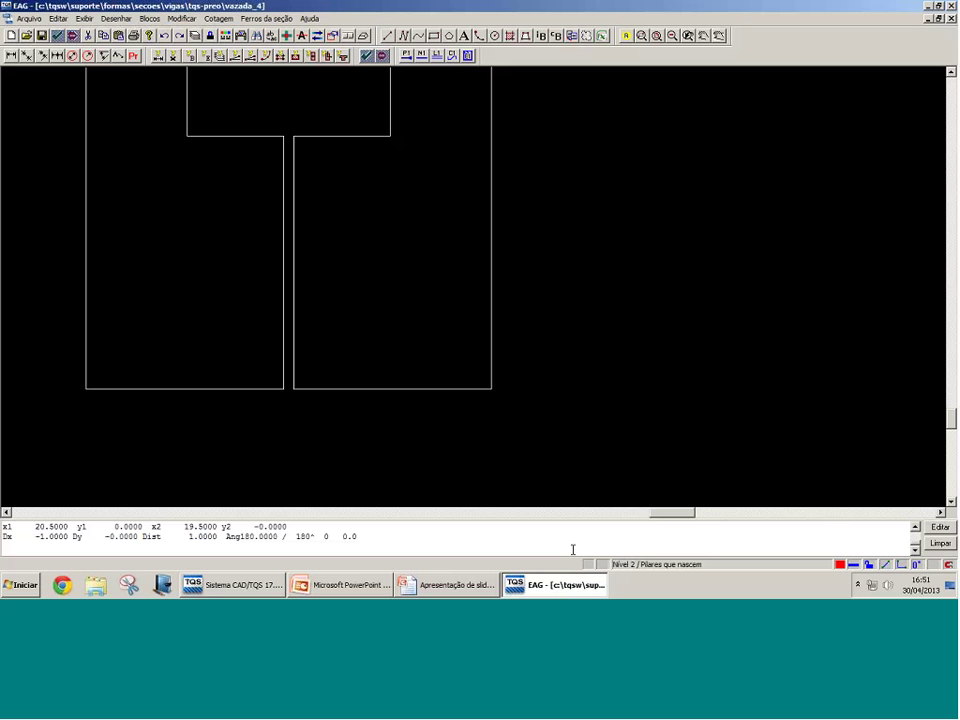
scroll(335, 426, "down", 3)
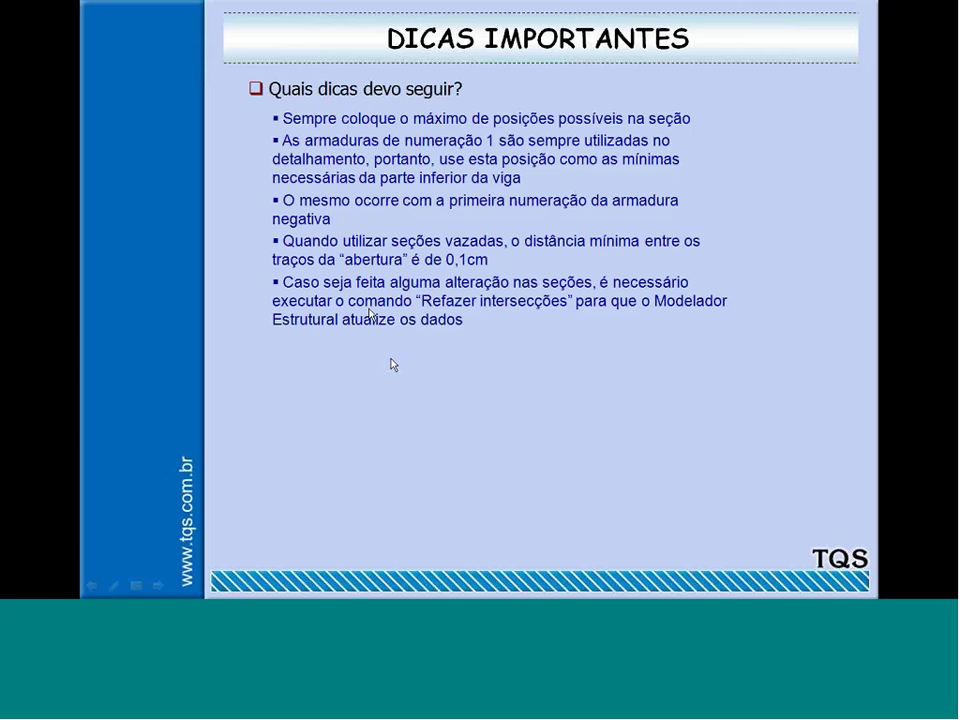
key("super")
left_click(545, 584)
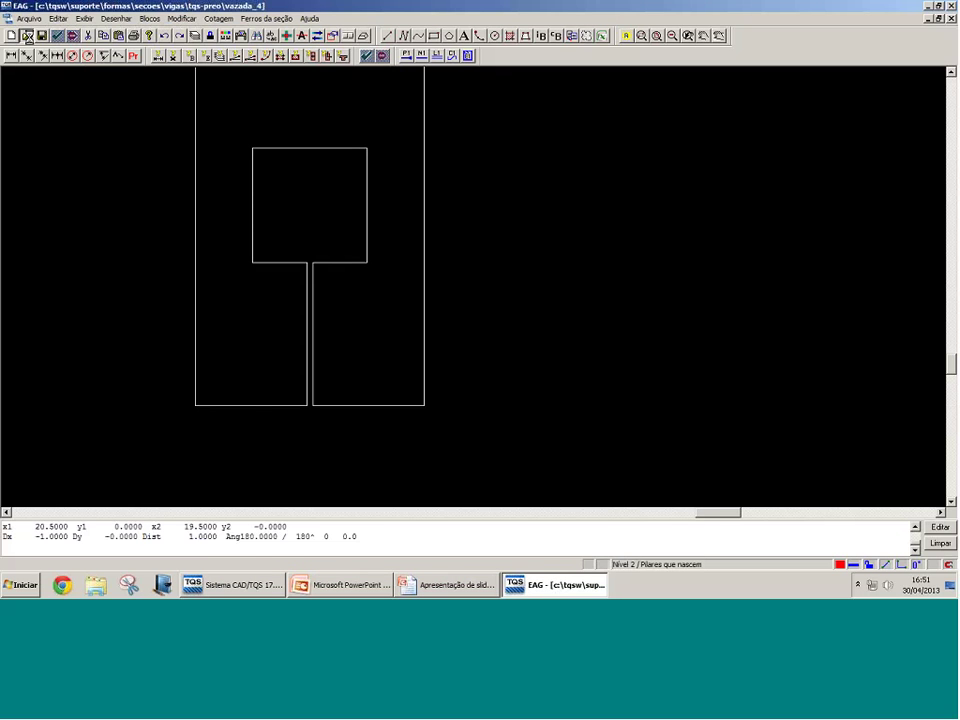
Step: Reopen the rectangular section drawing RETANGULAR_1.DWG from the TQS-PREO folder and dismiss the message
left_click(27, 35)
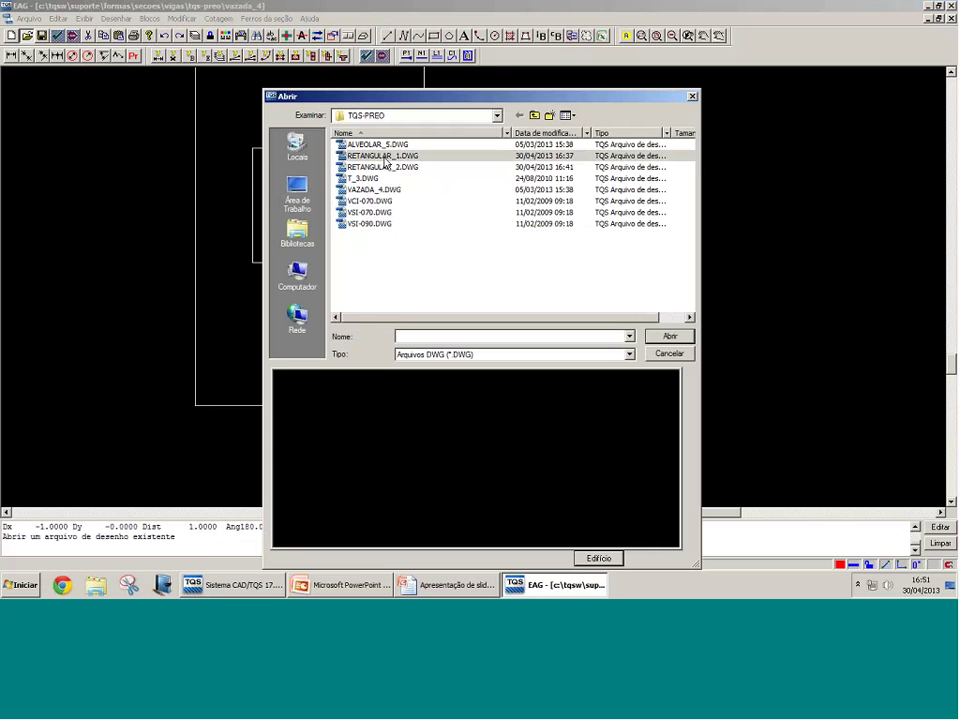
double_click(384, 157)
left_click(588, 327)
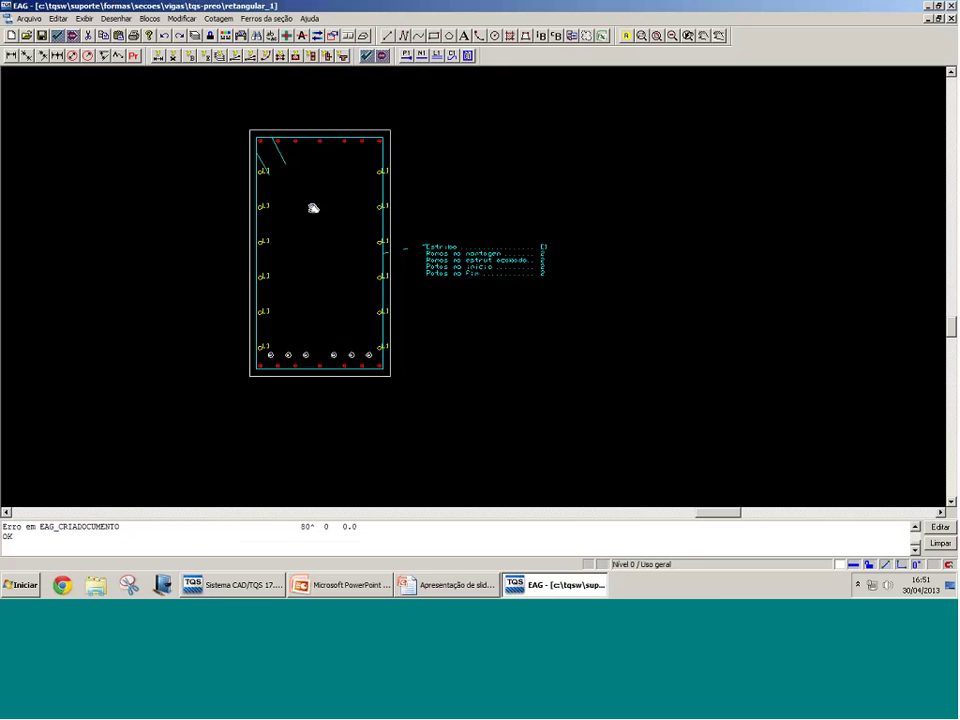
Step: Copy the two P3 strand positions upward to form a second row, and save and close the RETANGULAR_1 section drawing
scroll(341, 199, "up", 6)
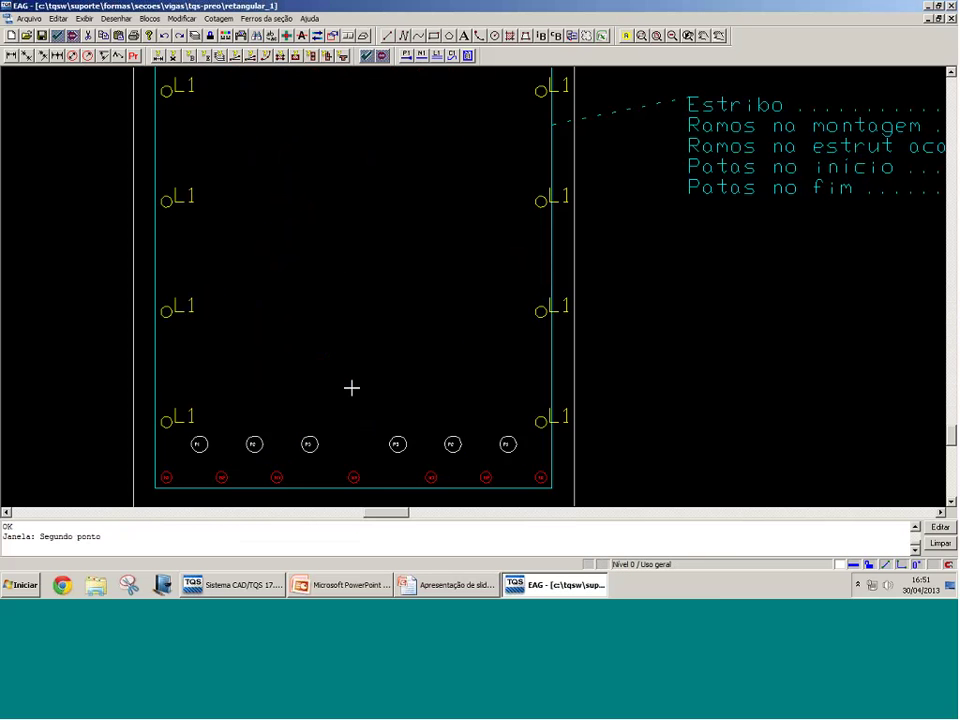
scroll(352, 388, "up", 3)
key("c")
left_click(271, 444)
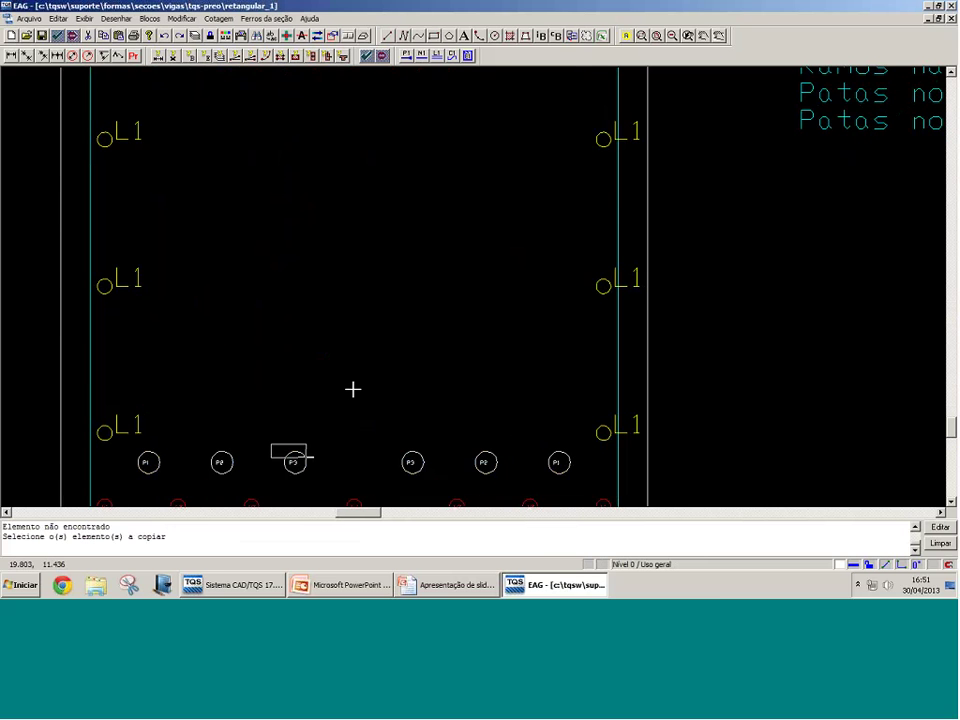
left_click(431, 478)
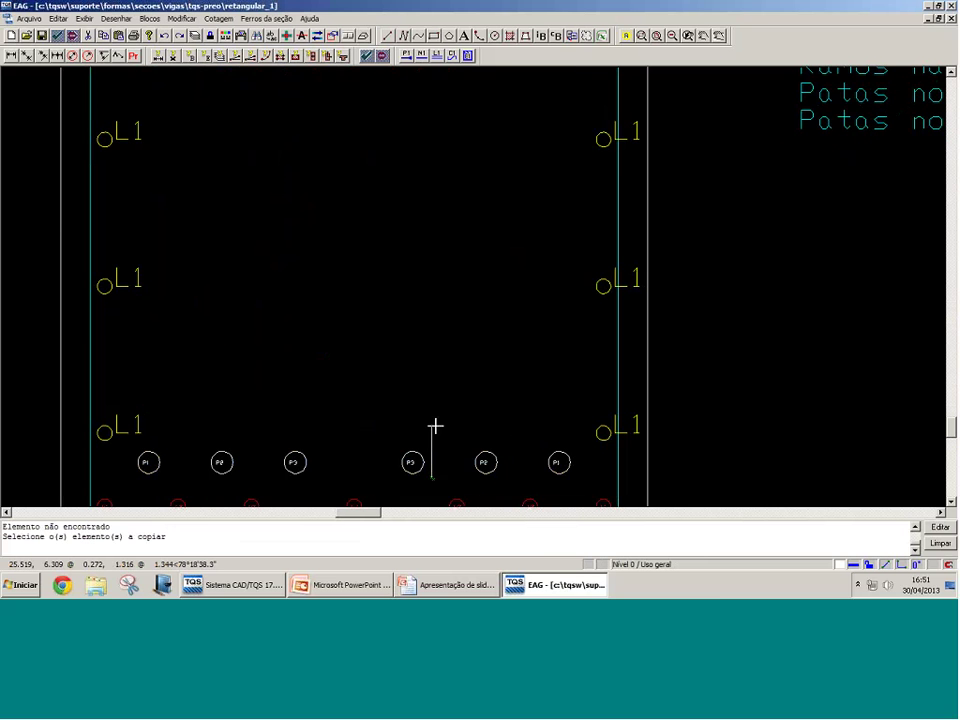
scroll(306, 373, "down", 3)
scroll(312, 390, "up", 2)
left_click(330, 390)
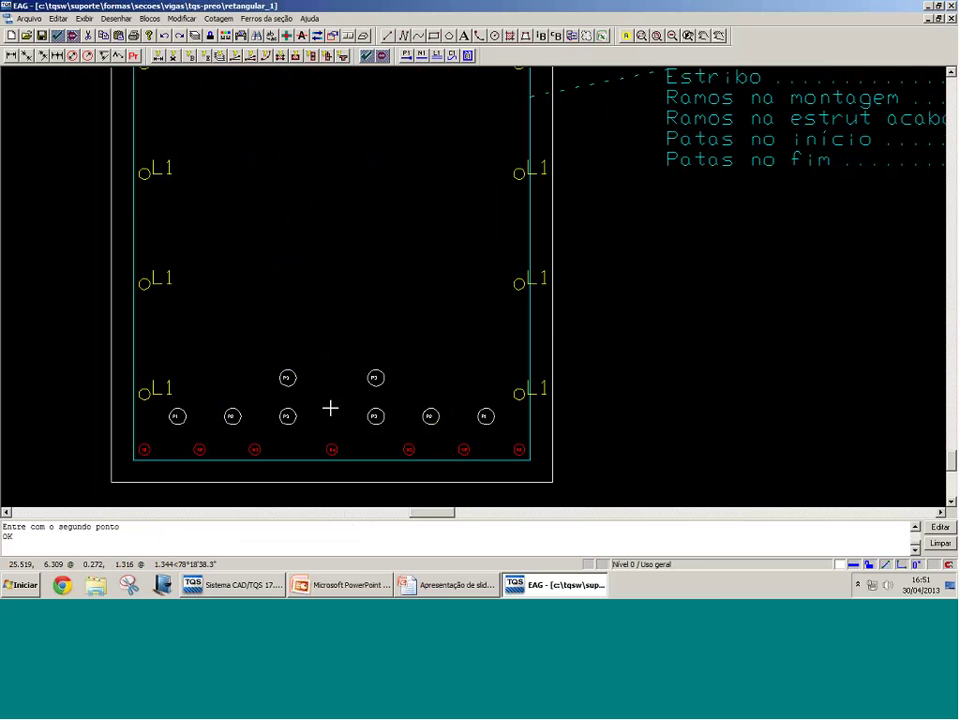
scroll(330, 408, "down", 2)
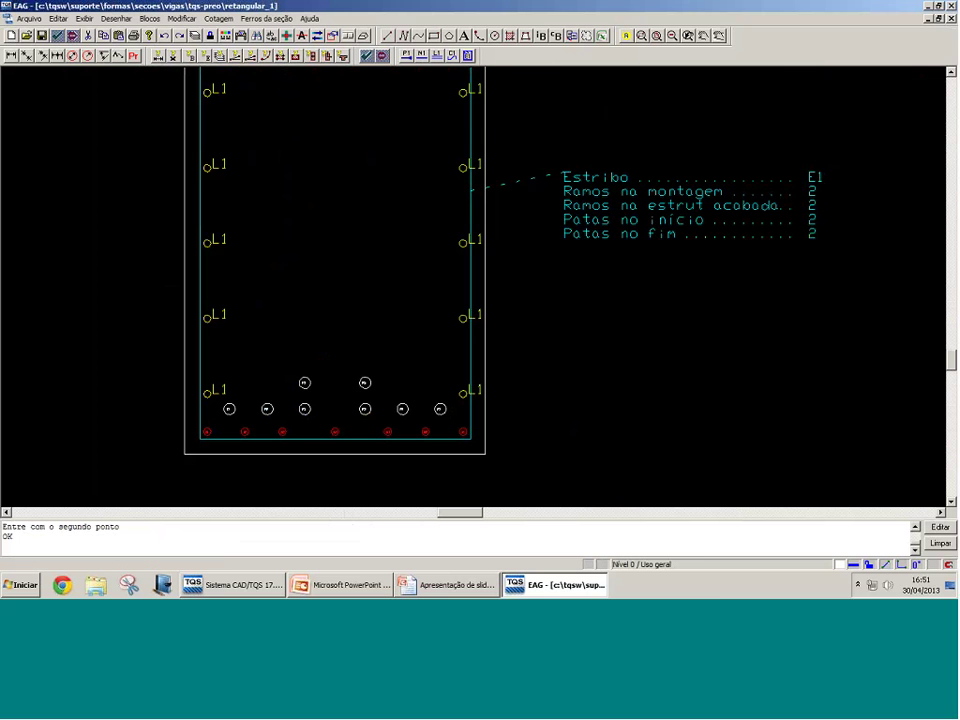
key("alt+F4")
left_click(387, 379)
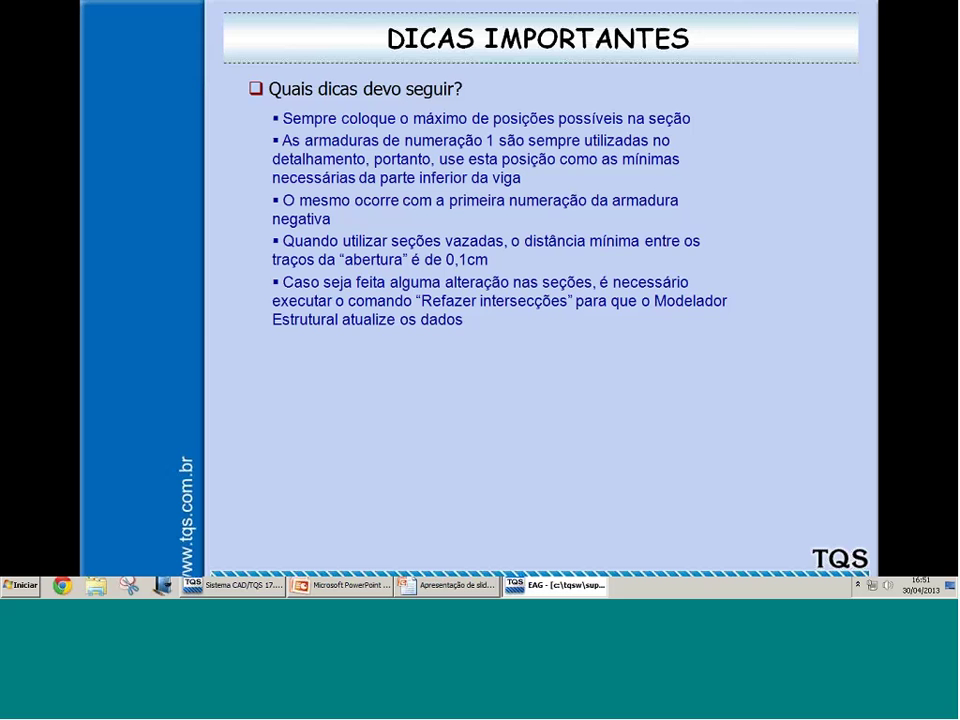
Step: Switch to the TQS manager and open the PISO1 floor model in the Modelador Estrutural
key("super")
left_click(243, 585)
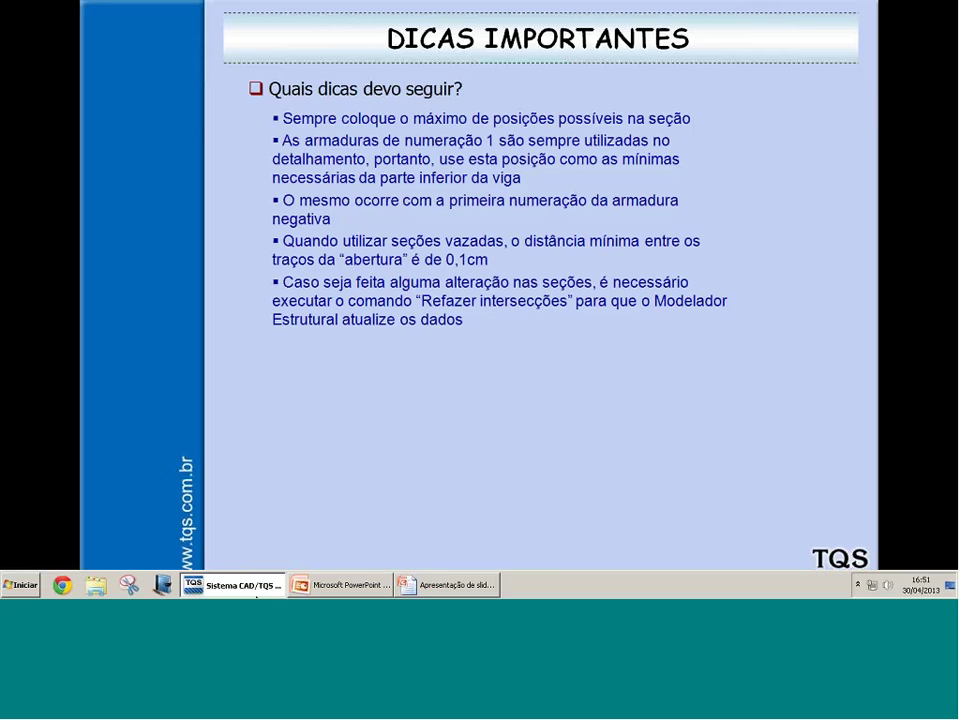
left_click(76, 228)
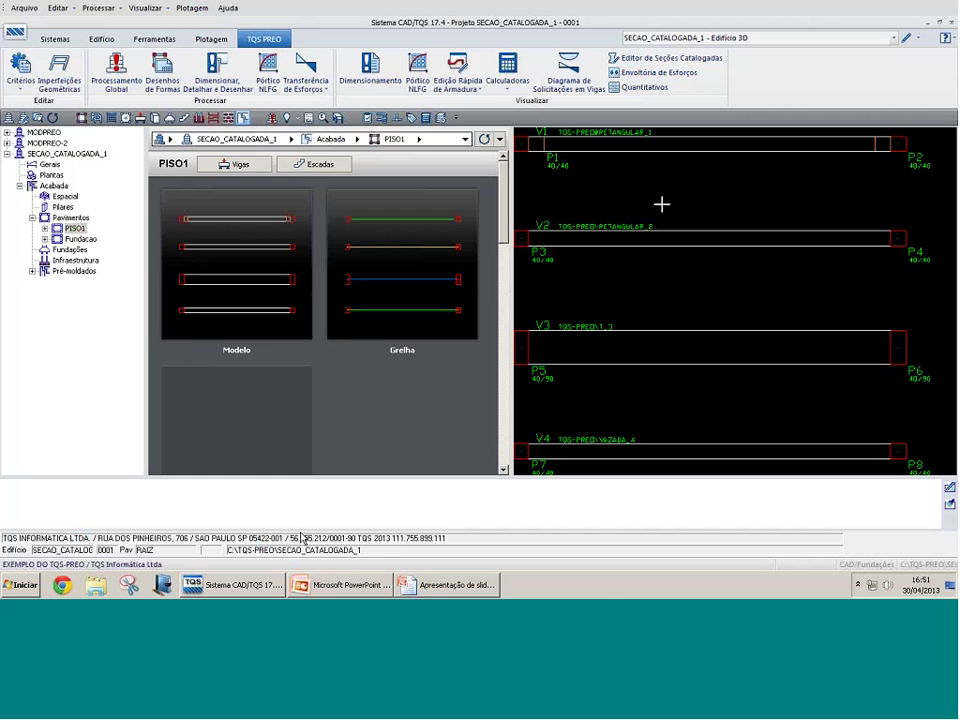
double_click(662, 204)
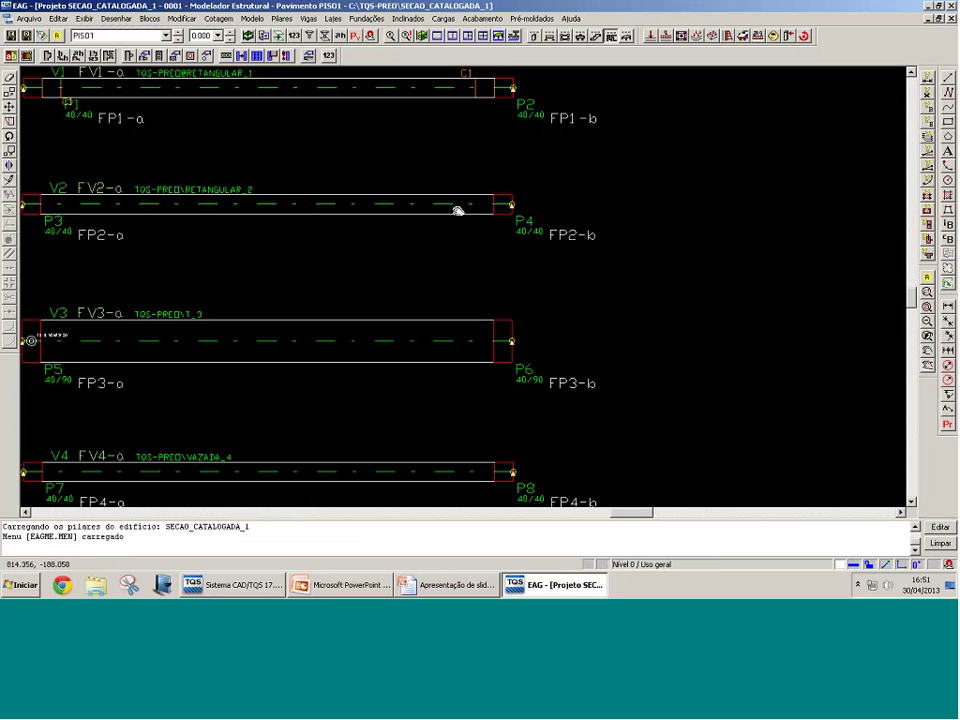
Step: Check the catalogued DWG section TQS-PREO@RETANGULAR_1 in beam V1's precast data, leaving the data unchanged
middle_click_drag(458, 210, 566, 292)
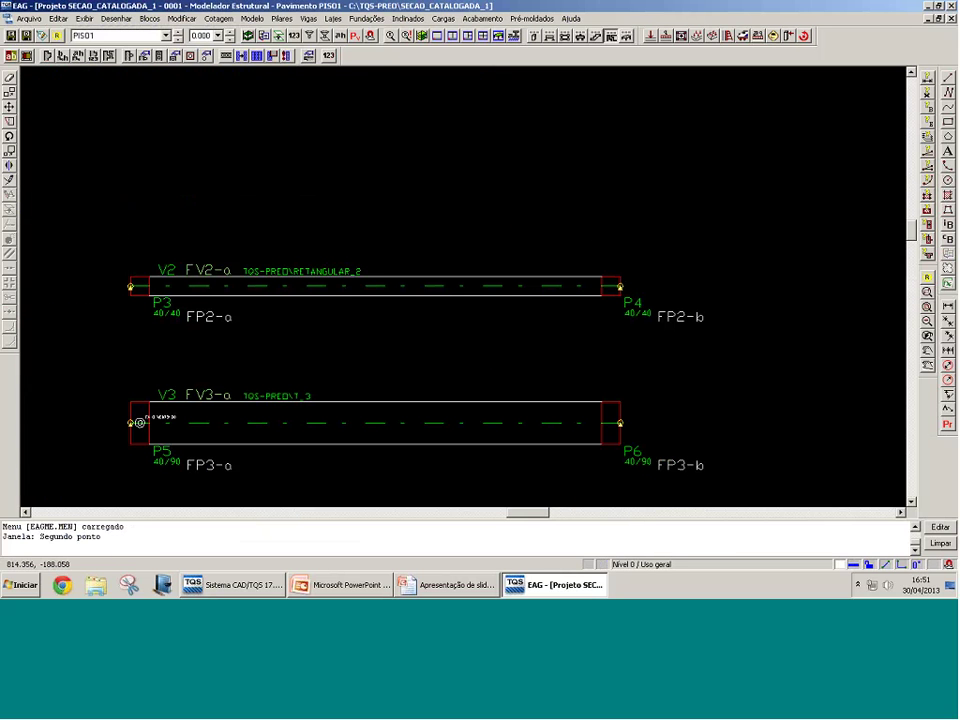
left_click(167, 143)
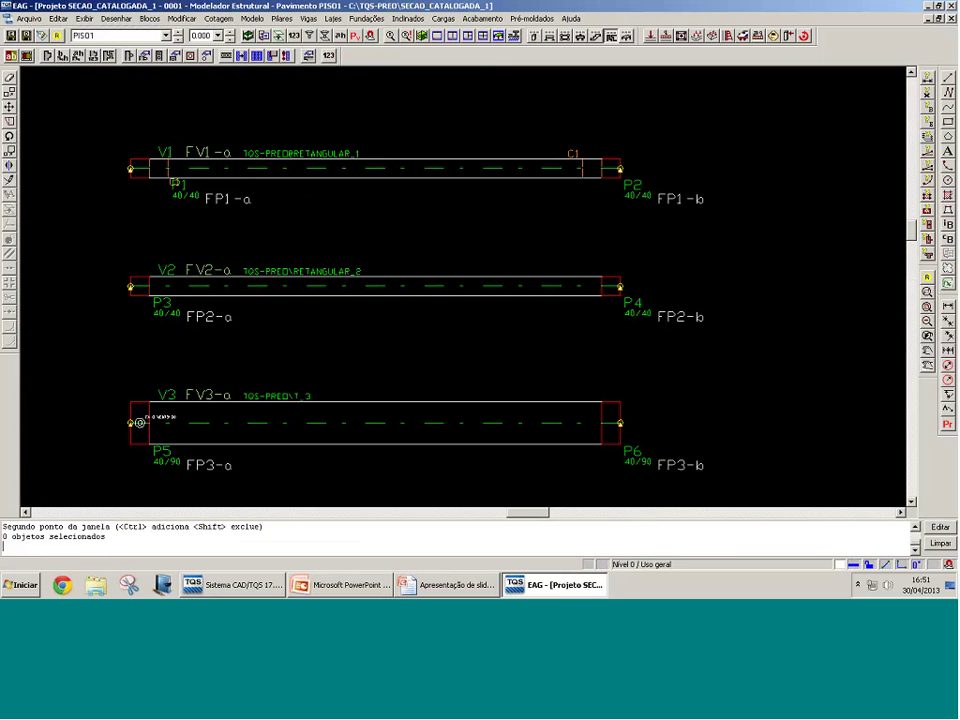
double_click(167, 141)
left_click(530, 333)
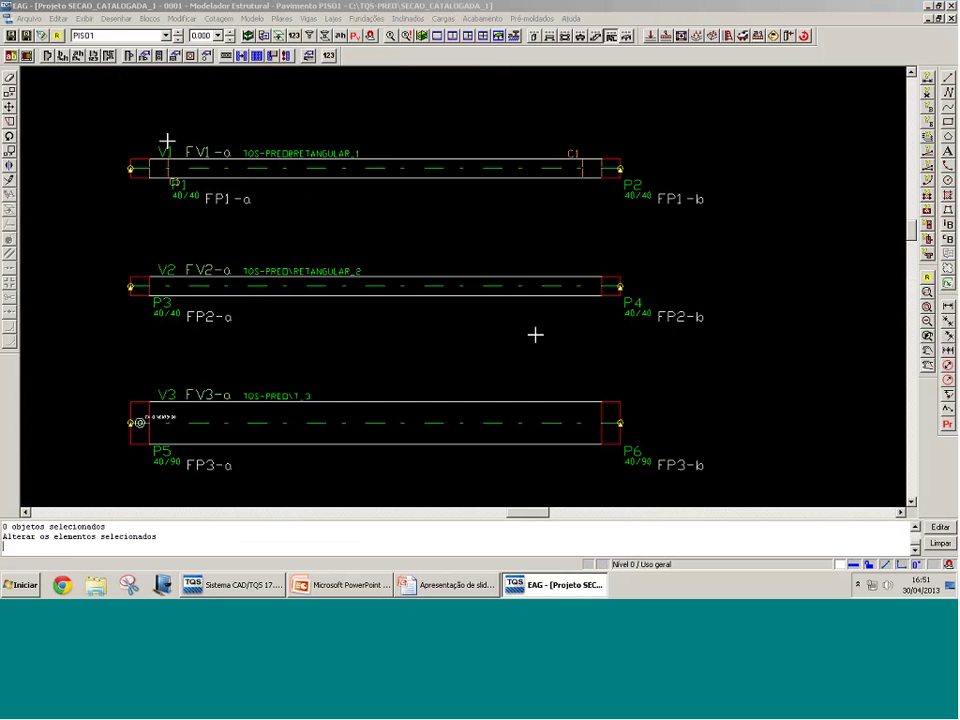
left_click(628, 167)
left_click(426, 208)
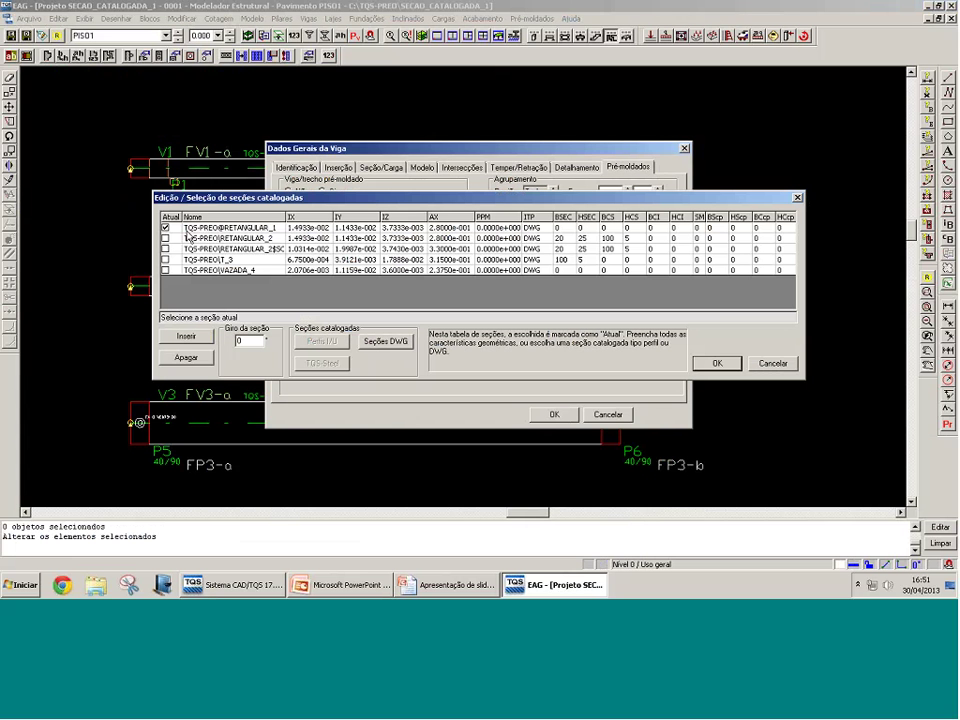
left_click(229, 228)
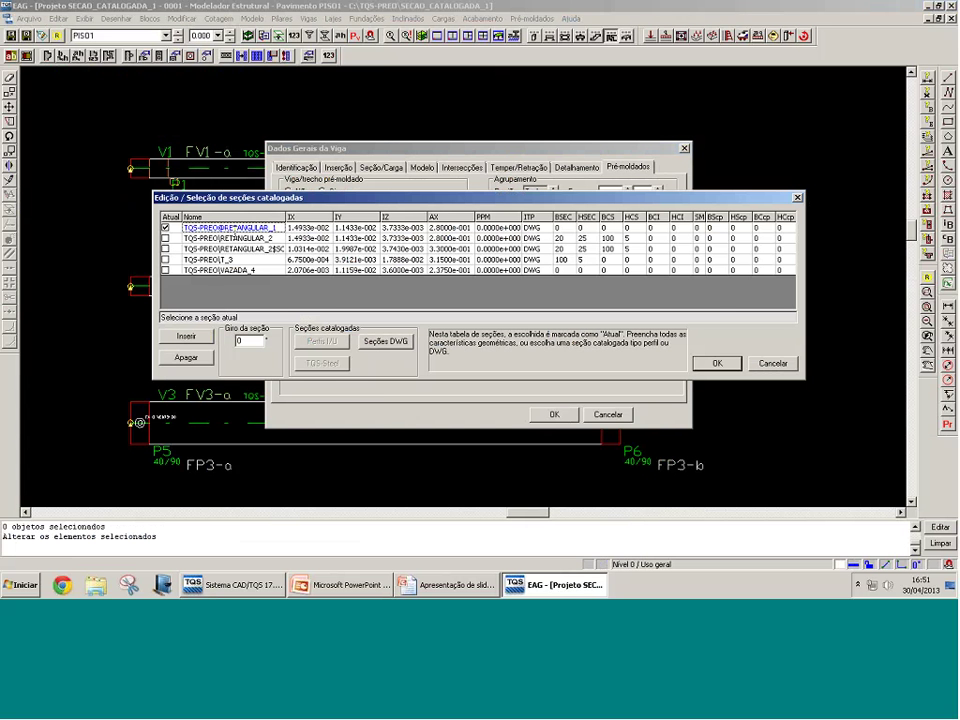
left_click(386, 341)
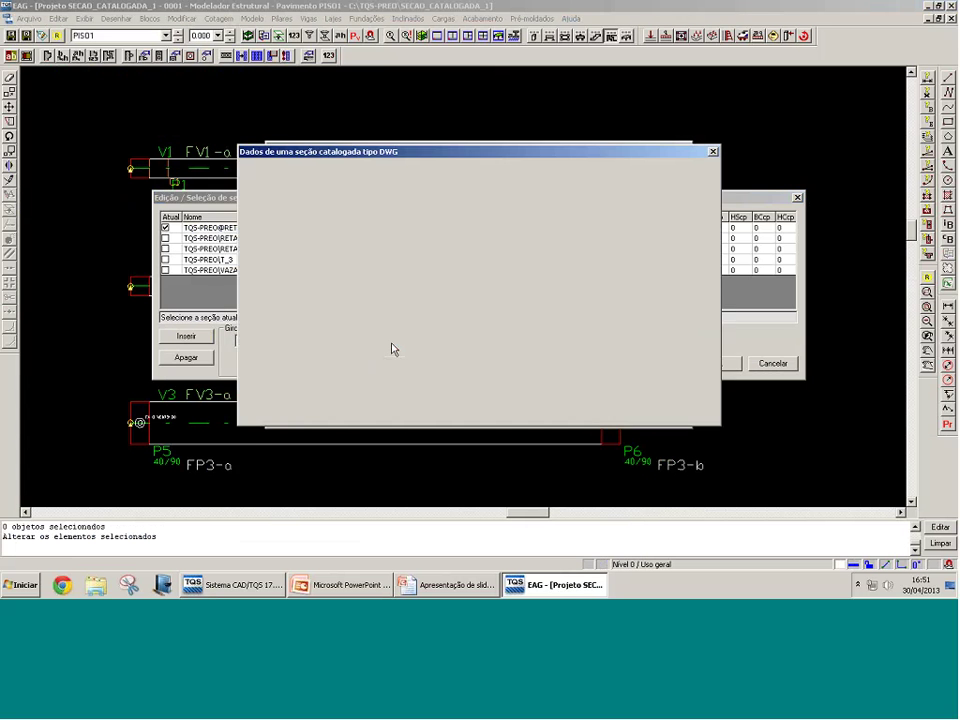
key("Return")
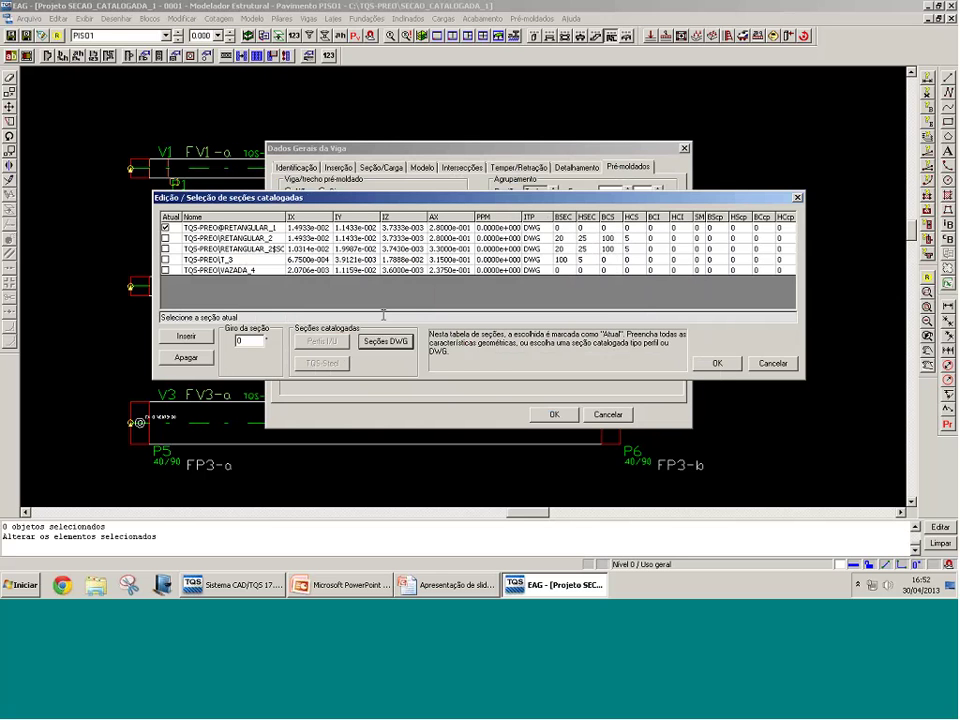
key("Escape")
key("Escape")
scroll(286, 225, "down", 2)
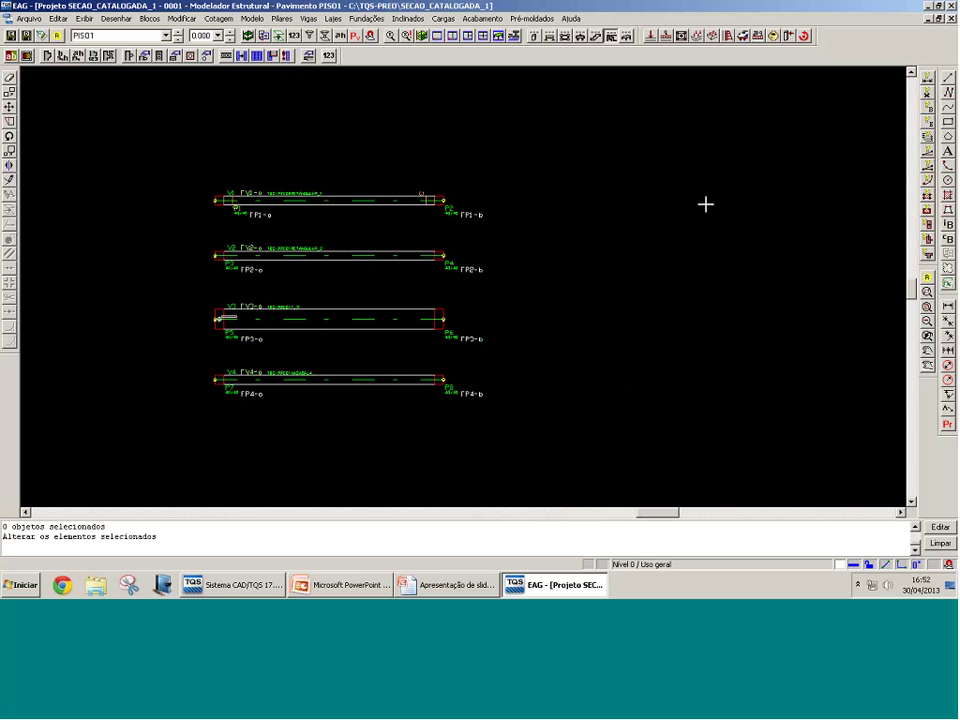
left_click(9, 92)
left_click(129, 94)
left_click(554, 226)
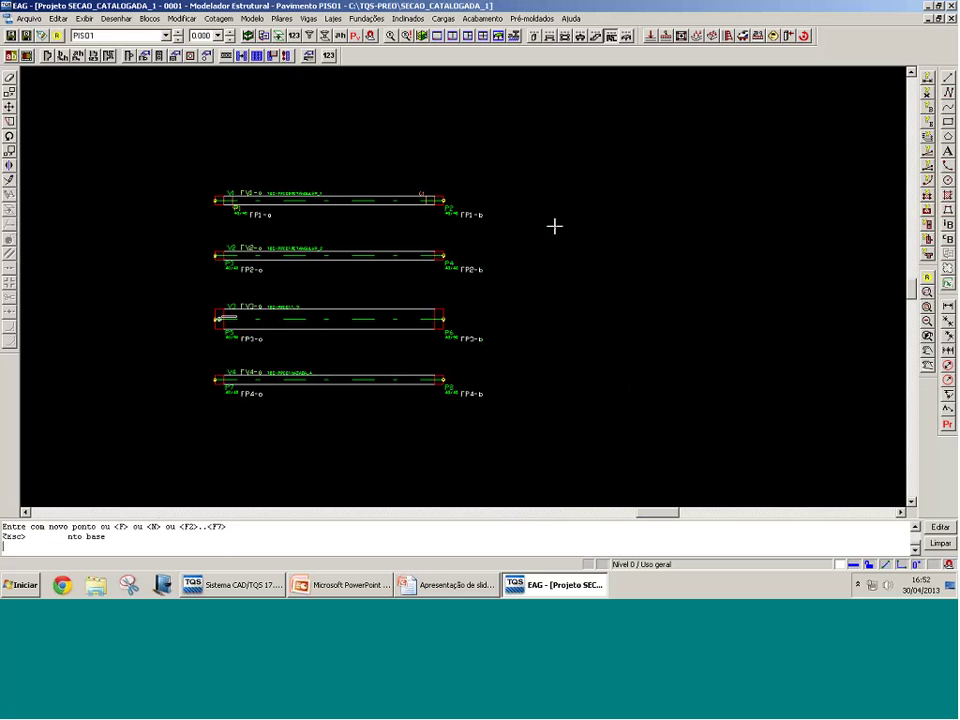
Step: Reopen beam V1's catalogued section list and preview the project's DWG section of the current entry
left_click(520, 332)
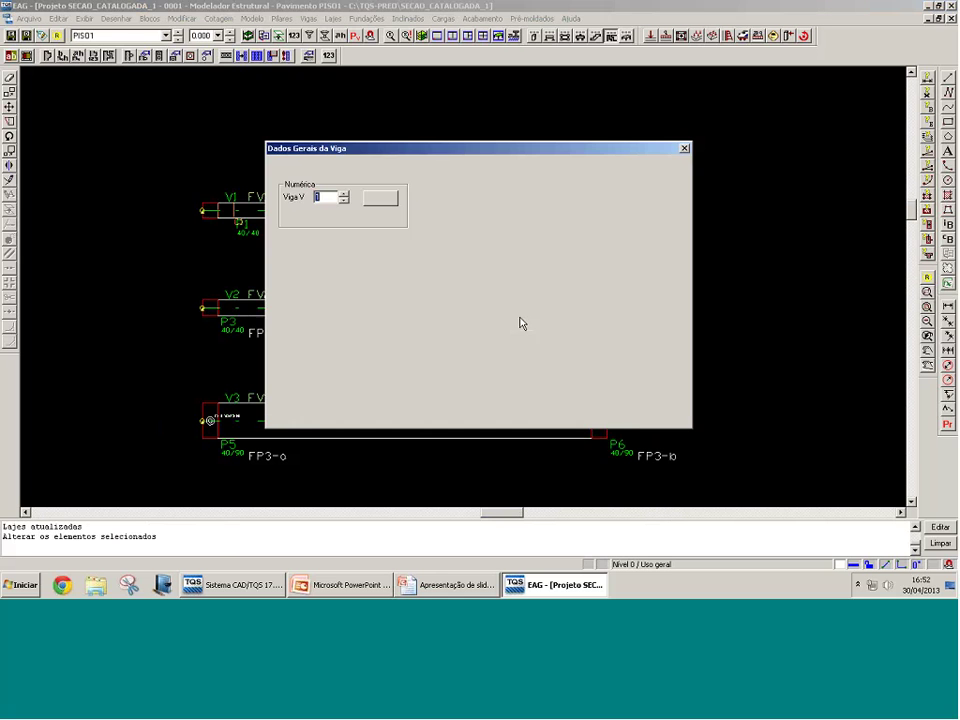
left_click(622, 168)
left_click(431, 211)
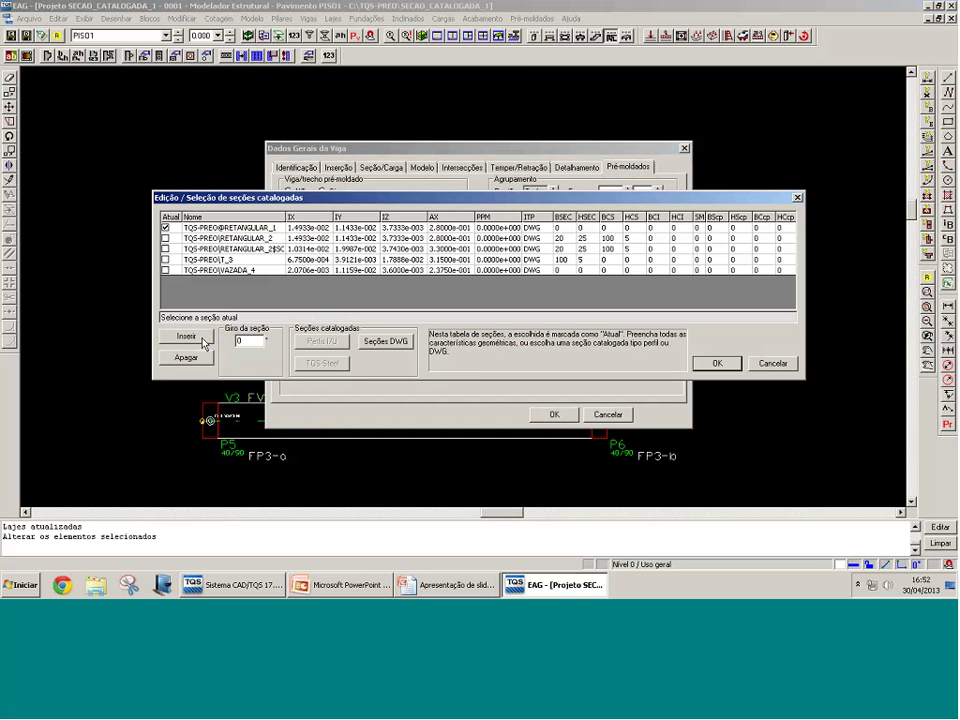
left_click(392, 342)
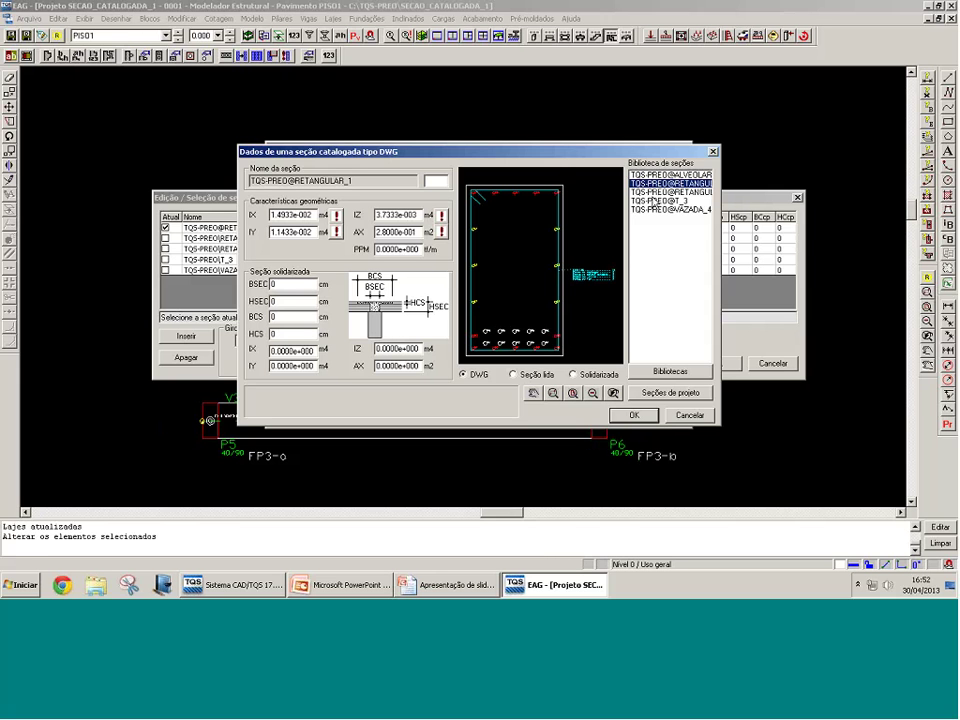
left_click(687, 417)
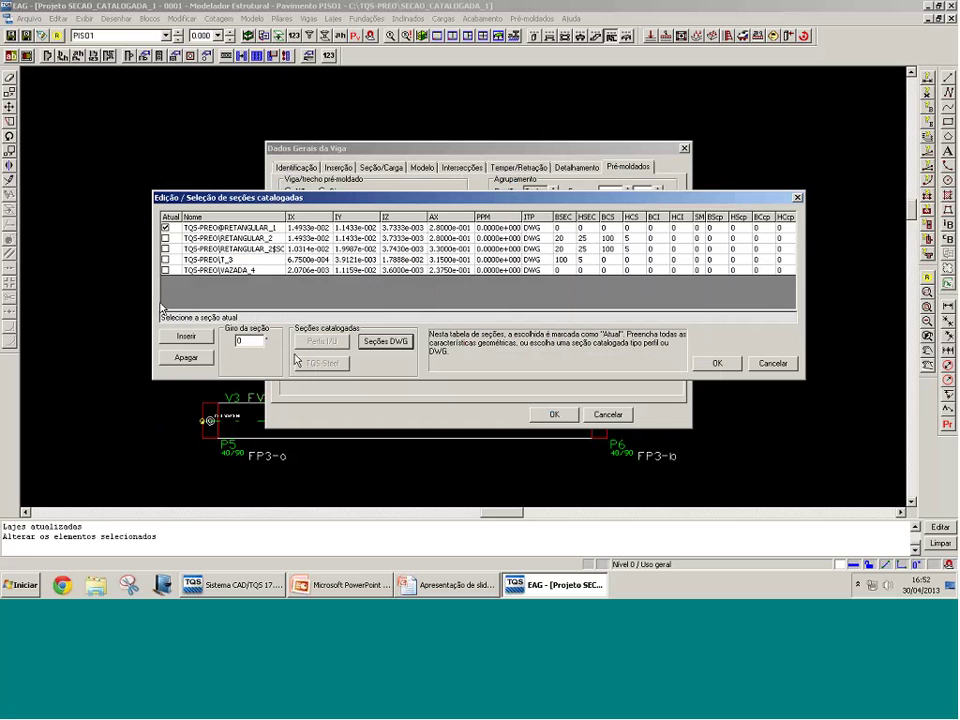
Step: Insert a new entry in beam V1's section list using RETANGULAR_1 from the TQS-PREO library
left_click(186, 336)
left_click(275, 284)
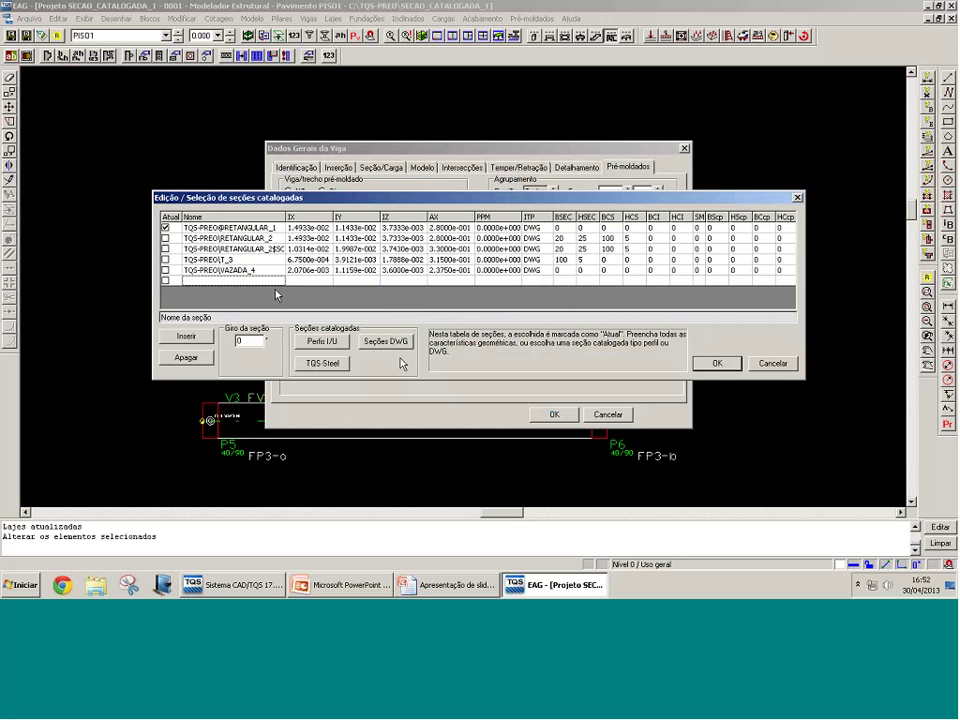
left_click(388, 343)
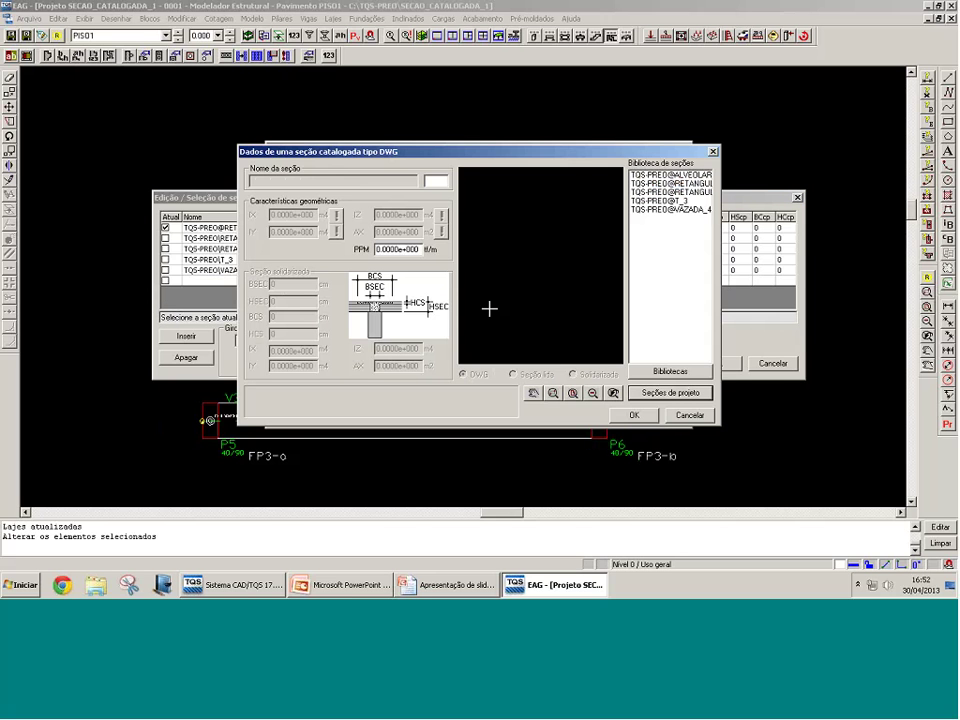
left_click(651, 369)
double_click(432, 251)
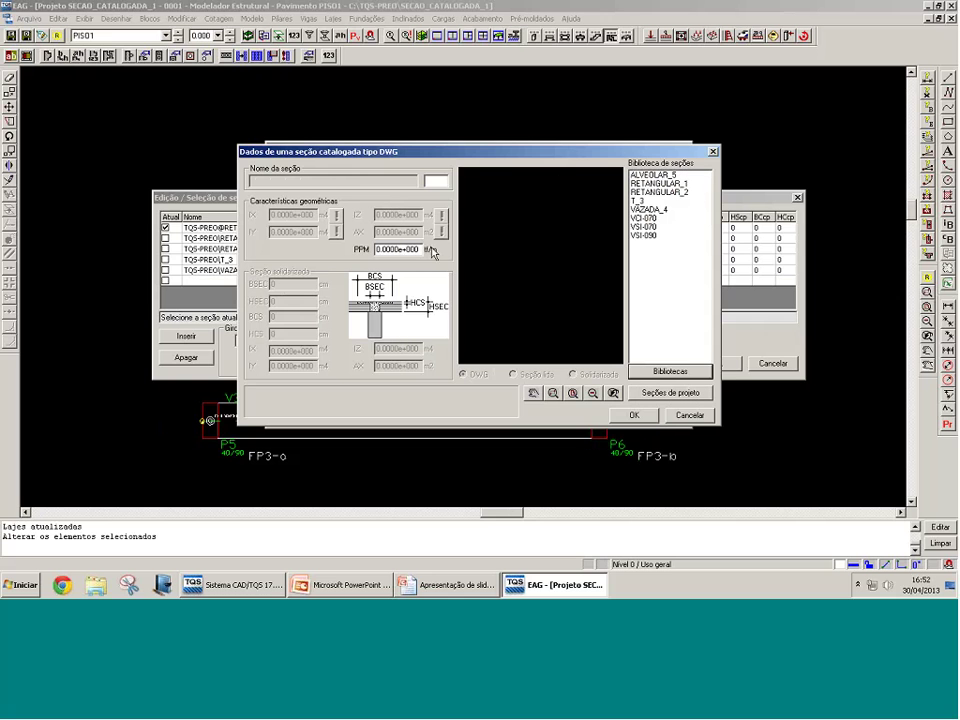
left_click(658, 183)
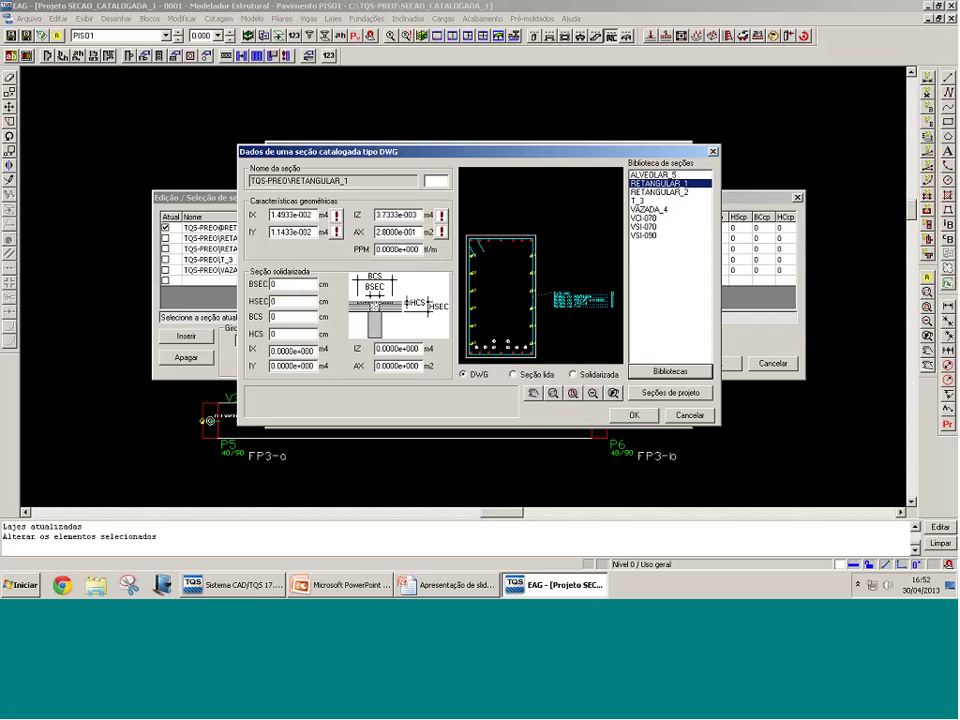
left_click(634, 414)
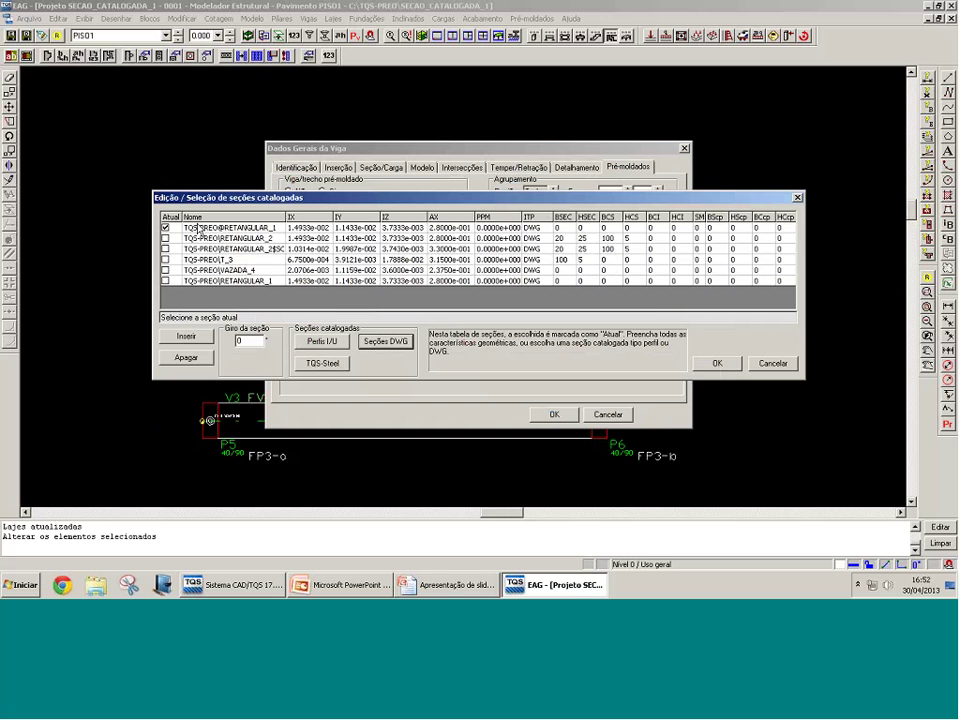
Step: Make TQS-PREO\RETANGULAR_1 the current section of beam V1 and apply the beam data
left_click(166, 281)
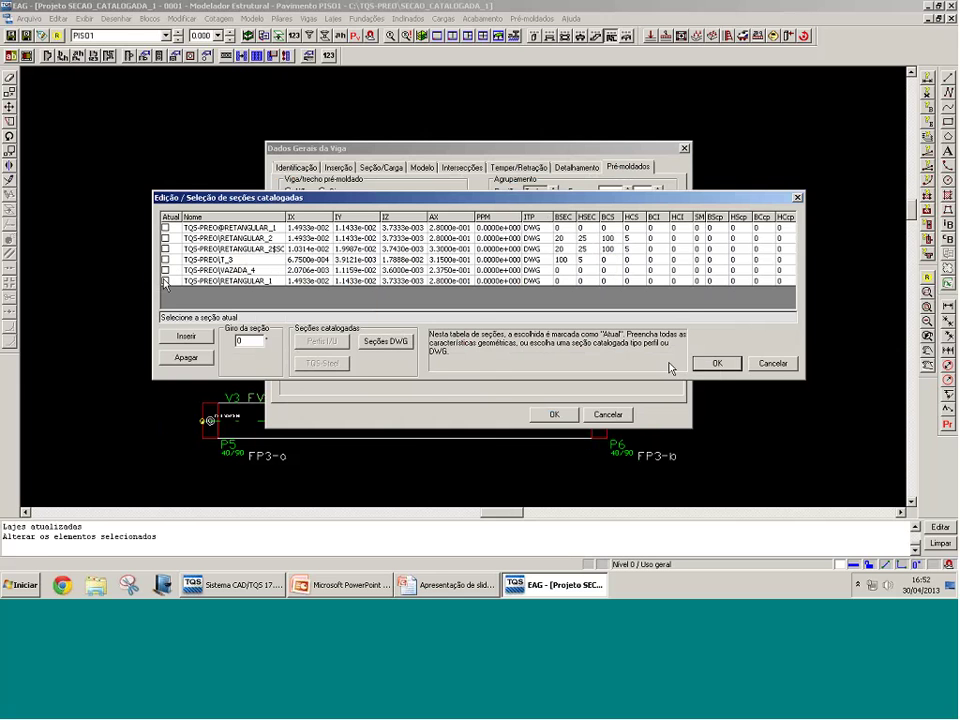
key("Return")
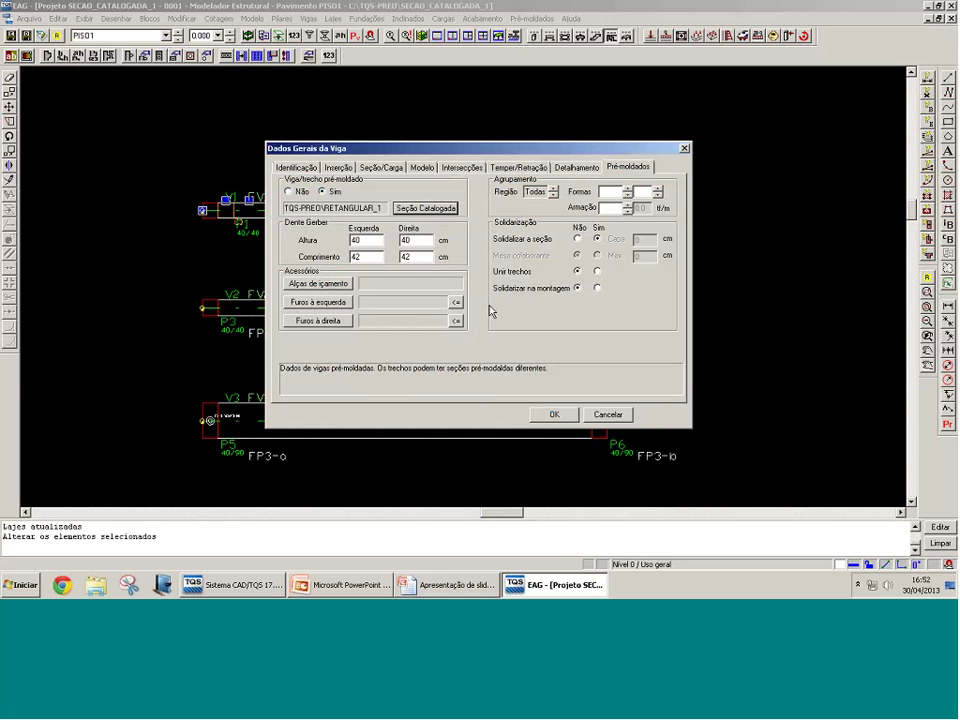
left_click(555, 413)
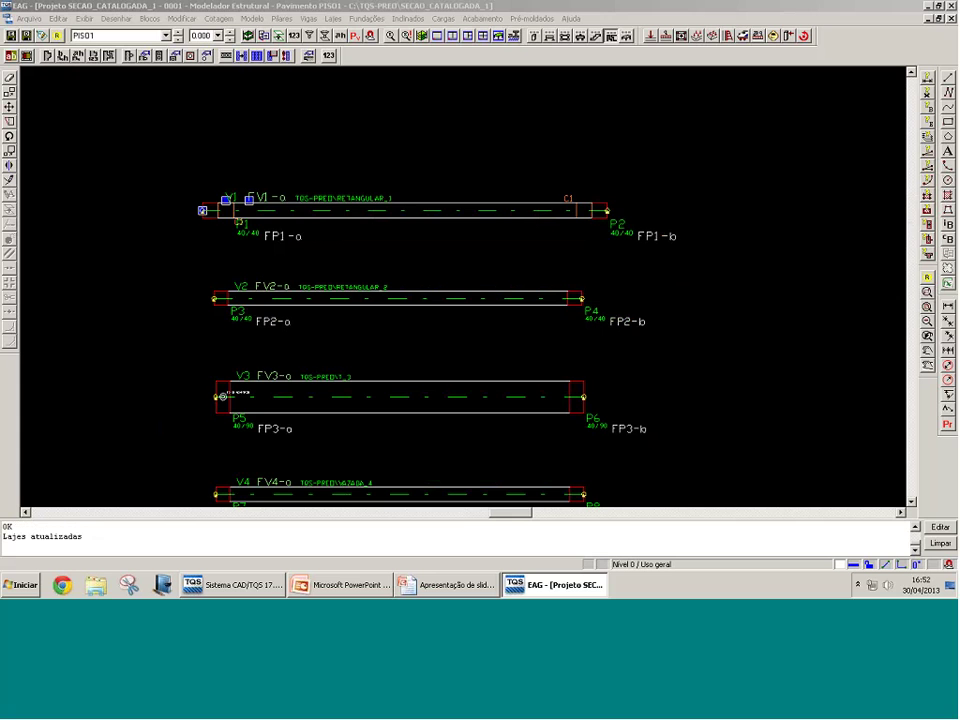
Step: Switch to the TQS manager and open RETANGULAR_1.DWG from VIGAS\TQS-PREO in the Editor de Seções Catalogadas
left_click(256, 587)
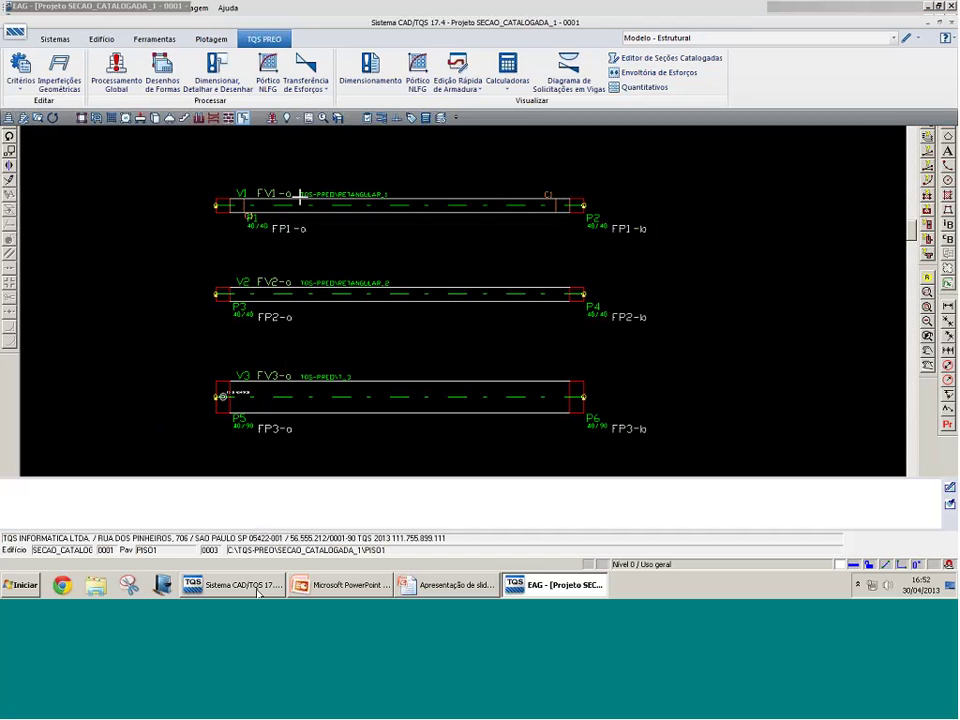
left_click(665, 58)
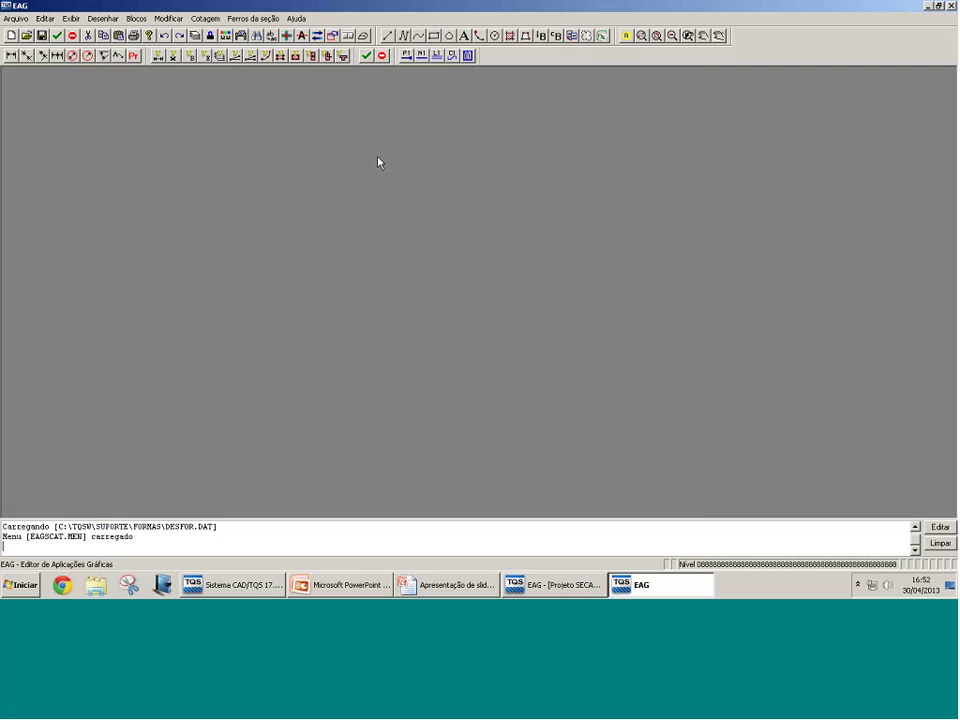
double_click(369, 179)
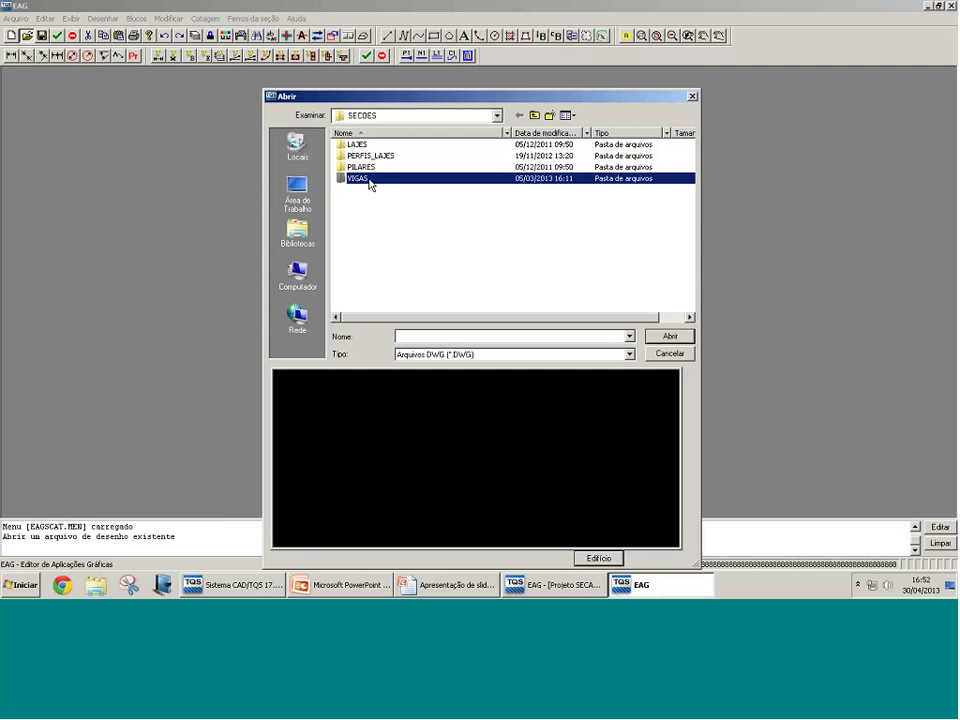
double_click(366, 200)
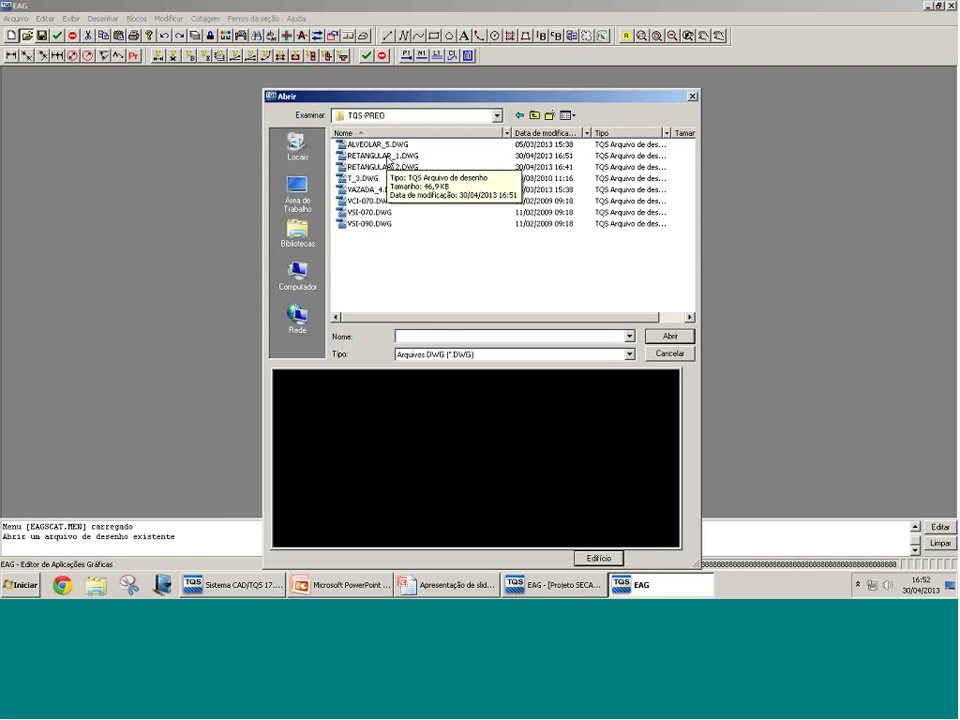
double_click(386, 157)
Step: Copy the upper pair of bottom cables in RETANGULAR_1.DWG to a new row above, and close the drawing saving it
middle_click_drag(215, 328, 313, 236)
key("ctrl+c")
left_click(164, 321)
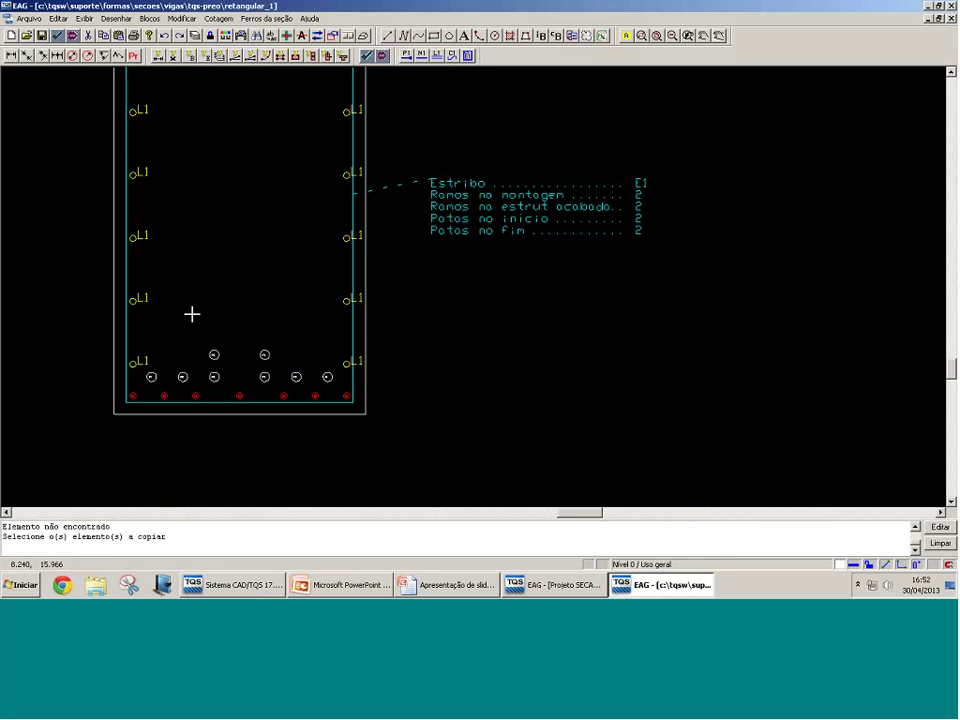
left_click(291, 358)
left_click(927, 5)
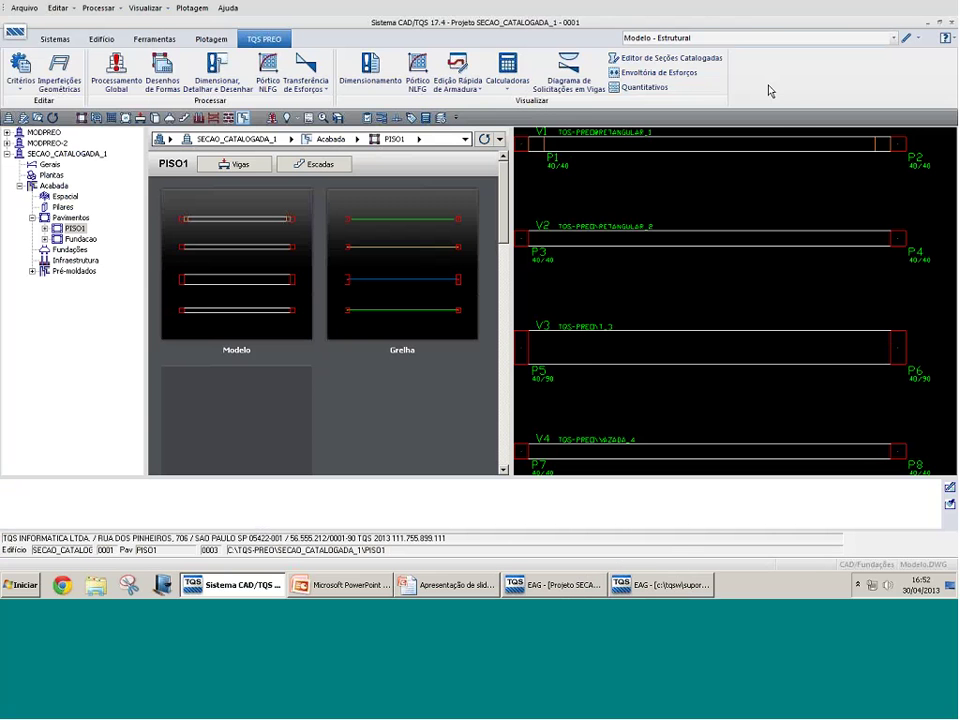
left_click(661, 584)
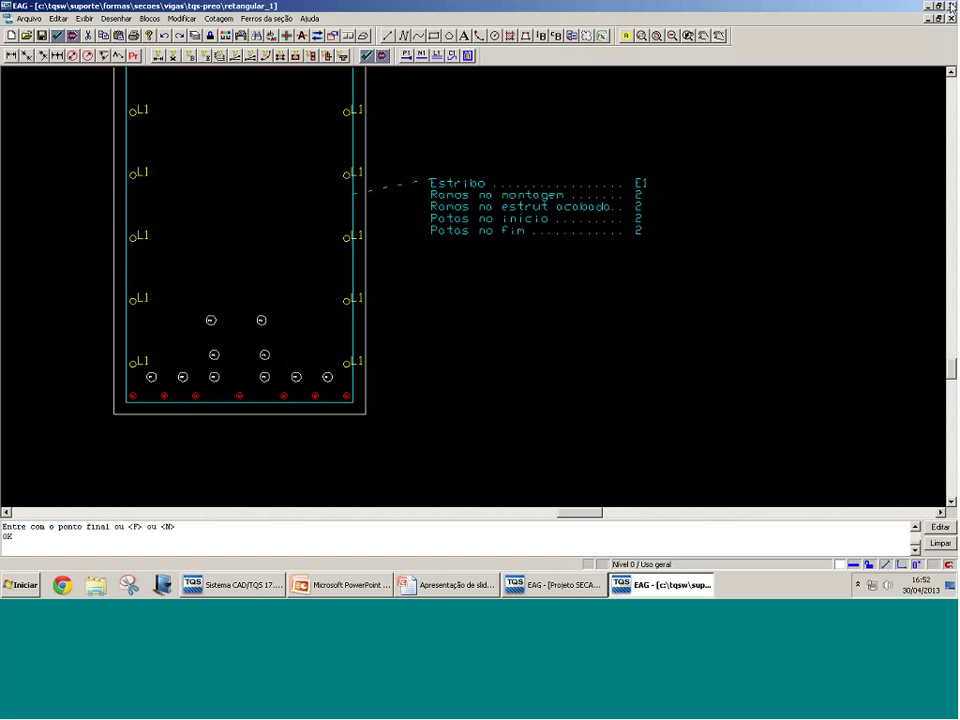
key("alt+F4")
left_click(437, 375)
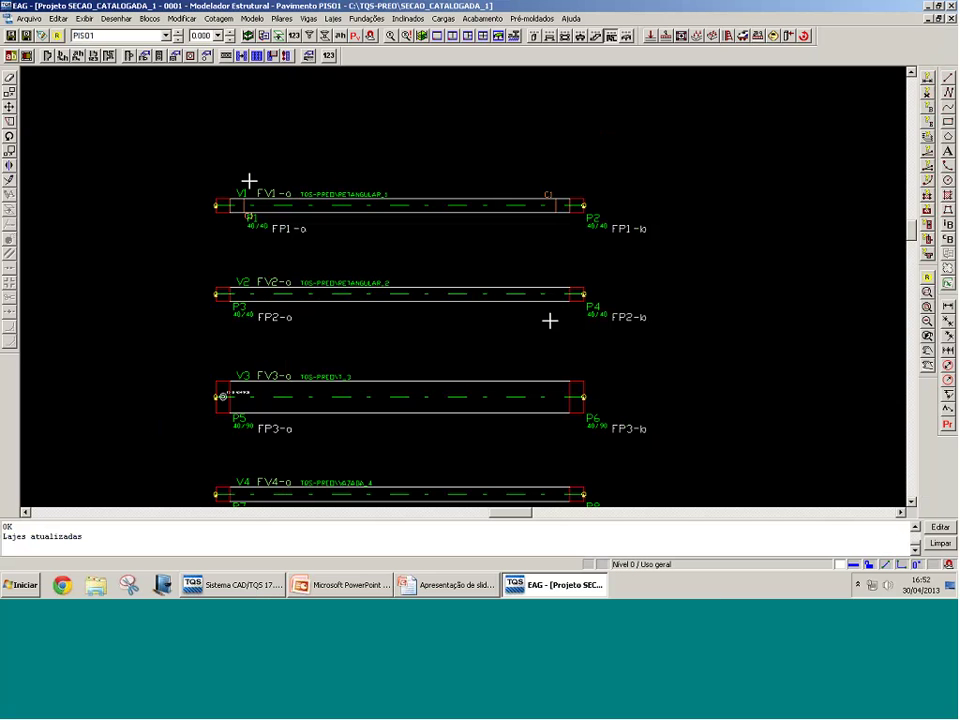
Step: Reopen beam V1's catalogued section list in the Modelador Estrutural and open the current section's DWG data
double_click(249, 181)
left_click(540, 331)
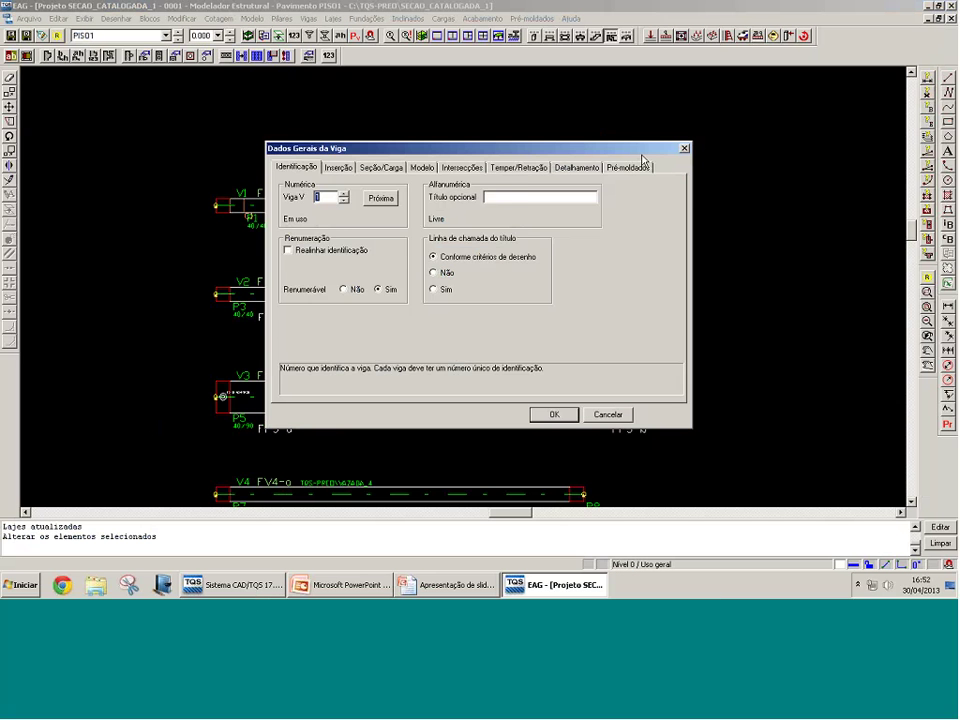
left_click(630, 167)
left_click(425, 208)
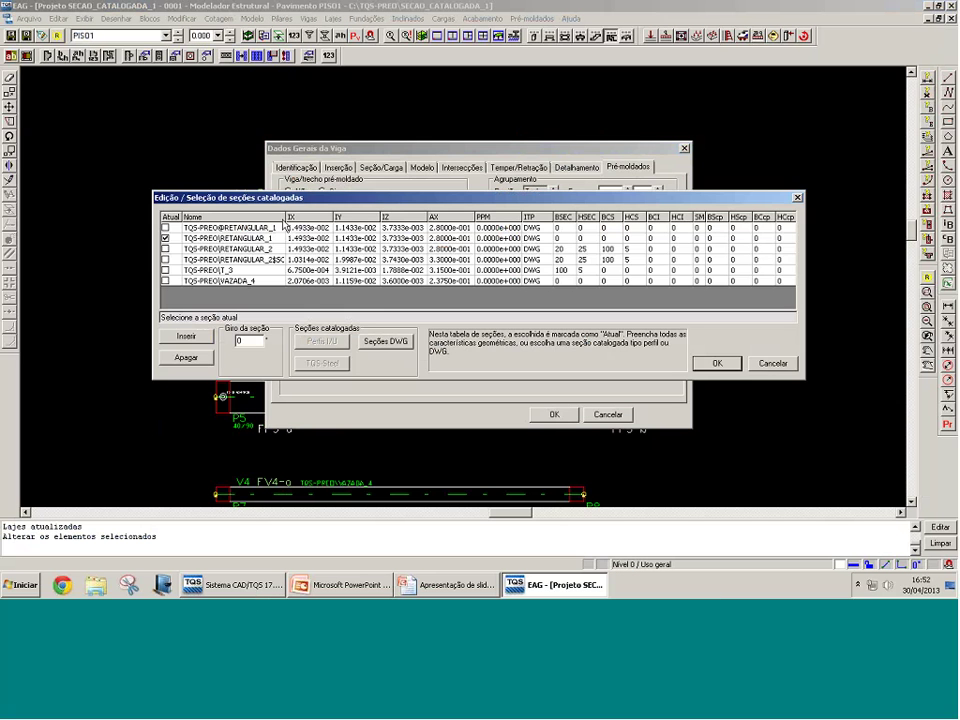
left_click(386, 343)
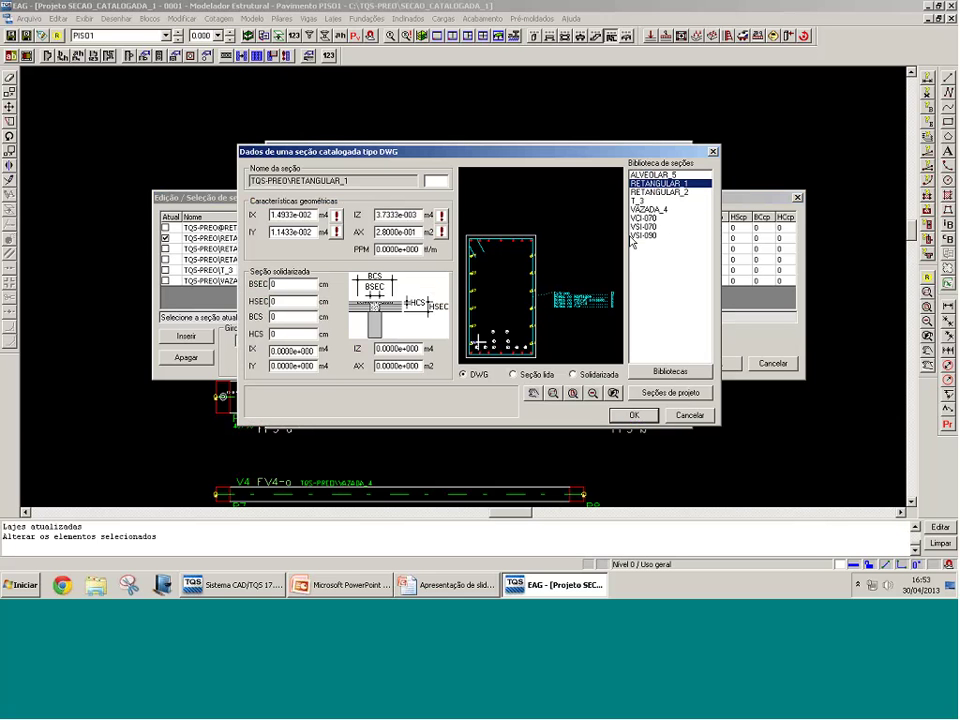
Step: Examine the bottom cable rows in the RETANGULAR_1 section preview and accept the section and beam dialogs
left_click(478, 353)
left_click(520, 295)
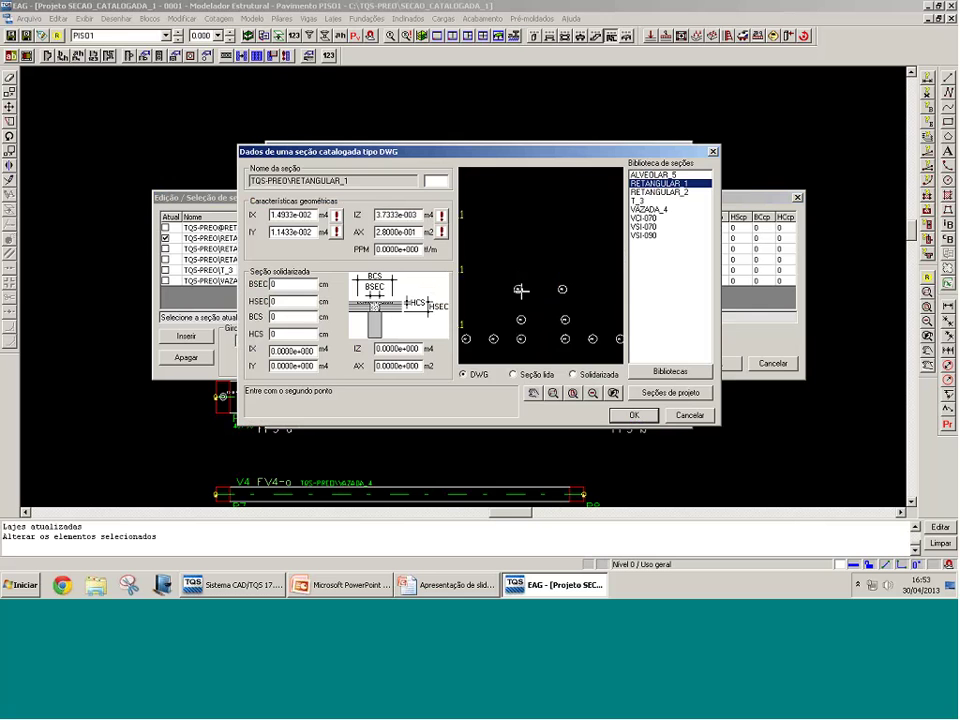
scroll(521, 291, "down", 3)
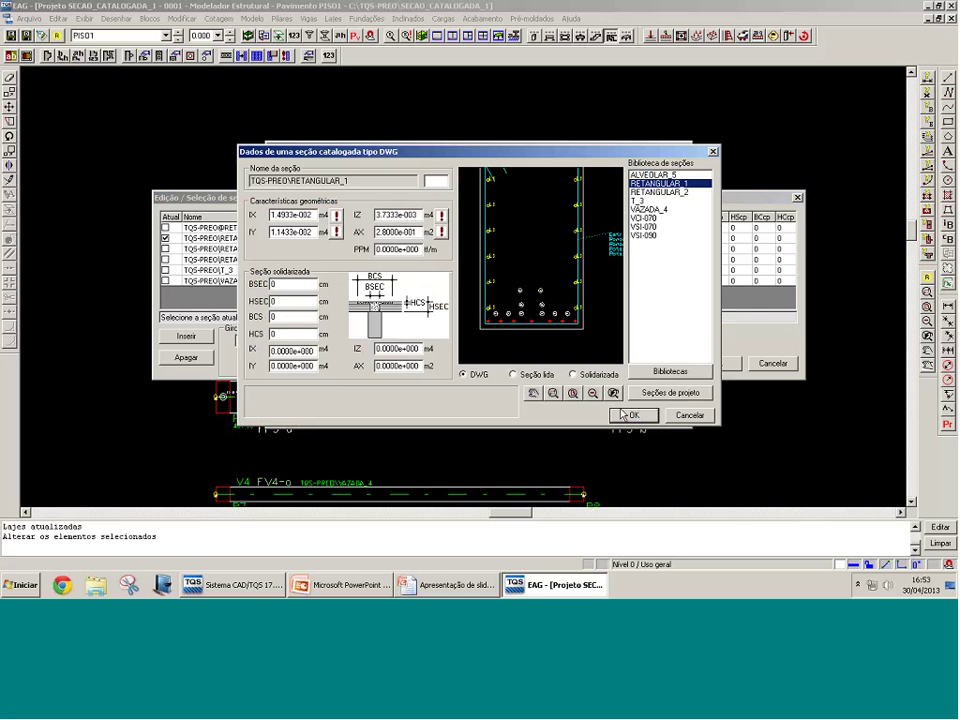
left_click(624, 414)
left_click(714, 364)
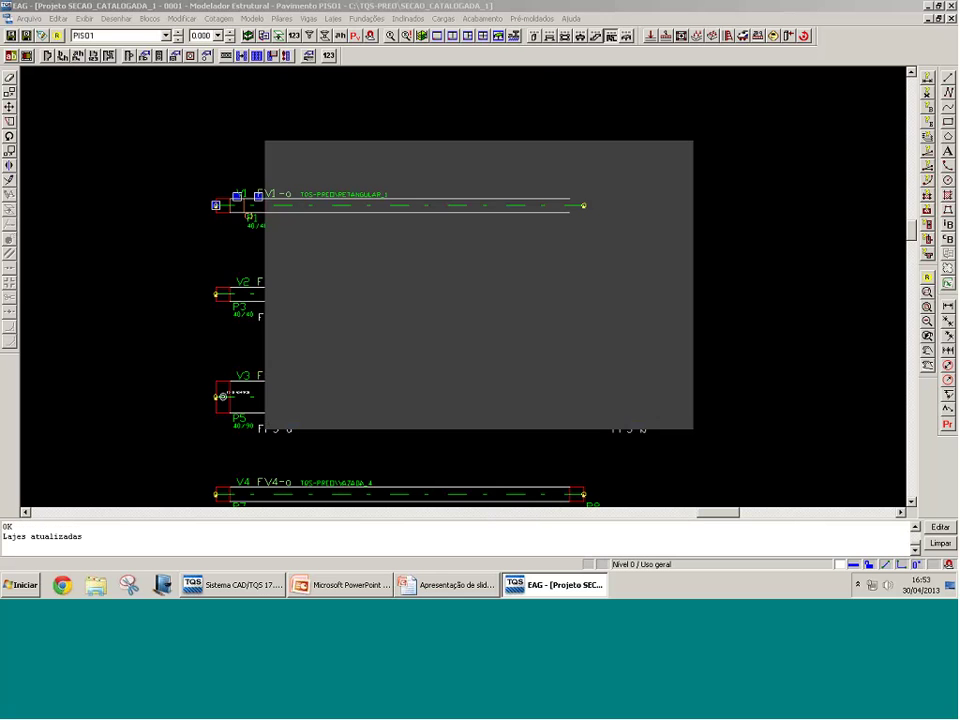
Step: Close the Modelador Estrutural without saving the building and switch to the PowerPoint presentation
scroll(377, 306, "down", 3)
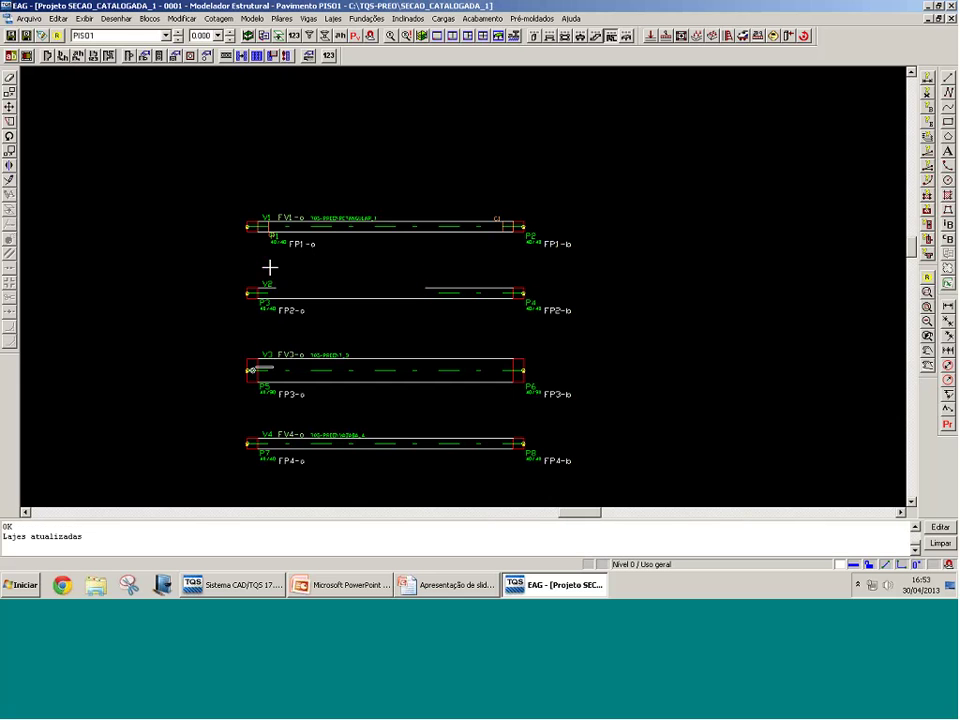
scroll(340, 147, "down", 2)
scroll(334, 140, "up", 3)
middle_click_drag(468, 207, 440, 153)
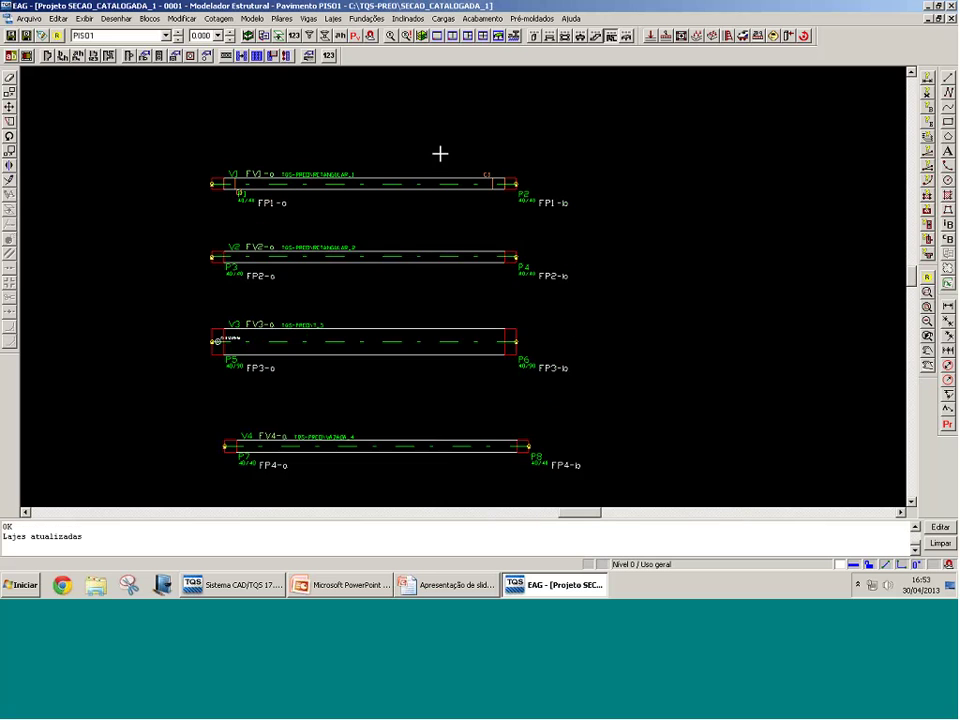
key("alt+F4")
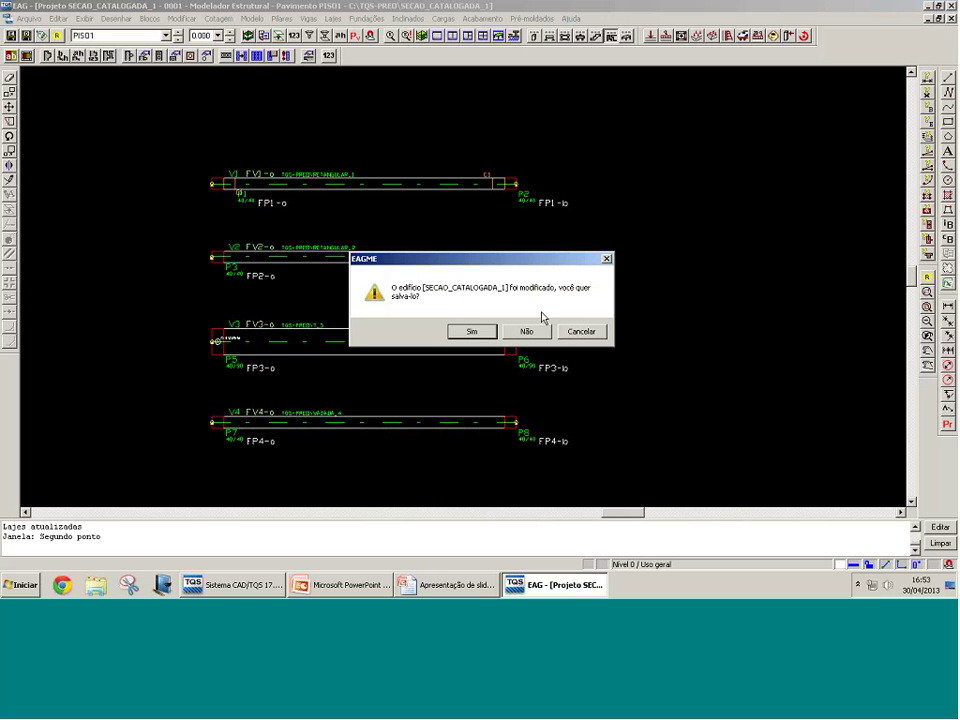
left_click(525, 331)
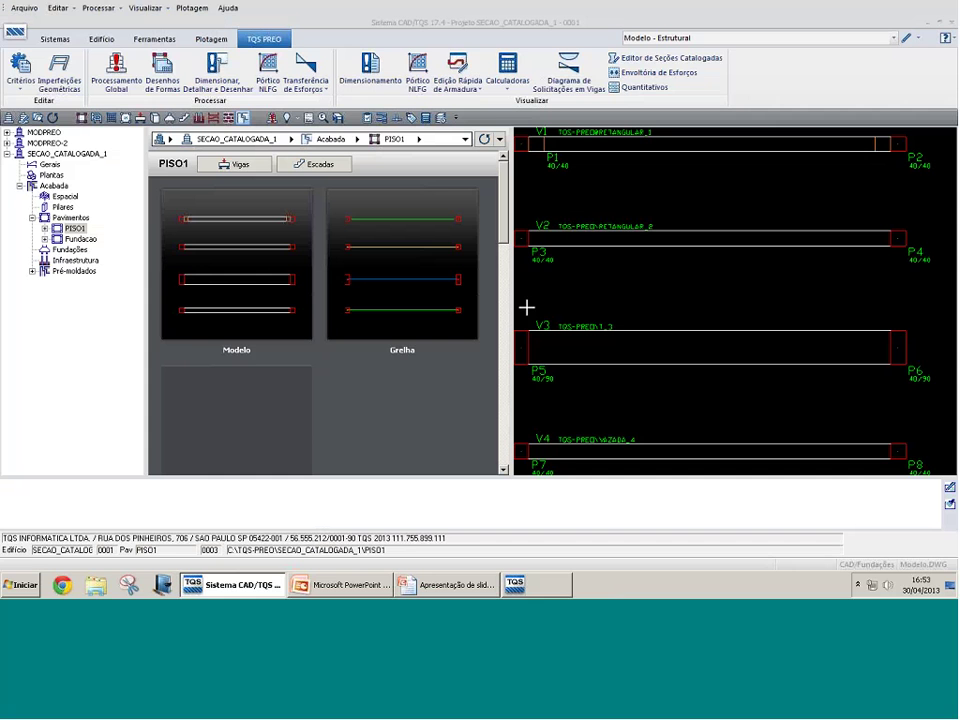
key("alt+Tab")
left_click(443, 390)
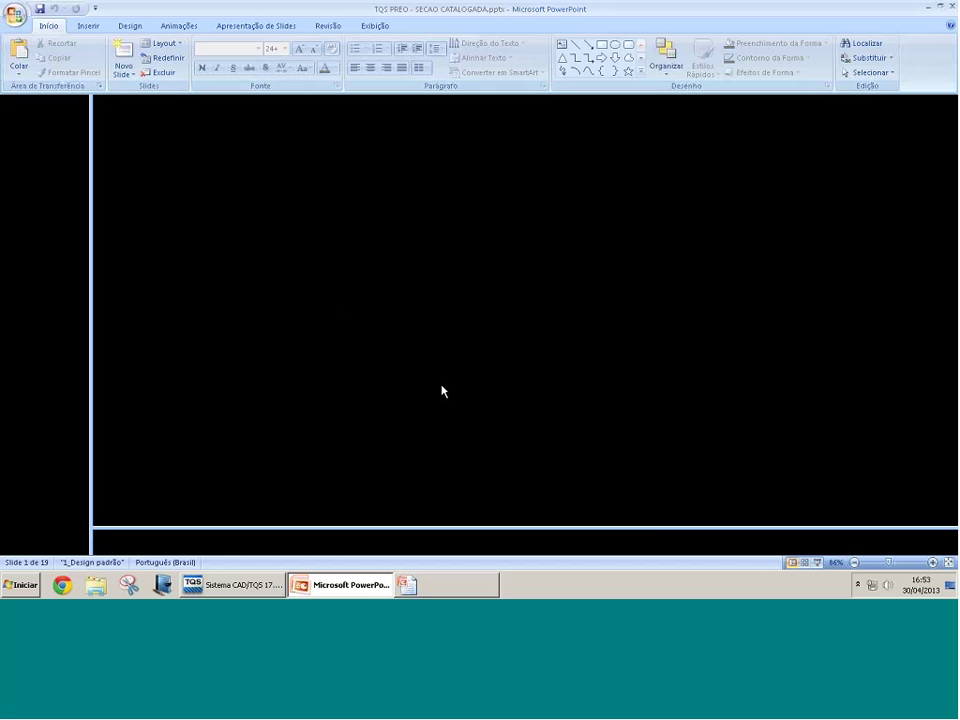
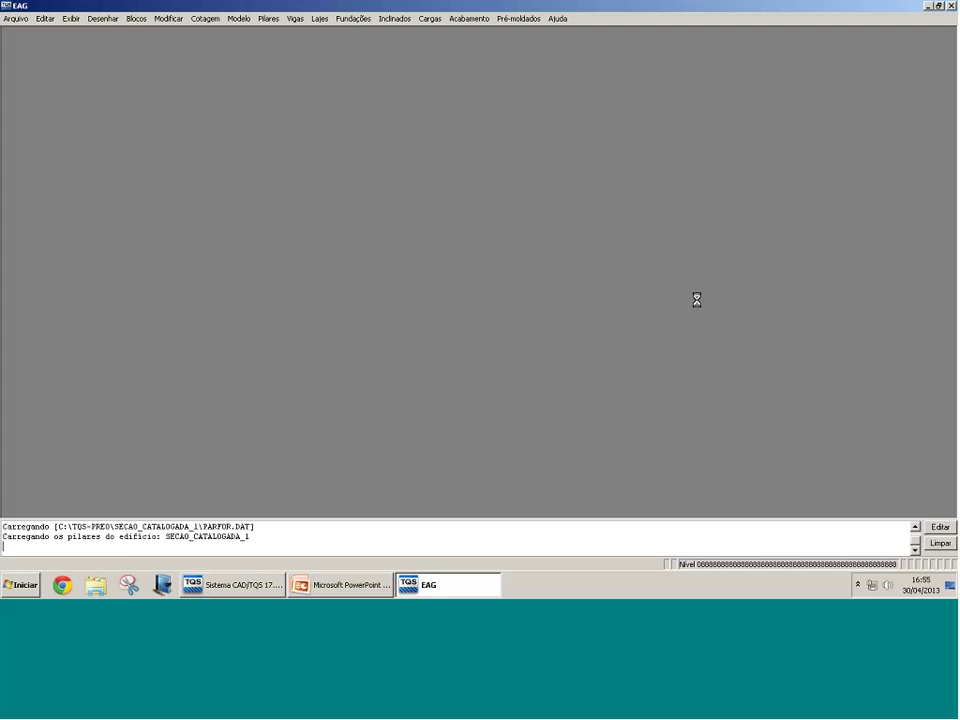
Step: Open beam V1's catalogued section list in the Modelador Estrutural and rename the current entry as TQS-PREO\RETANGULAR_1
scroll(523, 251, "down", 6)
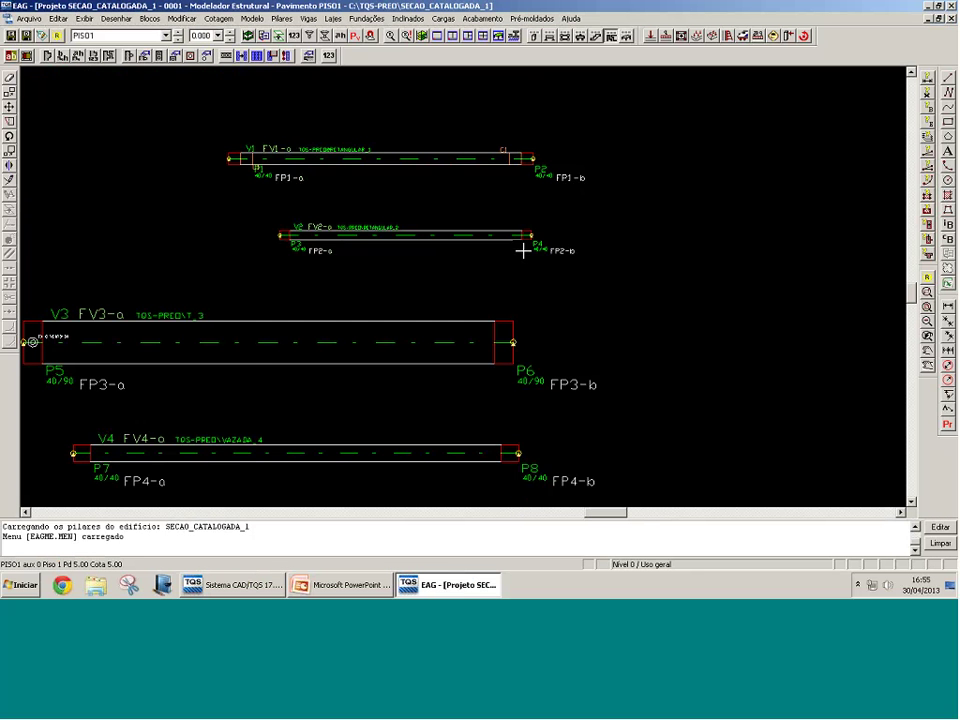
scroll(523, 251, "up", 6)
left_click(232, 192)
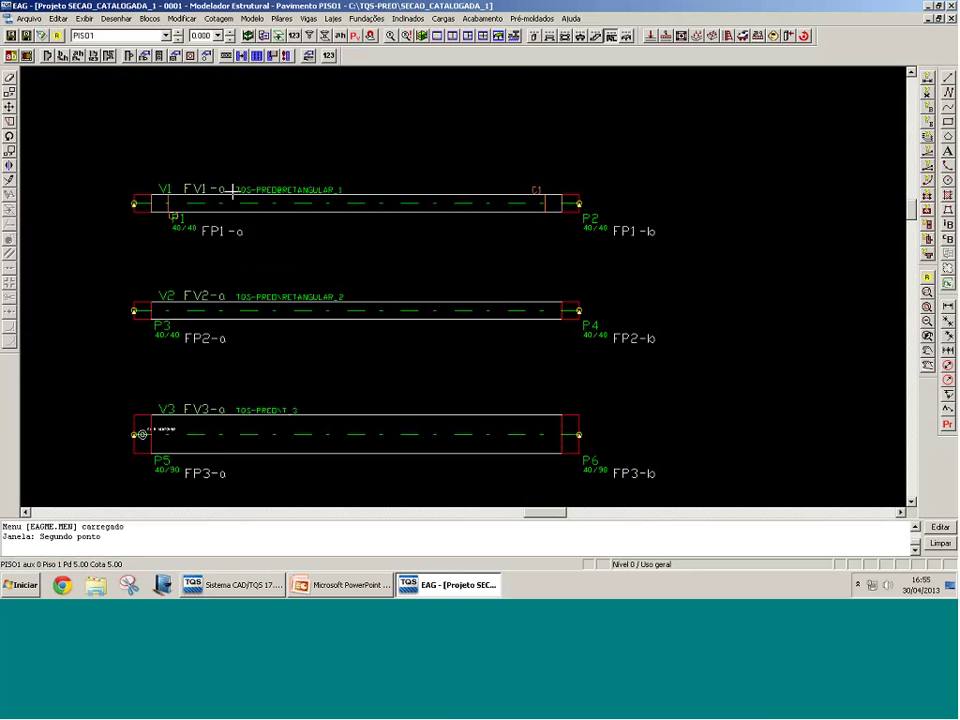
double_click(232, 192)
left_click(628, 167)
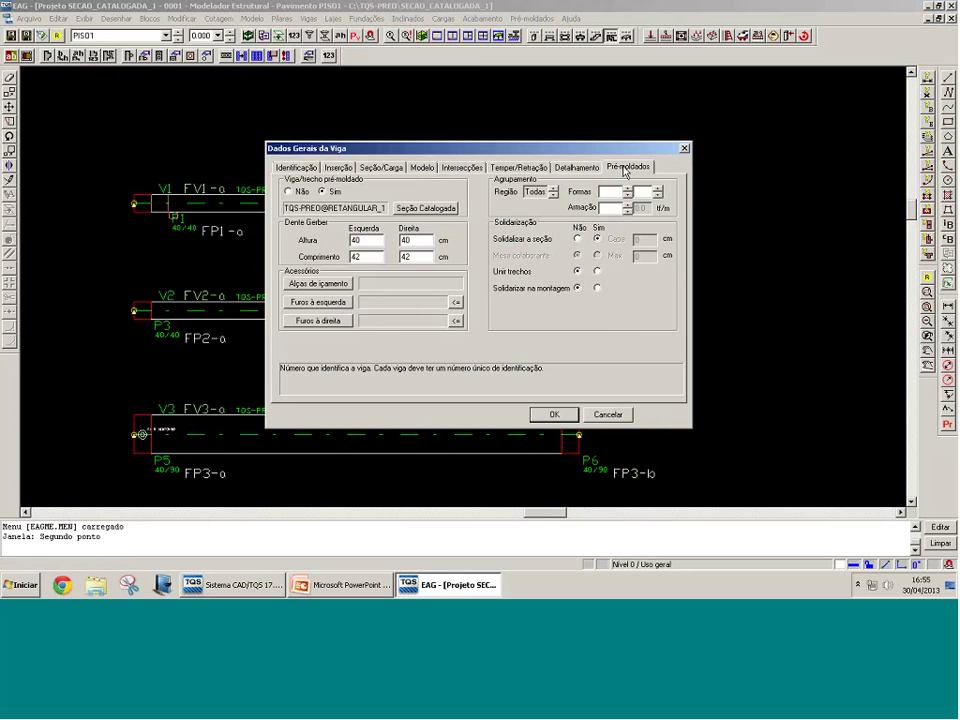
left_click(380, 207)
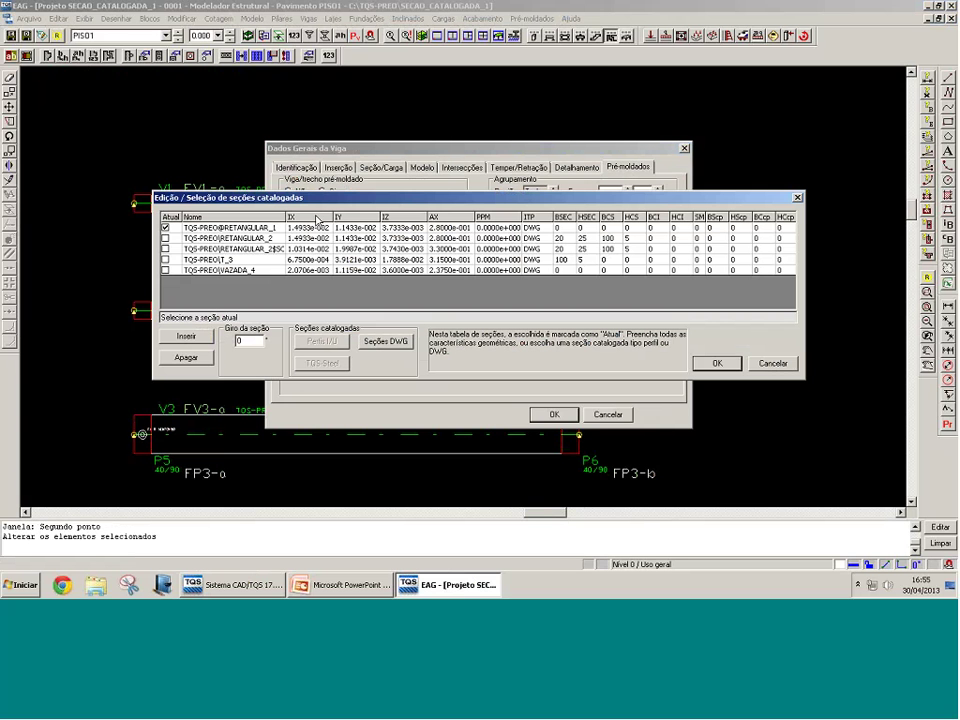
left_click(221, 228)
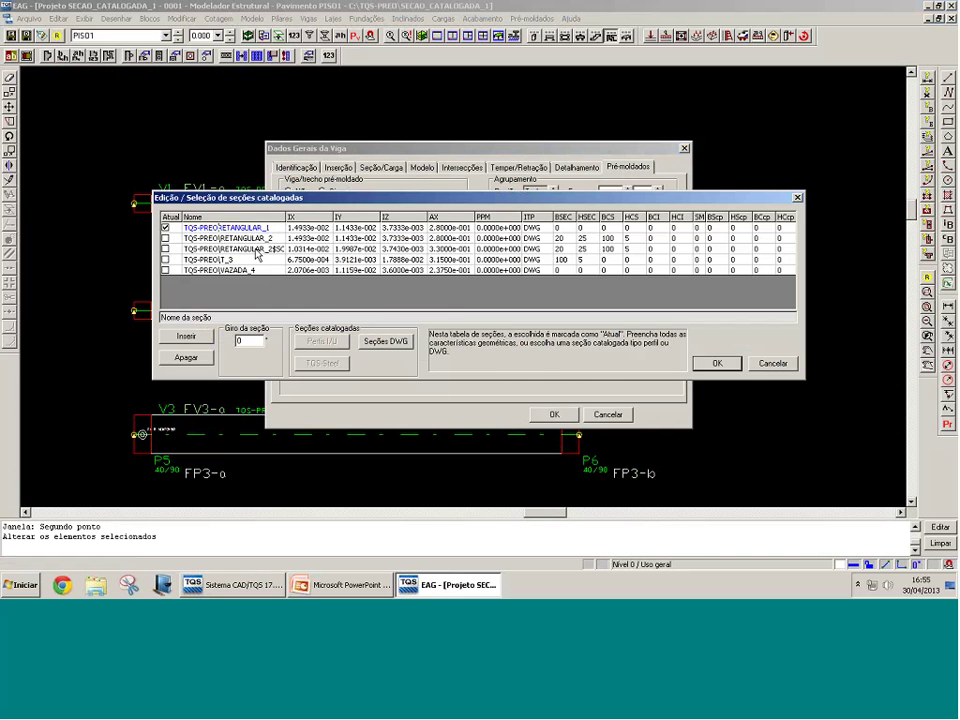
Step: Apply the RETANGULAR_1 DWG section to beam V1 and close the Modelador Estrutural, saving the building
left_click(393, 341)
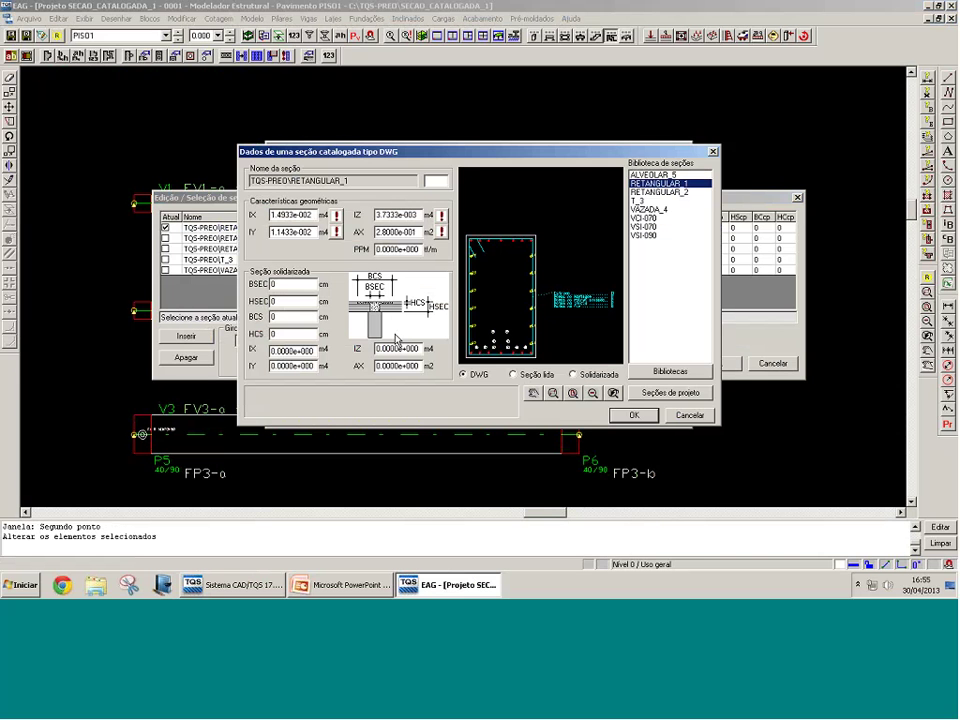
left_click(656, 416)
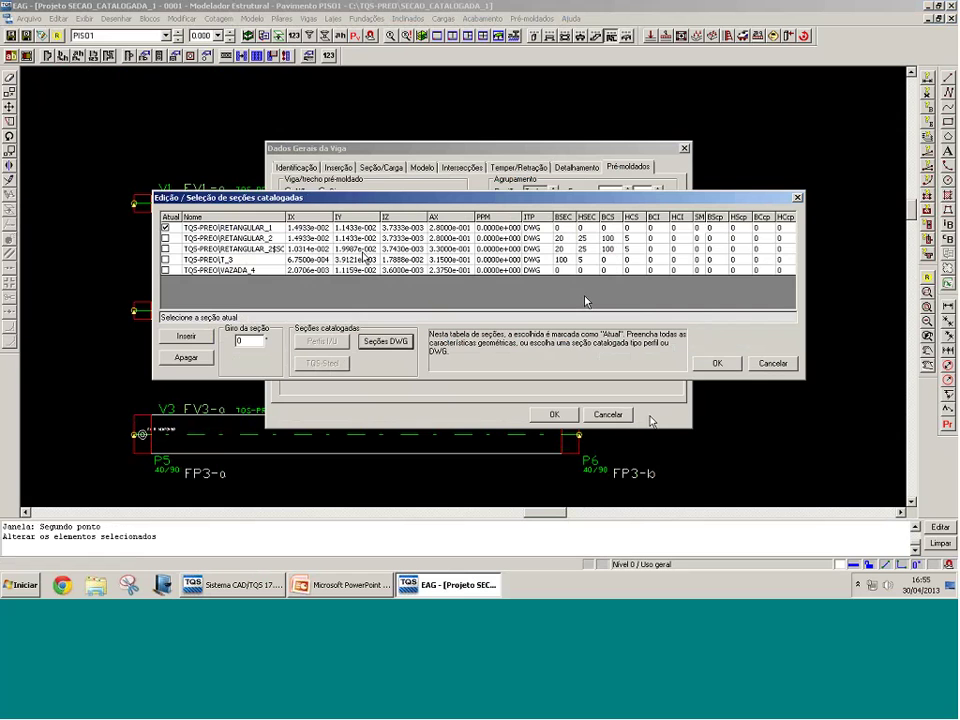
key("Return")
key("Return")
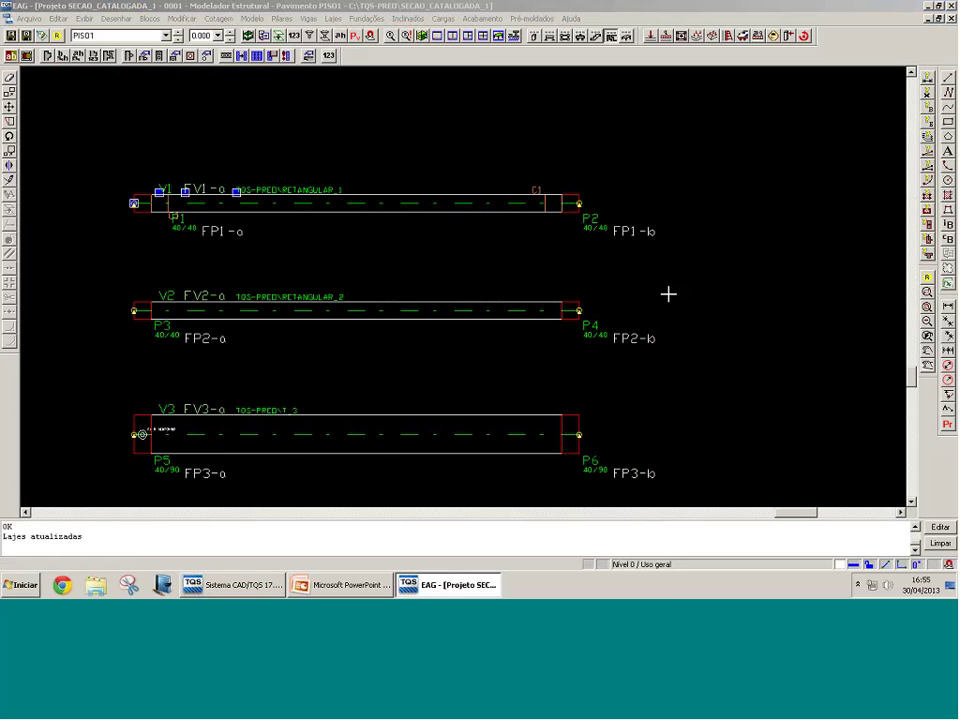
key("alt+F4")
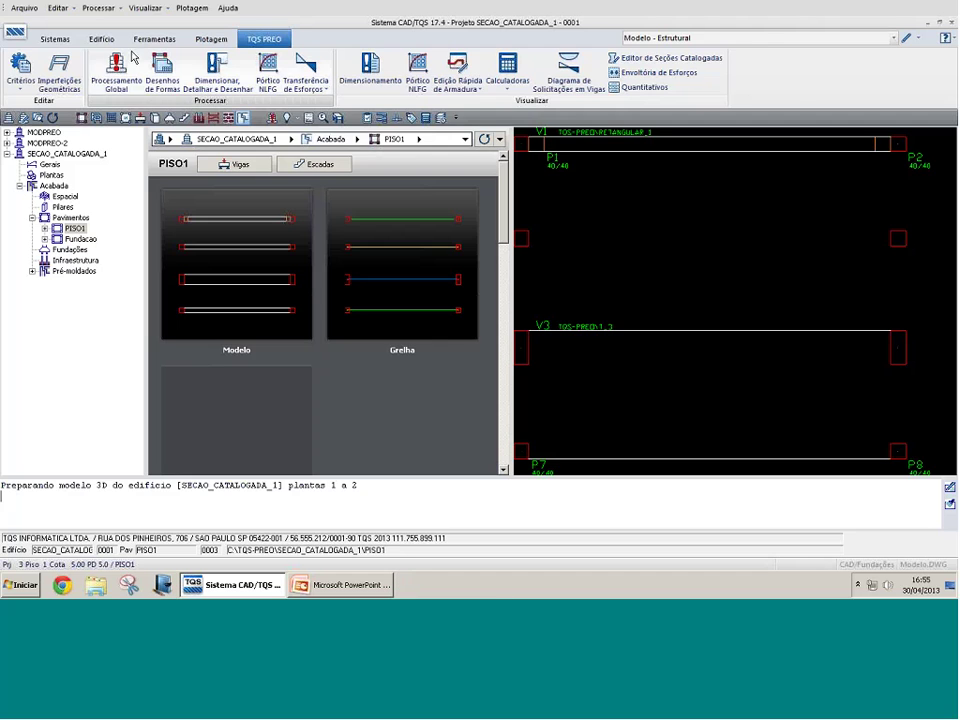
Step: Run the Processamento Global of the building and close the warnings and errors window
left_click(134, 57)
left_click(572, 456)
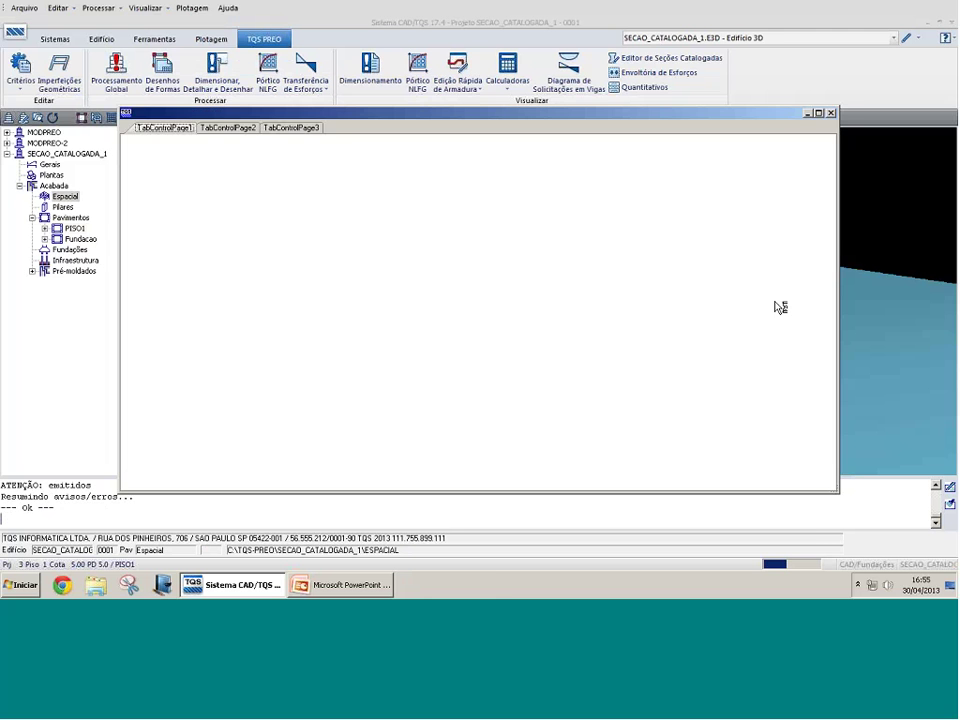
left_click(830, 114)
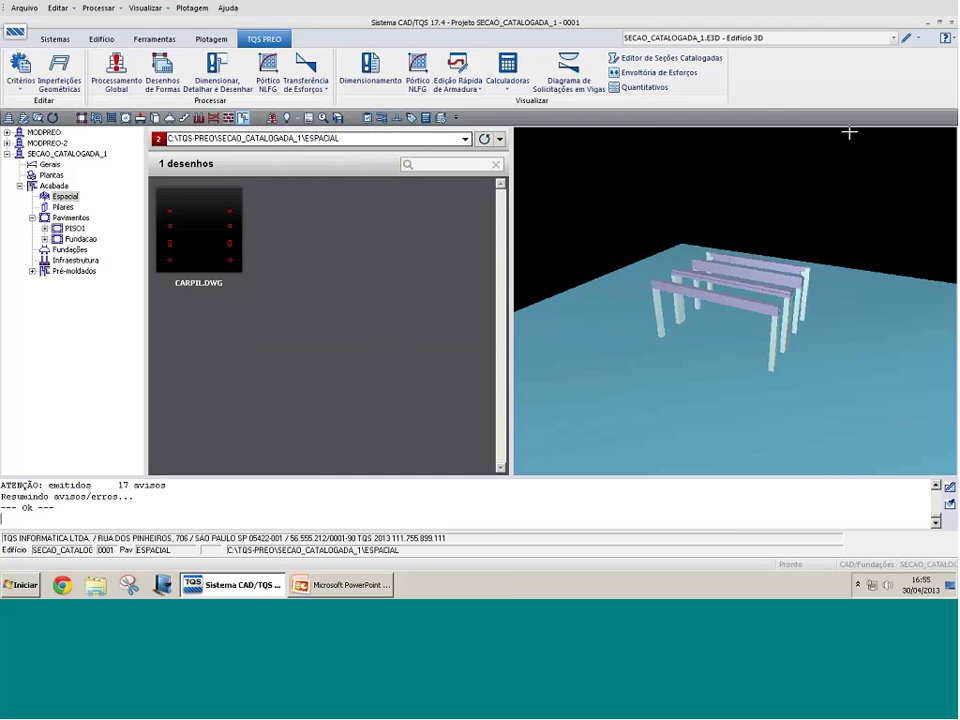
Step: Dimension, detail and draw the precast beams FV1-a, FV2-a, FV3-a and FV4-a
left_click(233, 68)
left_click(362, 326)
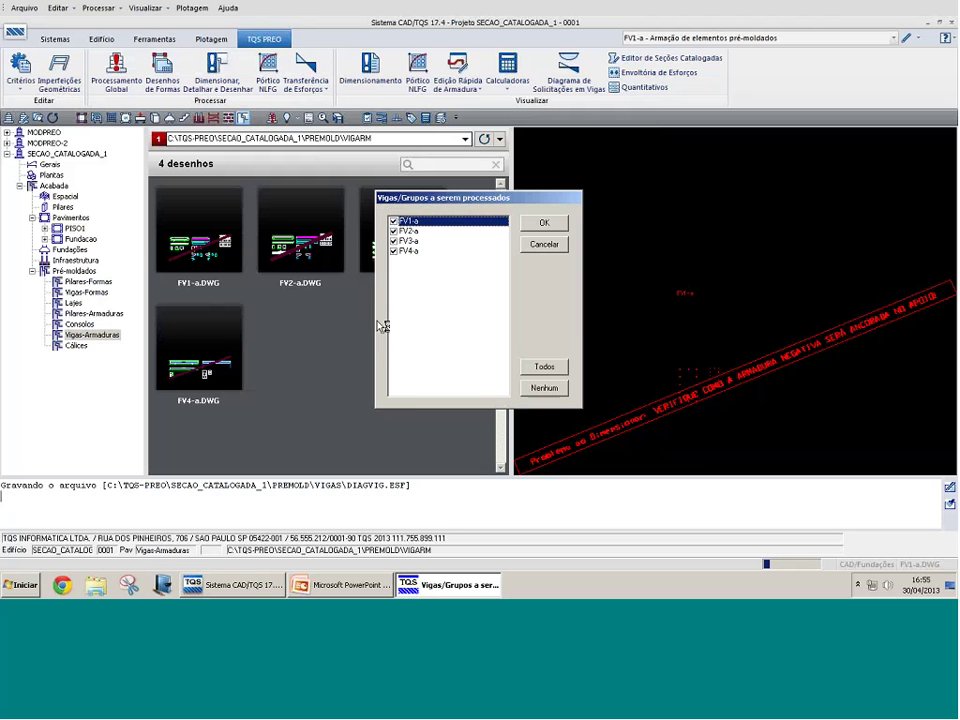
left_click(537, 222)
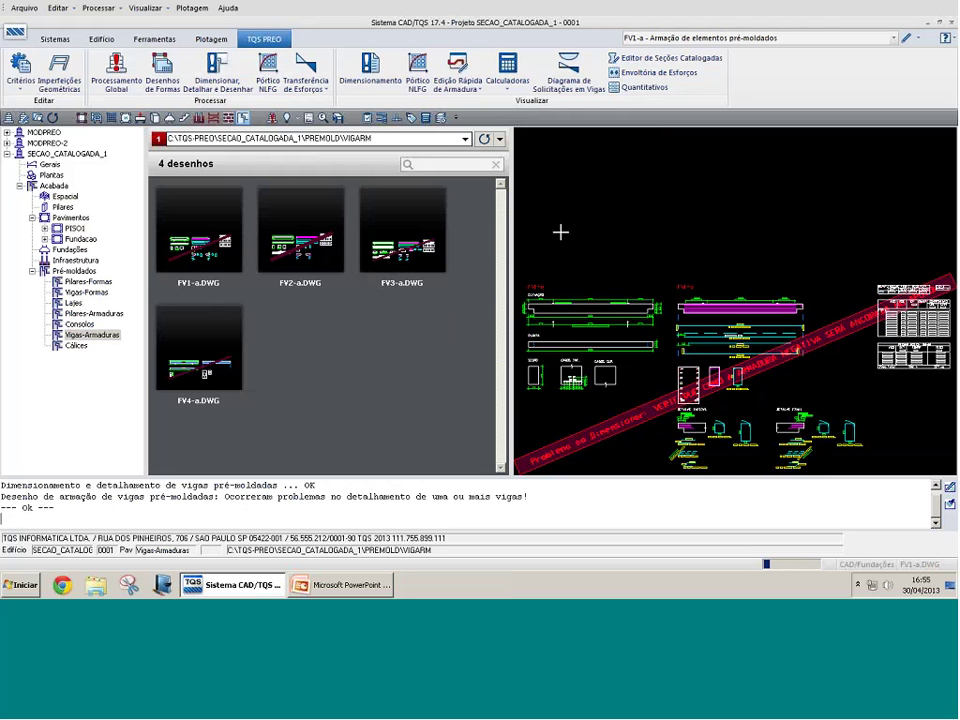
Step: Open the FV1-a reinforcement drawing and examine the cable layout in the CABOS INF. detail and the neighbouring sections
double_click(560, 232)
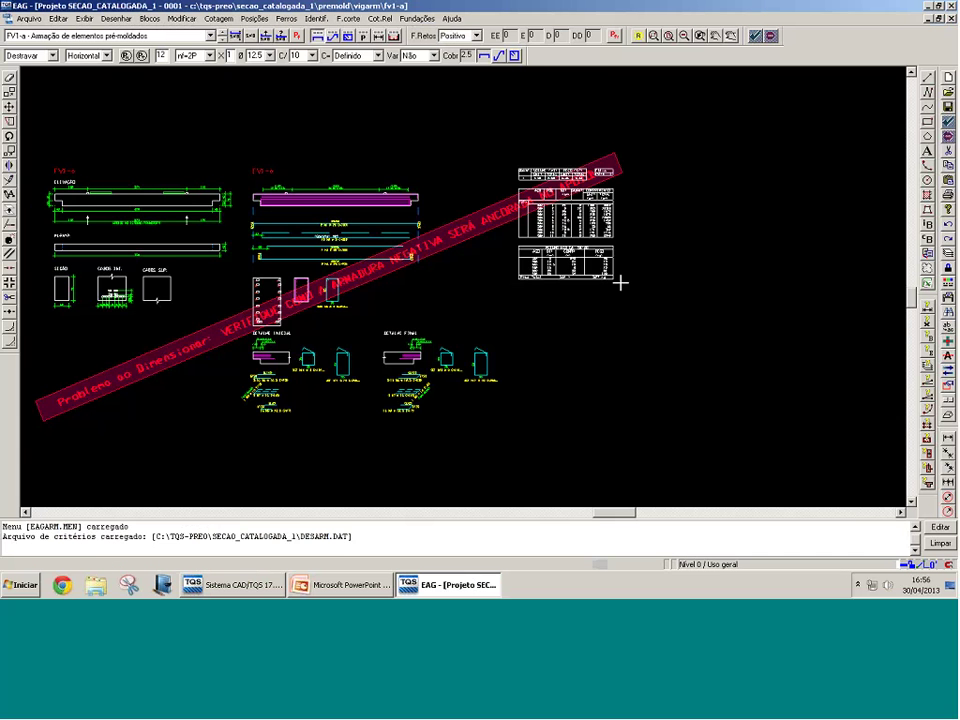
scroll(176, 184, "up", 3)
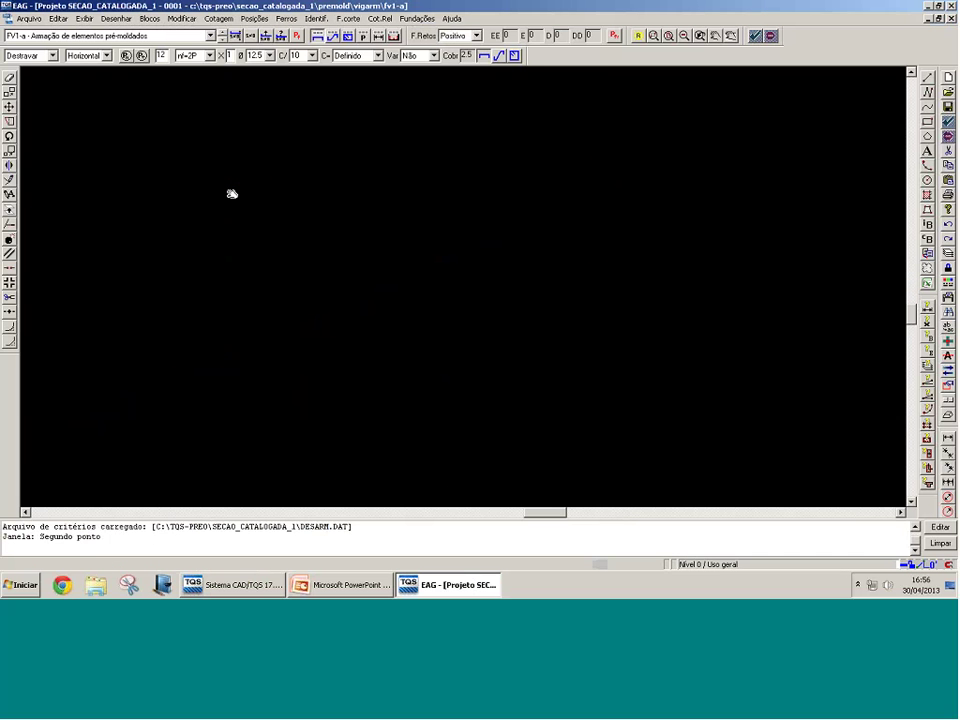
scroll(241, 258, "up", 4)
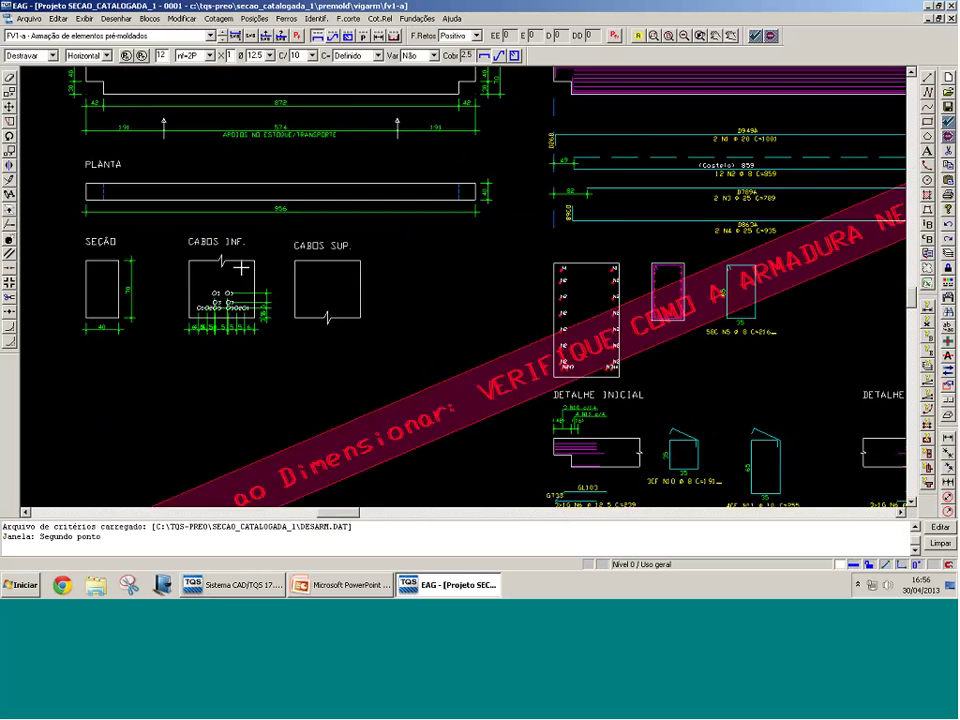
scroll(208, 301, "up", 1)
middle_click_drag(206, 300, 312, 278)
scroll(300, 306, "down", 1)
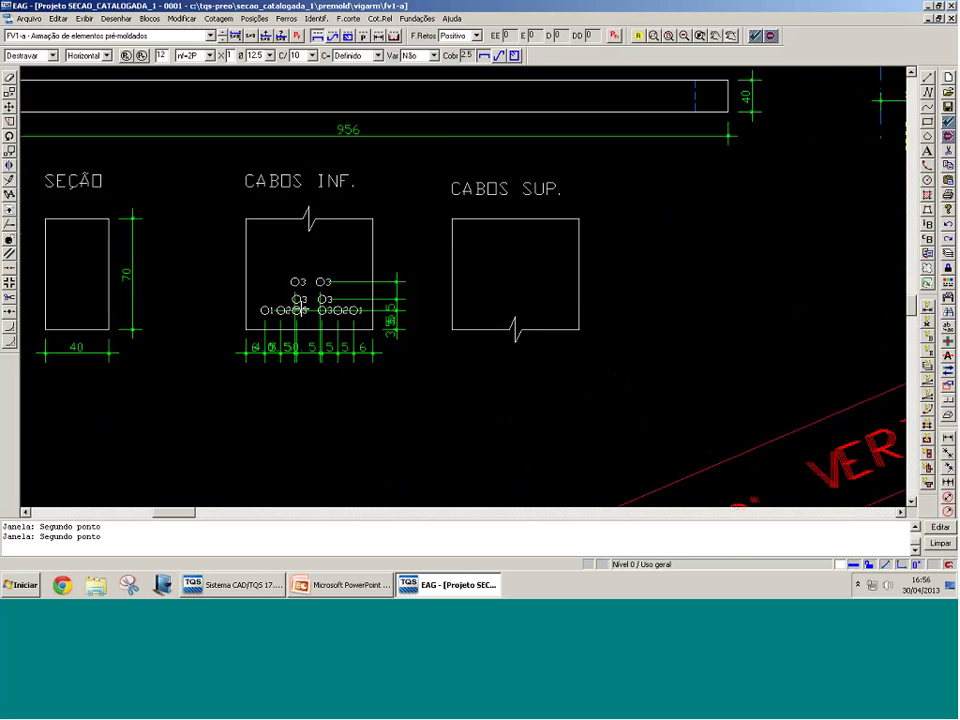
scroll(300, 306, "up", 4)
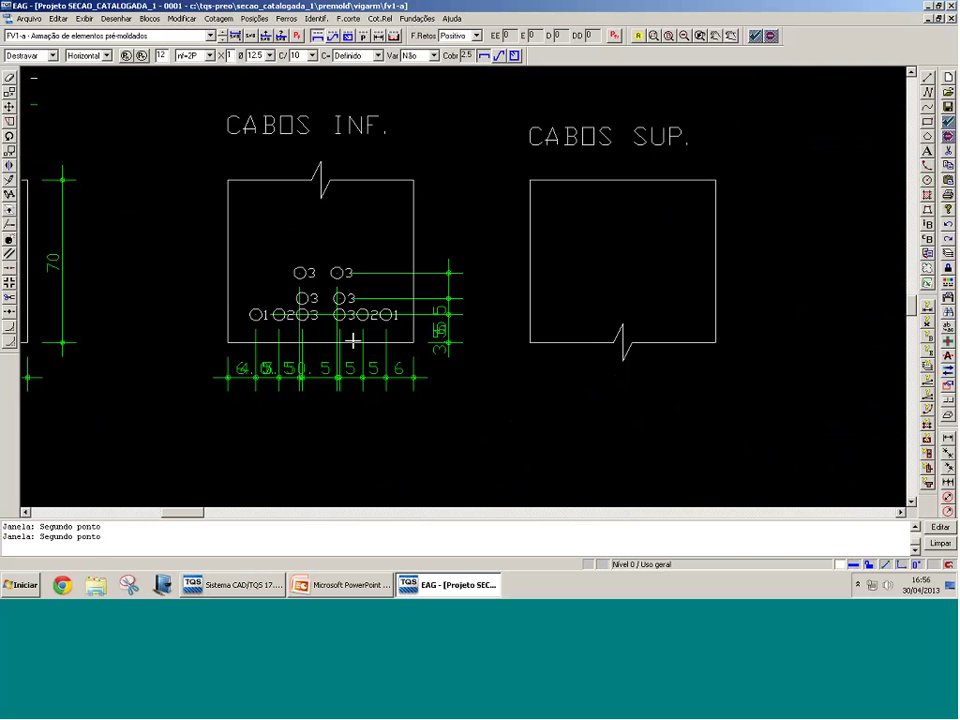
scroll(270, 272, "down", 1)
scroll(266, 268, "down", 5)
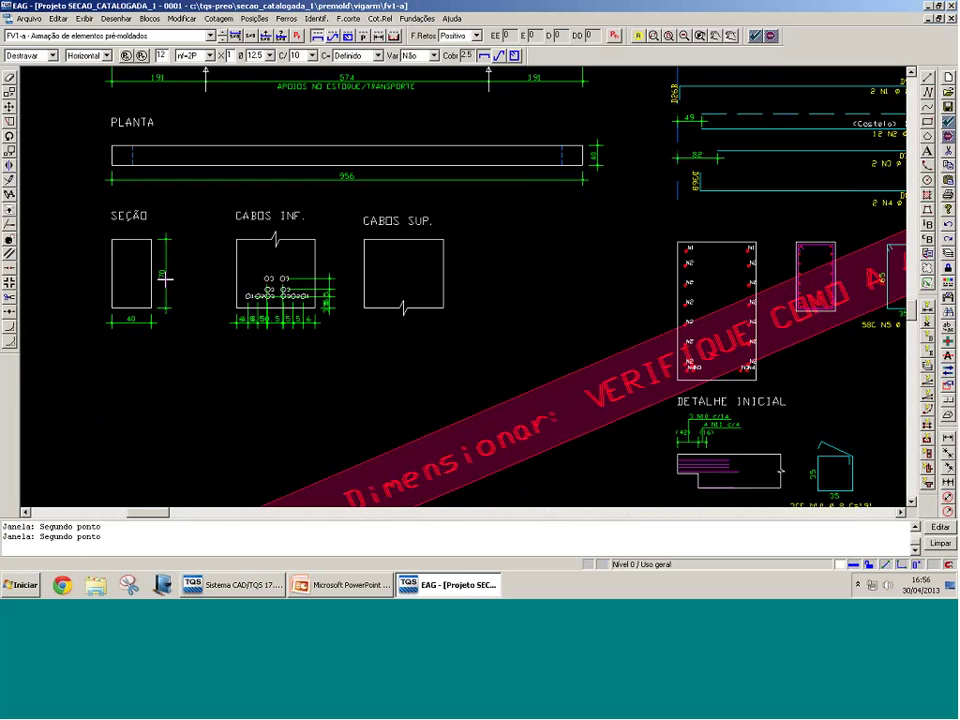
Step: Examine the positions of bars N1 to N4 in the cross-section reinforcement detail of the FV1-a drawing
scroll(160, 280, "down", 2)
middle_click_drag(282, 292, 210, 266)
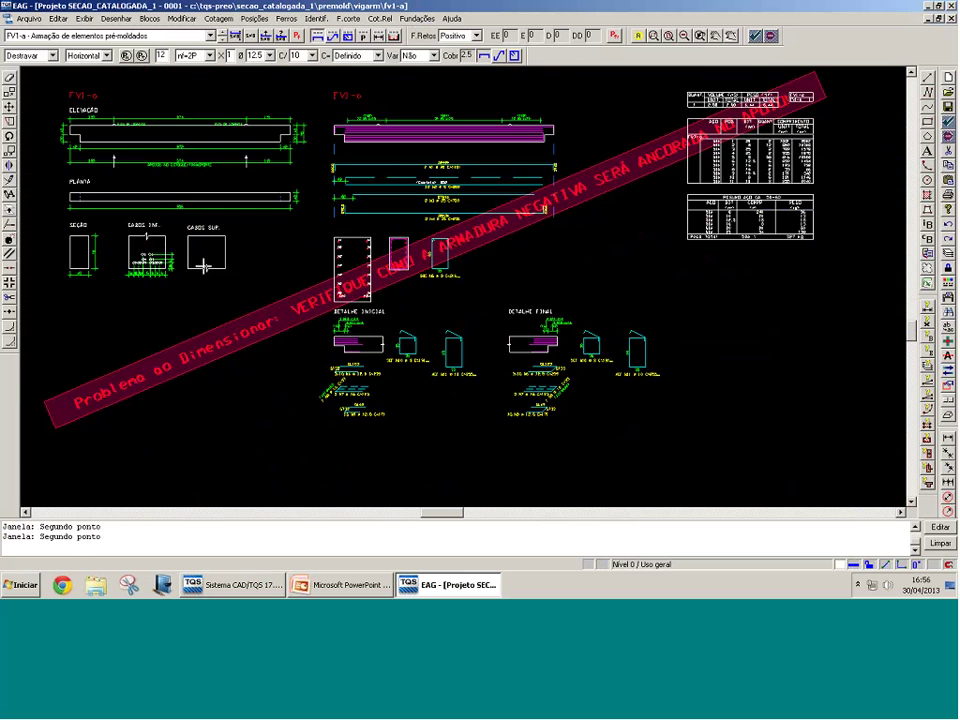
scroll(157, 257, "up", 1)
scroll(70, 362, "down", 1)
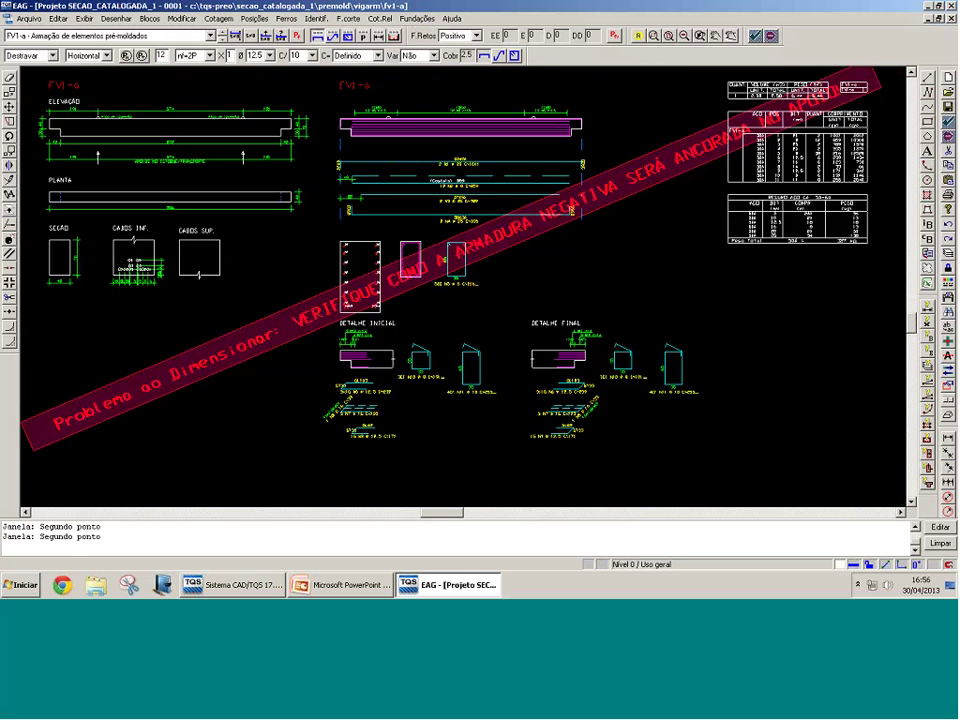
middle_click_drag(270, 383, 184, 383)
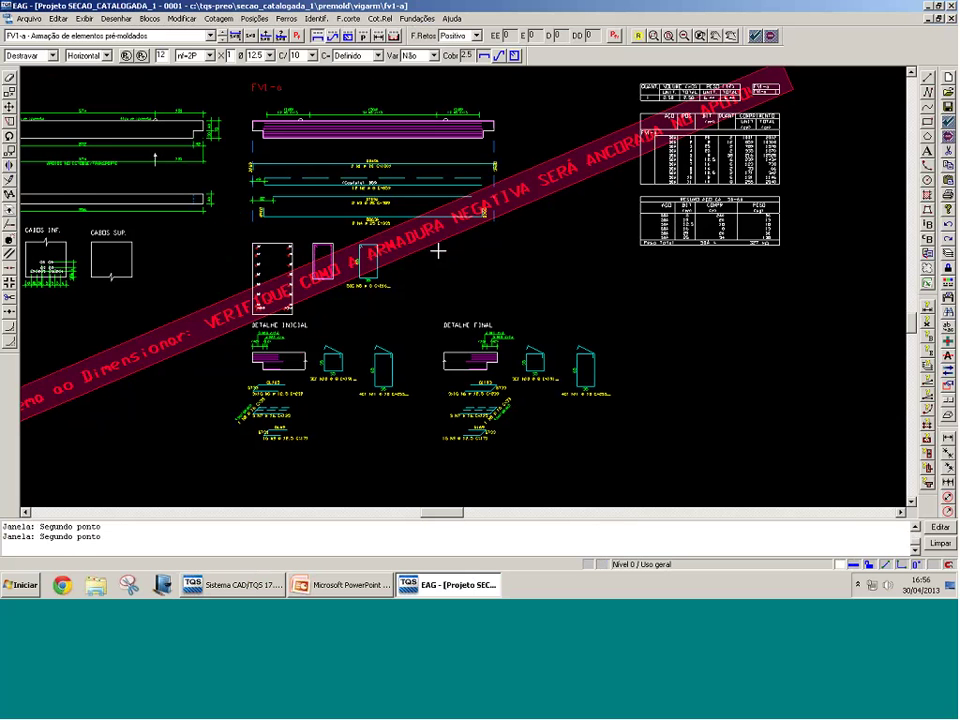
scroll(437, 250, "up", 1)
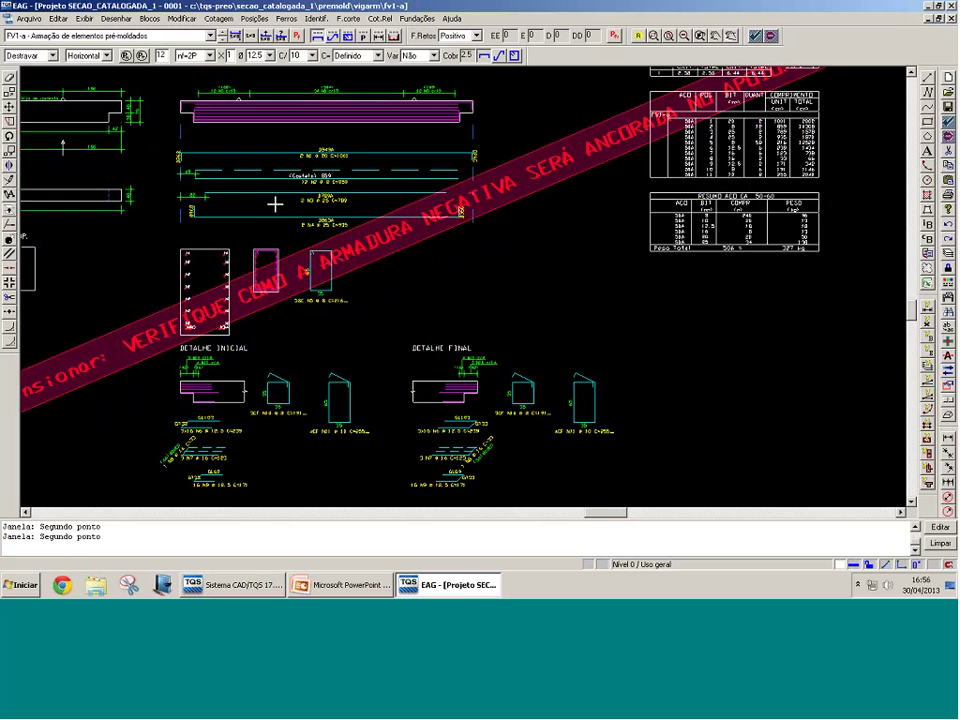
scroll(172, 346, "up", 4)
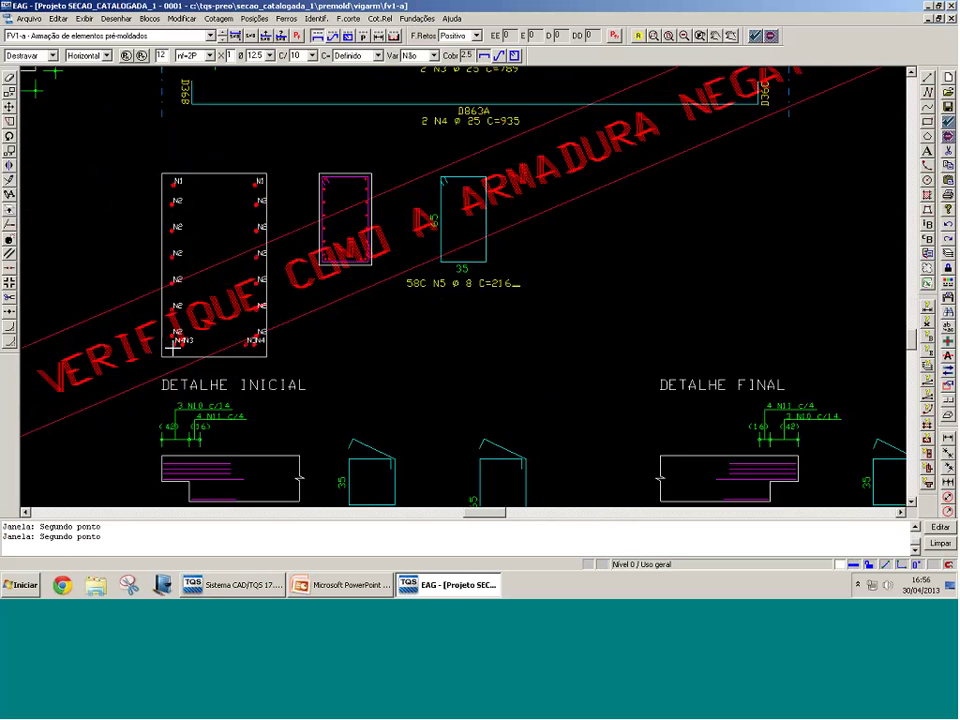
scroll(172, 346, "up", 2)
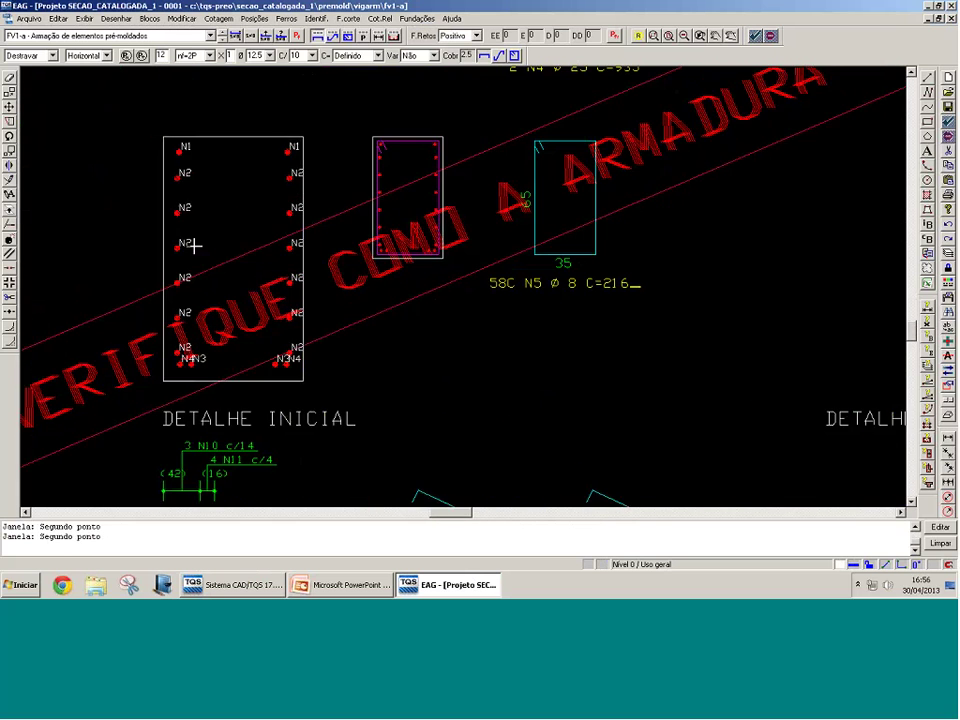
scroll(220, 155, "up", 1)
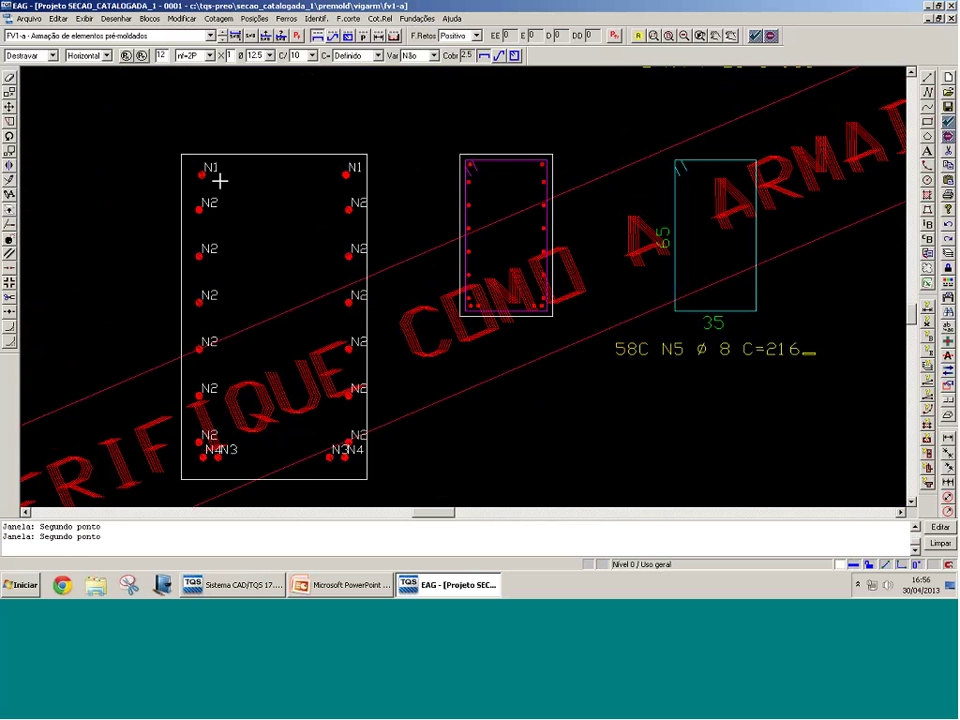
Step: Compare the longitudinal bars N1 to N4 drawn below the FV1-a elevation with their positions in the cross-section
scroll(219, 181, "down", 4)
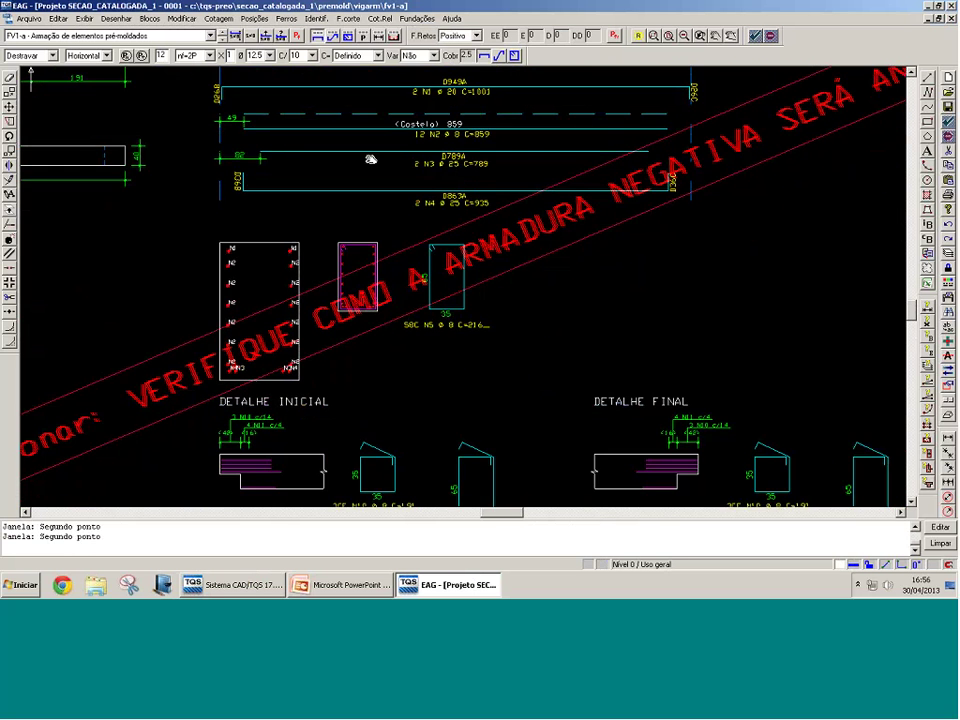
scroll(383, 160, "up", 3)
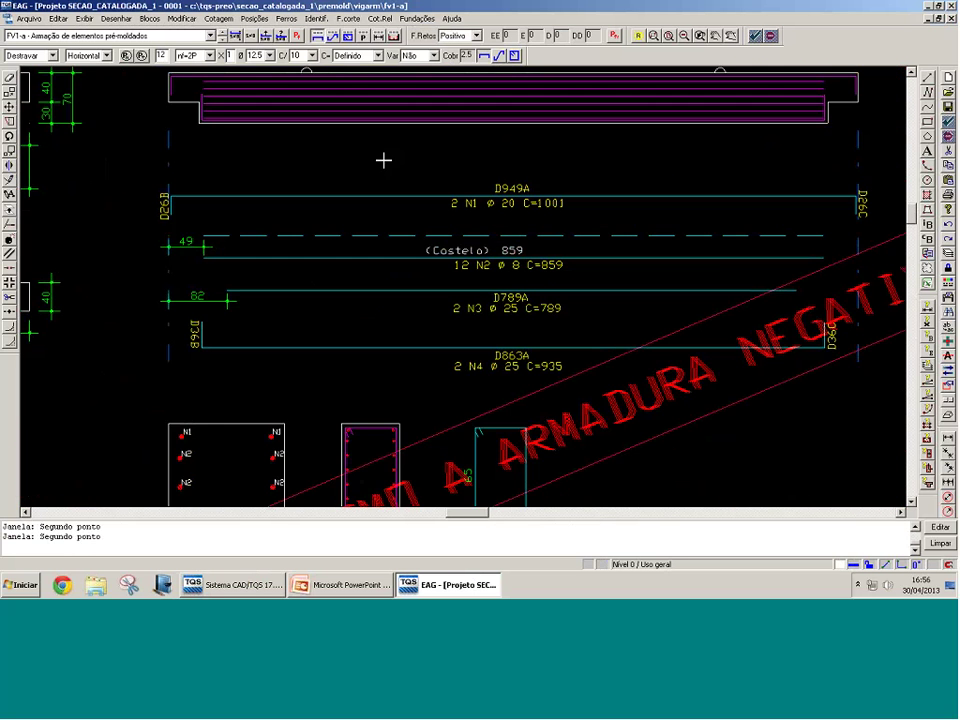
scroll(383, 160, "down", 3)
scroll(375, 349, "up", 3)
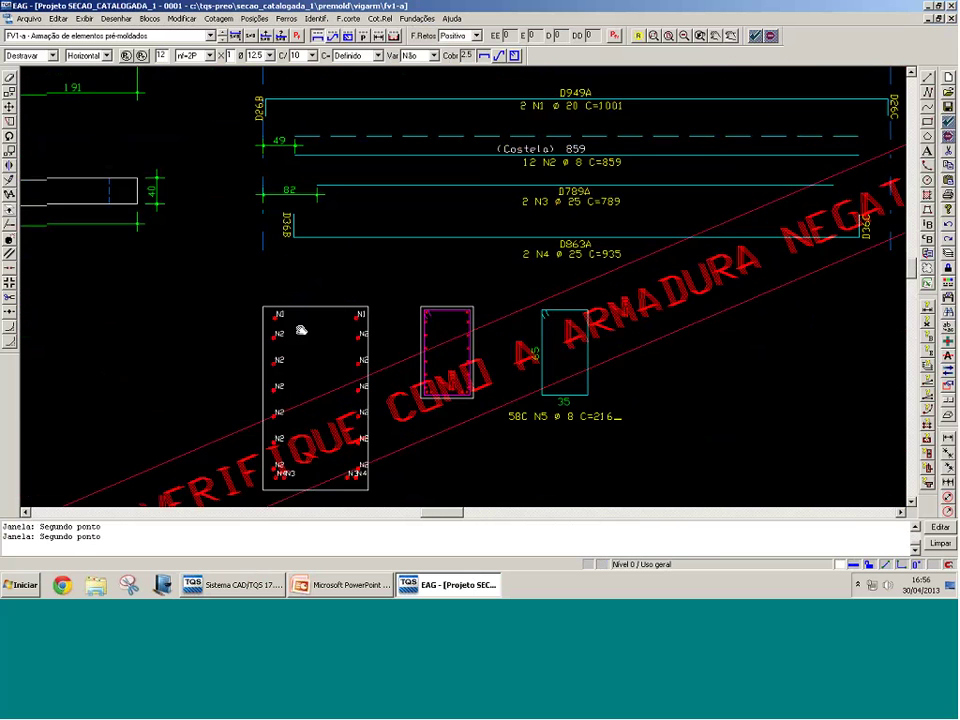
scroll(295, 320, "down", 1)
scroll(270, 330, "up", 2)
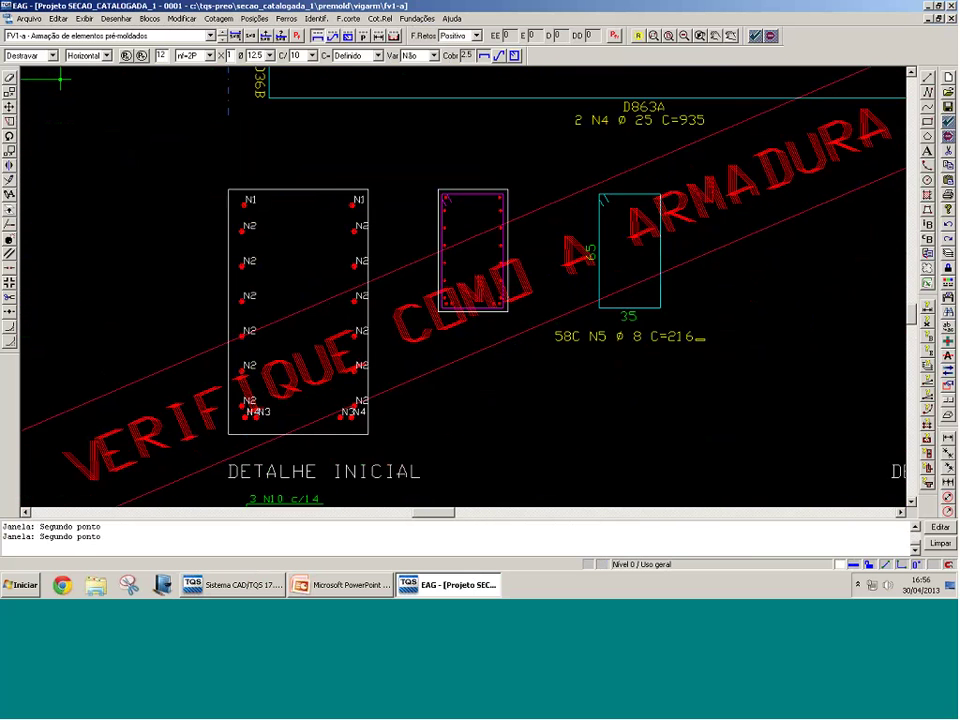
scroll(377, 429, "up", 2)
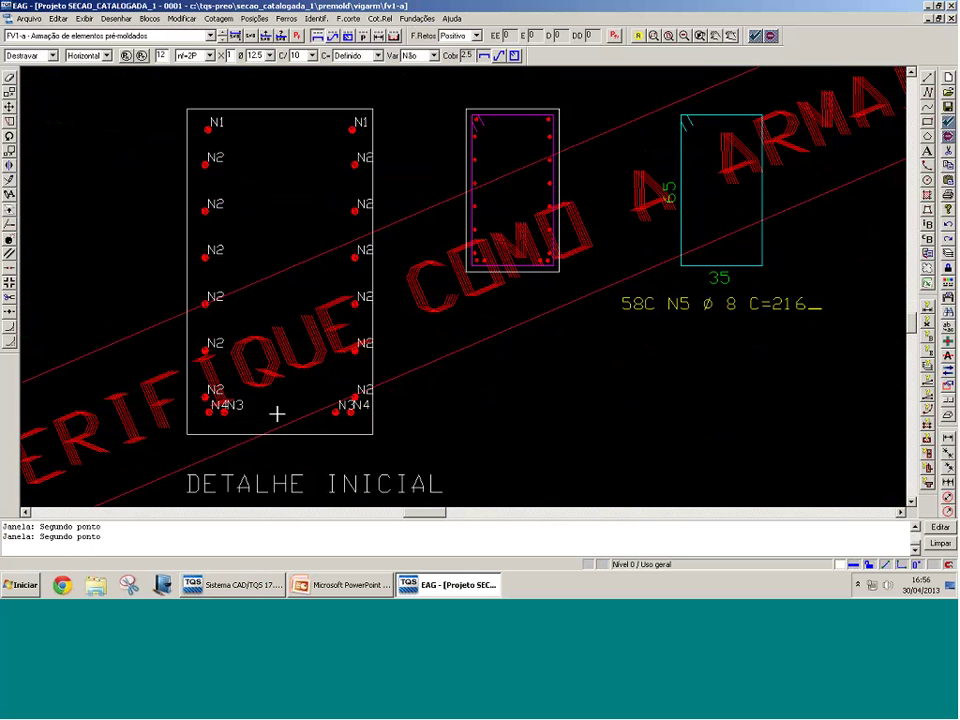
scroll(200, 290, "down", 5)
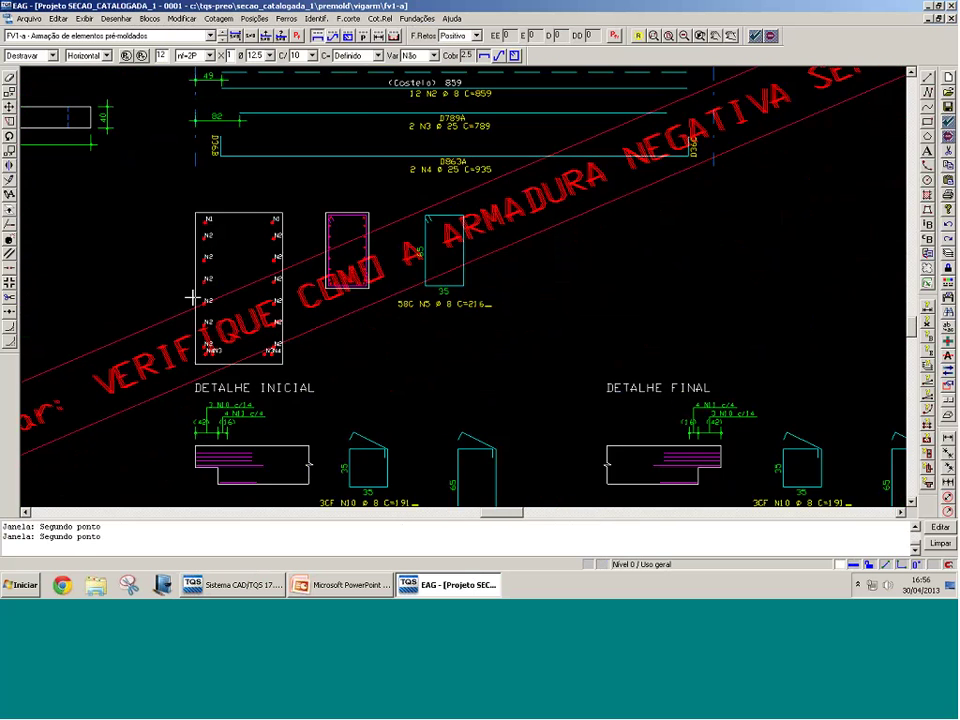
scroll(193, 297, "down", 3)
middle_click_drag(317, 184, 308, 192)
scroll(375, 170, "up", 4)
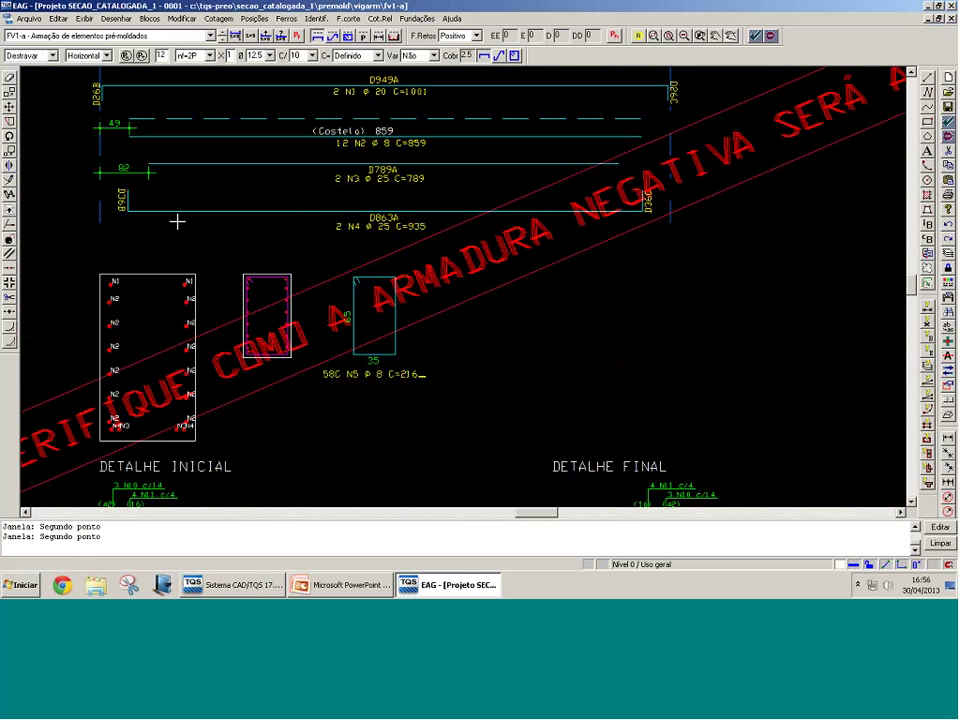
Step: Examine the callouts of the lower bars N3 and N4 and the N5 stirrup detail in the FV1-a drawing
key("shift+F8")
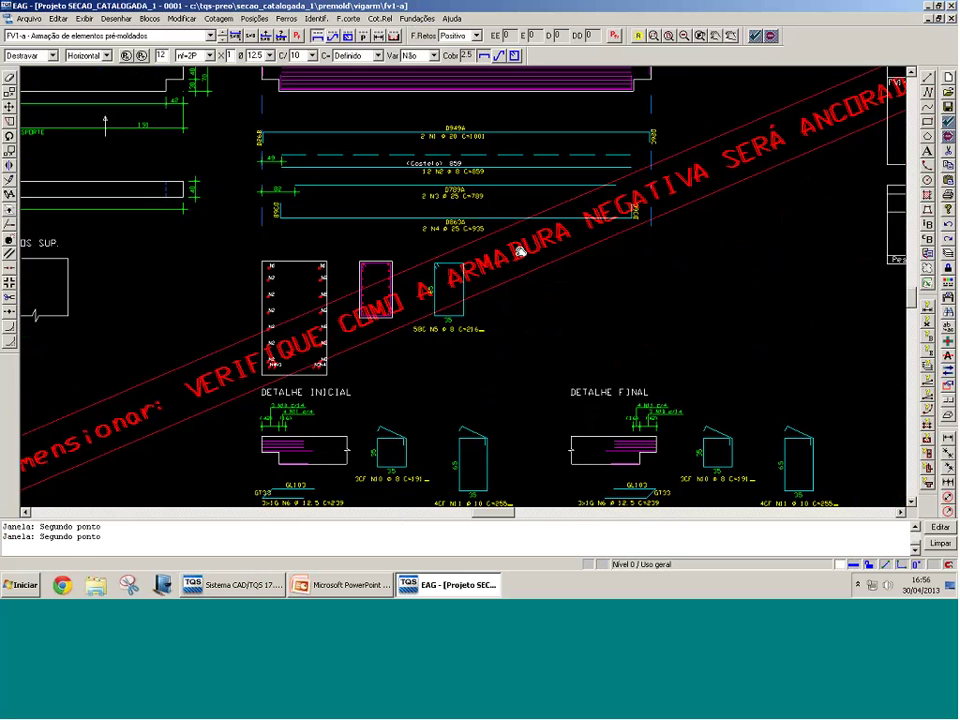
middle_click_drag(520, 250, 443, 288)
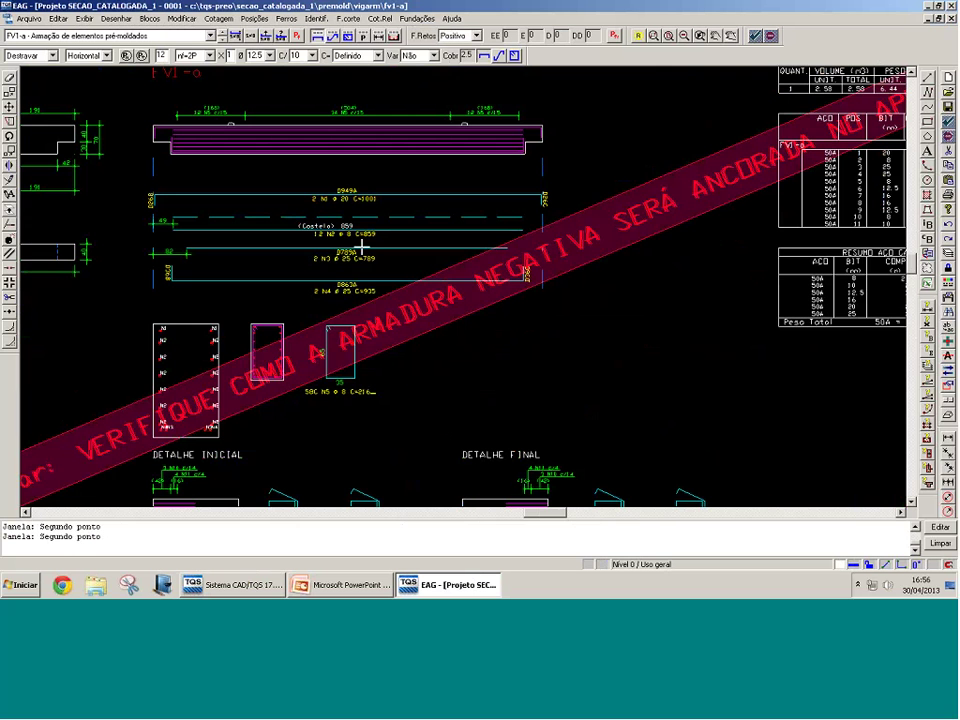
scroll(293, 266, "up", 1)
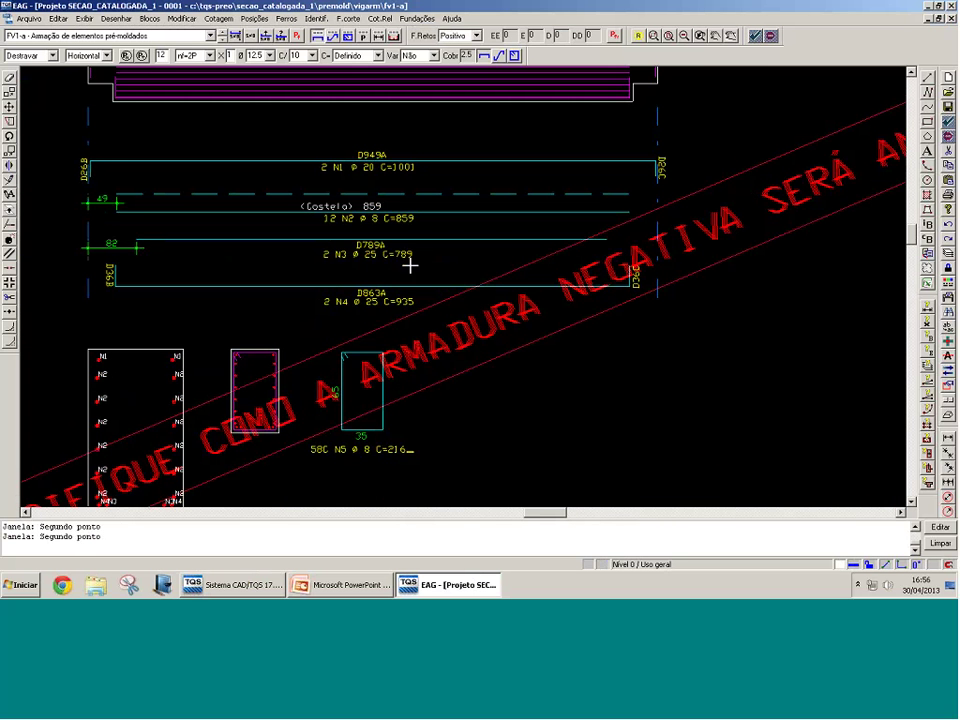
scroll(410, 265, "down", 2)
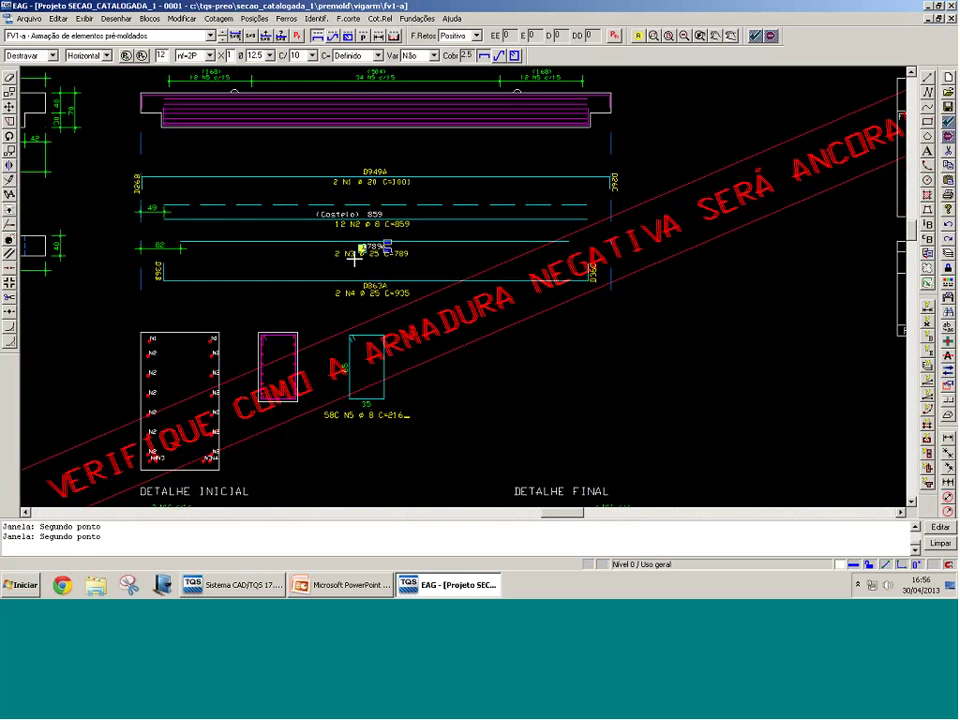
double_click(467, 259)
scroll(175, 474, "up", 1)
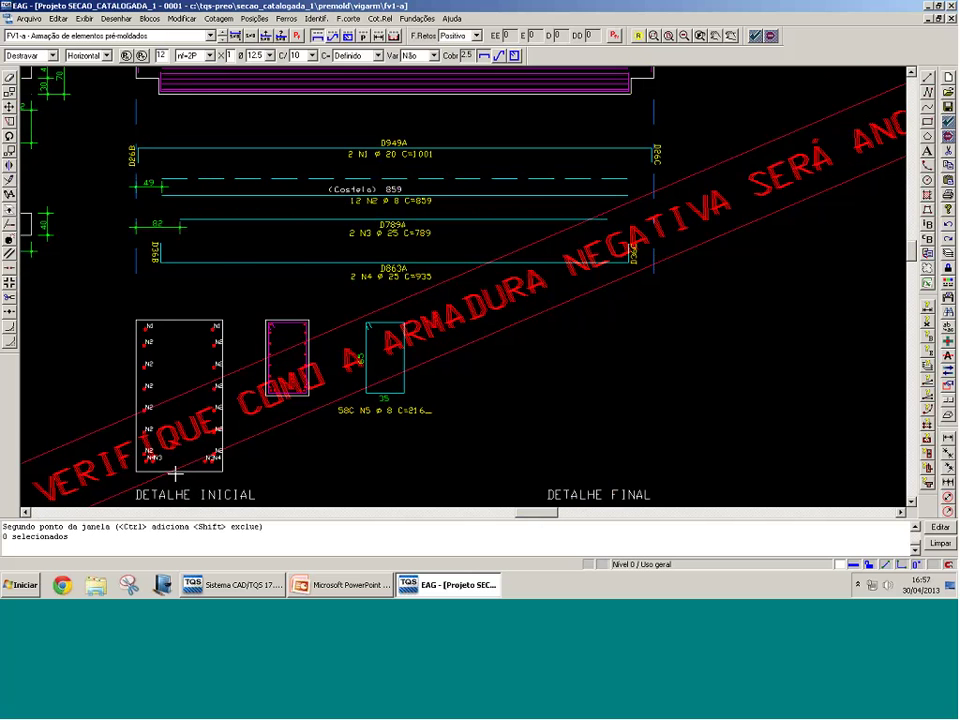
scroll(175, 473, "up", 2)
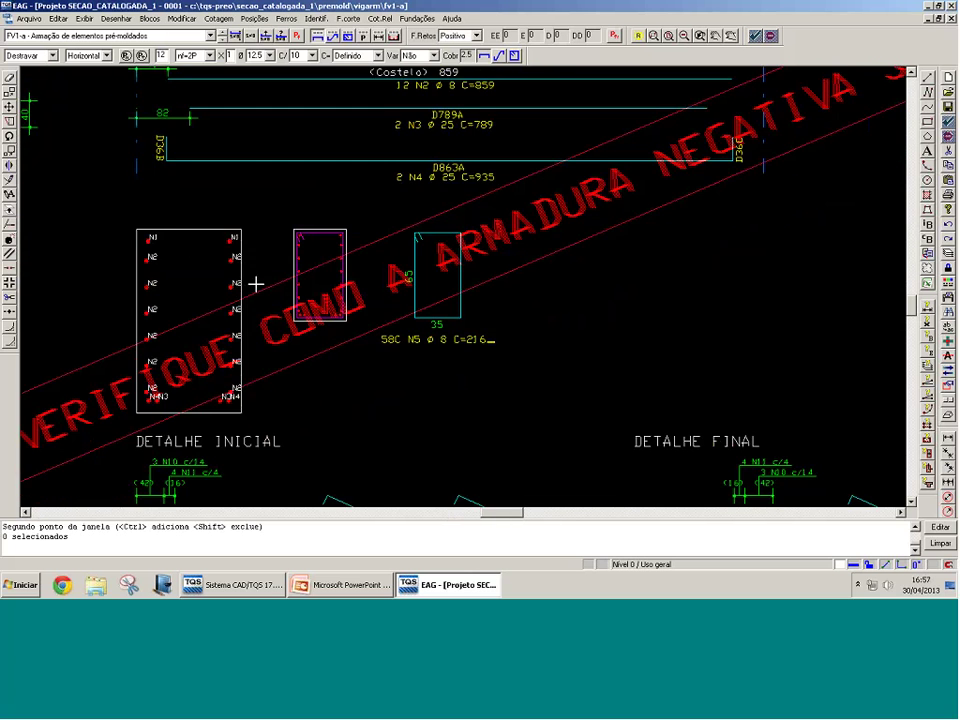
scroll(394, 244, "down", 3)
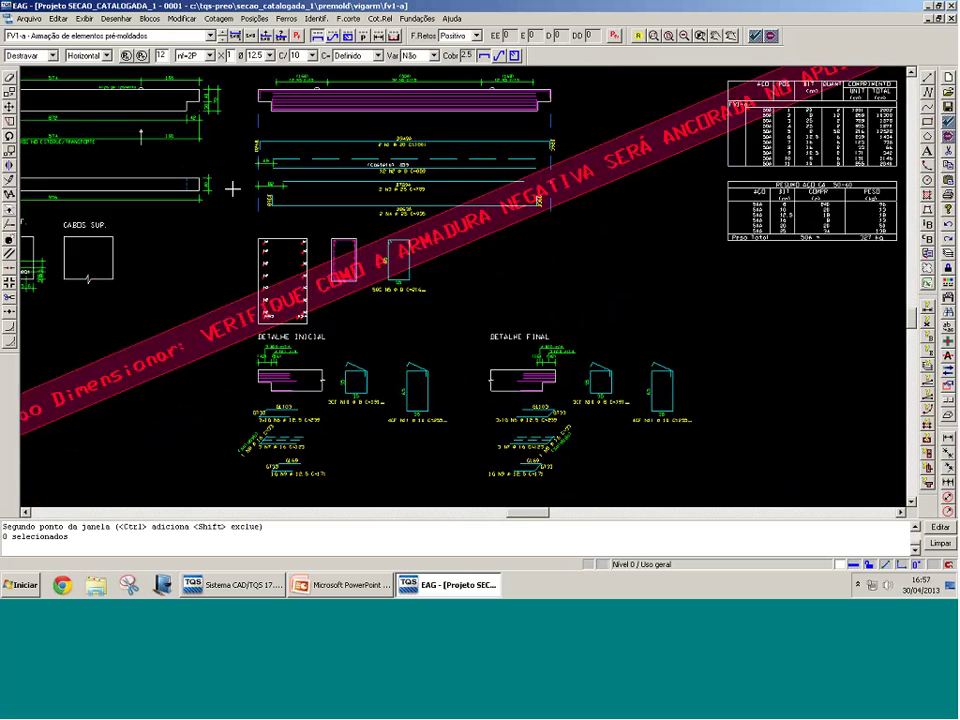
Step: Examine the beam-end reinforcement in DETALHE INICIAL and DETALHE FINAL of the FV1-a drawing
scroll(369, 251, "down", 2)
scroll(407, 321, "up", 3)
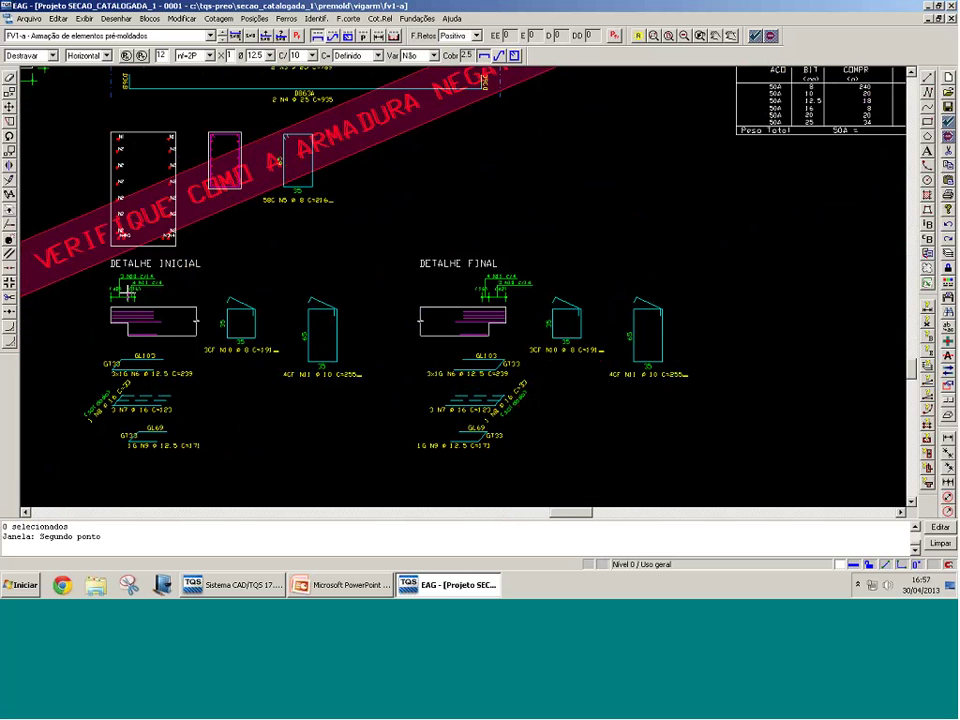
scroll(126, 300, "up", 2)
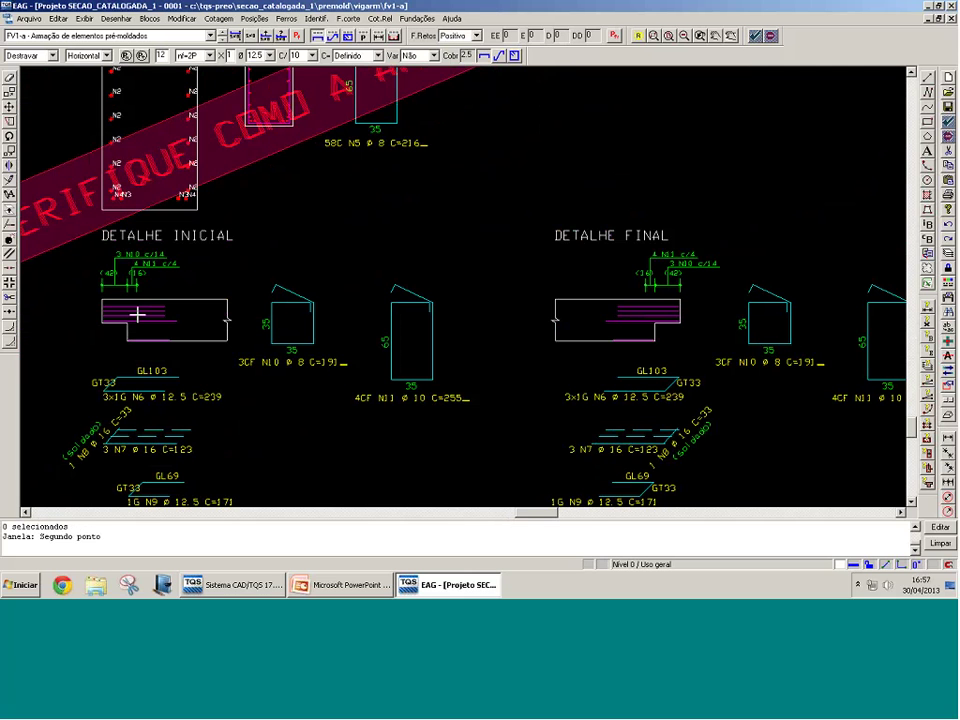
scroll(137, 314, "down", 1)
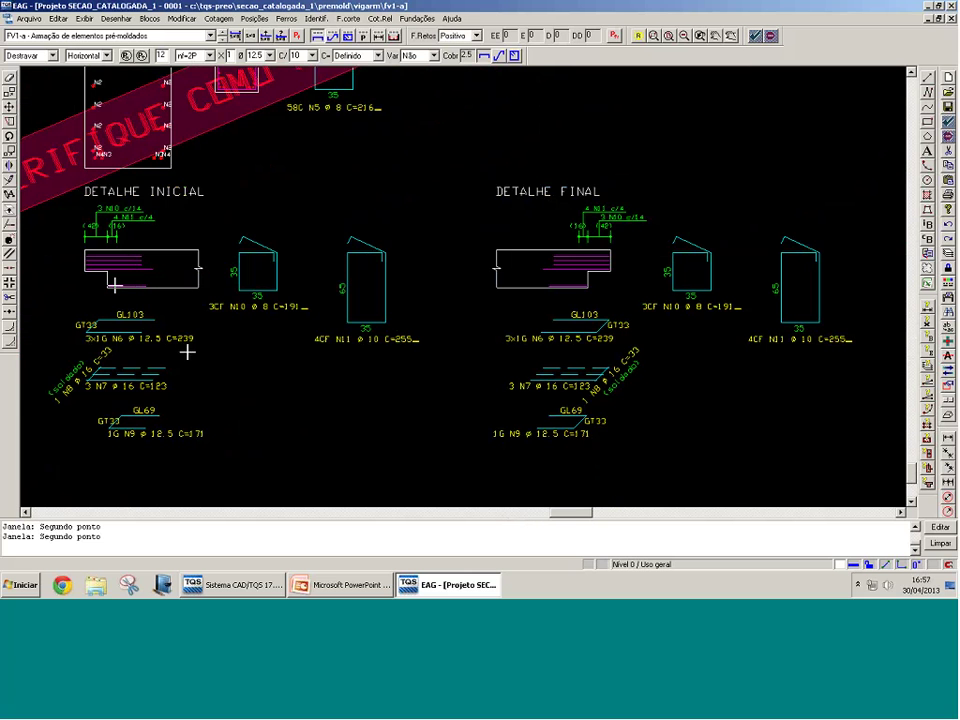
scroll(193, 420, "down", 3)
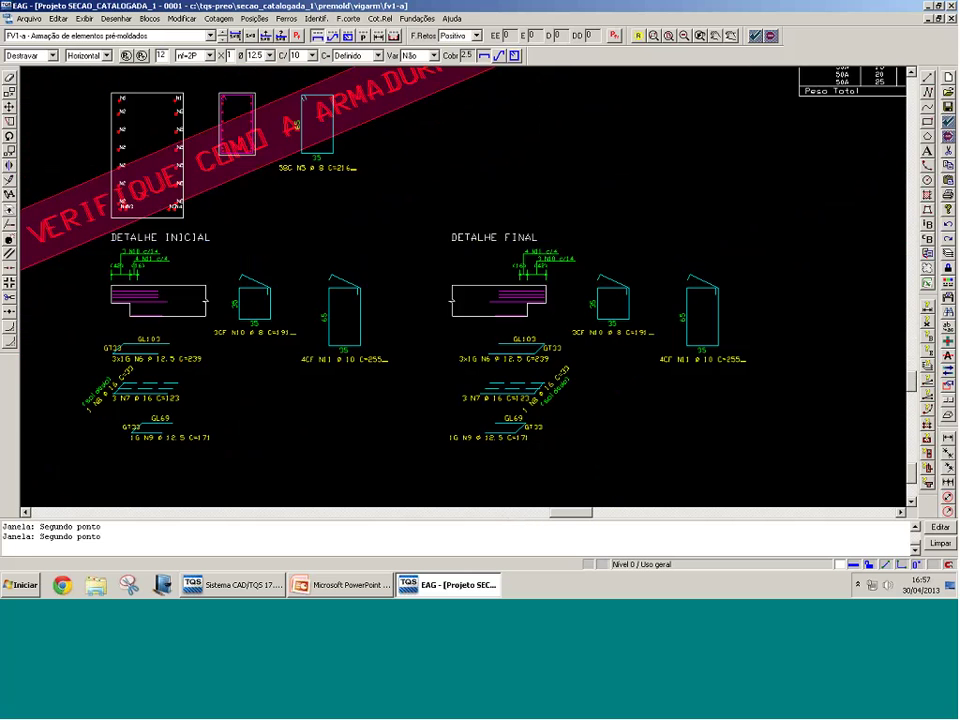
scroll(453, 458, "down", 1)
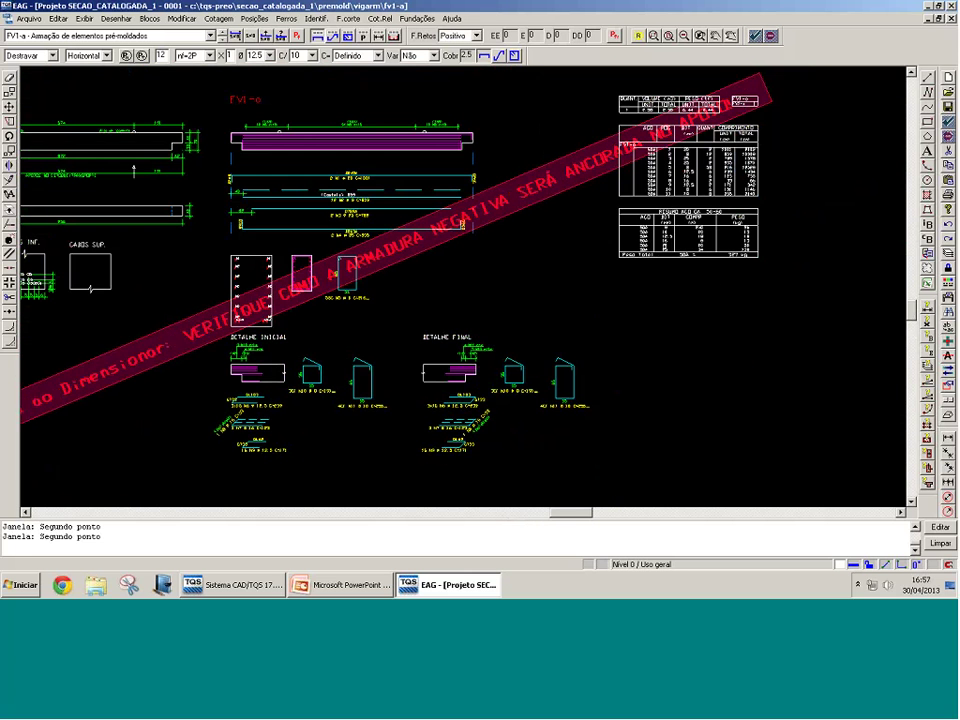
middle_click_drag(356, 261, 399, 257)
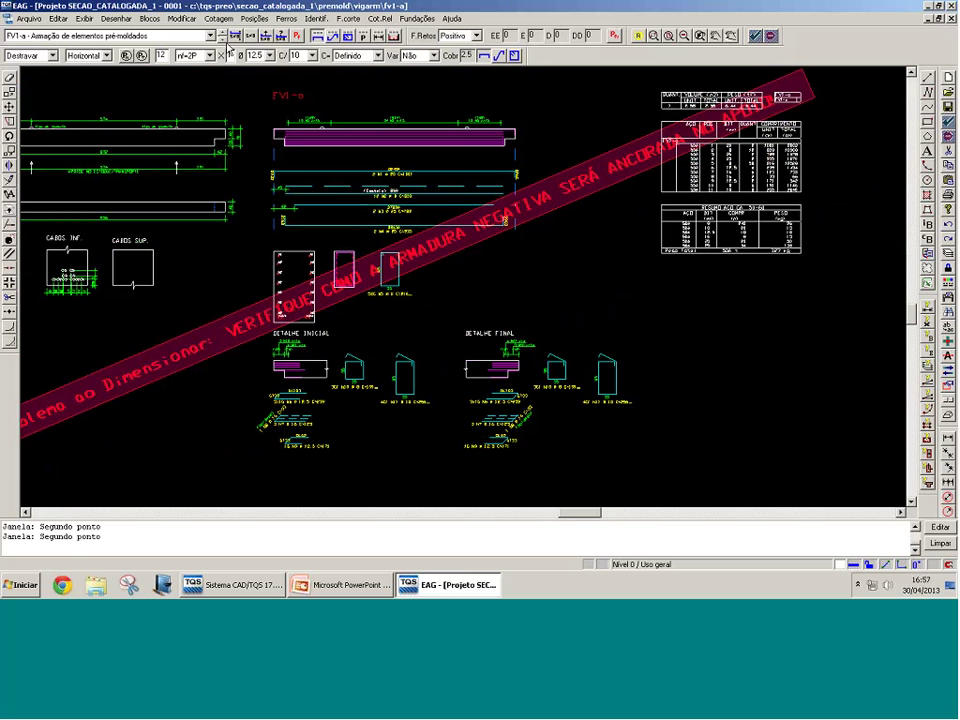
Step: Open the FV2-a reinforcement drawing and examine its cable layout, cable data table, section bars and stirrups N4 and N5
left_click(224, 40)
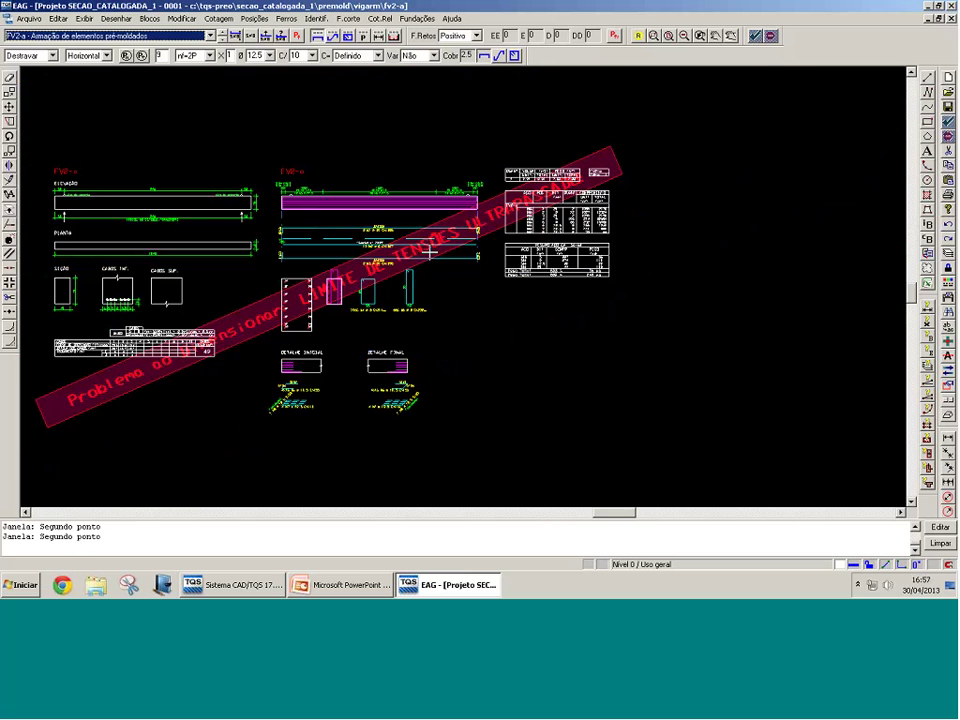
mouse_move(429, 252)
middle_mouse_down()
mouse_move(407, 233)
mouse_move(352, 232)
mouse_move(407, 250)
middle_mouse_up()
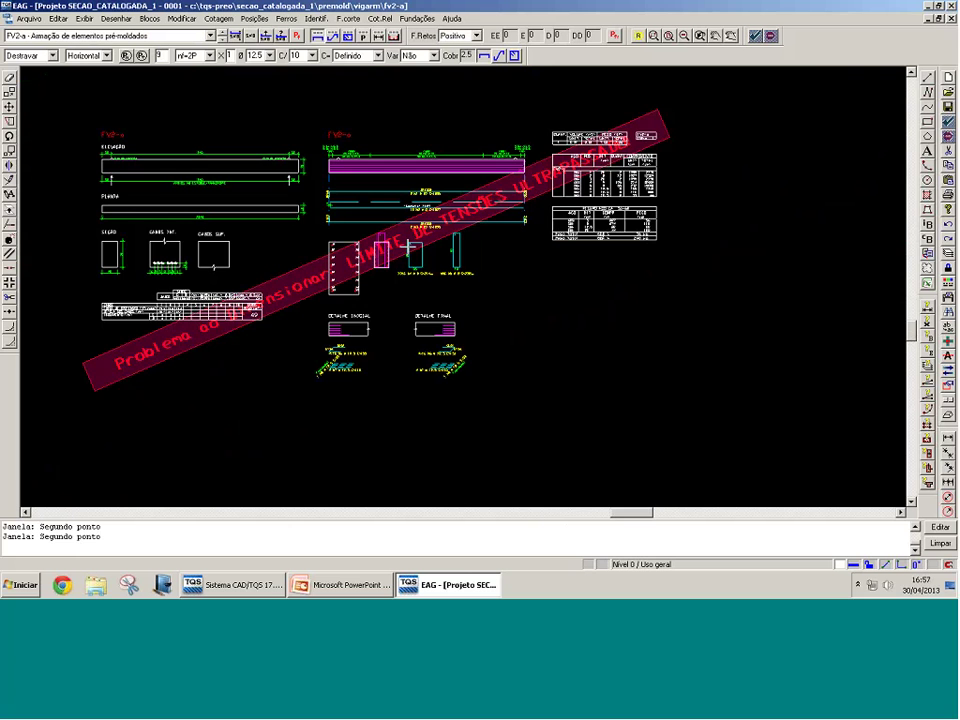
left_click(274, 247)
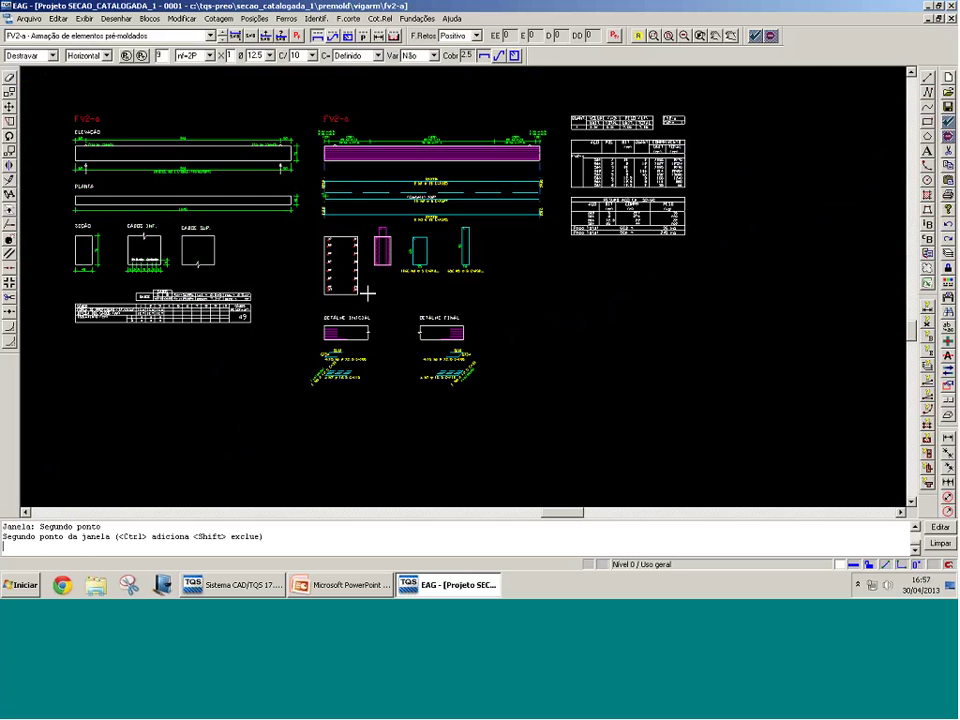
left_click(241, 297)
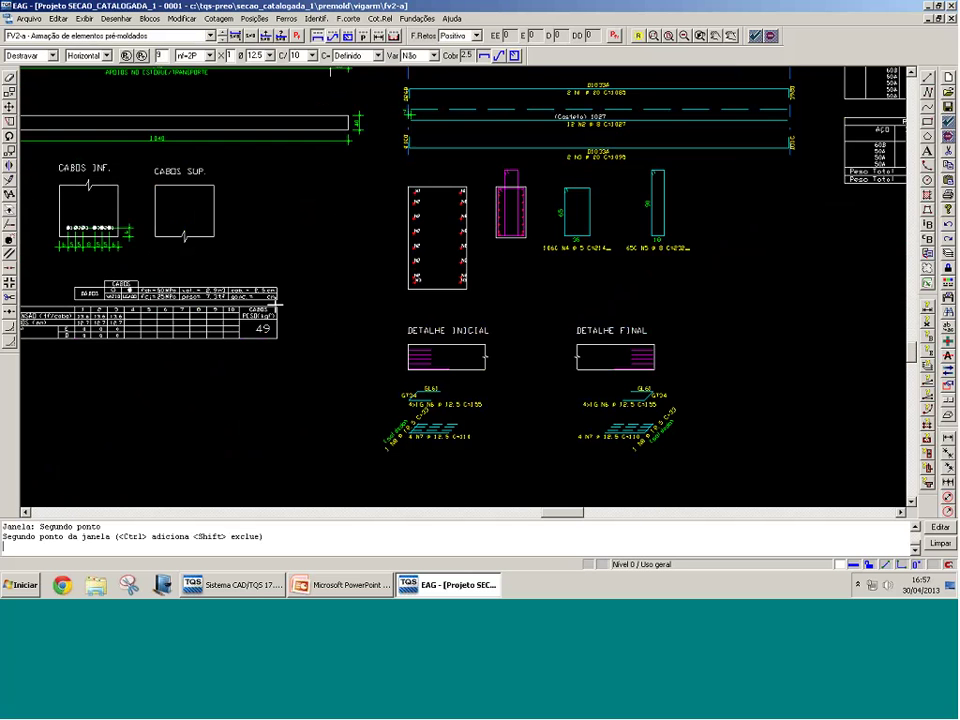
scroll(296, 294, "up", 2)
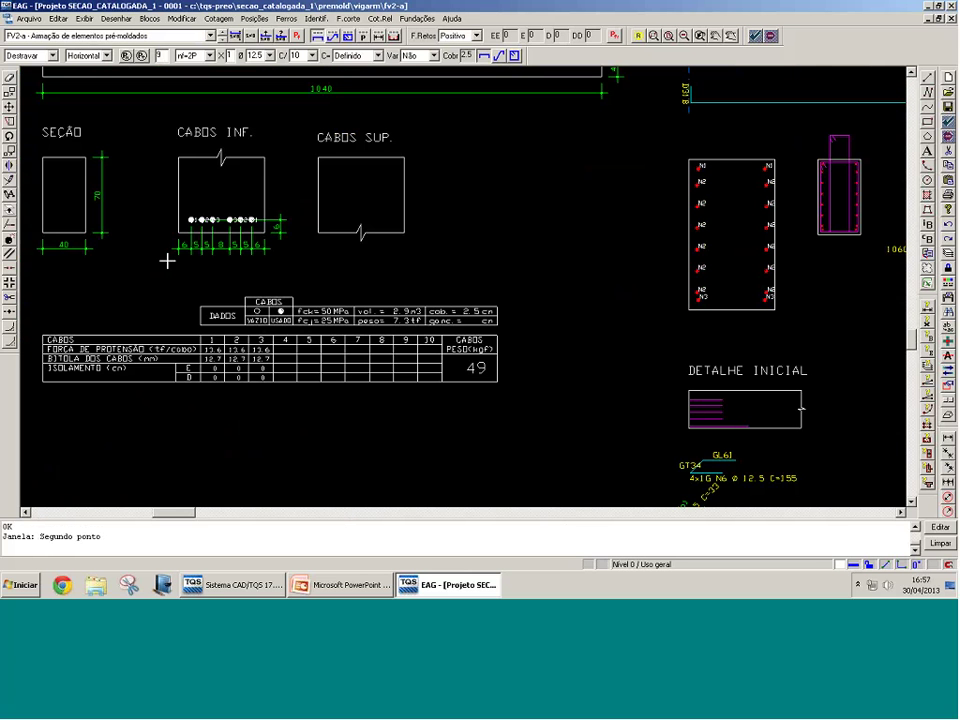
scroll(171, 372, "down", 2)
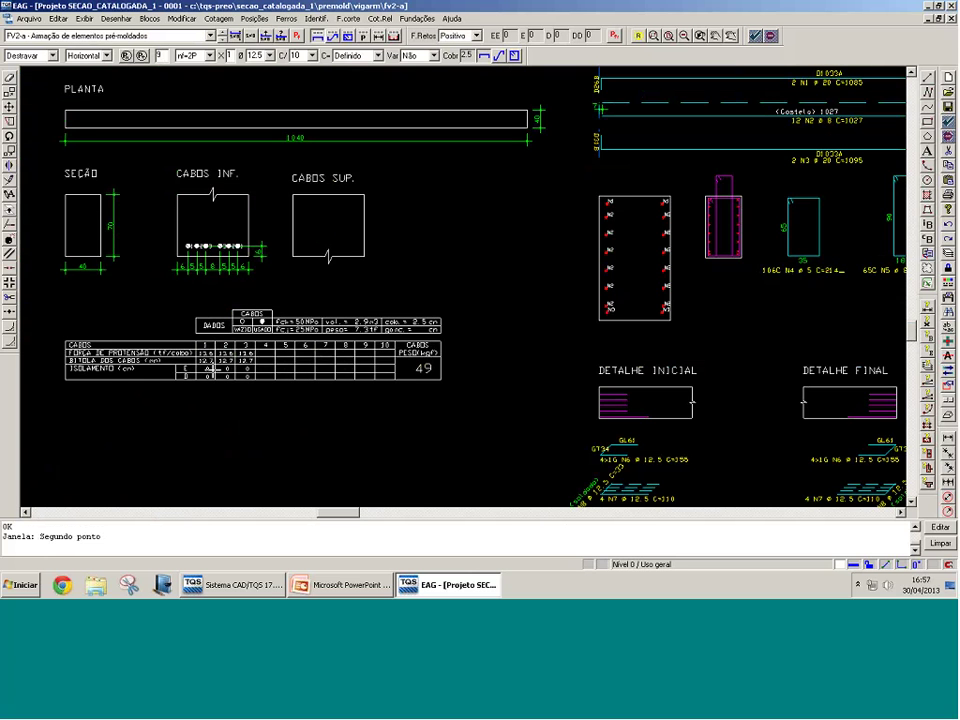
scroll(213, 369, "down", 3)
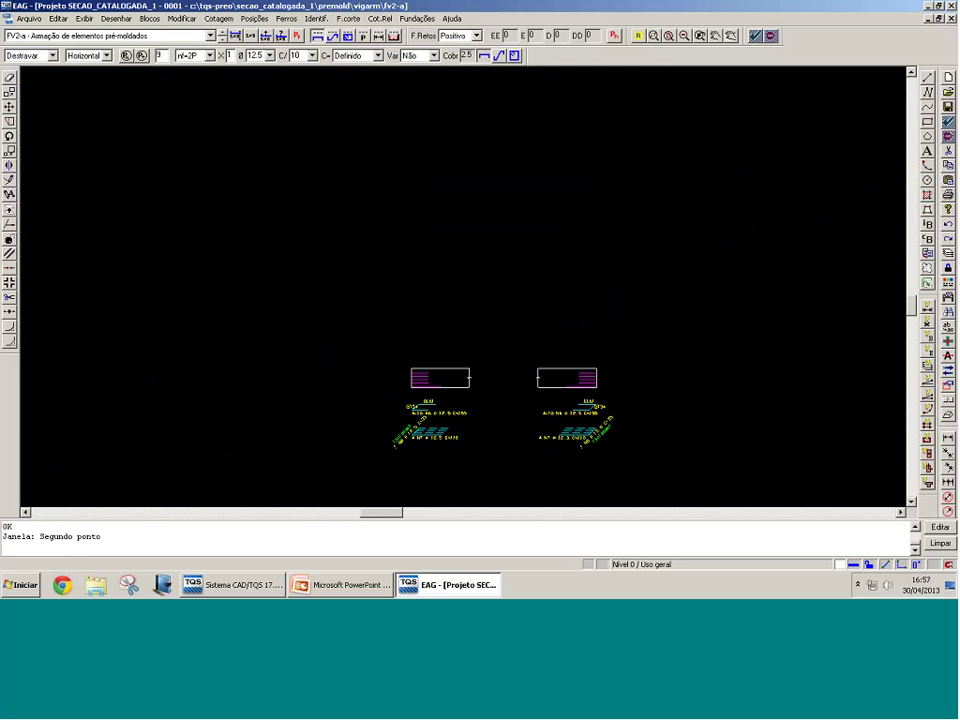
scroll(486, 334, "up", 5)
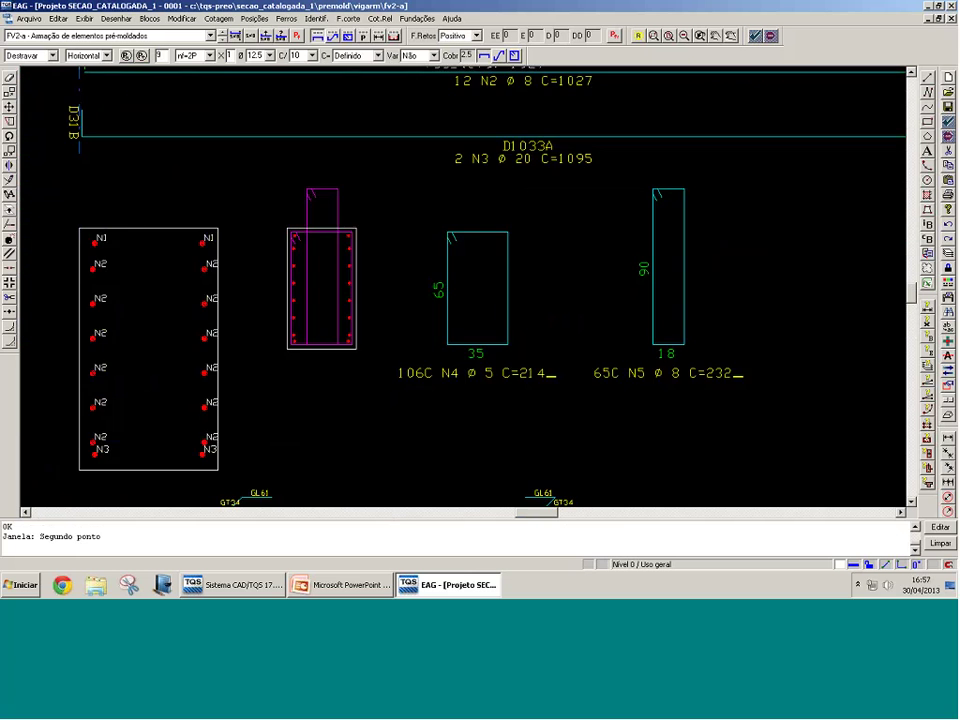
Step: Measure how far the N5 stirrup projects above the top face of the FV2-a beam section
scroll(339, 199, "down", 3)
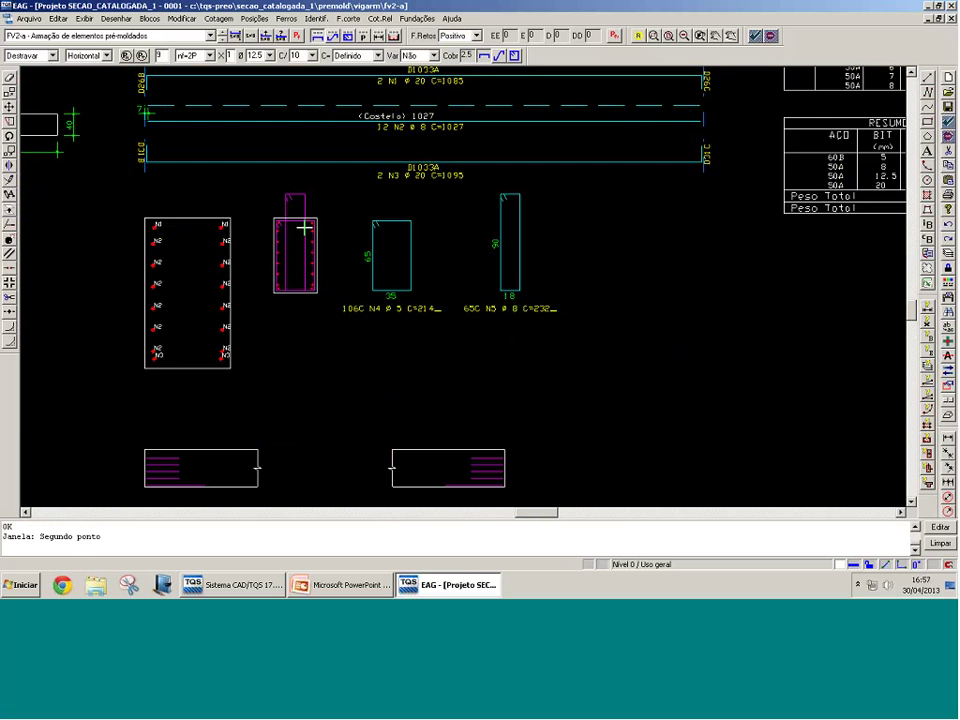
scroll(303, 228, "down", 2)
scroll(300, 223, "up", 3)
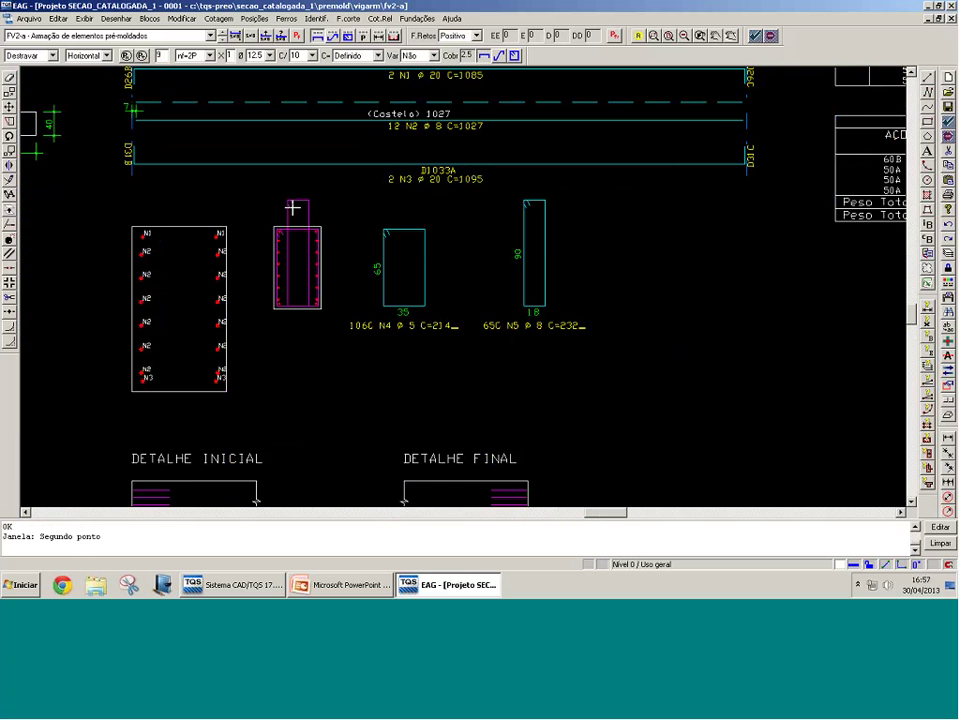
scroll(293, 210, "up", 2)
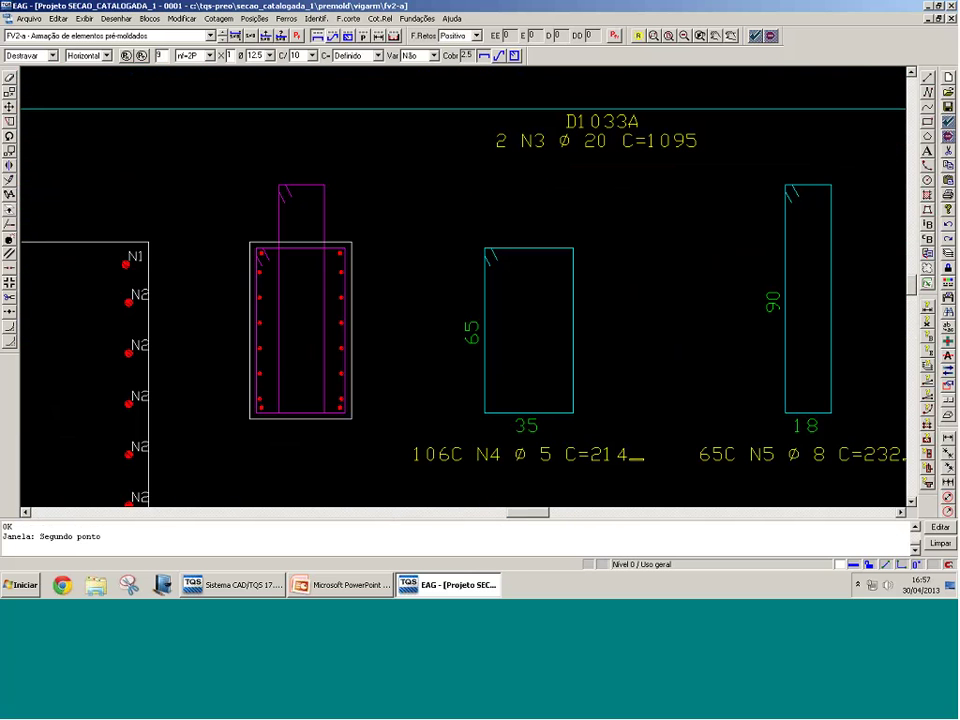
scroll(326, 238, "up", 1)
left_click(324, 240)
left_click(324, 165)
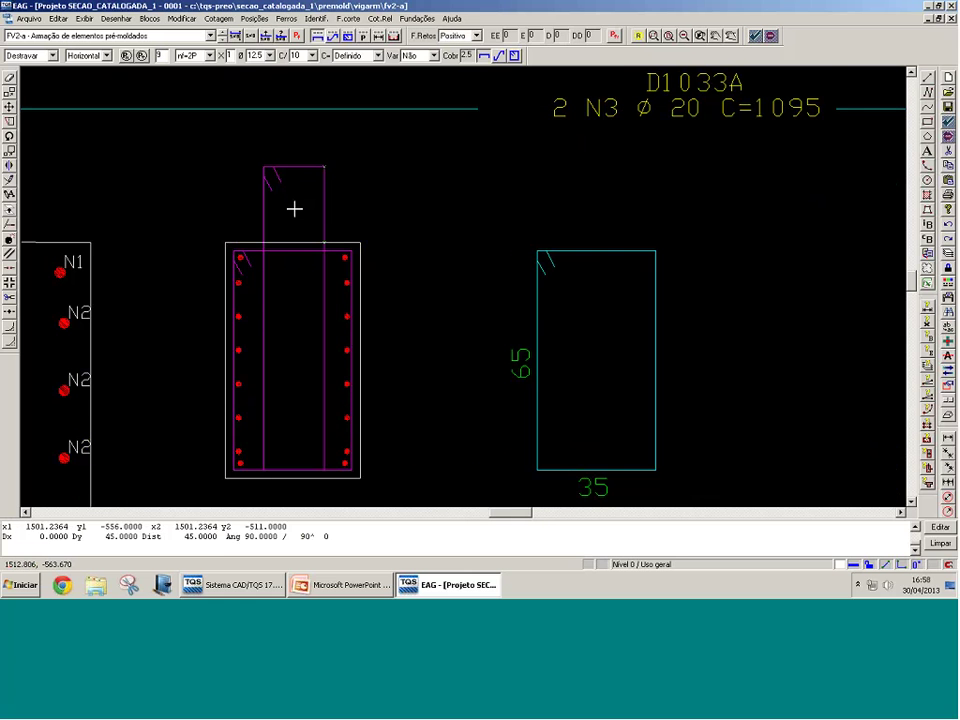
scroll(293, 206, "down", 1)
scroll(214, 189, "down", 3)
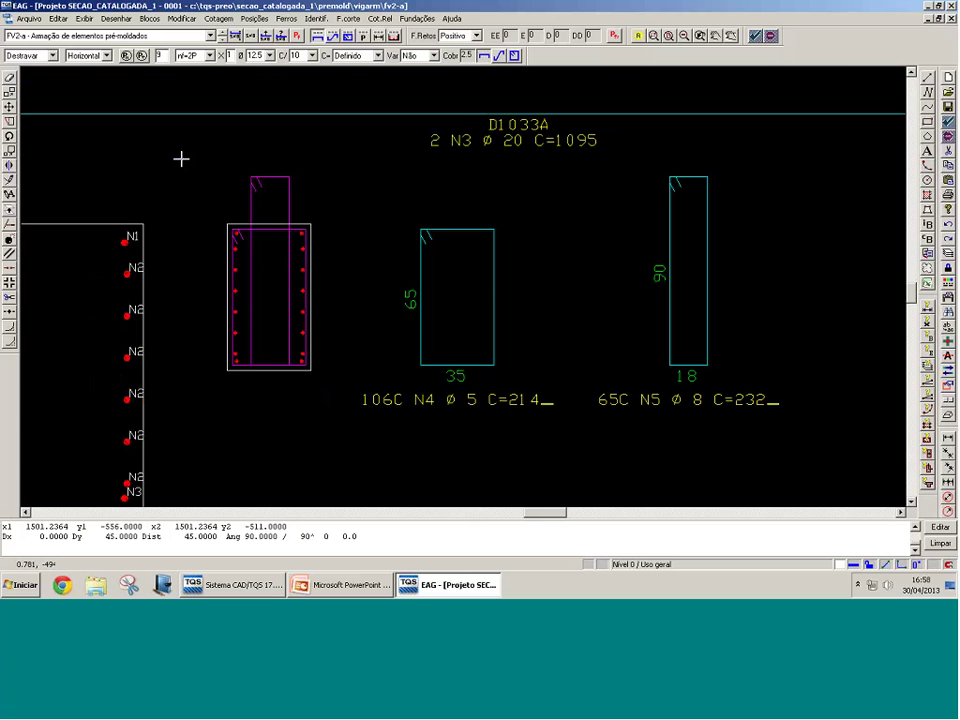
middle_click_drag(181, 158, 419, 158)
scroll(263, 186, "down", 5)
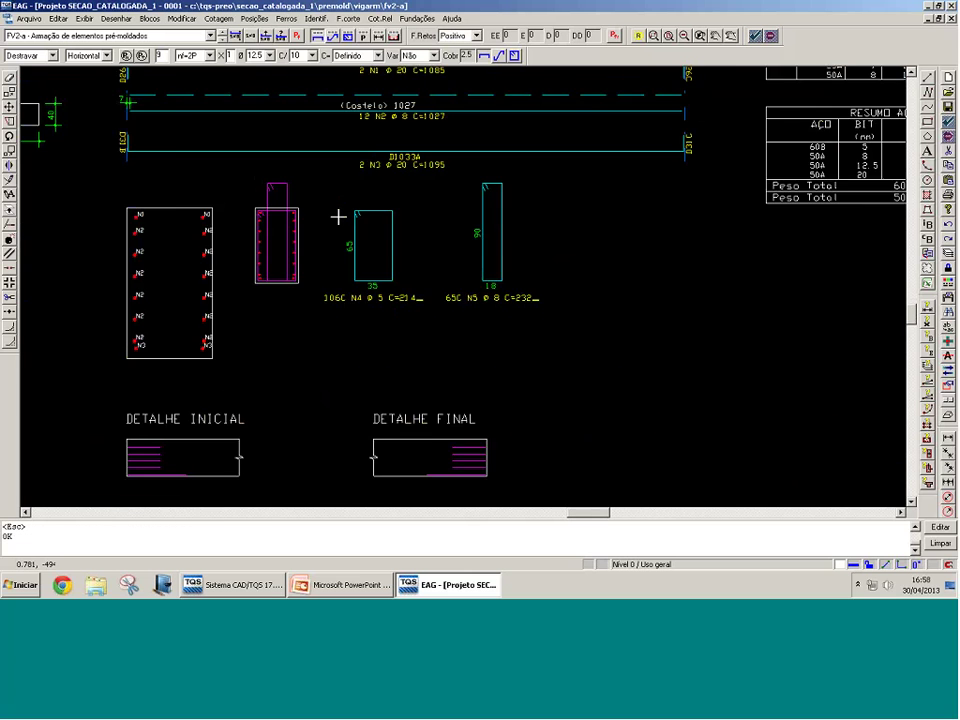
key("Escape")
Step: Examine the N4 and N5 stirrups together with the section bars and end details of FV2-a
middle_click_drag(380, 186, 404, 228)
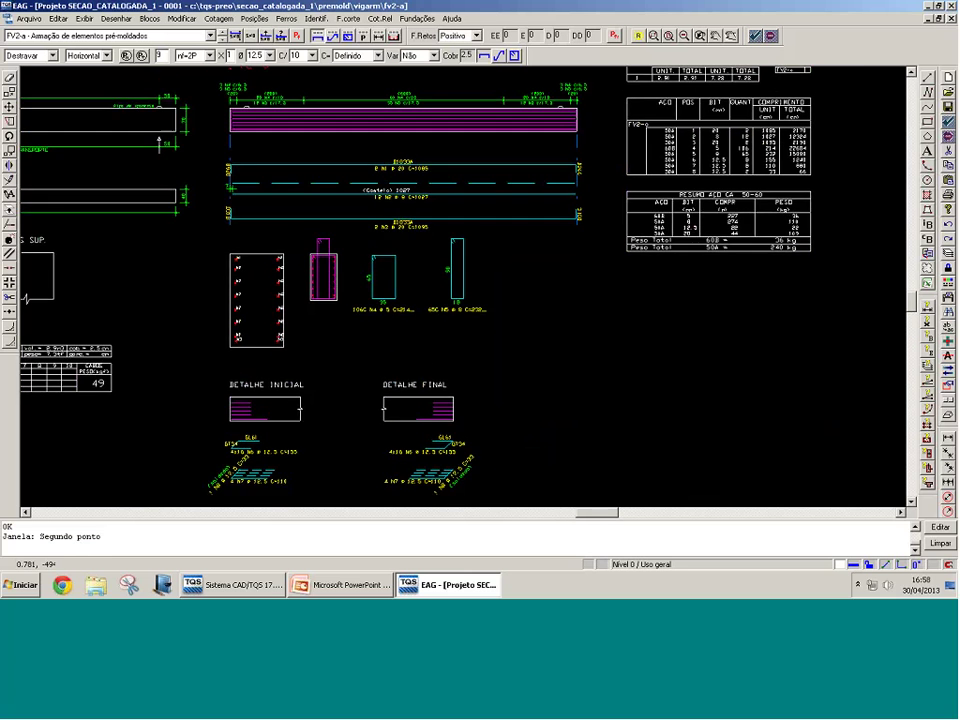
scroll(248, 356, "up", 3)
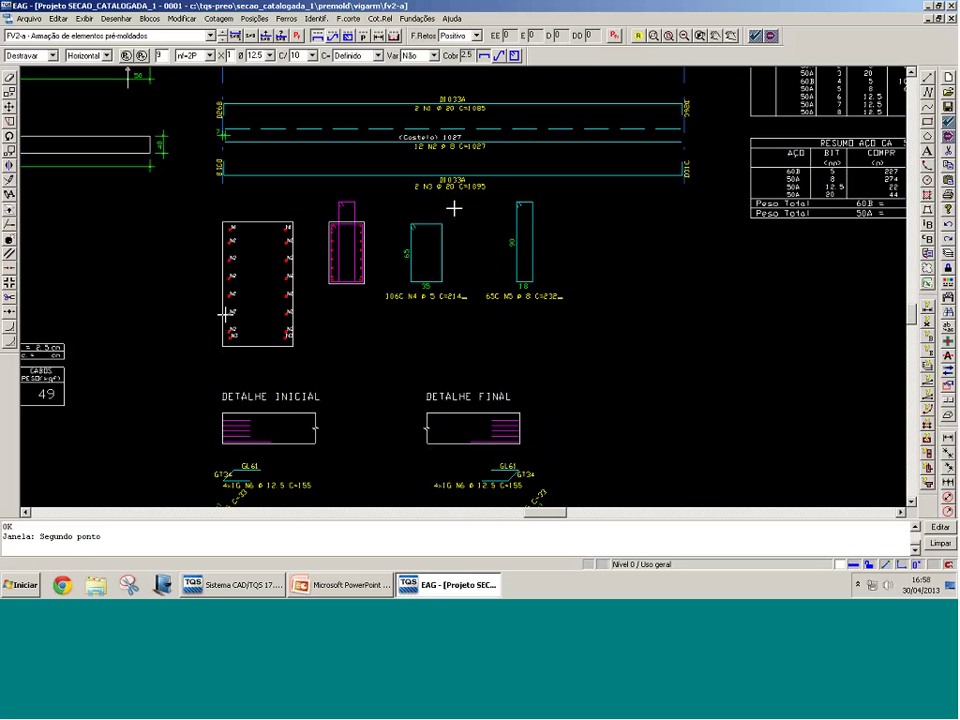
scroll(393, 262, "down", 2)
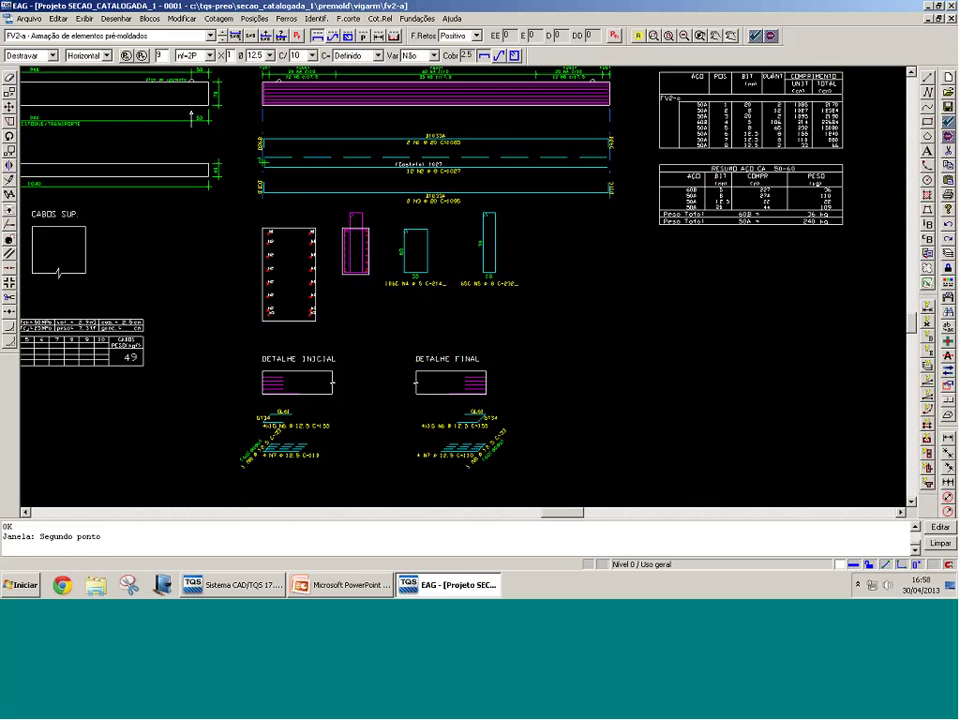
scroll(495, 220, "down", 2)
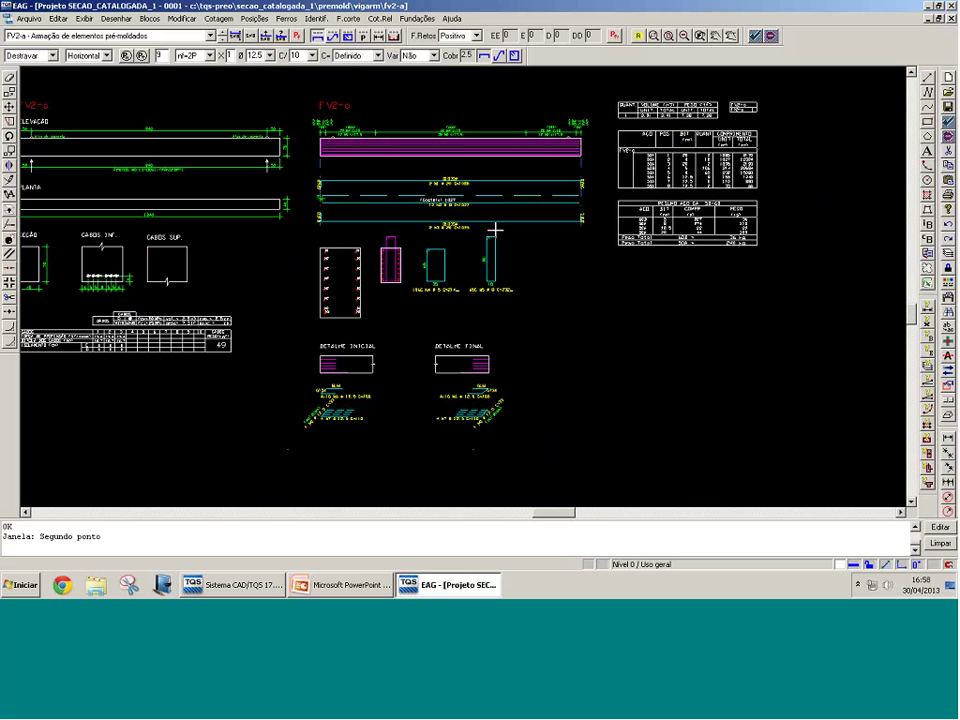
Step: Open the FV3-a reinforcement drawing without saving FV2-a, and delete its diagonal warning banner
left_click(222, 39)
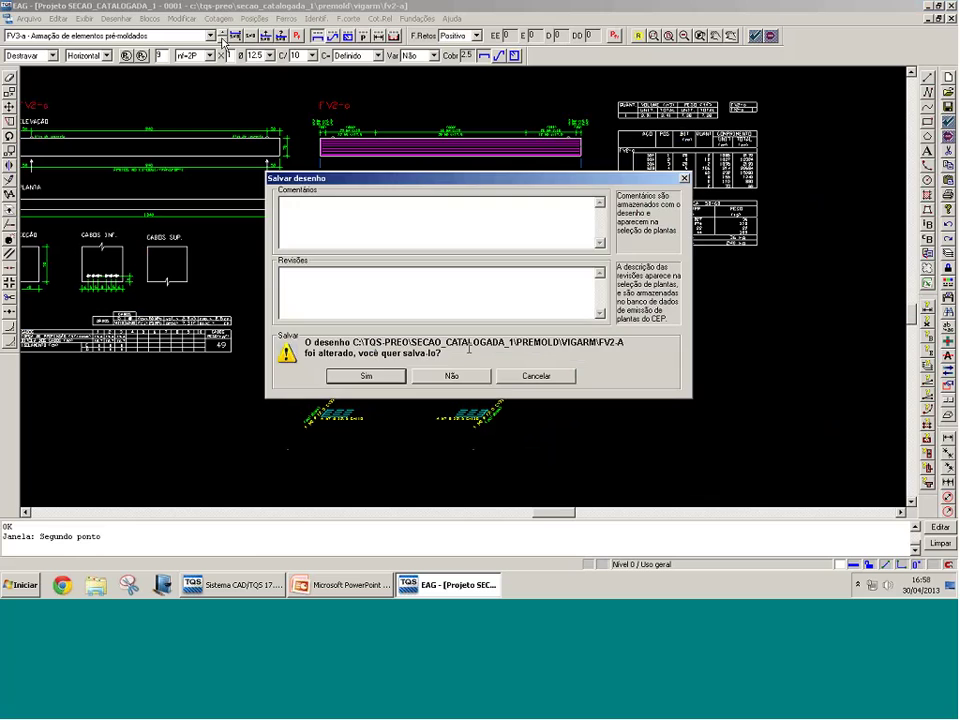
left_click(466, 376)
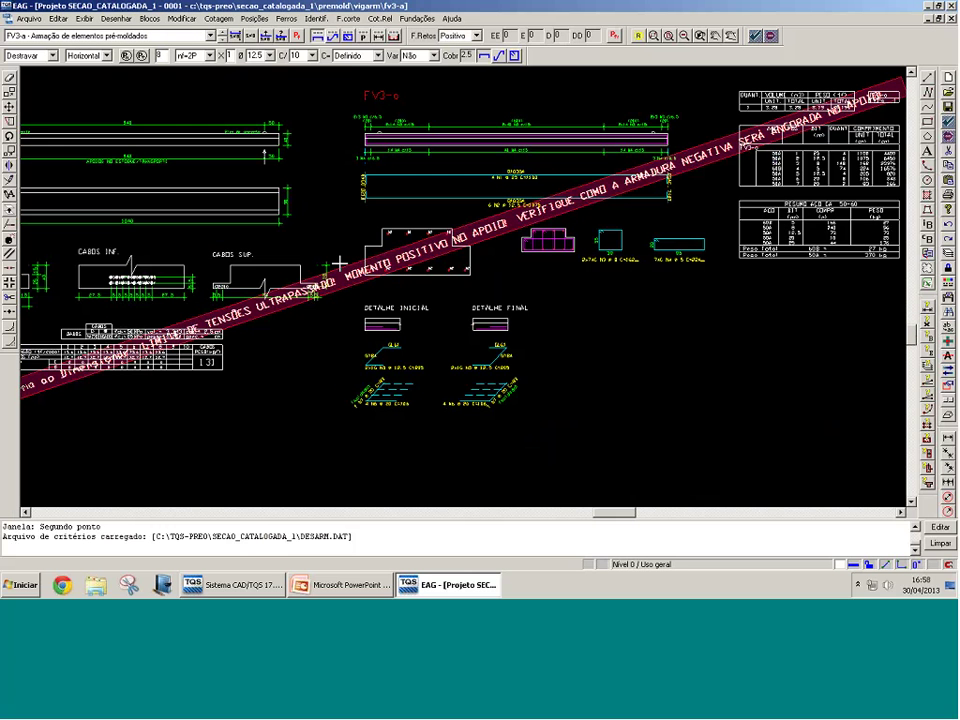
scroll(338, 268, "down", 2)
scroll(339, 268, "up", 3)
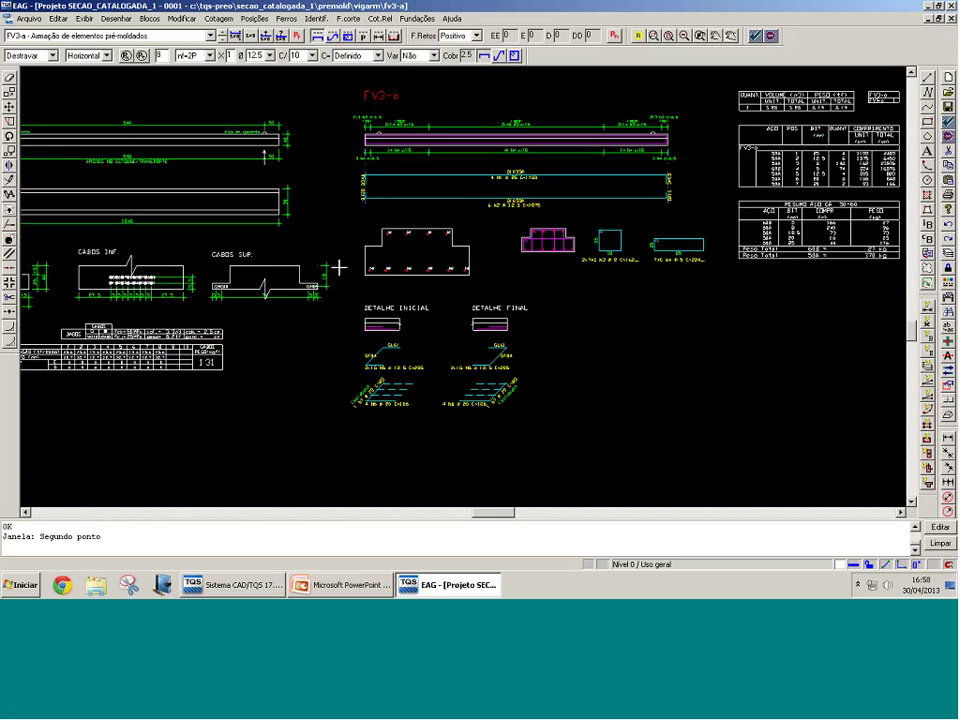
Step: Examine the CABOS INF. and CABOS SUP. cable layouts and the cable data table of FV3-a
middle_click_drag(339, 268, 510, 202)
scroll(284, 242, "up", 3)
scroll(253, 220, "up", 2)
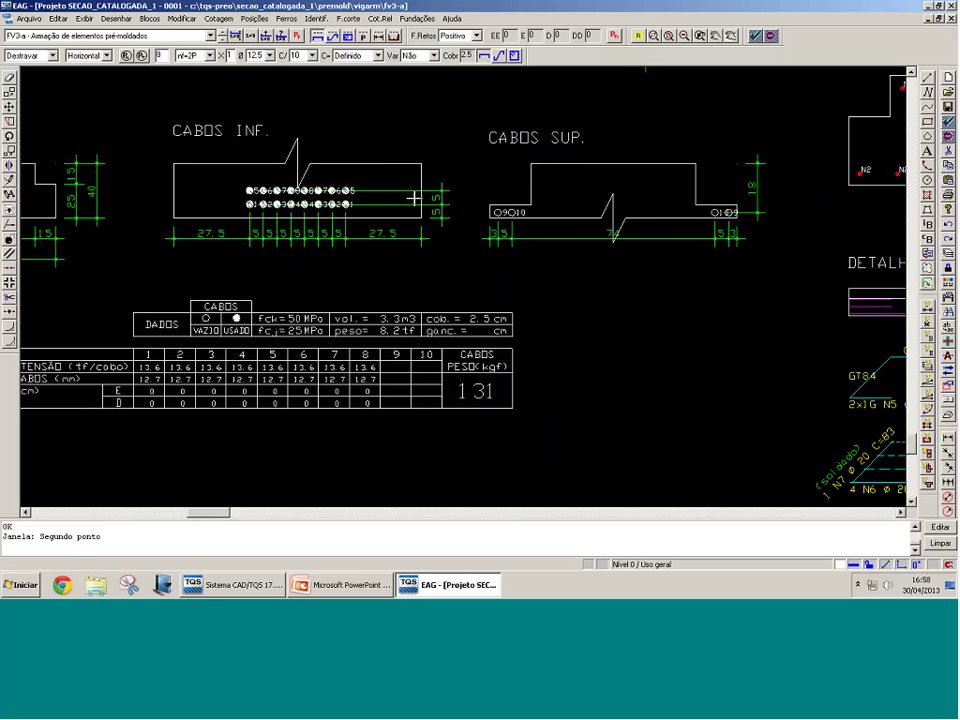
scroll(297, 190, "down", 3)
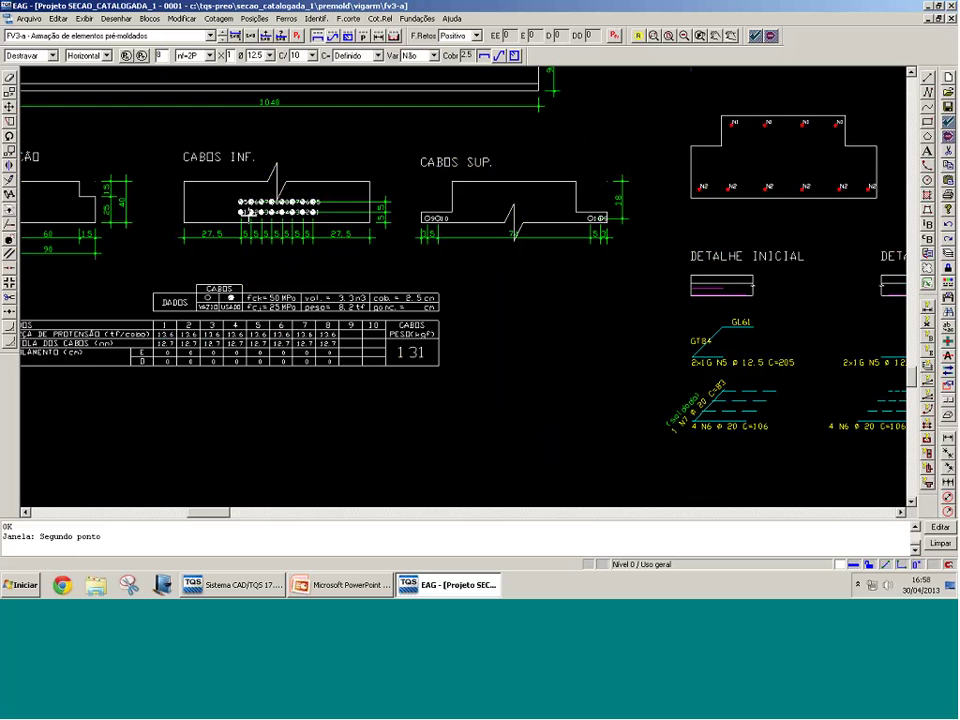
scroll(243, 211, "down", 4)
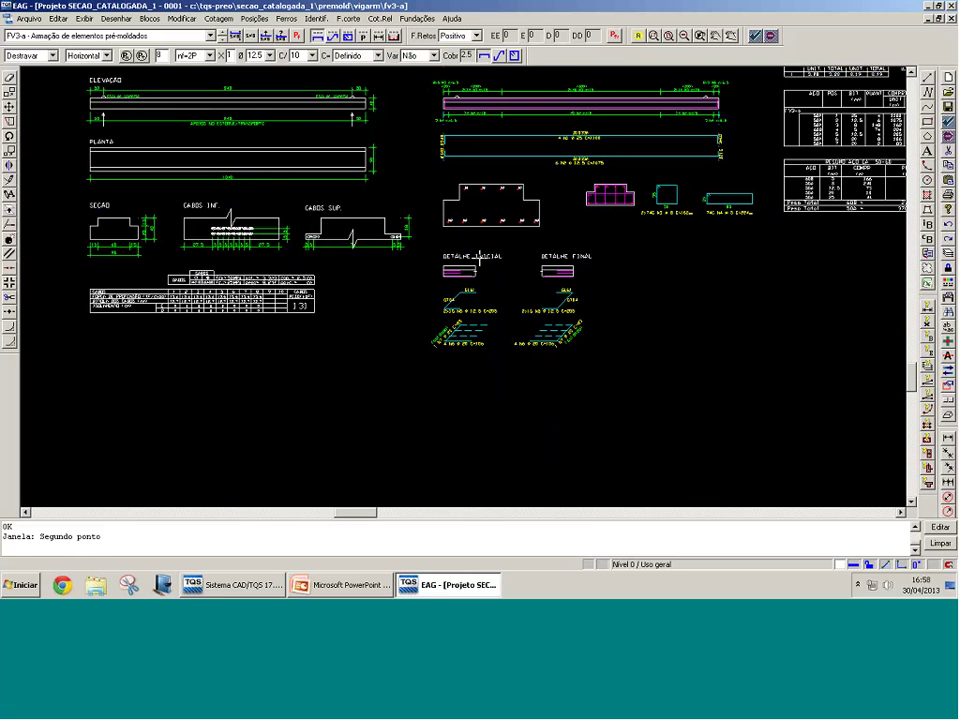
Step: Examine the N1 and N2 bar positions and the stirrup arrangement in the stepped FV3-a cross-section
middle_click_drag(479, 257, 322, 273)
scroll(429, 150, "up", 2)
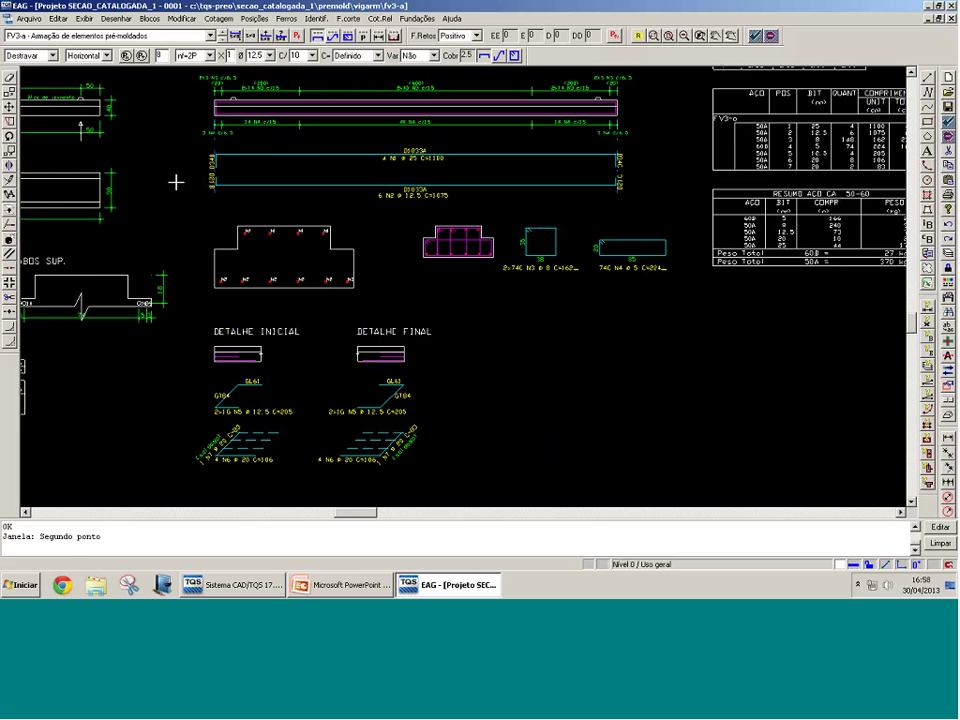
scroll(400, 219, "up", 1)
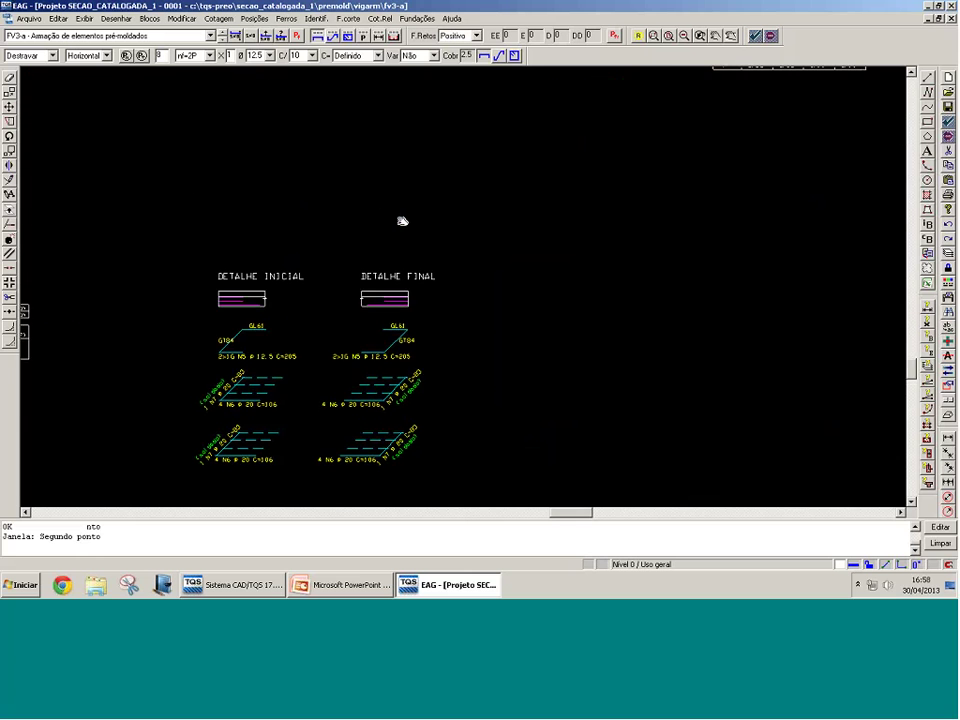
scroll(447, 186, "up", 1)
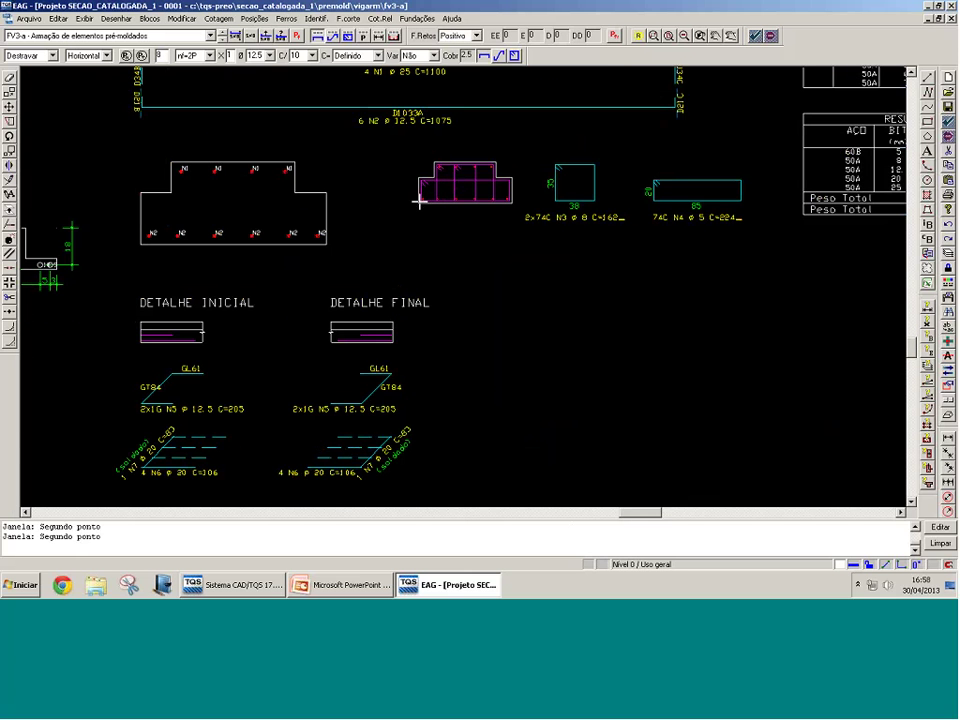
scroll(422, 199, "up", 1)
scroll(427, 174, "down", 1)
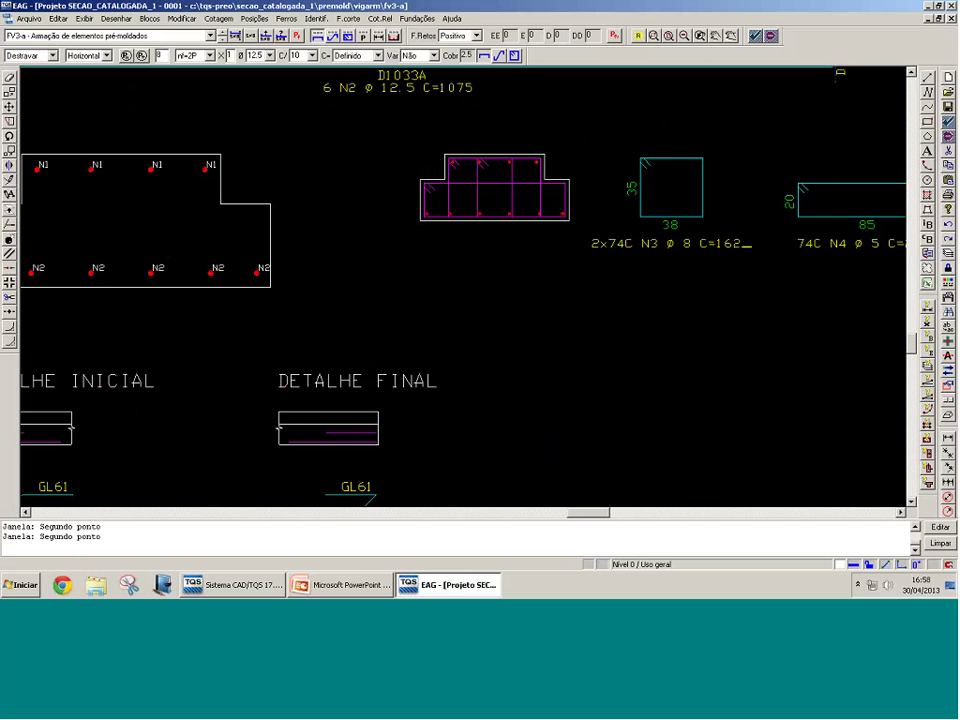
scroll(437, 258, "down", 3)
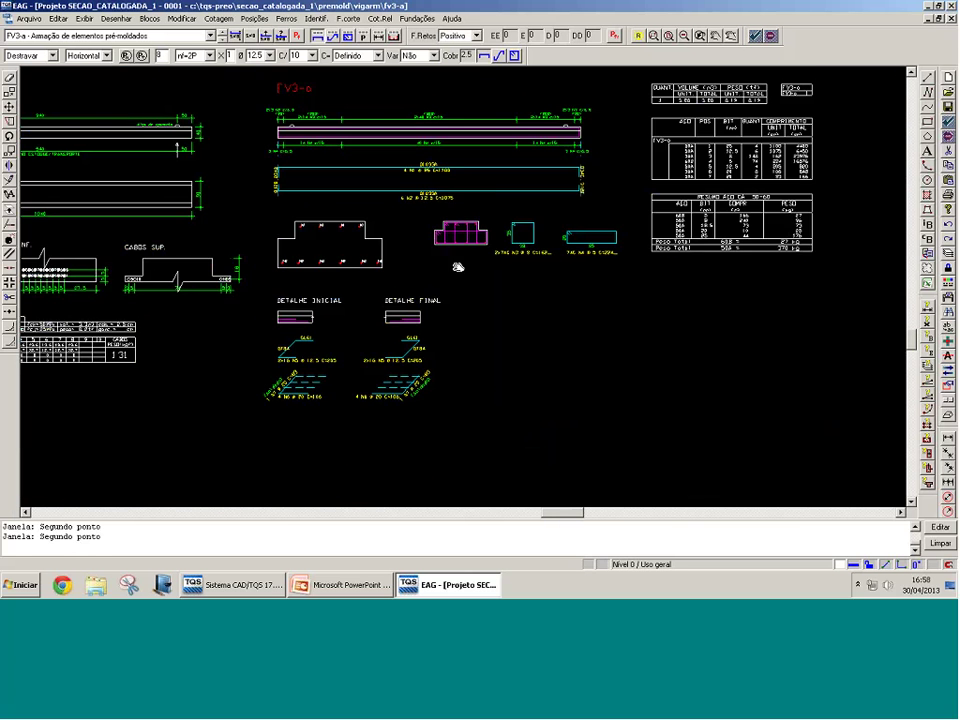
Step: Select an N3 stirrup in the FV3-a section and compare the overlapping stirrups with the N3 and N4 details
scroll(529, 216, "up", 3)
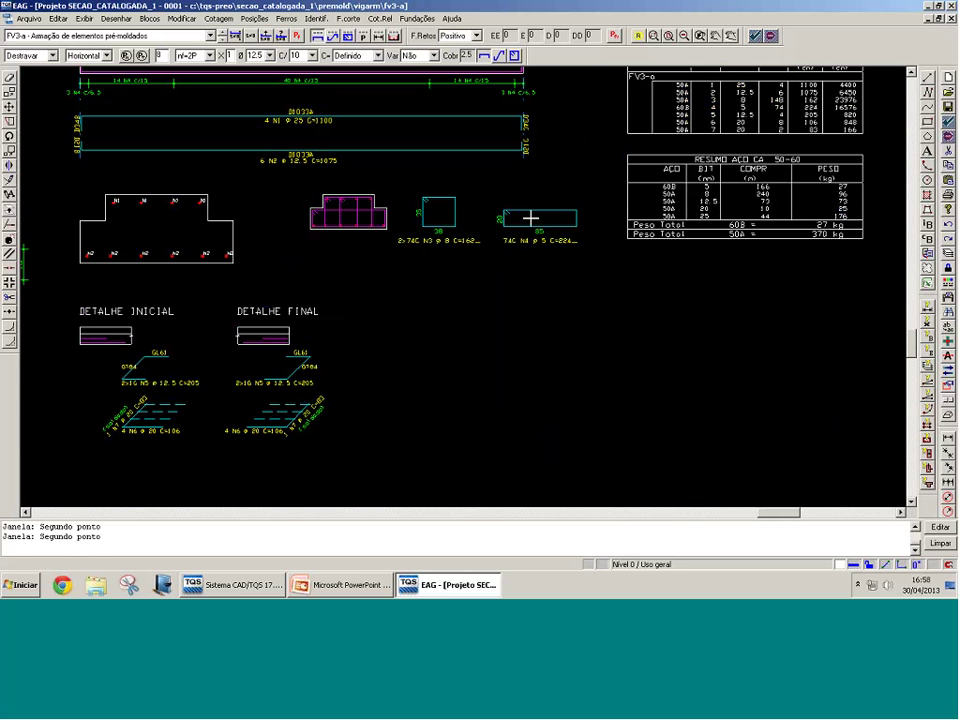
scroll(478, 184, "up", 1)
scroll(404, 242, "up", 2)
left_click(396, 242)
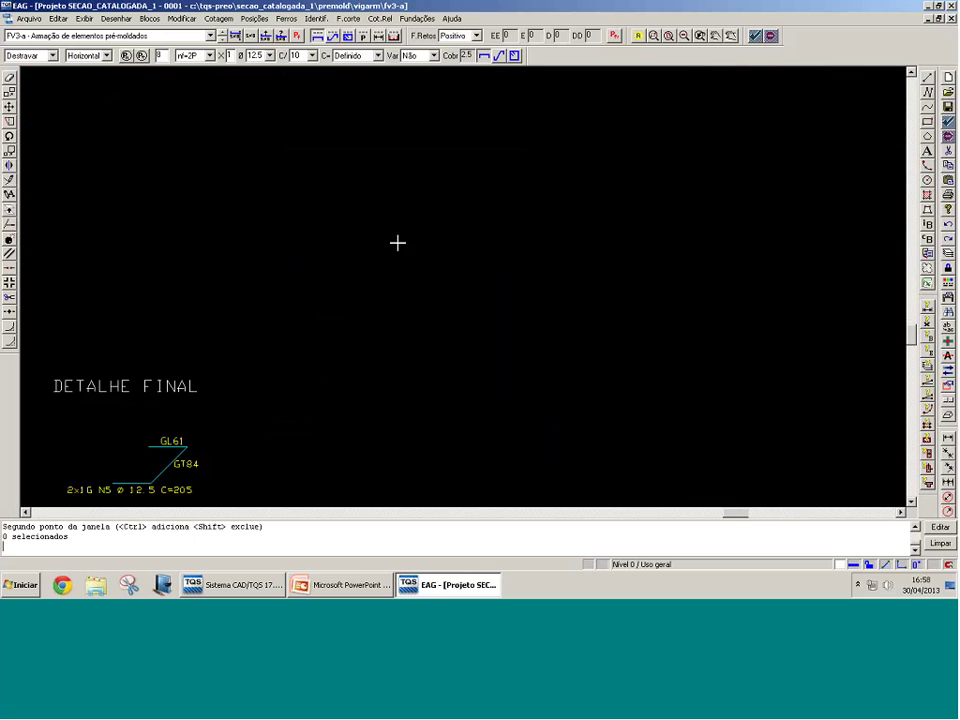
scroll(214, 194, "up", 3)
left_click(178, 190)
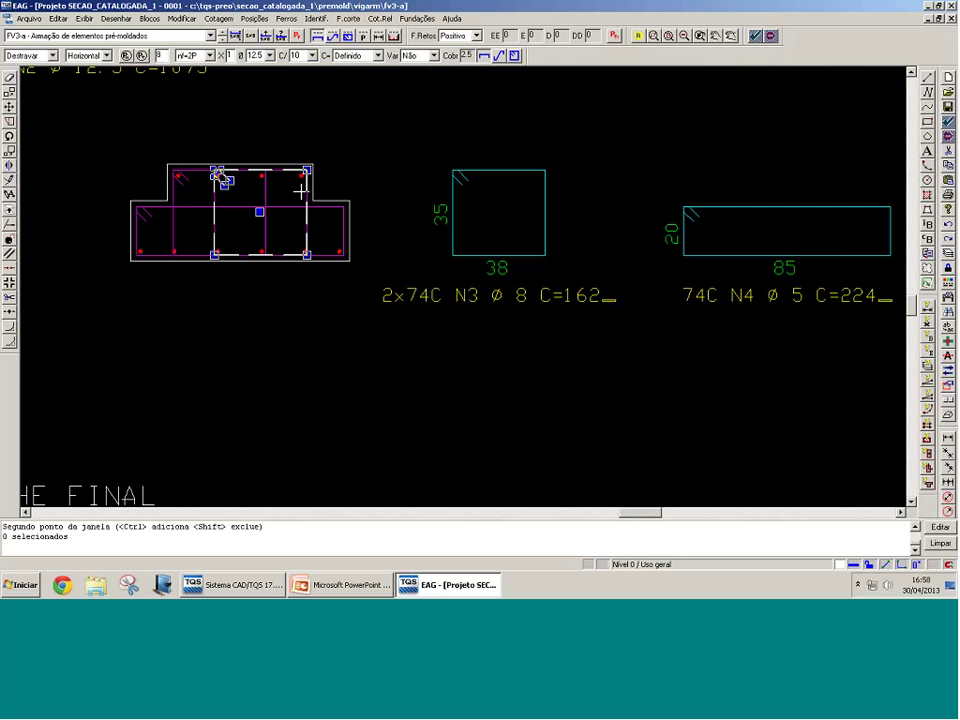
scroll(430, 390, "down", 3)
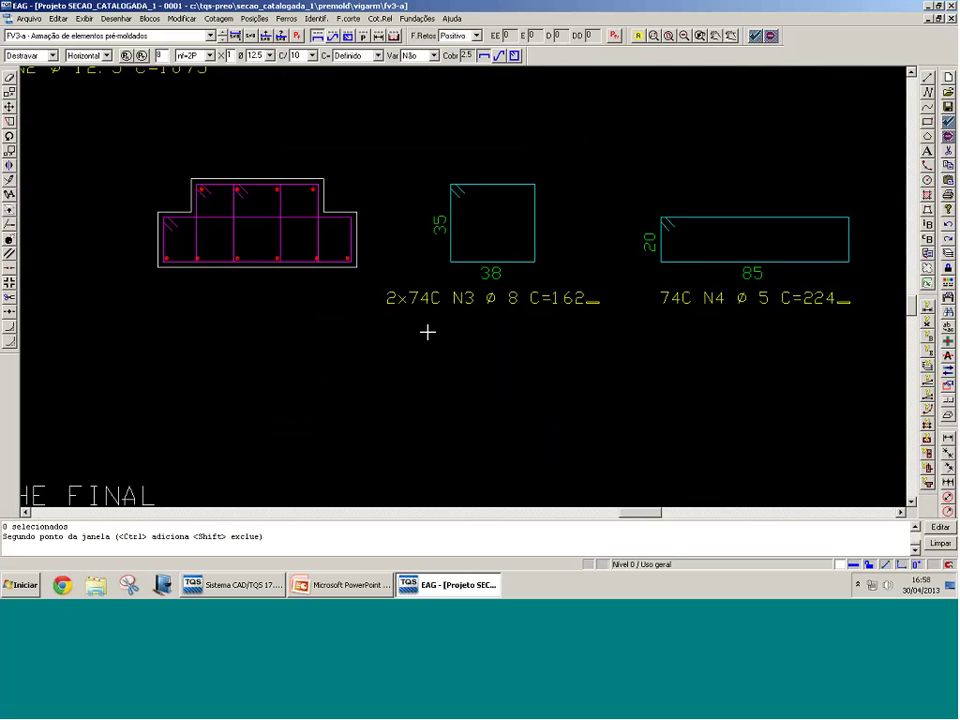
scroll(470, 335, "down", 3)
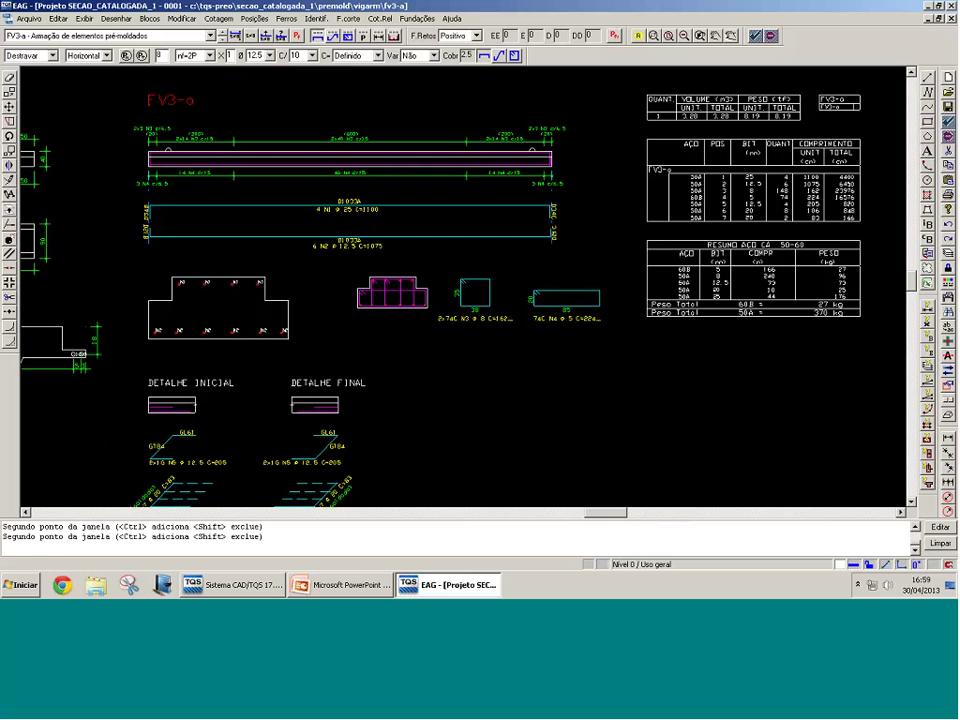
Step: Open the FV4-a reinforcement drawing without saving the FV3-a changes
left_click(950, 6)
left_click(537, 375)
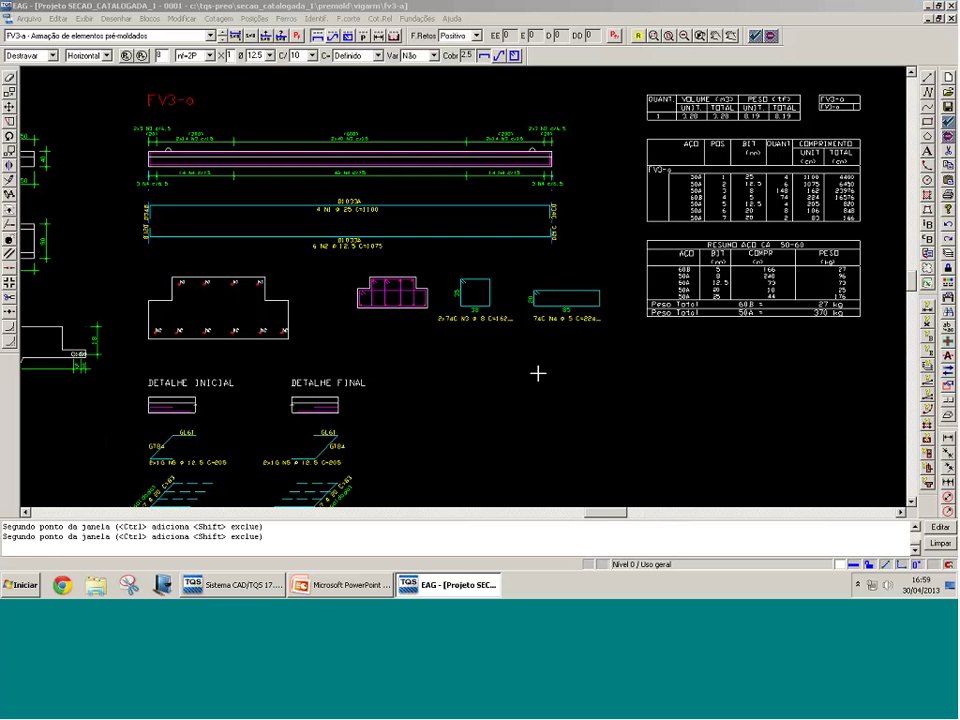
key("alt+F4")
left_click(462, 377)
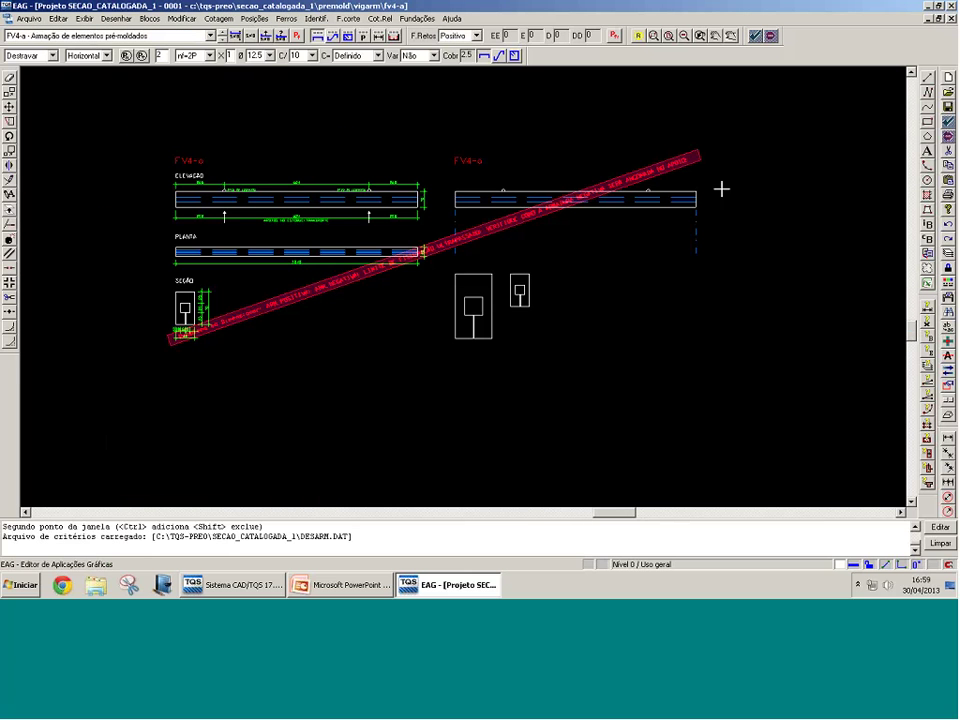
Step: Delete the diagonal warning banner from the FV4-a drawing and examine the beam's elevation, plan and section with the internal opening
left_click(721, 189)
left_click(664, 140)
key("Delete")
scroll(718, 167, "down", 1)
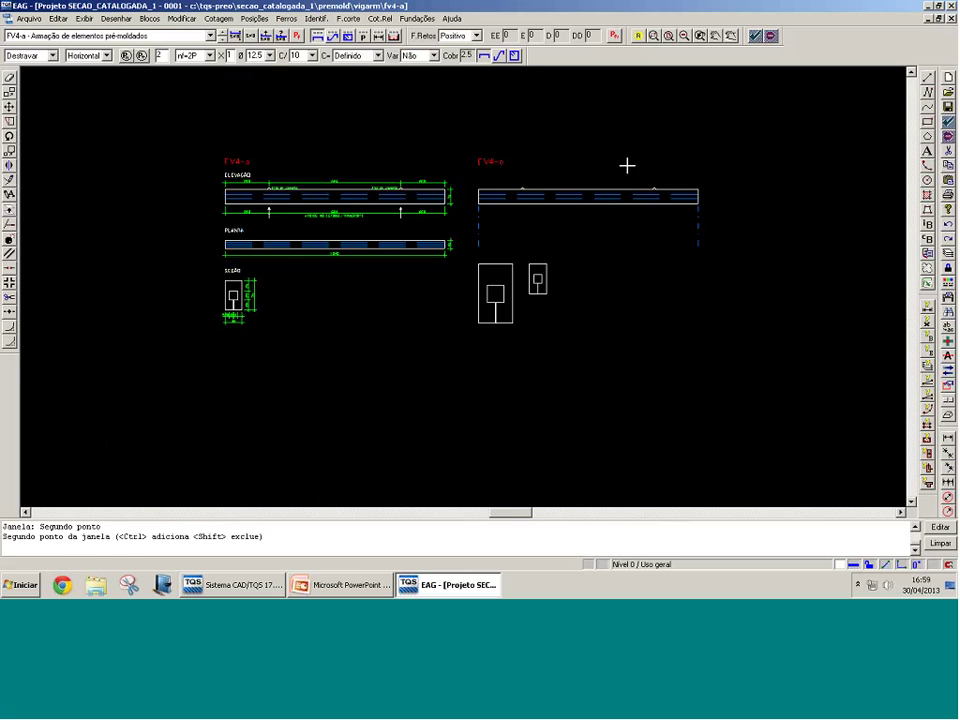
scroll(614, 169, "up", 1)
middle_click_drag(601, 164, 606, 152)
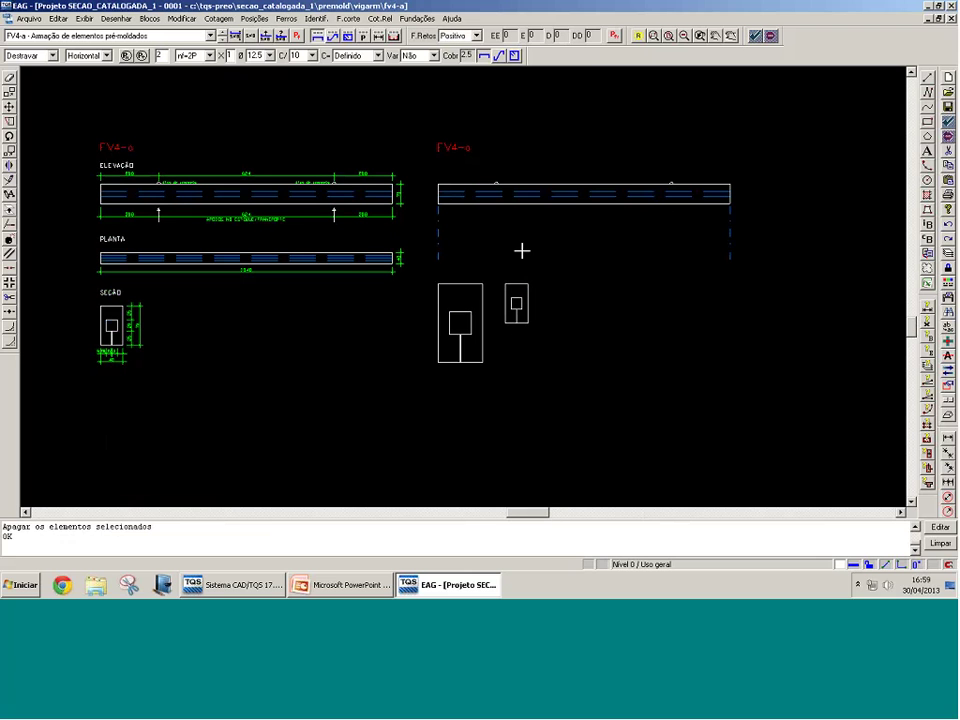
left_click(522, 250)
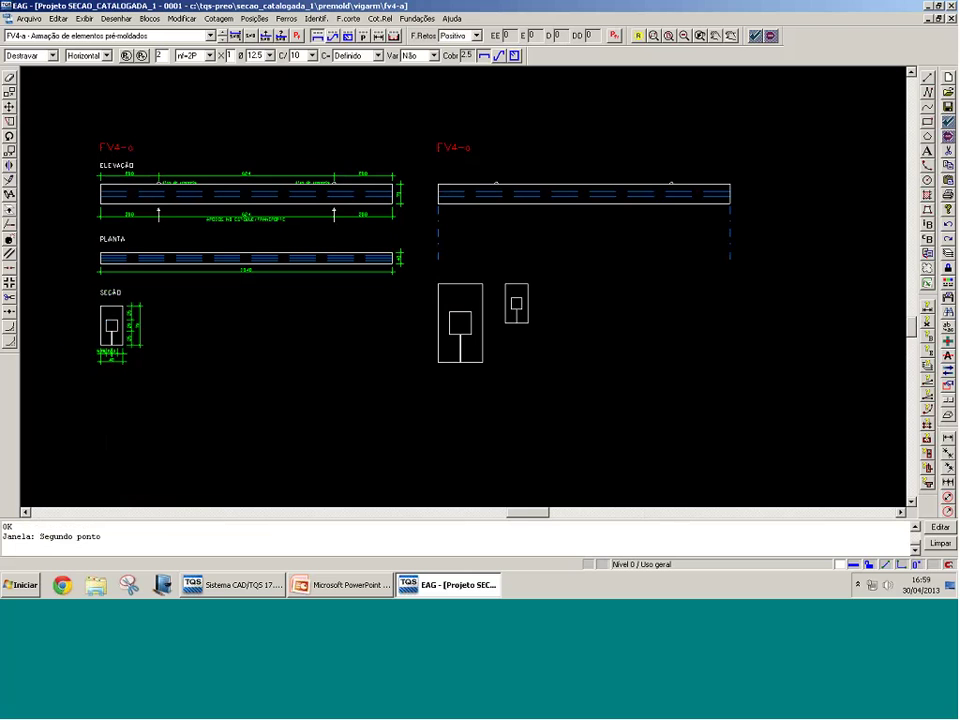
middle_click_drag(482, 304, 448, 291)
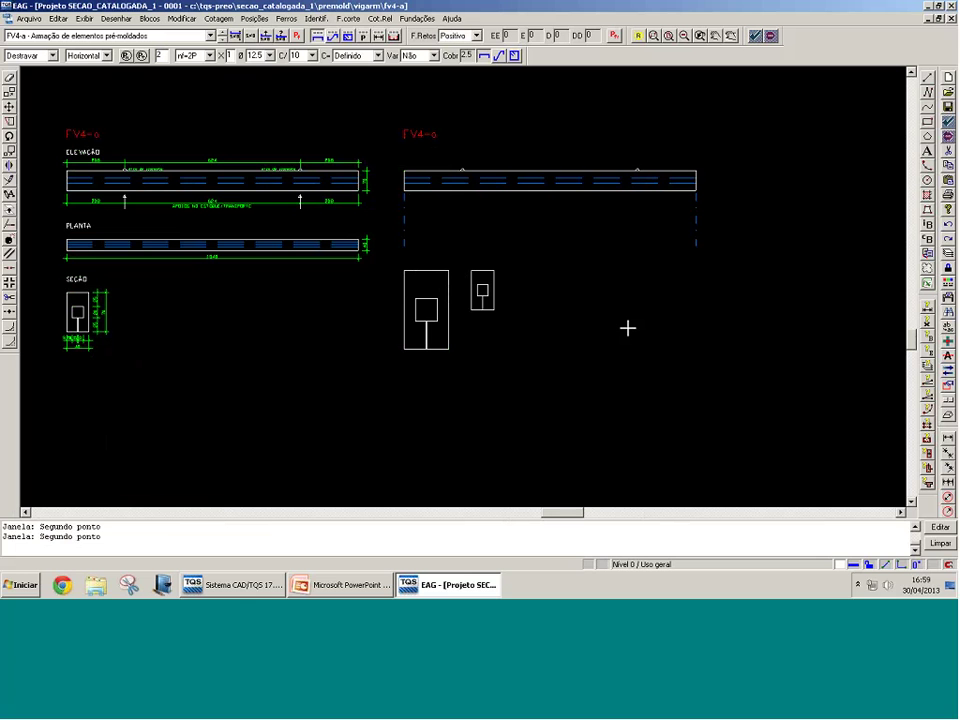
Step: Close the FV4-a drawing without saving and reopen the FV1-a reinforcement drawing
left_click(950, 6)
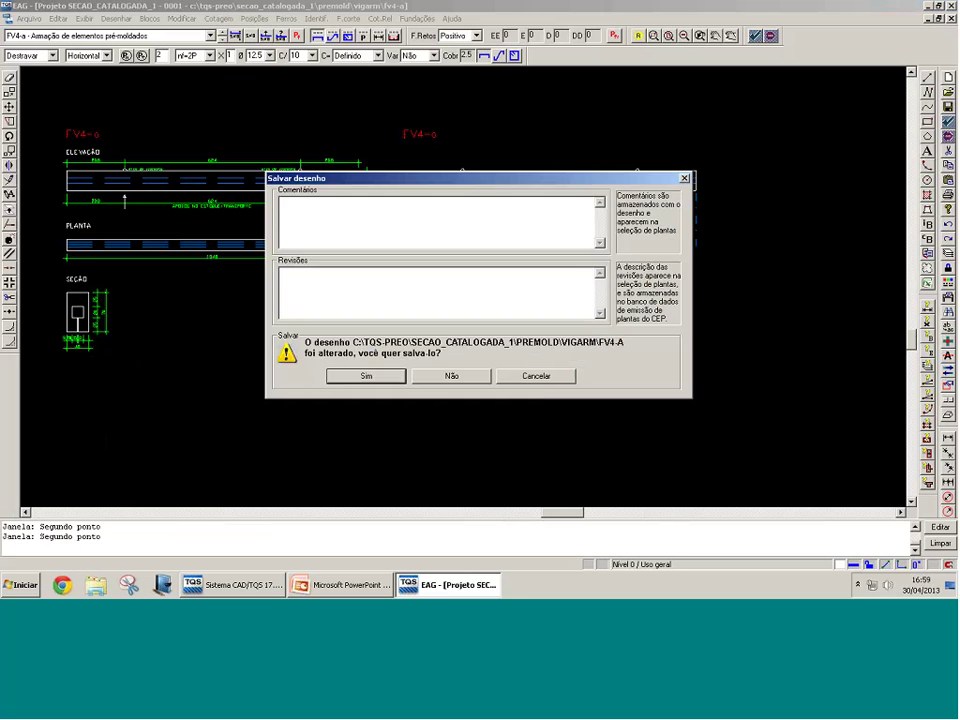
left_click(485, 377)
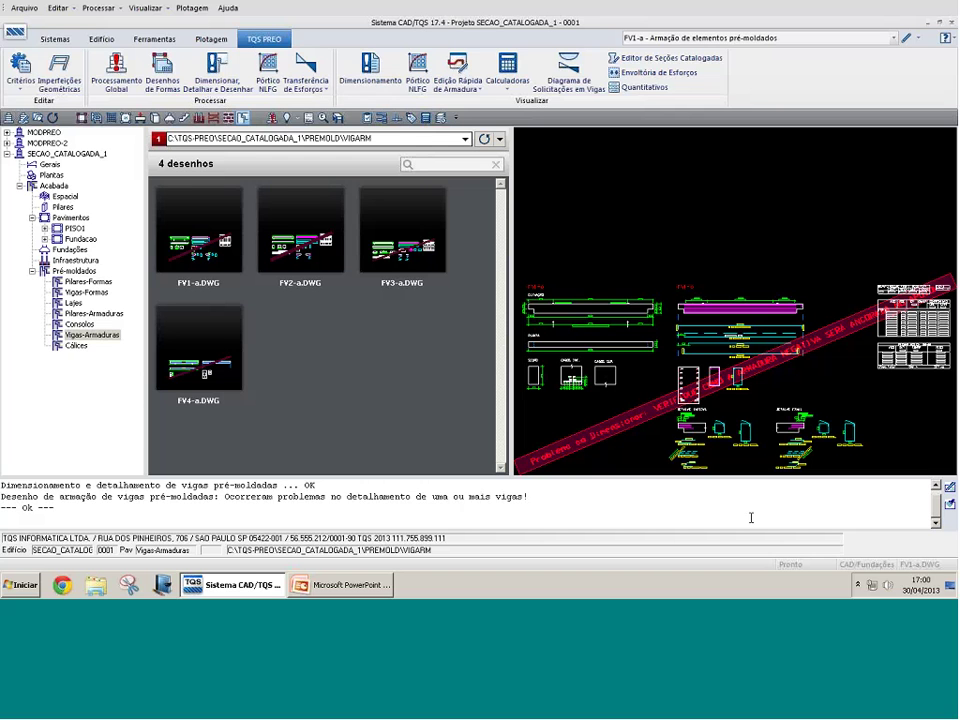
double_click(723, 394)
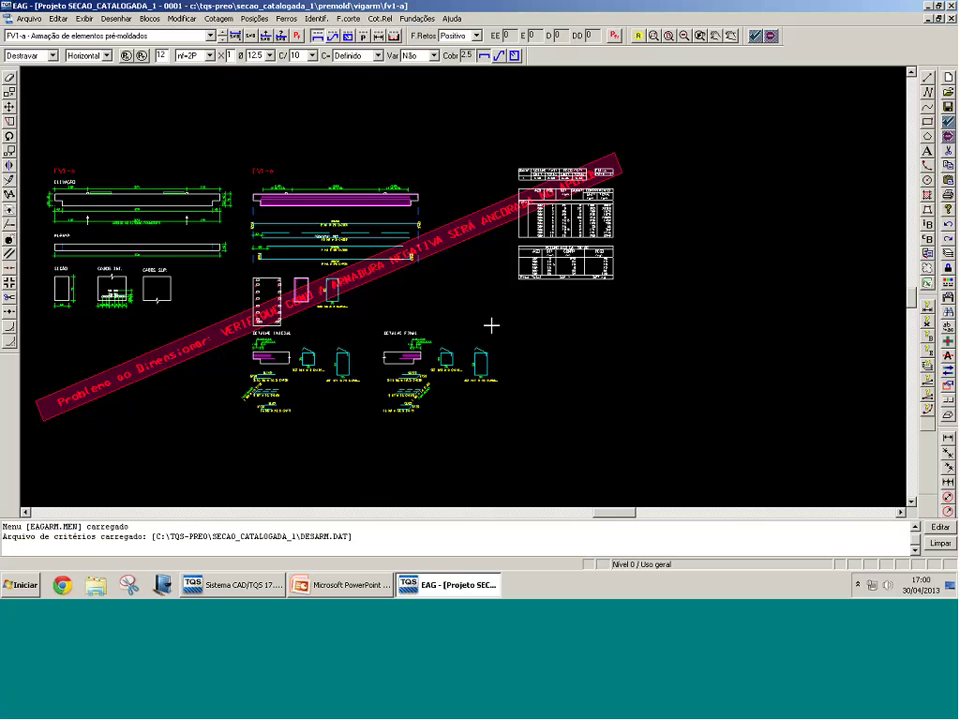
Step: Move the diagonal warning banner above the FV1-a beam's elevation, plan and reinforcement details so it no longer covers them
scroll(548, 340, "up", 1)
left_click(561, 319)
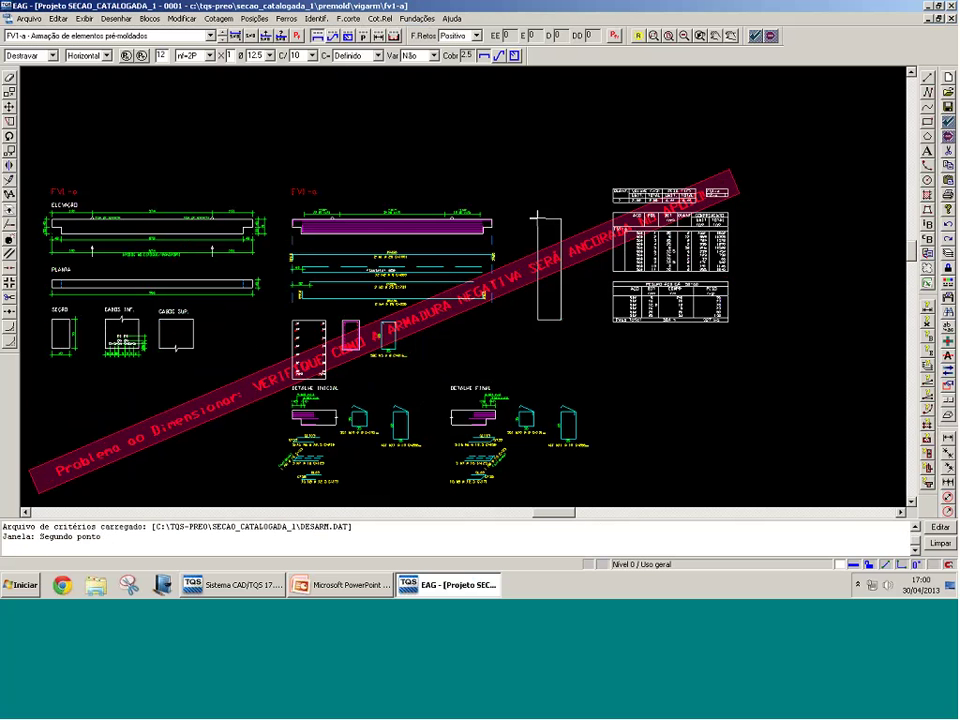
left_click(523, 195)
scroll(523, 274, "down", 4)
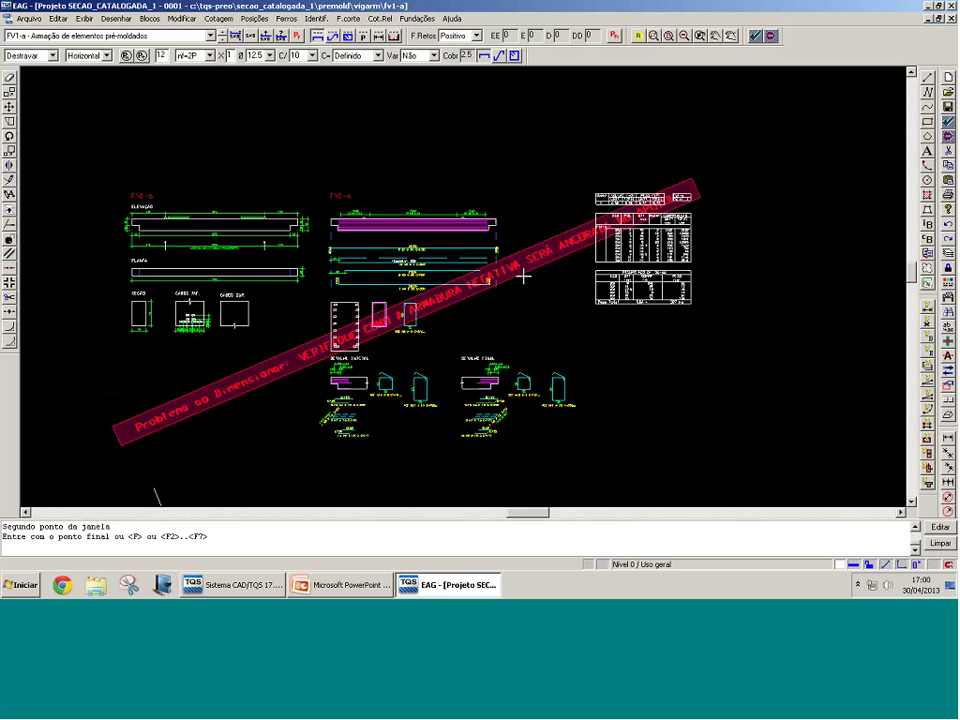
left_click(496, 85)
middle_click_drag(490, 117, 407, 208)
left_click(407, 209)
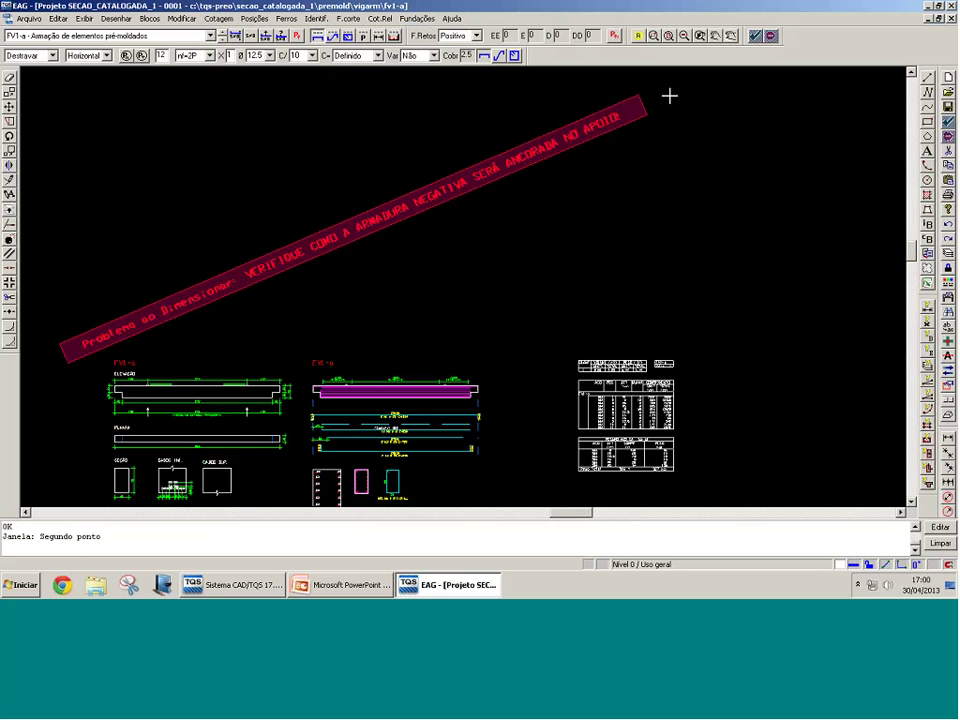
left_click(592, 131)
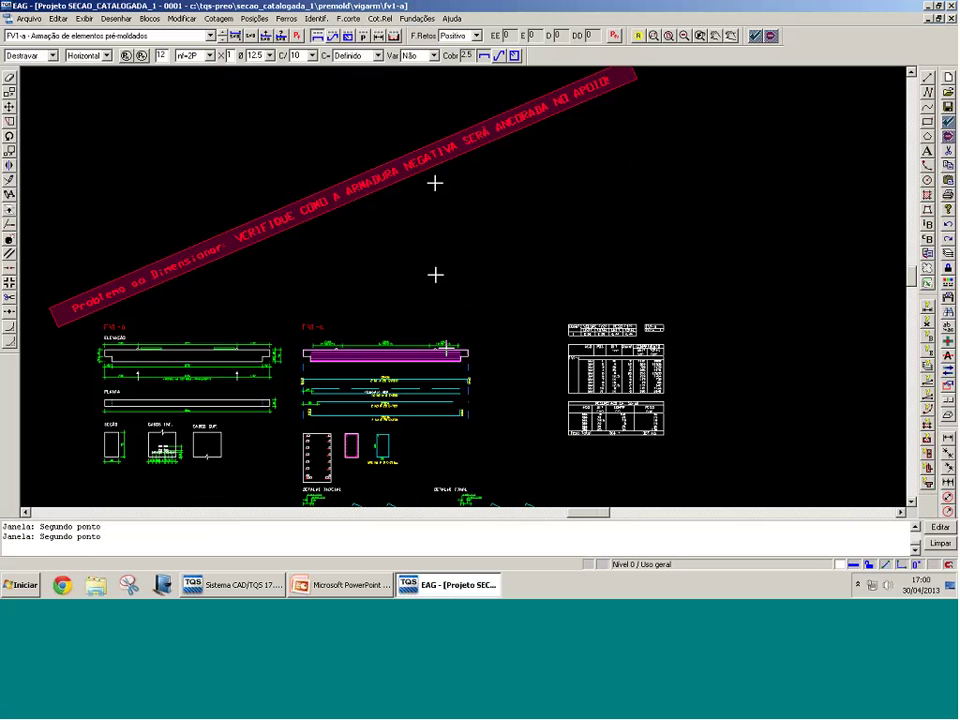
middle_click_drag(479, 376, 490, 352)
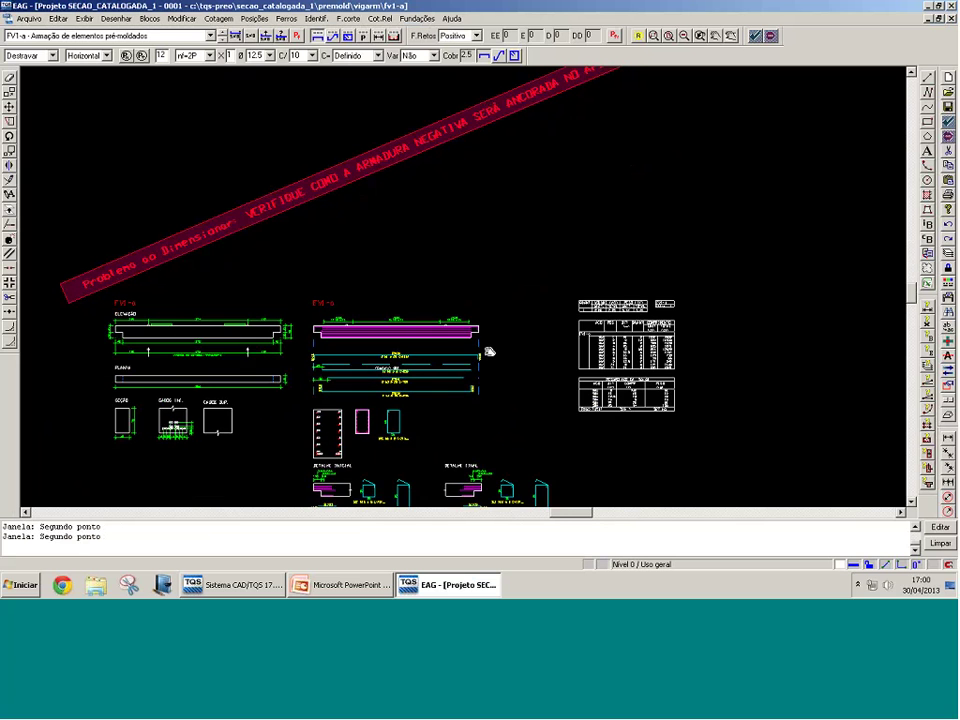
scroll(489, 352, "up", 1)
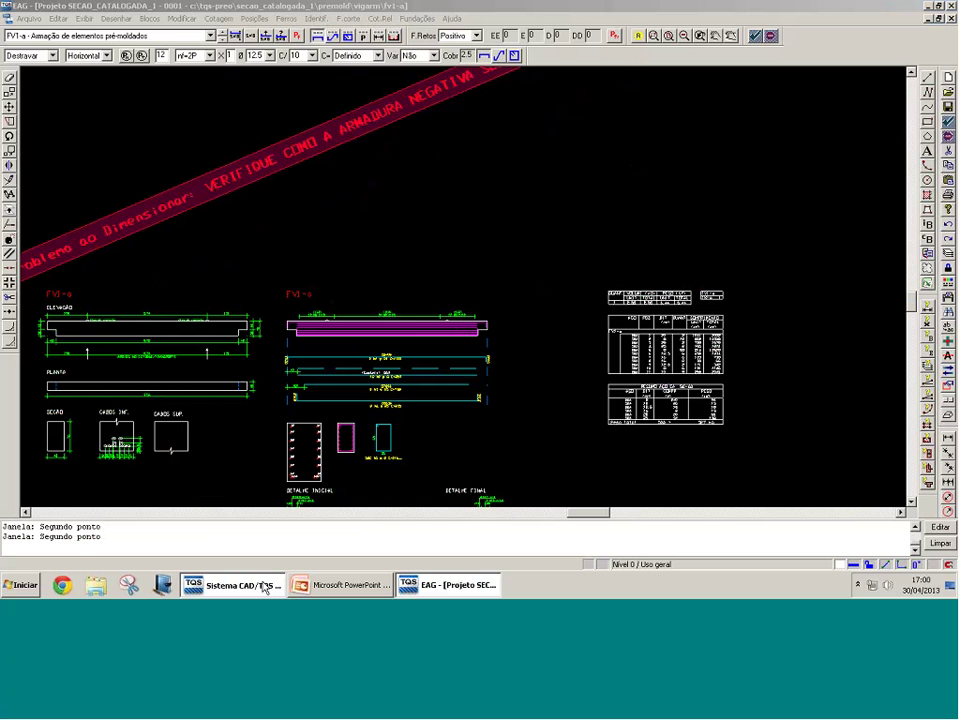
Step: Look at the project's precast modelling criteria and close them without making changes
left_click(265, 587)
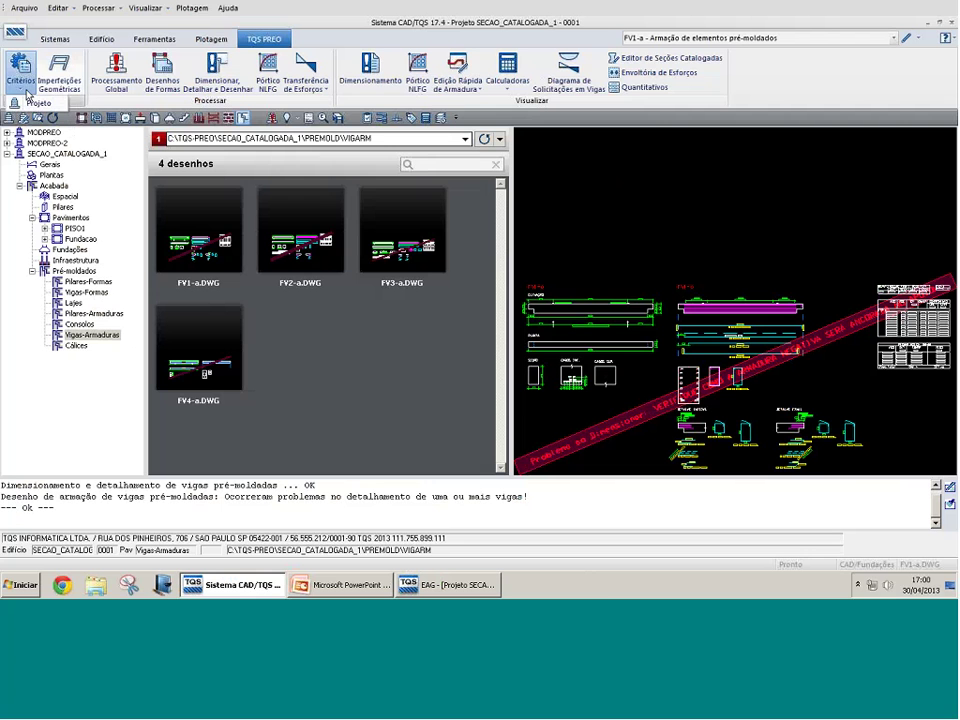
left_click(38, 104)
left_click(558, 398)
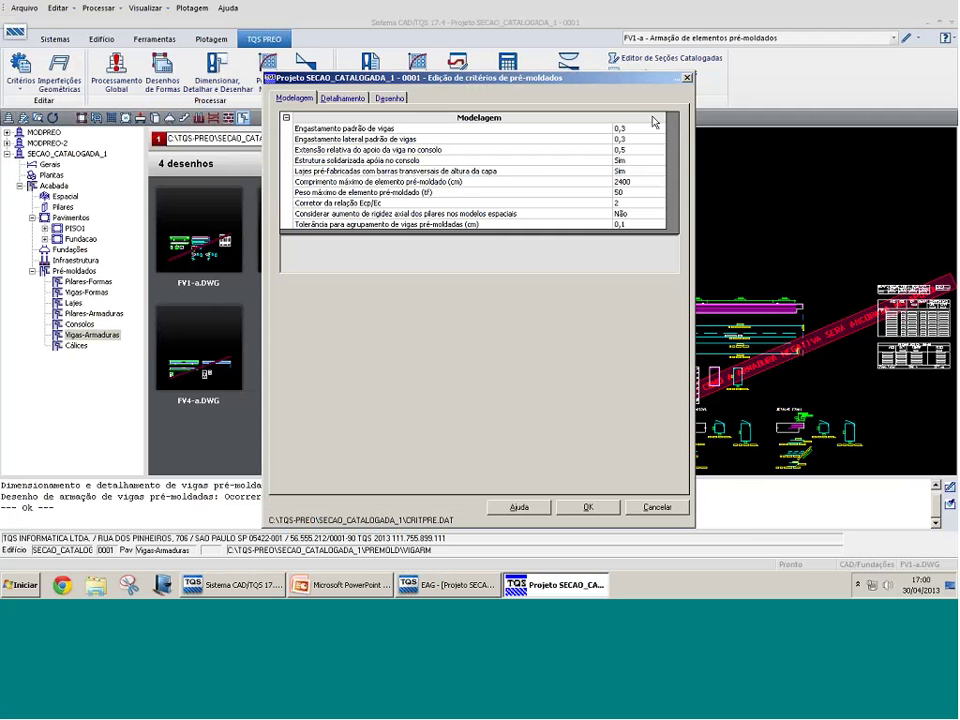
left_click(686, 78)
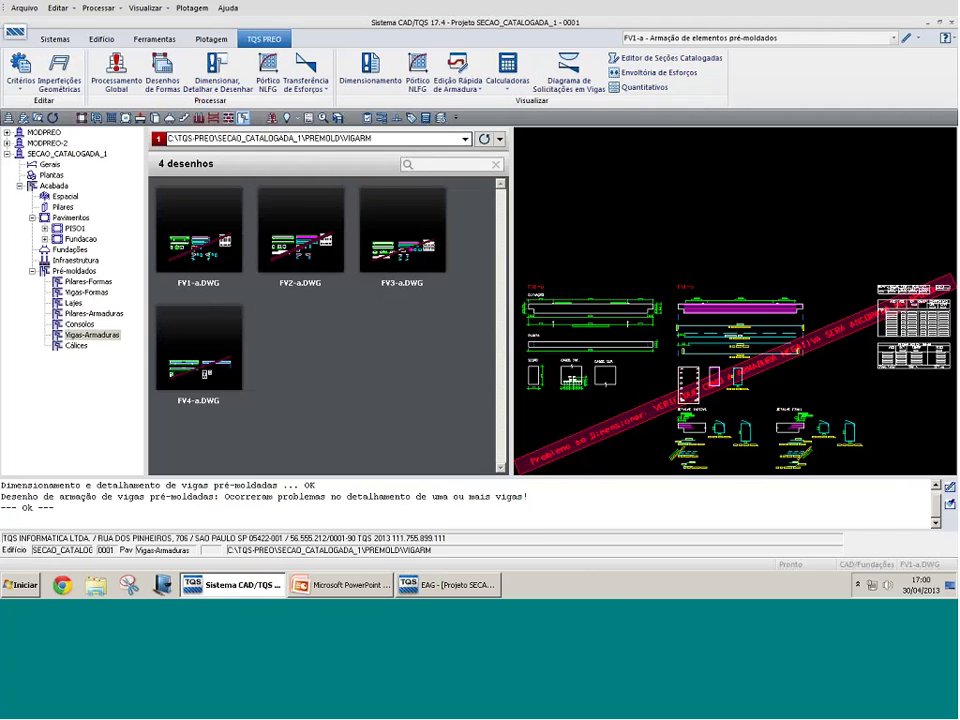
Step: Display the spatial frame's Y moments for load case 16 - ELU1/ACIDCOMB/PP+PERM+ACID+0.6VENT3 in the frame viewer
left_click(65, 196)
left_click(420, 75)
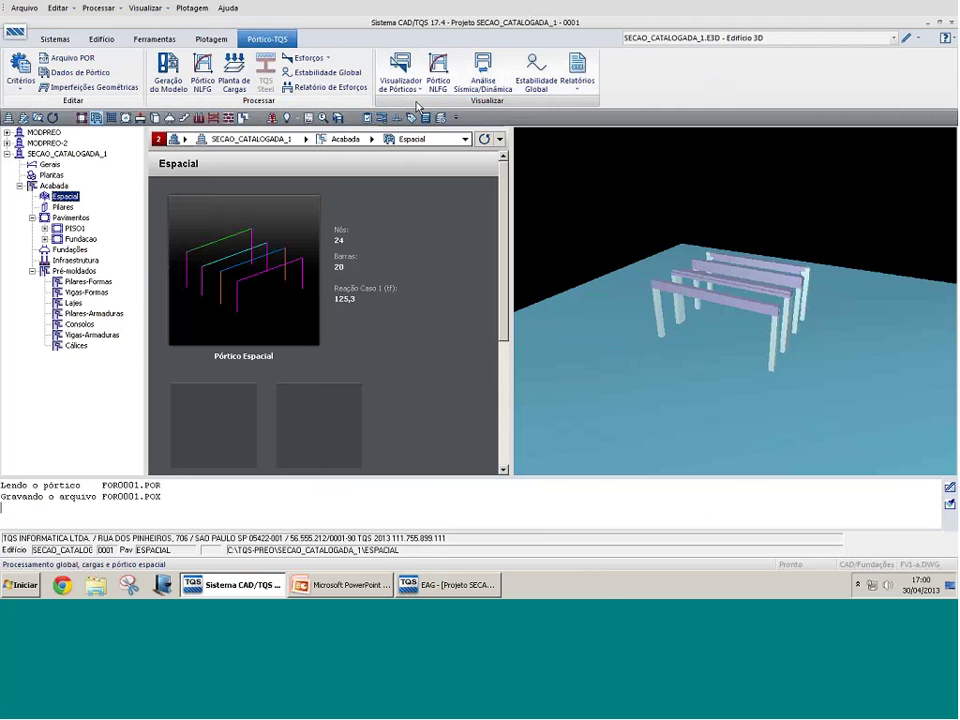
scroll(234, 118, "up", 3)
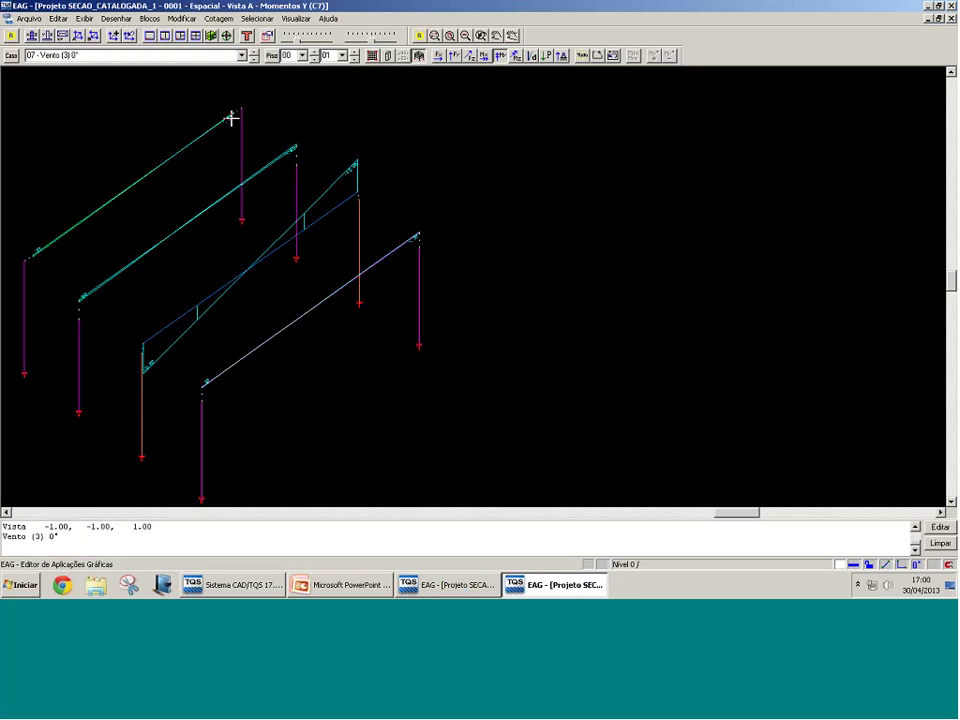
middle_click_drag(201, 126, 315, 152)
left_click(241, 55)
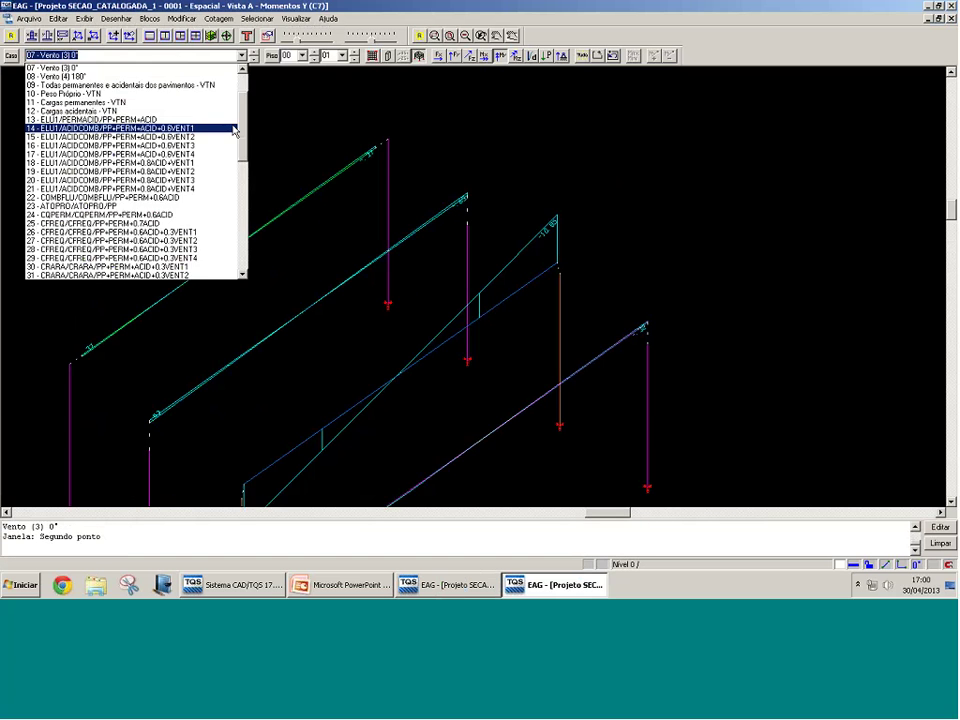
left_click(236, 128)
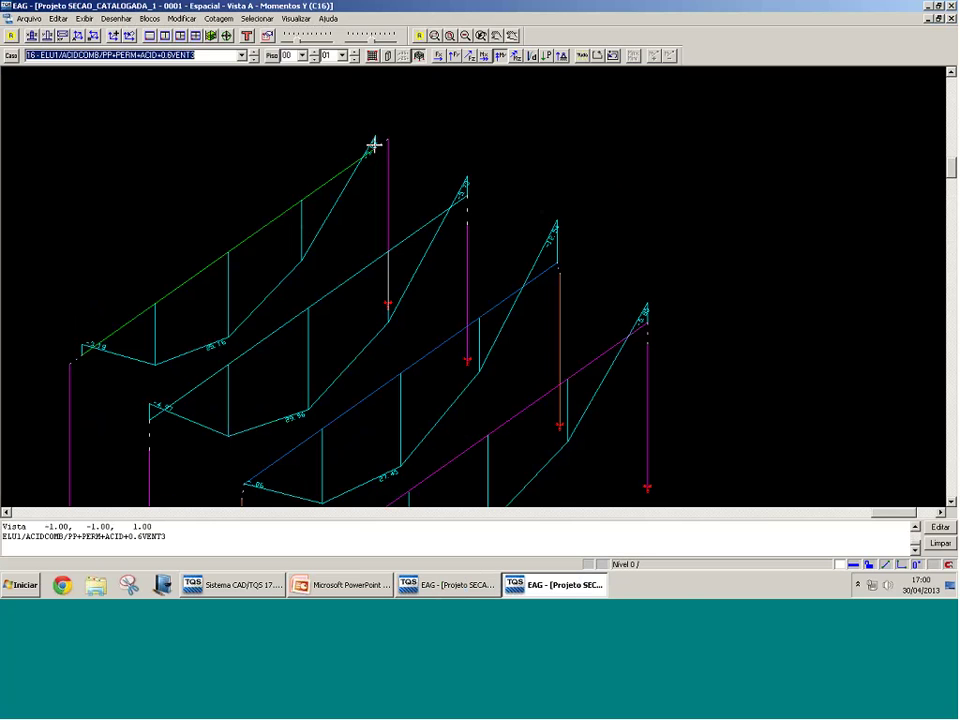
Step: Compare the beam supports on the columns in the 3D building model with the frame's moment diagrams
left_click(435, 585)
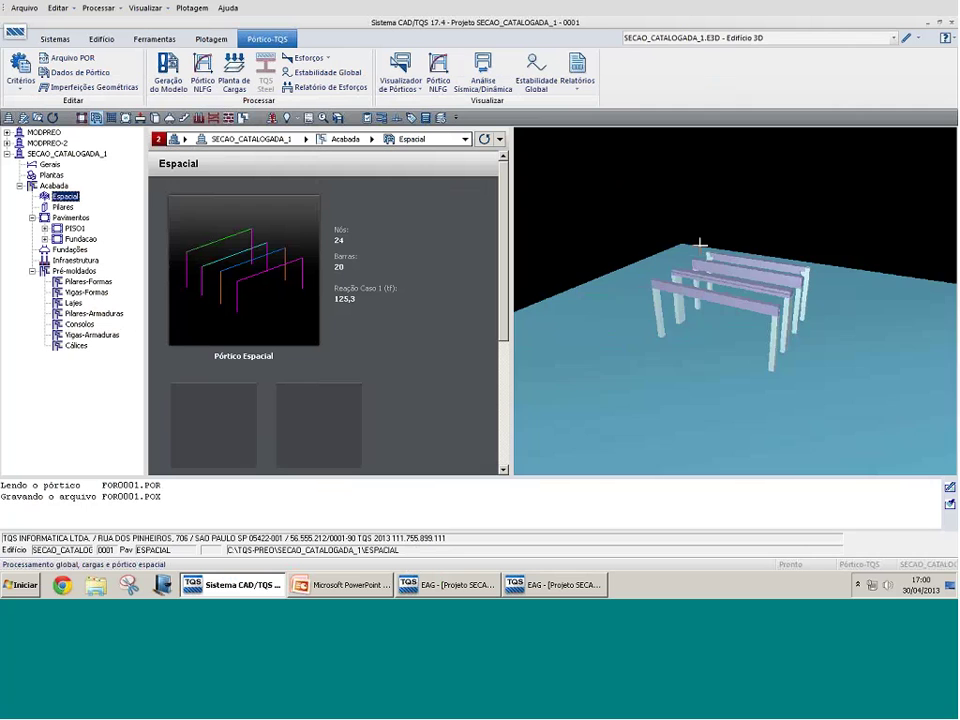
left_click_drag(699, 243, 762, 259)
scroll(829, 275, "up", 4)
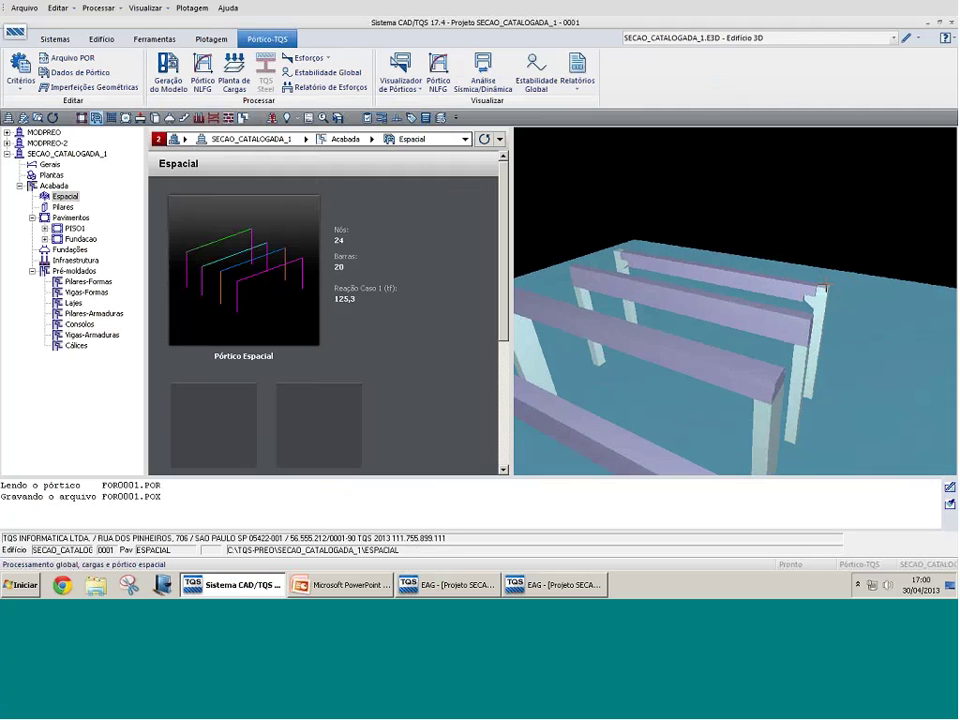
left_click_drag(822, 288, 708, 280)
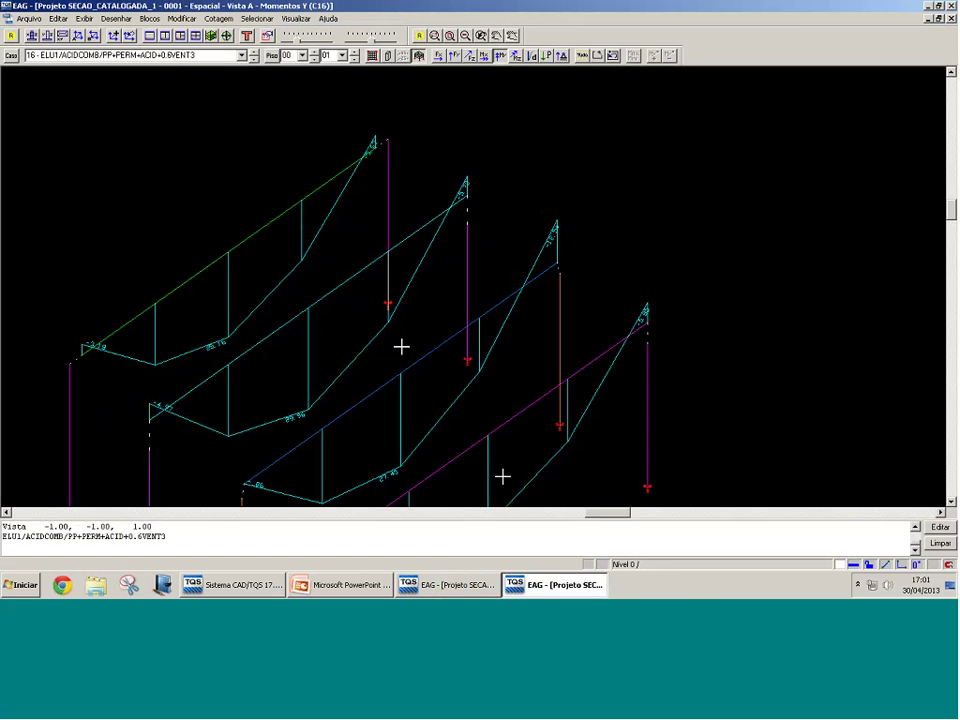
left_click(483, 588)
left_click(233, 585)
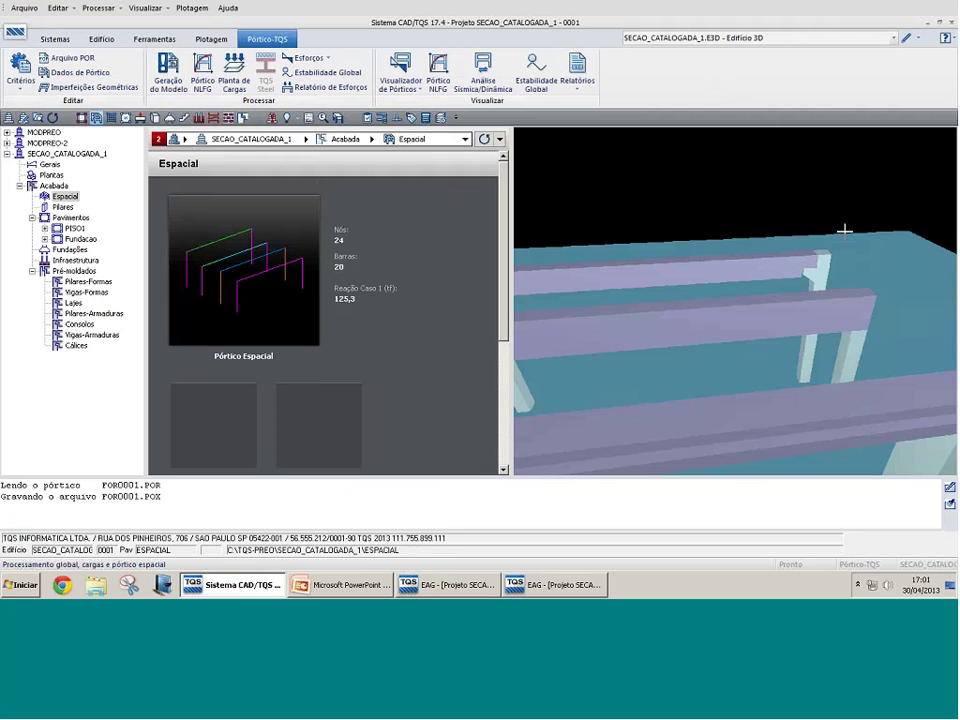
left_click(555, 585)
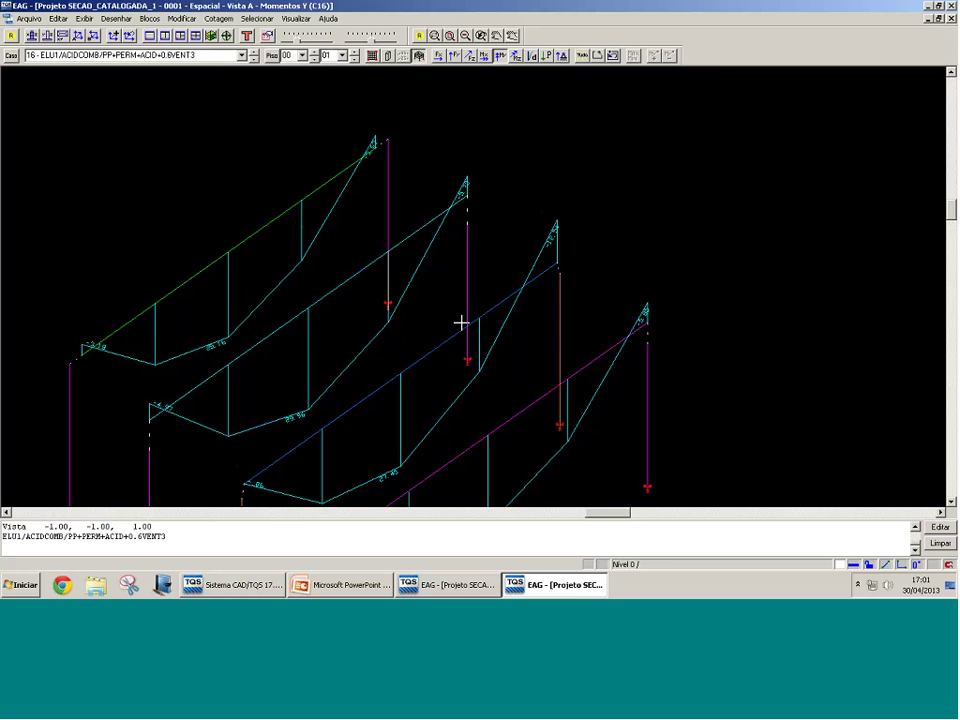
Step: Return to the FV1-a drawing and sketch a stepped multi-segment line just outside the notched right end of the reinforced beam elevation
left_click(450, 589)
scroll(296, 288, "down", 2)
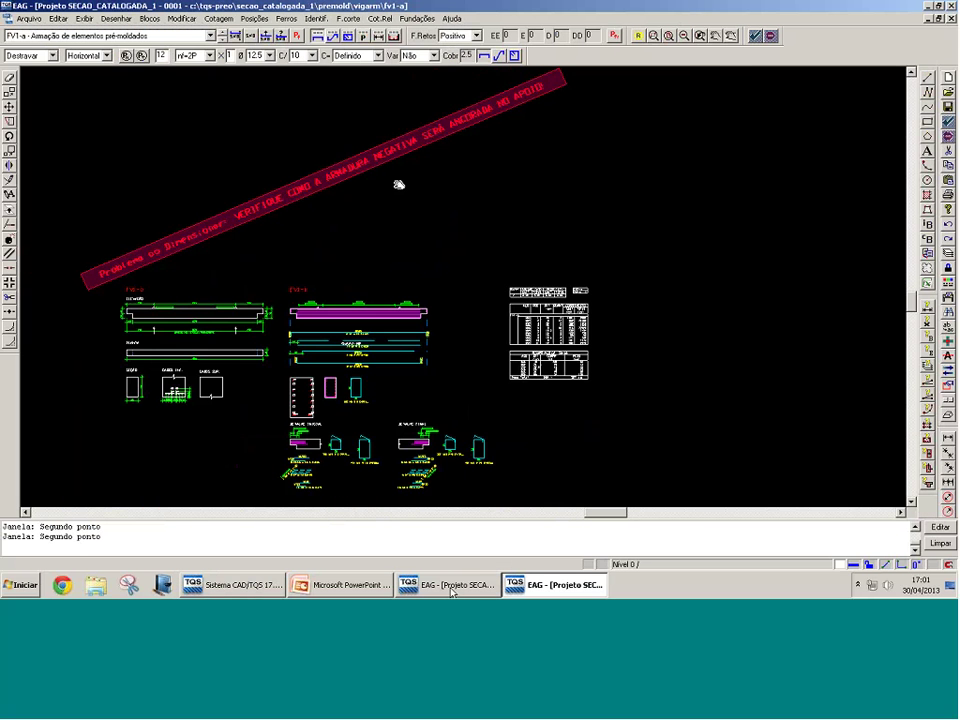
left_click(450, 585)
scroll(396, 321, "up", 5)
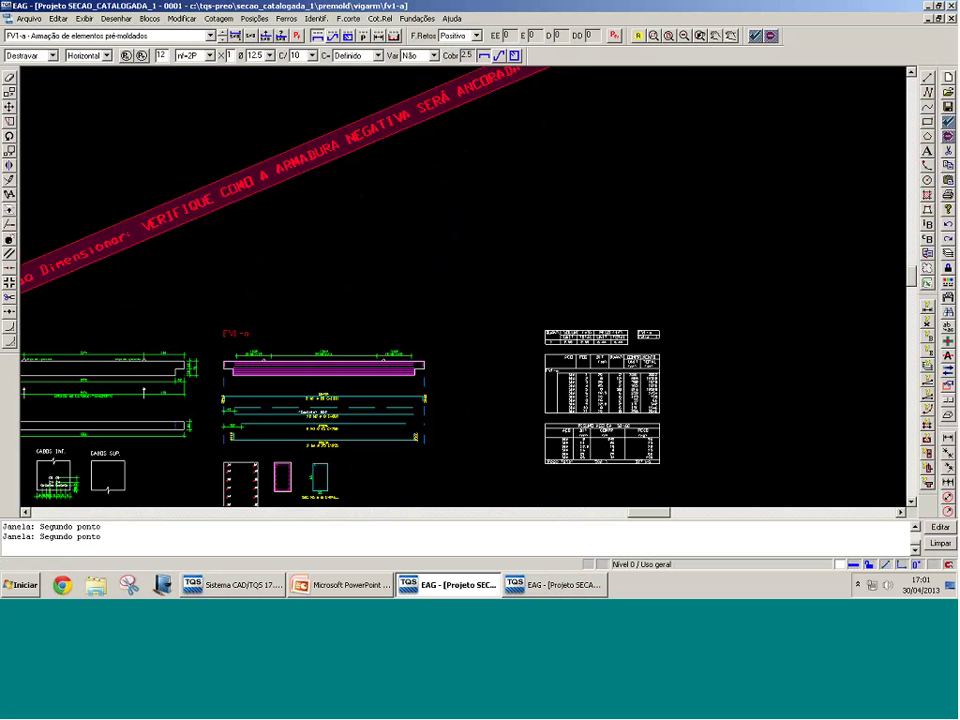
scroll(440, 360, "up", 5)
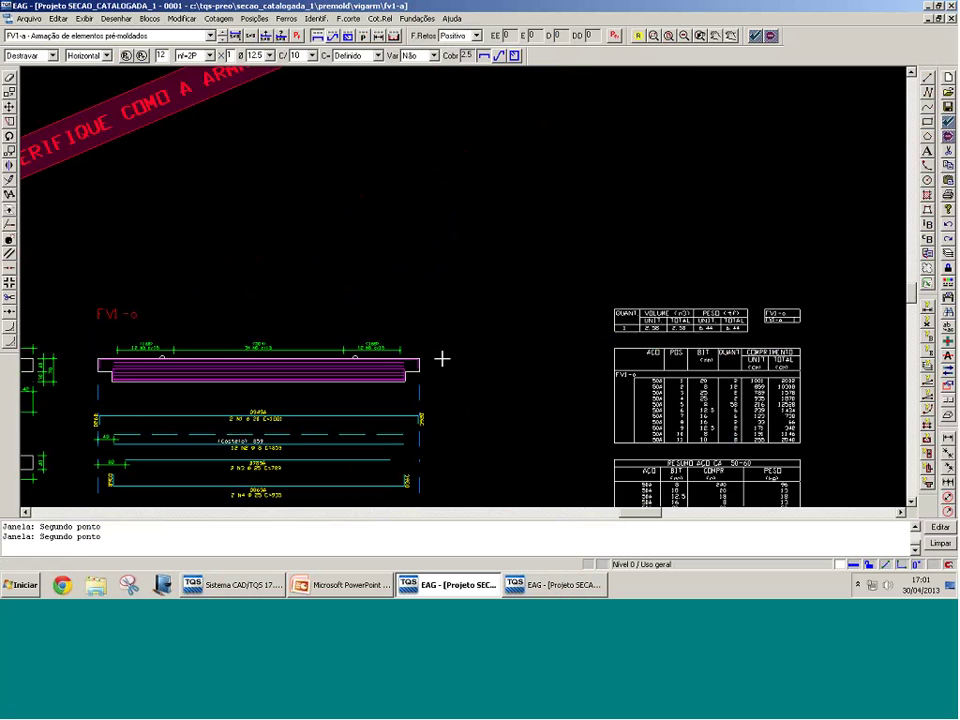
scroll(395, 394, "up", 3)
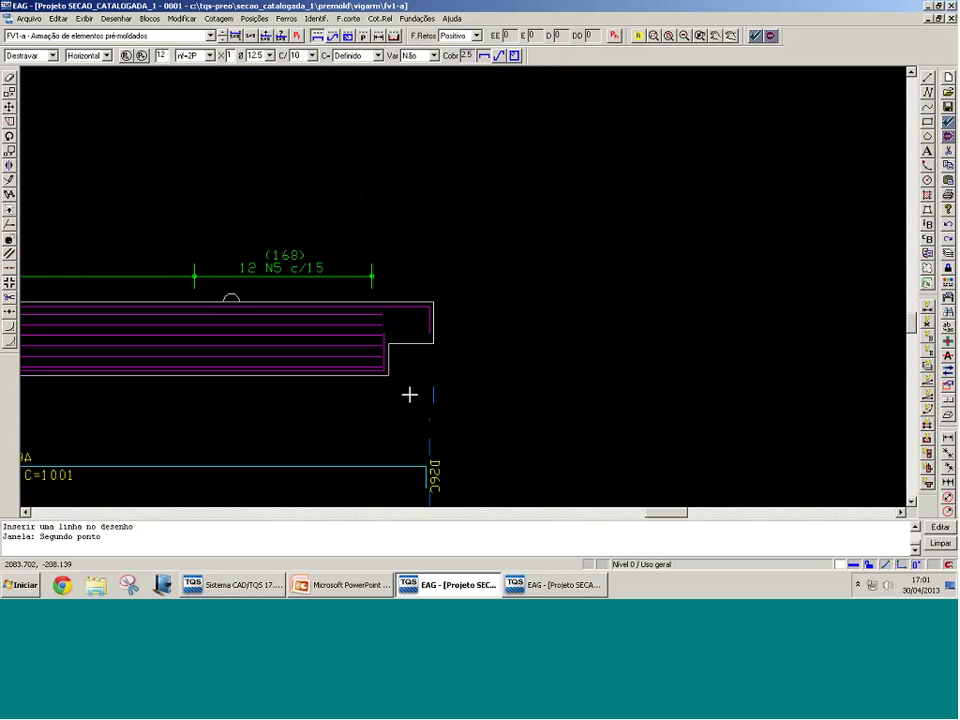
scroll(400, 414, "up", 2)
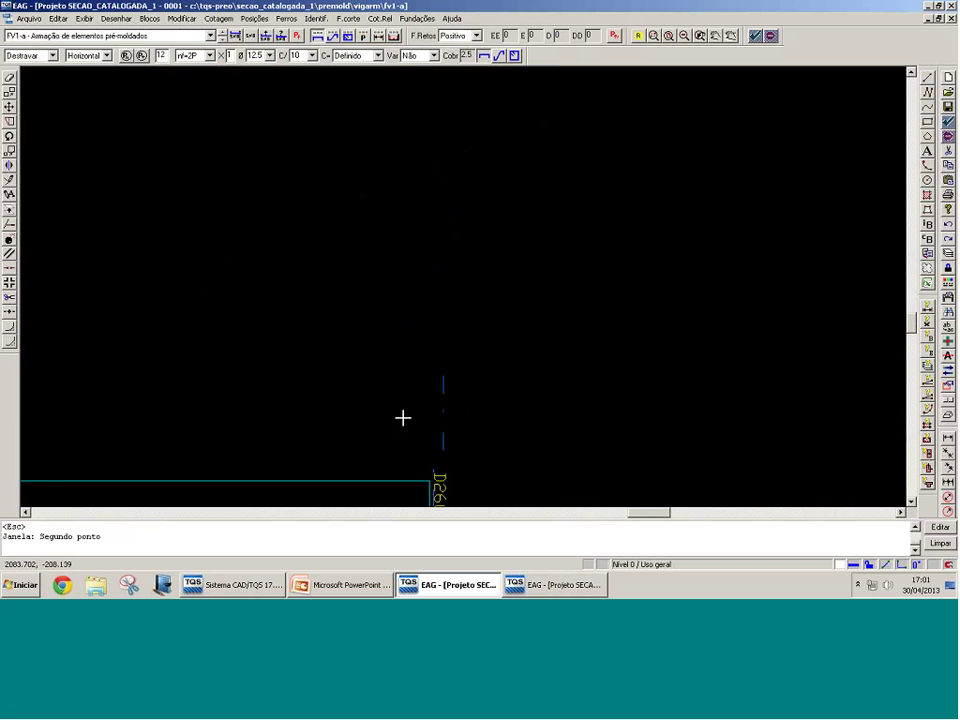
left_click(391, 431)
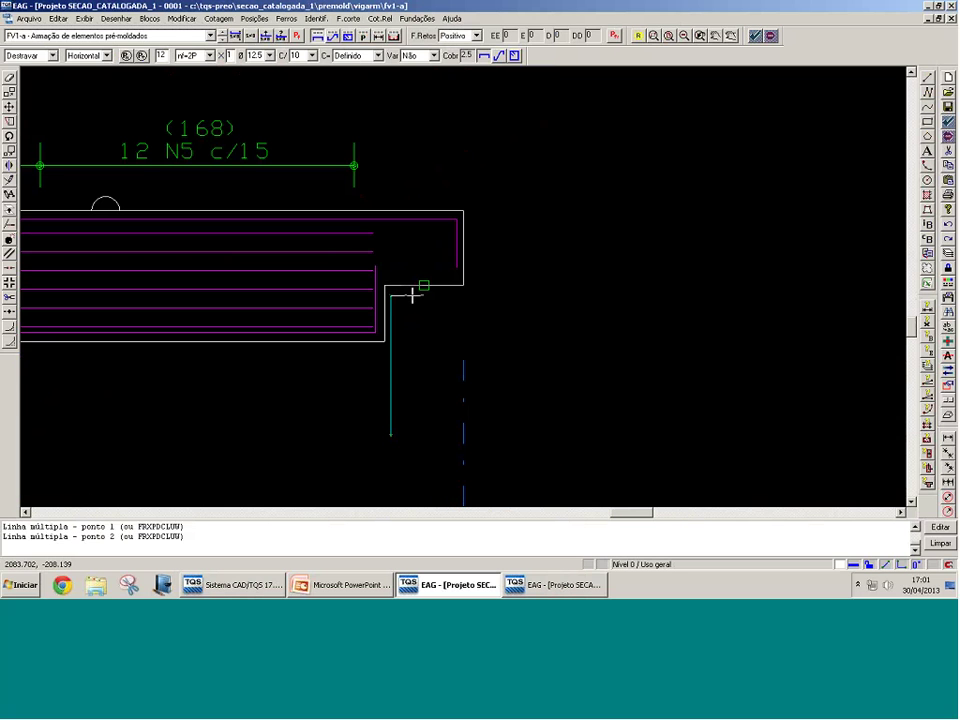
left_click(463, 285)
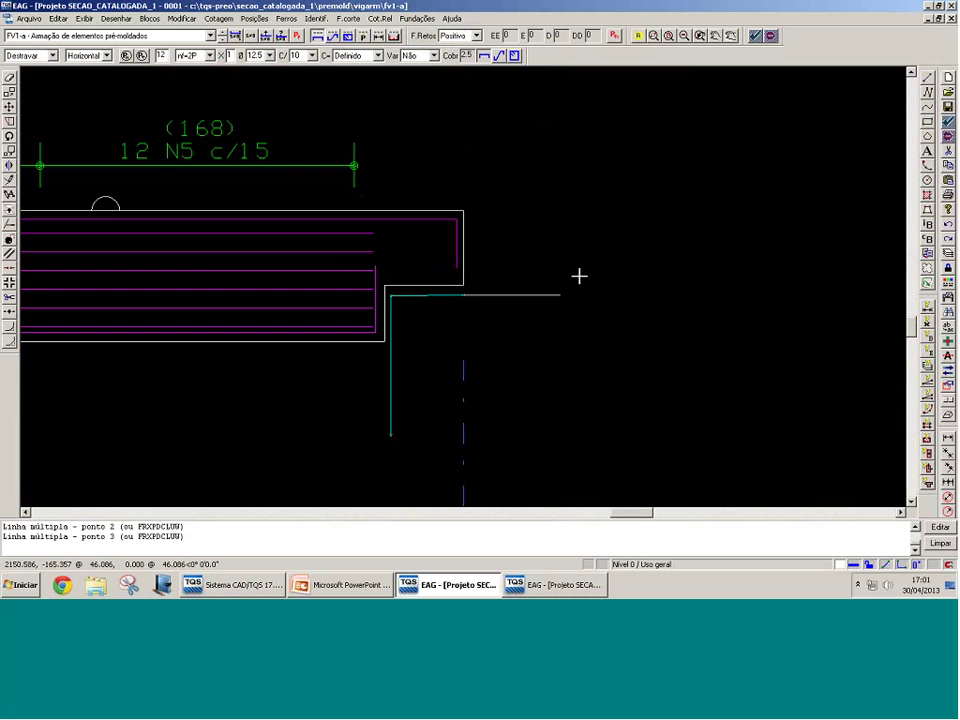
scroll(497, 288, "up", 1)
scroll(470, 298, "up", 1)
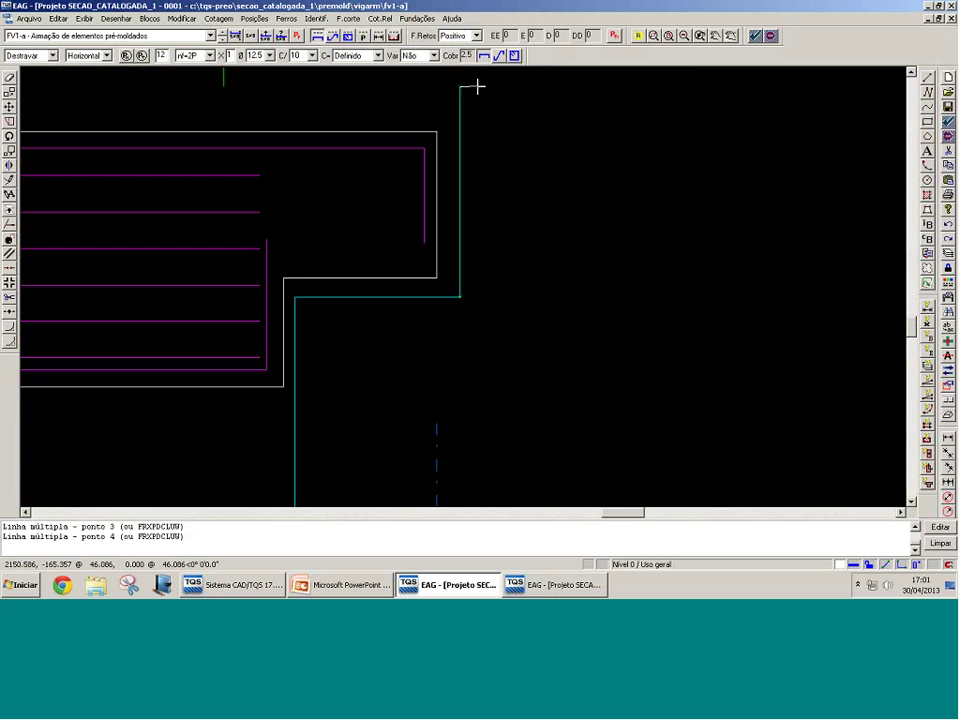
left_click(475, 123)
key("Return")
scroll(581, 304, "down", 3)
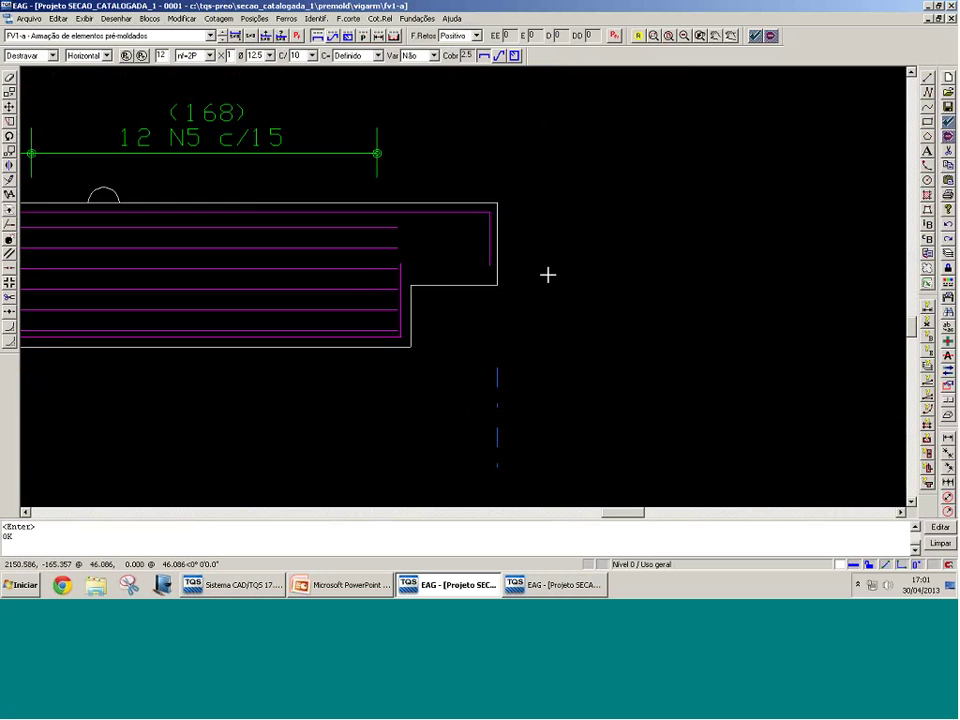
Step: Examine the sketched stepped line against the FV1-a beam end and its bars, and open the FV2-a reinforcement drawing
left_click(521, 246)
scroll(521, 255, "down", 3)
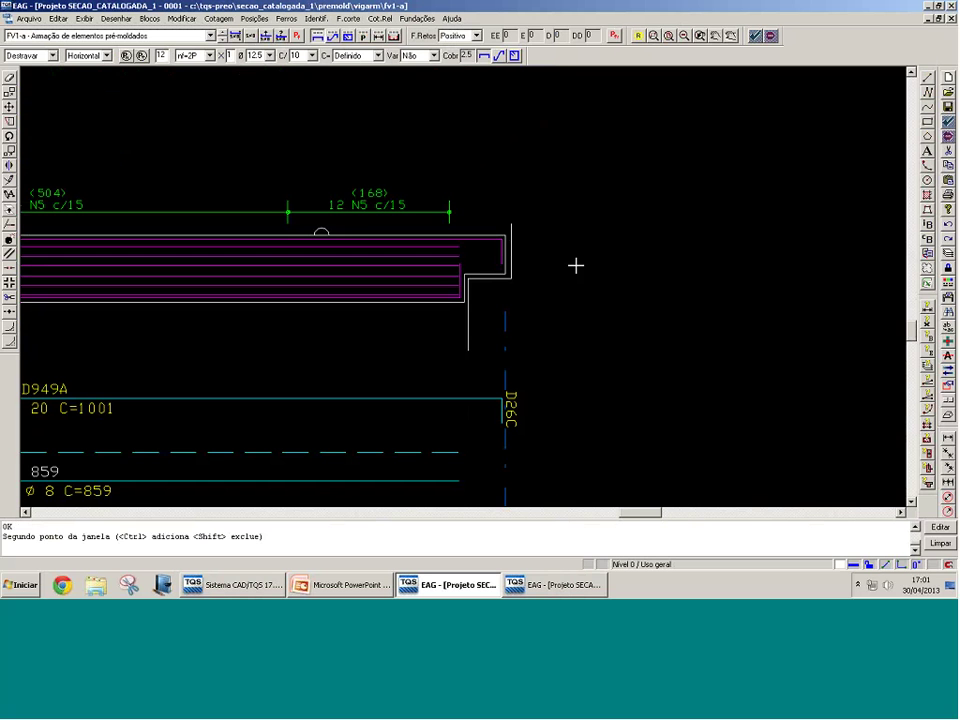
scroll(570, 250, "down", 3)
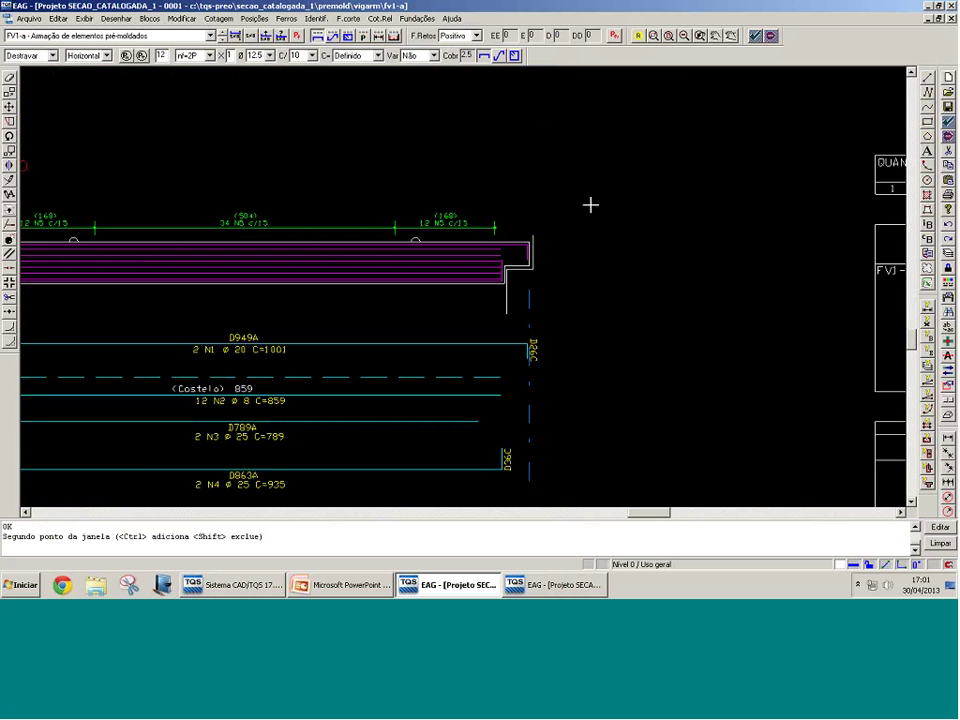
scroll(590, 204, "down", 1)
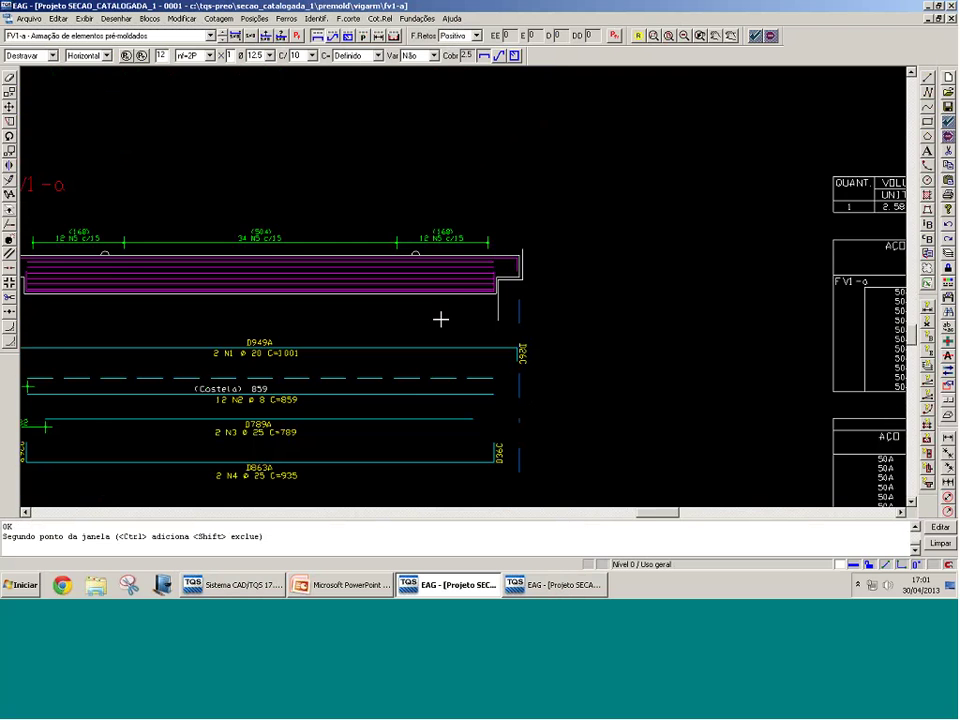
scroll(440, 318, "down", 5)
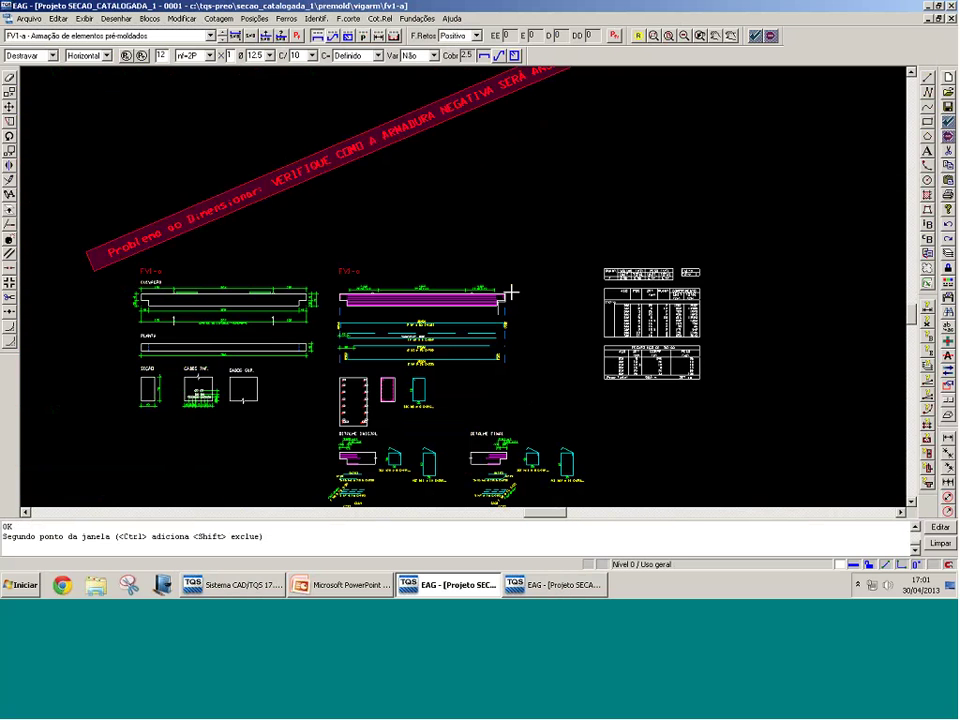
scroll(505, 292, "down", 2)
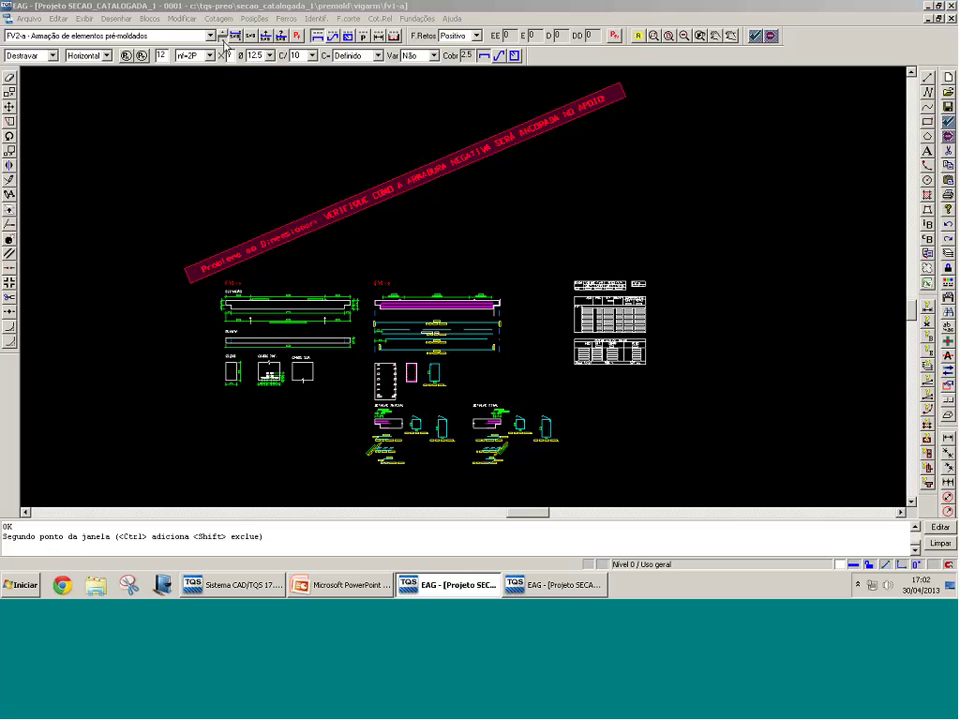
left_click(460, 376)
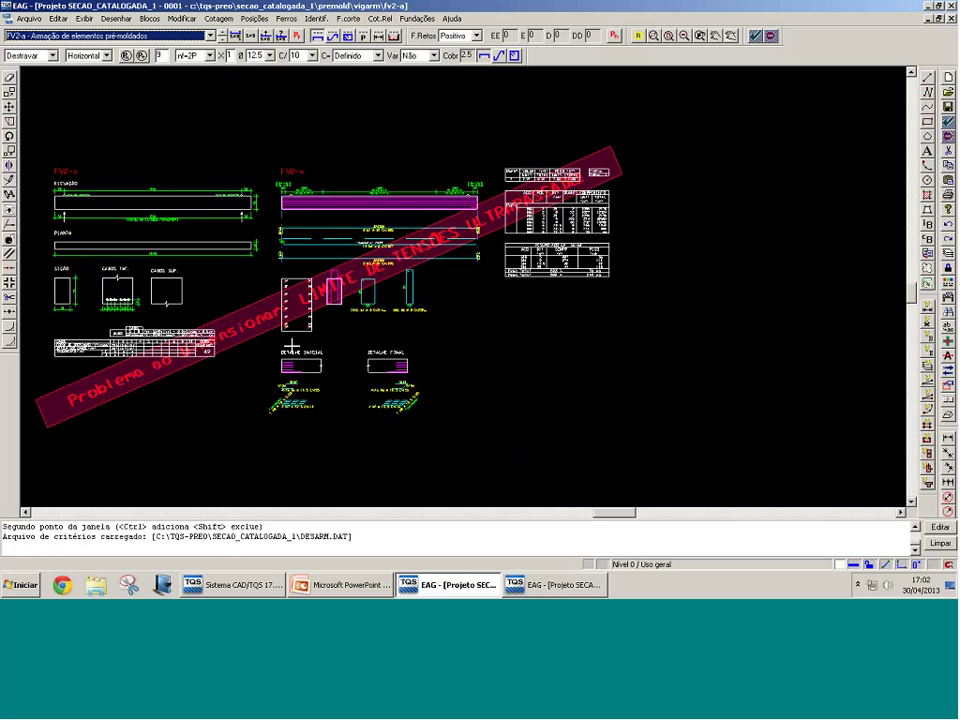
Step: Move the red warning banner in the FV2-a drawing up into the empty area above the views
middle_click_drag(279, 372, 285, 375)
key("m")
left_click(296, 372)
left_click(280, 305)
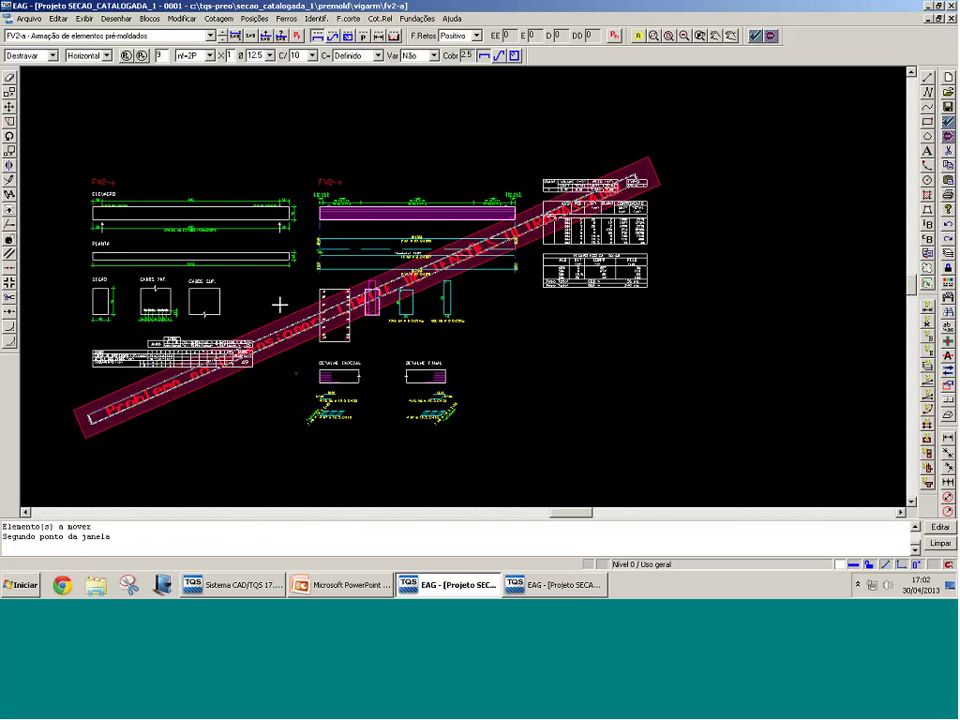
scroll(305, 403, "down", 2)
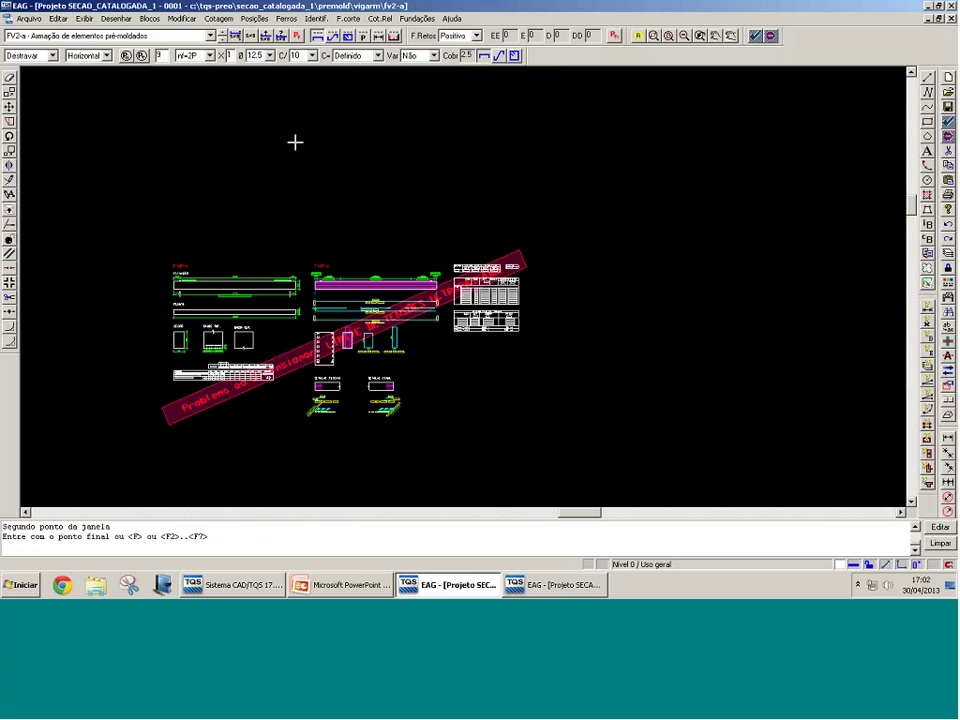
left_click(294, 142)
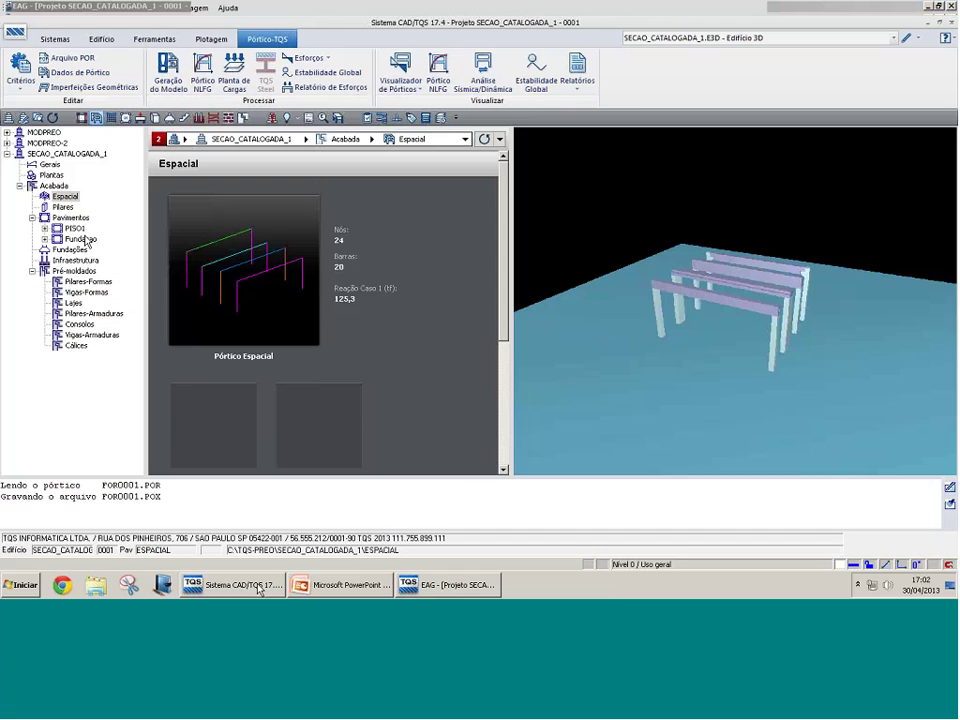
Step: Open the PISO1 floor in the structural modeler and bring up the dimensioning and detailing data of precast beam FV2-a
left_click(75, 228)
left_click(308, 237)
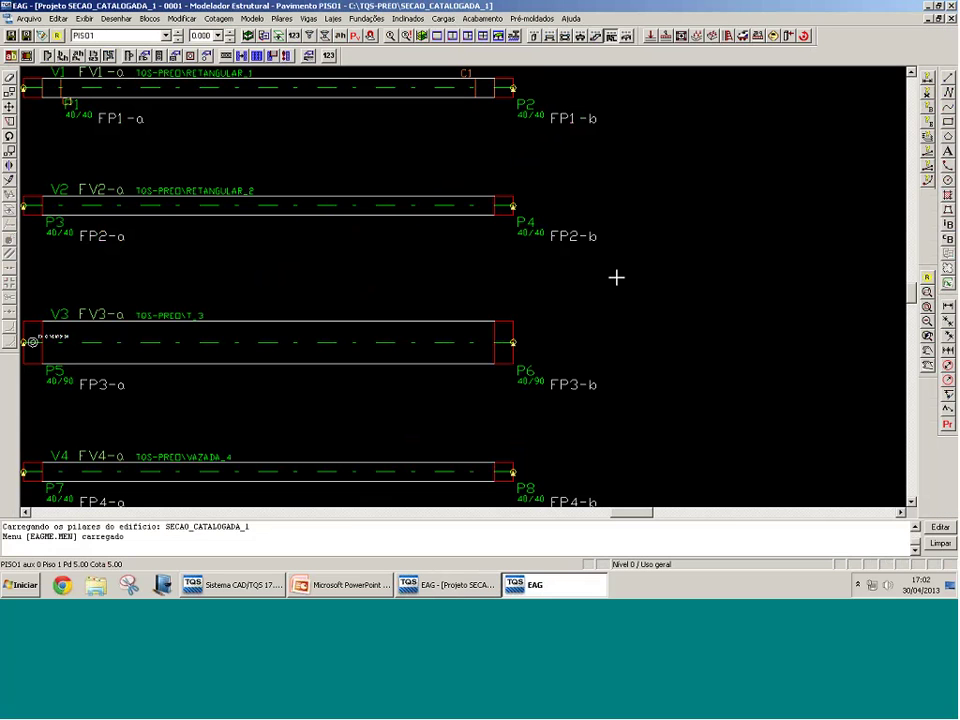
left_click(309, 55)
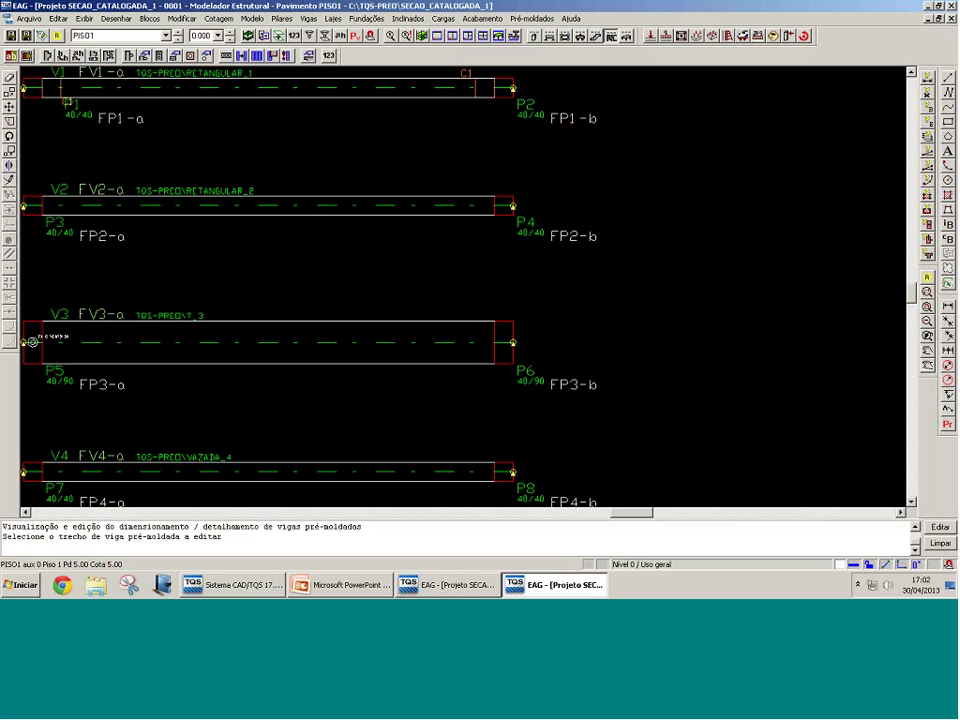
left_click(293, 193)
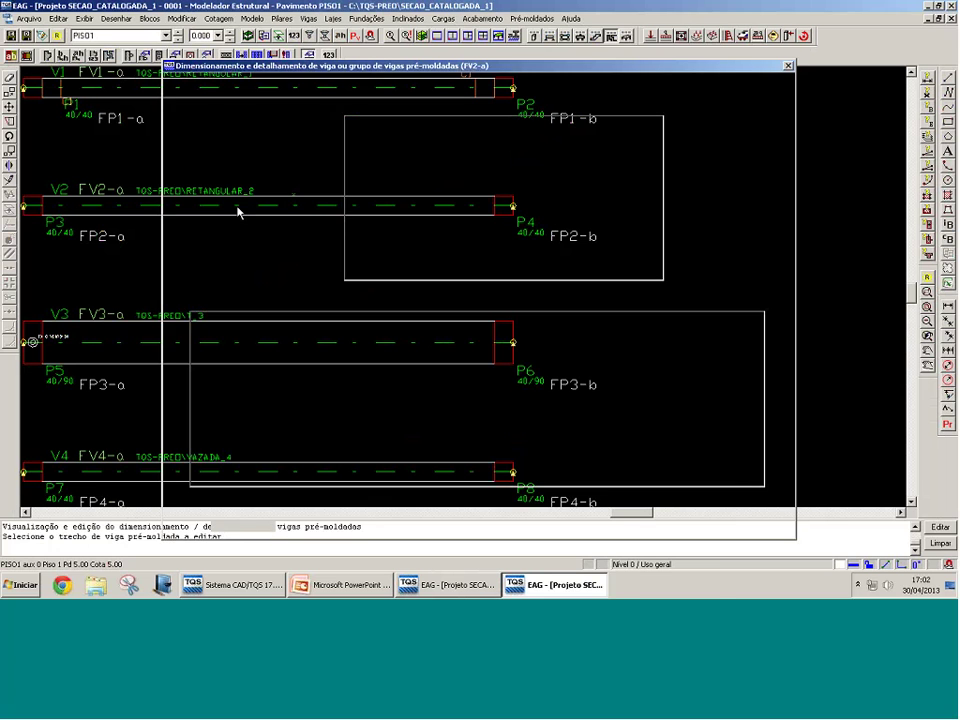
Step: Display beam FV2-a's stresses for the [ELS] envelope of quasi-permanent combinations and inspect its left end
left_click(285, 88)
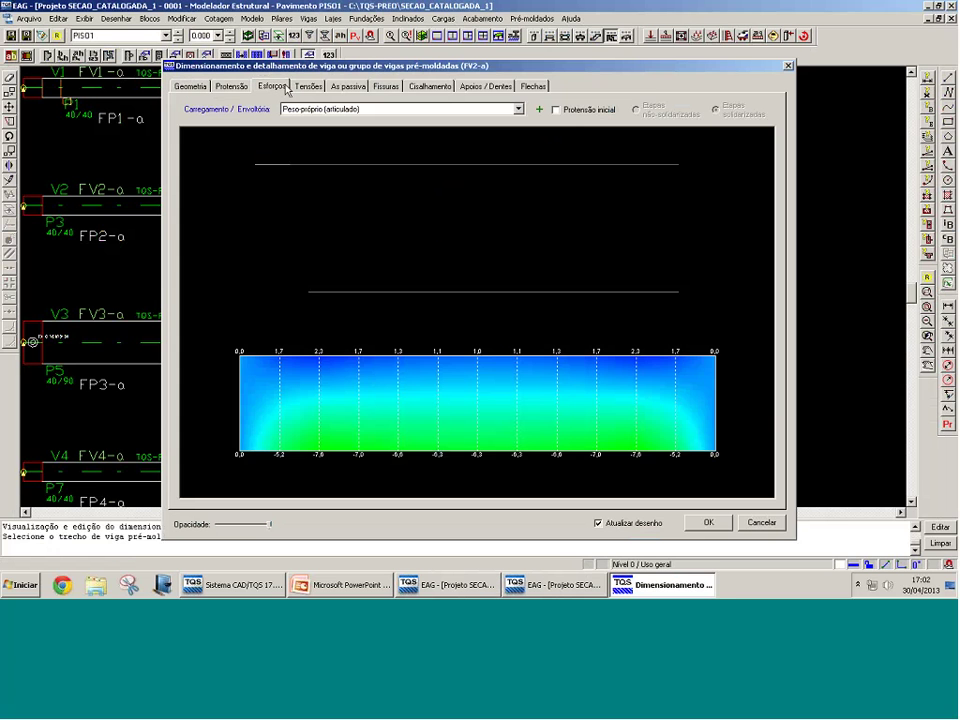
left_click(308, 86)
left_click(497, 110)
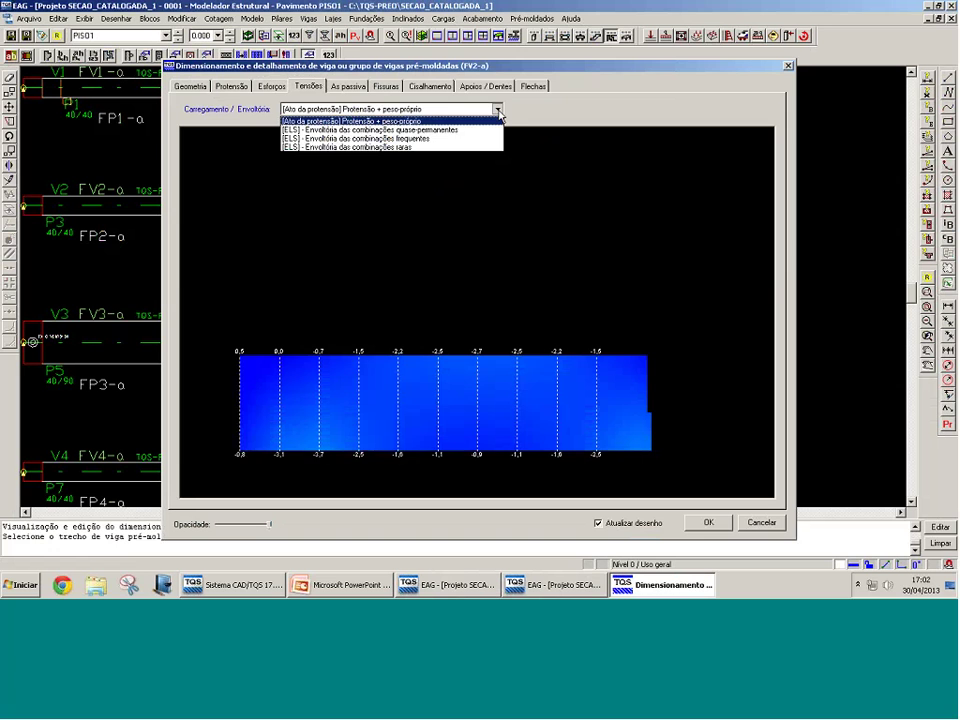
left_click(490, 129)
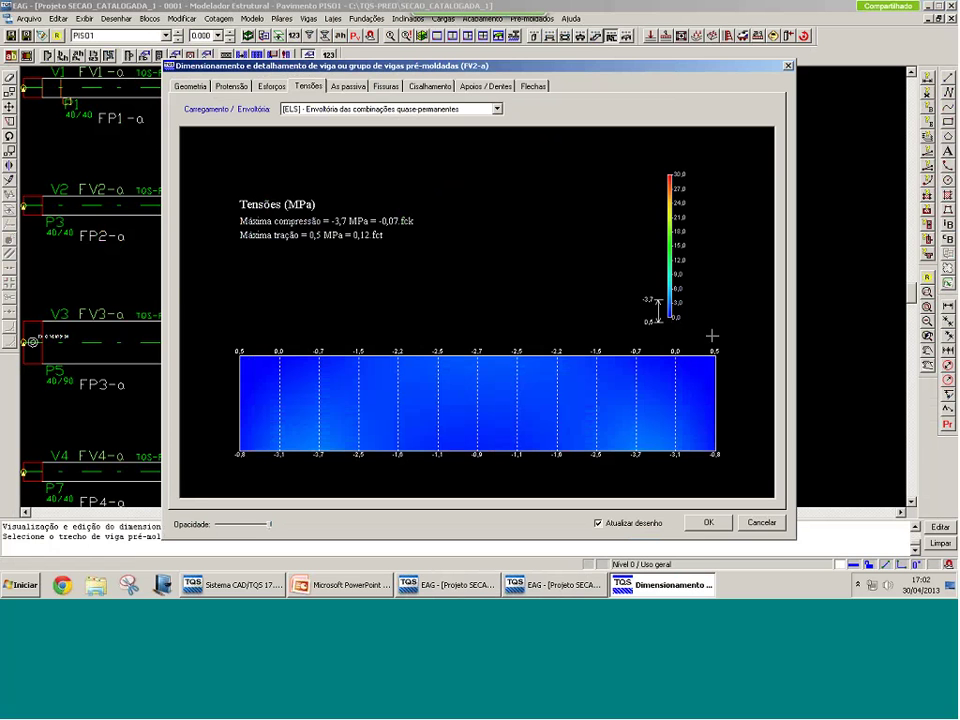
mouse_move(241, 366)
Step: Compare FV2-a's internal forces for the [ELU] envelope of normal ultimate combinations with the stresses at the beam's left end
left_click(272, 88)
left_click(300, 108)
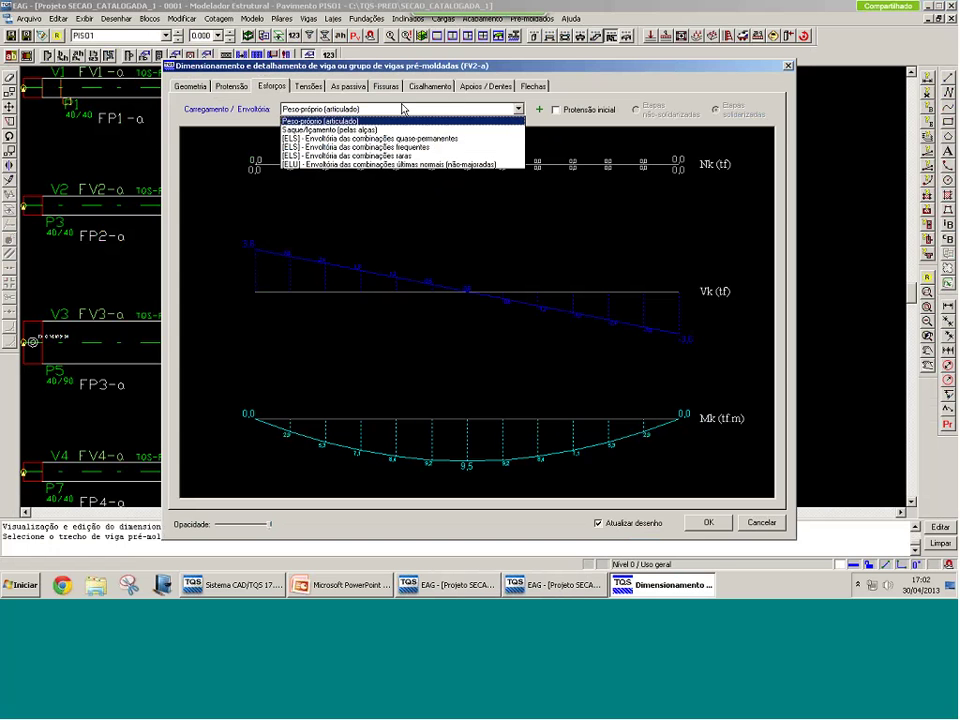
left_click(390, 164)
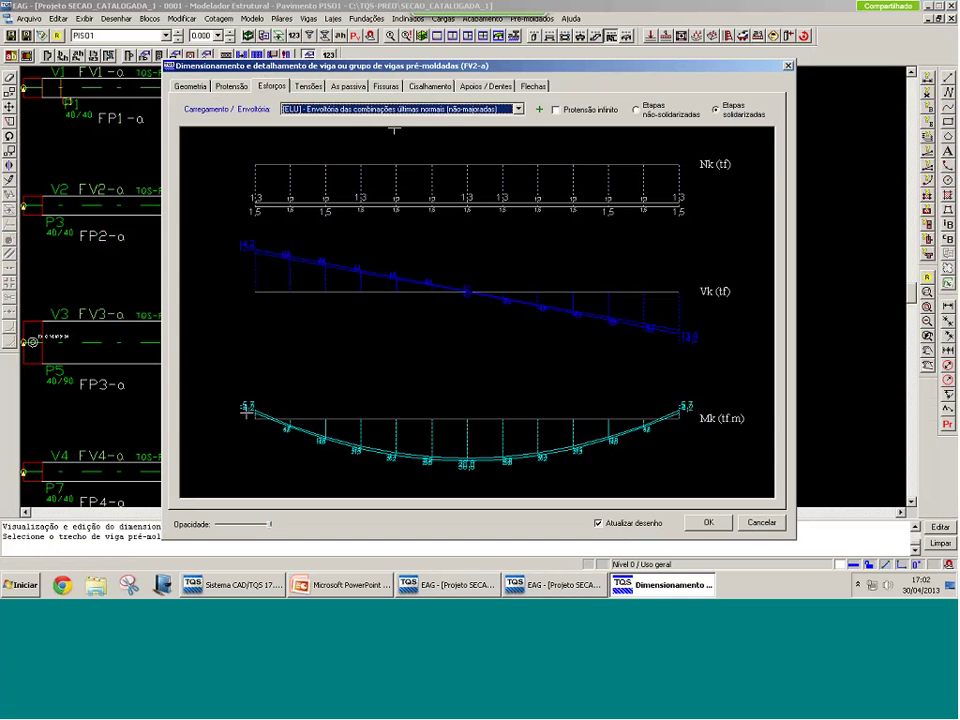
left_click(308, 87)
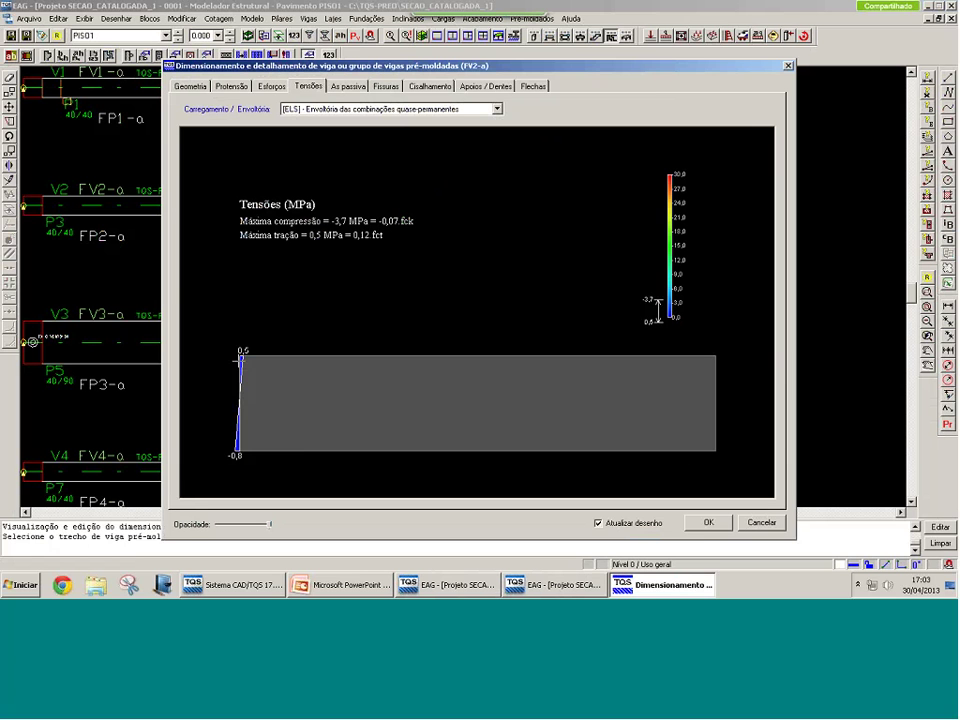
left_click(240, 357)
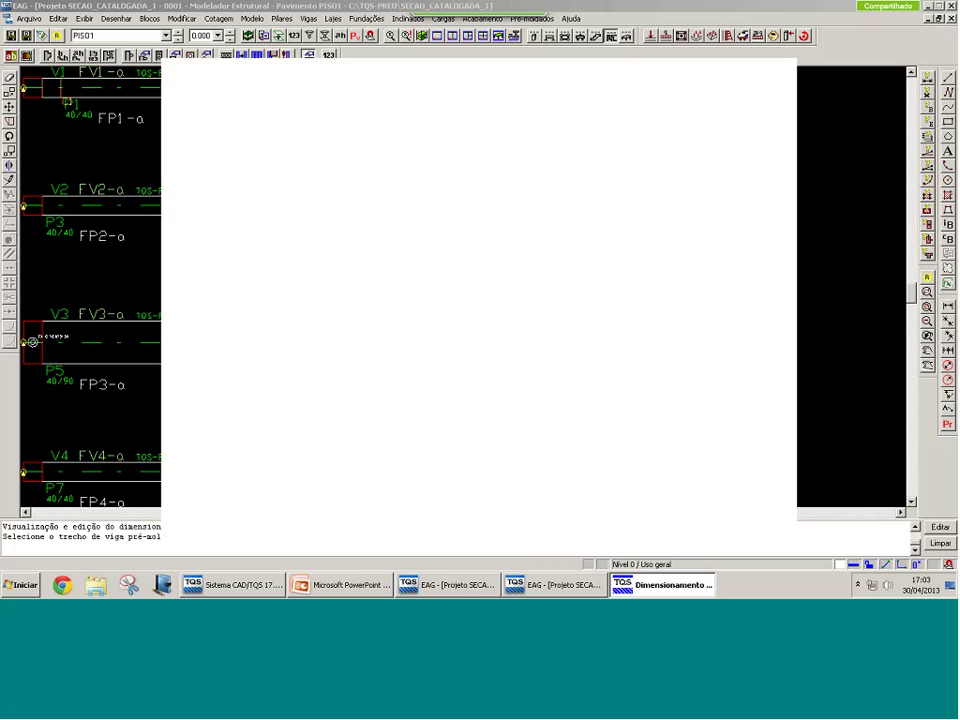
Step: Return to the FV2-a reinforcement drawing and delete the red warning banner above the views
left_click(583, 587)
left_click(482, 582)
left_click(471, 214)
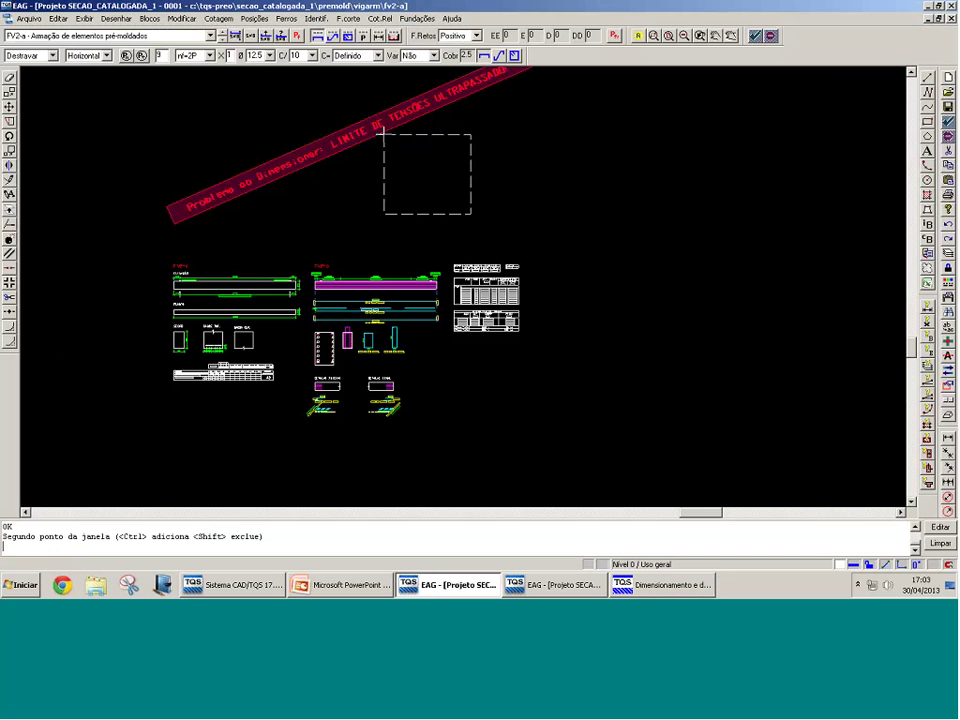
left_click(384, 134)
key("Delete")
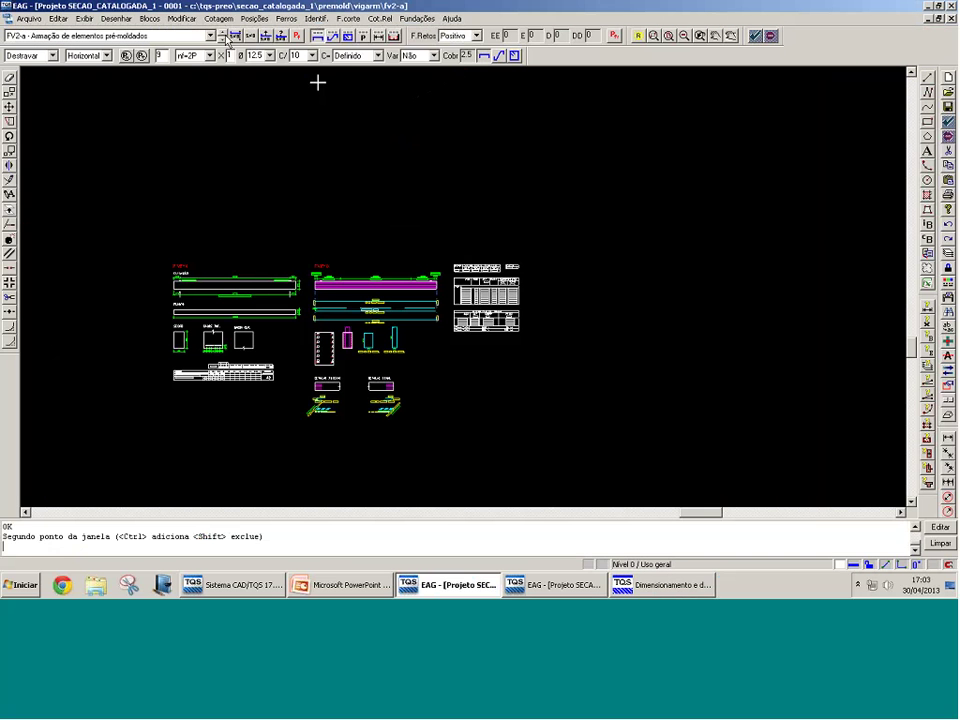
Step: Open the FV3-a reinforcement drawing and move its red warning banner clear above the views
left_click(222, 39)
left_click(462, 376)
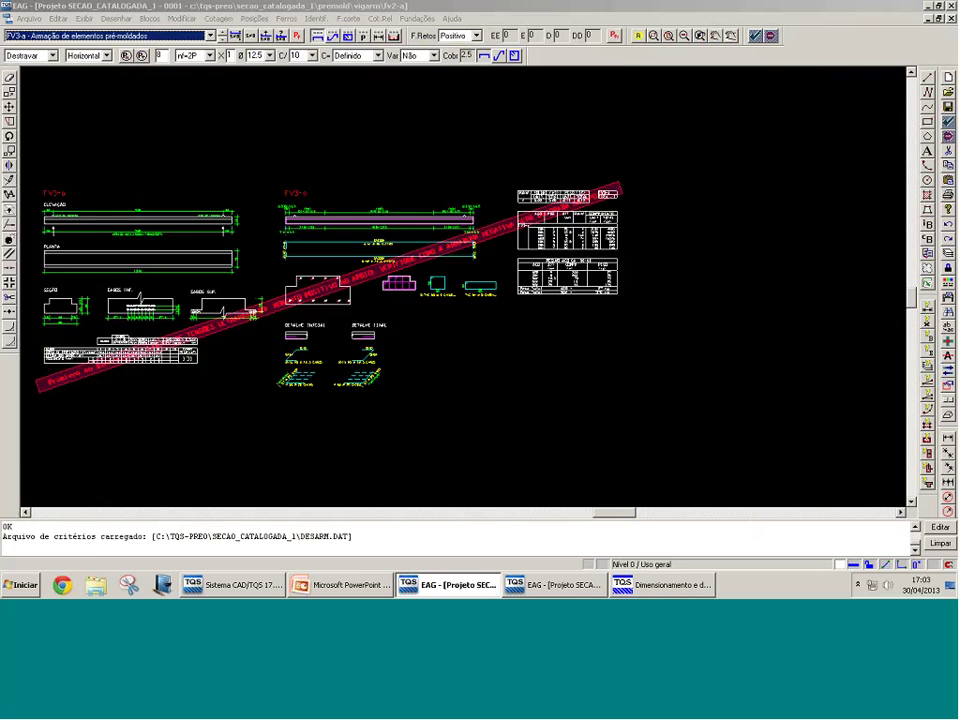
middle_click_drag(316, 324, 454, 384)
scroll(509, 332, "up", 4)
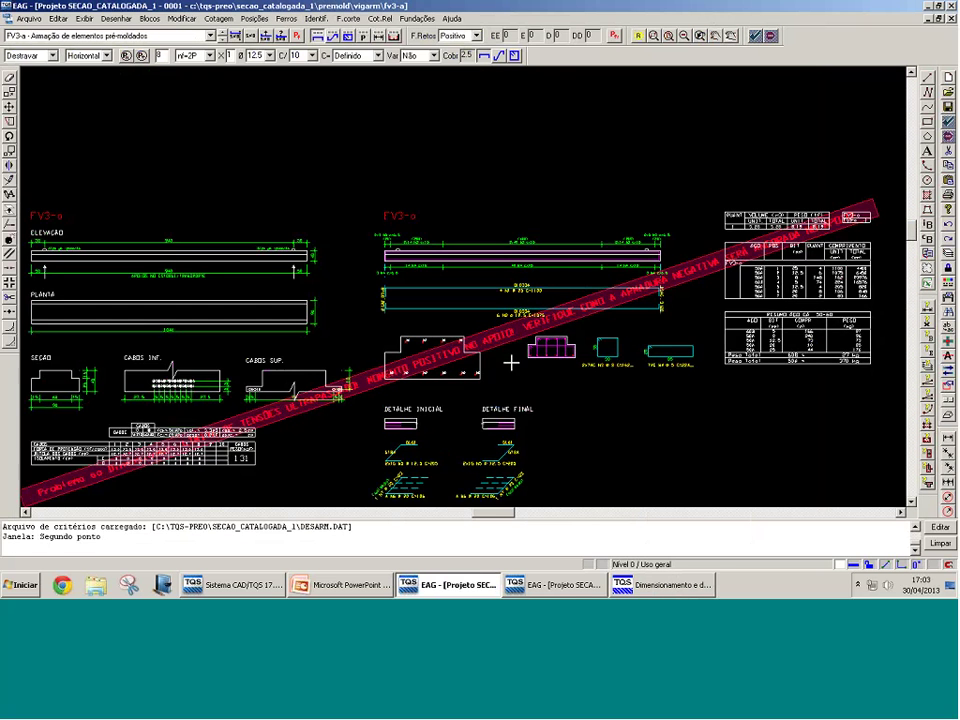
scroll(511, 362, "up", 1)
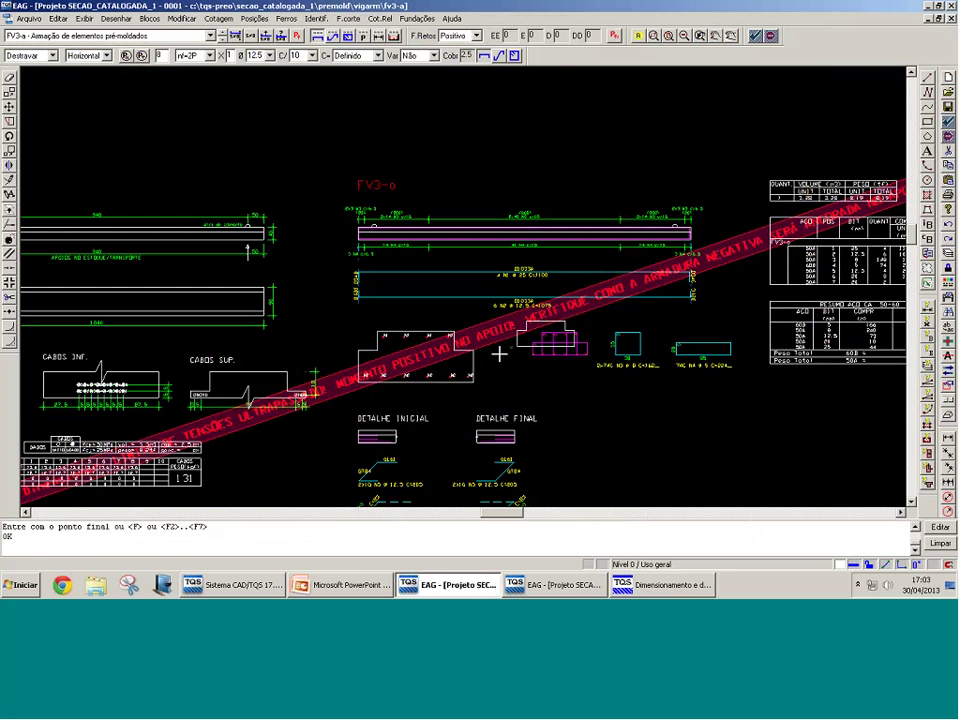
scroll(498, 353, "up", 2)
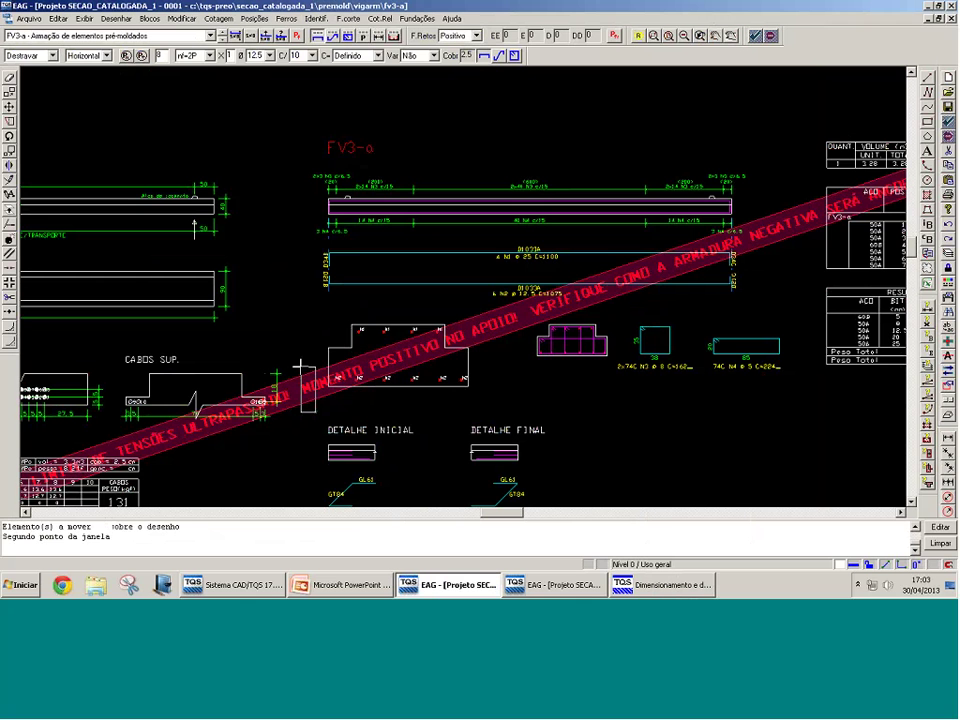
scroll(306, 381, "down", 3)
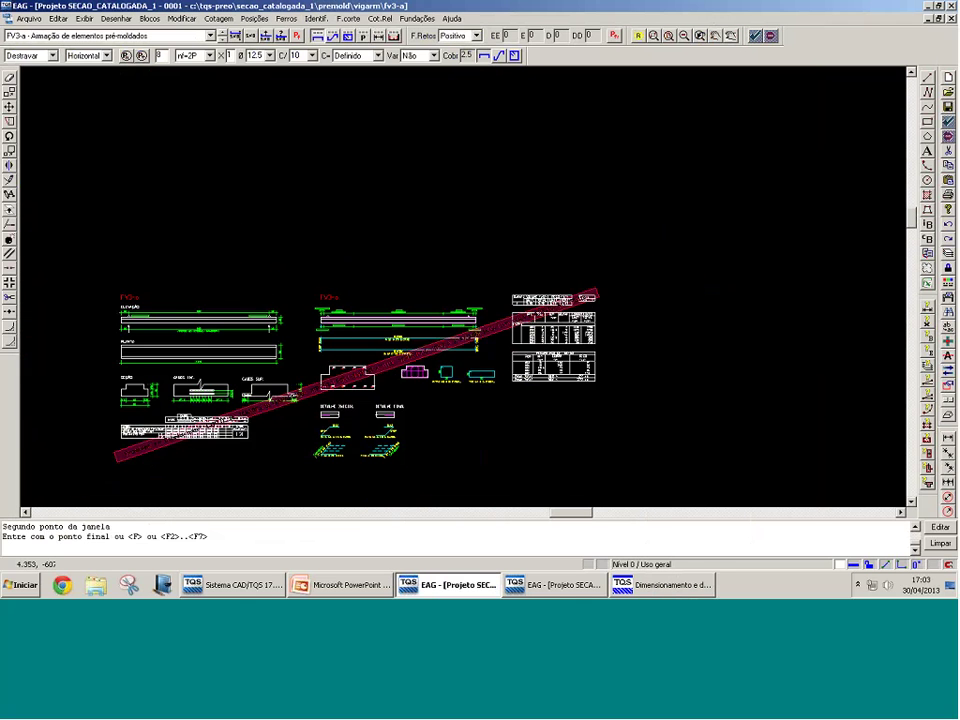
scroll(305, 160, "up", 2)
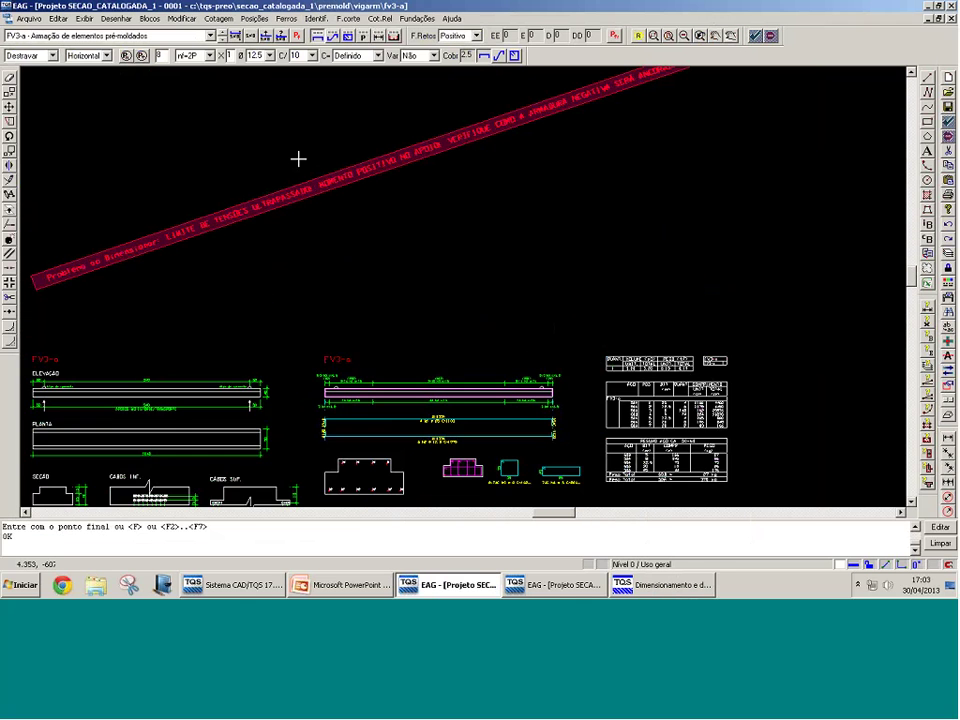
Step: Return to the PISO1 floor model and open the dimensioning and detailing data of precast beam FV3-a
left_click(640, 585)
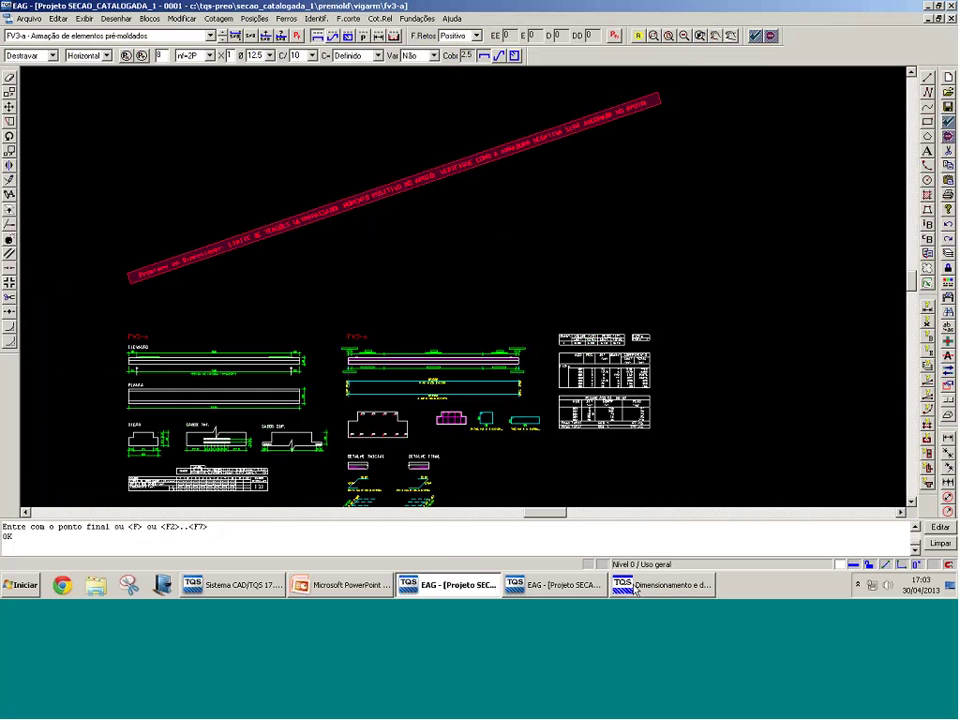
left_click(635, 586)
left_click(551, 592)
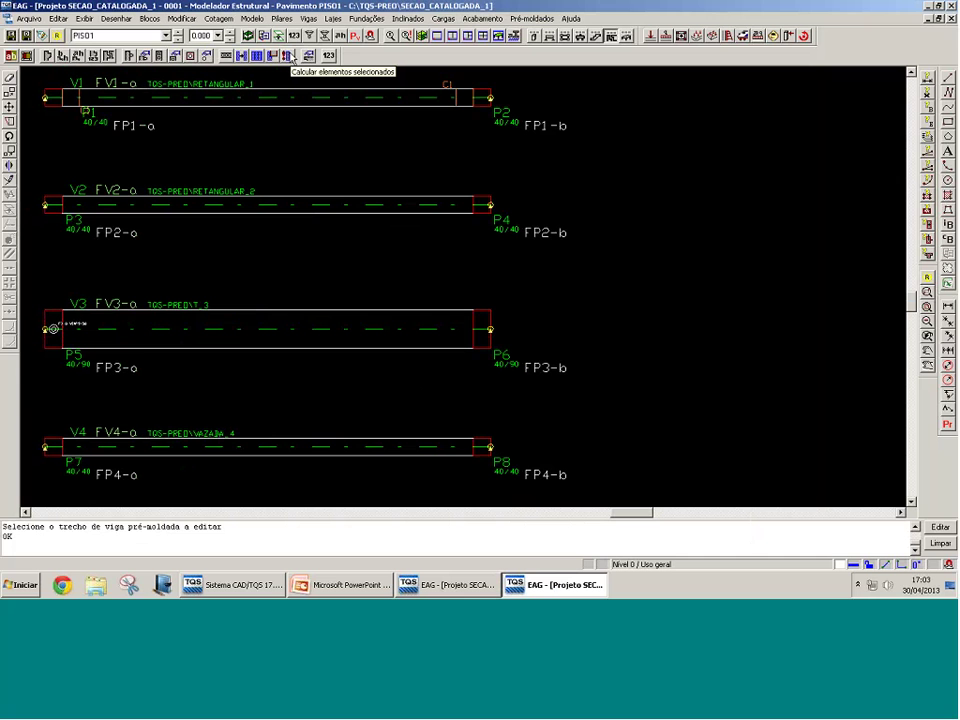
left_click(309, 56)
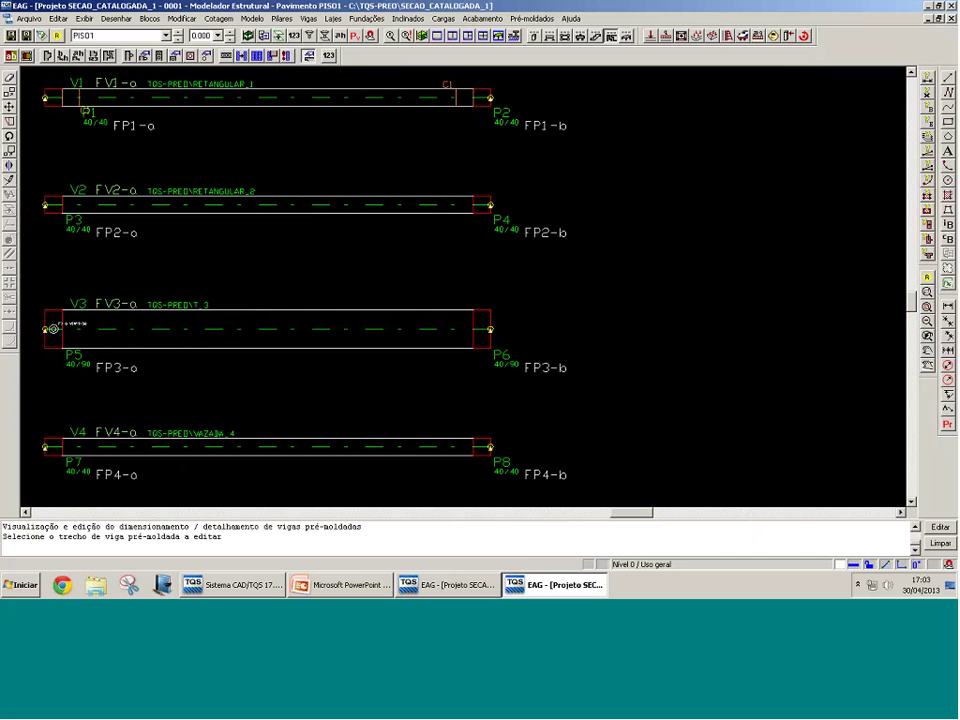
left_click(306, 317)
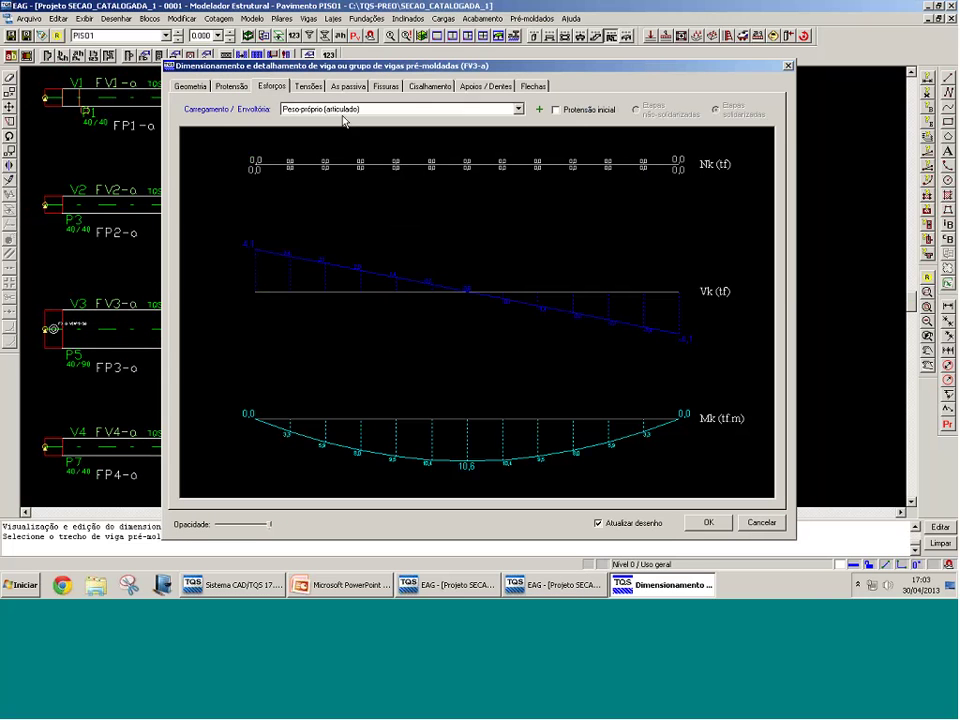
Step: Display beam FV3-a's internal force diagrams for the [ELU] envelope of normal ultimate combinations without load factors
left_click(343, 109)
key("Down")
key("Down")
key("Down")
key("Down")
key("Down")
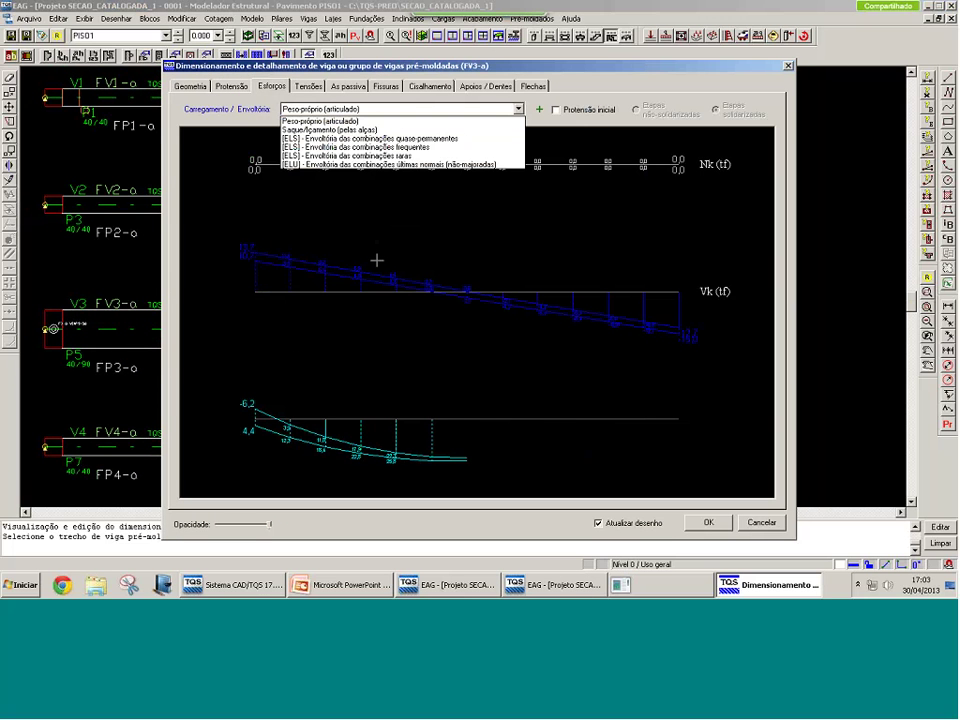
key("Return")
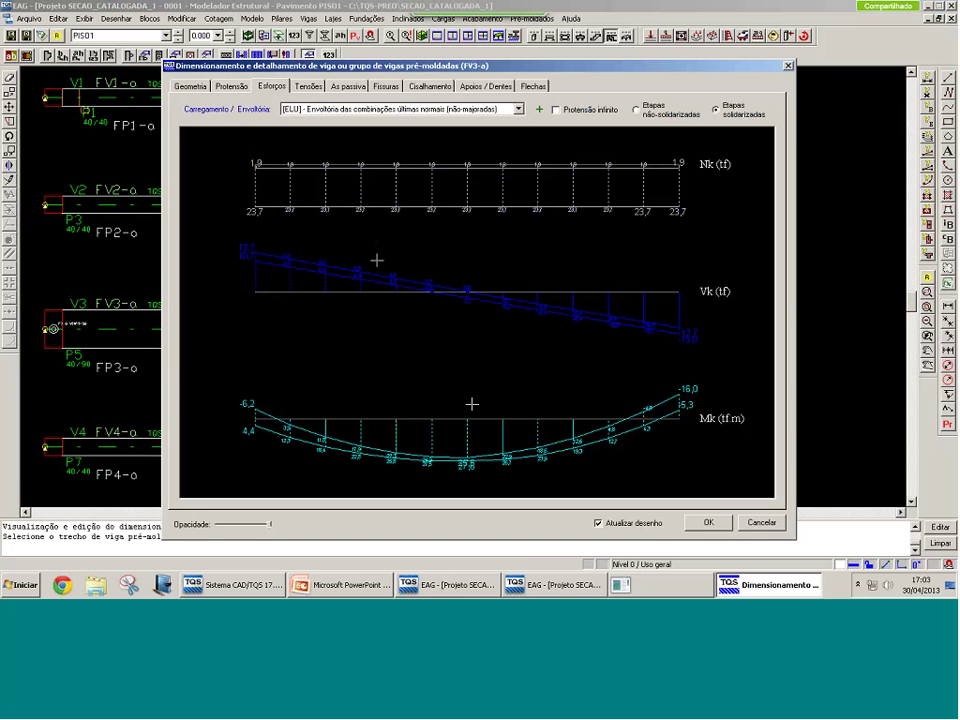
Step: Display beam FV3-a's stresses for the [ELS] envelope of quasi-permanent combinations
left_click(308, 86)
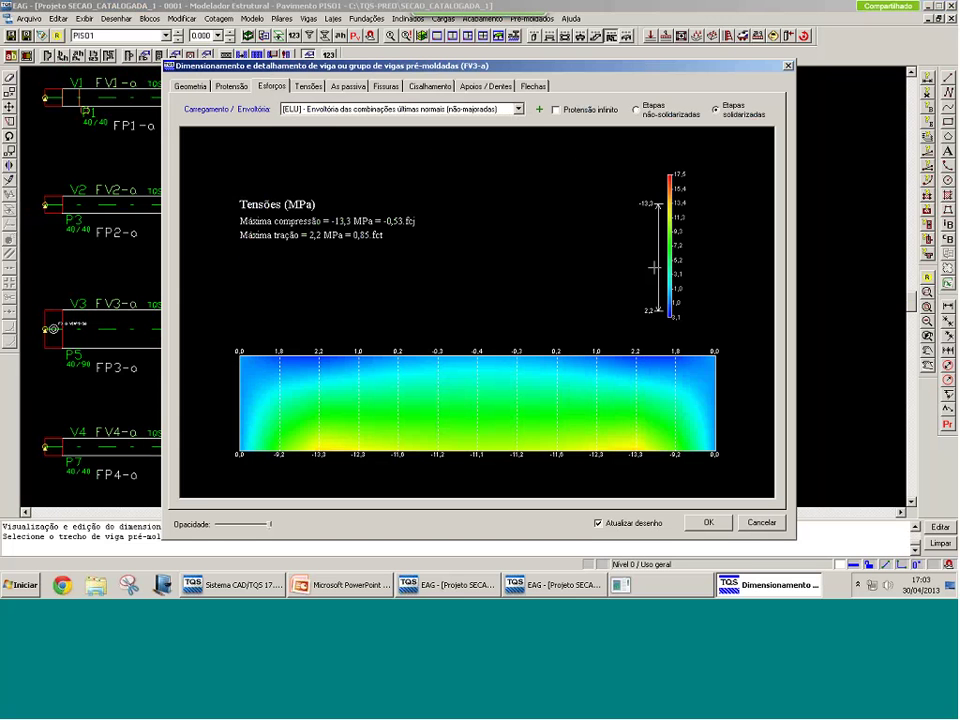
left_click(497, 109)
key("Down")
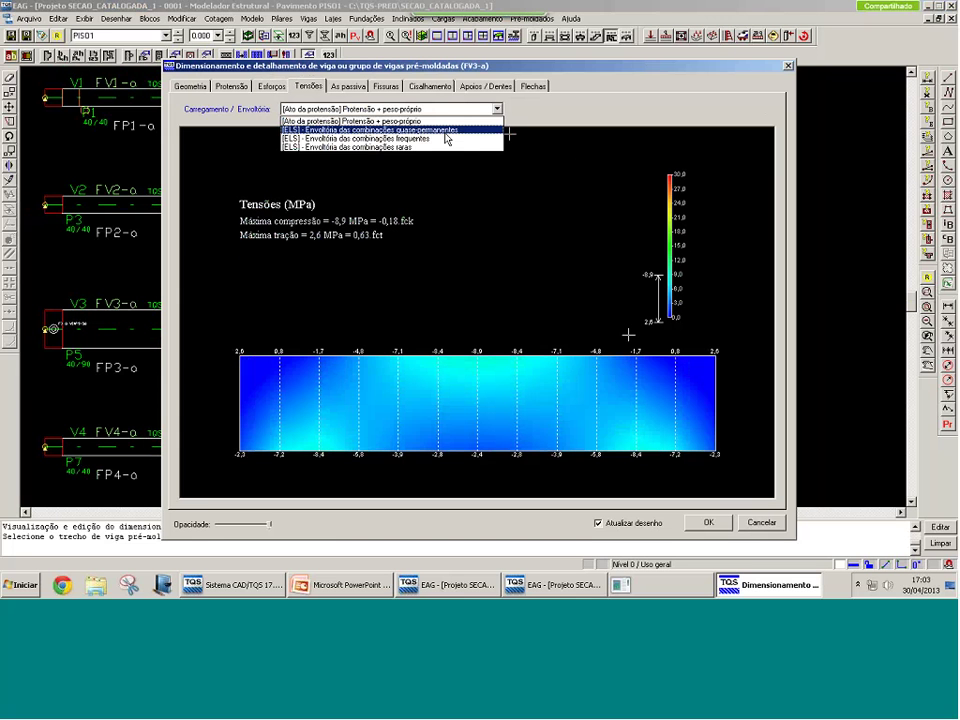
key("Return")
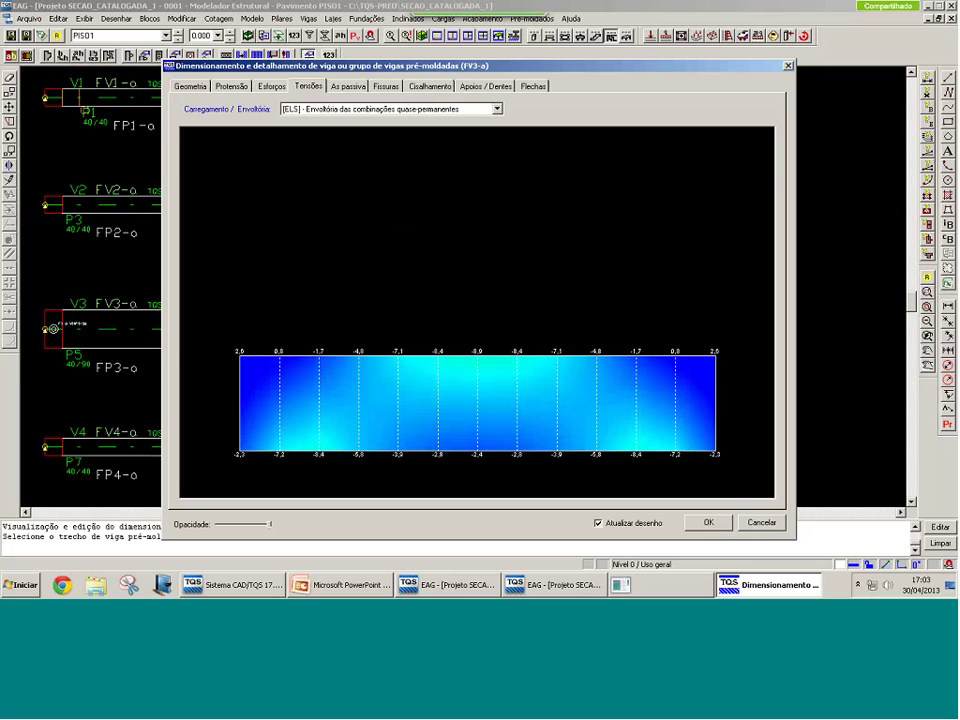
Step: Return to the FV3-a reinforcement drawing and read the full text of its red warning banner
left_click(578, 587)
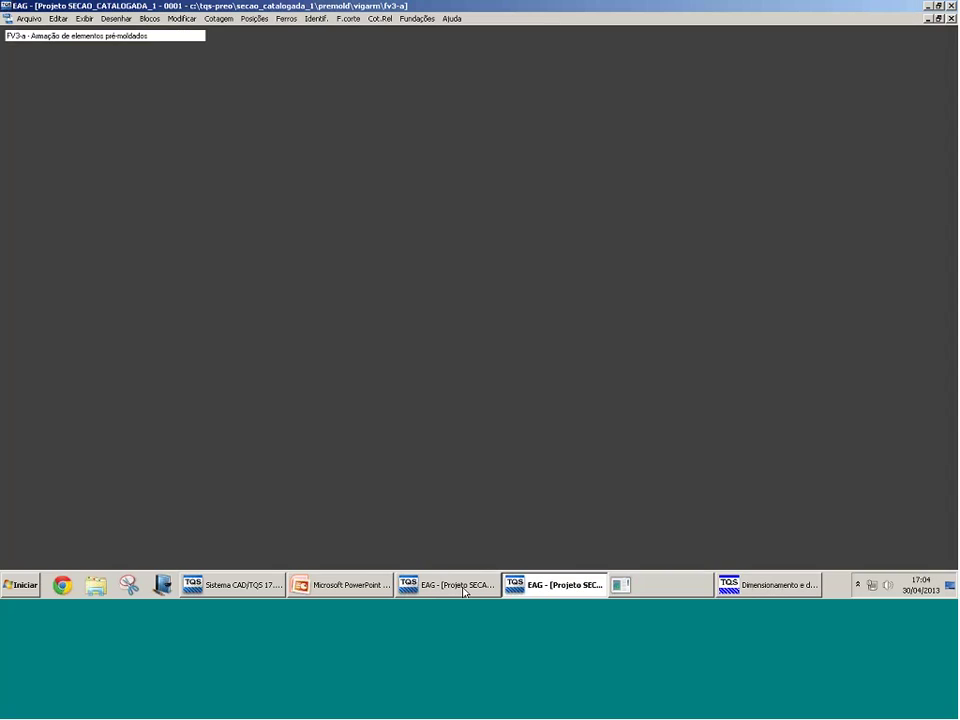
left_click(464, 588)
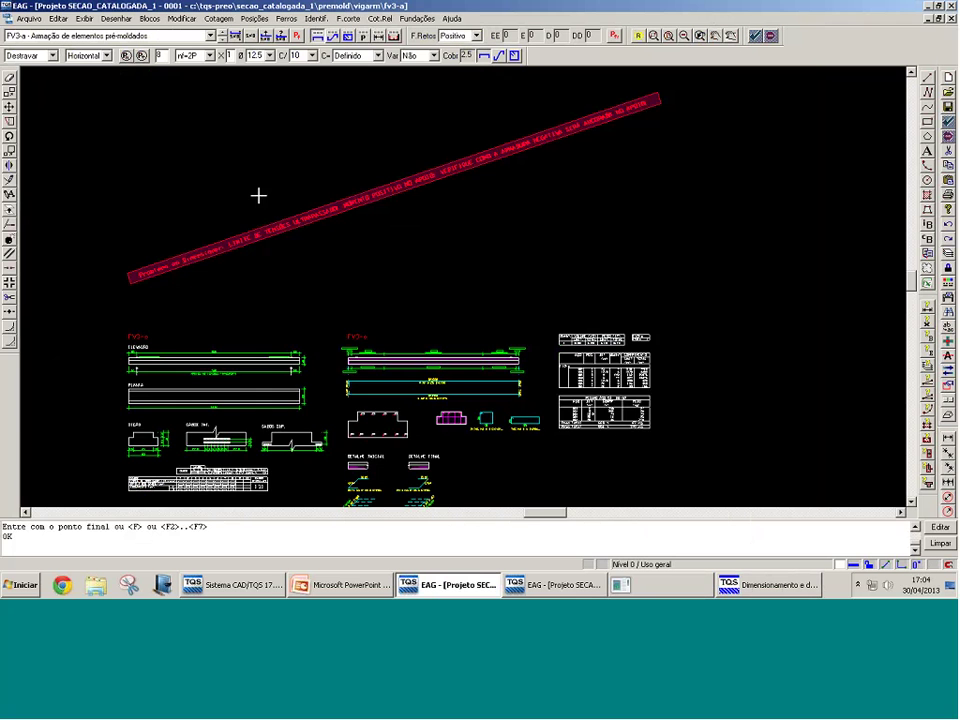
scroll(258, 195, "up", 2)
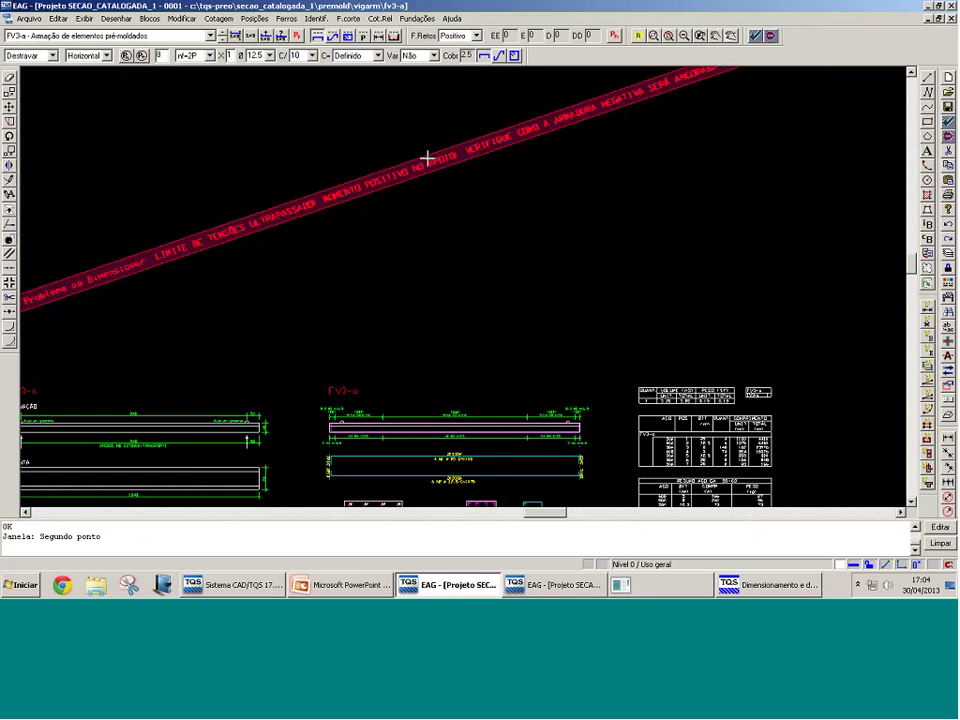
middle_click_drag(414, 176, 336, 227)
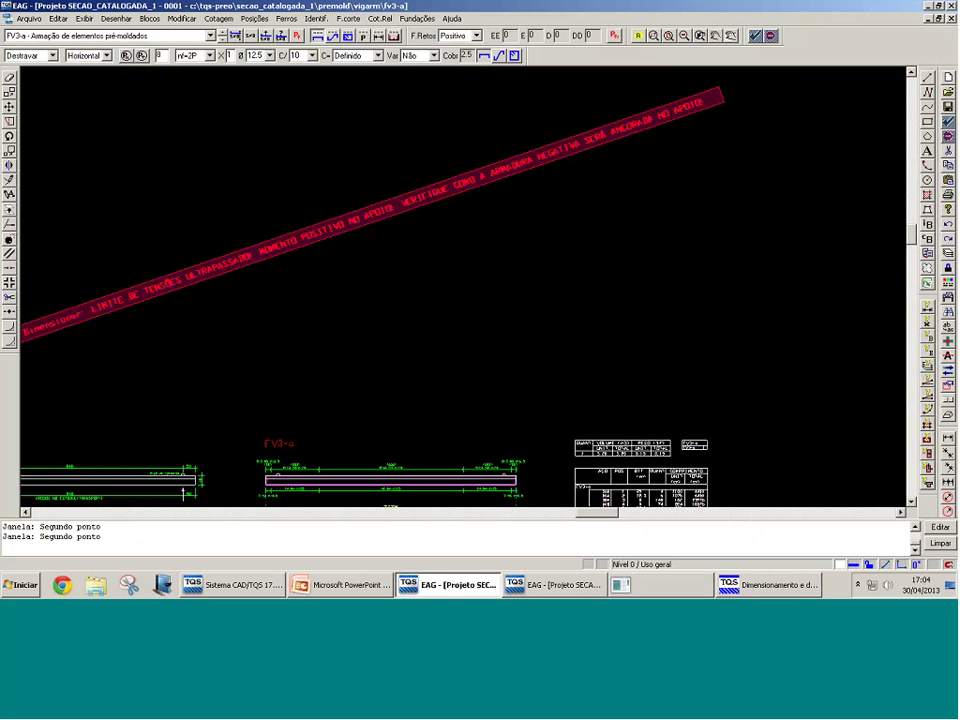
middle_click_drag(559, 332, 549, 308)
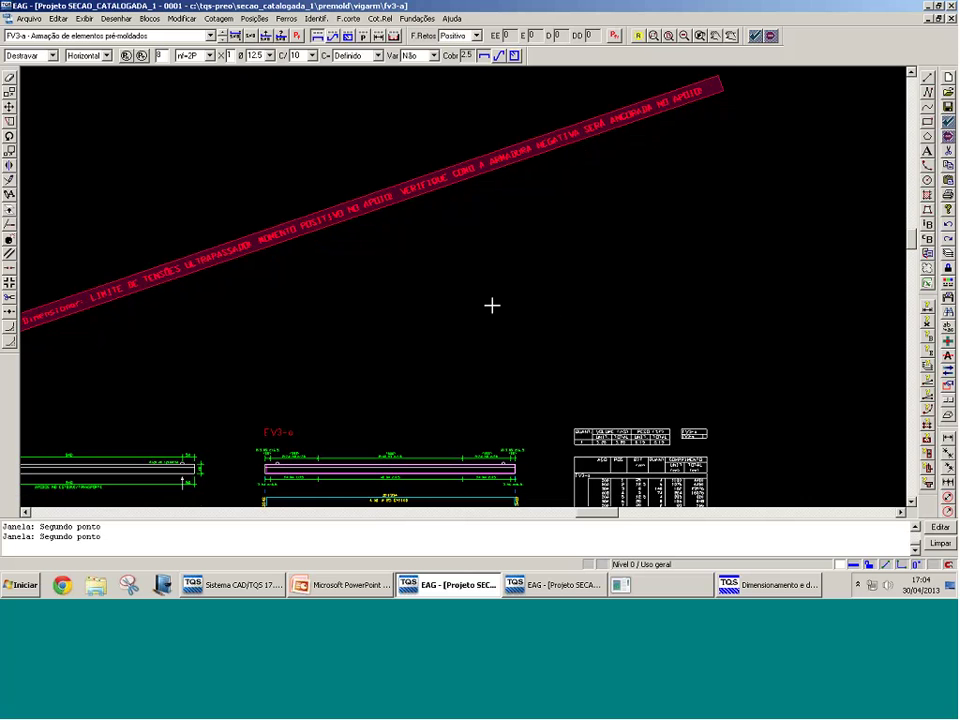
Step: Review the reinforcement details and steel quantity tables in the FV3-a drawing
scroll(498, 170, "down", 2)
scroll(498, 170, "down", 1)
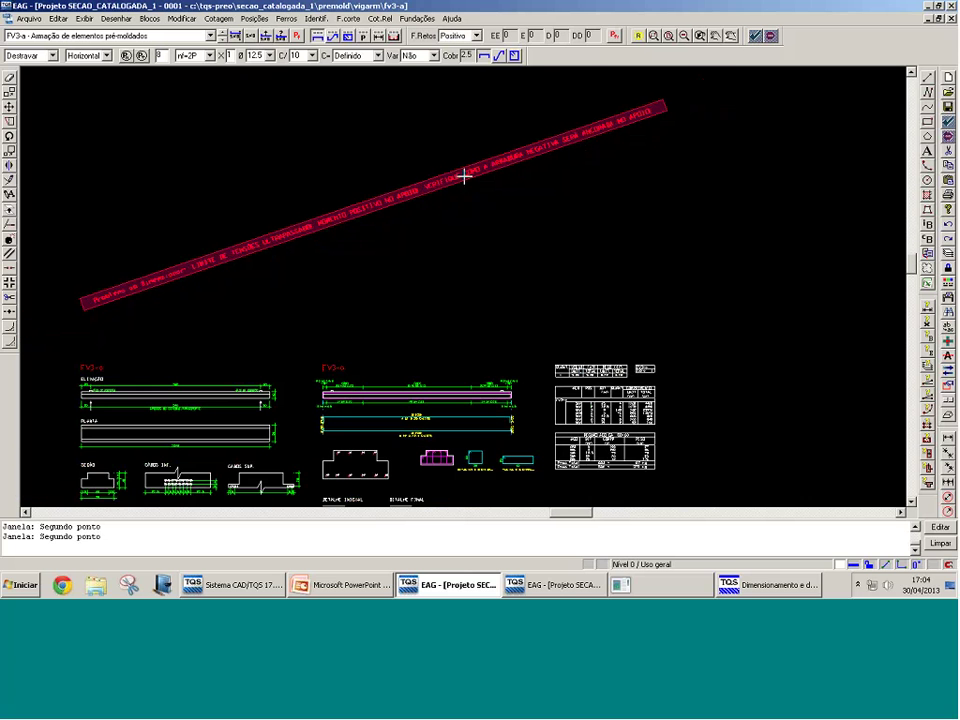
scroll(516, 371, "up", 2)
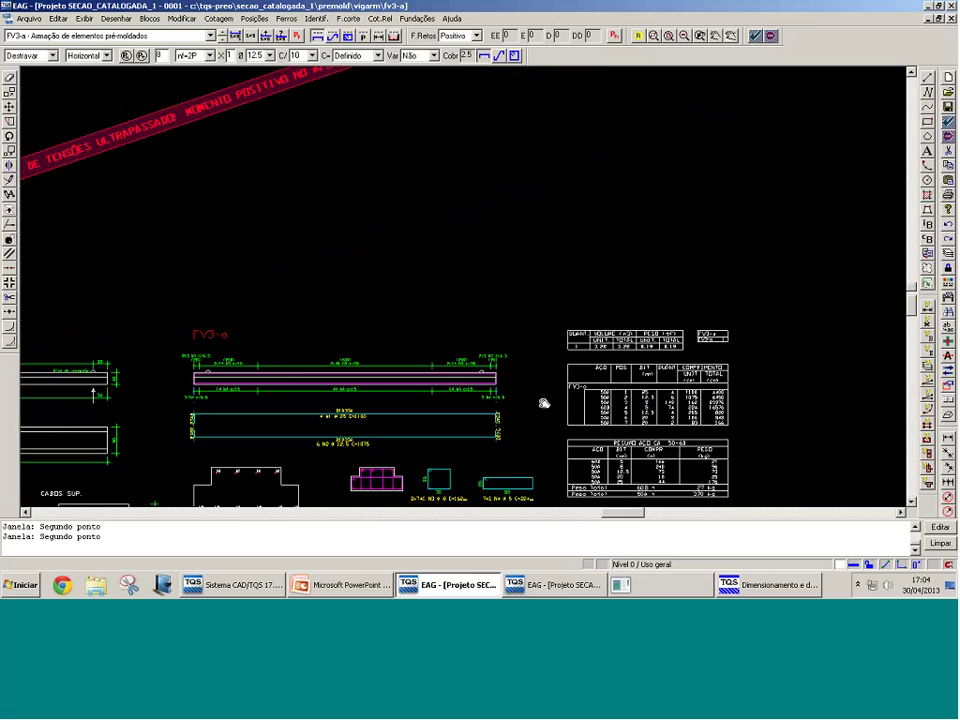
scroll(543, 403, "down", 1)
Step: Display the building's Espacial 3D model and examine how the ends of the precast beams rest on their columns
left_click(577, 582)
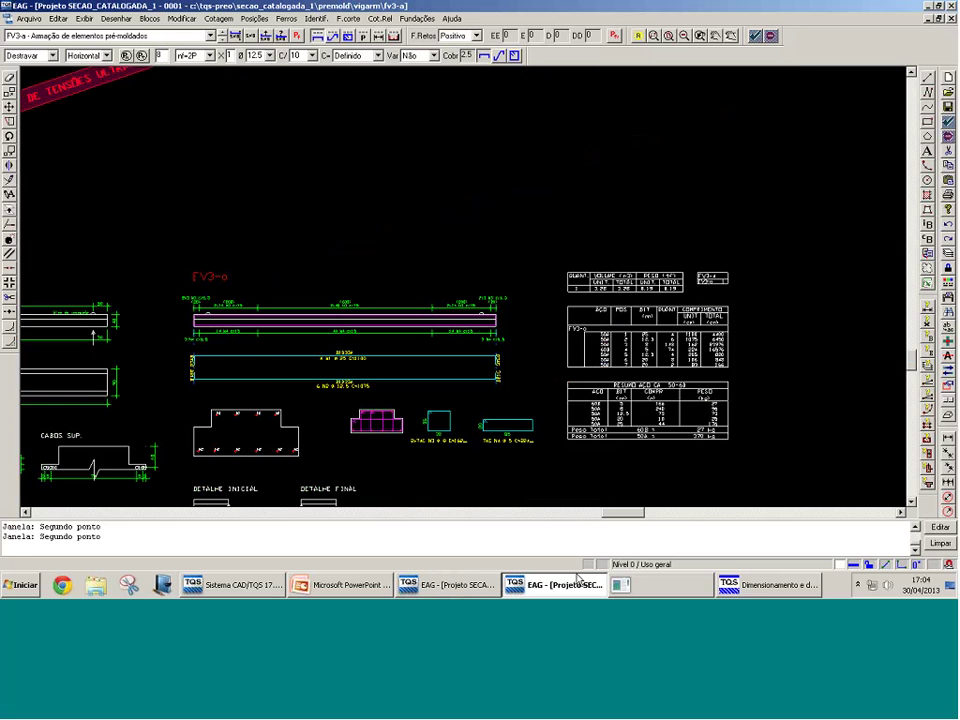
left_click(262, 586)
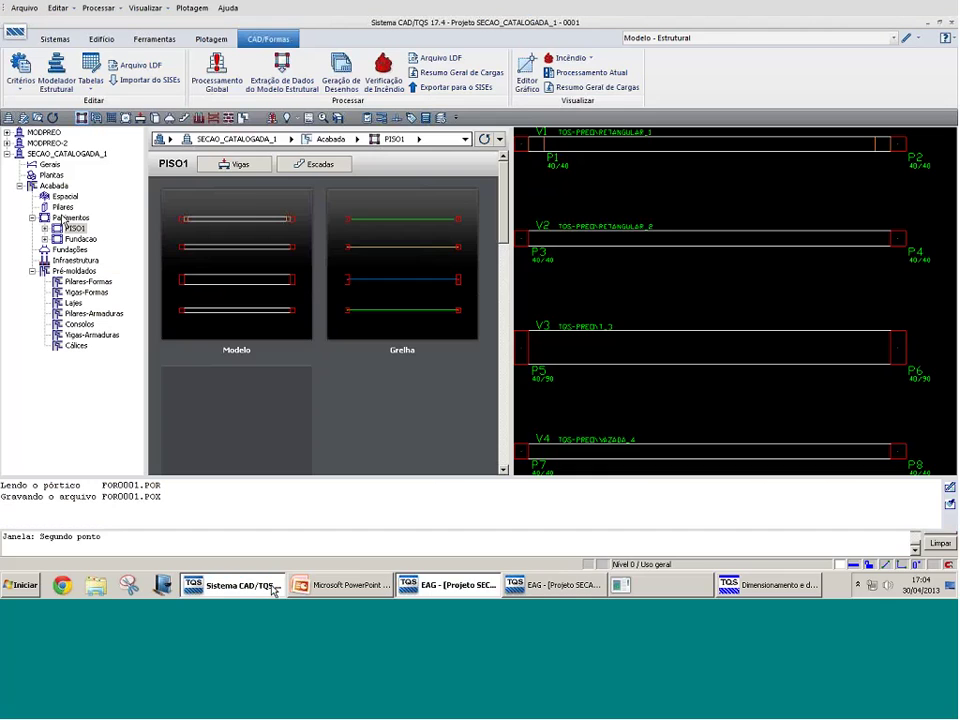
left_click(65, 196)
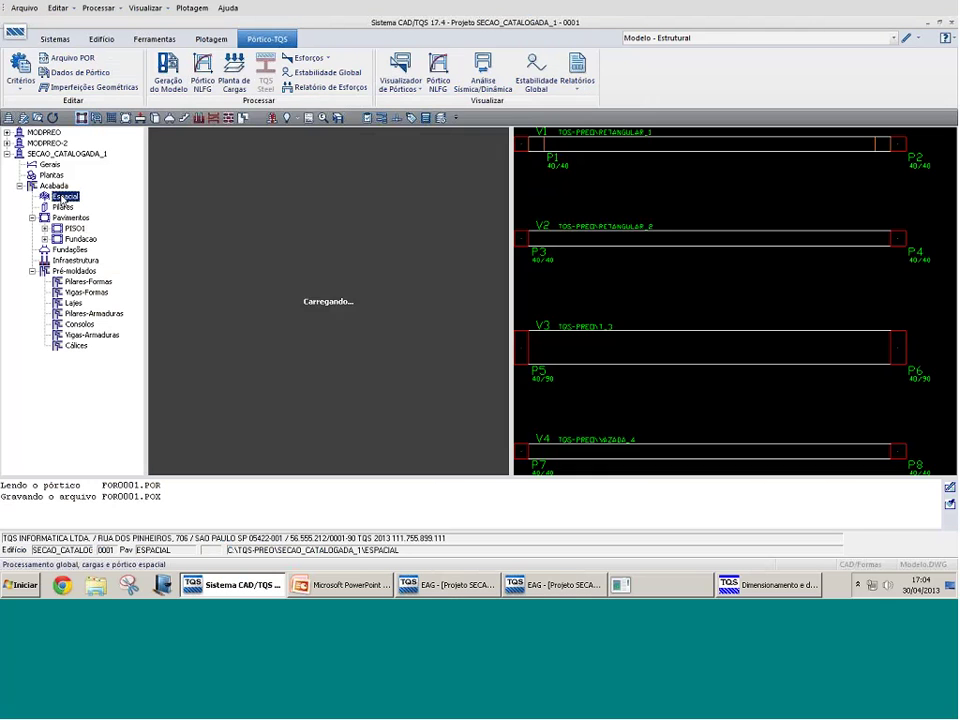
scroll(698, 318, "up", 5)
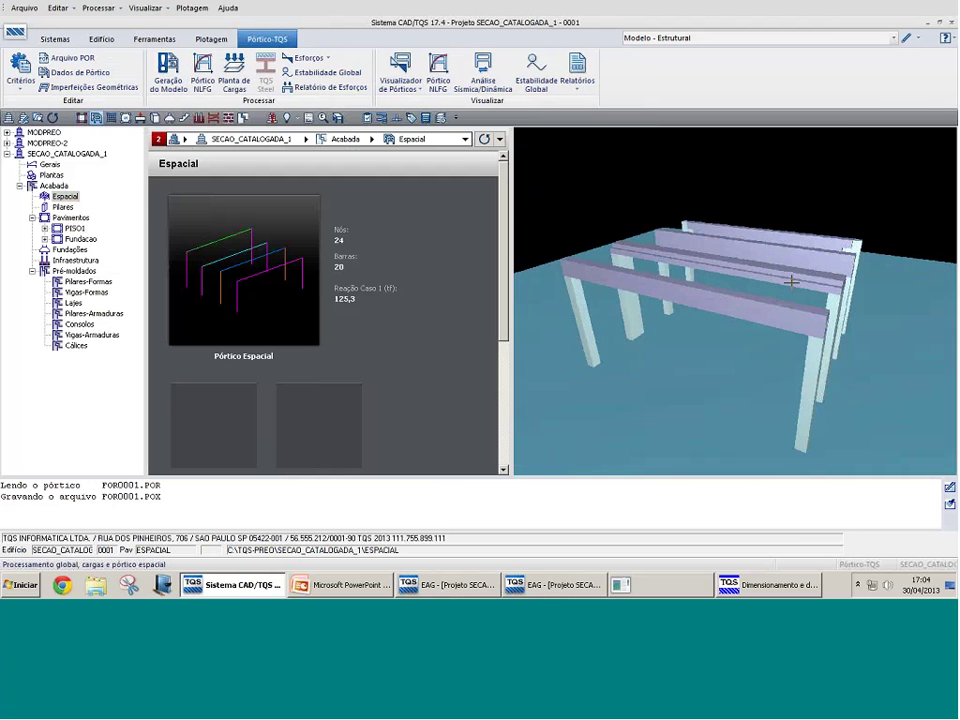
mouse_move(748, 324)
middle_mouse_down()
mouse_move(730, 351)
mouse_move(714, 341)
mouse_move(726, 339)
mouse_move(696, 334)
mouse_move(735, 325)
middle_mouse_up()
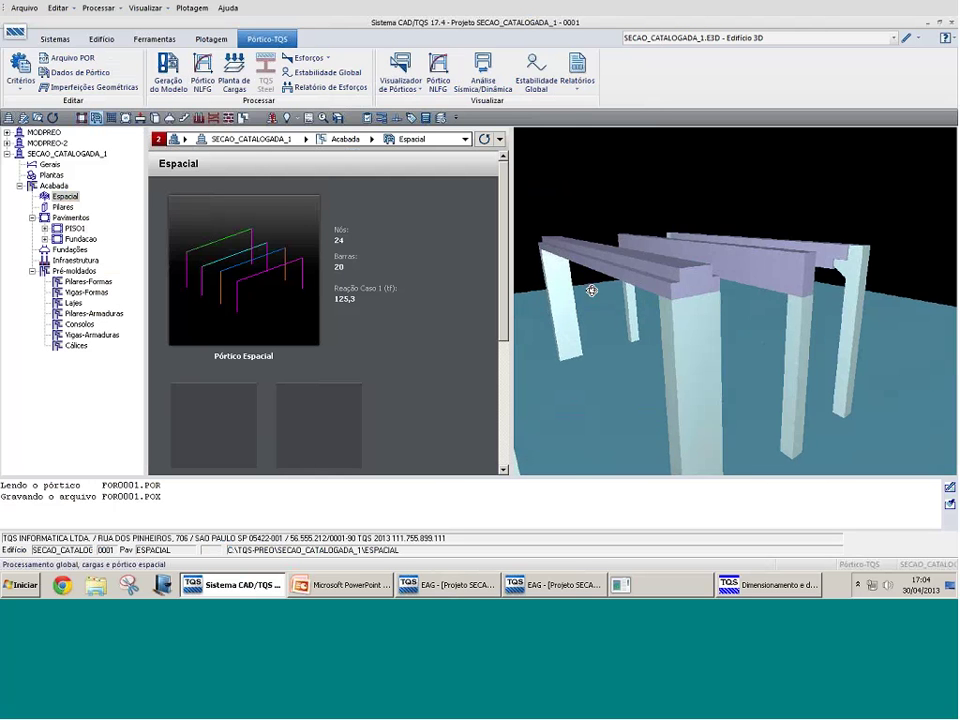
middle_click_drag(591, 289, 624, 296)
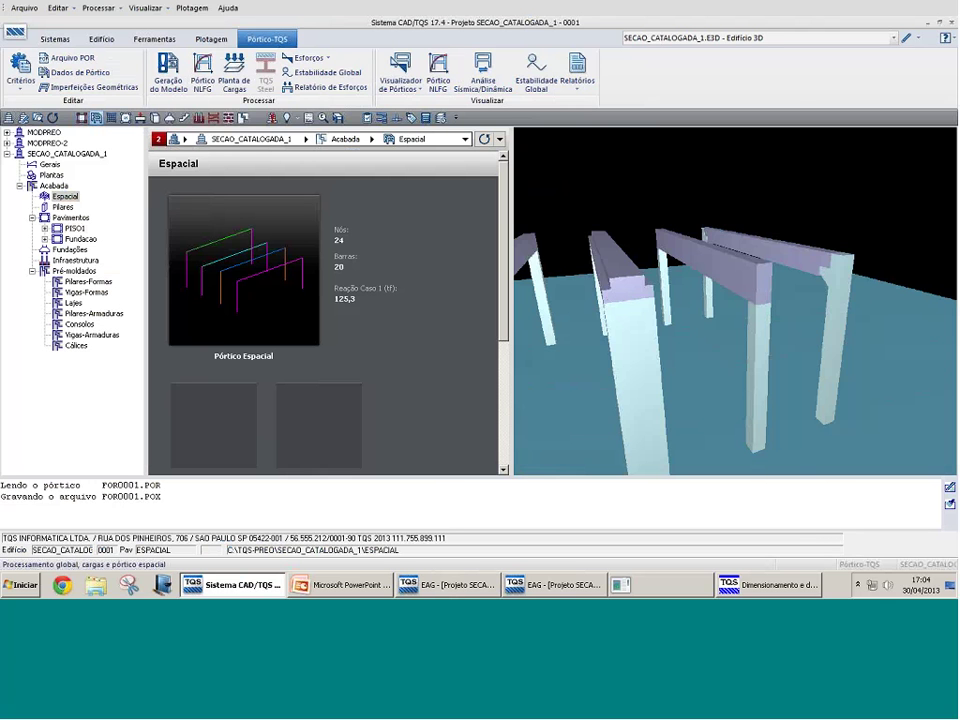
Step: Review beam FV3-a's internal force diagrams and compare the end moments with its column supports in the 3D model
left_click(733, 590)
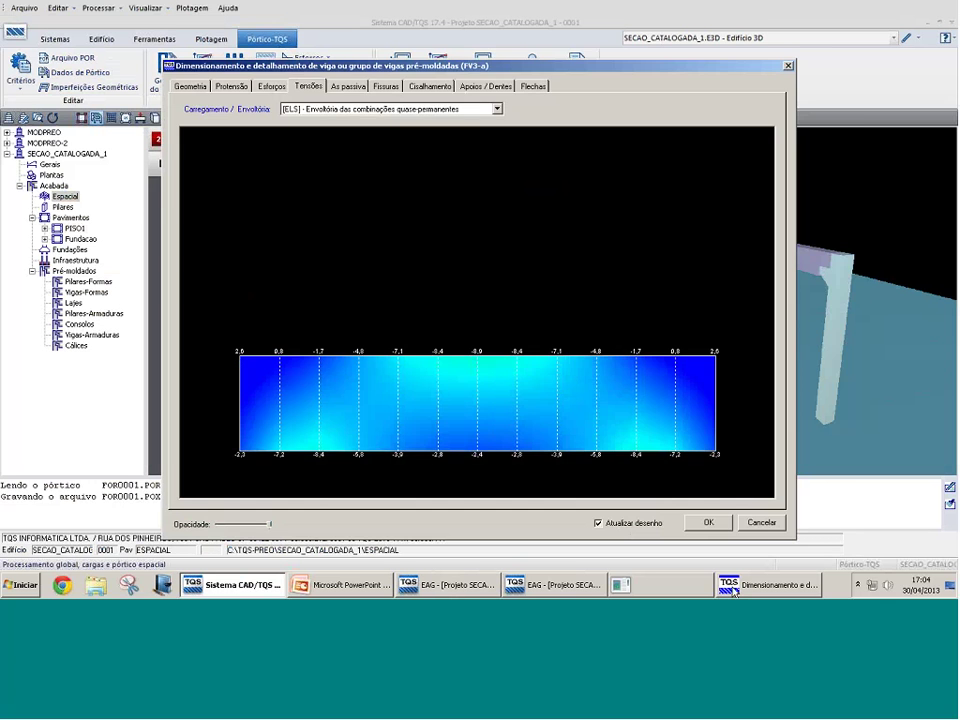
left_click(271, 86)
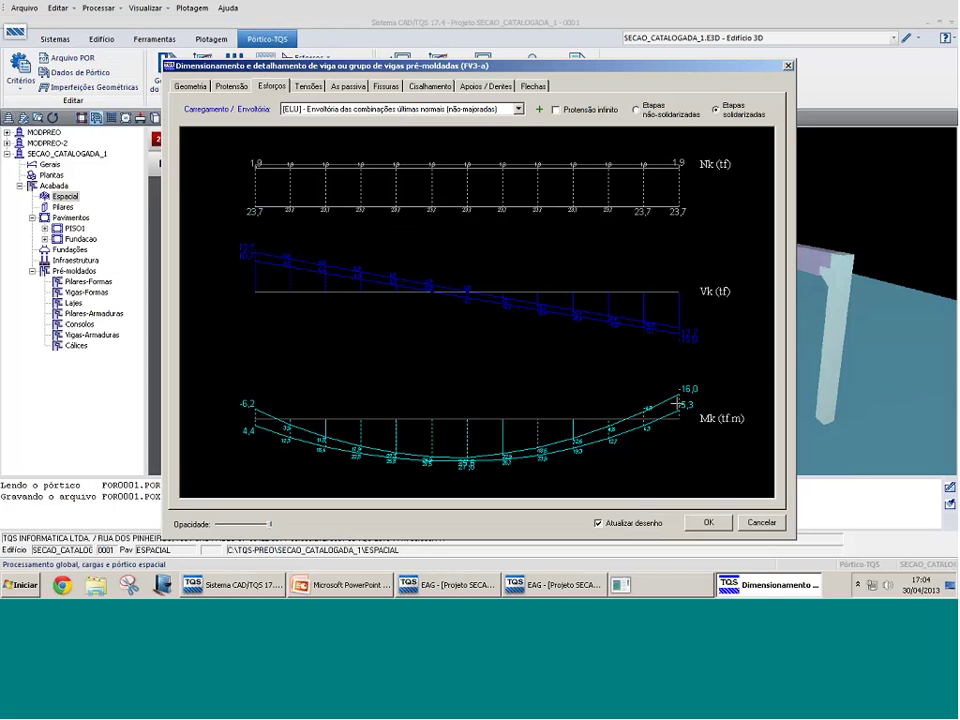
left_click(815, 355)
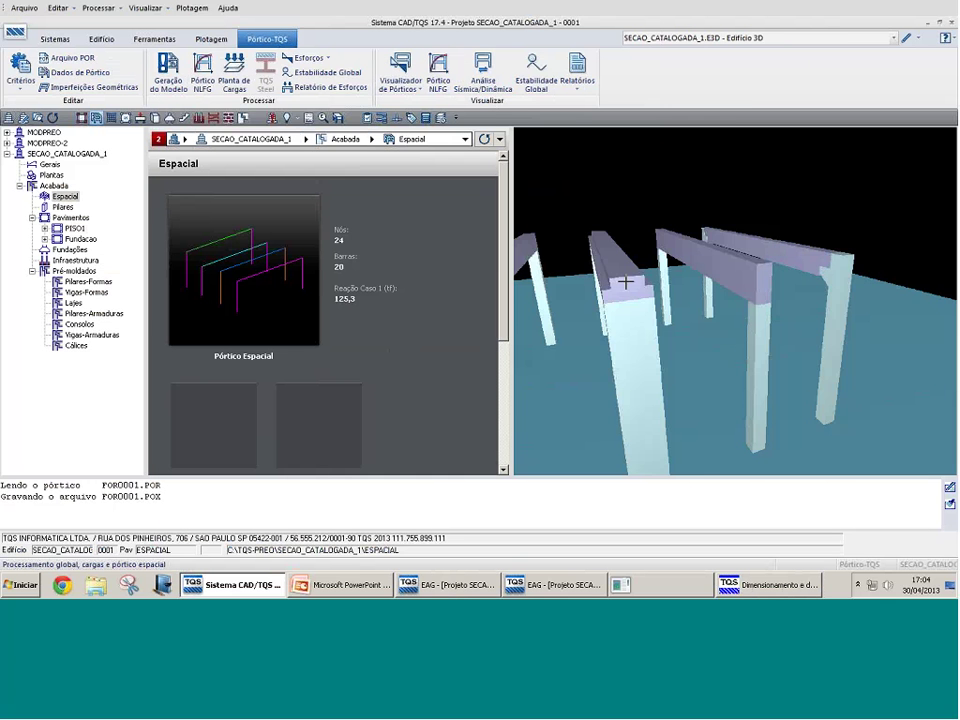
left_click_drag(626, 282, 683, 275)
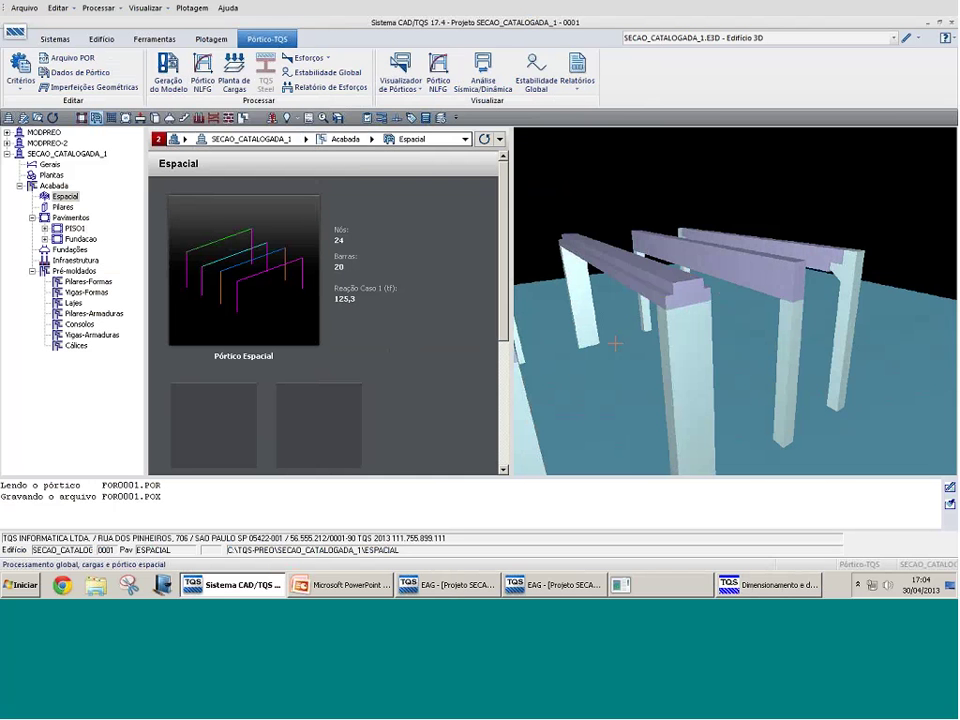
Step: Return to the FV3-a reinforcement drawing and examine the beam's support ends together with its red warning banner
left_click(485, 590)
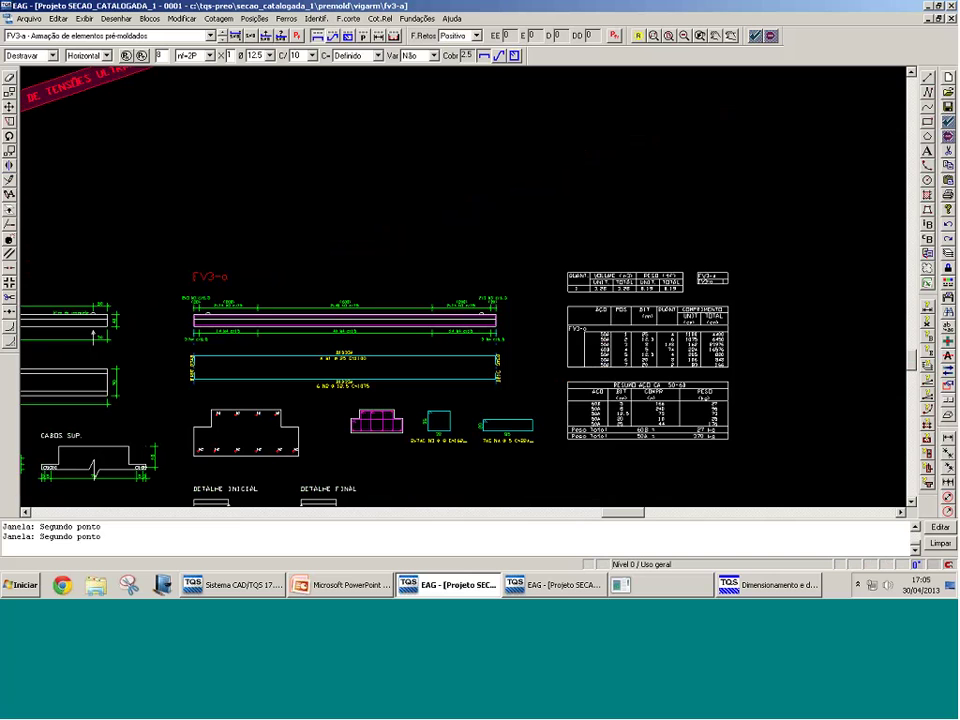
left_click(536, 590)
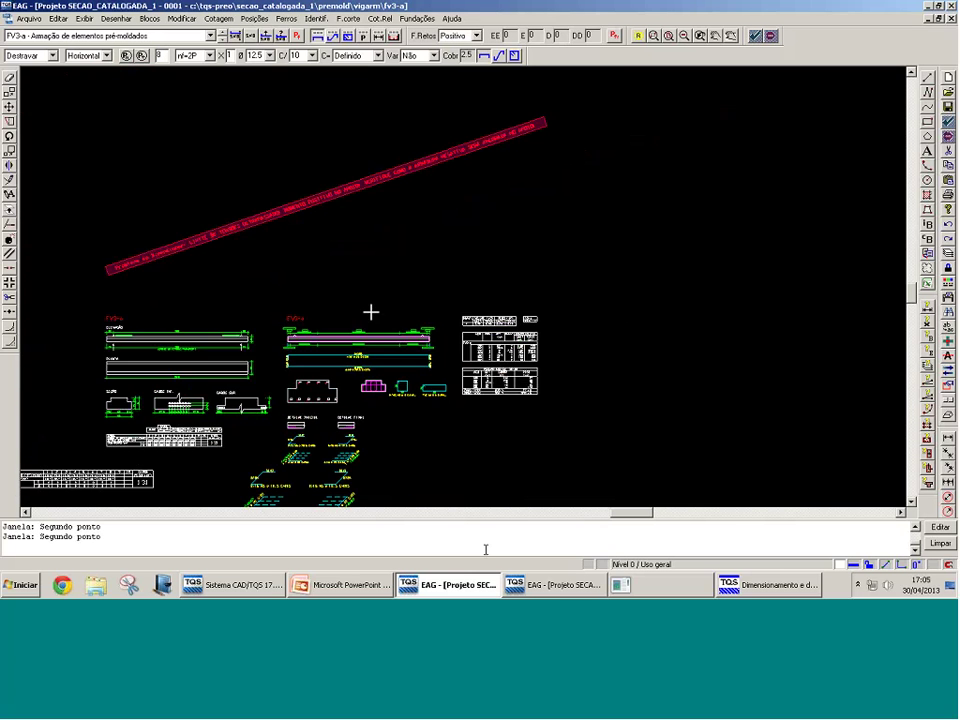
scroll(379, 195, "up", 1)
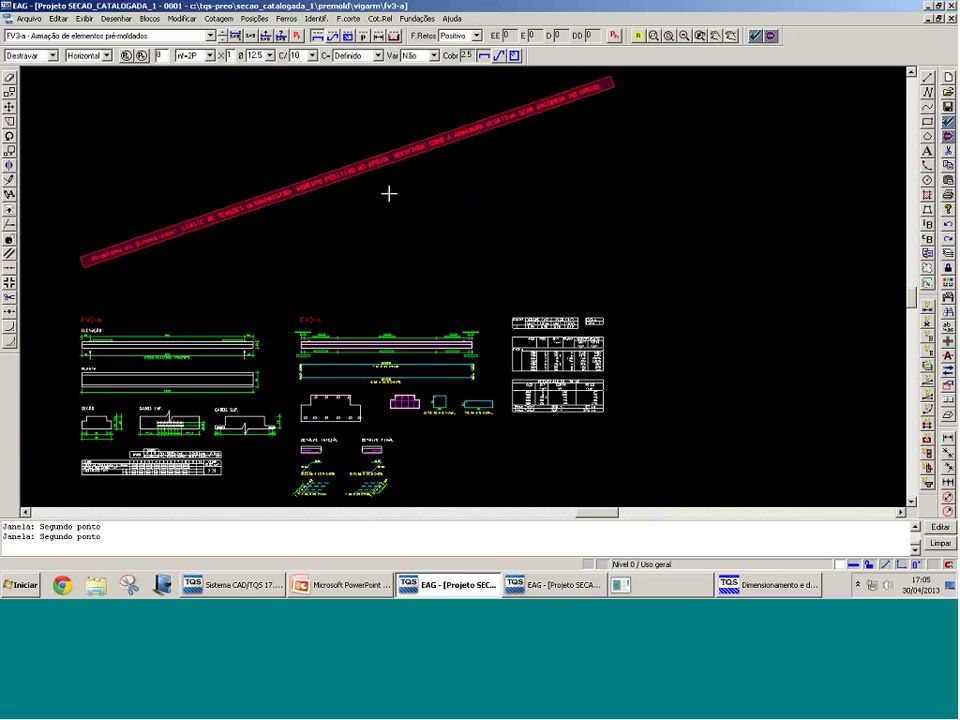
scroll(443, 350, "up", 3)
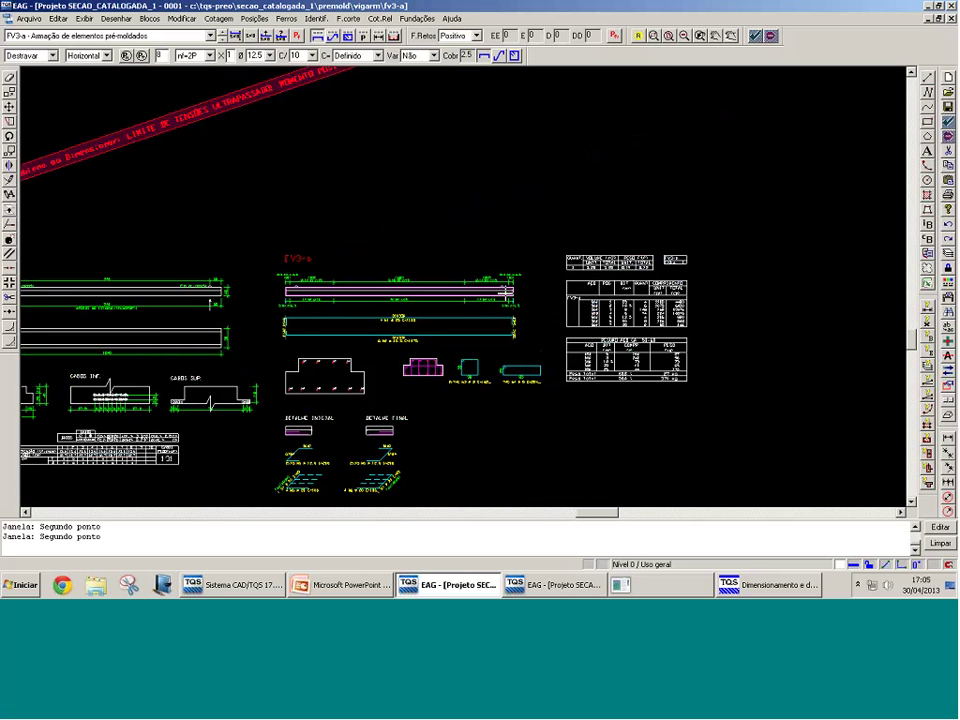
scroll(484, 161, "down", 3)
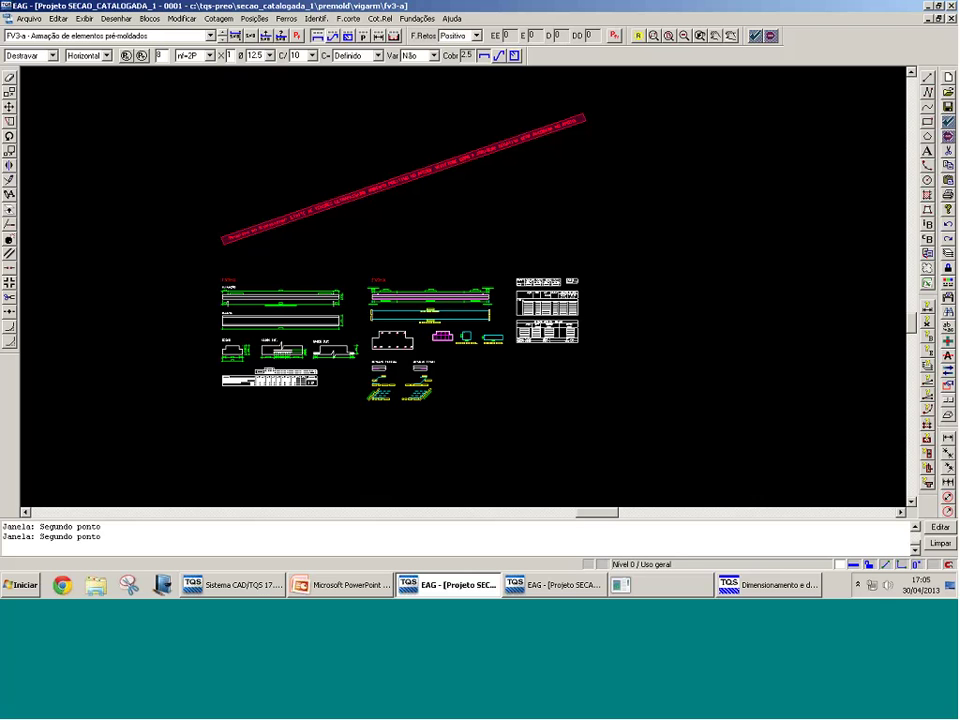
Step: Close the FV3-a reinforcement drawing and cancel the beam's dimensioning and detailing dialog
left_click(948, 6)
left_click(452, 375)
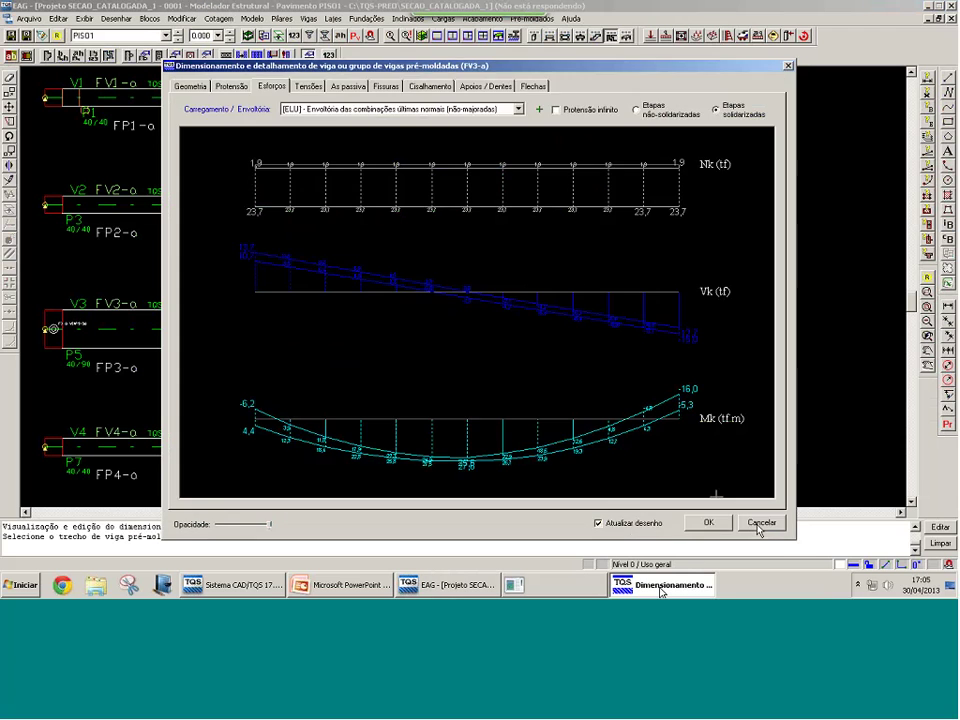
left_click(756, 523)
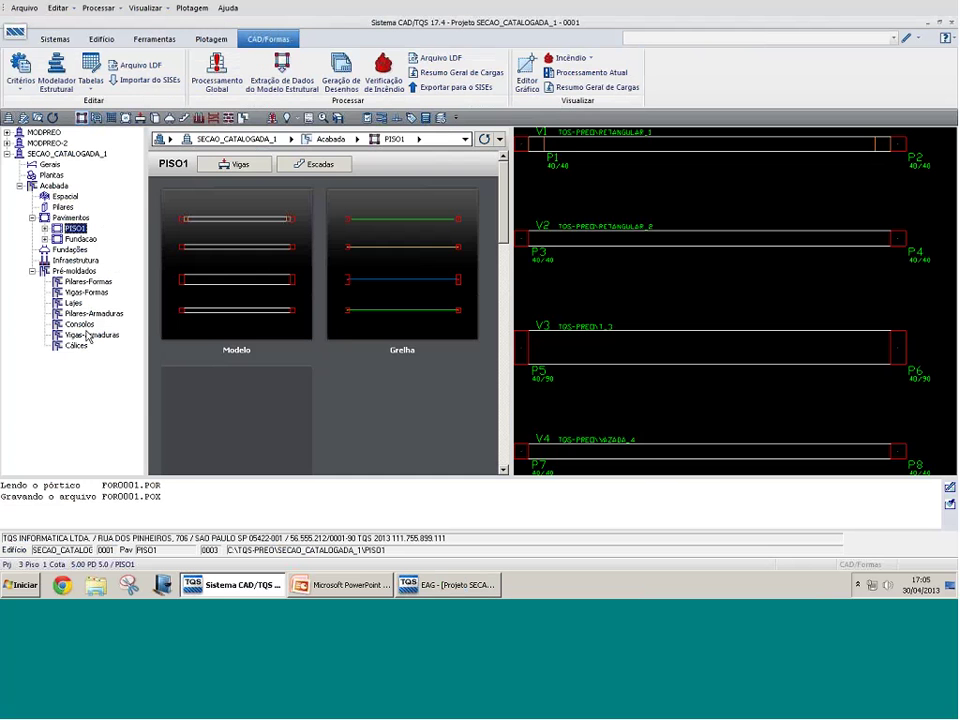
Step: Open the FV4-a reinforcement drawing from Vigas-Armaduras and move its red warning banner clear above the beam views
left_click(88, 335)
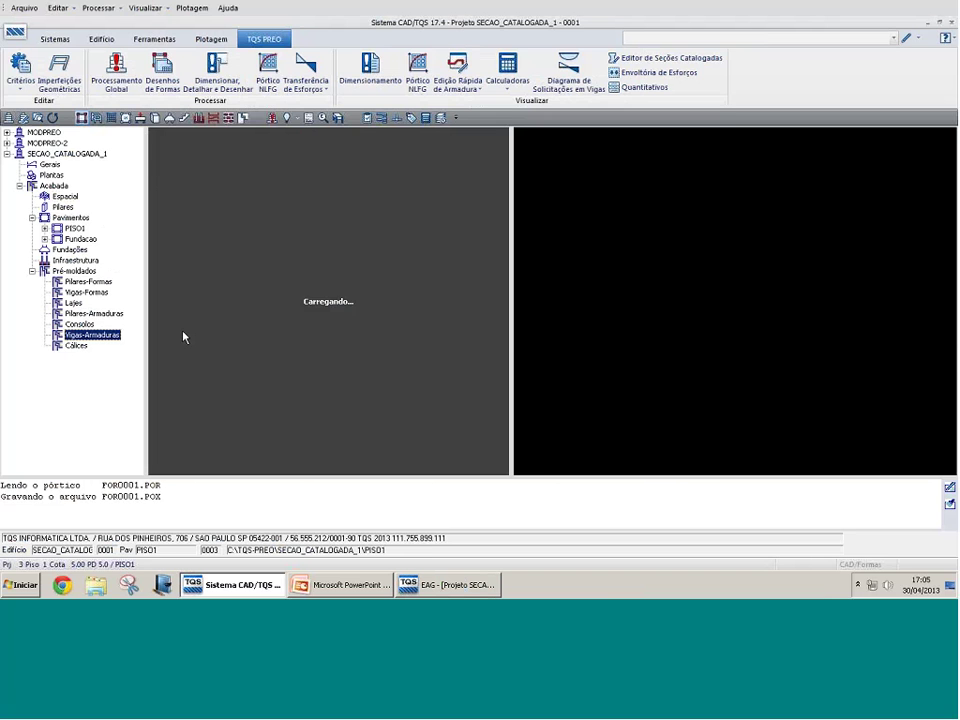
double_click(391, 280)
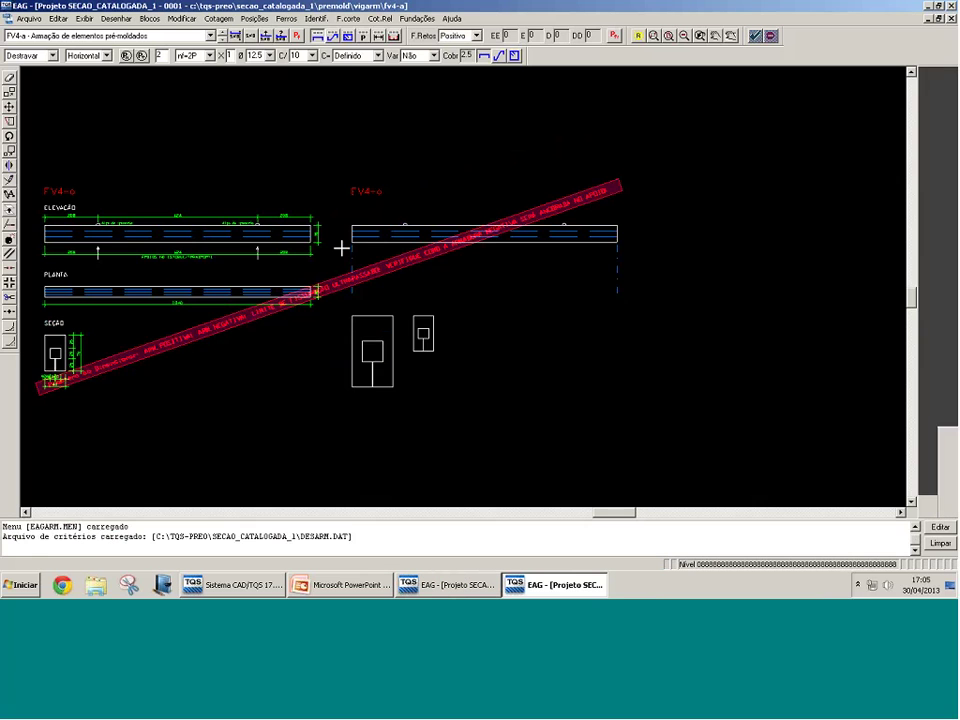
middle_click_drag(342, 247, 390, 272)
scroll(485, 318, "up", 2)
left_click(485, 310)
left_click(419, 272)
scroll(496, 383, "down", 6)
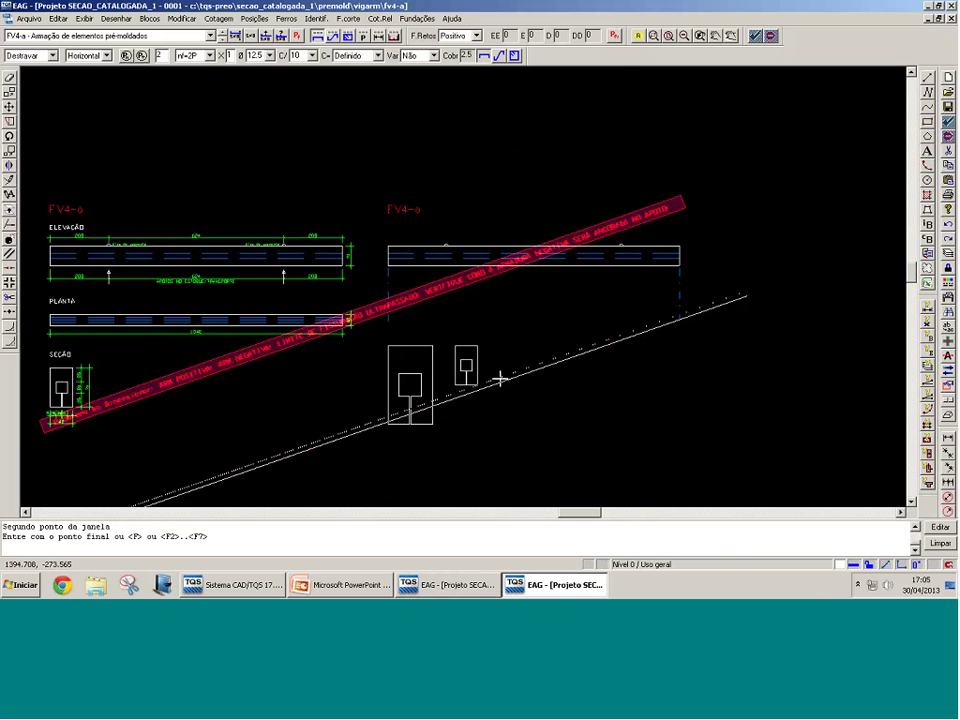
Step: Read the full text of FV4-a's red warning banner and close the drawing
scroll(221, 216, "up", 3)
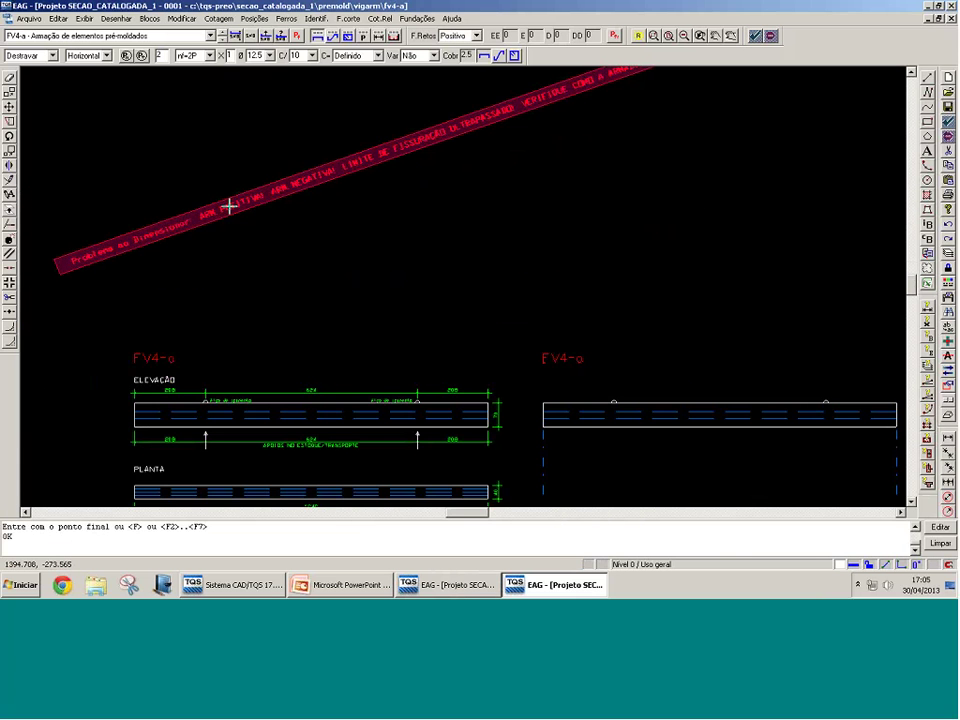
scroll(318, 300, "down", 2)
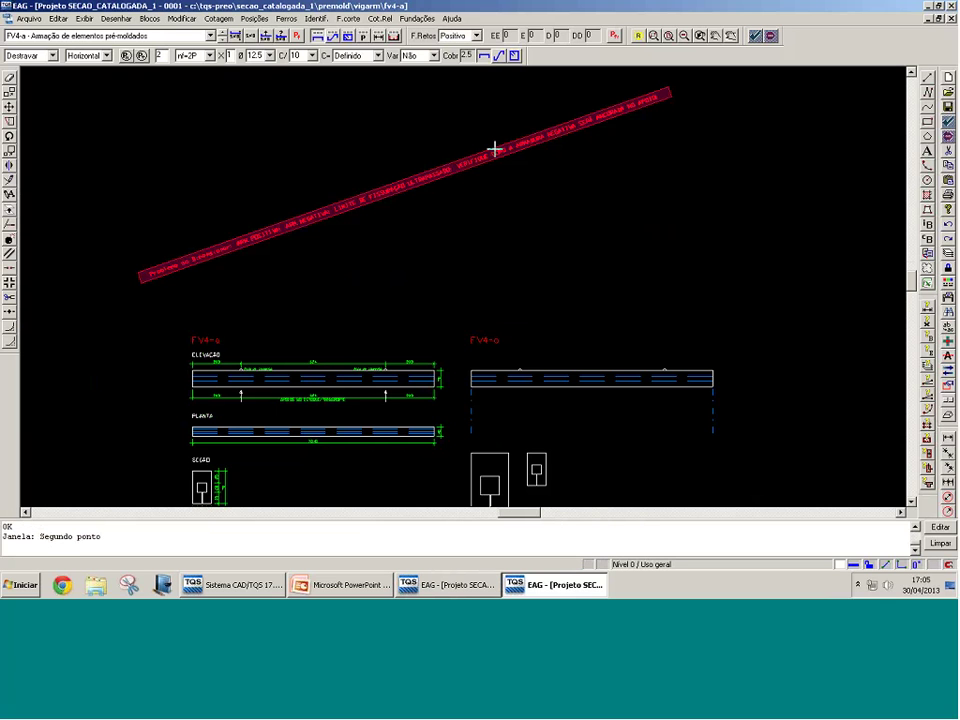
scroll(494, 149, "up", 2)
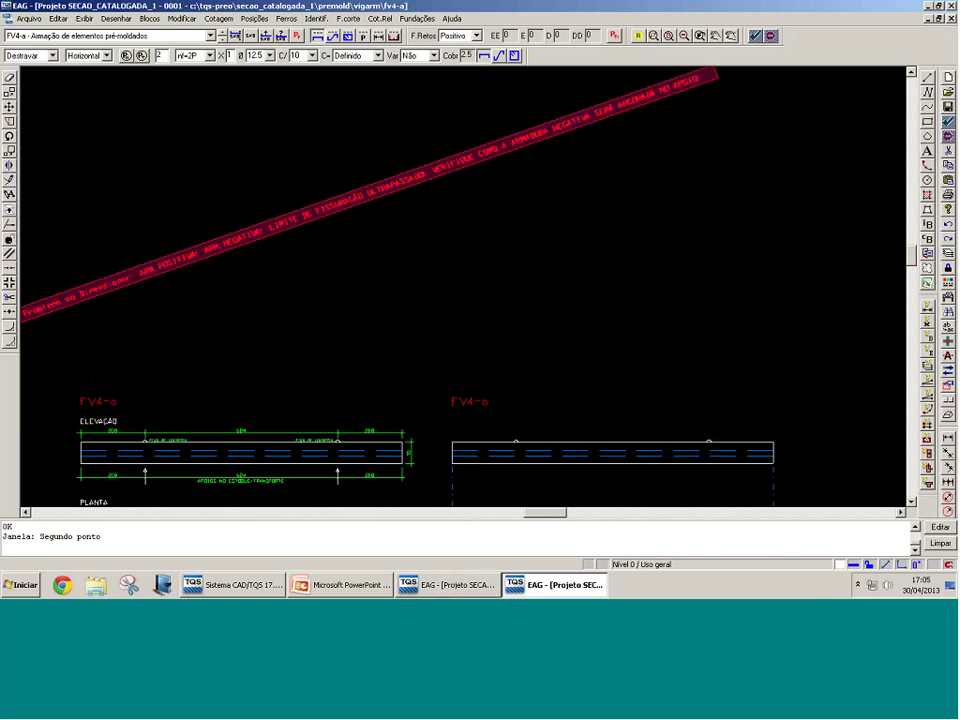
scroll(296, 169, "down", 3)
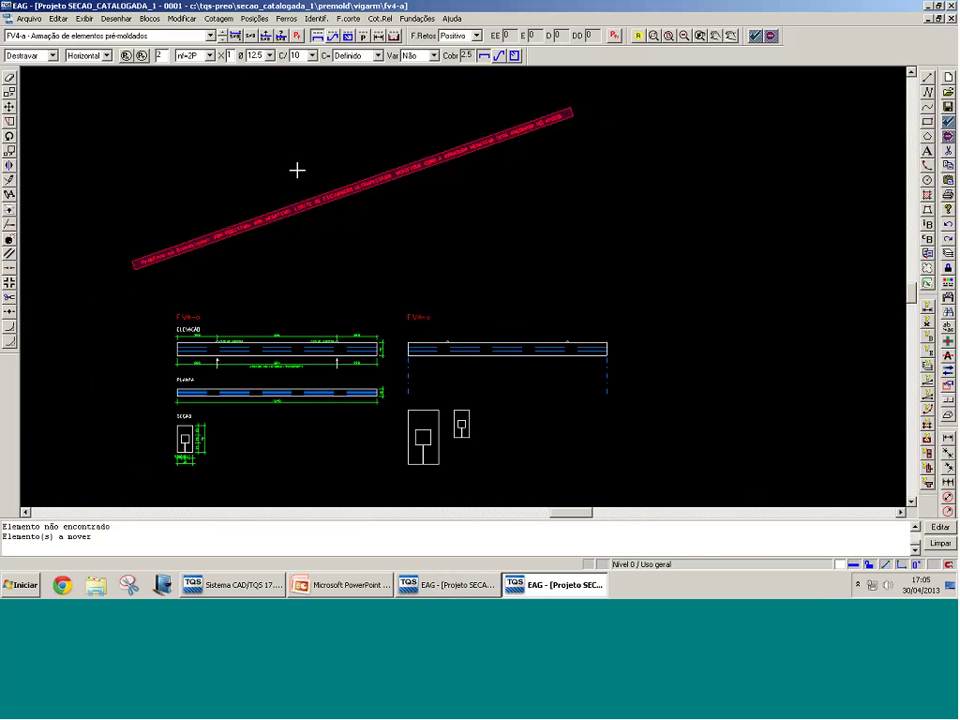
key("Escape")
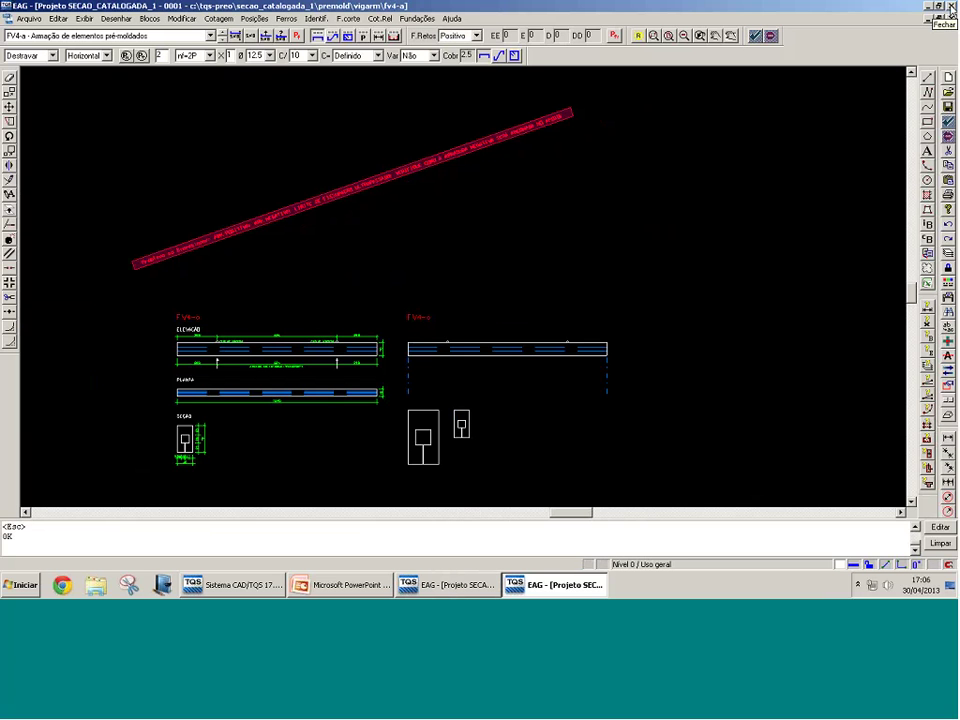
left_click(951, 7)
left_click(456, 378)
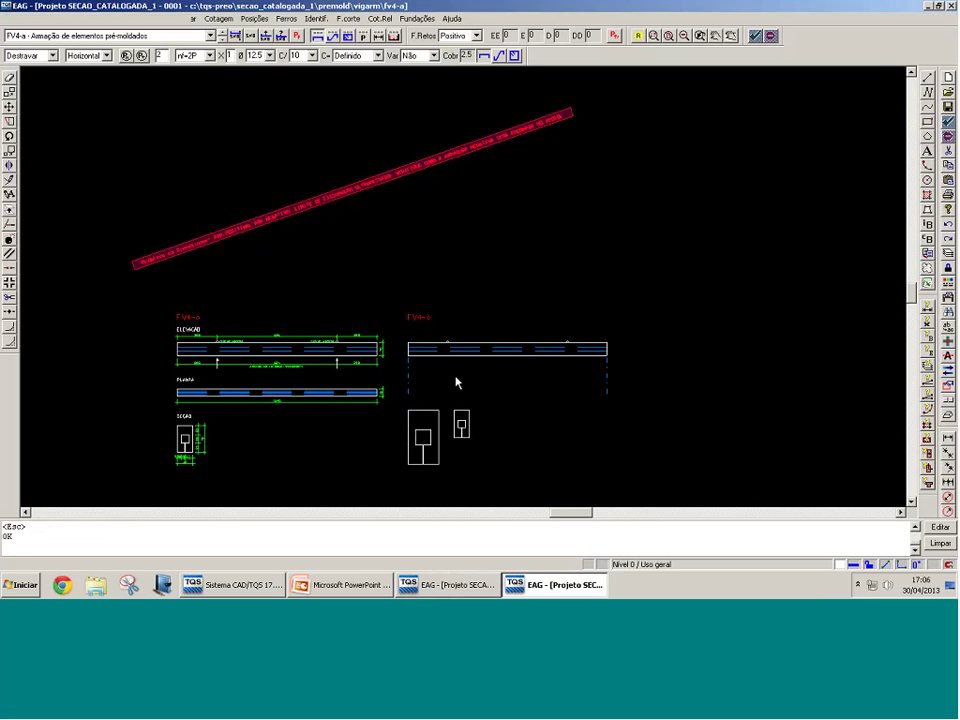